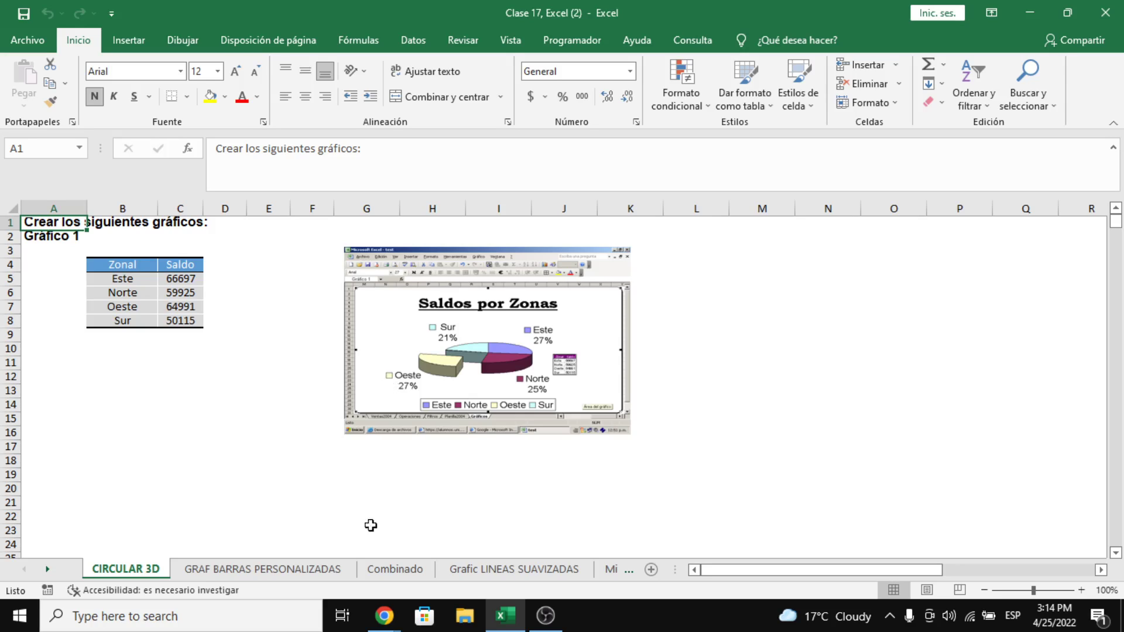
Review the CIRCULAR 3D, GRAF BARRAS PERSONALIZADAS and Combinado sheets, including the sample pie chart and the Días and Valor rows.
click(412, 571)
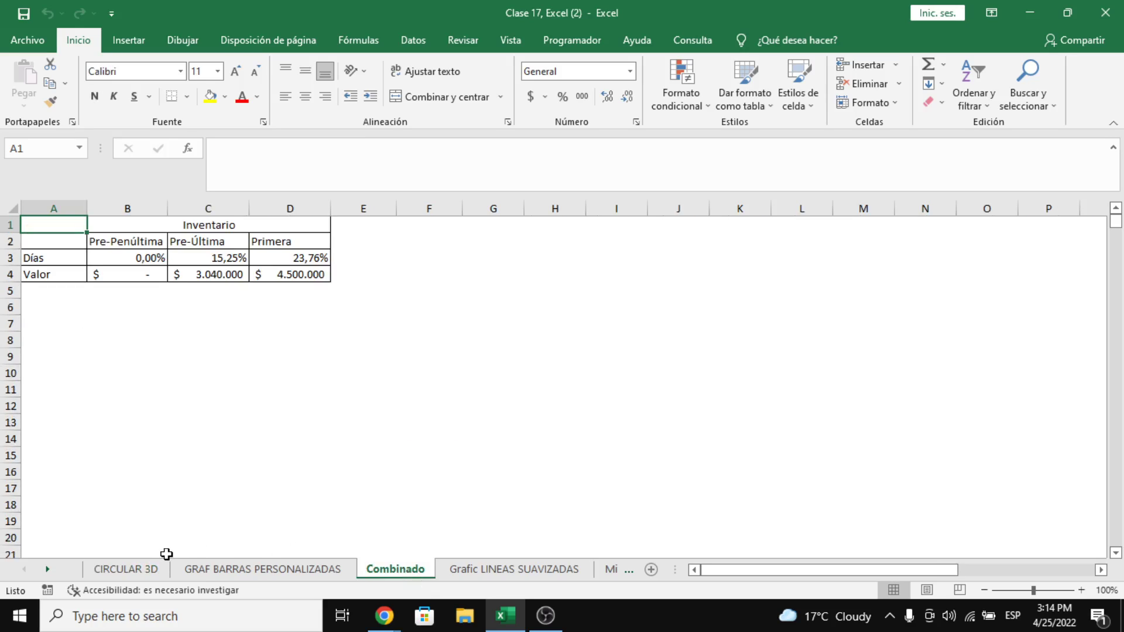
click(150, 570)
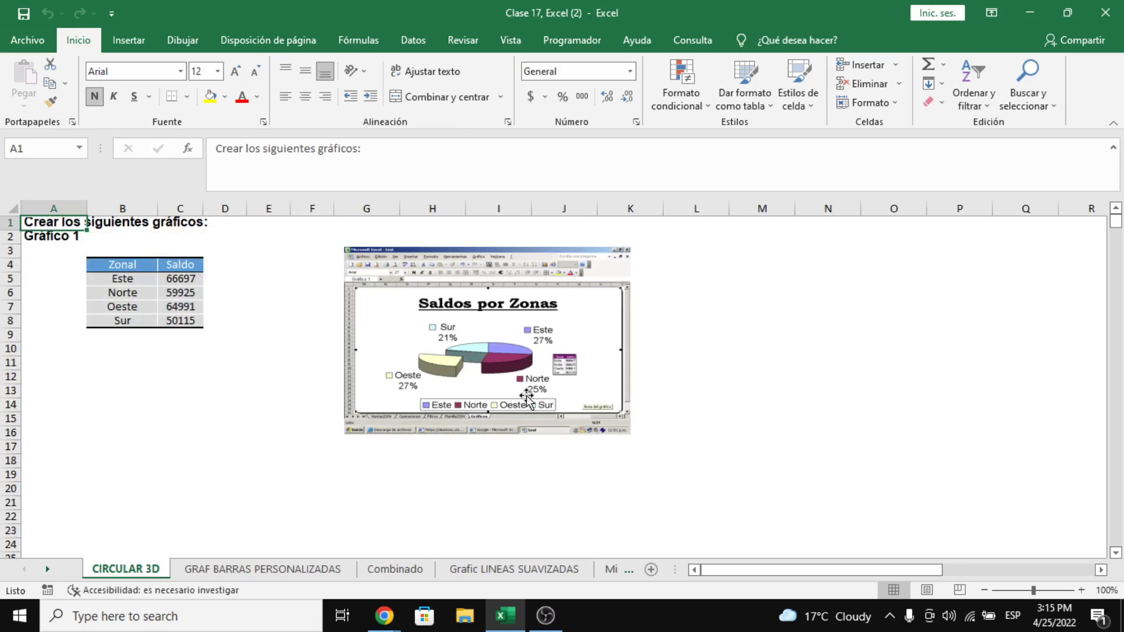
click(555, 387)
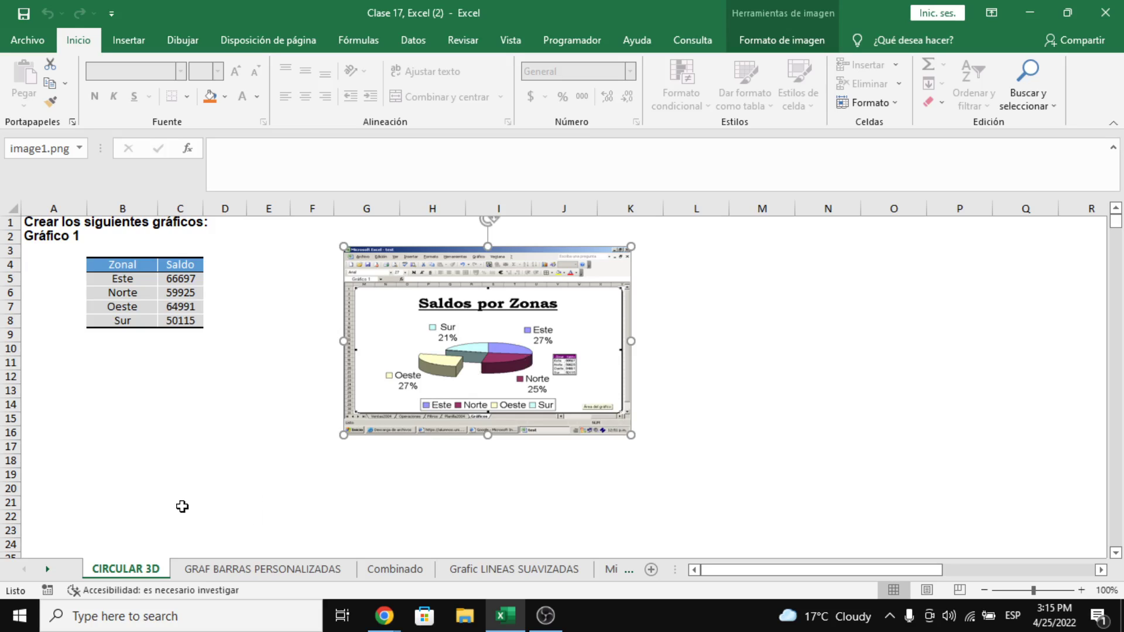
click(241, 568)
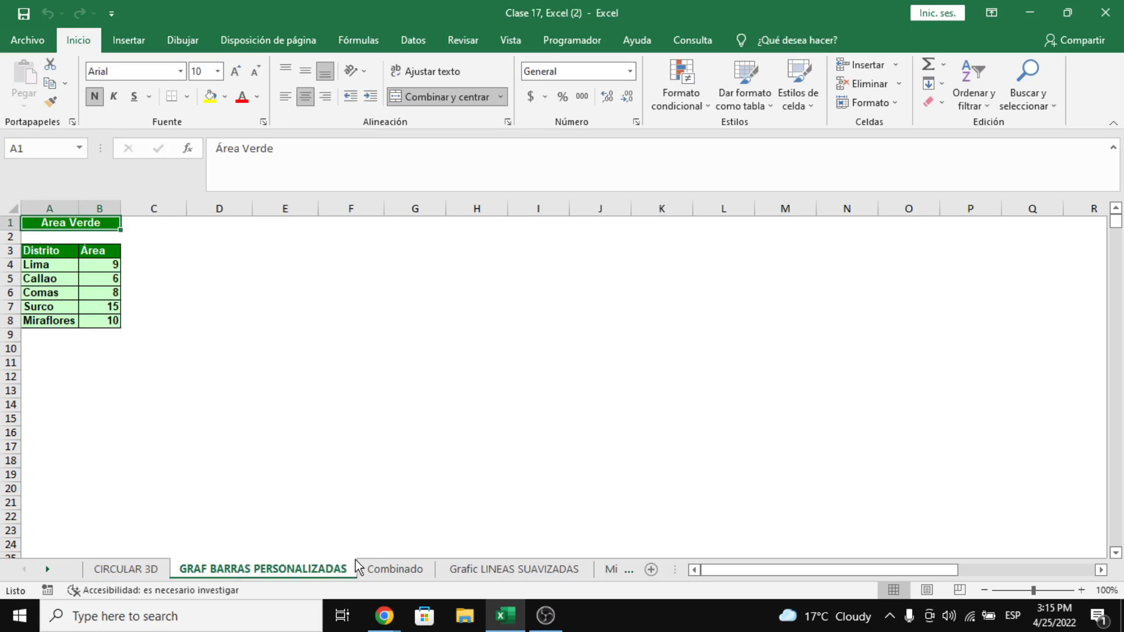
click(380, 568)
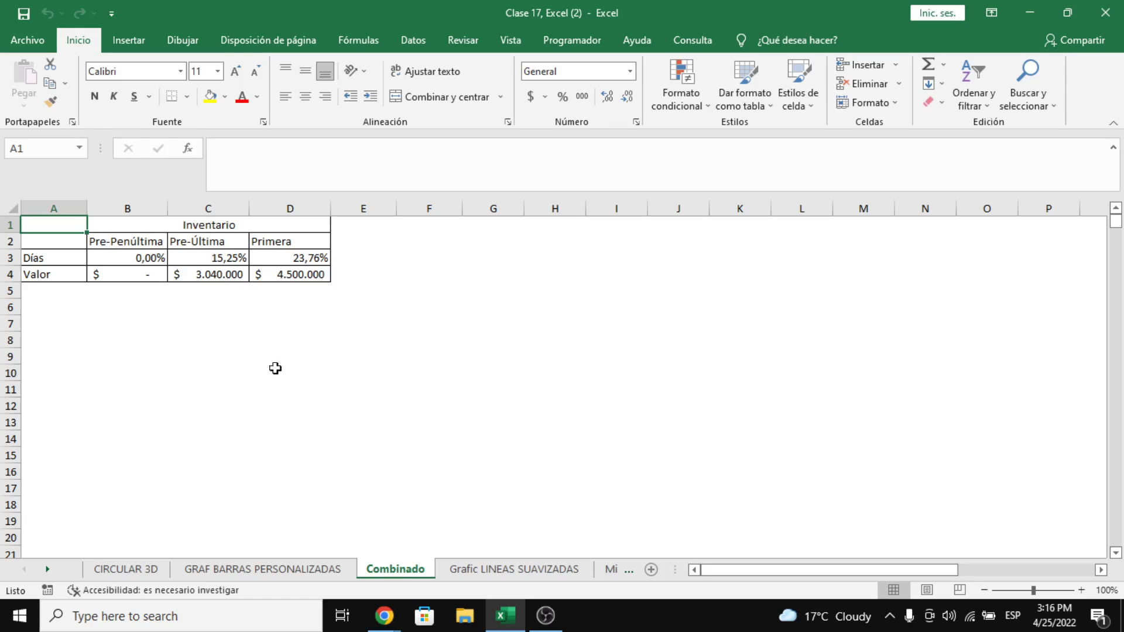
drag(108, 257, 282, 259)
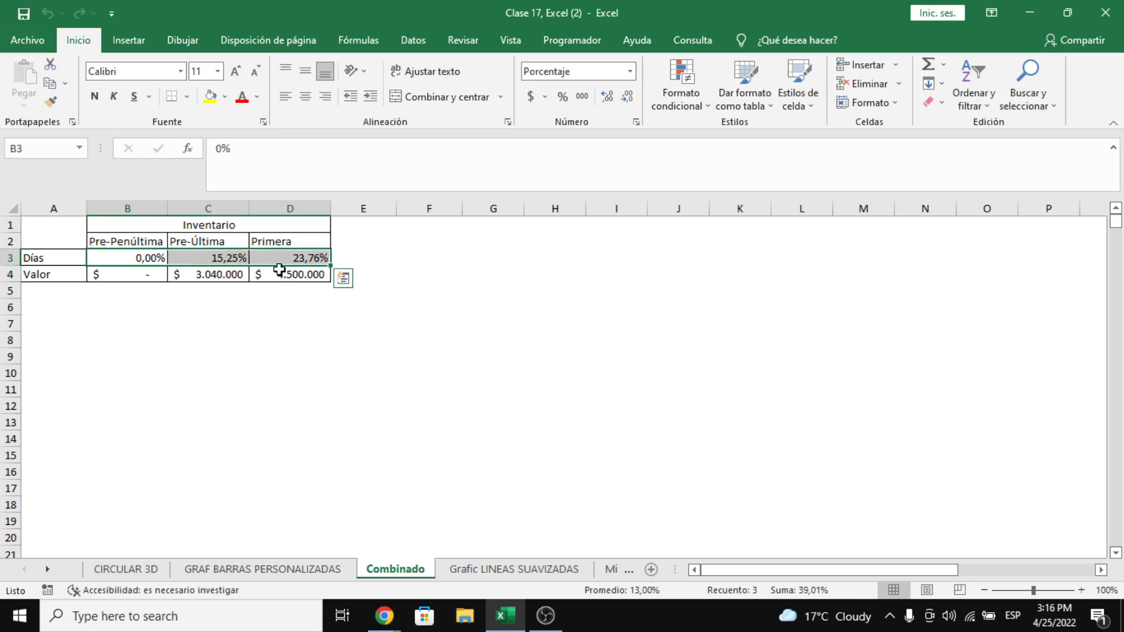
drag(129, 280, 274, 274)
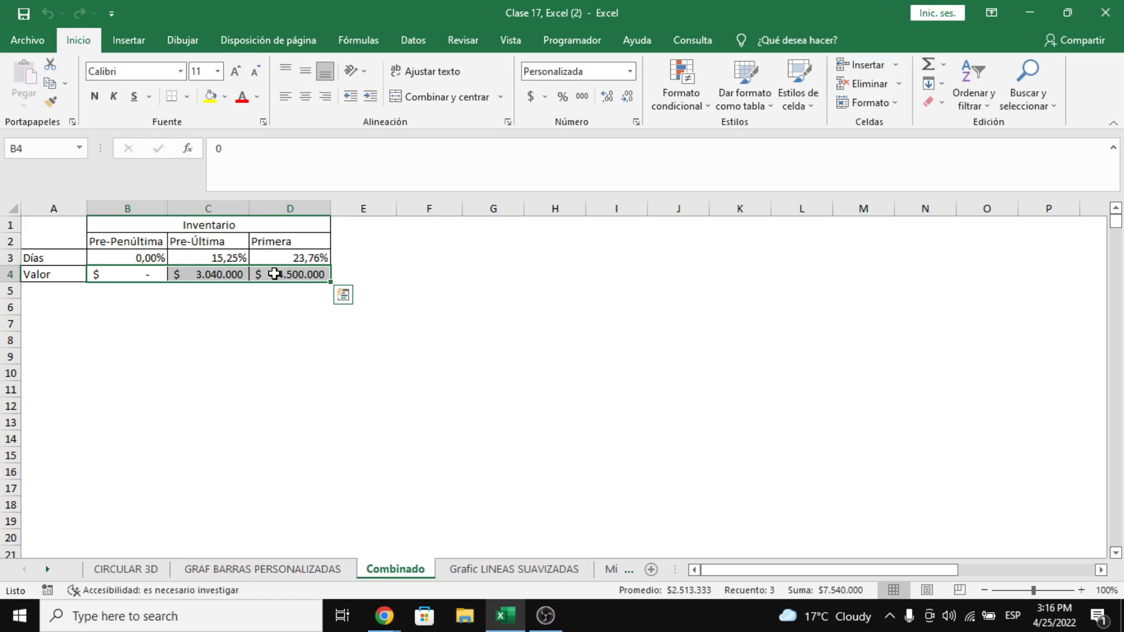
Open the Grafic LINEAS SUAVIZADAS sheet at 80% zoom and examine the example smoothed line chart beside the sales table.
click(488, 567)
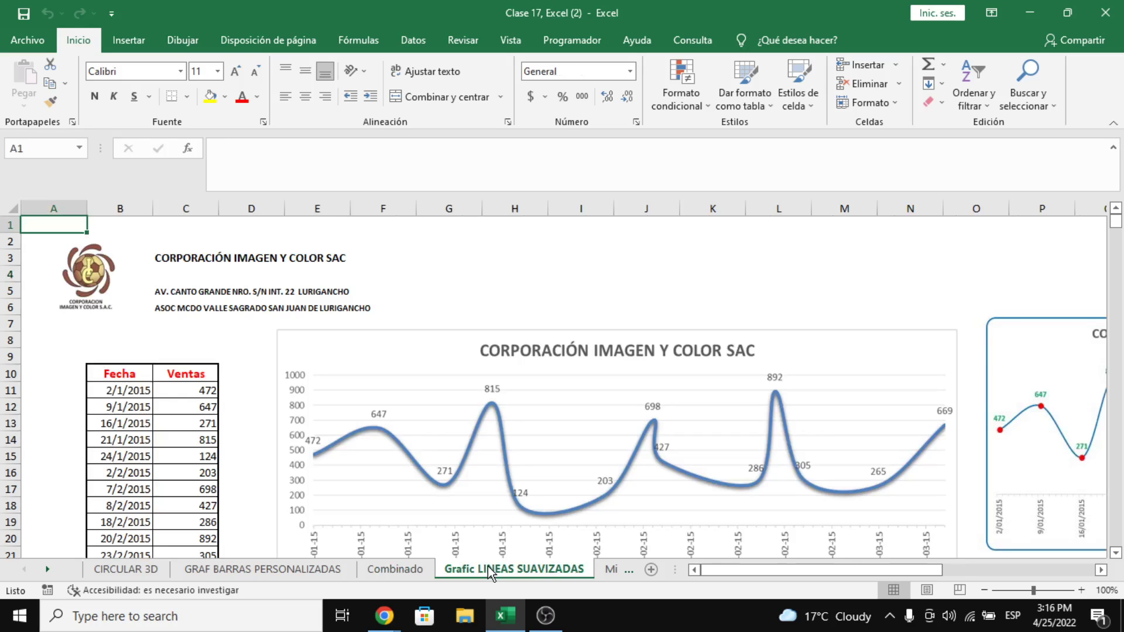
click(985, 590)
click(985, 590)
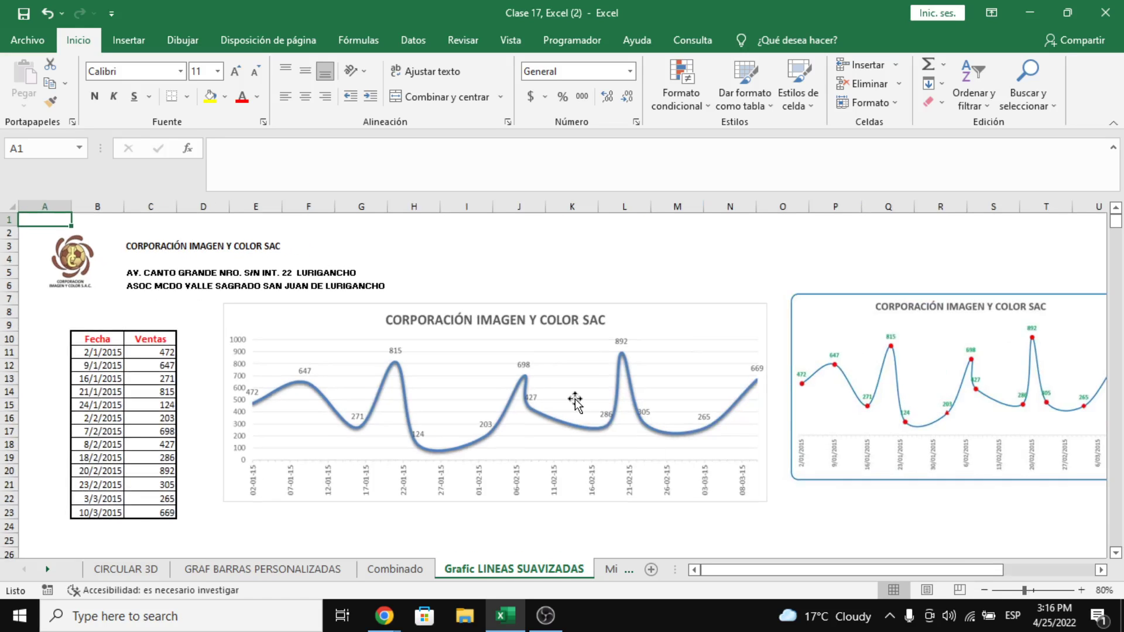
click(715, 327)
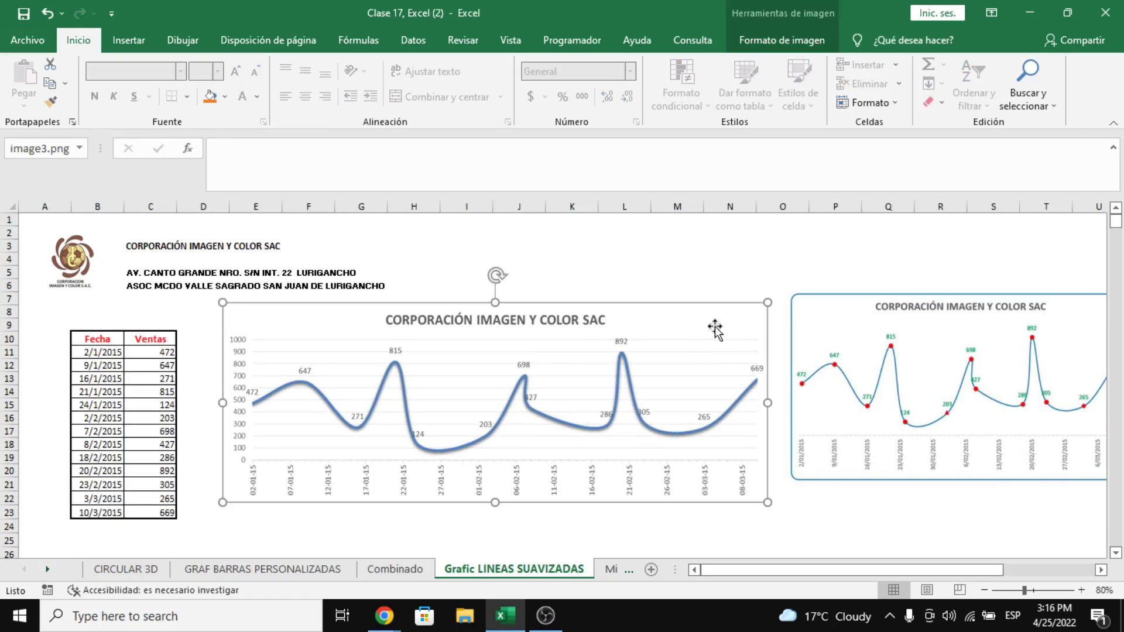
click(641, 247)
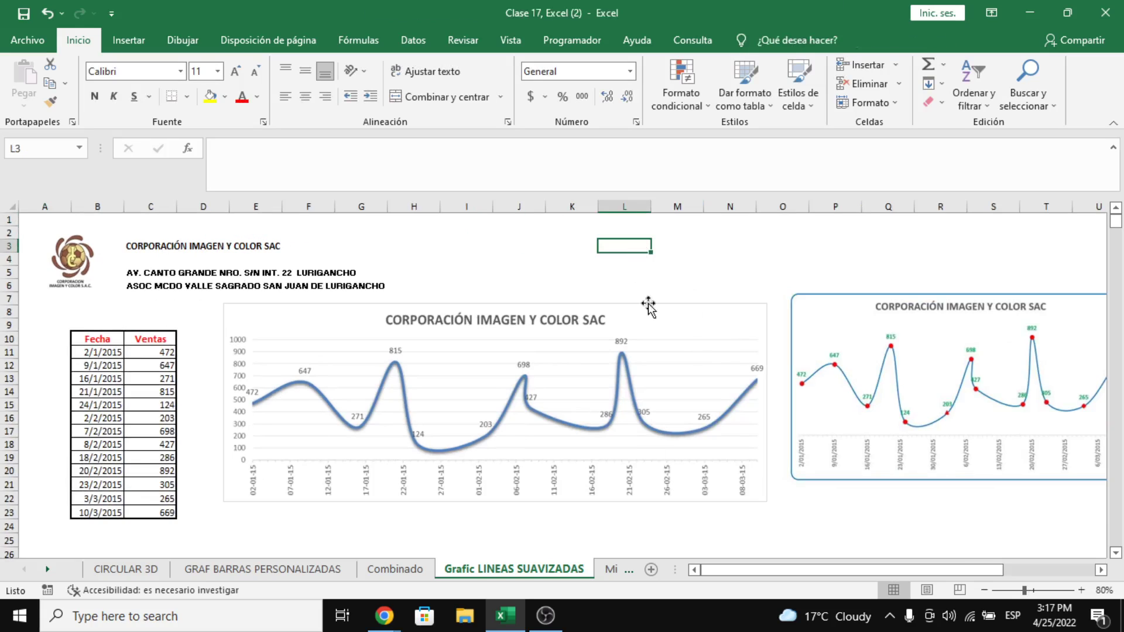
click(649, 329)
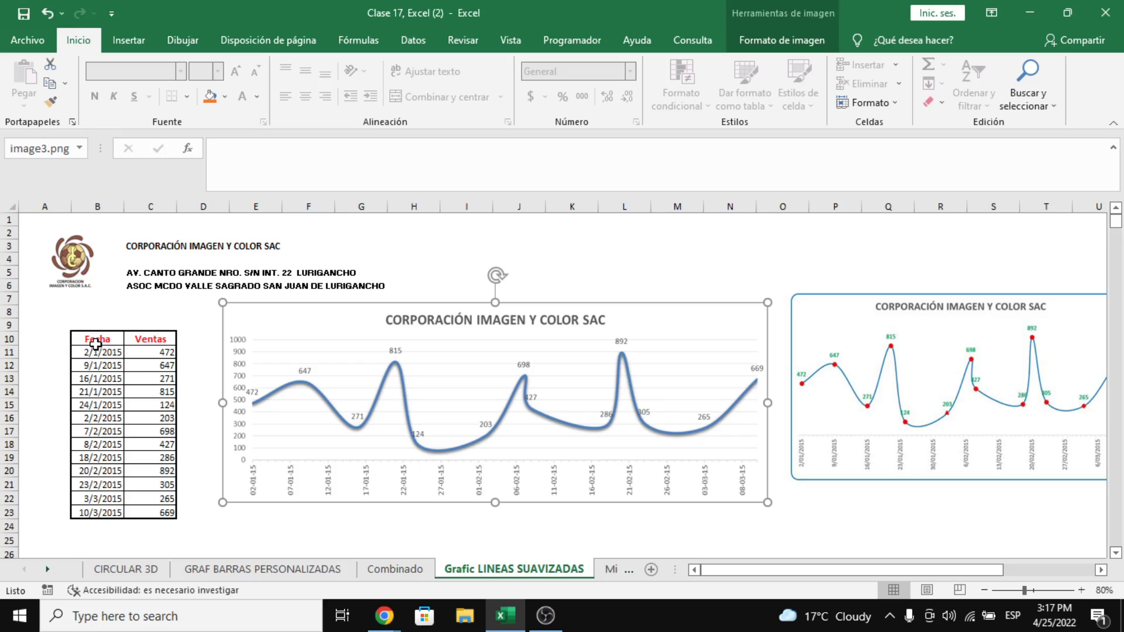
Insert a scatter chart with smooth lines and no markers from the Fecha and Ventas data in B10:C23.
drag(96, 344, 158, 508)
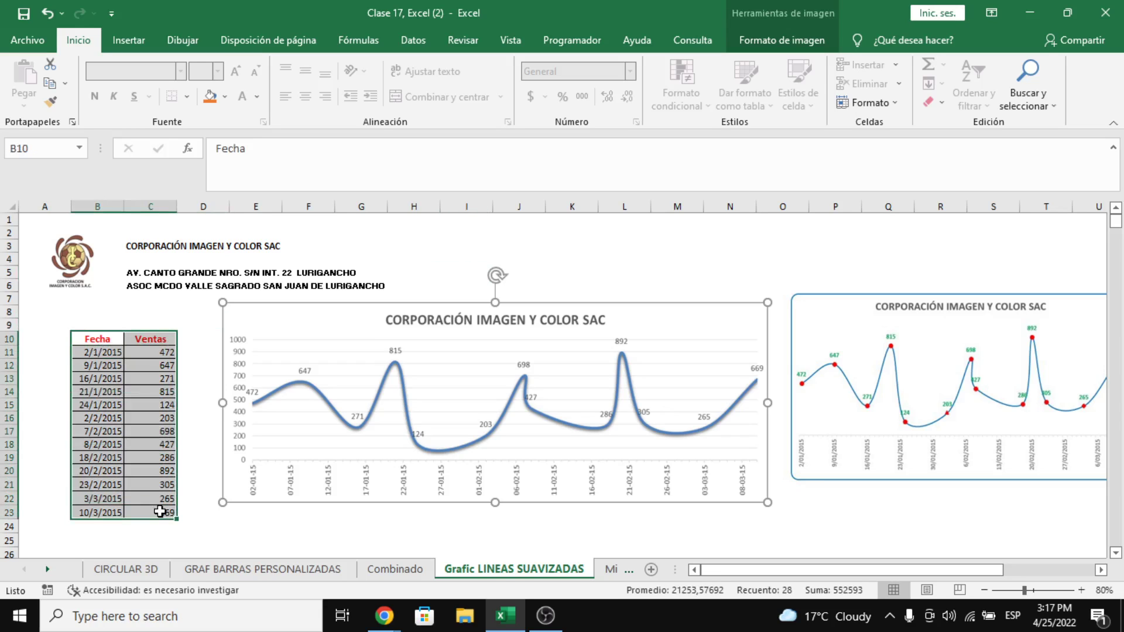
click(135, 43)
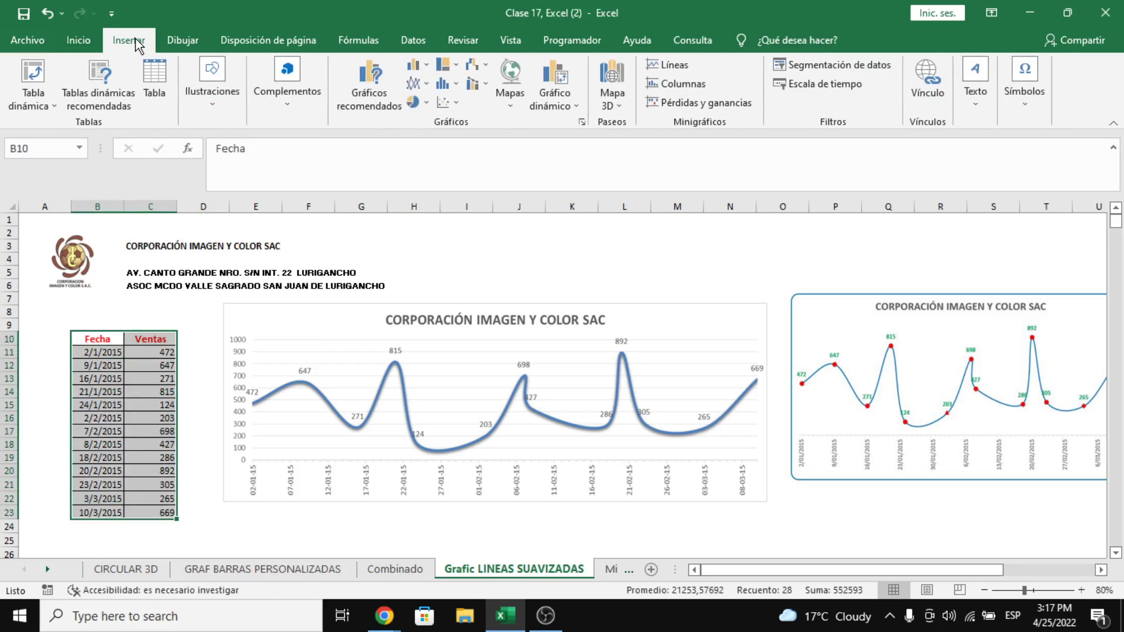
click(453, 109)
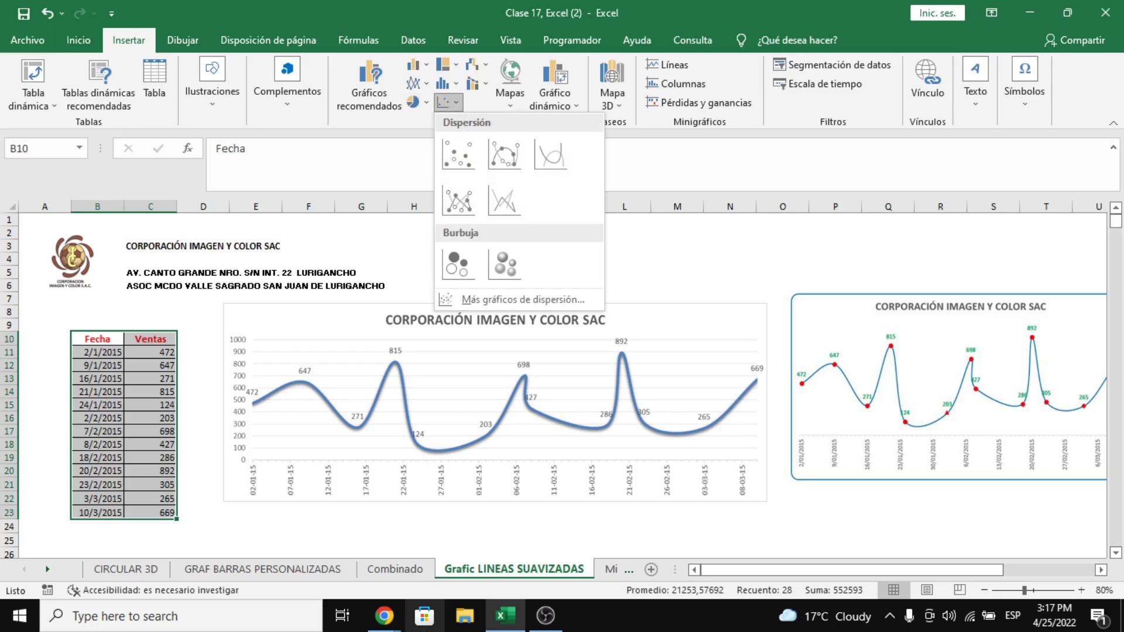
click(394, 620)
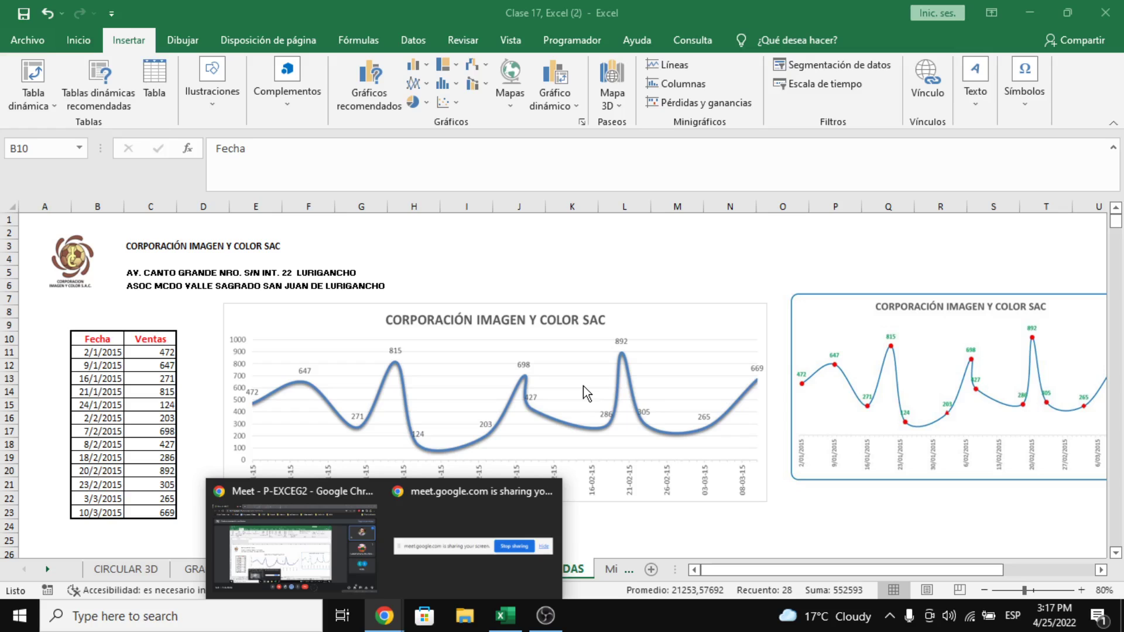
click(455, 107)
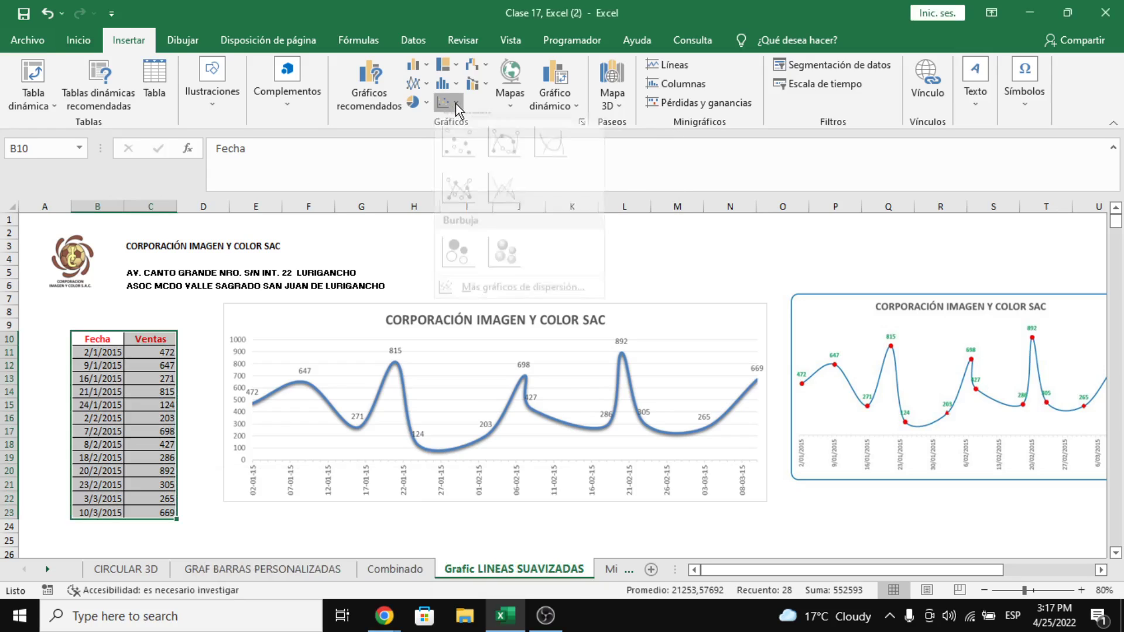
click(456, 103)
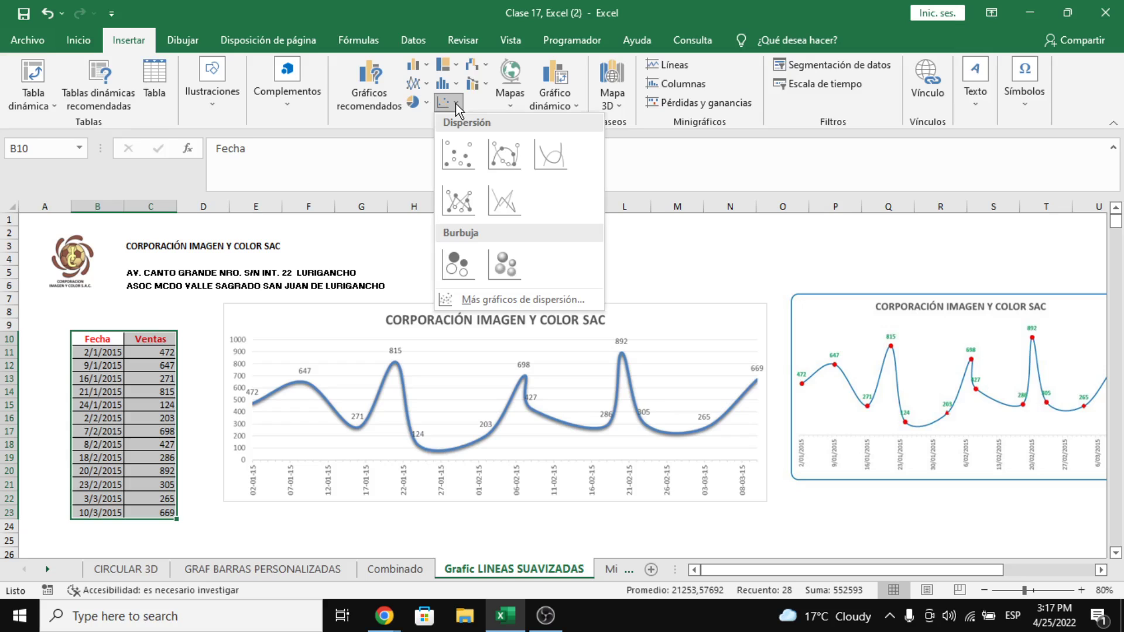
click(548, 156)
Place the new Ventas chart over the second sample chart, enlarge it, and add data labels to its line.
drag(645, 371, 664, 319)
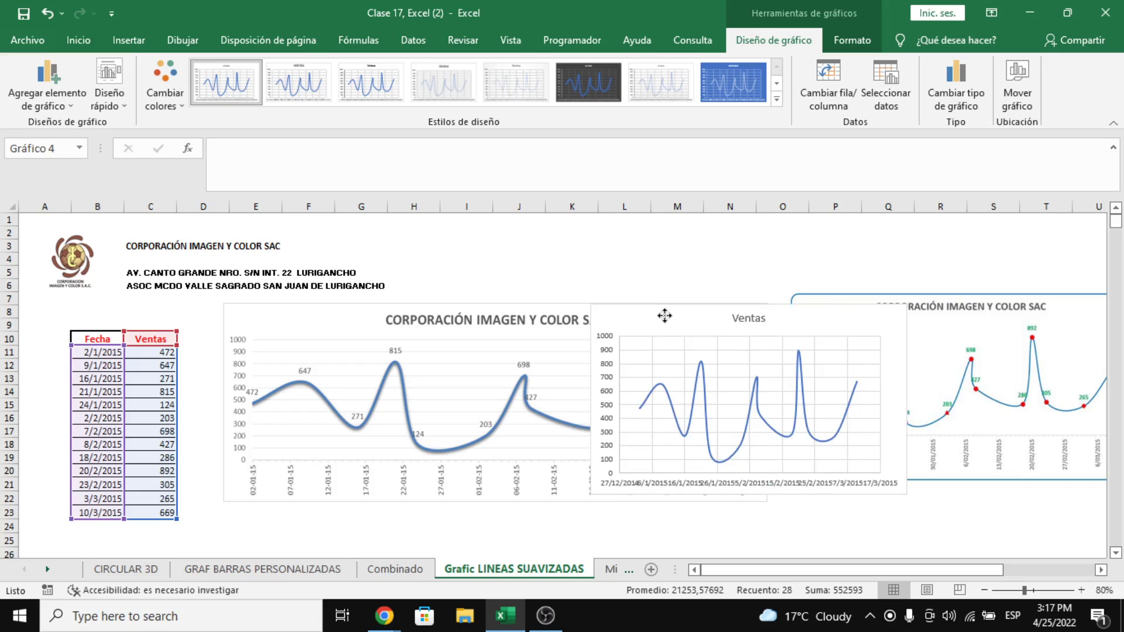
drag(664, 315, 742, 311)
drag(985, 488, 1082, 509)
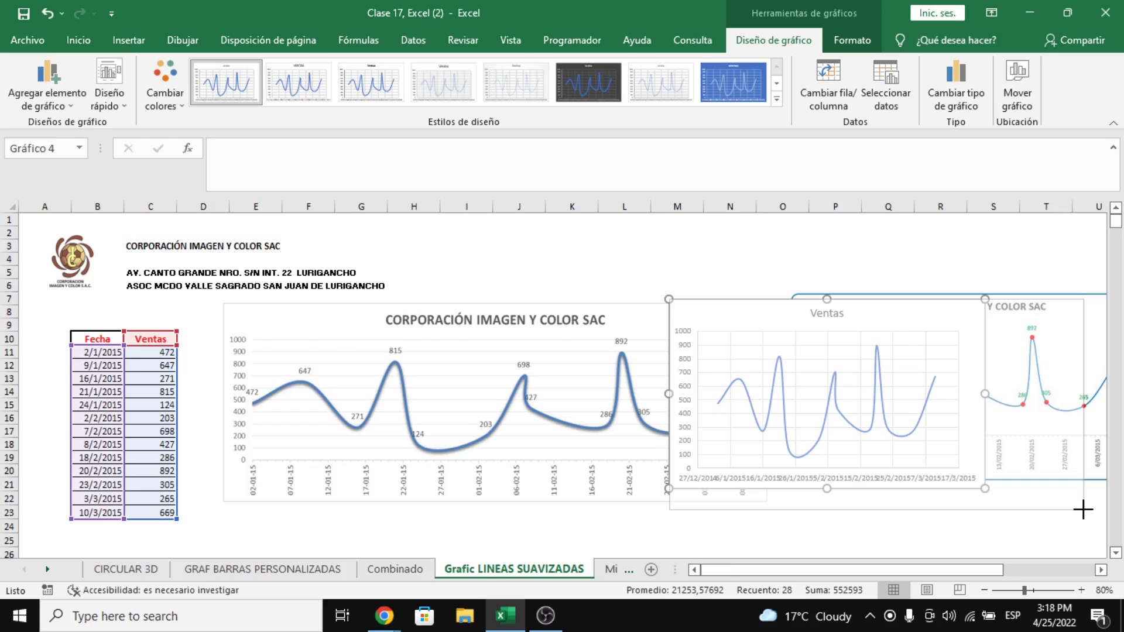
drag(1082, 509, 1109, 502)
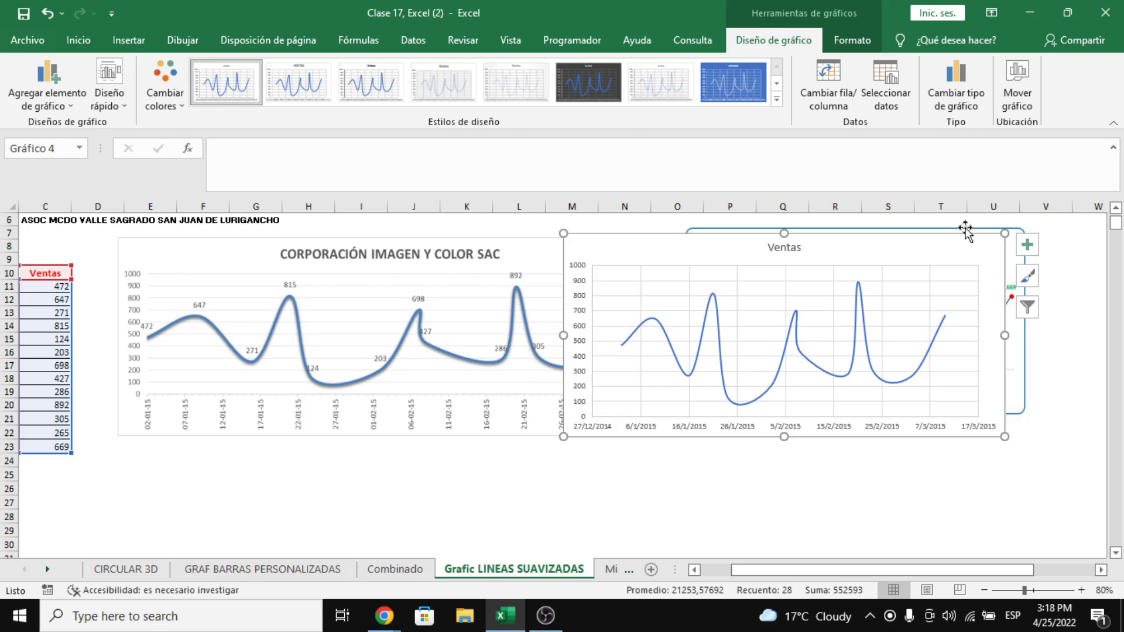
click(671, 487)
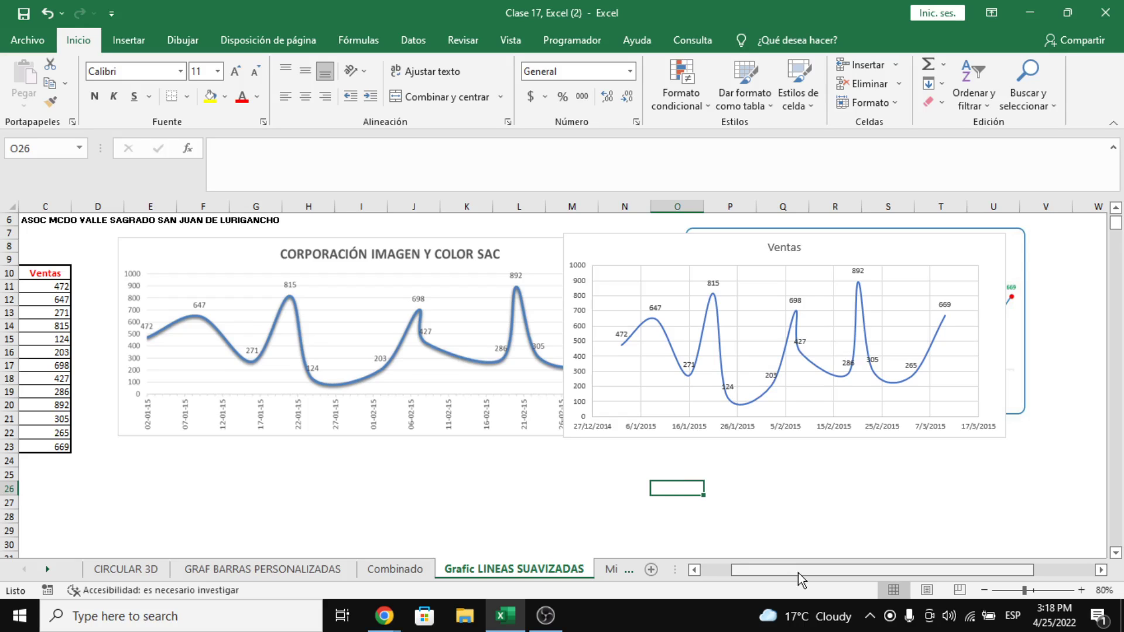
Rotate the date labels on the Ventas chart's horizontal axis by setting their text direction to Girar texto 270°.
click(605, 429)
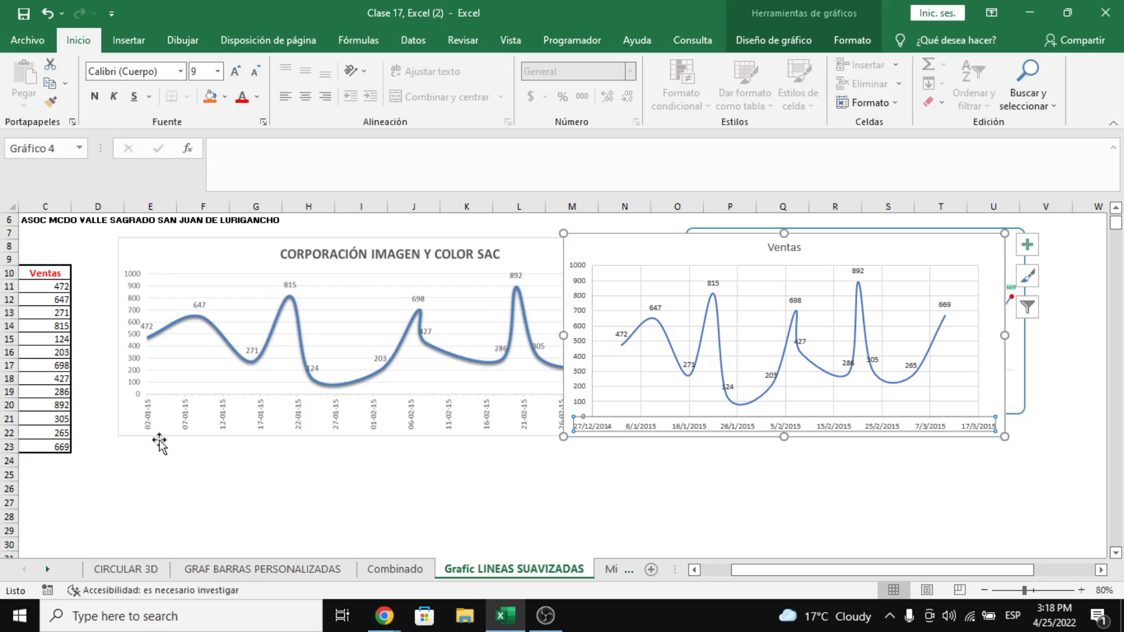
double_click(680, 427)
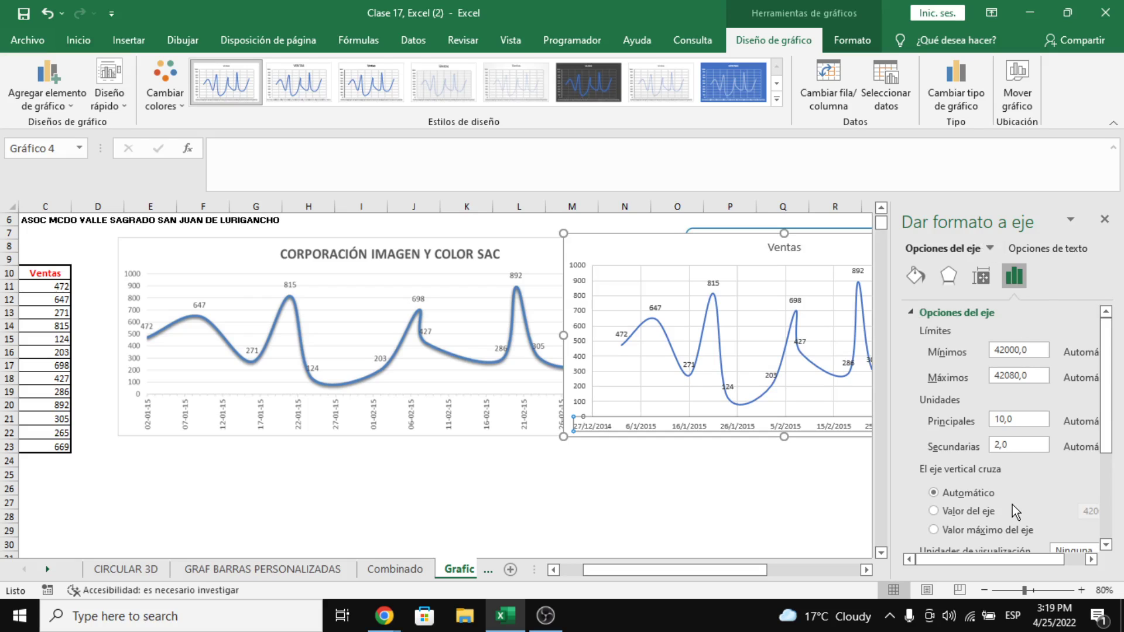
scroll(1012, 504, down, 5)
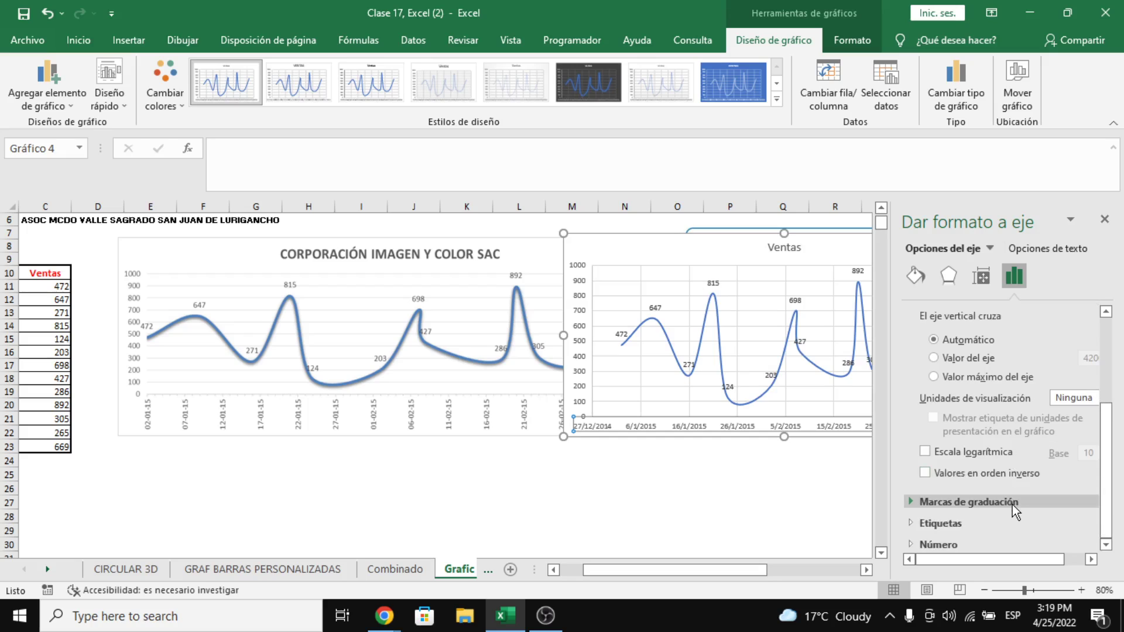
scroll(1012, 505, up, 5)
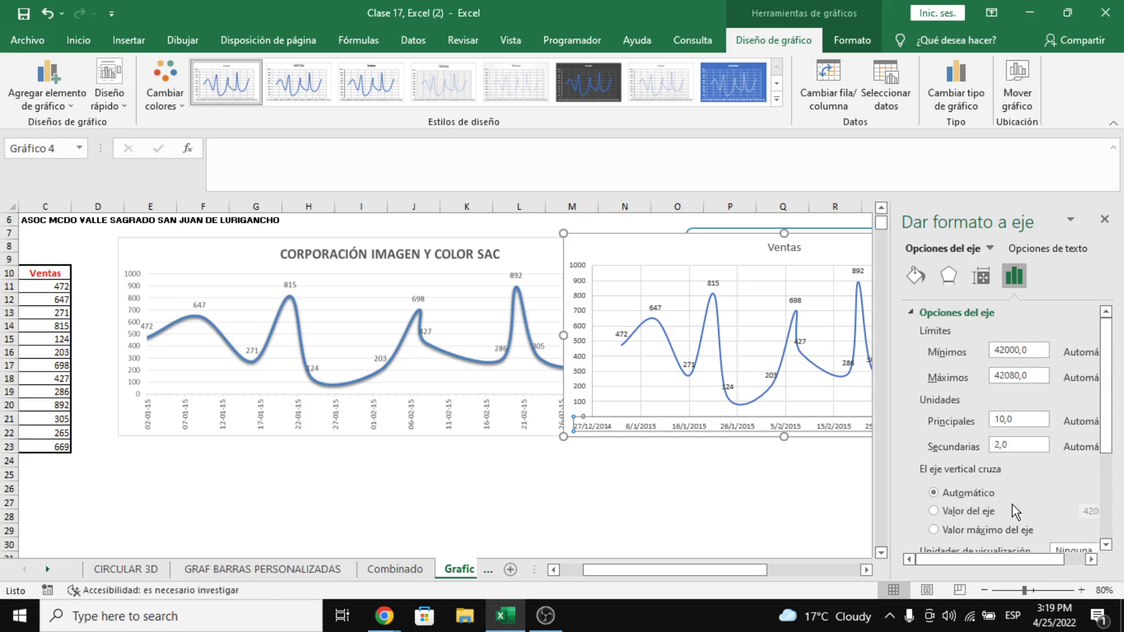
click(992, 275)
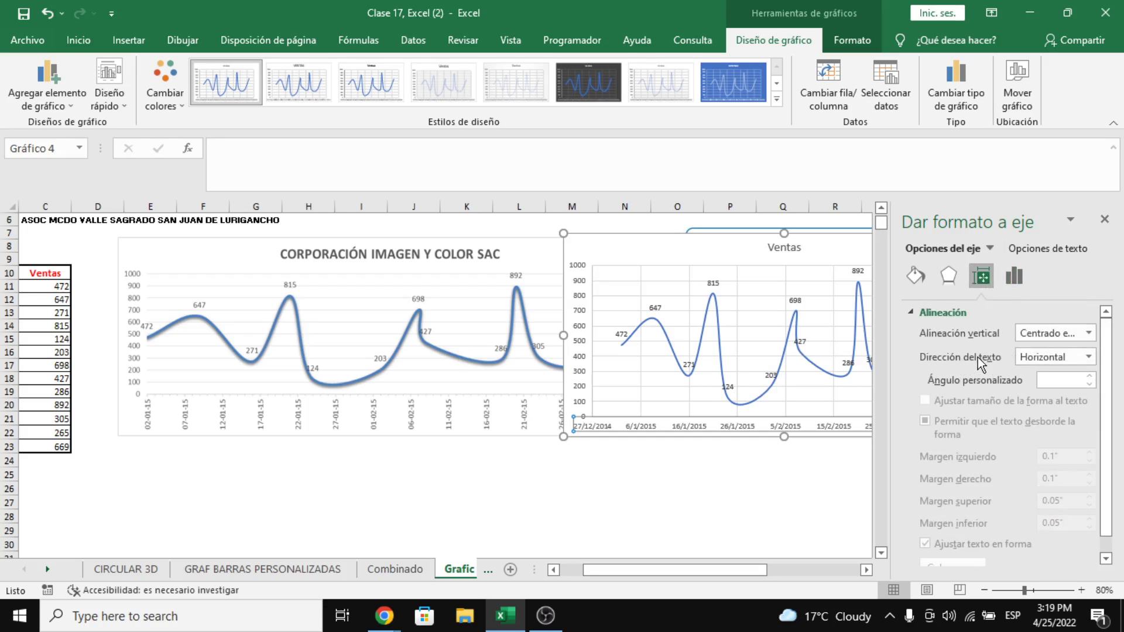
click(1048, 356)
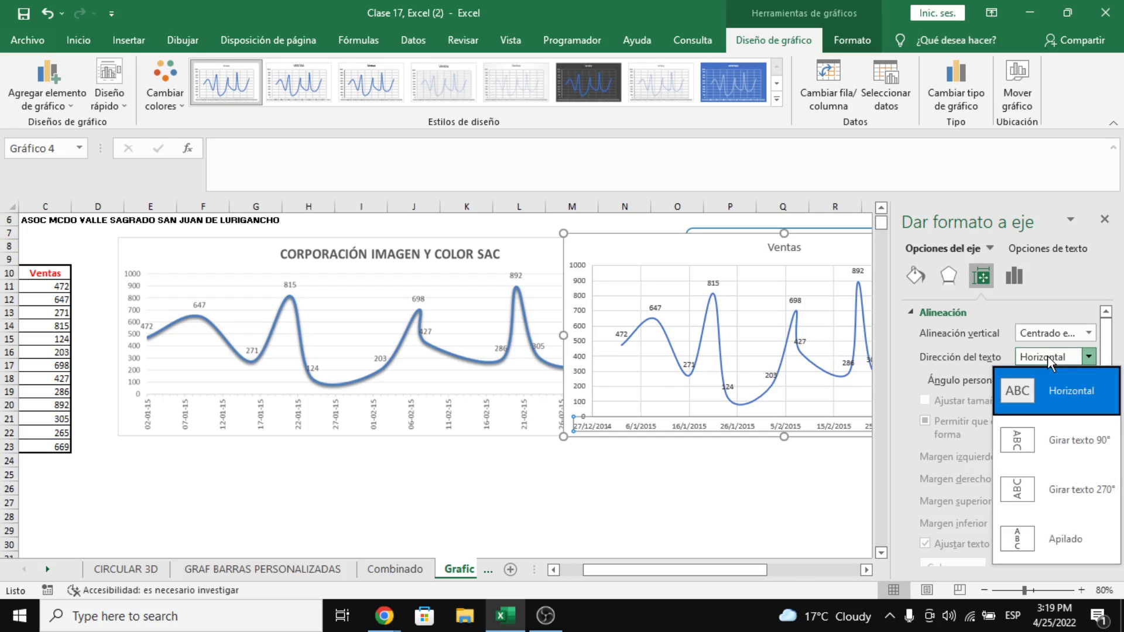
click(1061, 493)
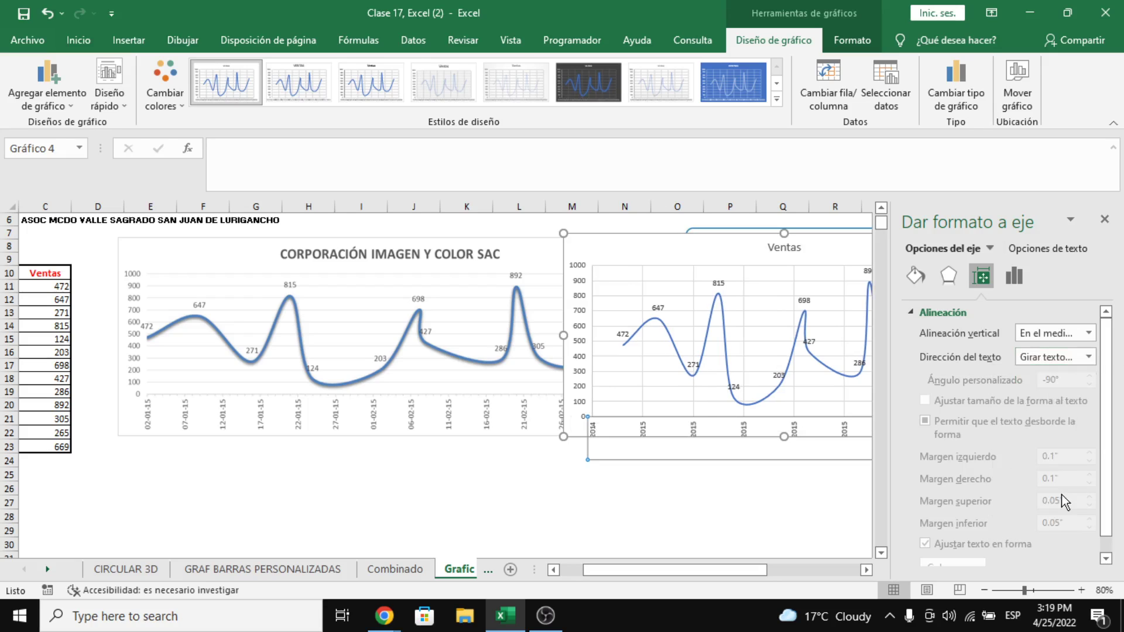
click(1104, 220)
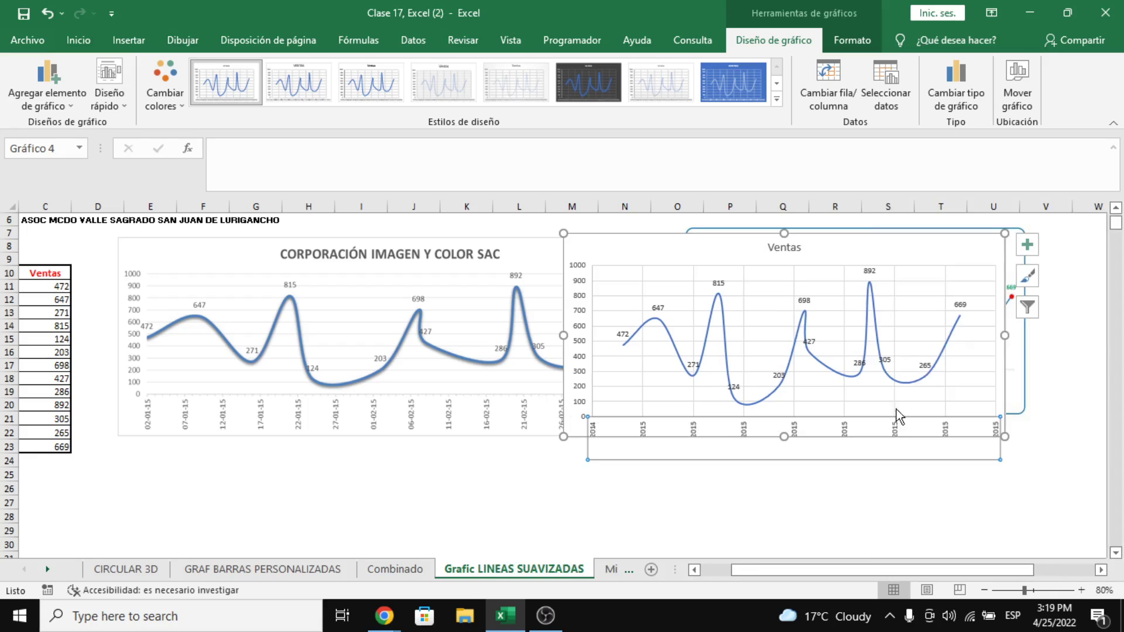
Shrink the Ventas chart's plot area from its lower edge to make room for the rotated dates.
click(908, 432)
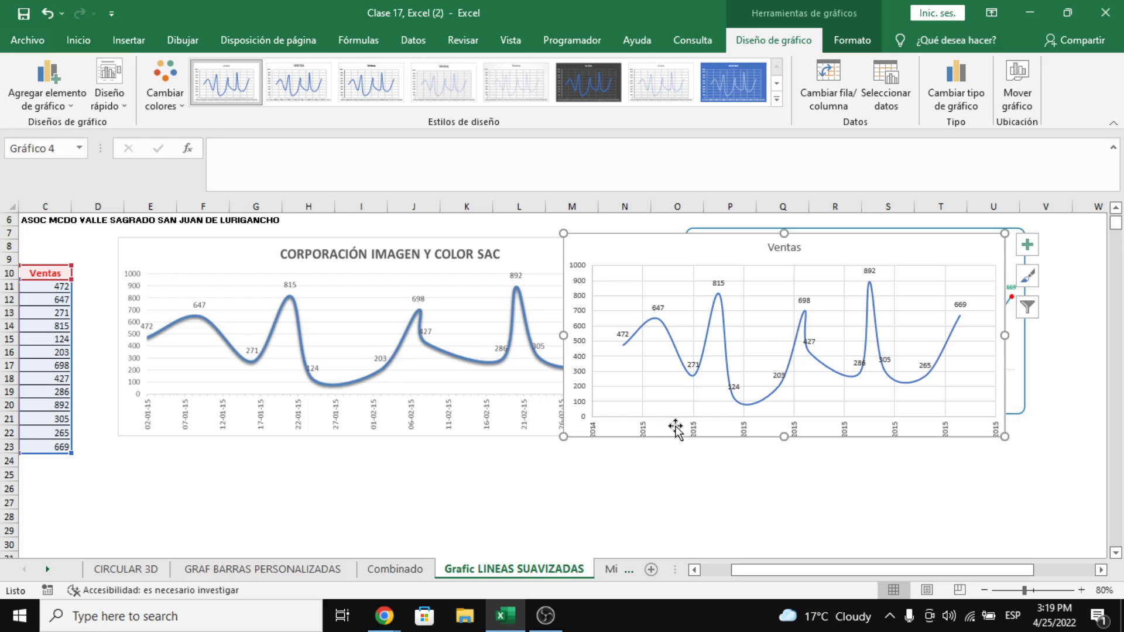
click(628, 400)
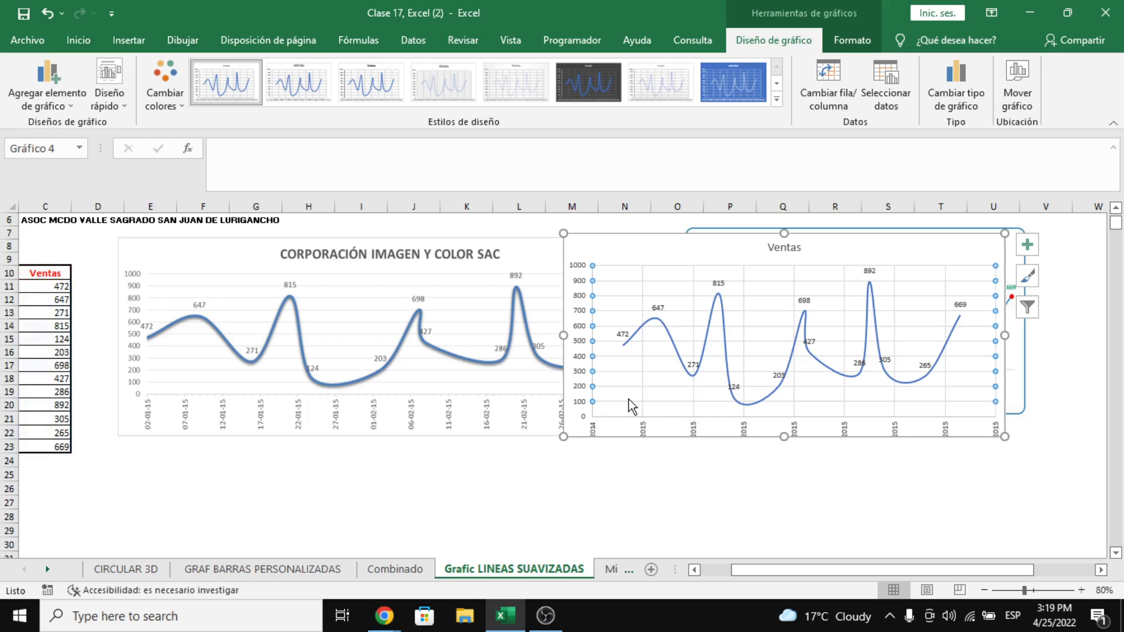
click(632, 408)
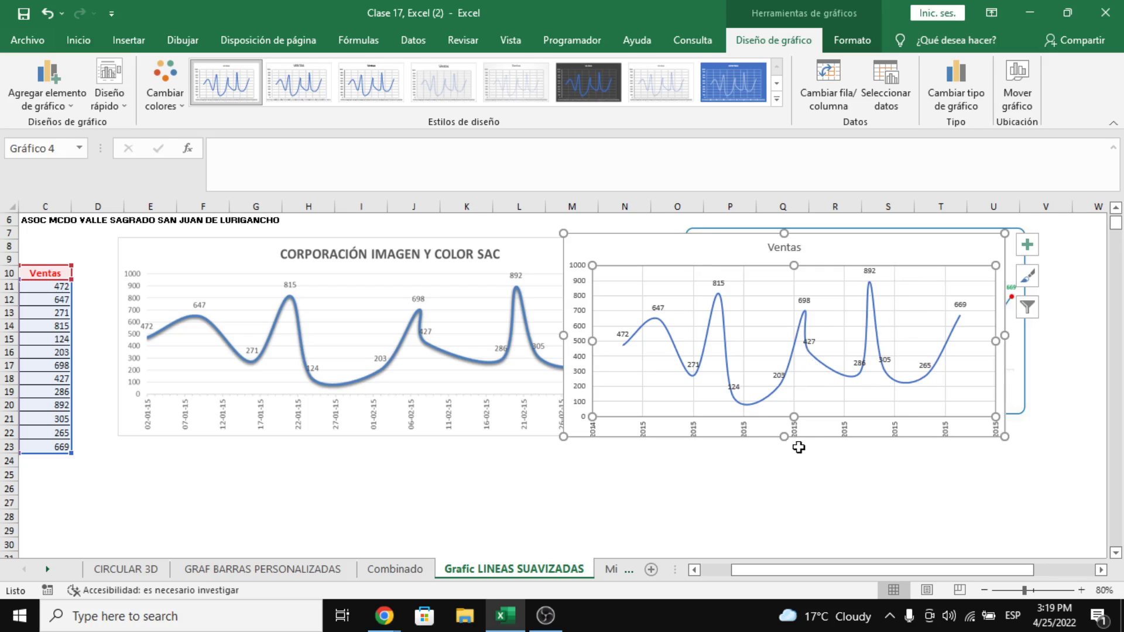
drag(794, 417, 795, 387)
click(709, 414)
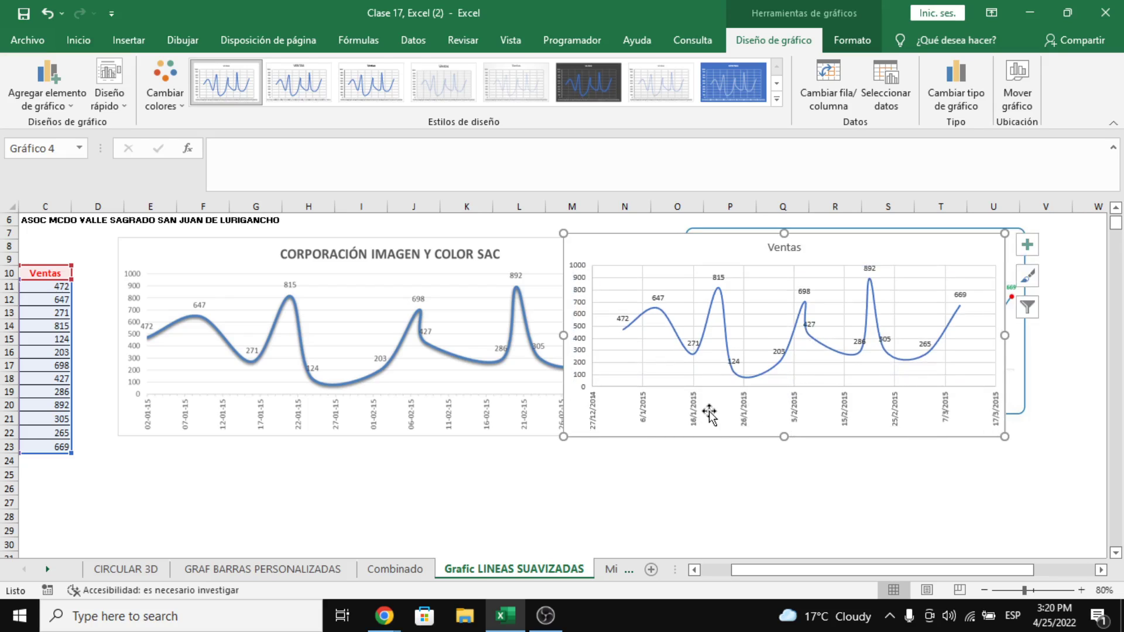
Make the Ventas chart taller by extending its lower edge, and shift the whole chart slightly to the right.
click(640, 408)
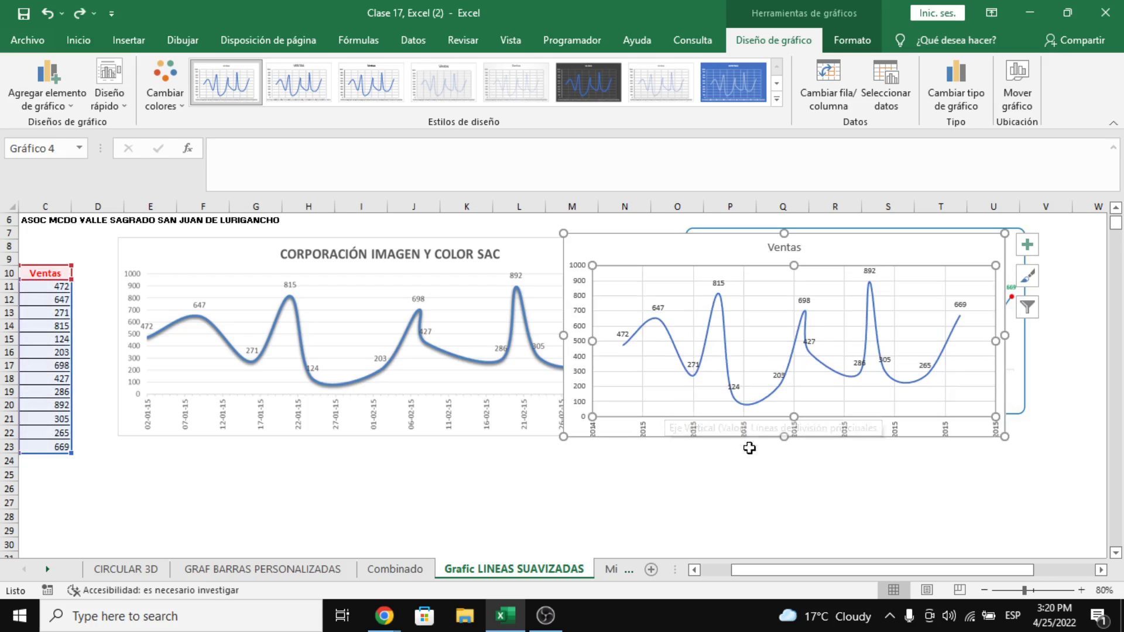
click(734, 460)
click(782, 434)
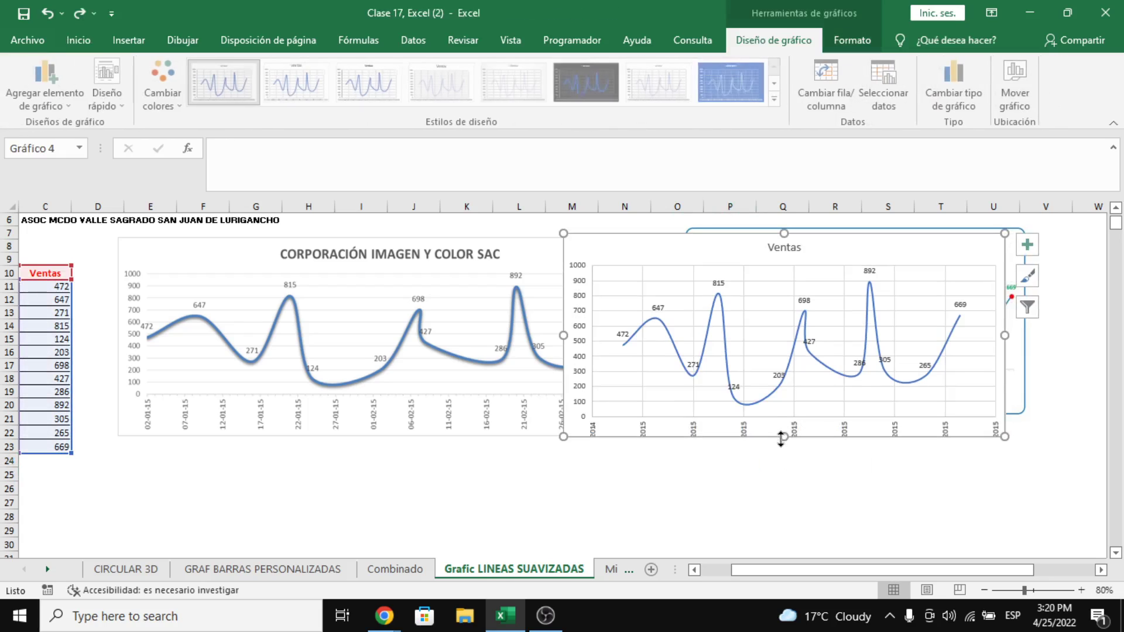
drag(784, 437, 781, 465)
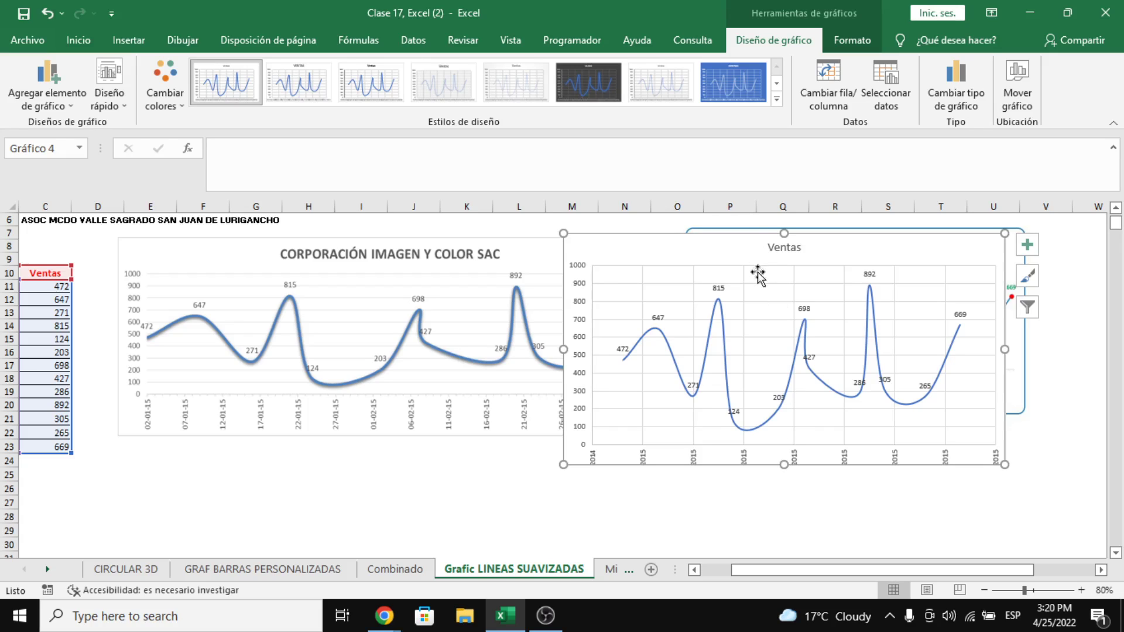
click(594, 464)
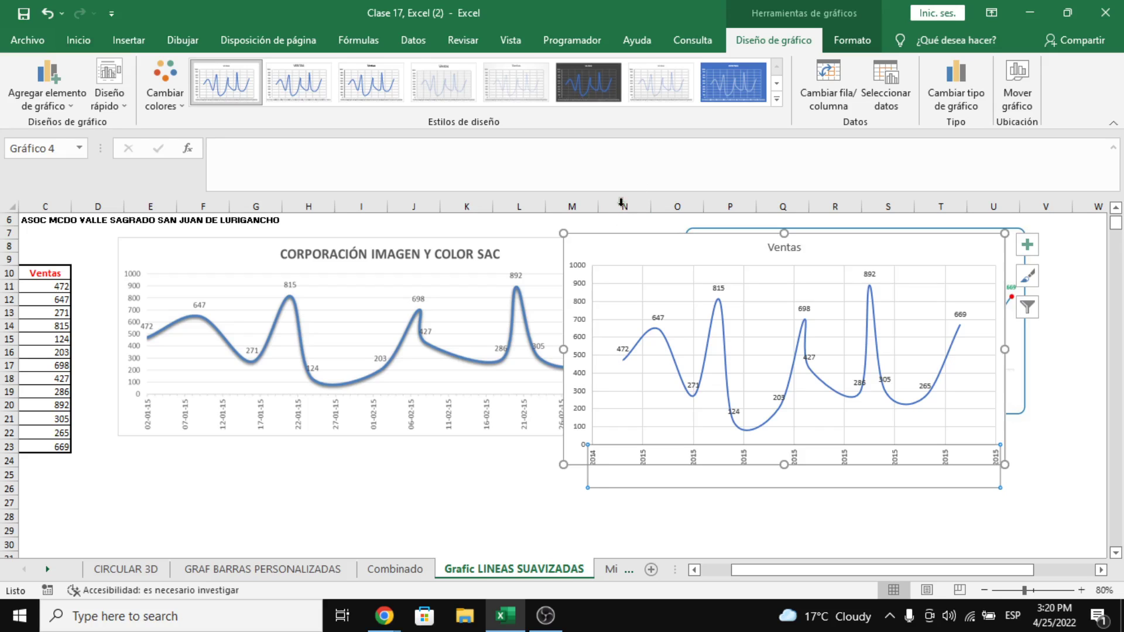
drag(608, 244, 619, 243)
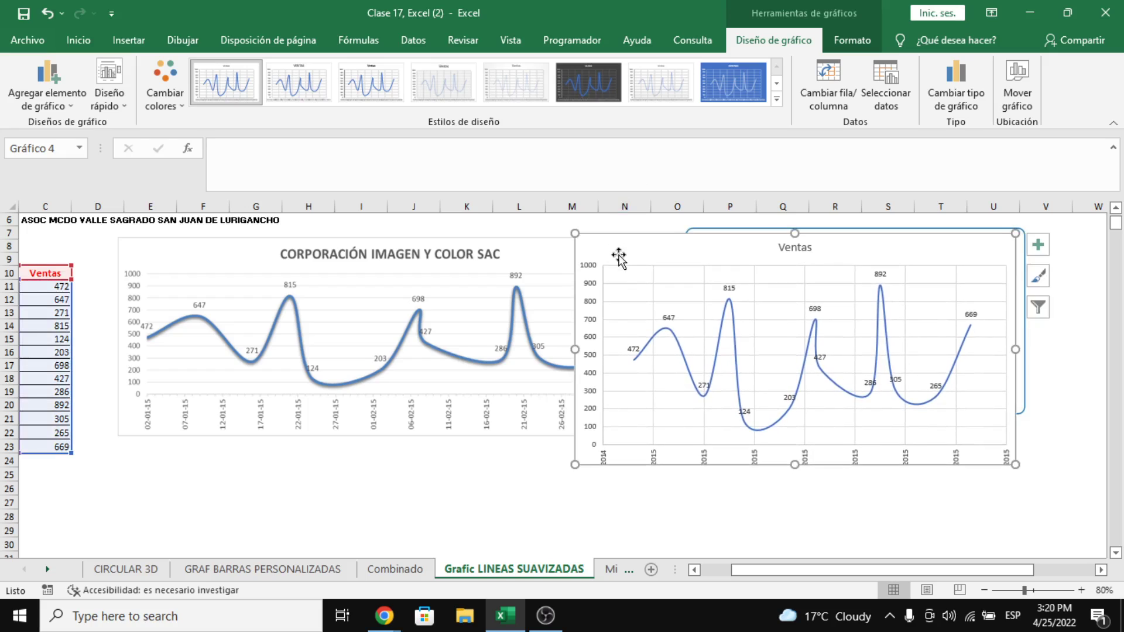
Set the maximum bound of the Ventas chart's vertical axis to 2000.
click(592, 281)
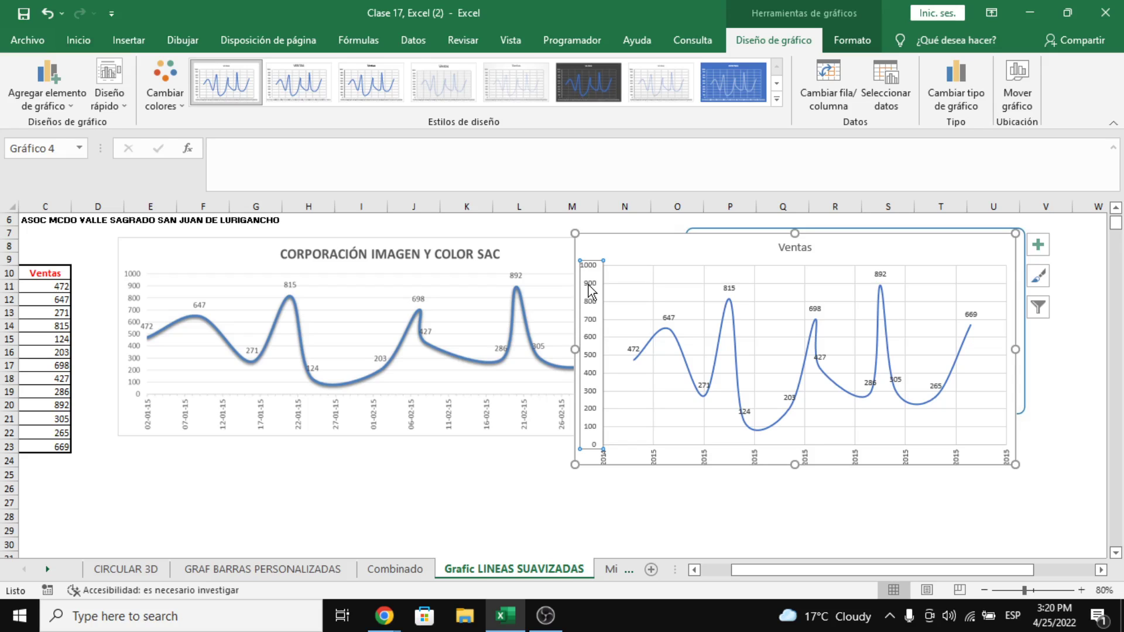
double_click(590, 291)
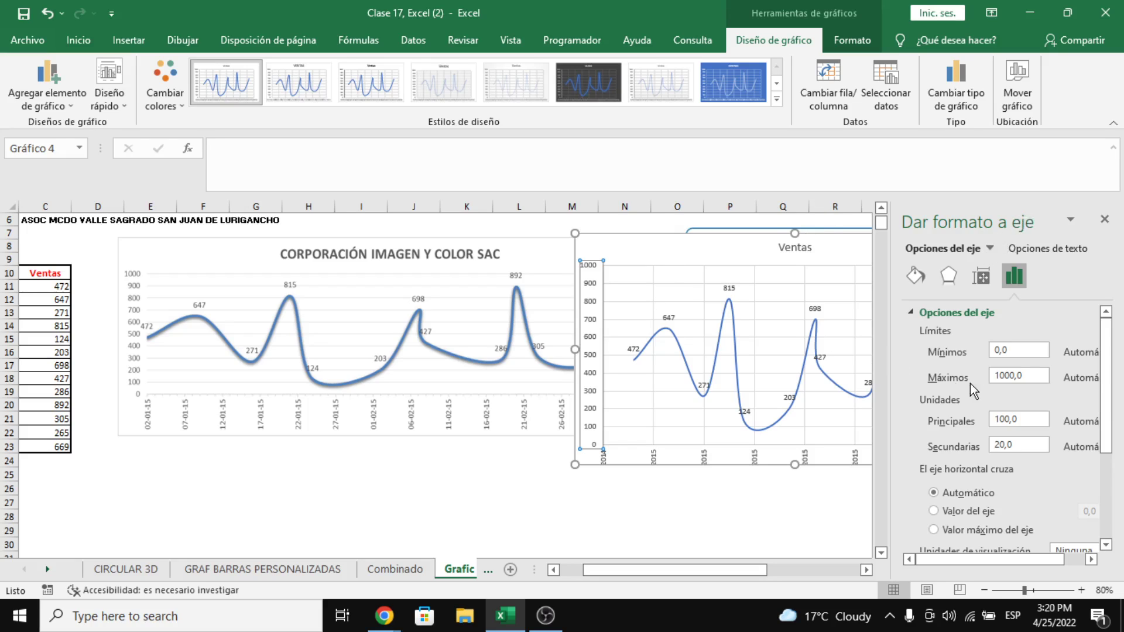
click(1001, 350)
click(1000, 375)
key(BackSpace)
text(2)
click(1026, 351)
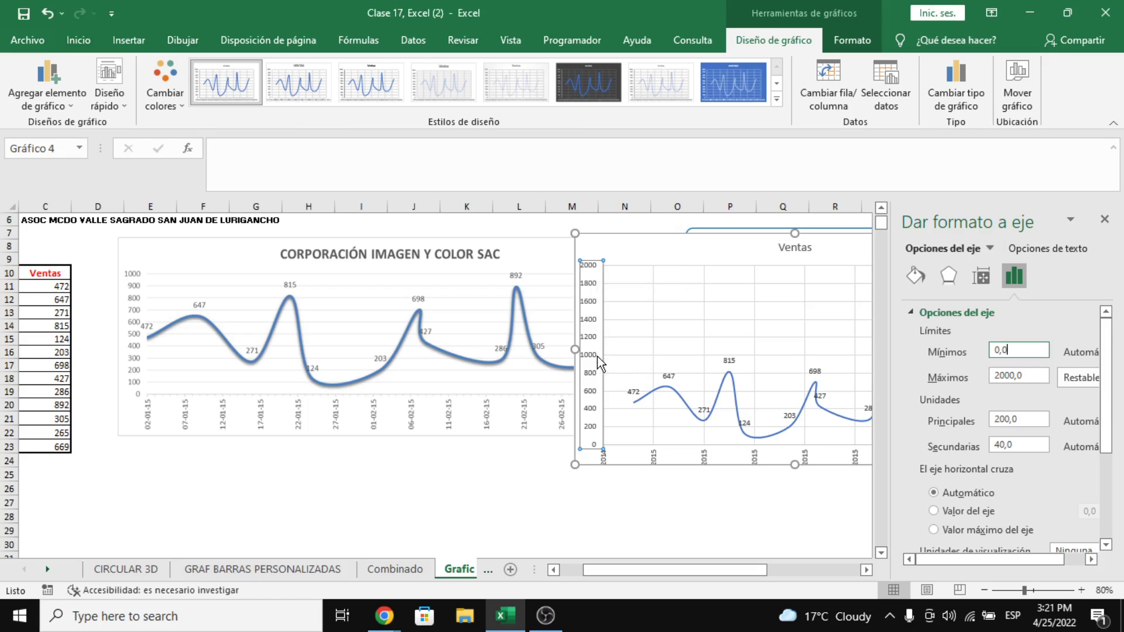
Set the maximum bound of the Ventas chart's vertical axis to 1000.
drag(645, 573, 714, 574)
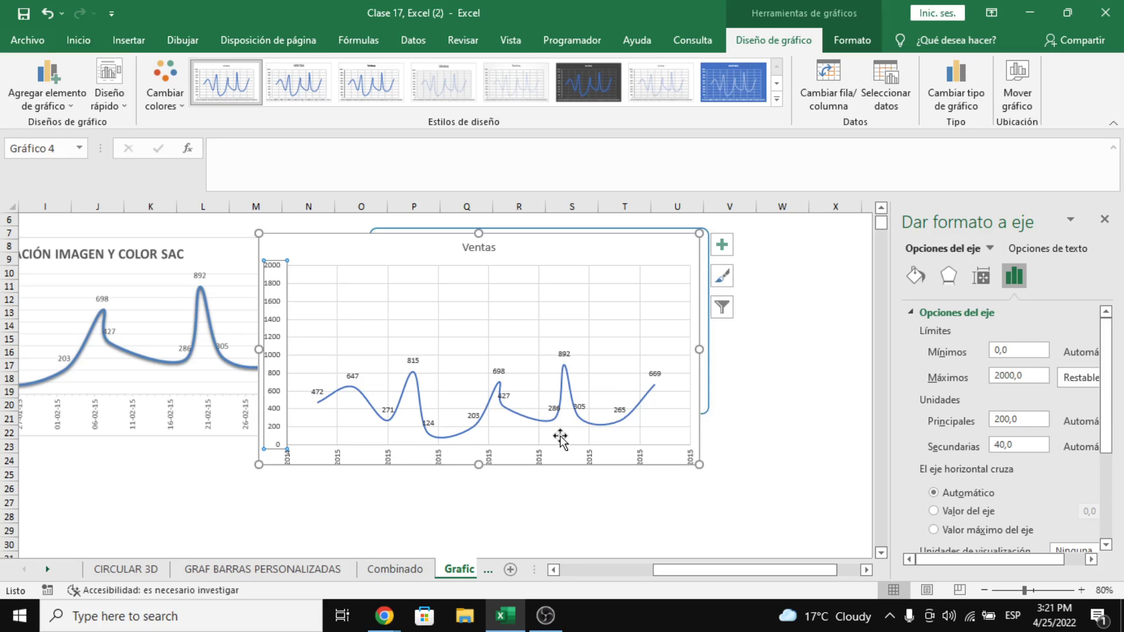
click(1003, 376)
key(BackSpace)
text(1)
click(1028, 419)
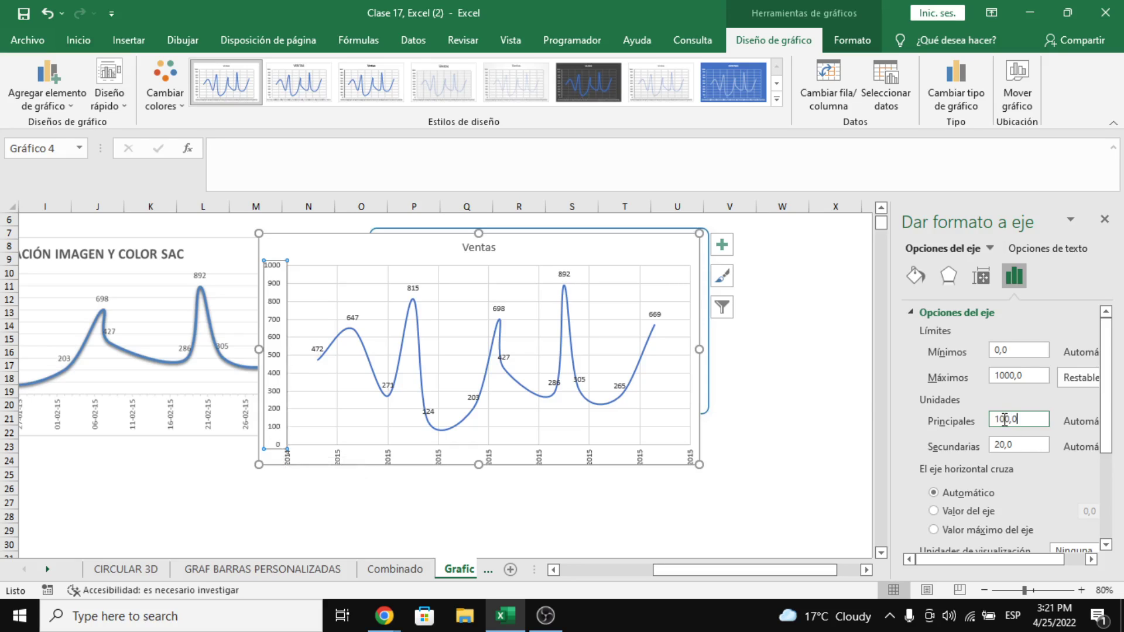
Set the major unit of the Ventas chart's vertical axis to 50.
drag(1001, 419, 993, 421)
text(5)
click(1030, 443)
click(1026, 376)
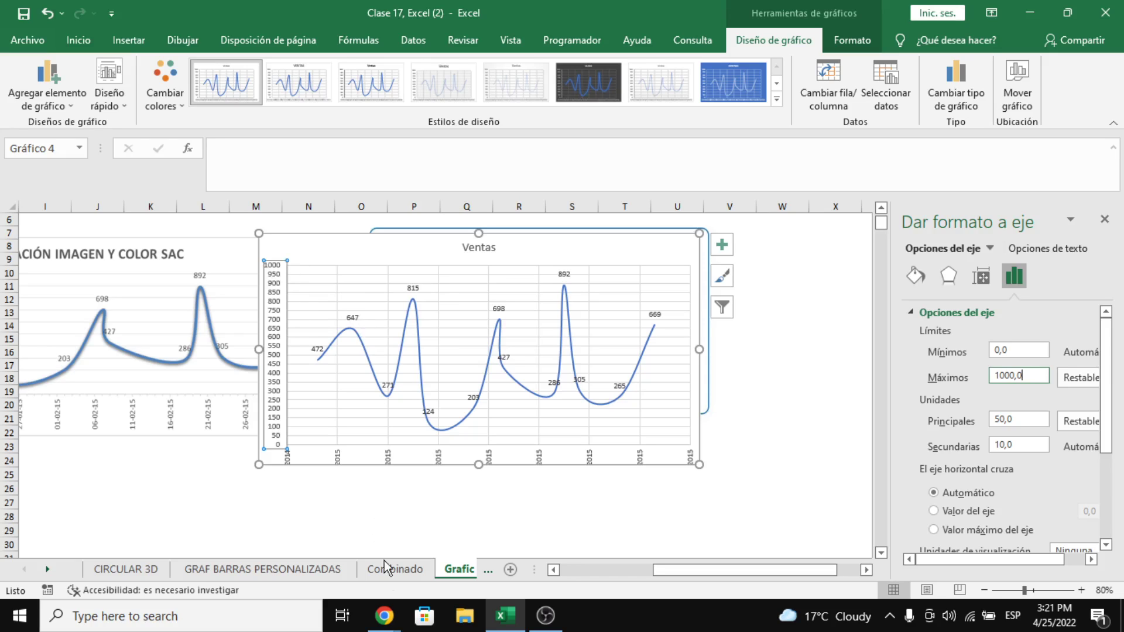
Set the major unit of the Ventas chart's vertical axis to 100 and close the axis formatting options.
click(383, 615)
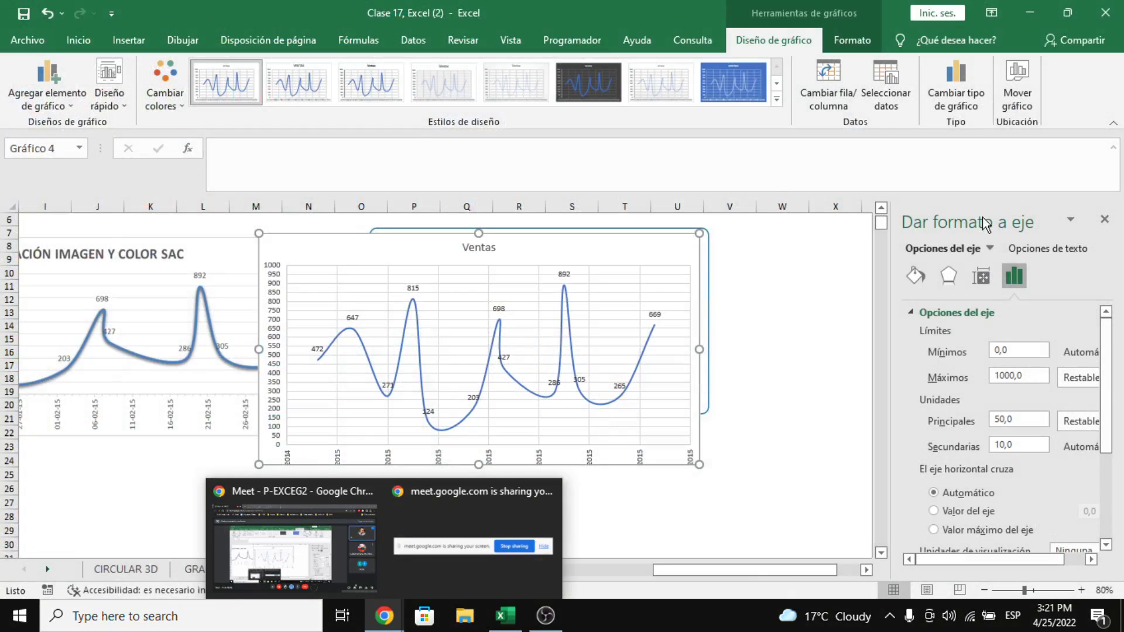
click(952, 209)
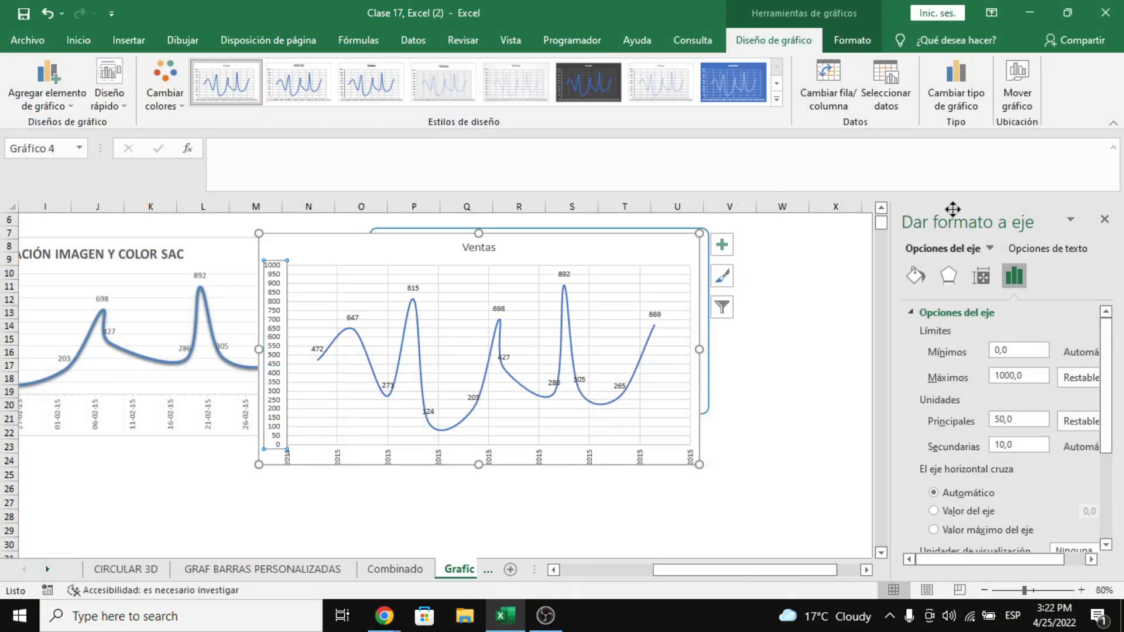
click(1002, 419)
key(BackSpace)
key(BackSpace)
text(100)
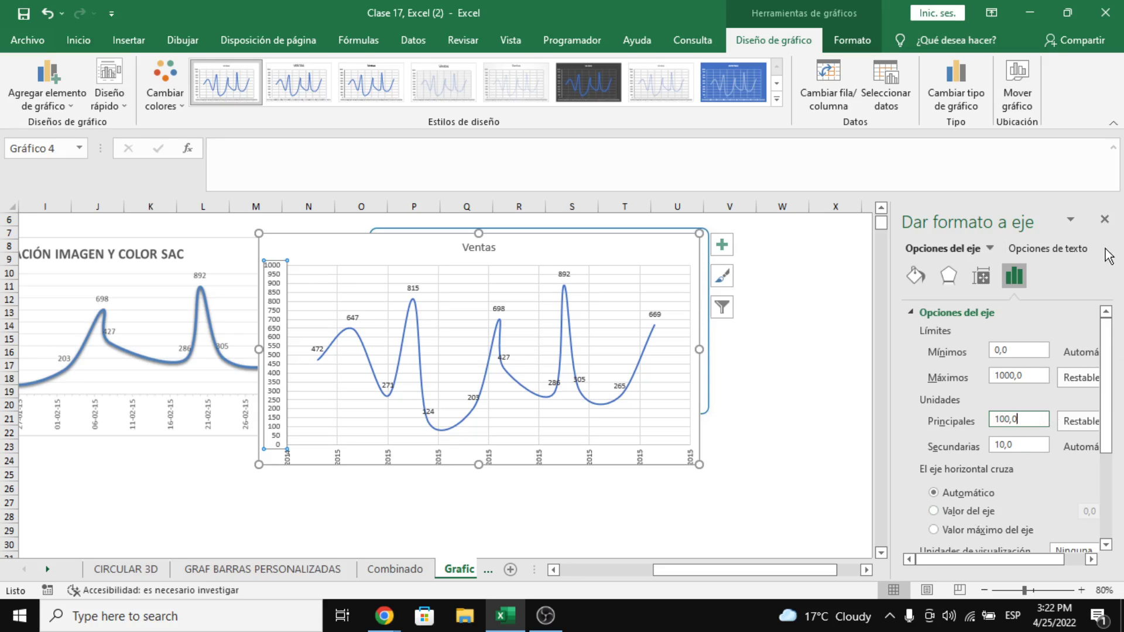
click(1104, 219)
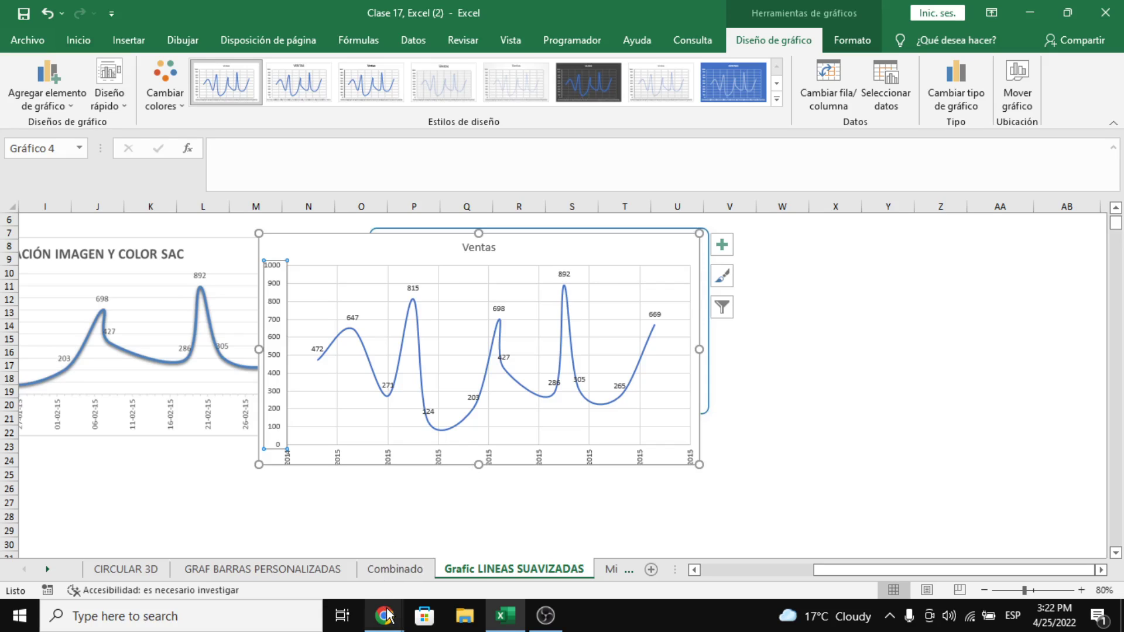
Add a trendline to the Ventas chart.
mouse_move(384, 612)
mouse_move(324, 543)
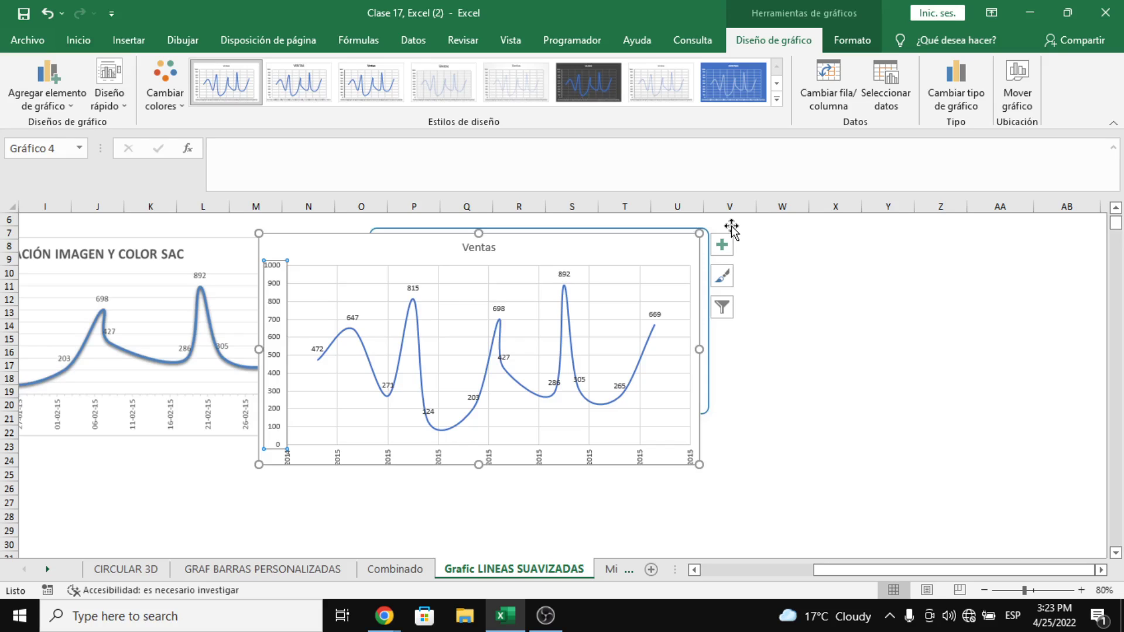
click(724, 243)
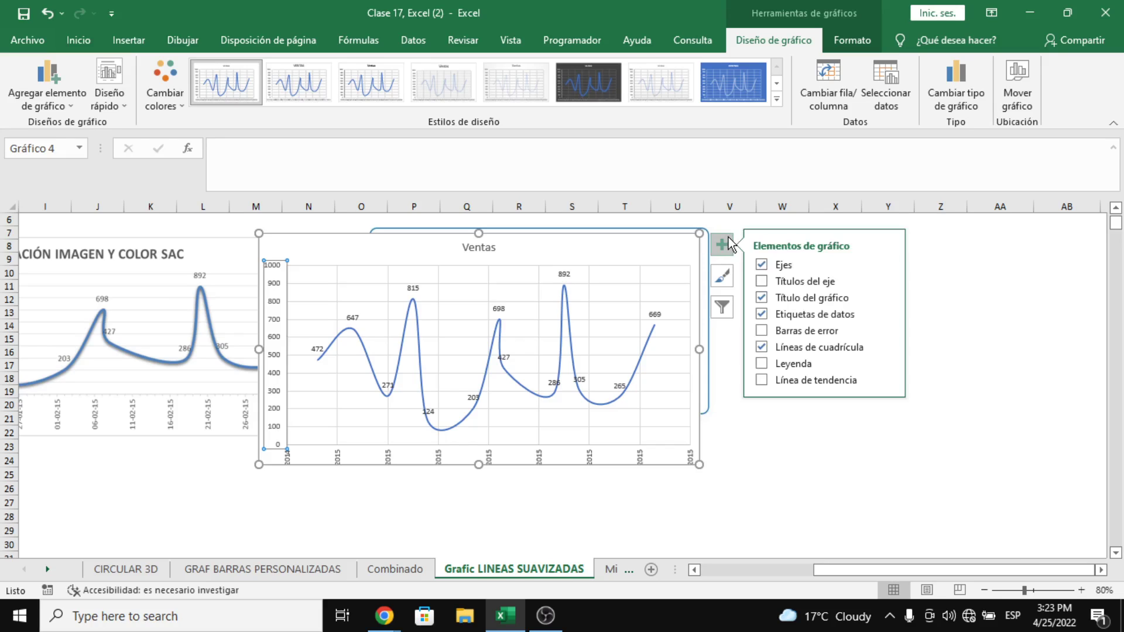
click(763, 384)
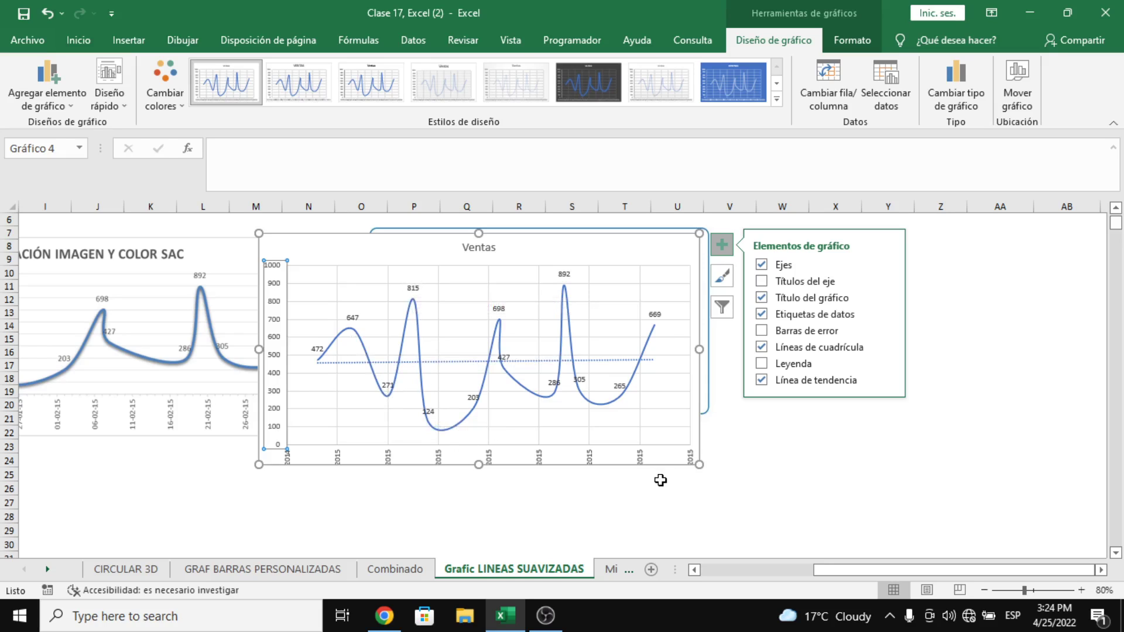
Open the full formatting options of the Ventas chart's trendline and review its types, forecast settings, and equation and R-squared display options.
drag(829, 571, 682, 544)
click(735, 240)
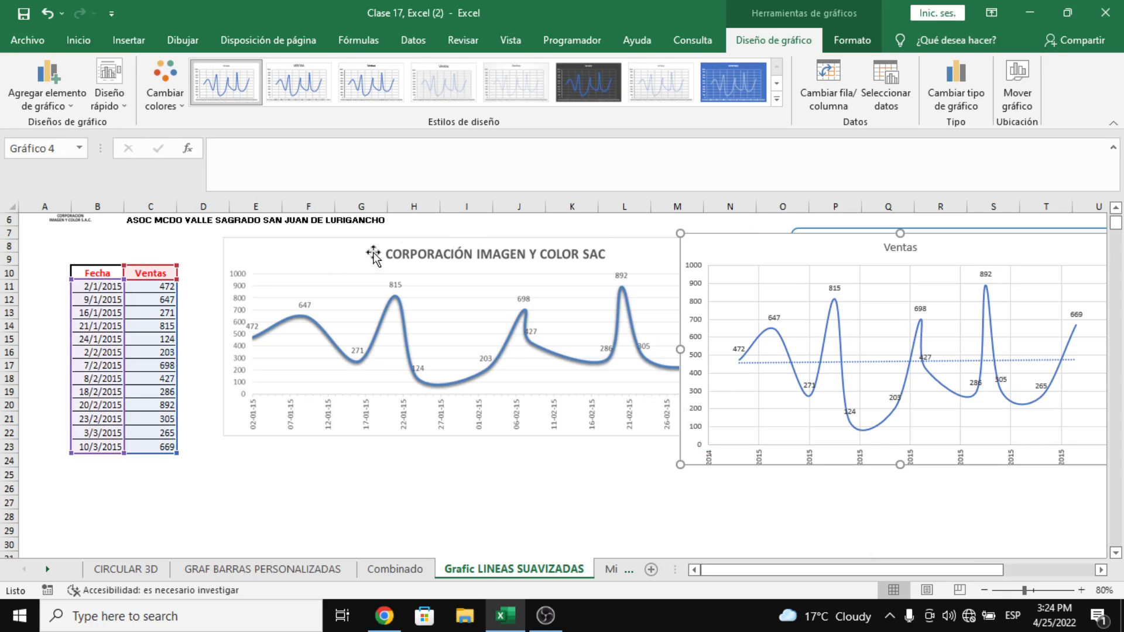
drag(813, 569, 921, 553)
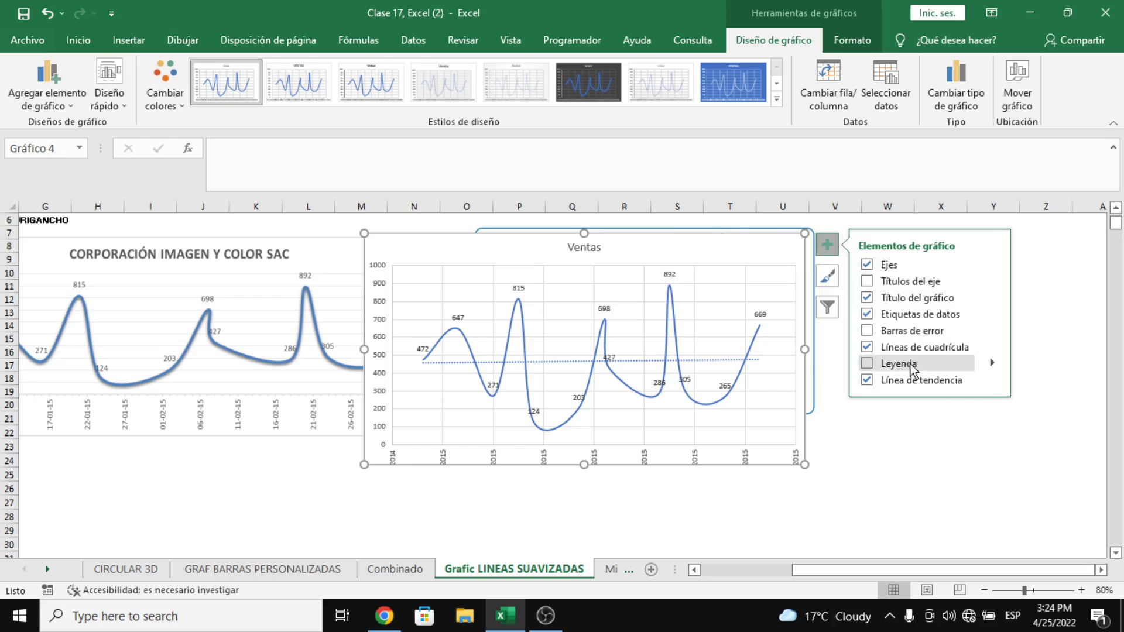
mouse_move(982, 383)
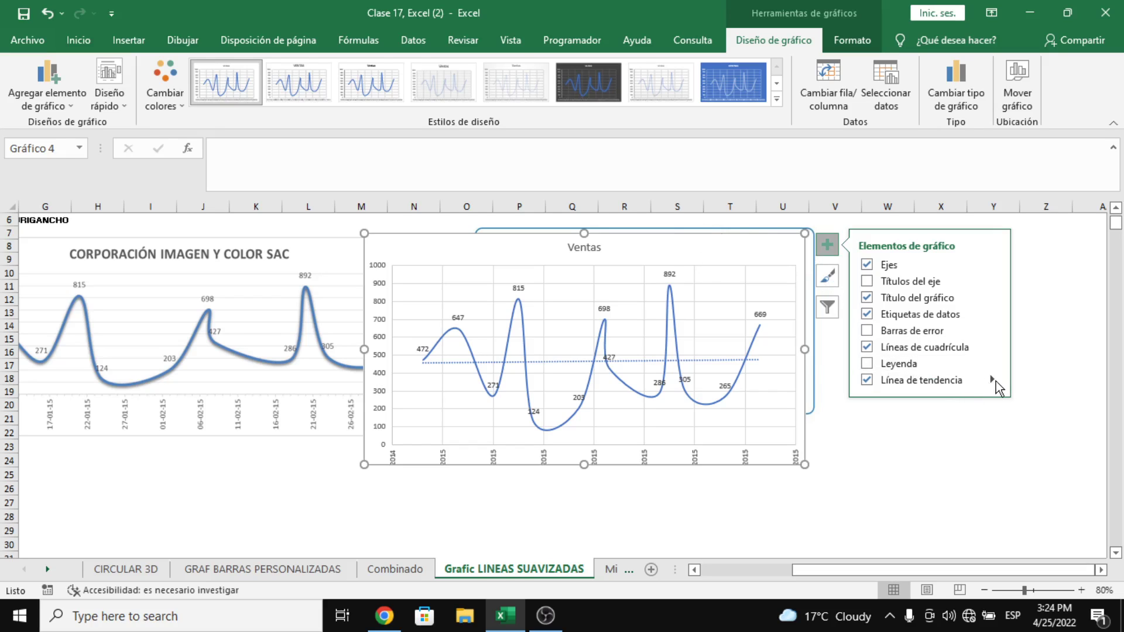
click(992, 378)
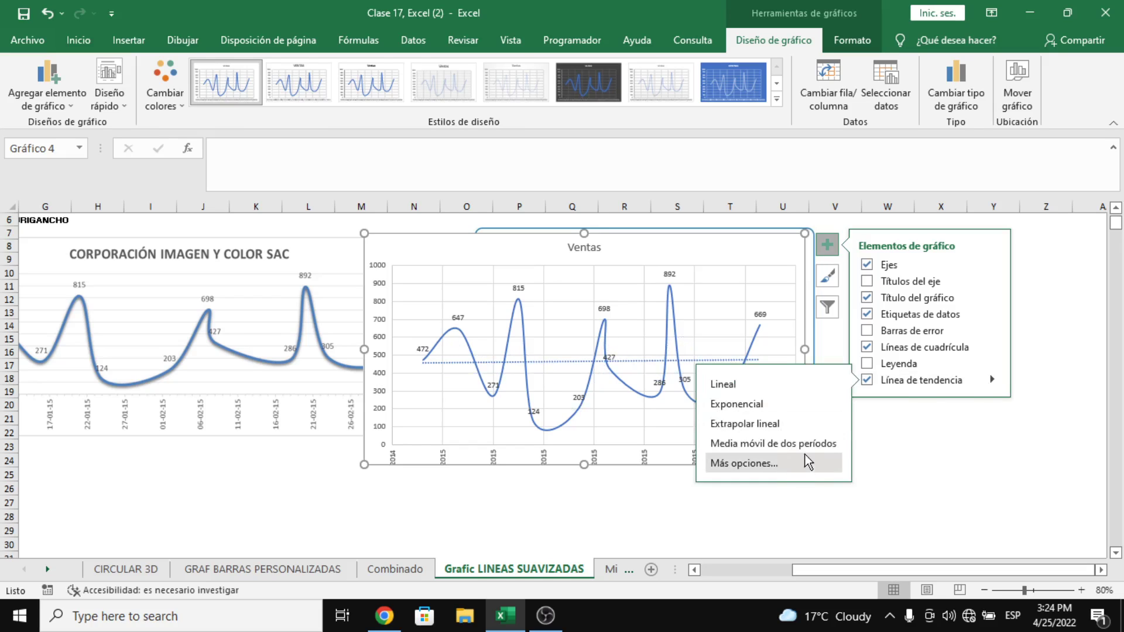
click(739, 464)
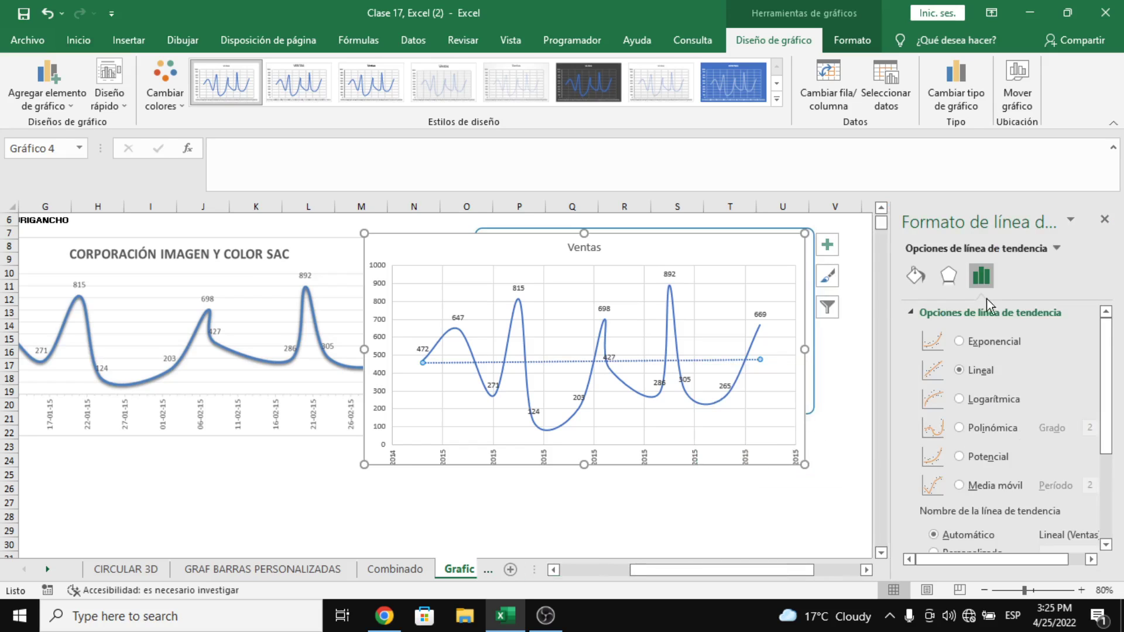
drag(1102, 381, 1104, 466)
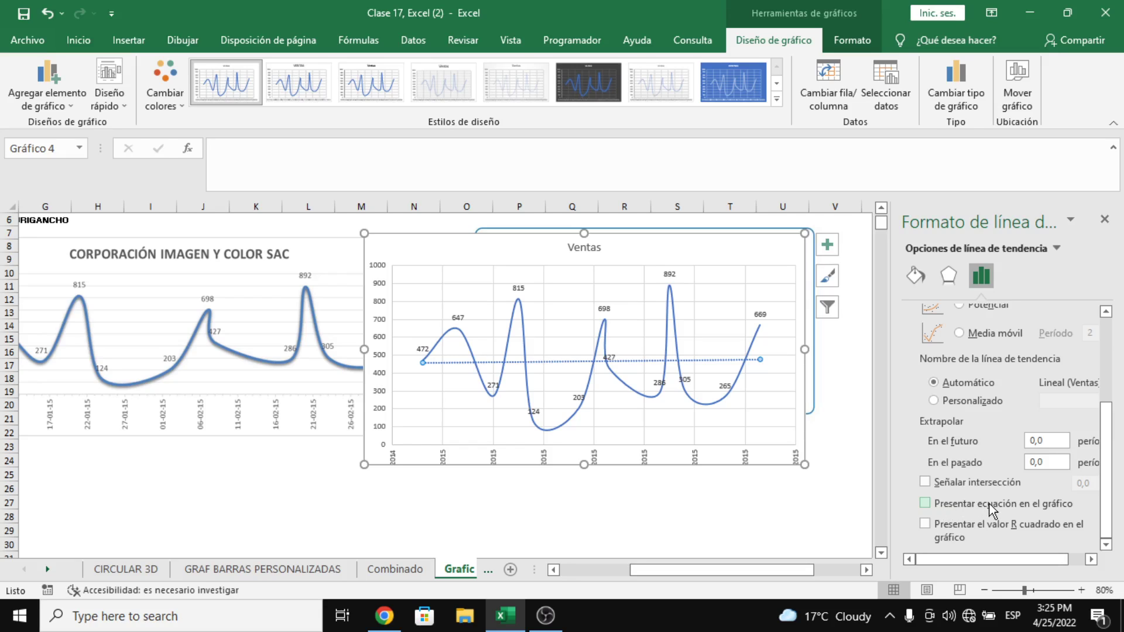
Switch to the Google Meet call in Chrome and connect the computer to the Wi-Fi network listed just below the current one.
click(384, 615)
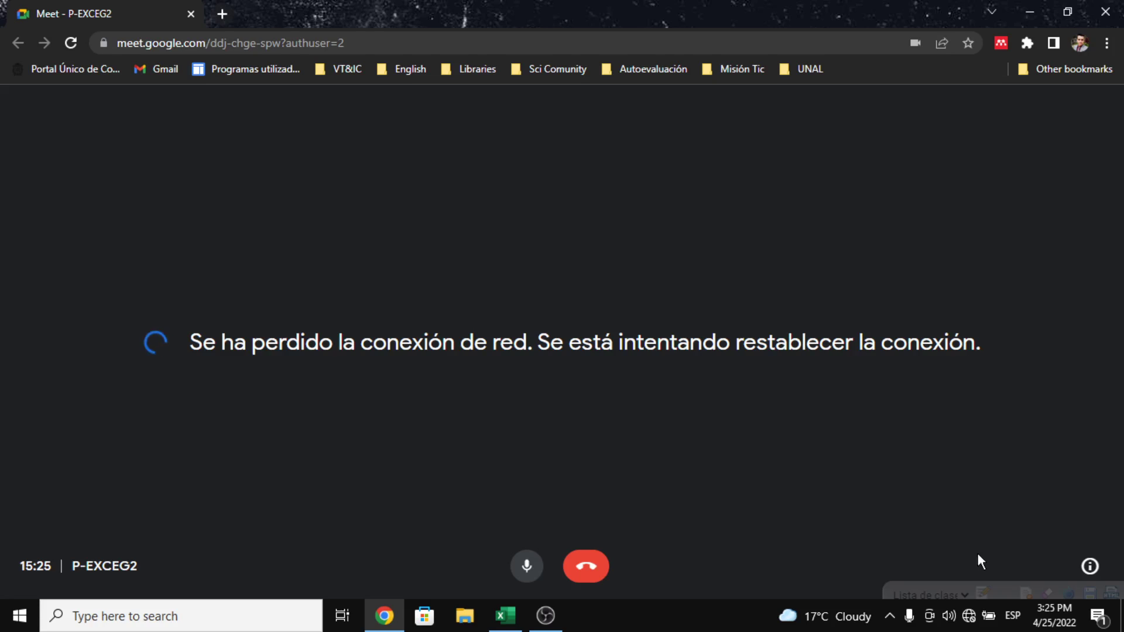
click(969, 616)
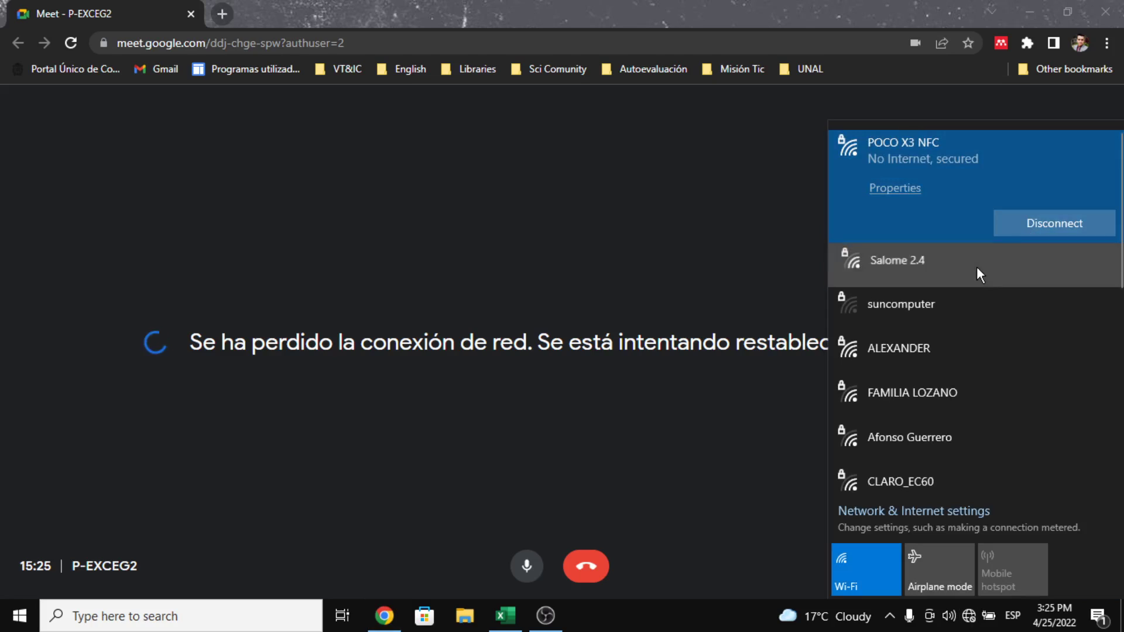
click(976, 265)
click(1029, 268)
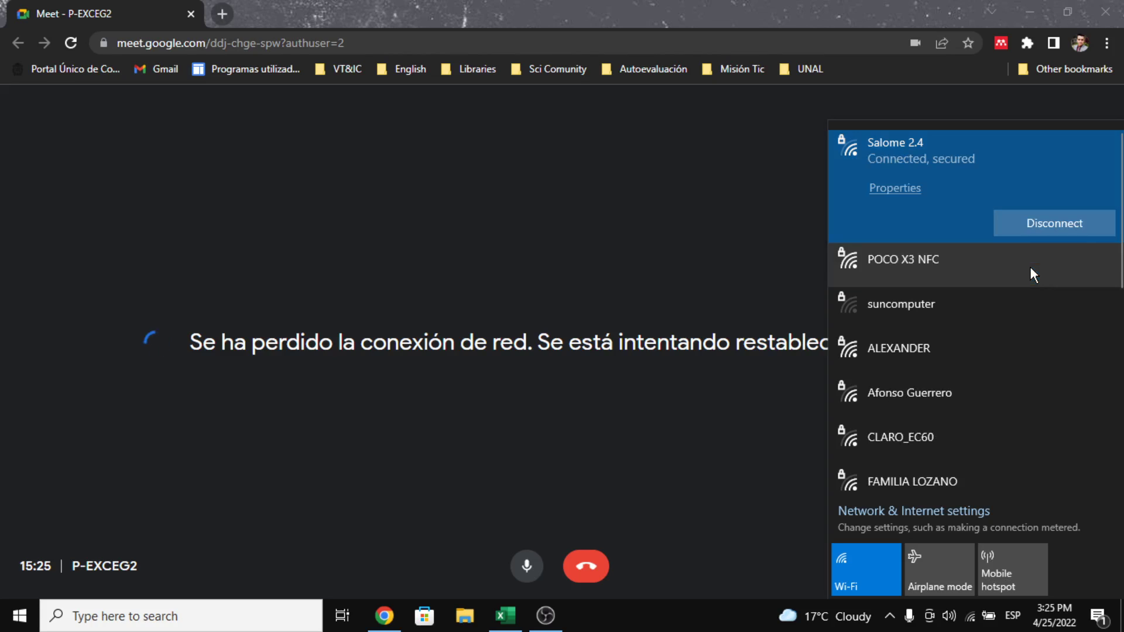
click(596, 236)
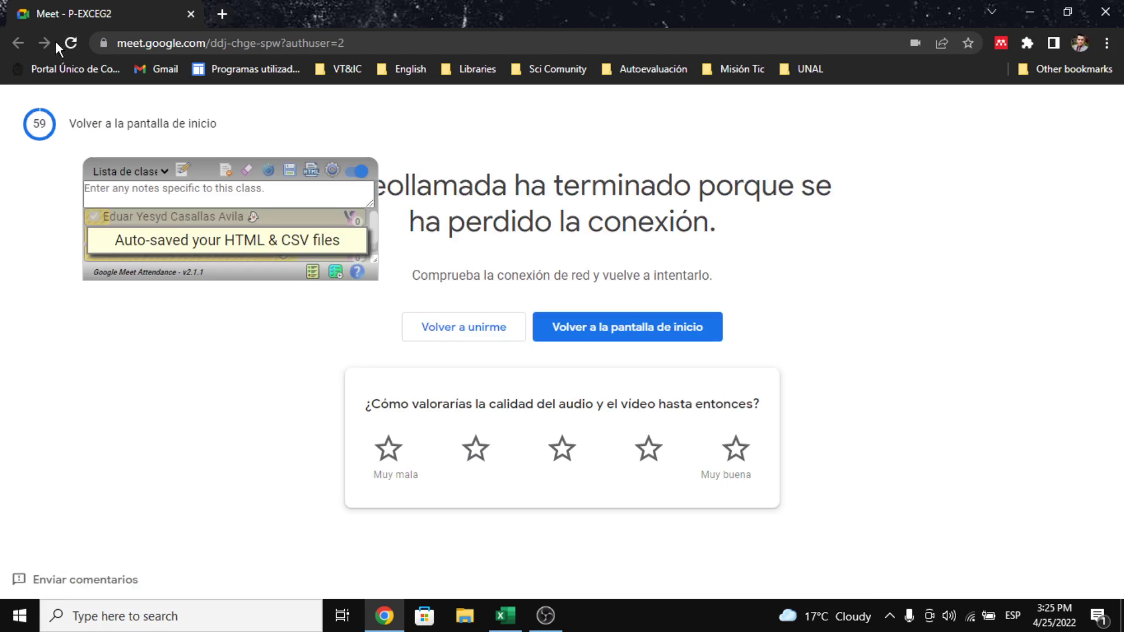
Reload the Google Meet page to rejoin the P-EXCEG2 call and unmute the microphone.
click(55, 41)
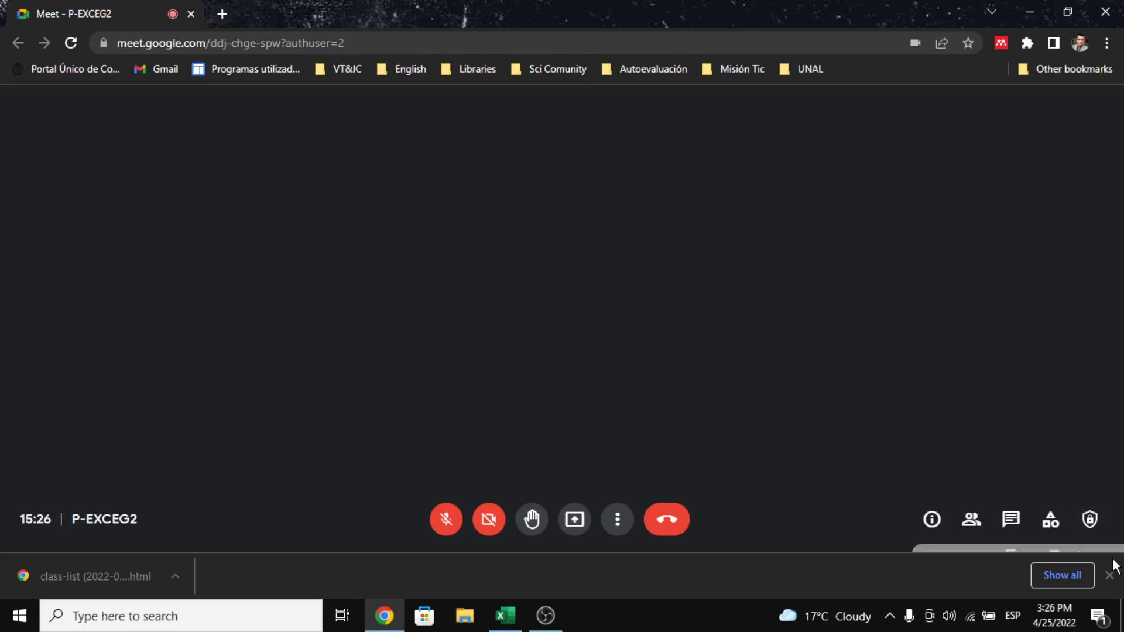
click(413, 519)
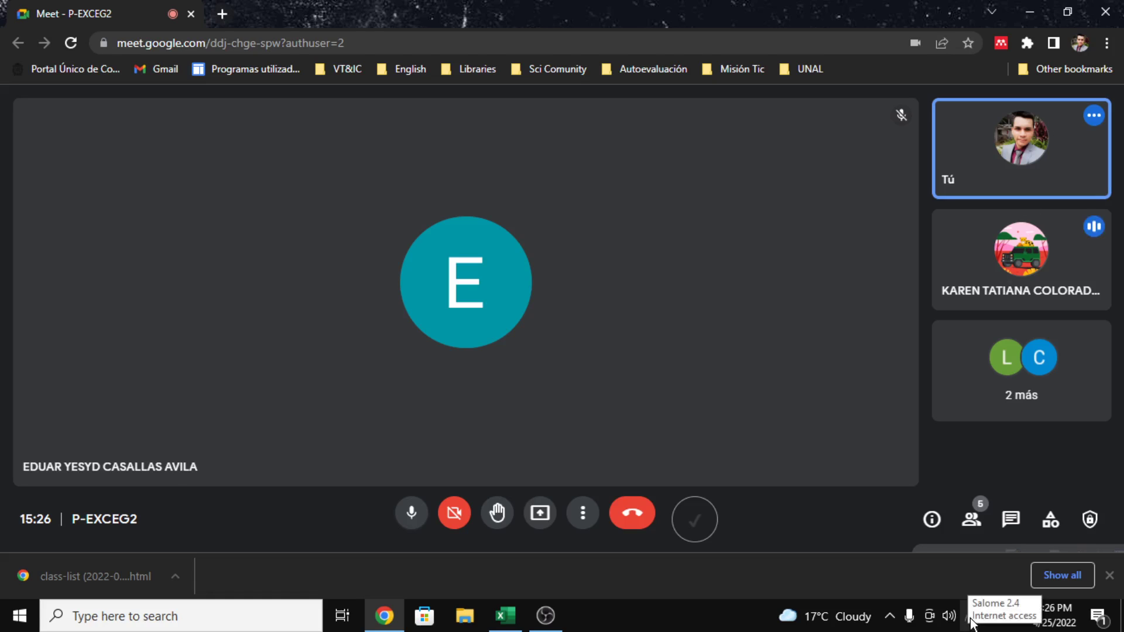
Present the entire screen in the Meet call, hiding the sharing bar and ignoring the infinite-mirror warning.
click(539, 513)
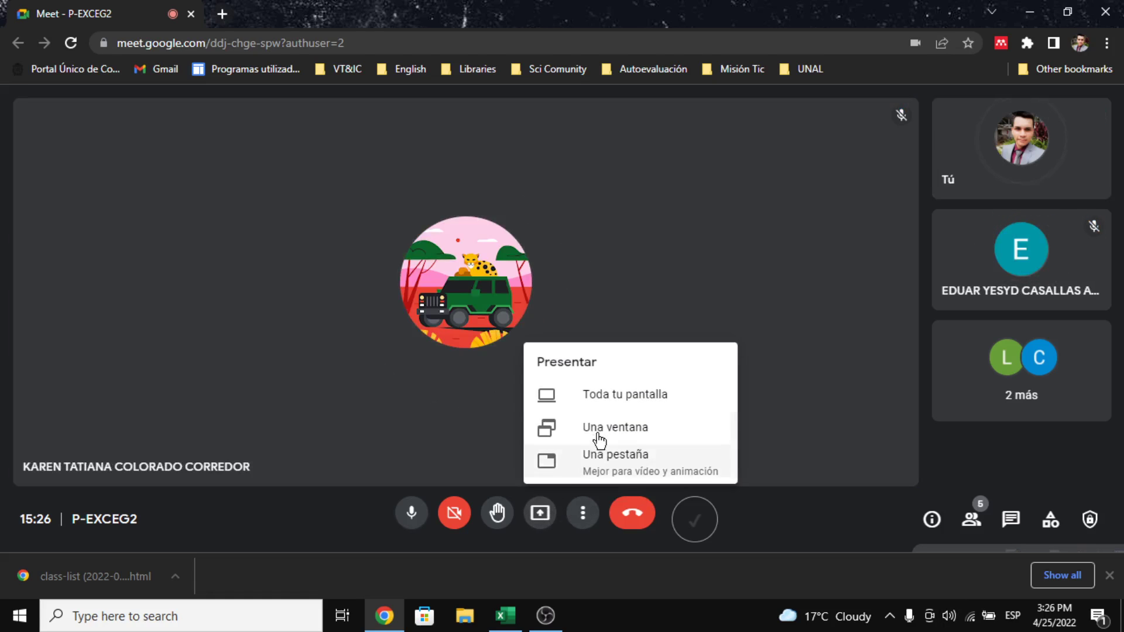
click(607, 398)
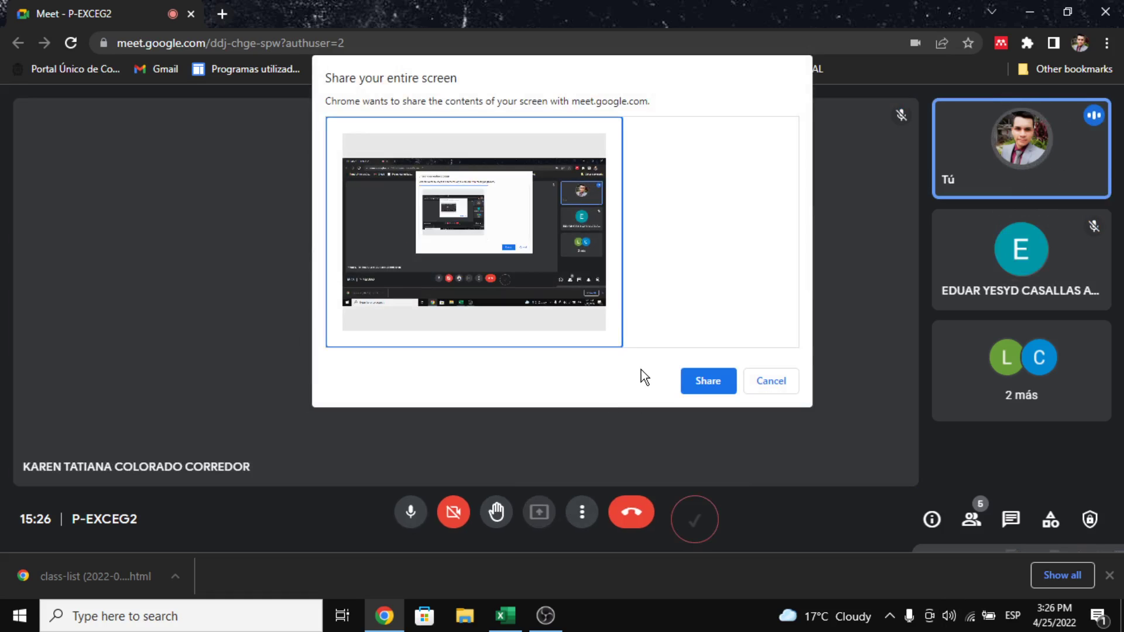
click(690, 379)
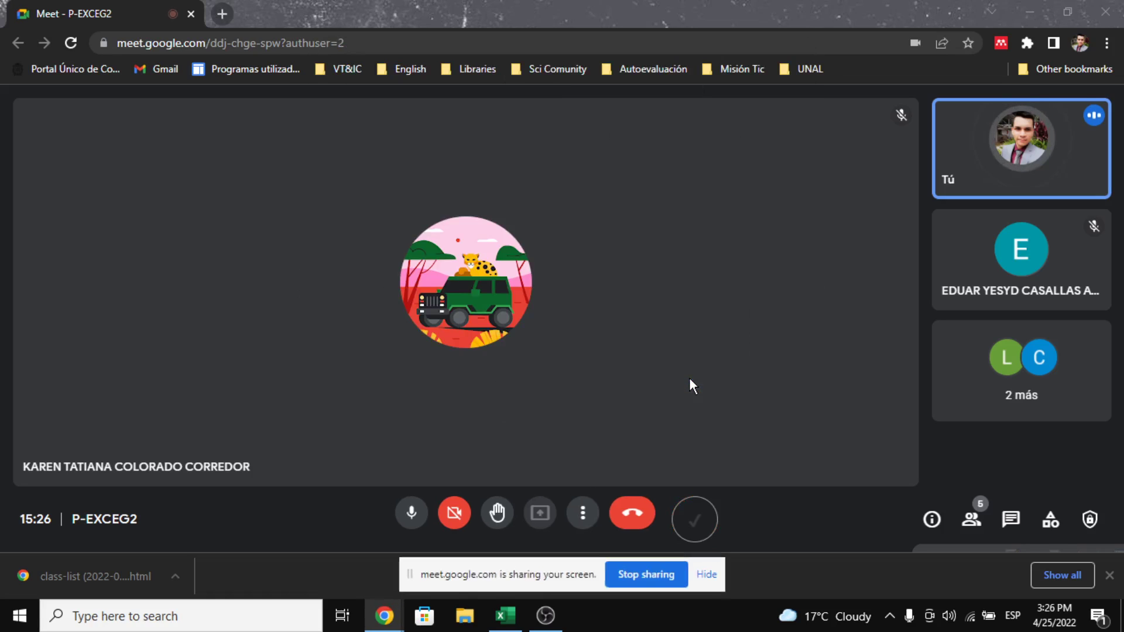
click(707, 574)
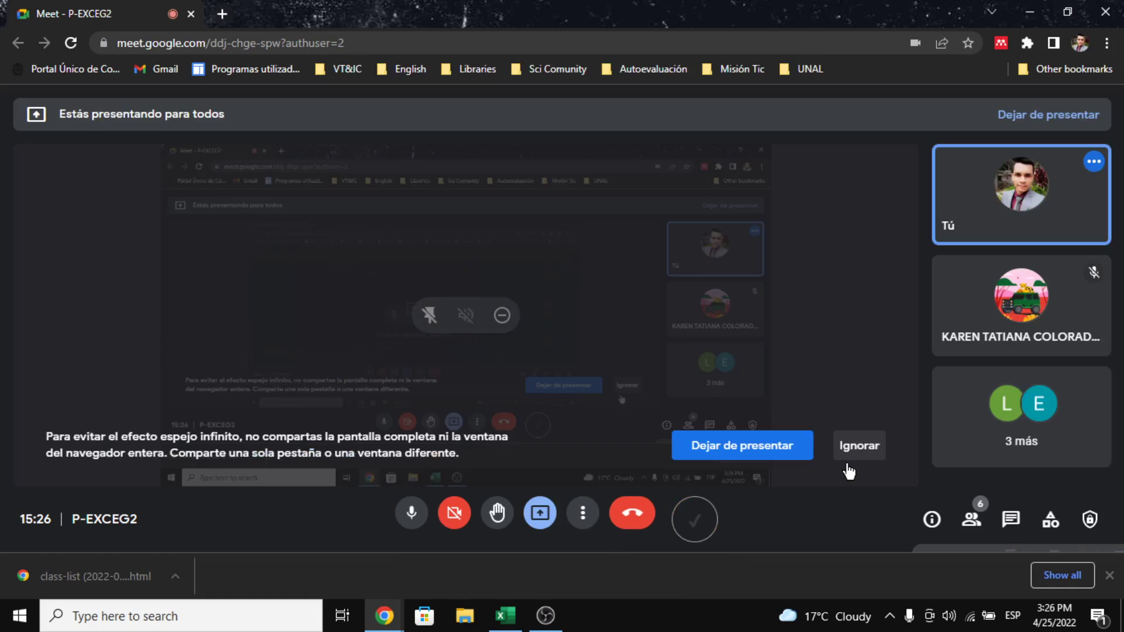
click(860, 451)
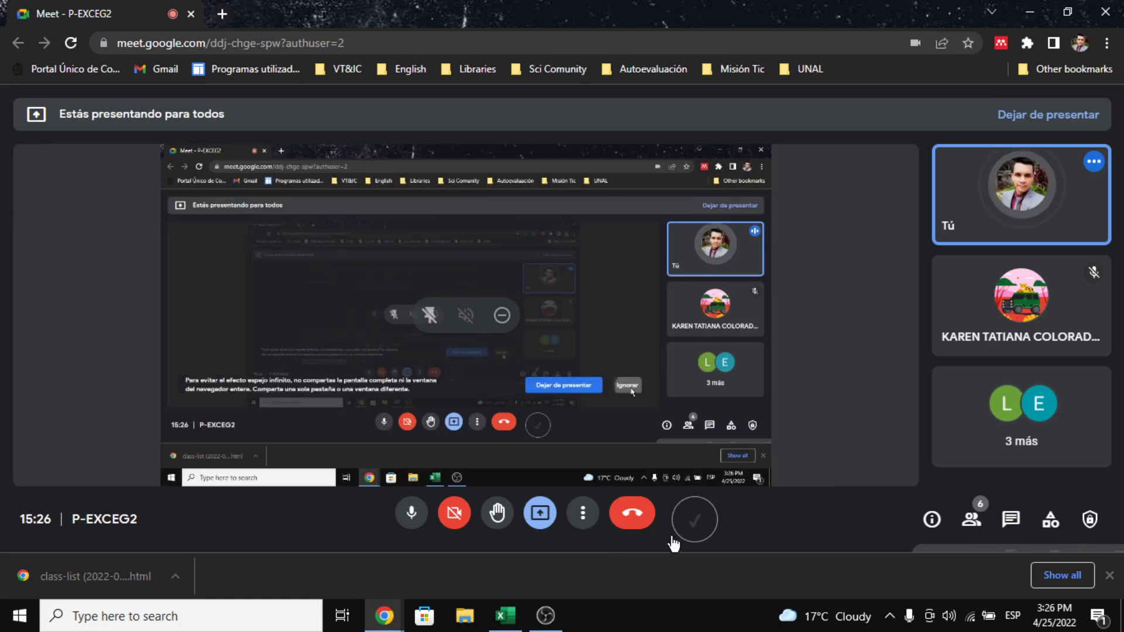
Switch back to Excel, close the trendline formatting options, and review the Ventas chart's trendline and its available types among the chart elements.
click(503, 616)
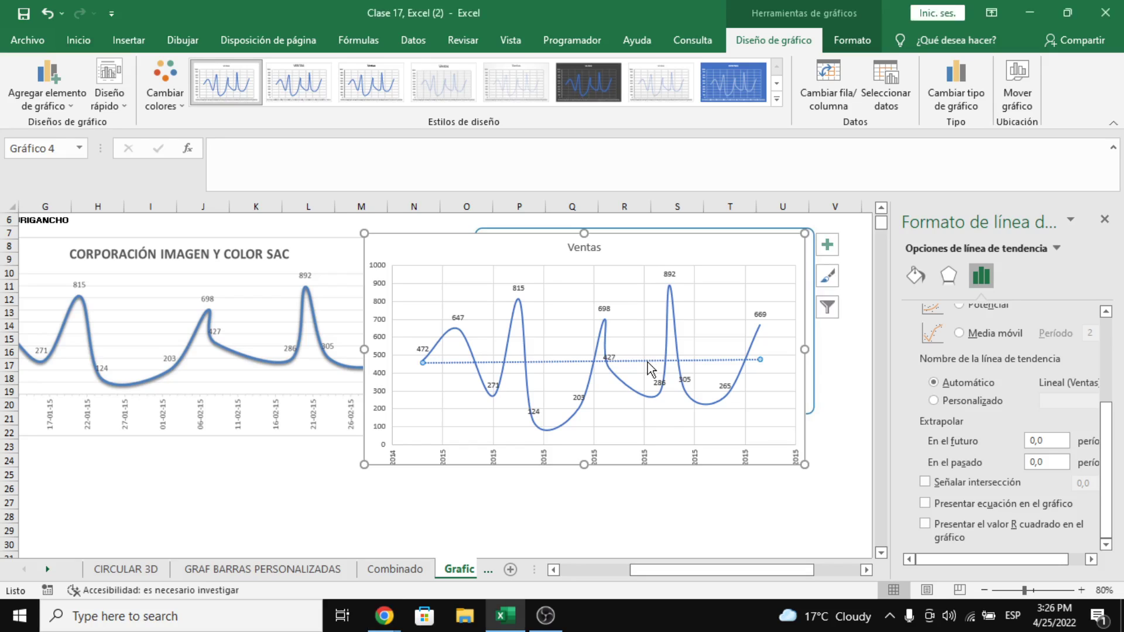
click(1104, 219)
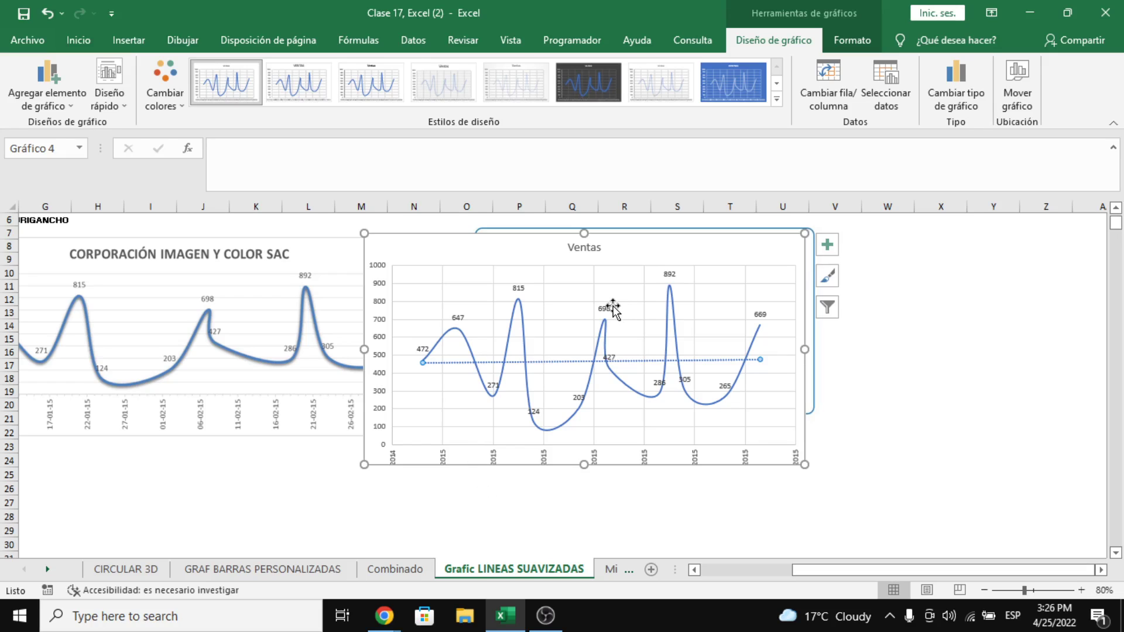
click(827, 245)
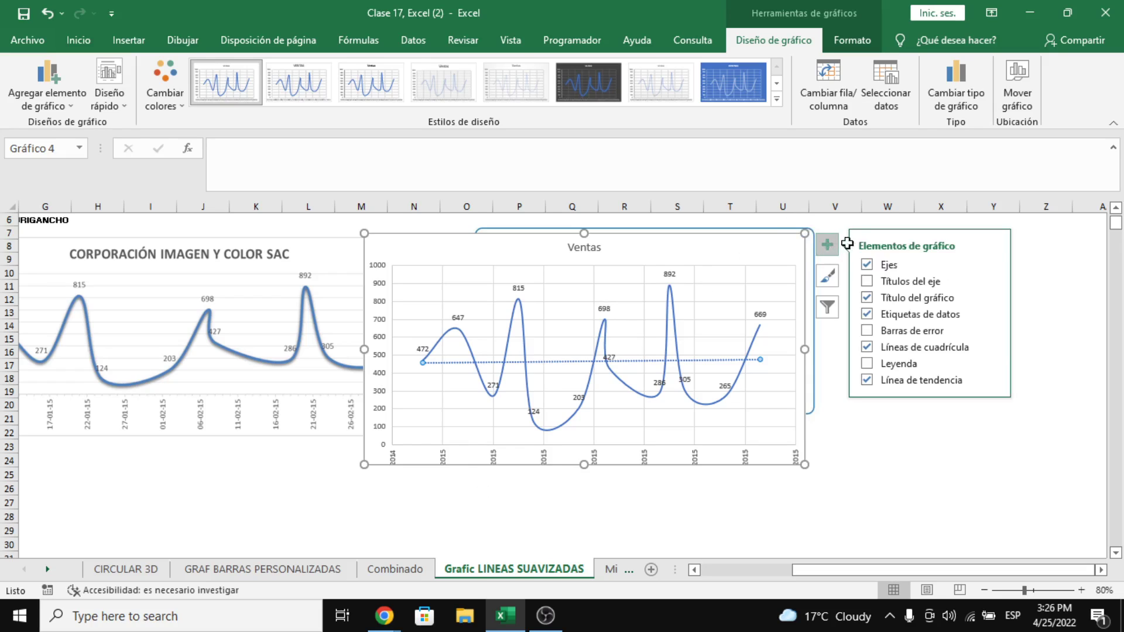
click(866, 379)
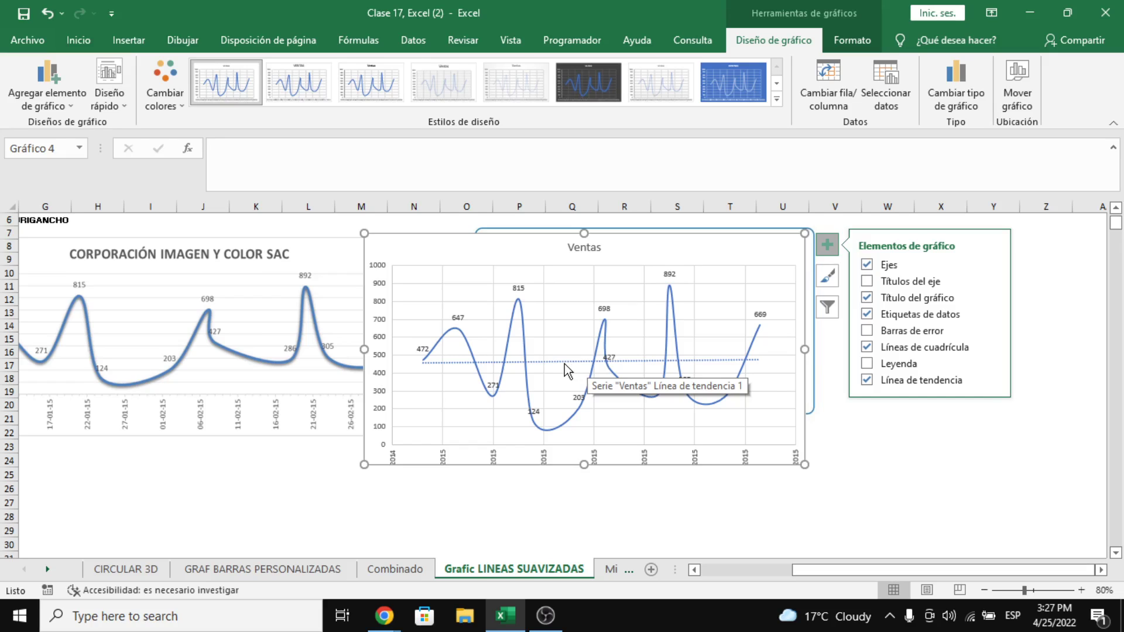
click(455, 364)
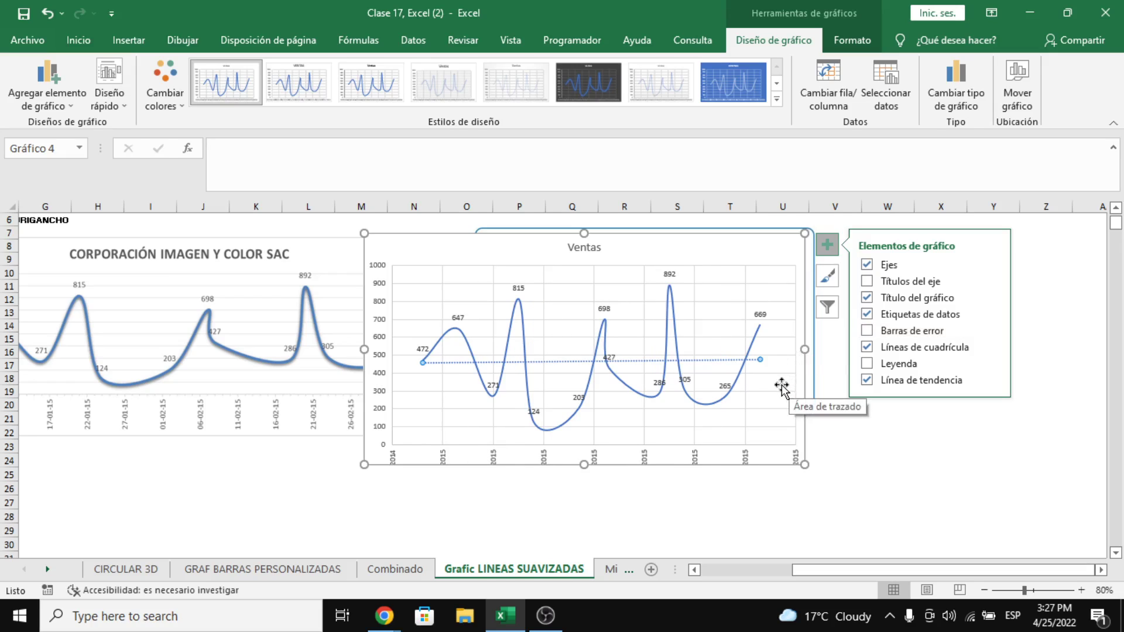
click(992, 381)
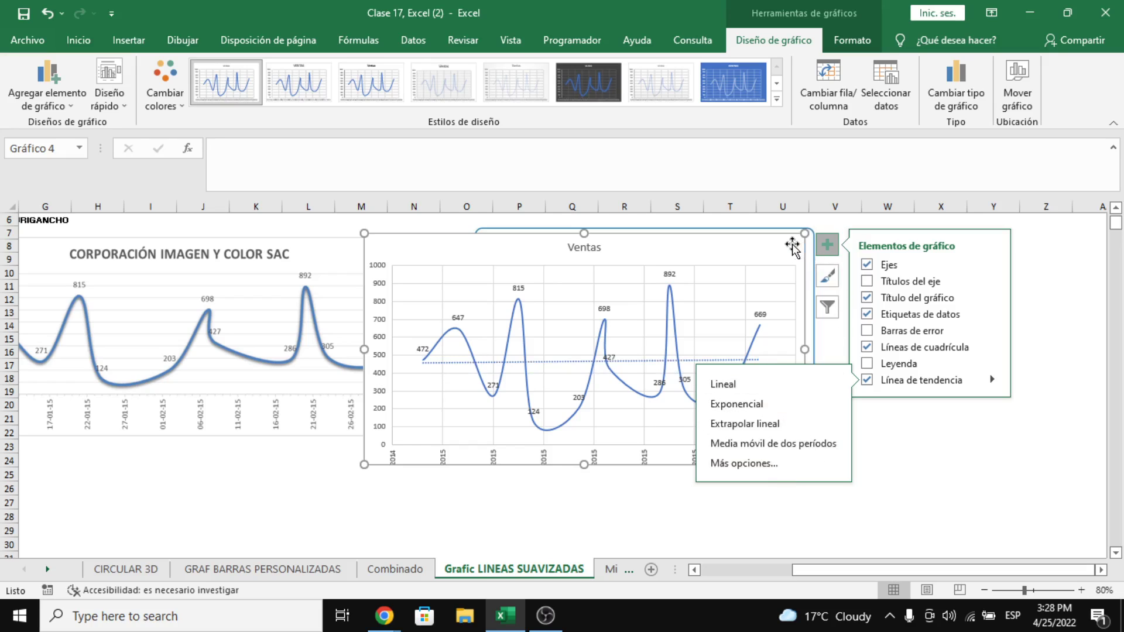
Reopen the formatting options of the Ventas chart's linear trendline and display its equation on the chart.
double_click(555, 363)
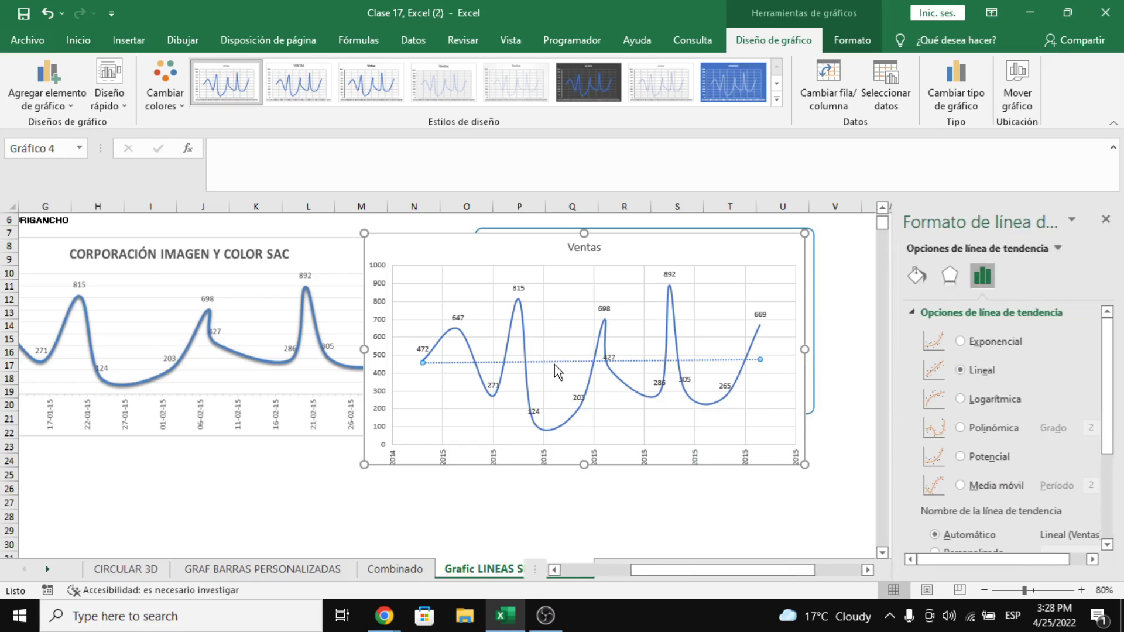
click(822, 246)
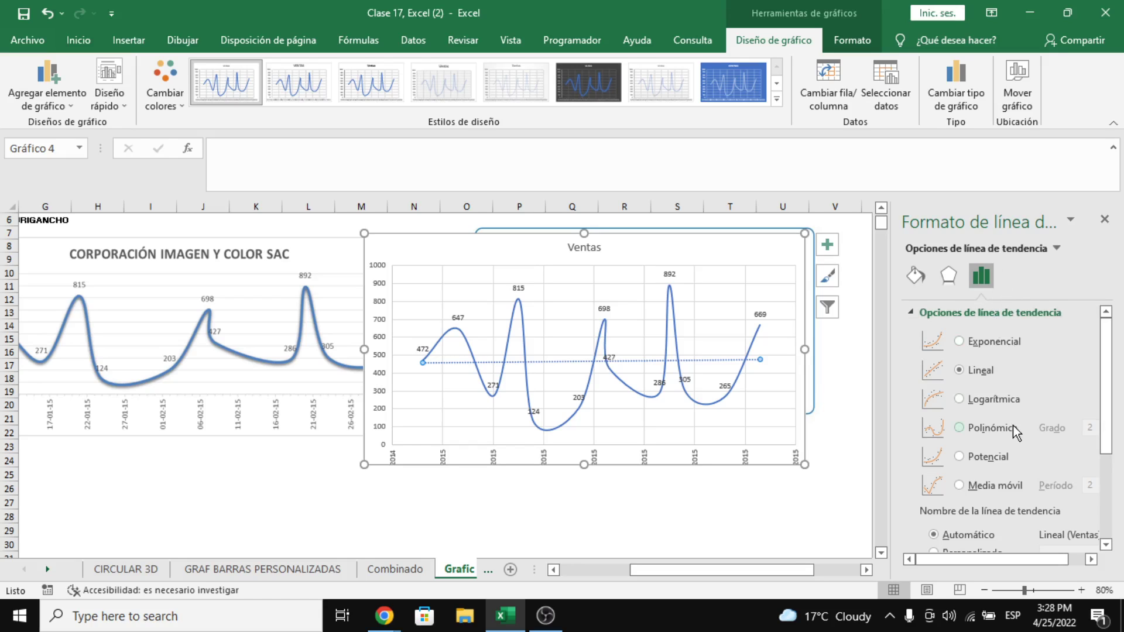
scroll(1012, 425, down, 5)
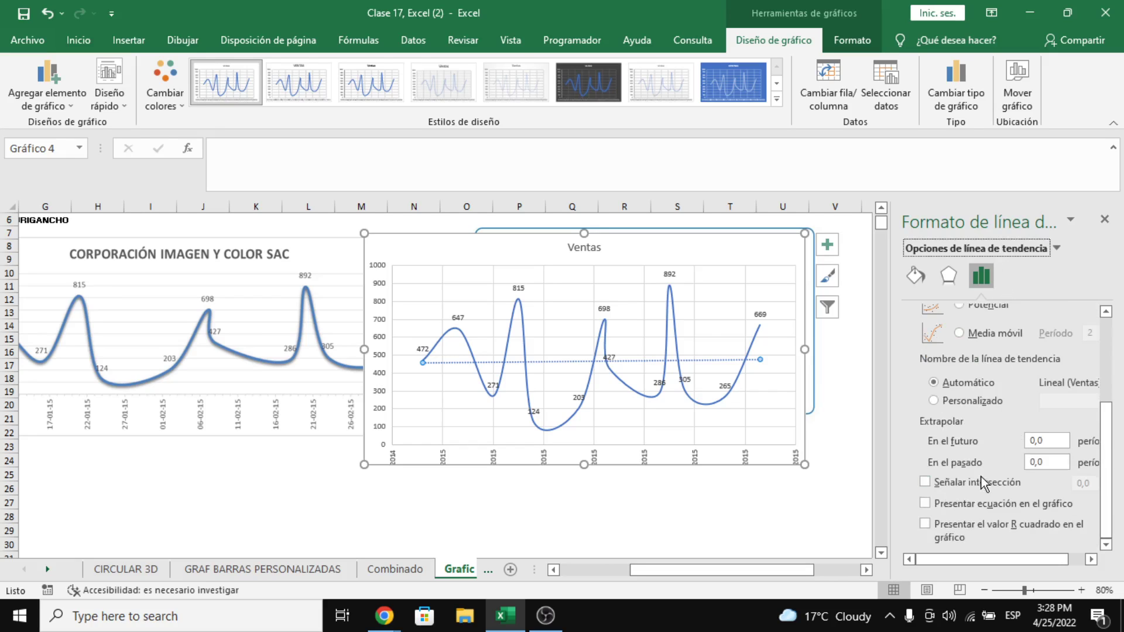
click(933, 506)
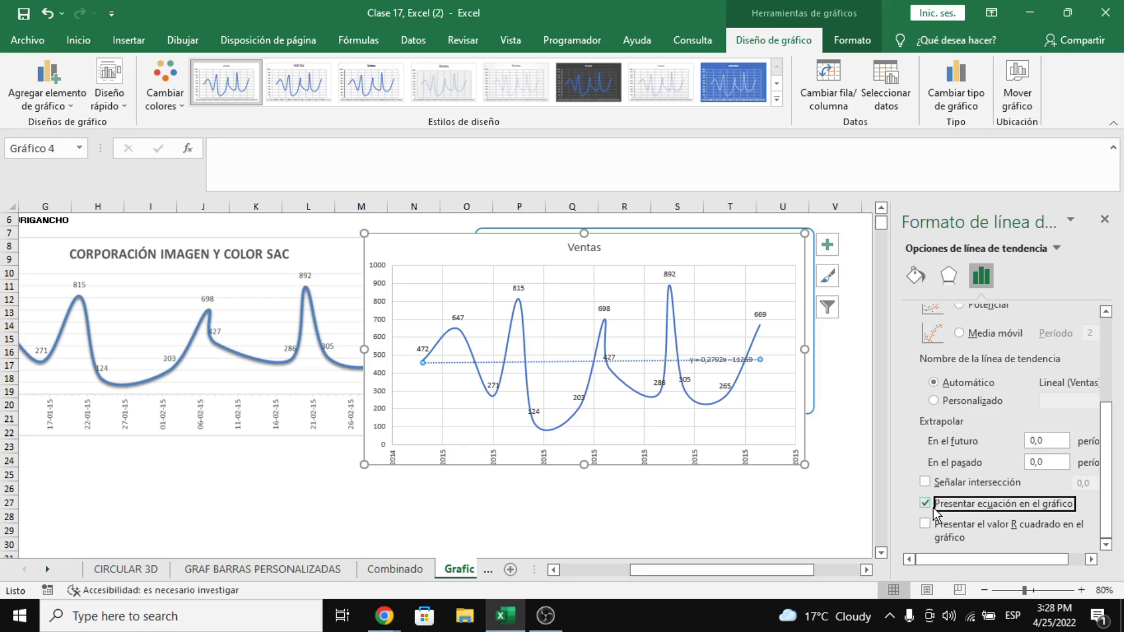
Move the equation label just above the trendline in the Ventas chart so it no longer overlaps the line.
click(1081, 590)
click(1081, 589)
click(1079, 590)
click(1079, 591)
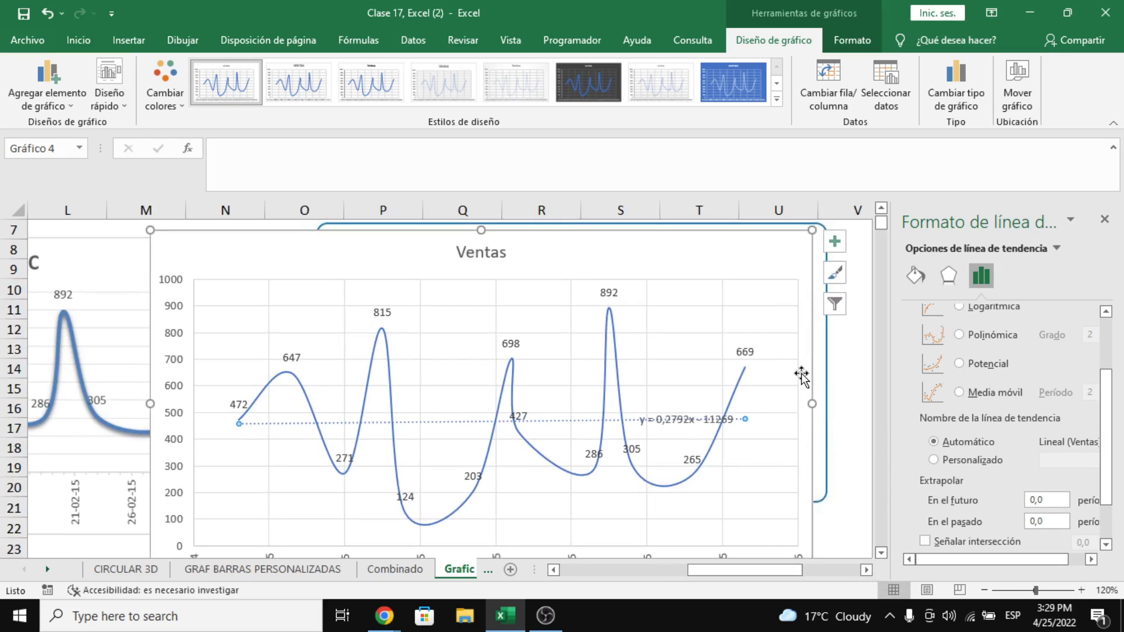
scroll(1052, 469, down, 1)
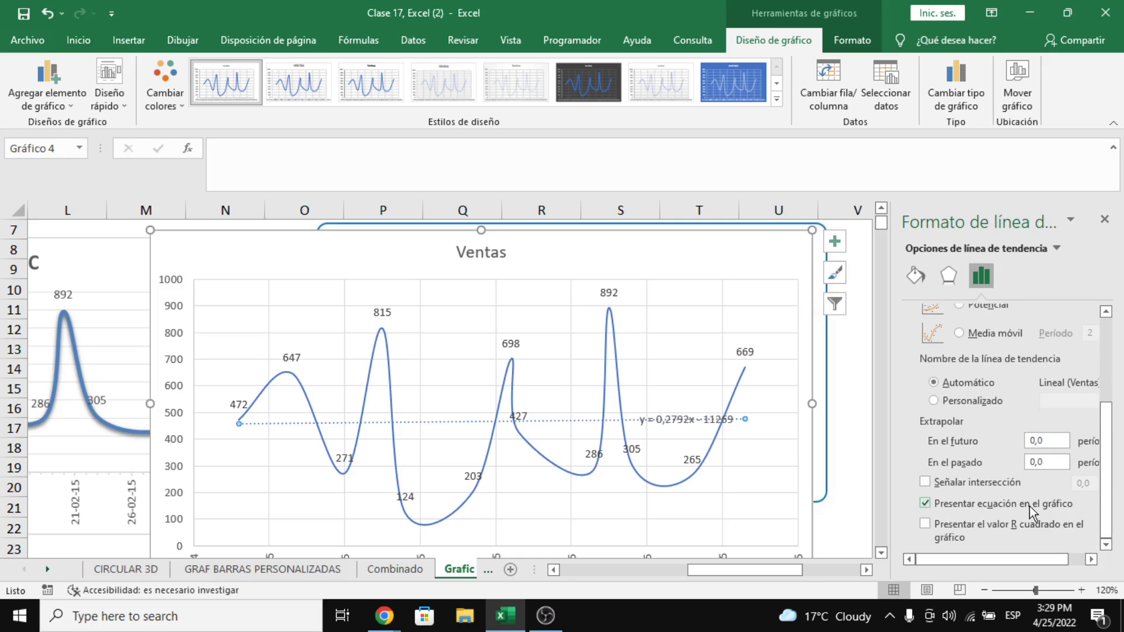
click(686, 420)
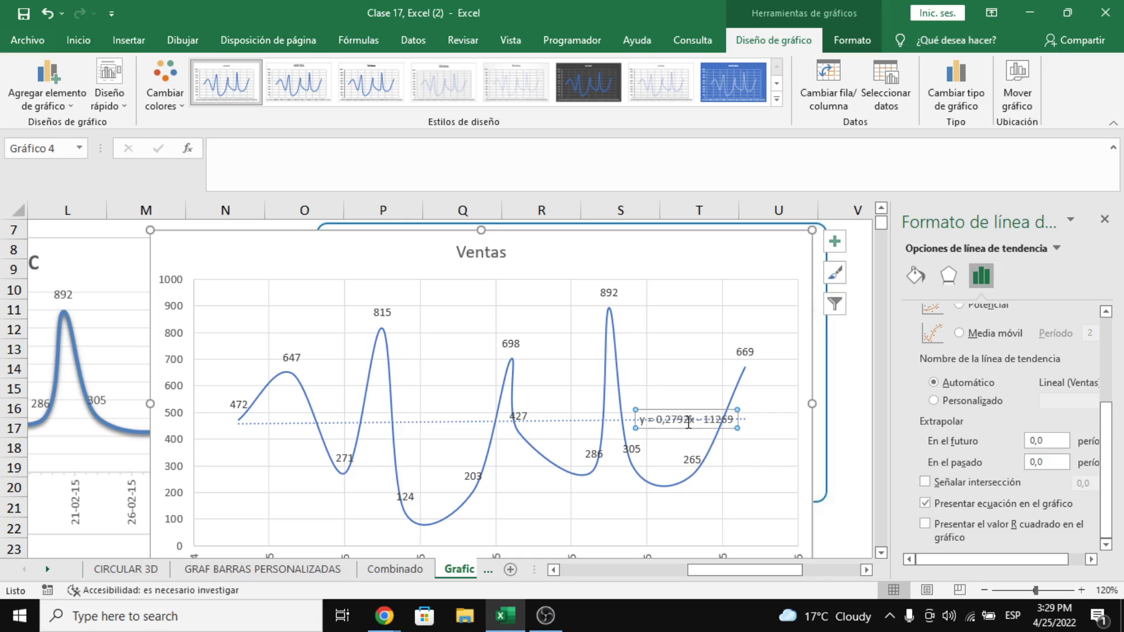
drag(677, 407, 675, 393)
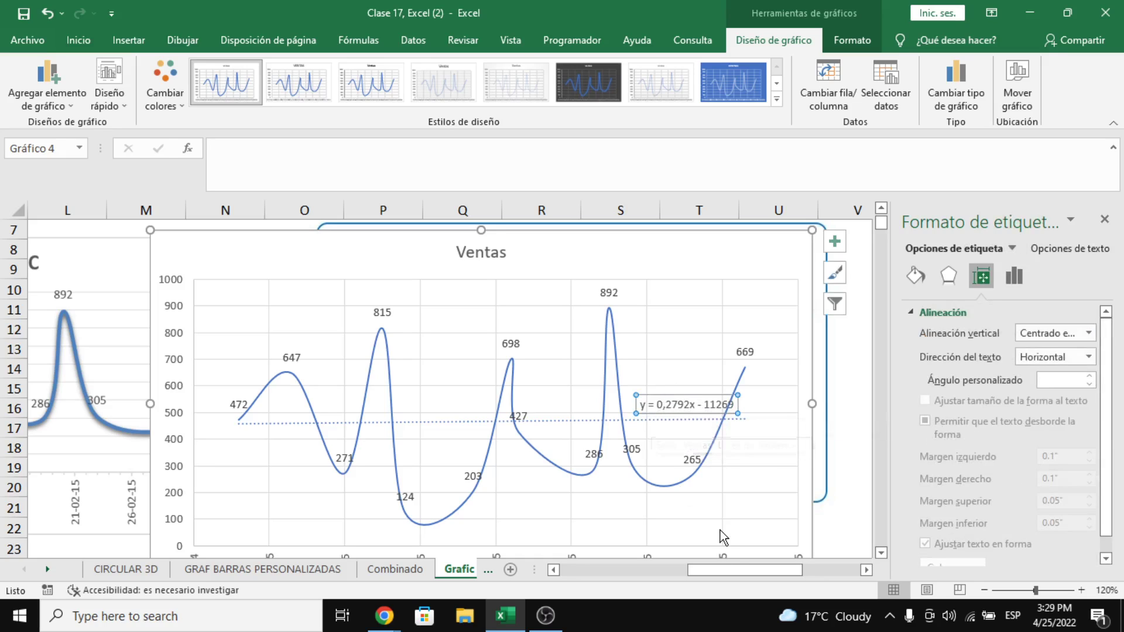
Compare the source dates with the trendline equation, highlighting its x variable and its constant term.
drag(720, 567, 564, 568)
drag(158, 313, 156, 467)
drag(634, 574, 777, 561)
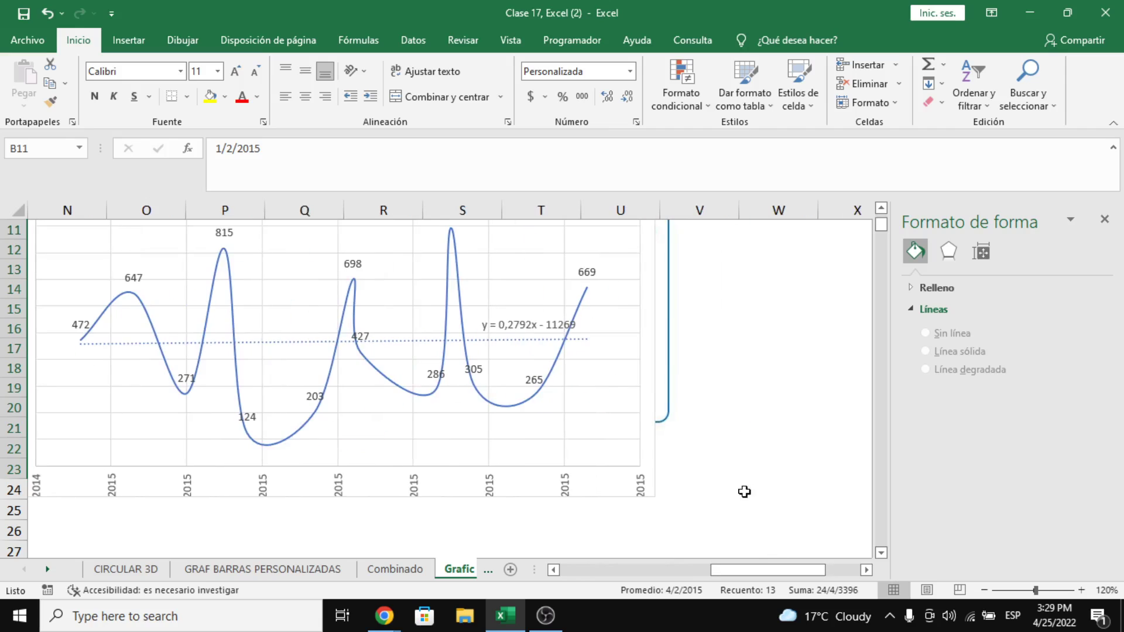
click(537, 330)
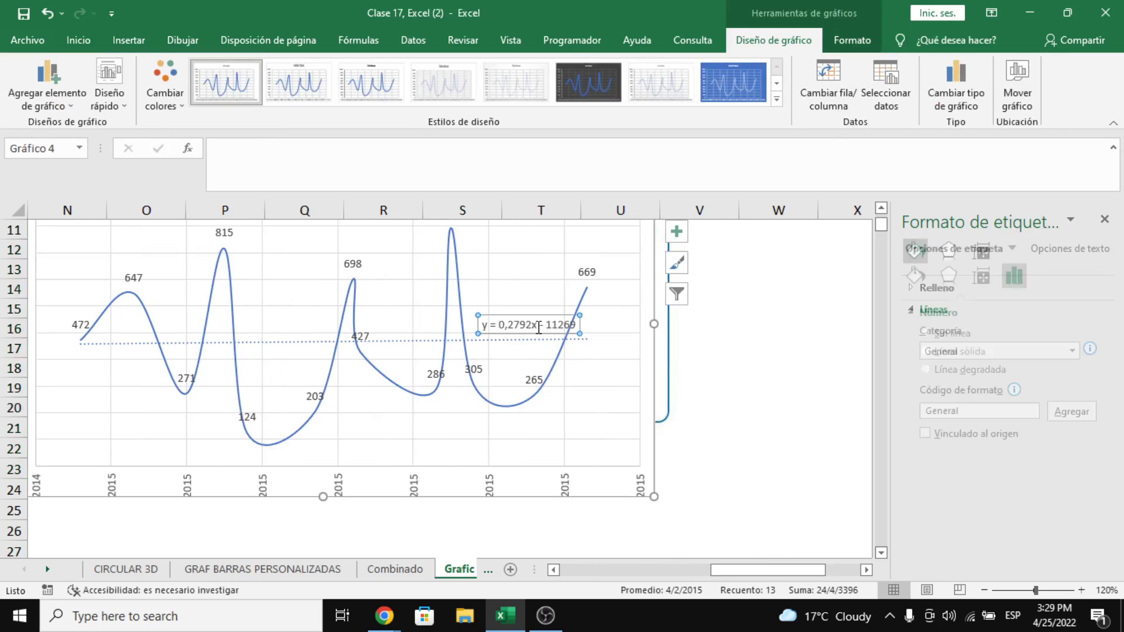
double_click(533, 327)
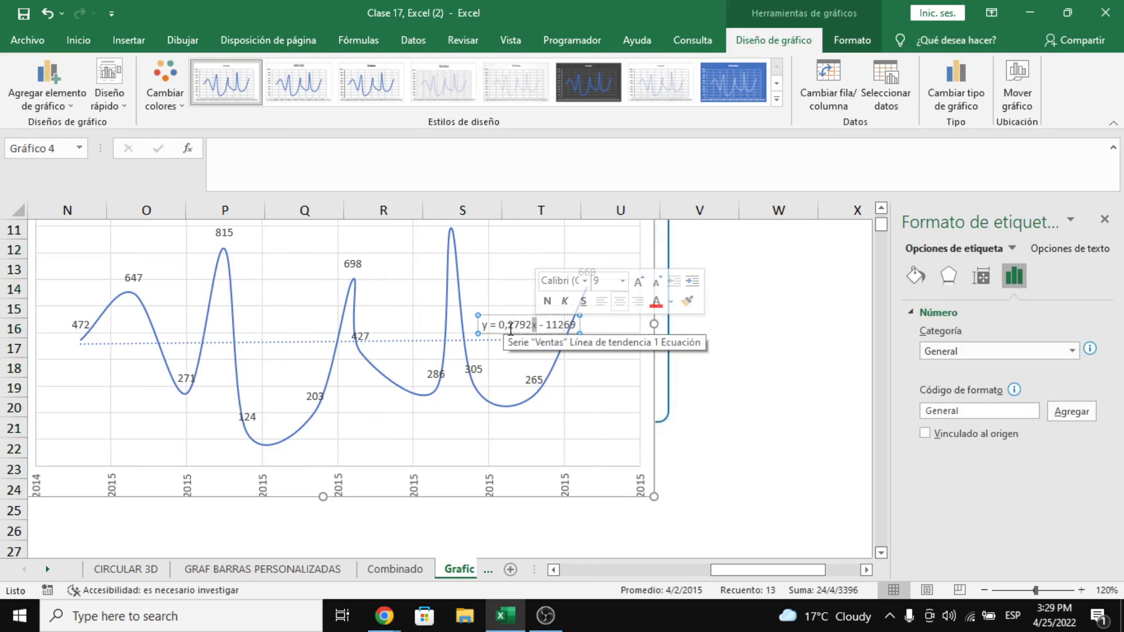
click(548, 325)
drag(548, 325, 580, 326)
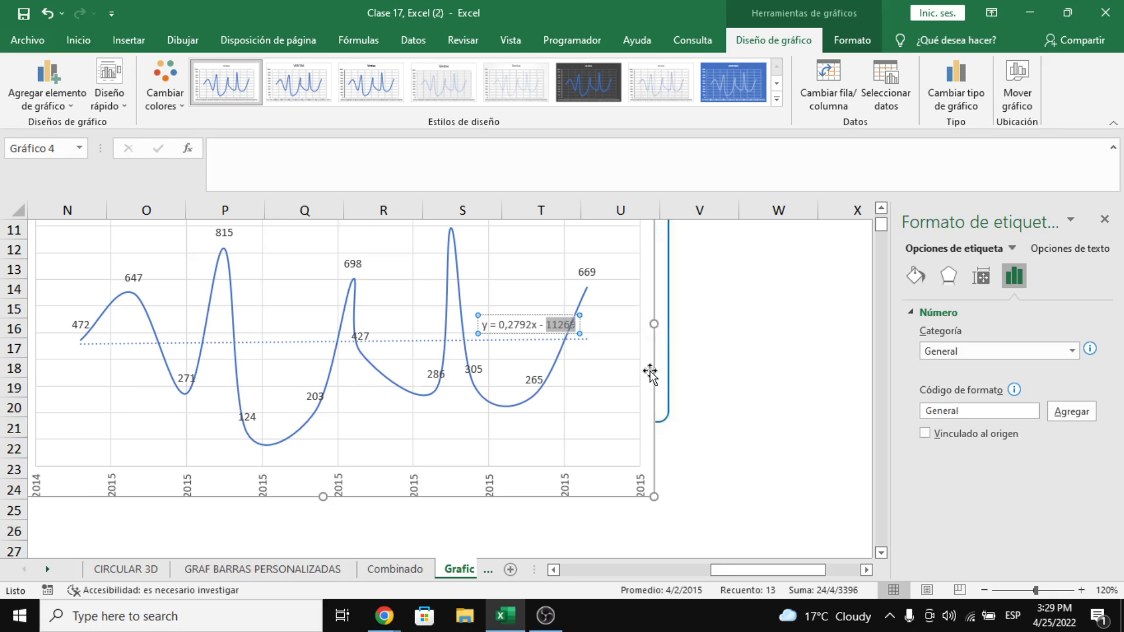
click(650, 299)
Display the R-squared value of the Ventas chart's trendline on the chart along with the equation.
drag(746, 571, 694, 568)
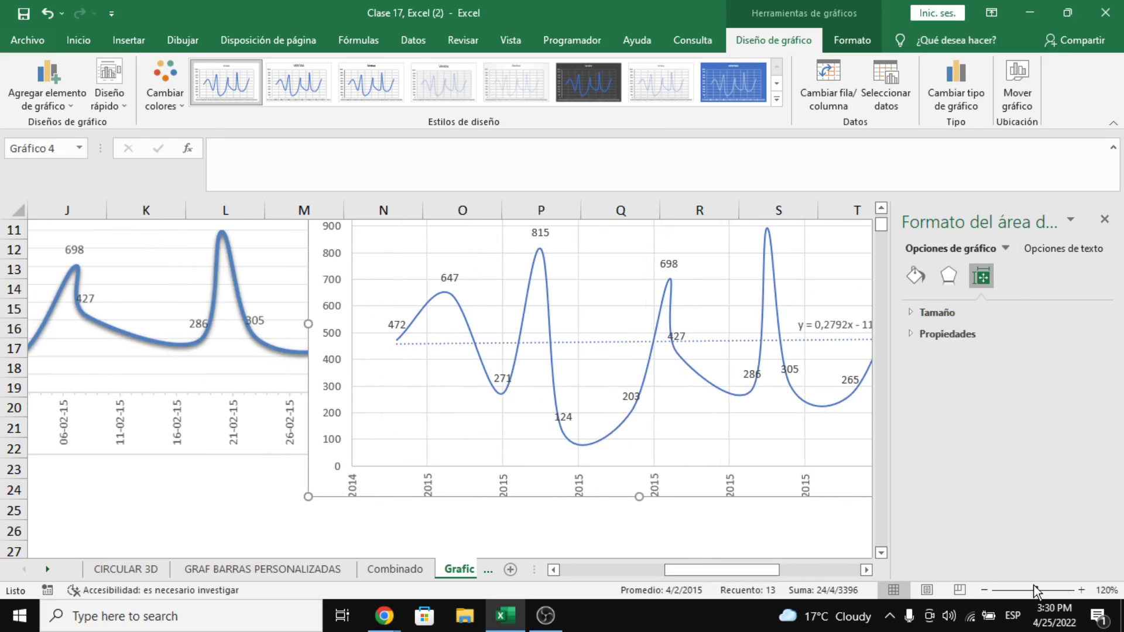
click(985, 592)
click(985, 592)
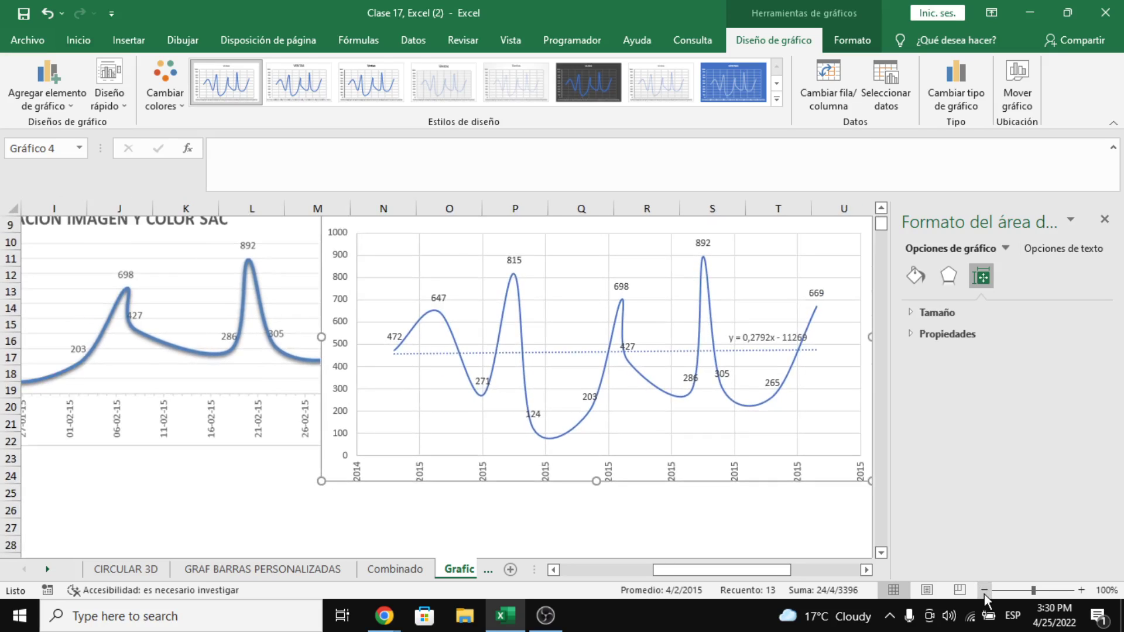
drag(764, 565, 776, 566)
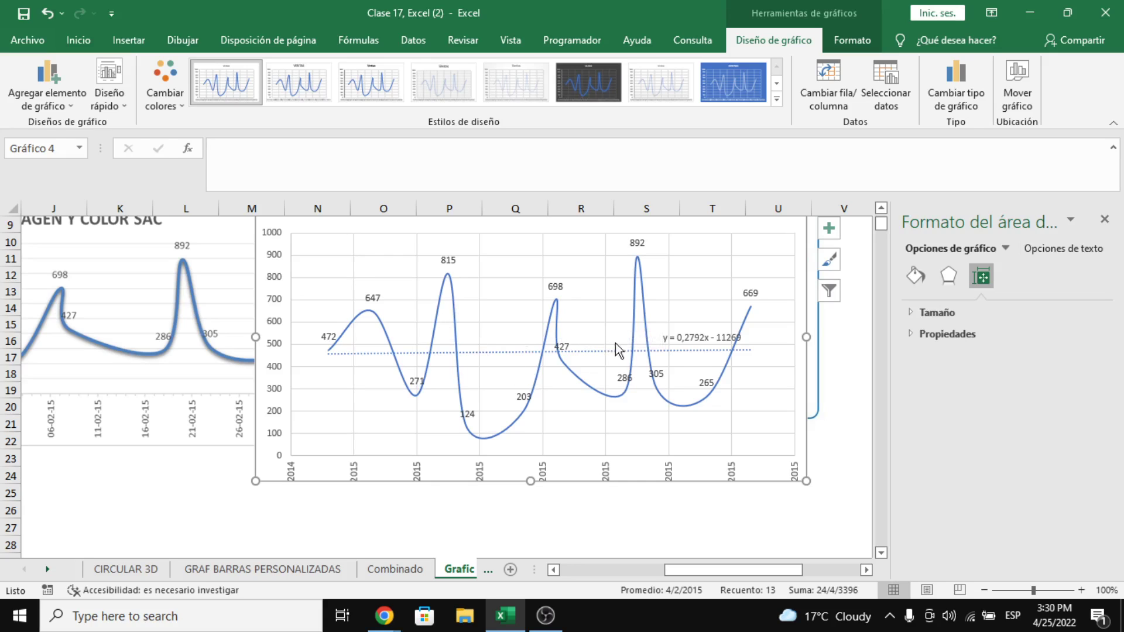
click(694, 338)
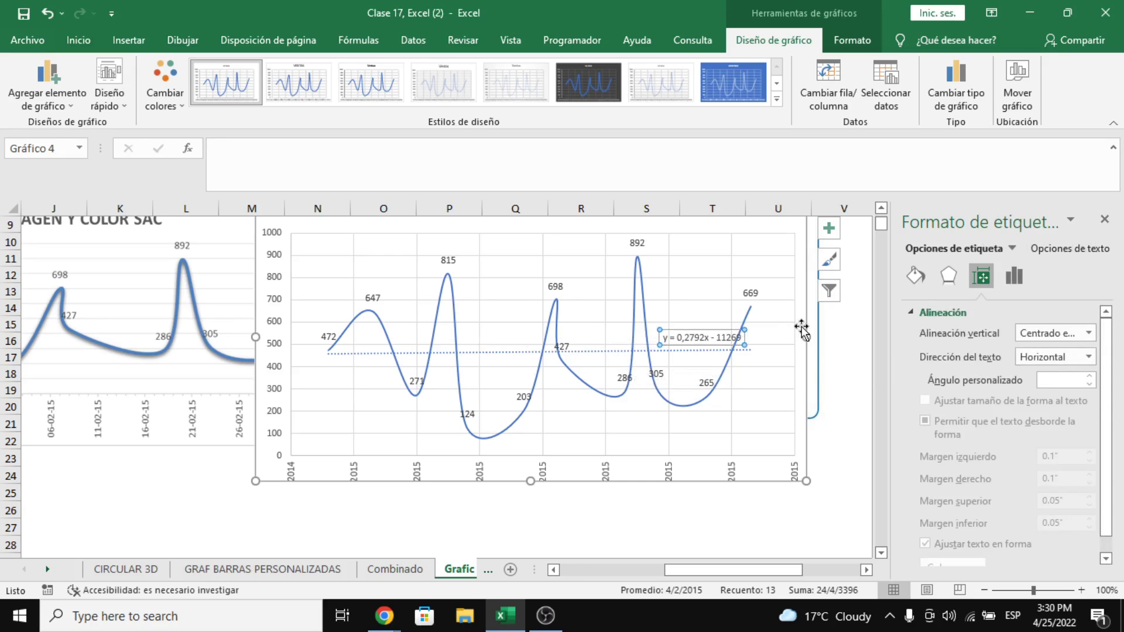
click(1013, 276)
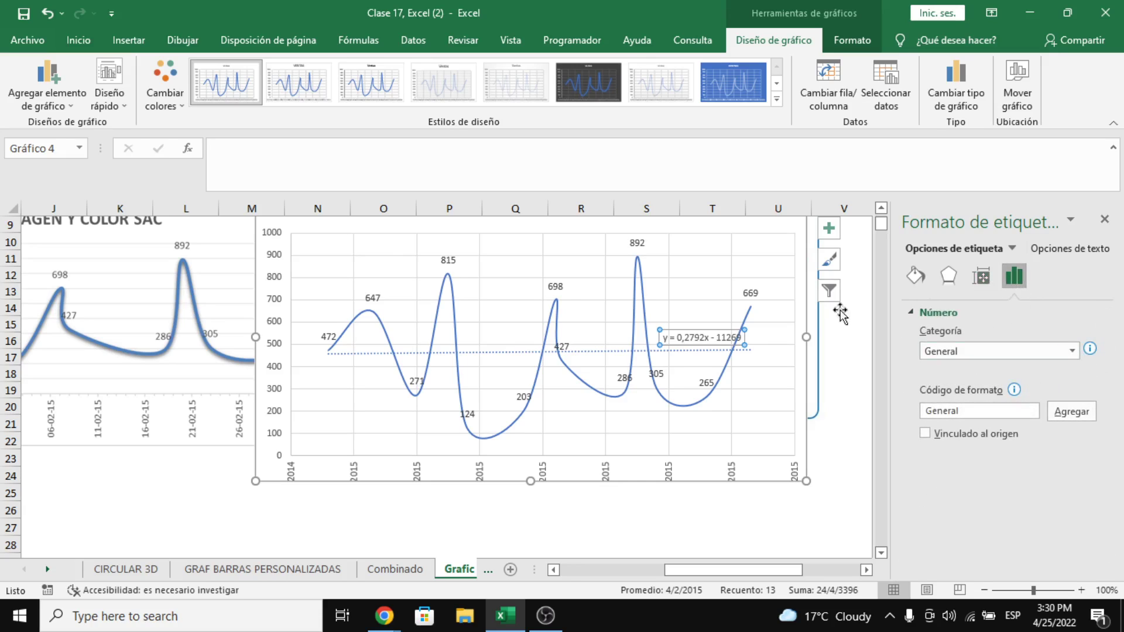
click(622, 352)
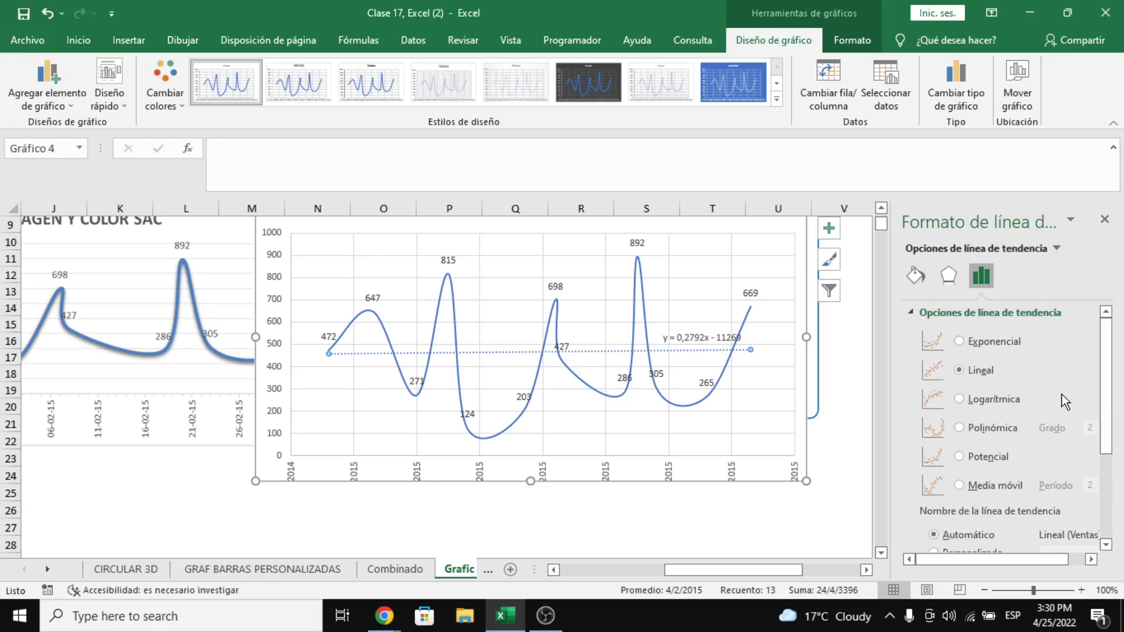
scroll(1060, 394, down, 3)
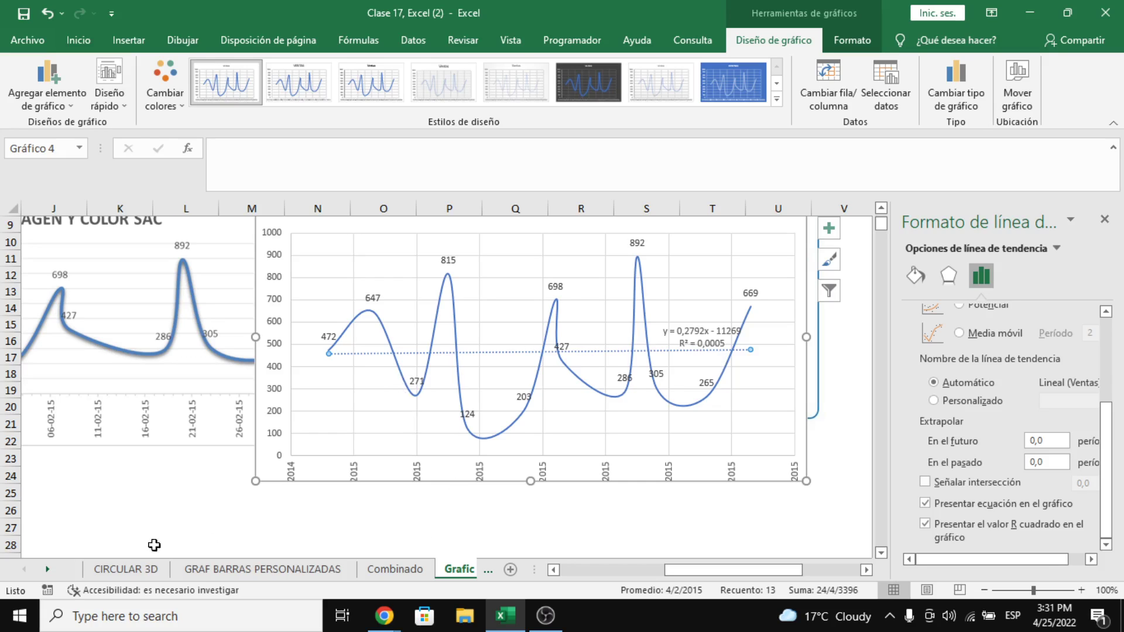
Open the MiniGrafico1 sheet and close the shape formatting options.
click(48, 569)
click(47, 569)
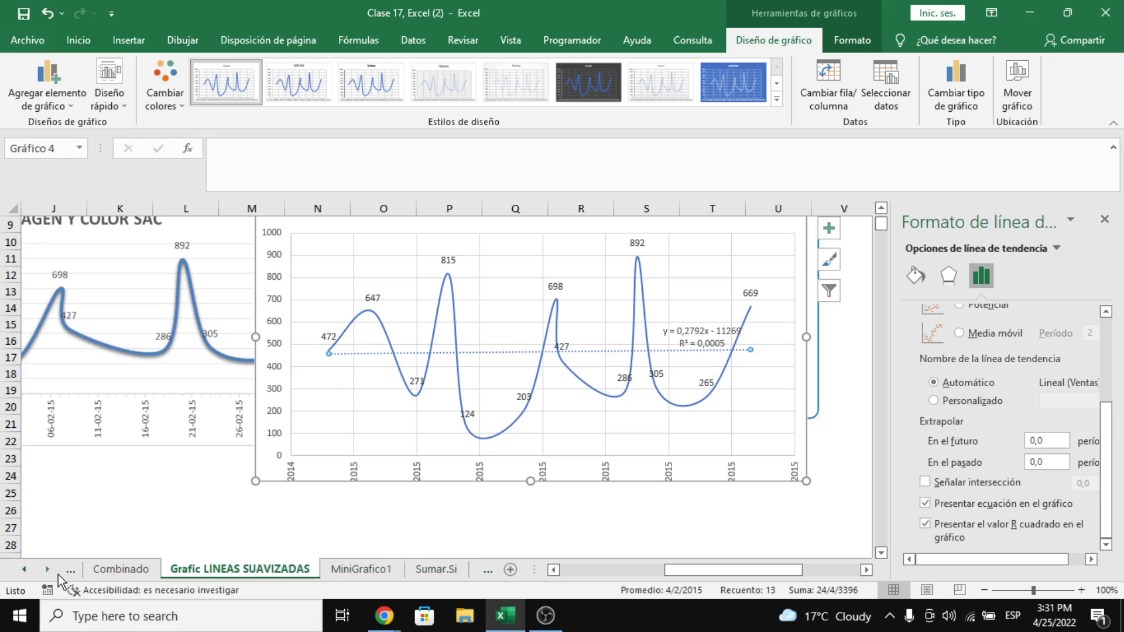
click(388, 570)
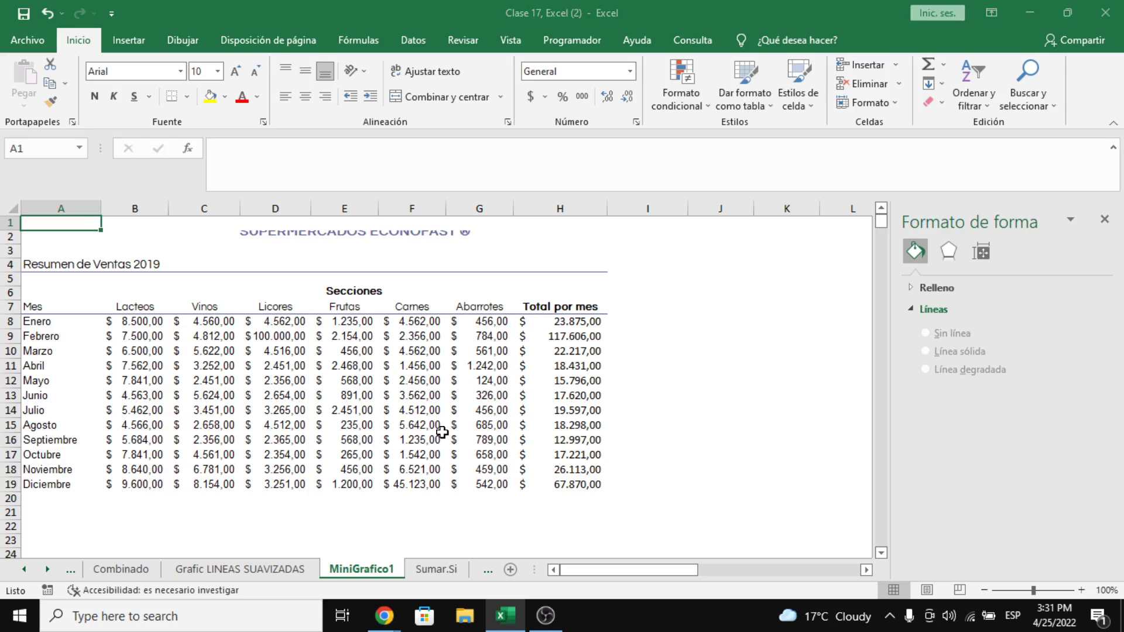
click(1105, 218)
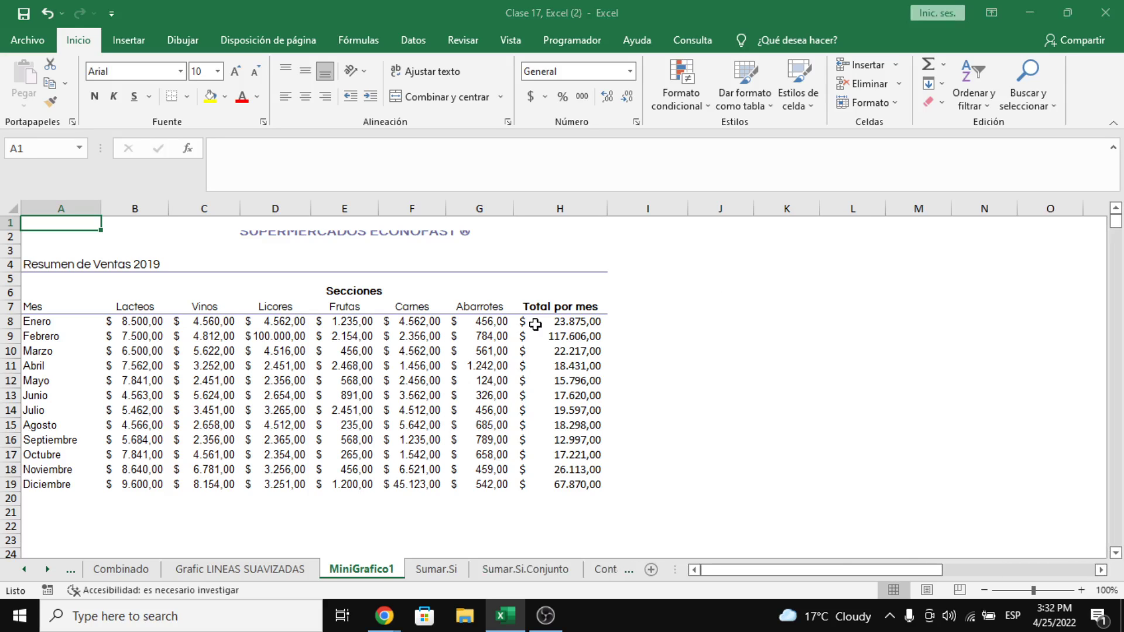
Merge and center the SUPERMERCADOS ECONOFAST ® title across cells A1:I2.
click(406, 245)
click(394, 232)
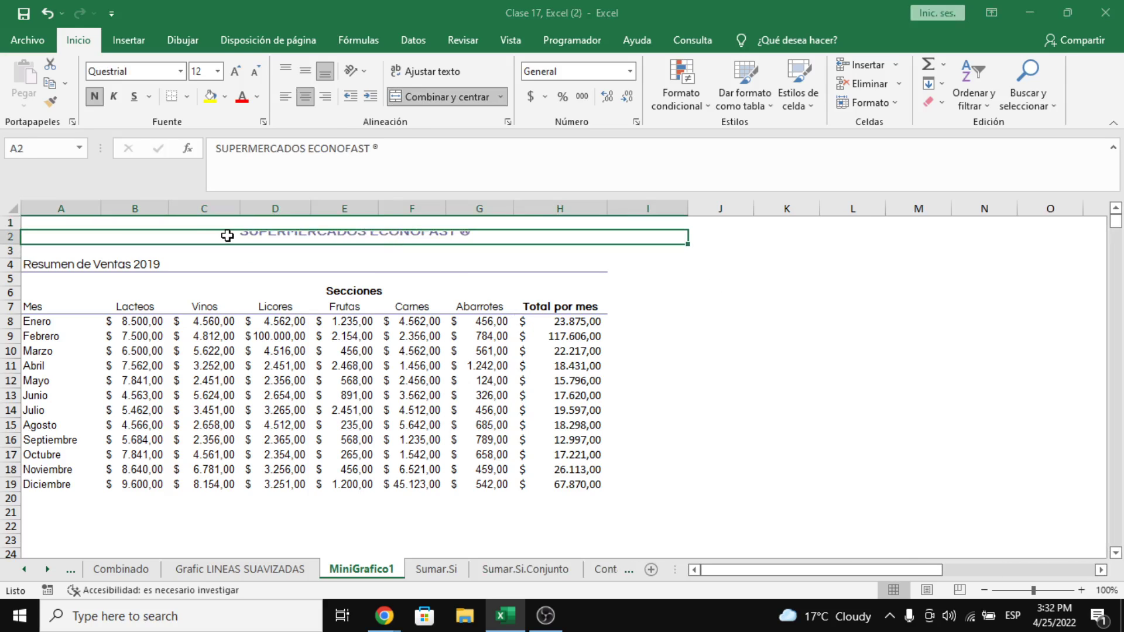
drag(176, 236, 176, 222)
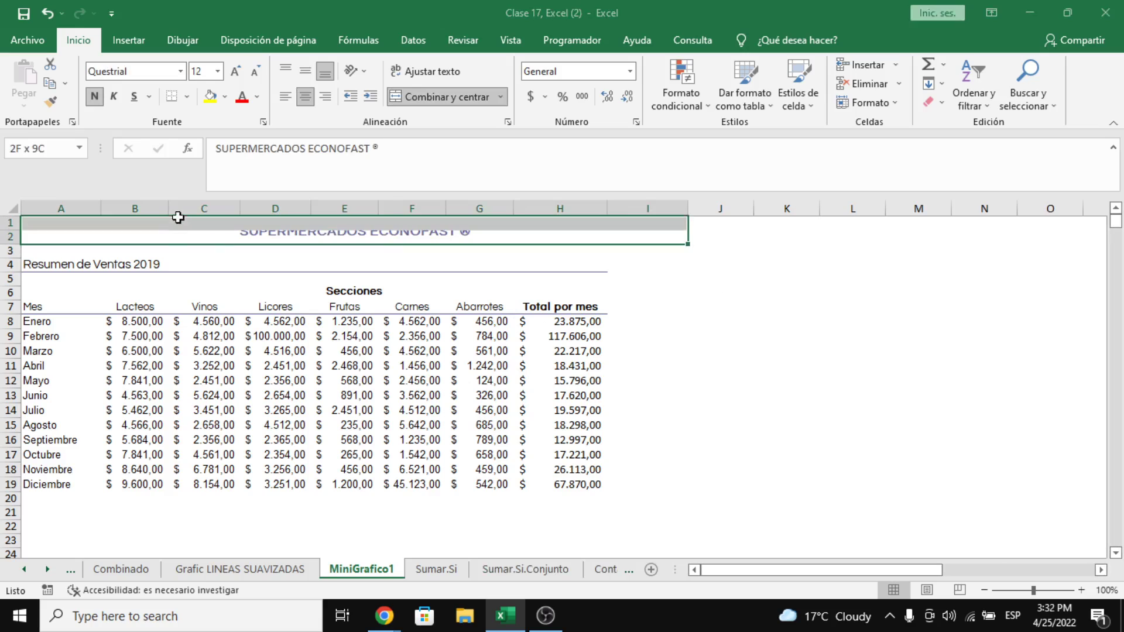
click(410, 97)
Examine the 2019 sales summary's months, section headings, section amounts and the formulas in the monthly totals column.
click(411, 319)
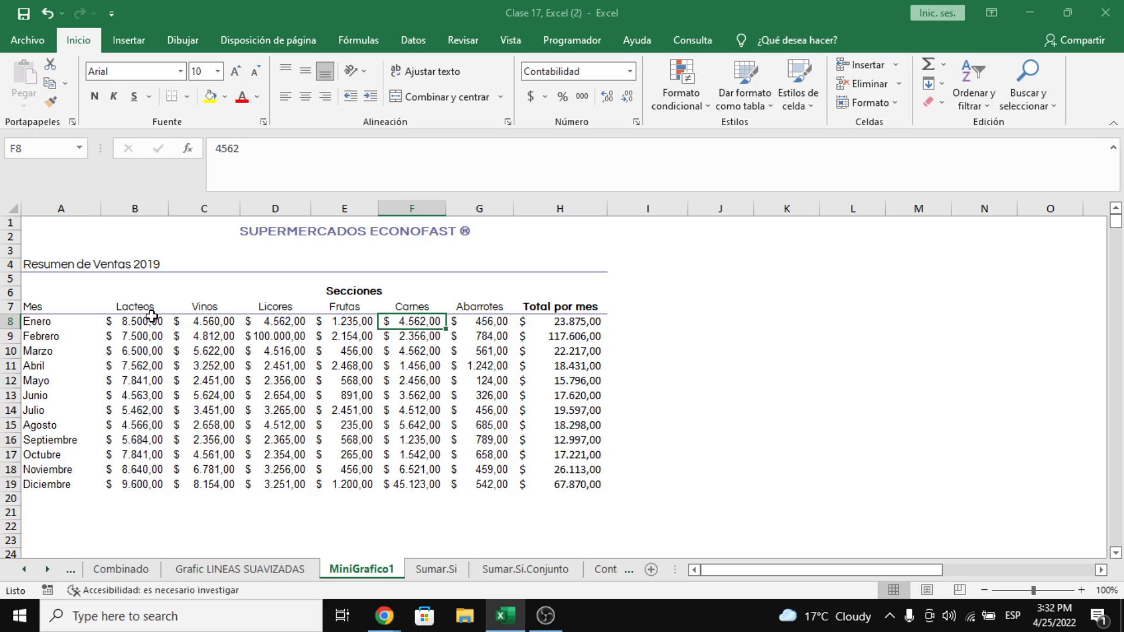
drag(83, 321, 80, 481)
click(170, 306)
drag(169, 306, 591, 306)
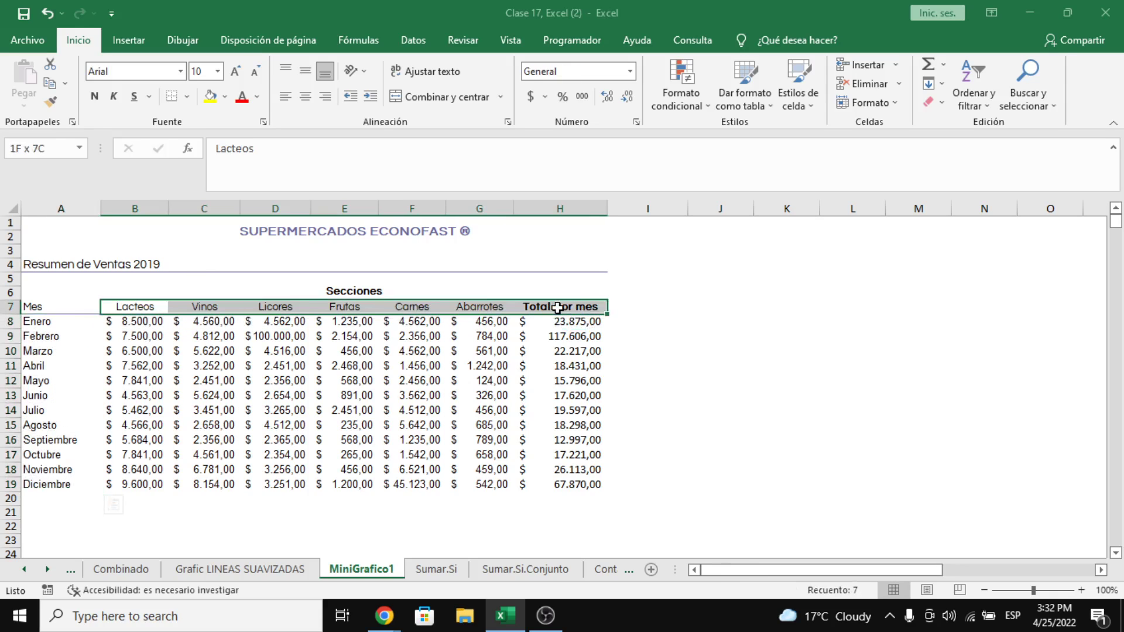
click(143, 350)
click(143, 322)
drag(144, 322, 518, 477)
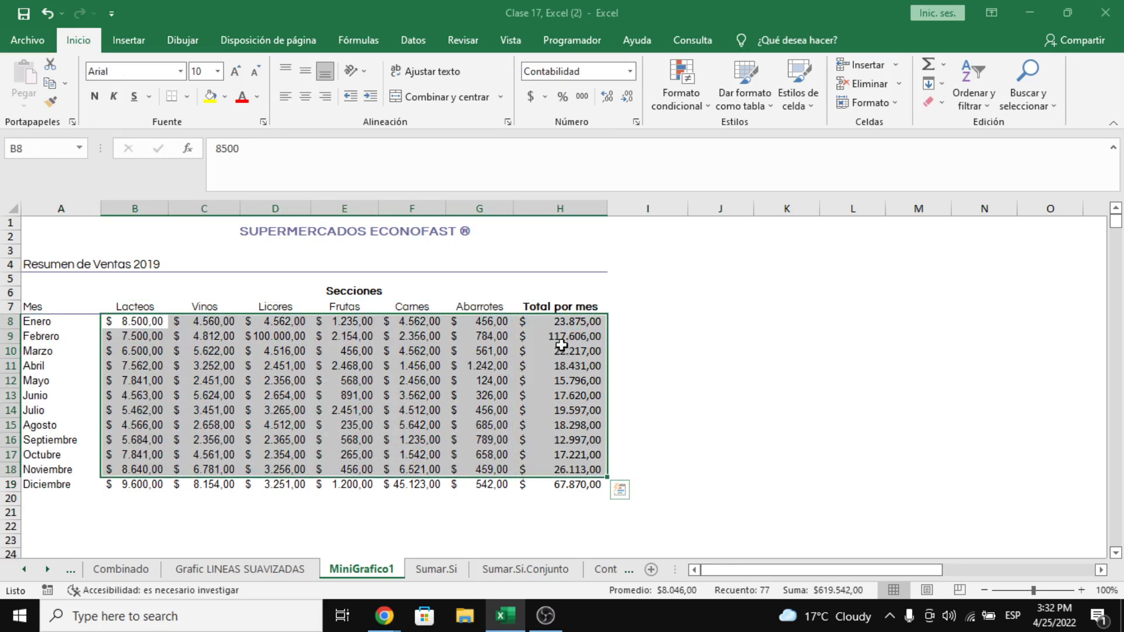
drag(559, 321, 582, 486)
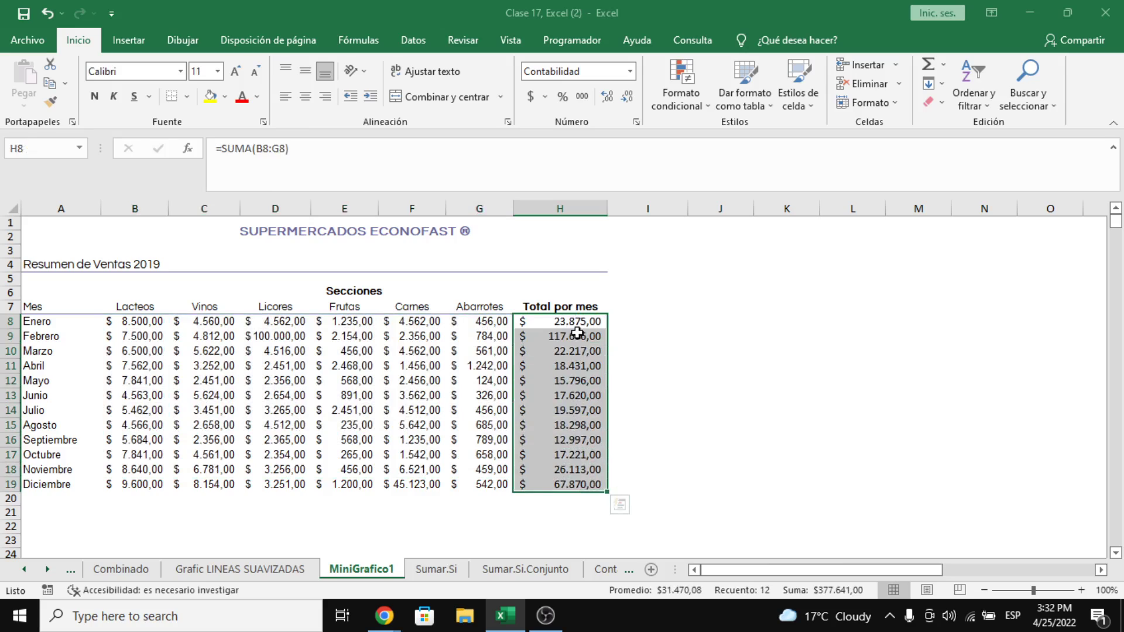
click(144, 502)
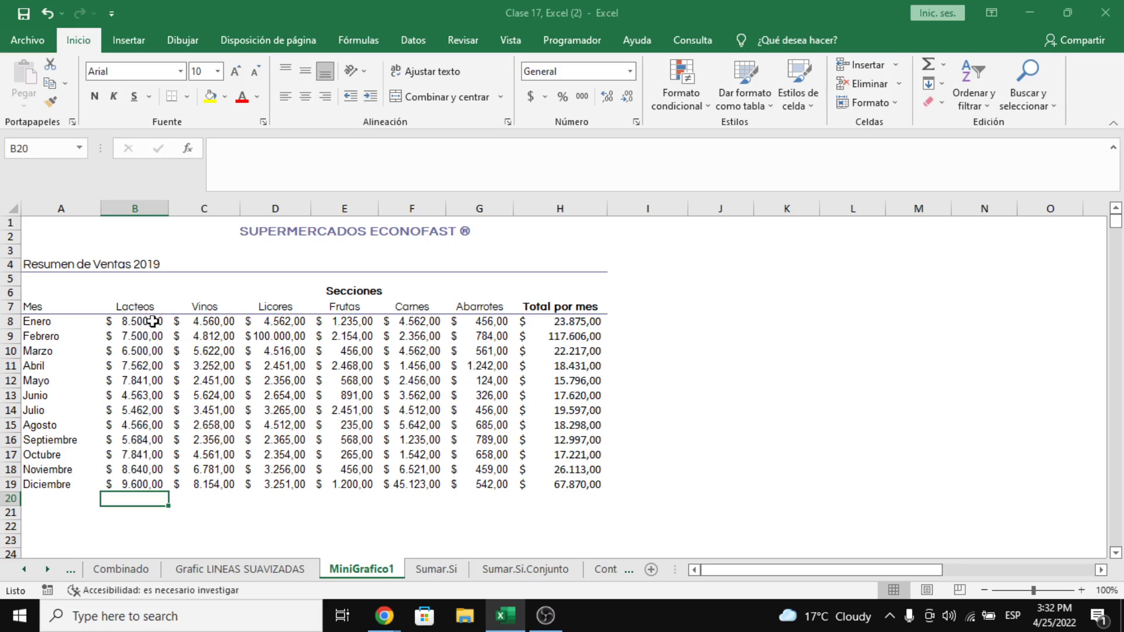
drag(150, 323, 155, 484)
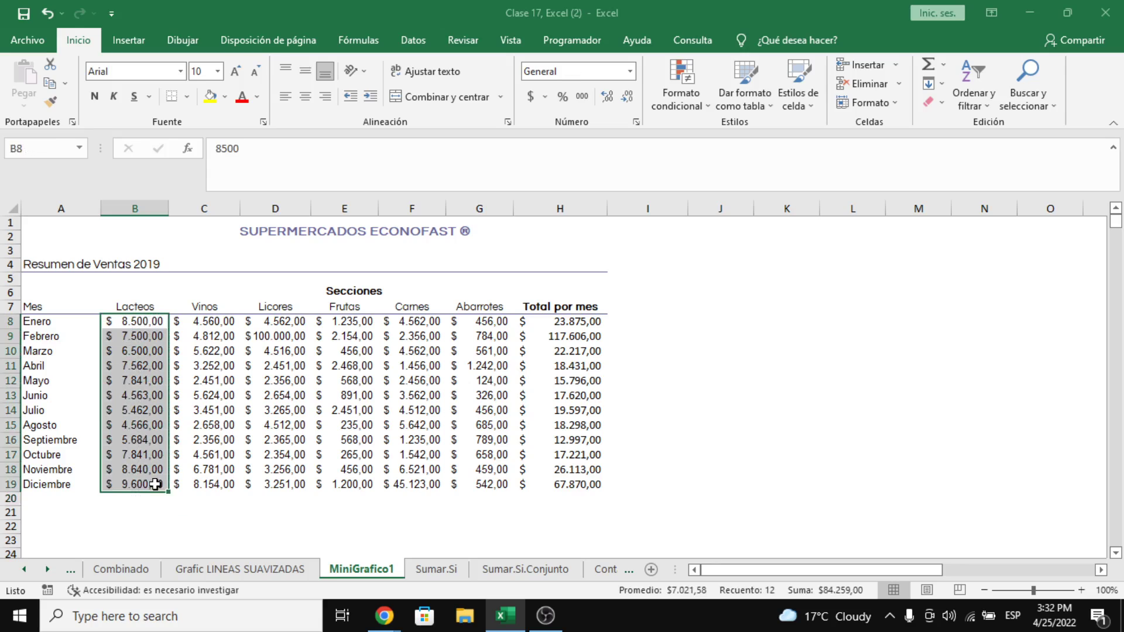
click(149, 502)
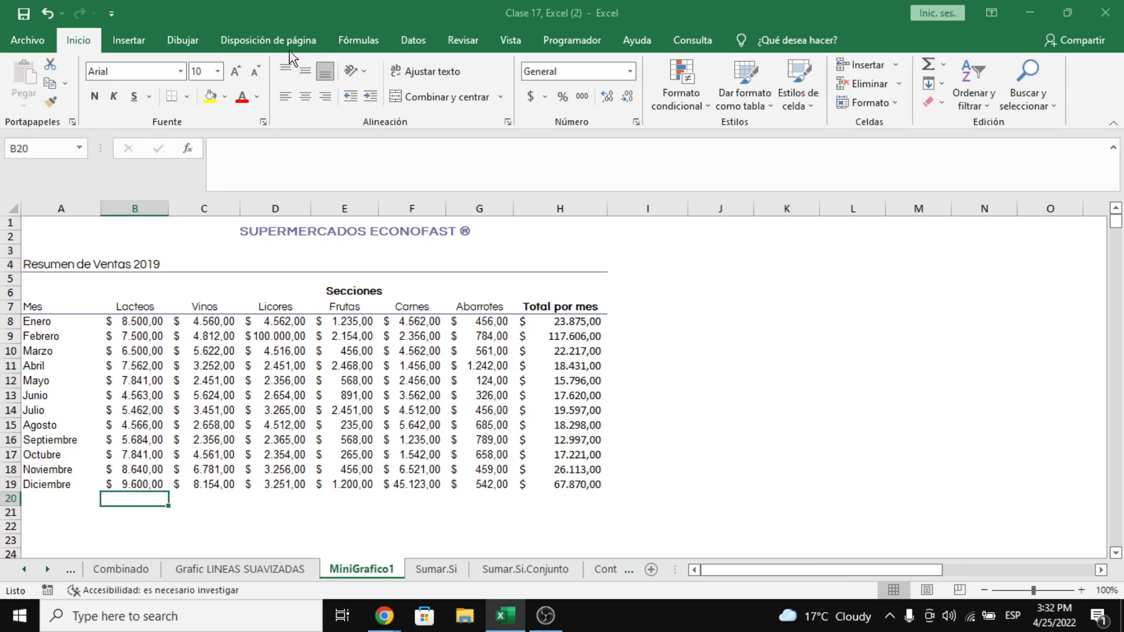
click(411, 41)
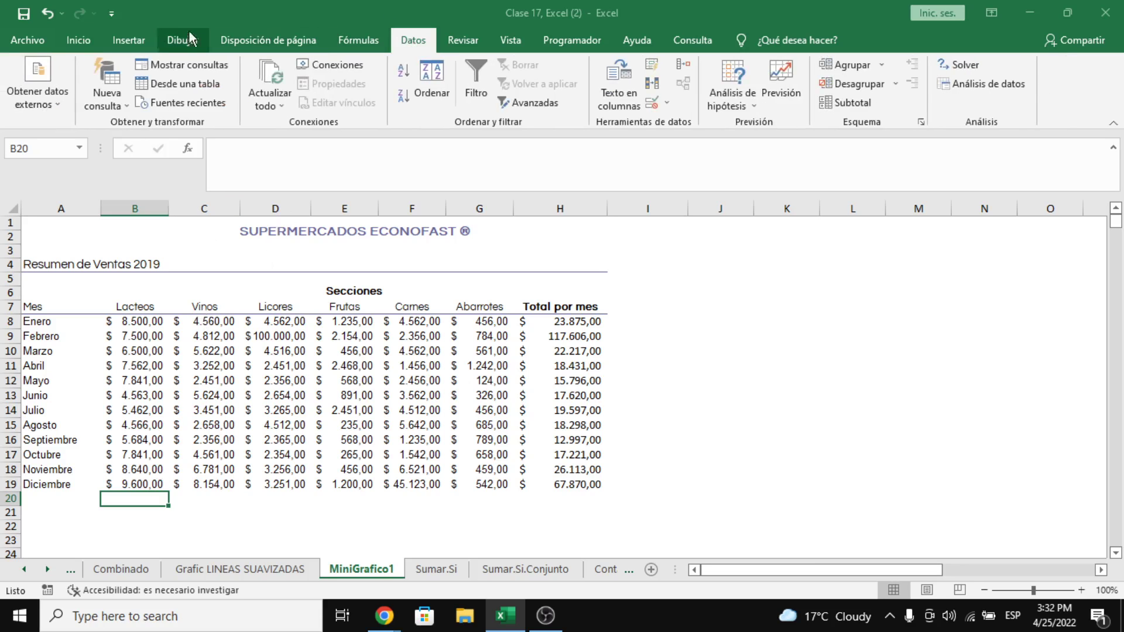
click(120, 43)
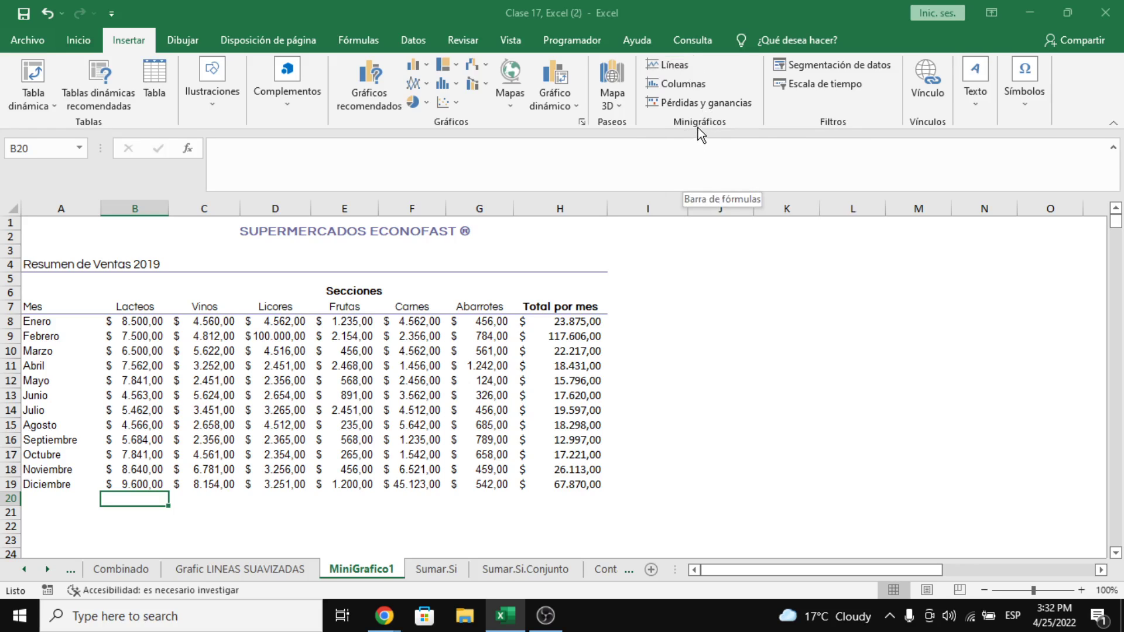
click(679, 63)
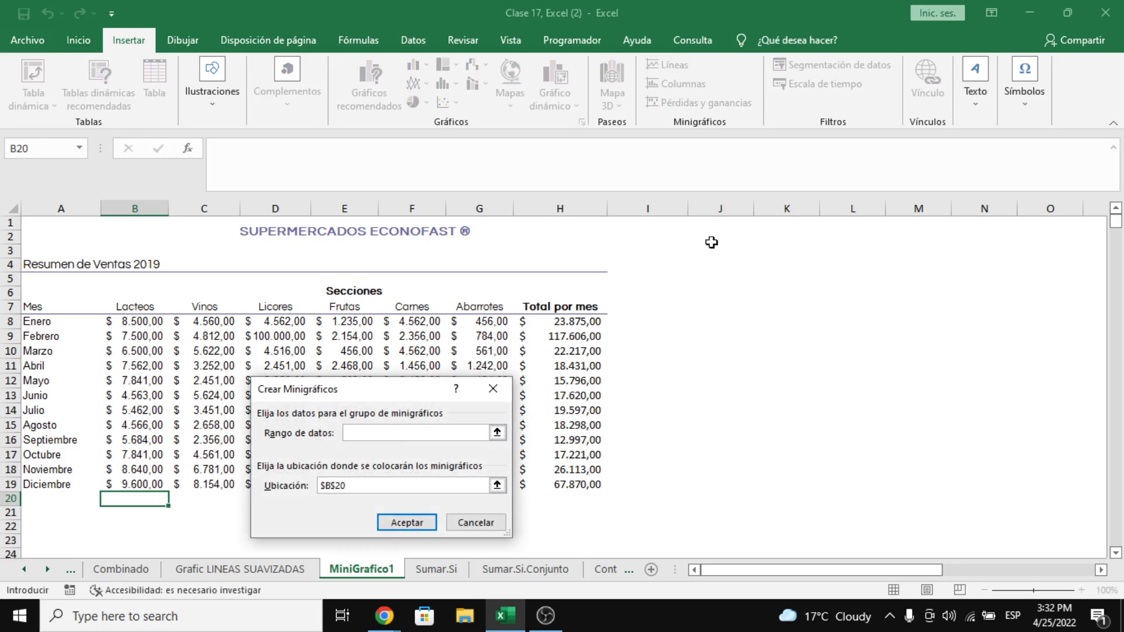
click(488, 517)
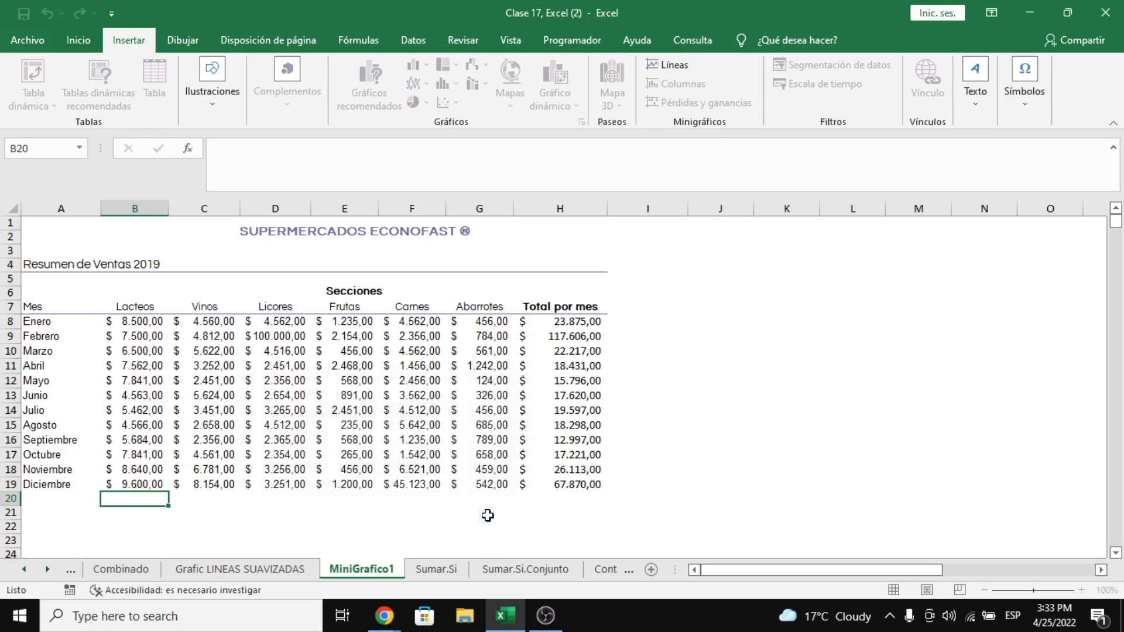
Insert a column sparkline in B20 from the Lacteos monthly sales in B8:B19.
click(674, 80)
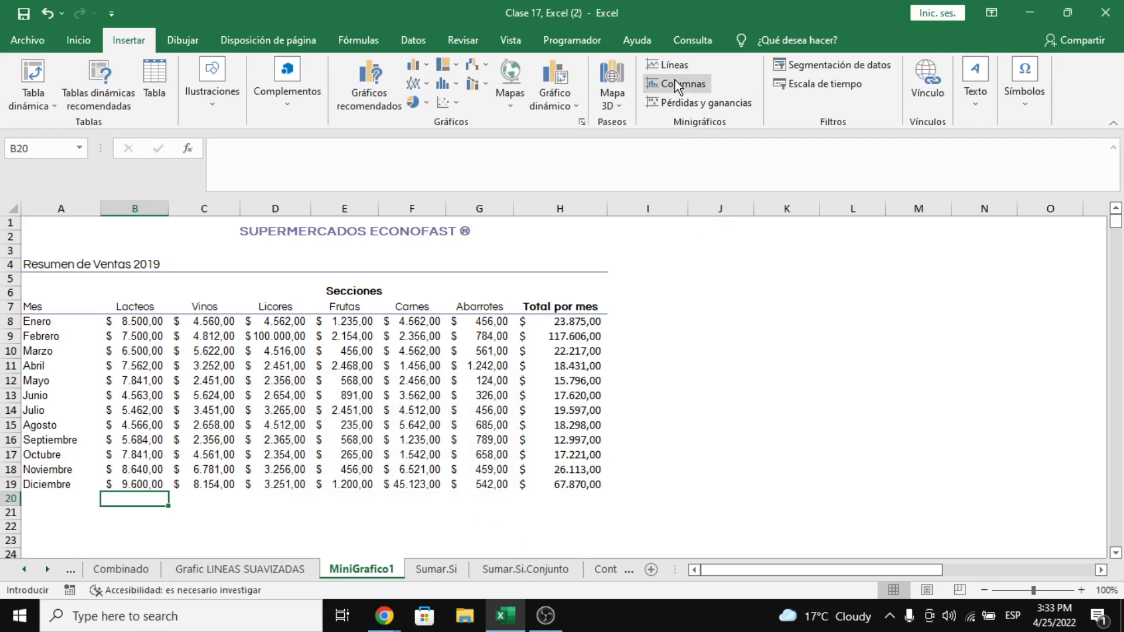
drag(409, 393, 529, 389)
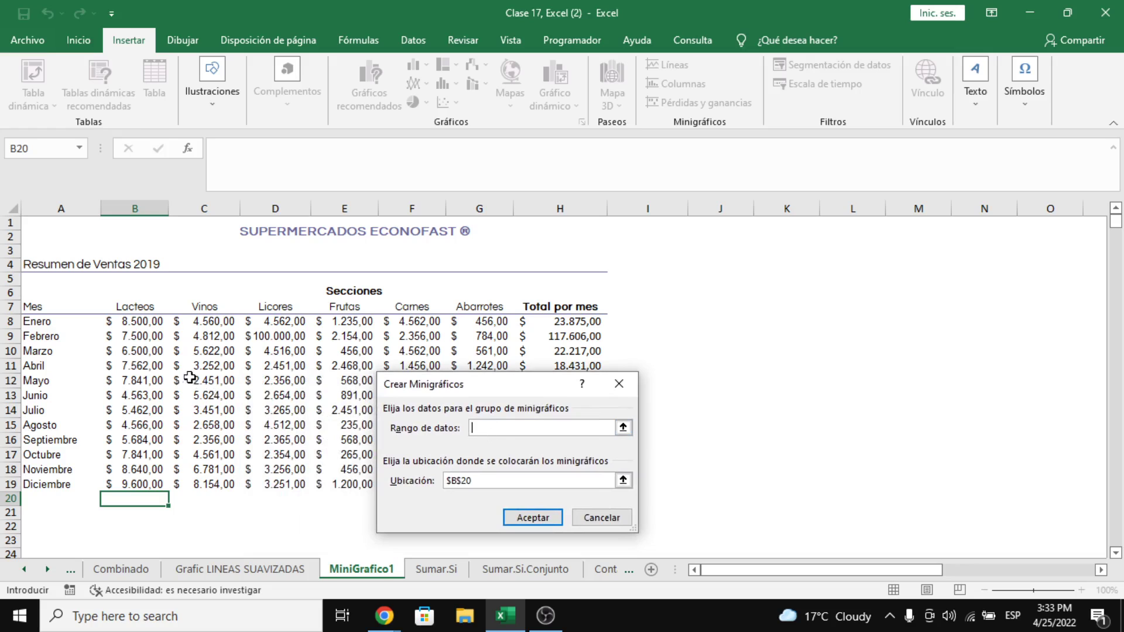
drag(155, 322, 153, 484)
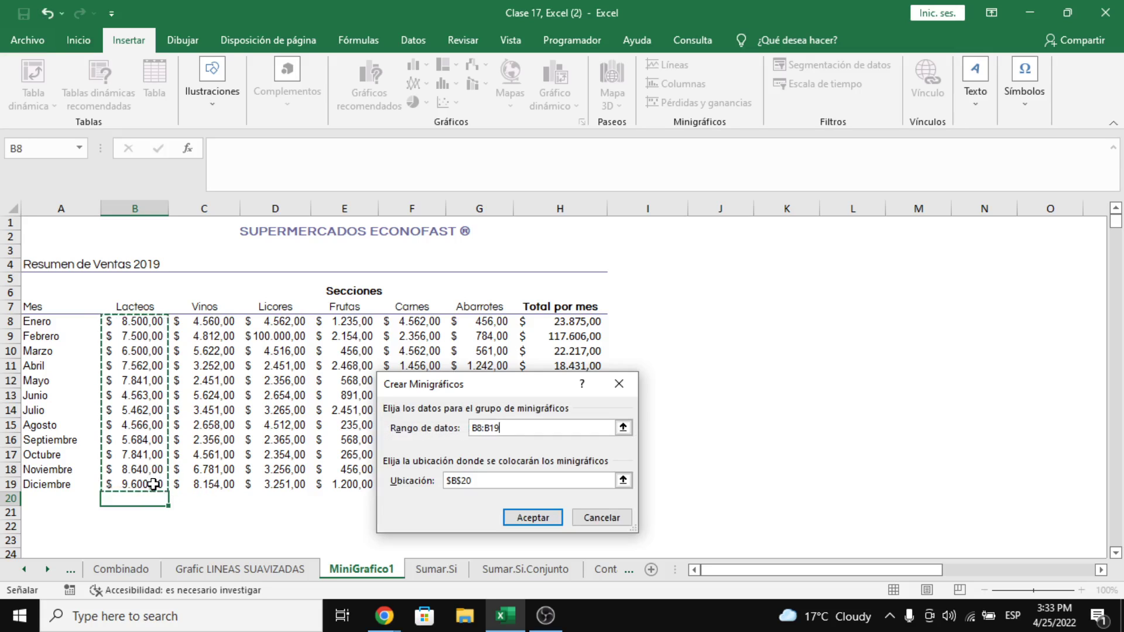
click(489, 482)
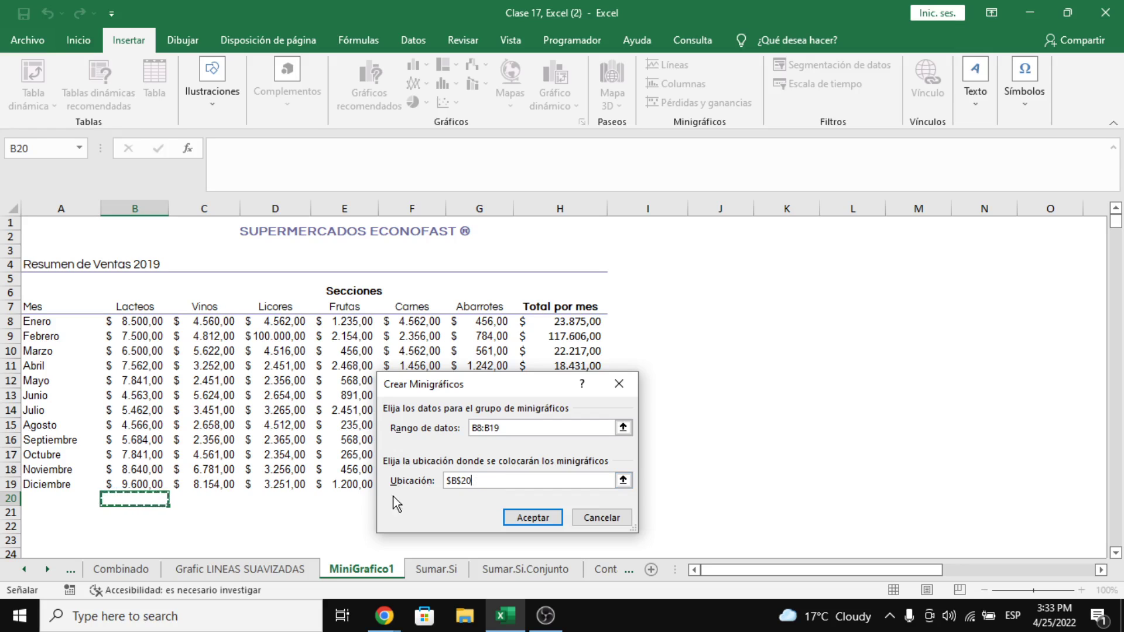
click(533, 519)
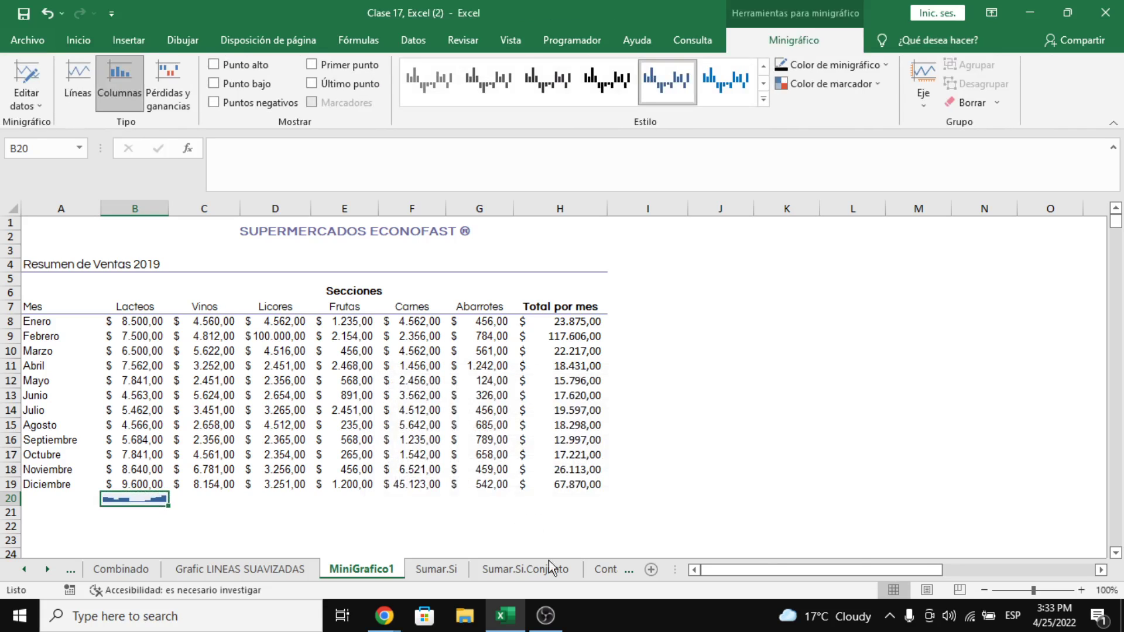
Examine the column sparkline under Lacteos closely against the section's monthly amounts, especially Junio through Septiembre.
click(1082, 590)
click(1082, 590)
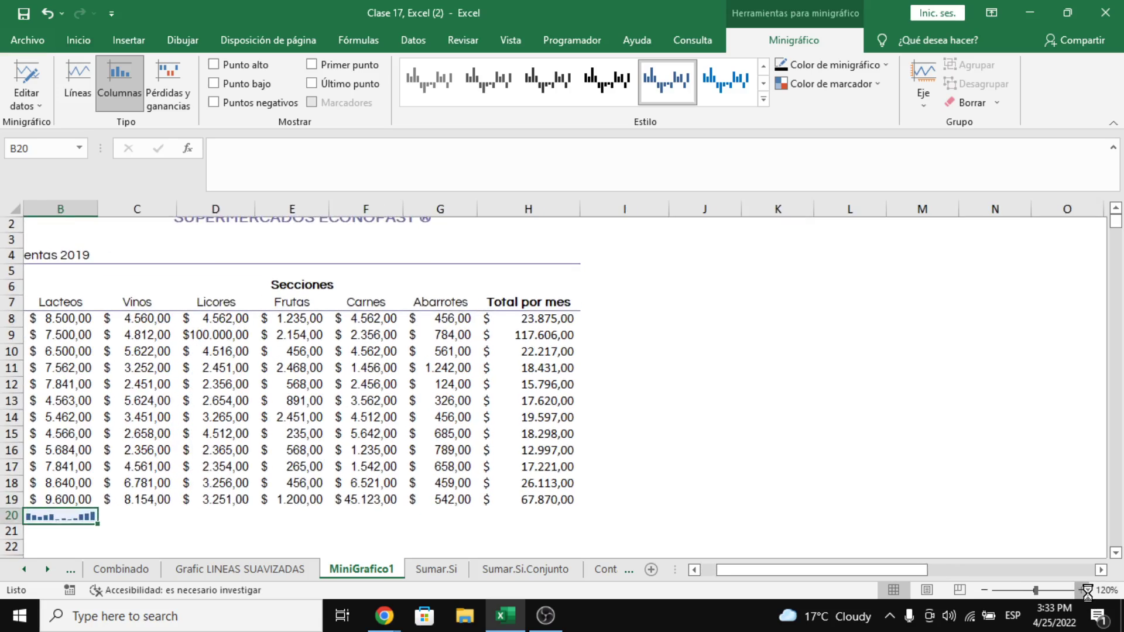
click(1082, 590)
drag(732, 569, 715, 569)
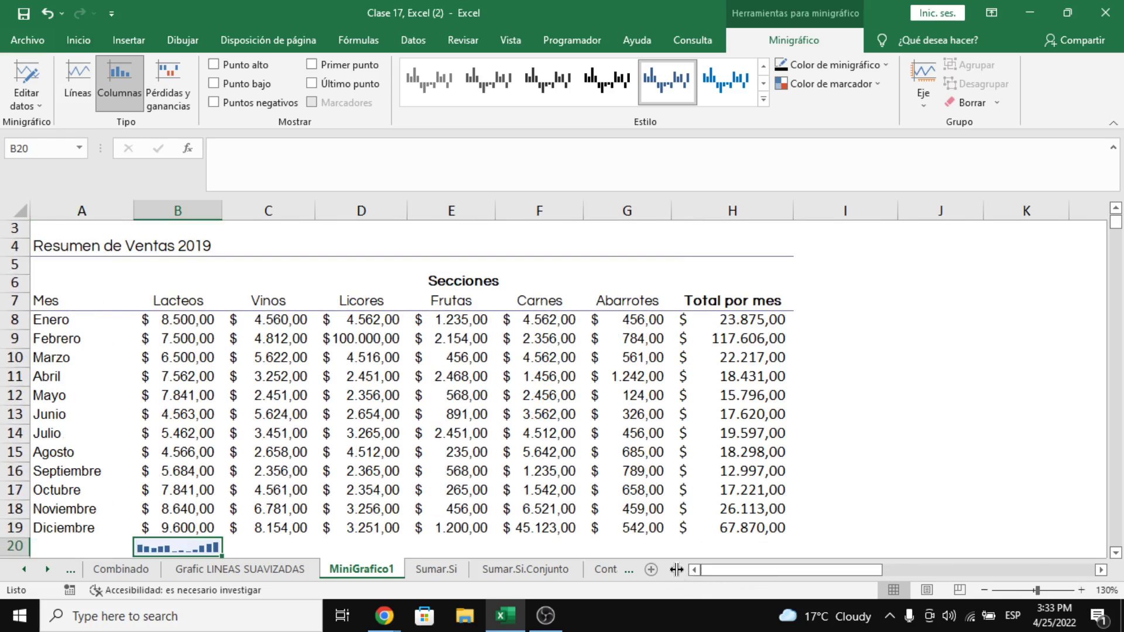
click(1115, 551)
click(1115, 551)
click(1082, 590)
click(1082, 590)
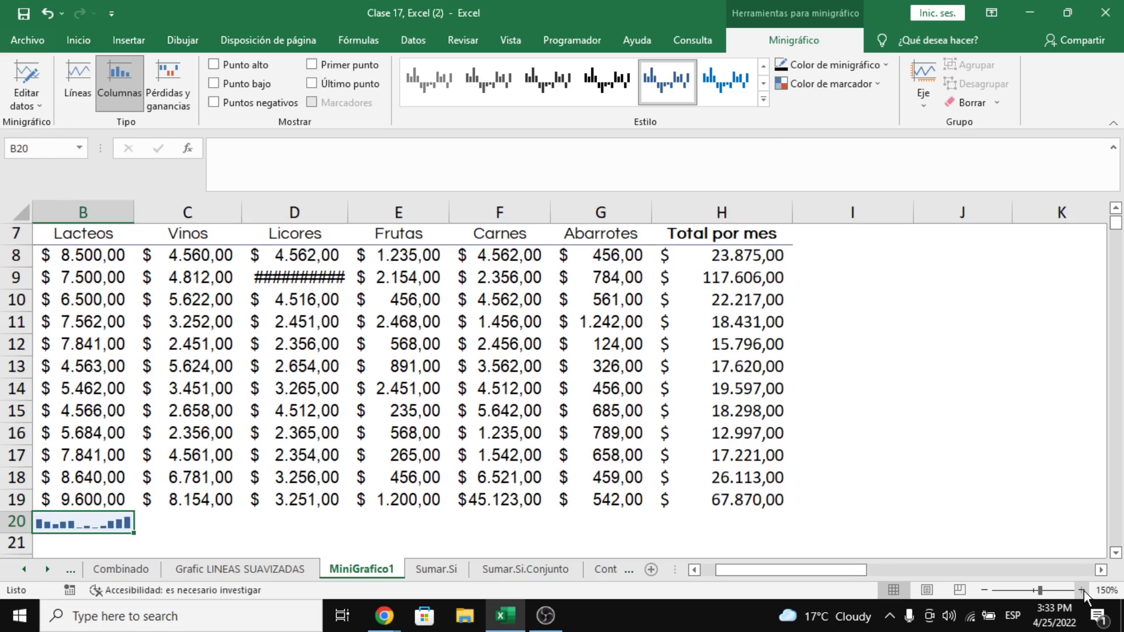
drag(820, 570, 800, 570)
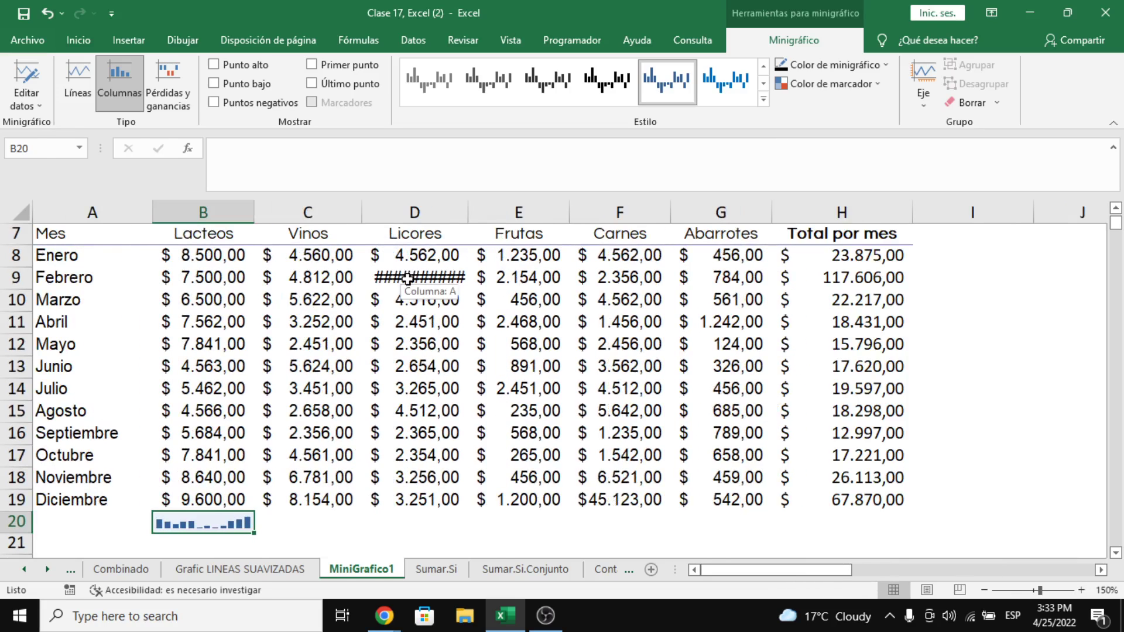
click(986, 590)
click(985, 590)
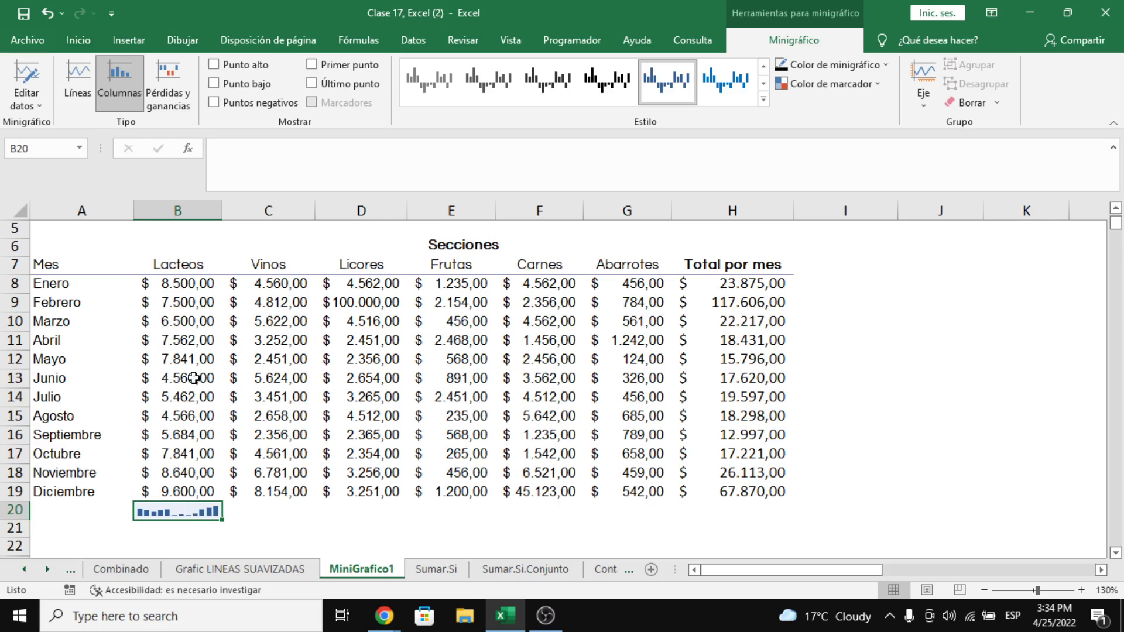
drag(194, 378, 196, 430)
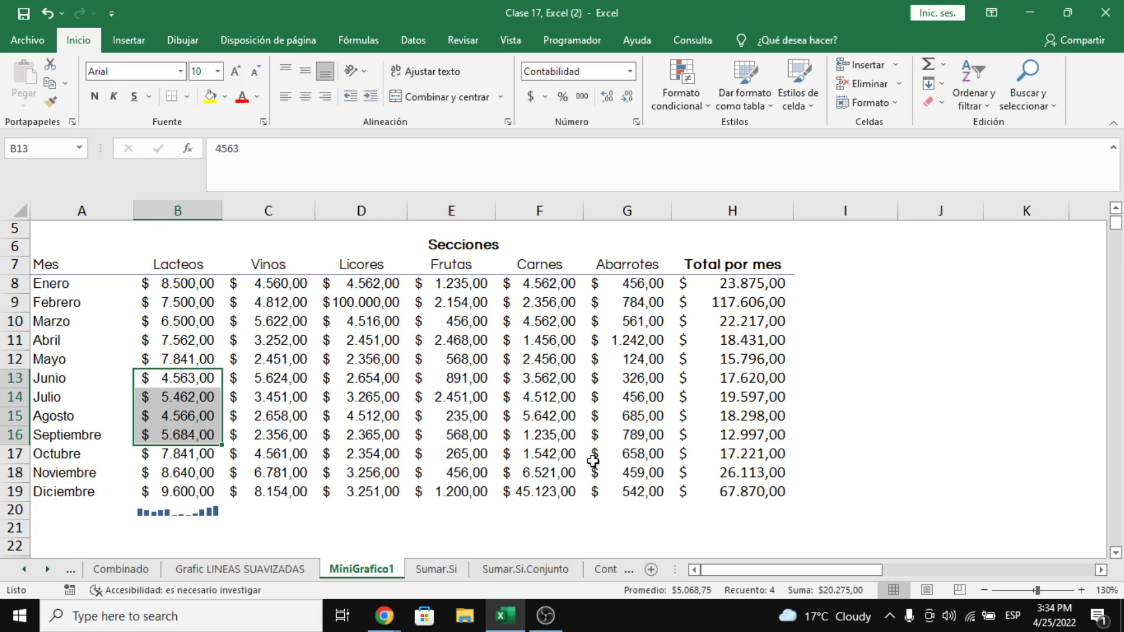
Insert a line sparkline in I8 from the Enero range B8:H8.
drag(162, 286, 610, 287)
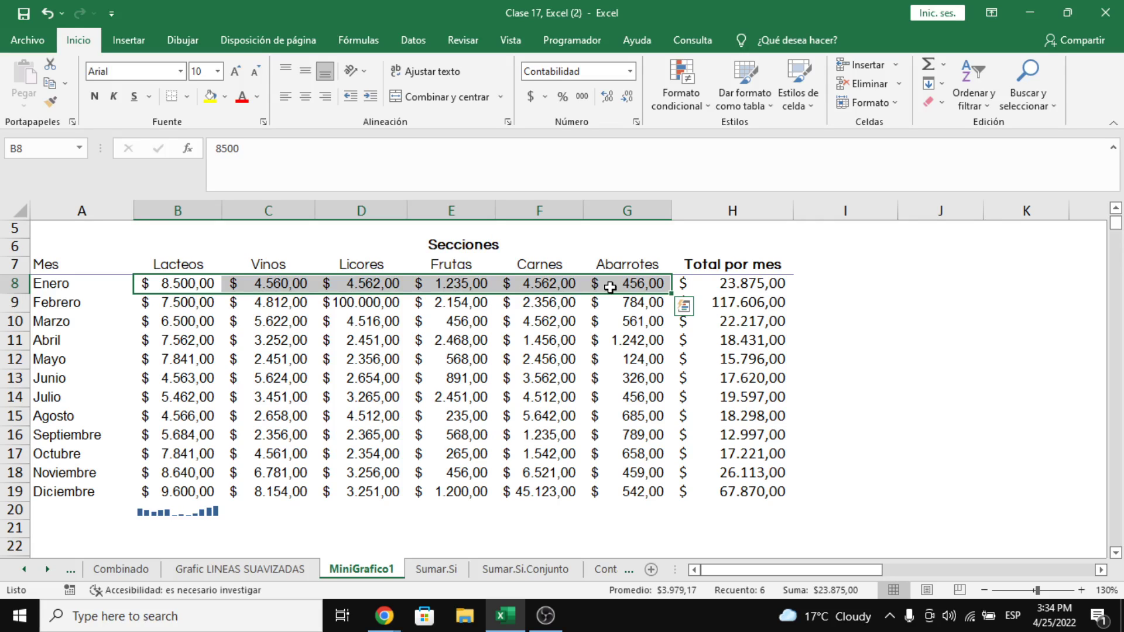
click(832, 283)
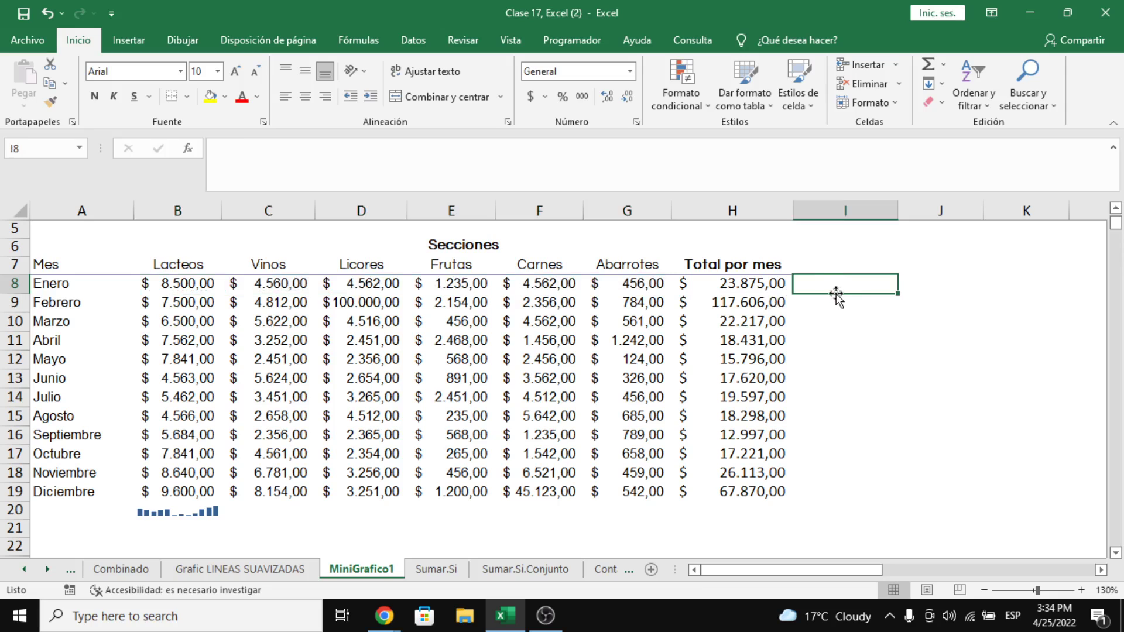
click(140, 42)
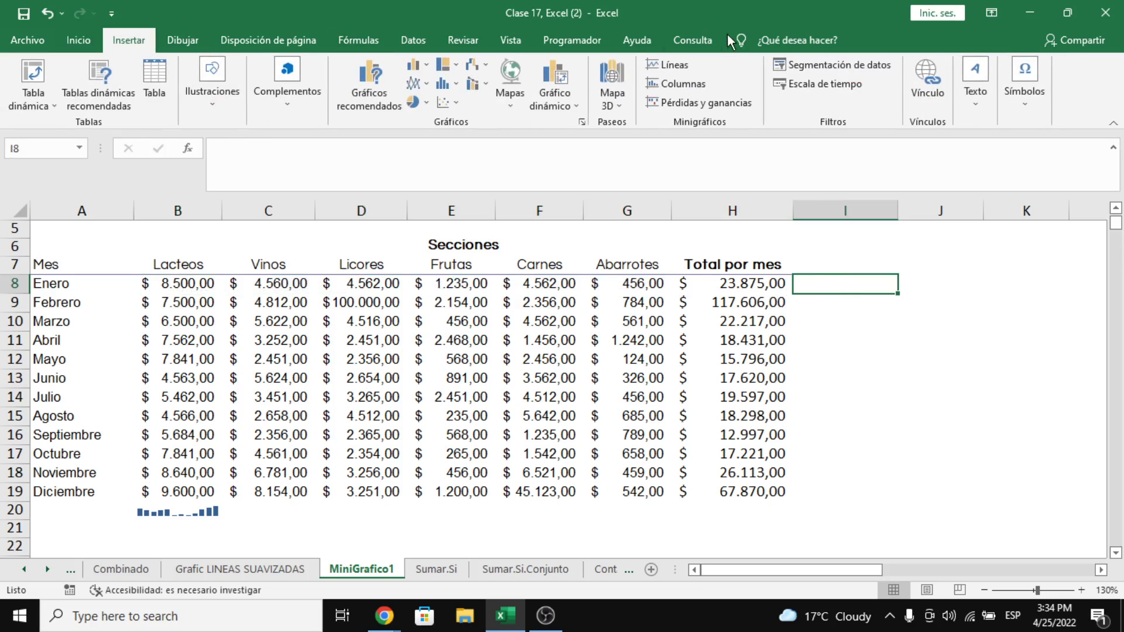
click(684, 72)
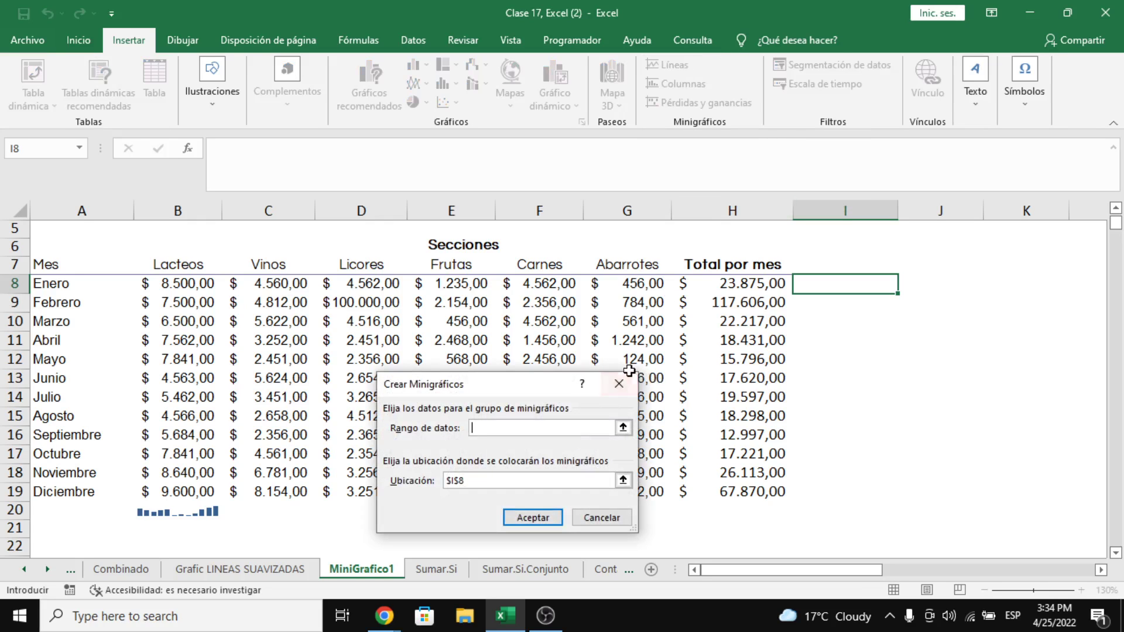
drag(182, 285, 719, 285)
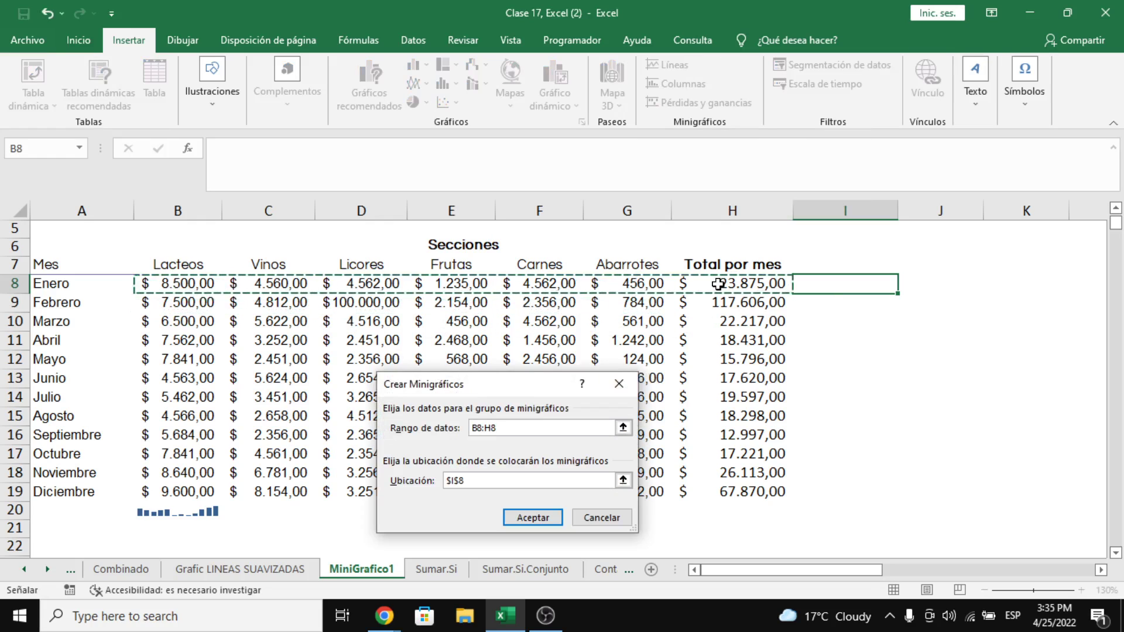
click(537, 482)
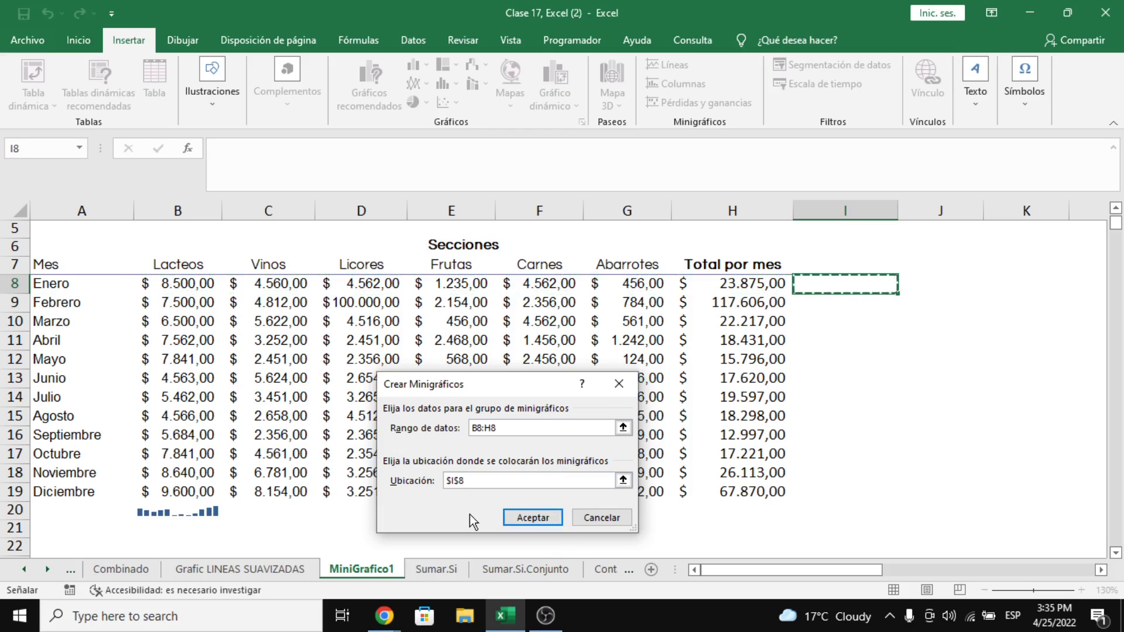
click(533, 518)
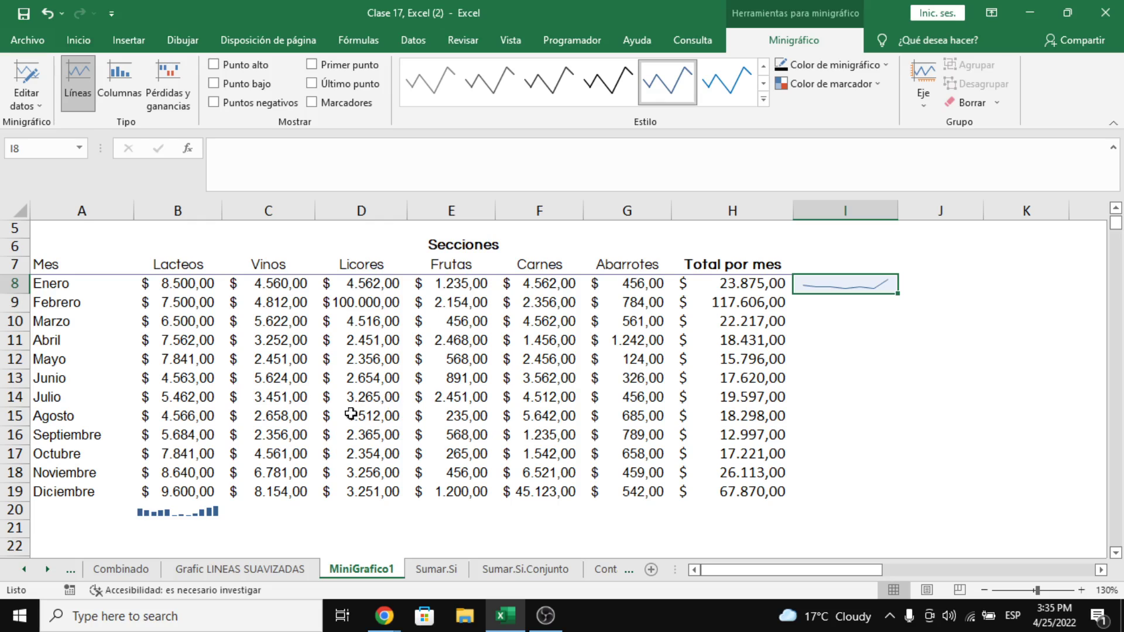
Check the I8 sparkline against the Enero amounts and total formula, and undo its insertion.
click(172, 517)
click(834, 281)
drag(201, 287, 537, 287)
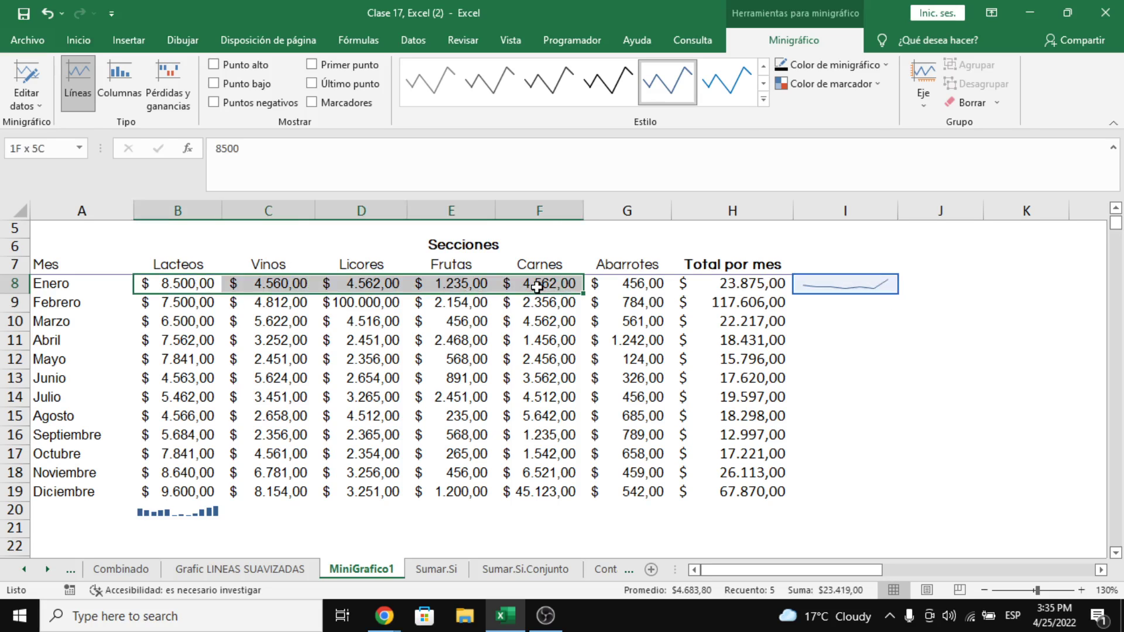
click(745, 284)
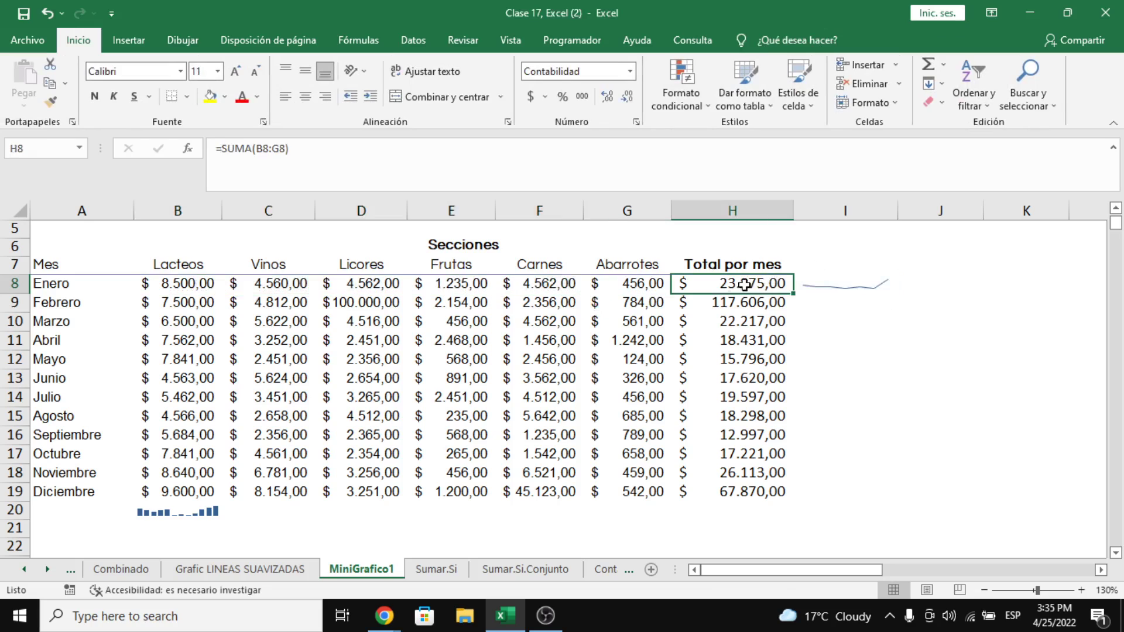
click(830, 287)
click(789, 39)
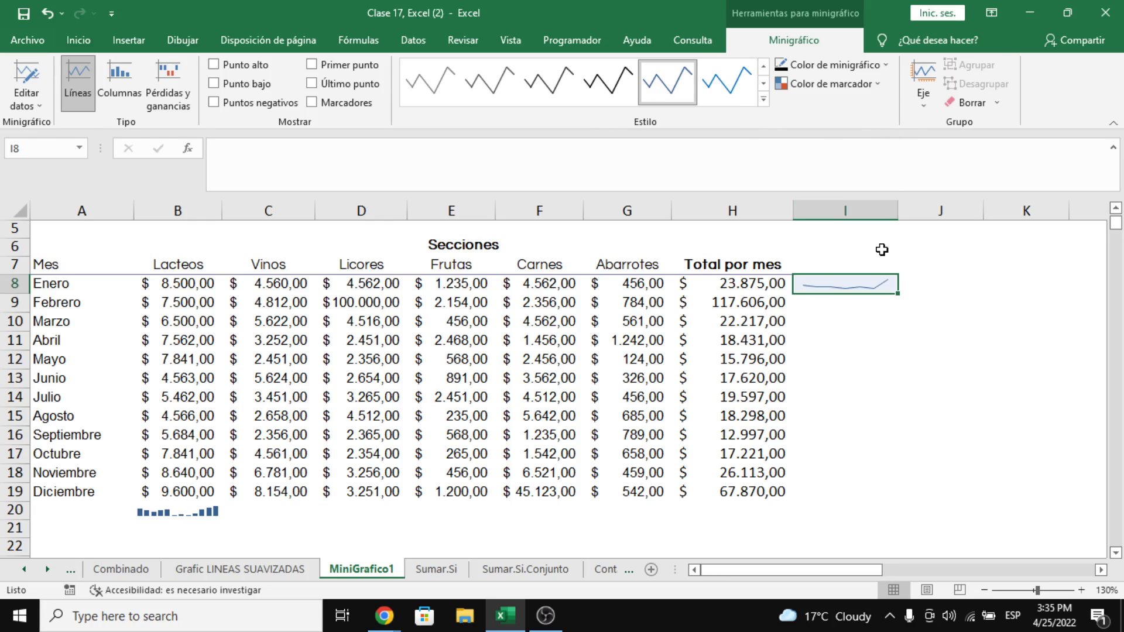
click(826, 372)
key(ctrl+z)
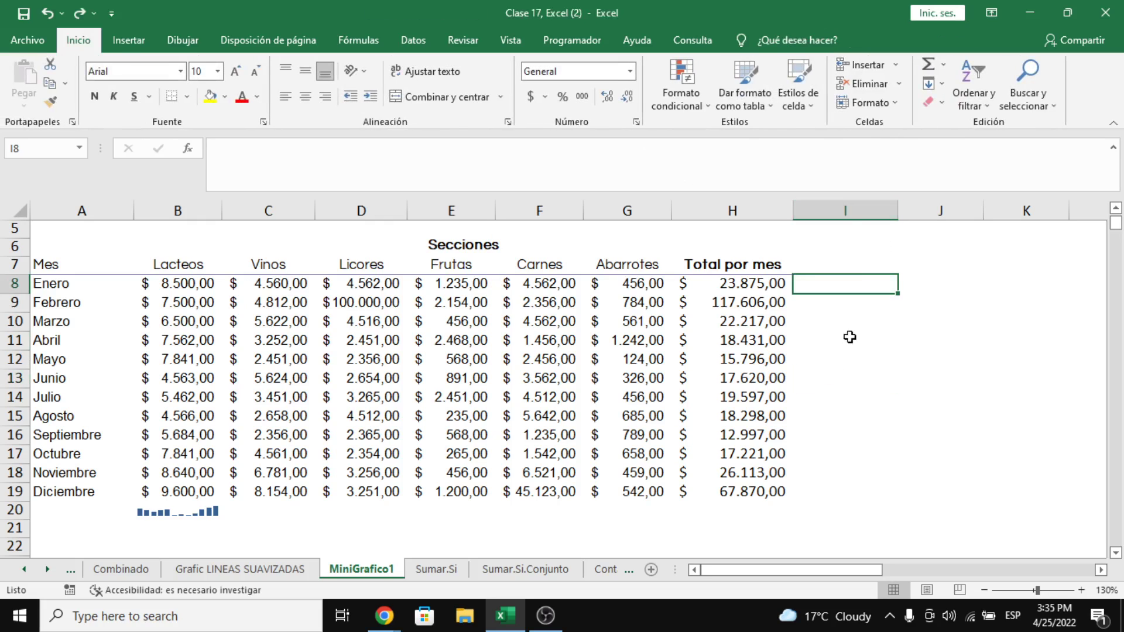
Insert a line sparkline in I8 from the Enero section amounts in B8:G8 and compare it with those cells.
click(130, 41)
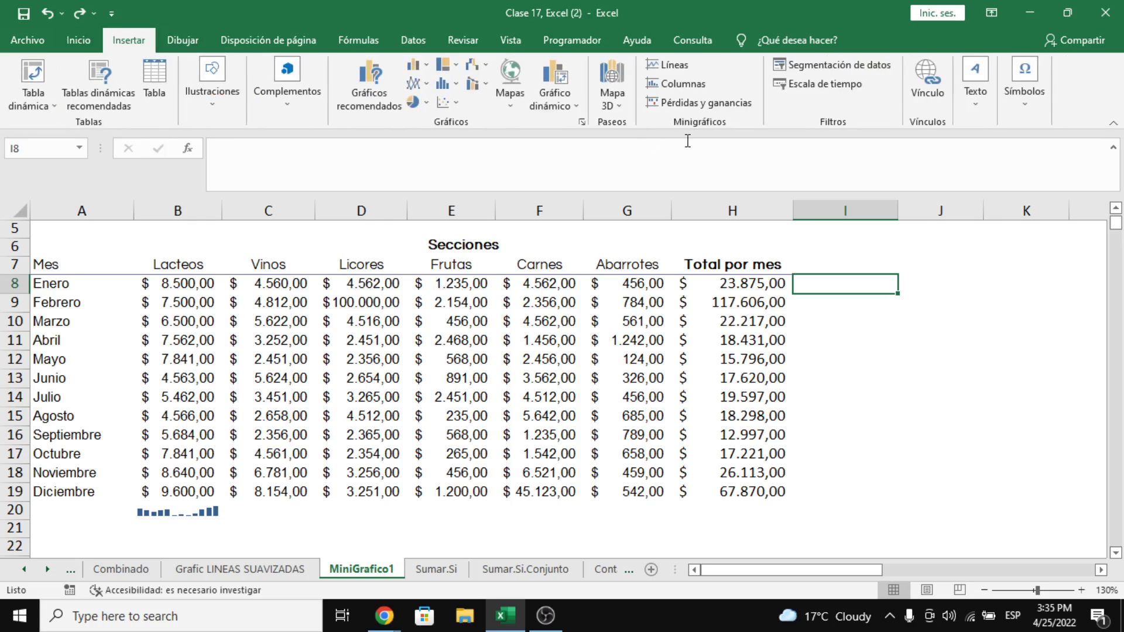
click(668, 65)
drag(187, 290, 628, 285)
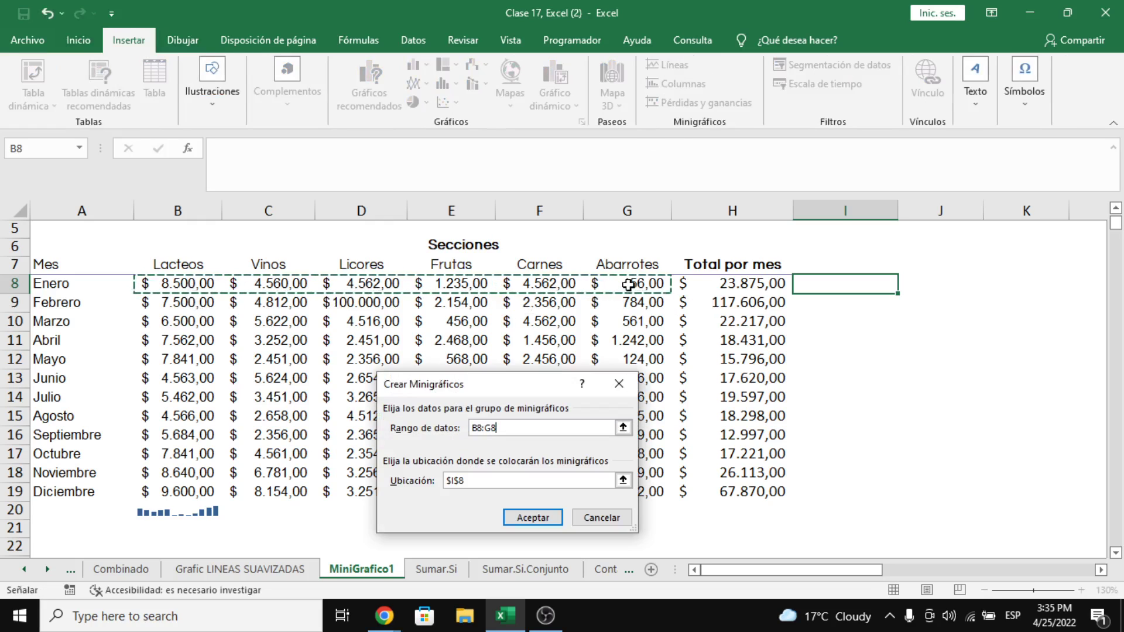
click(539, 520)
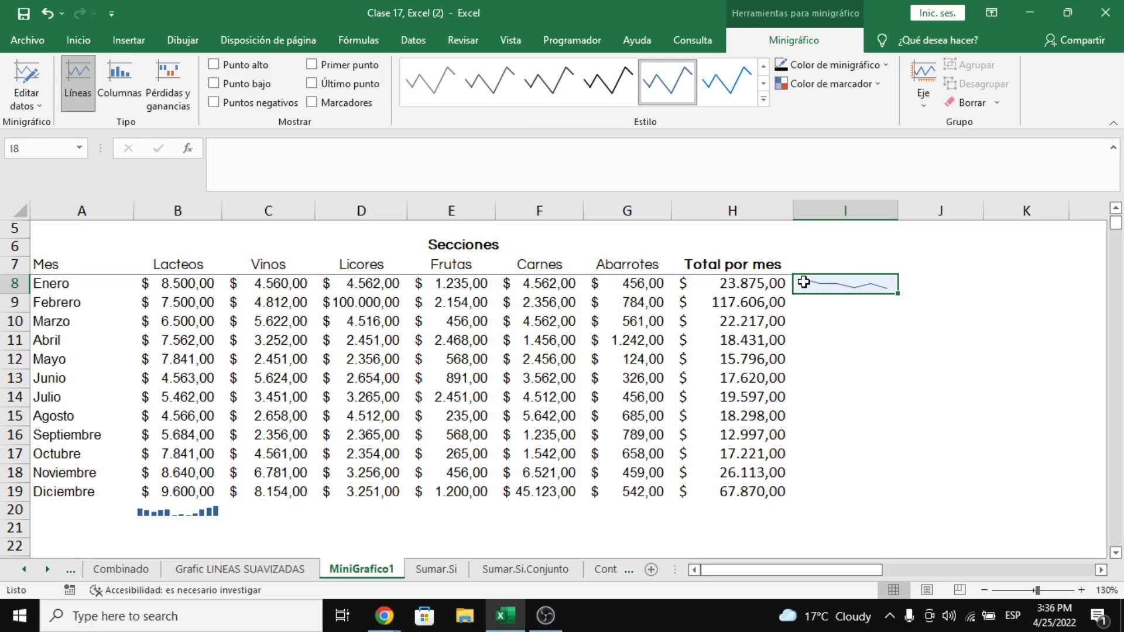
click(199, 285)
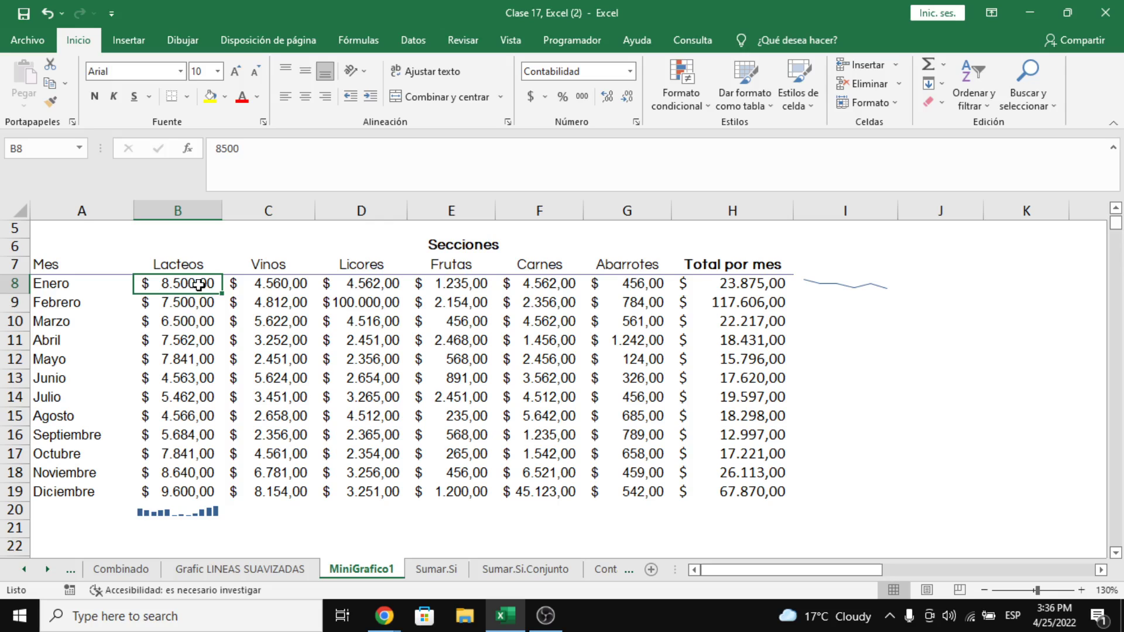
drag(204, 284, 626, 284)
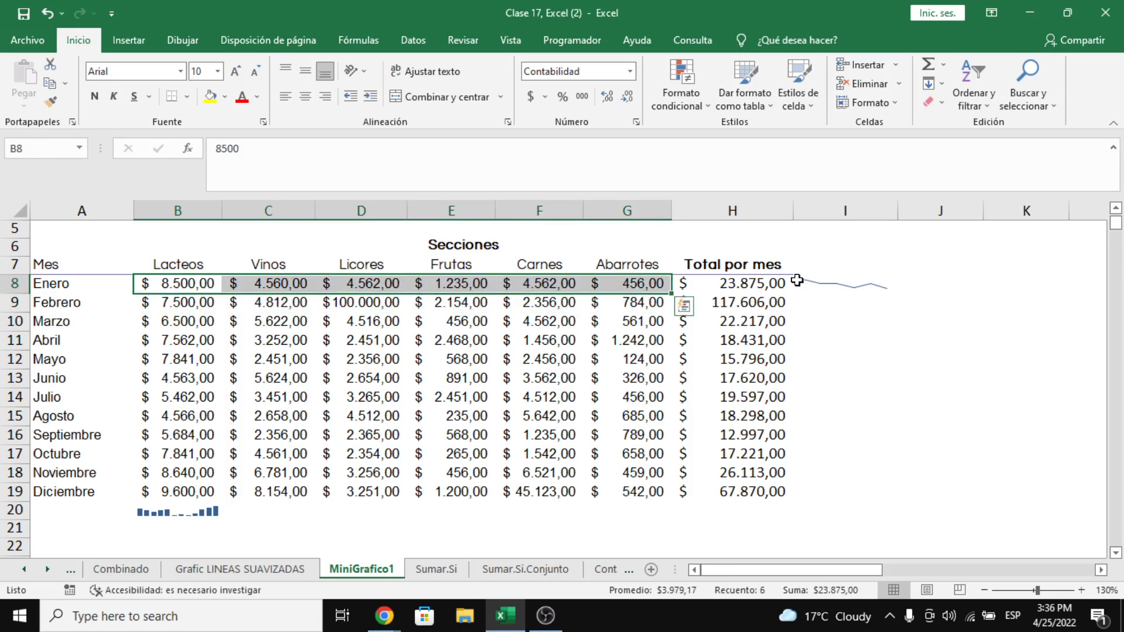
click(828, 283)
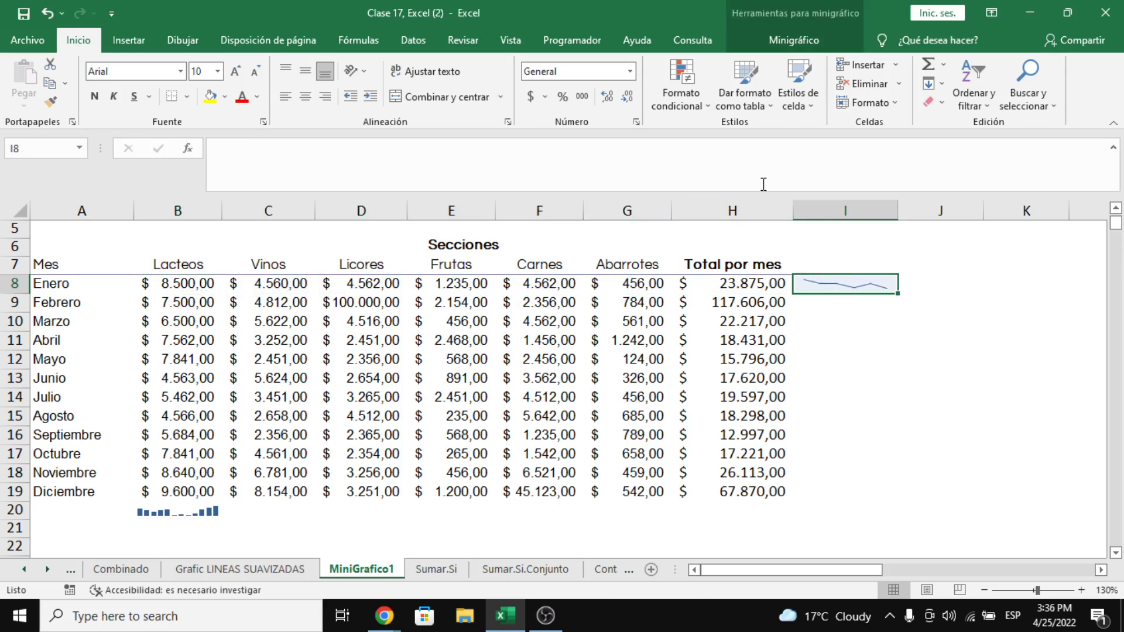
click(760, 508)
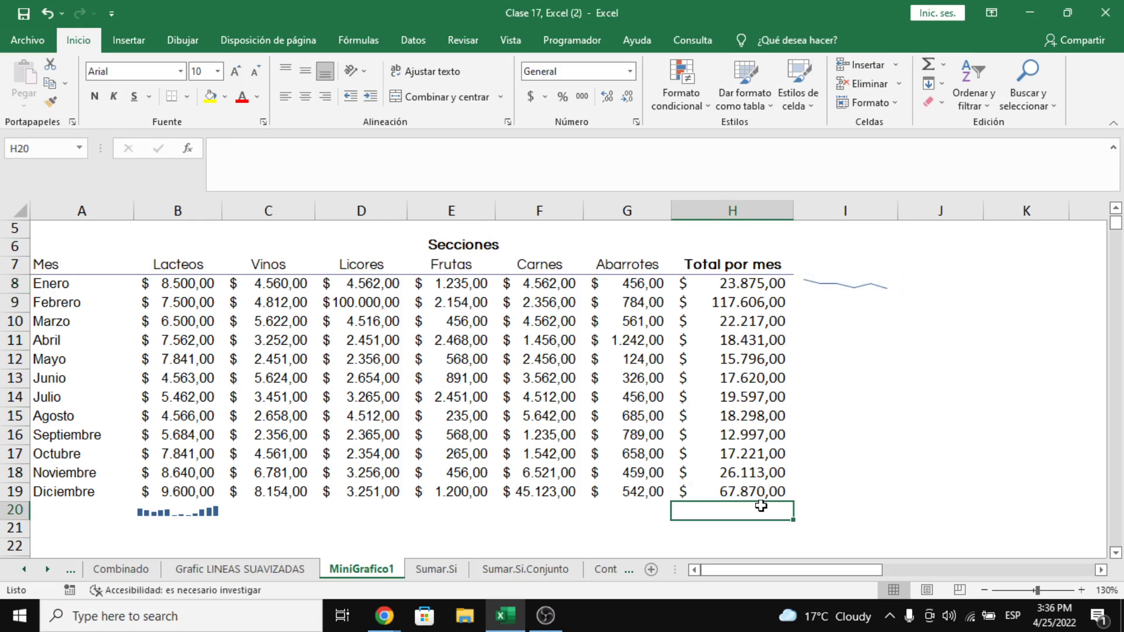
Insert a win/loss sparkline in H20 from the monthly totals in H8:H19.
drag(755, 283, 768, 483)
click(749, 285)
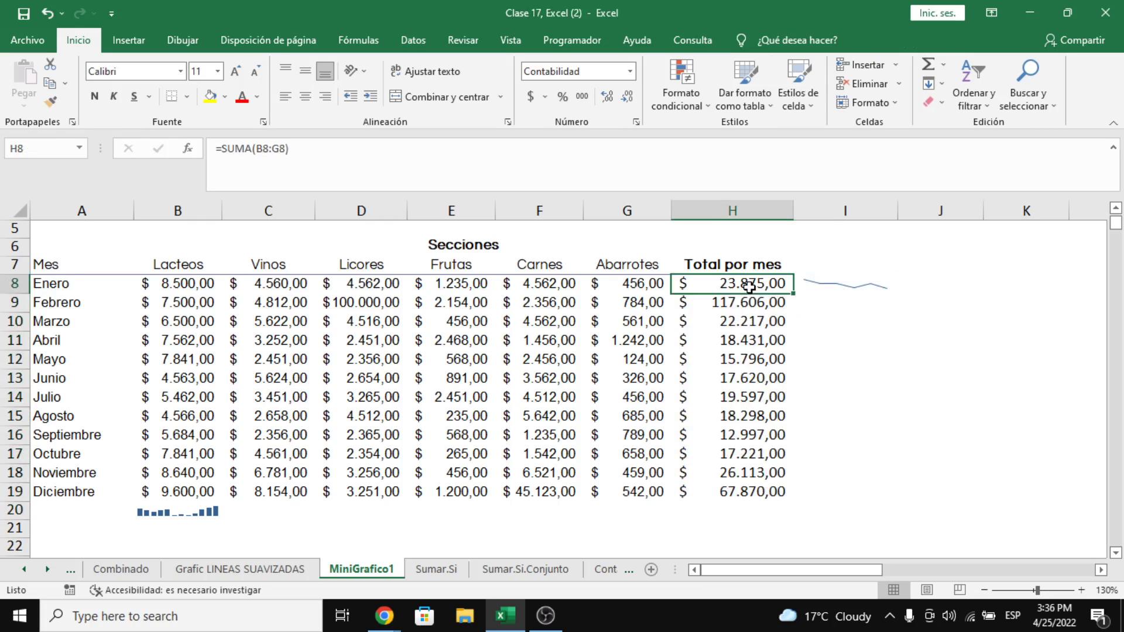
drag(743, 284, 743, 472)
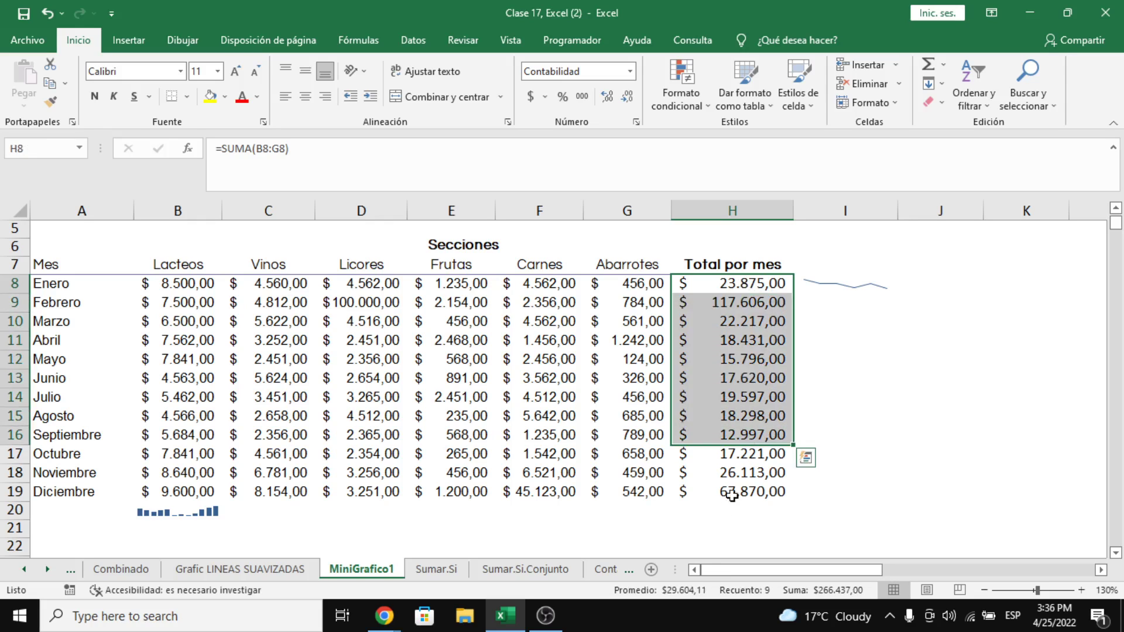
click(715, 521)
click(712, 515)
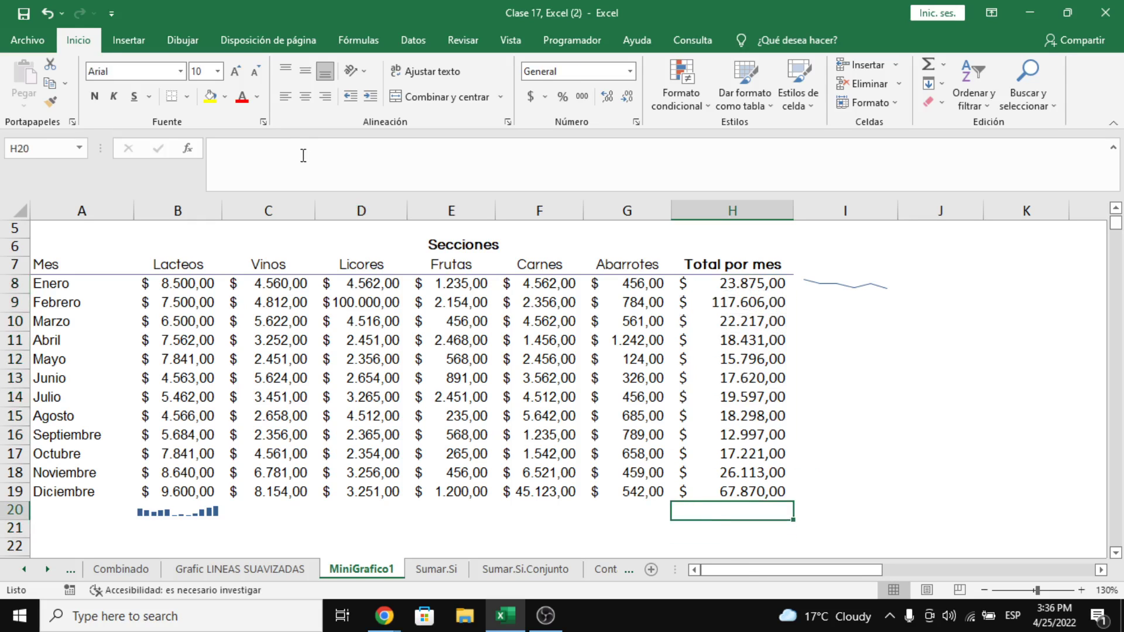
click(134, 41)
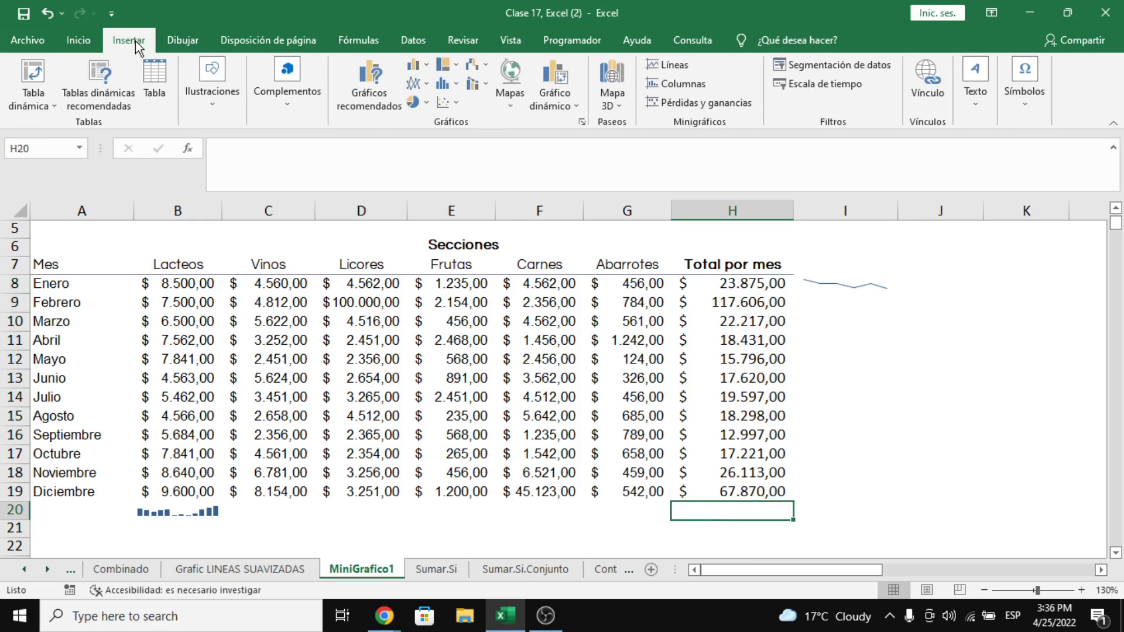
click(714, 103)
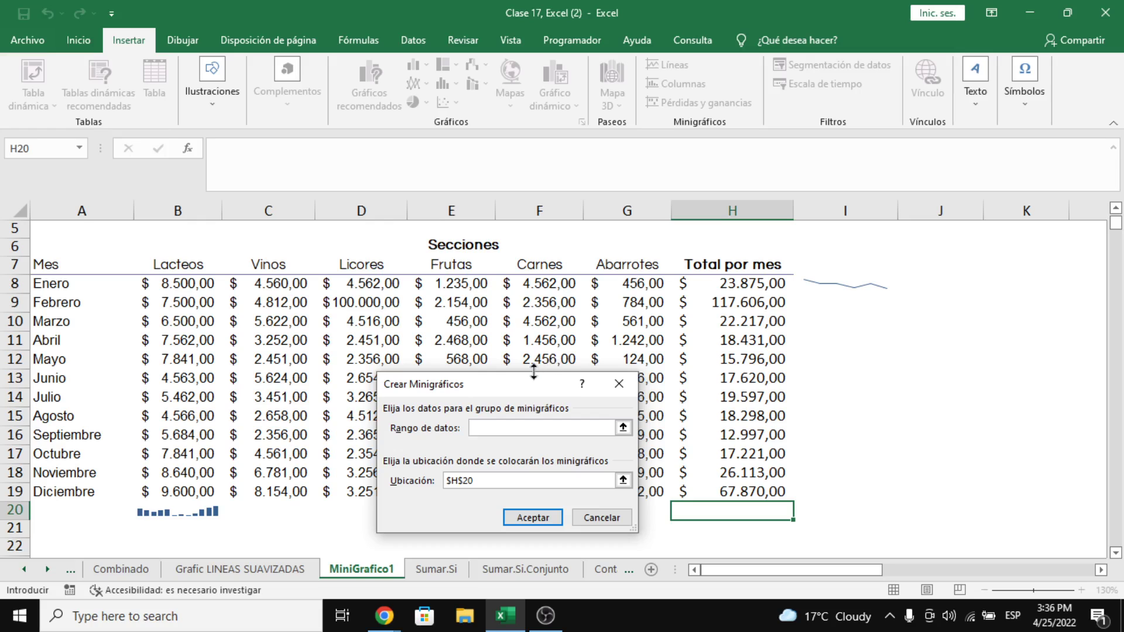
drag(721, 283, 730, 487)
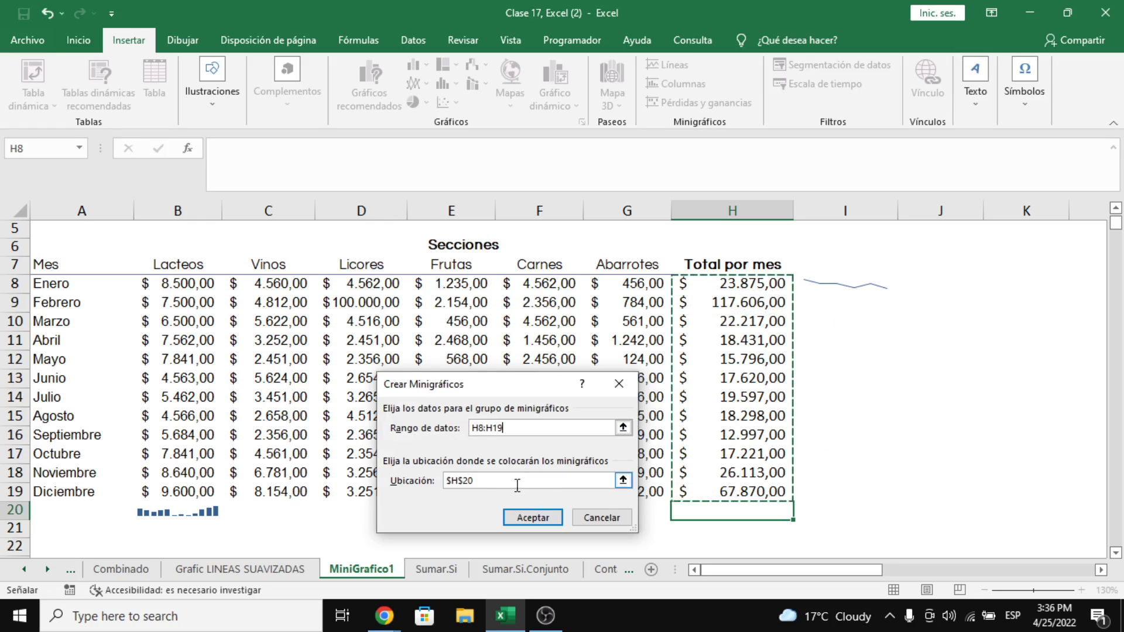
click(533, 518)
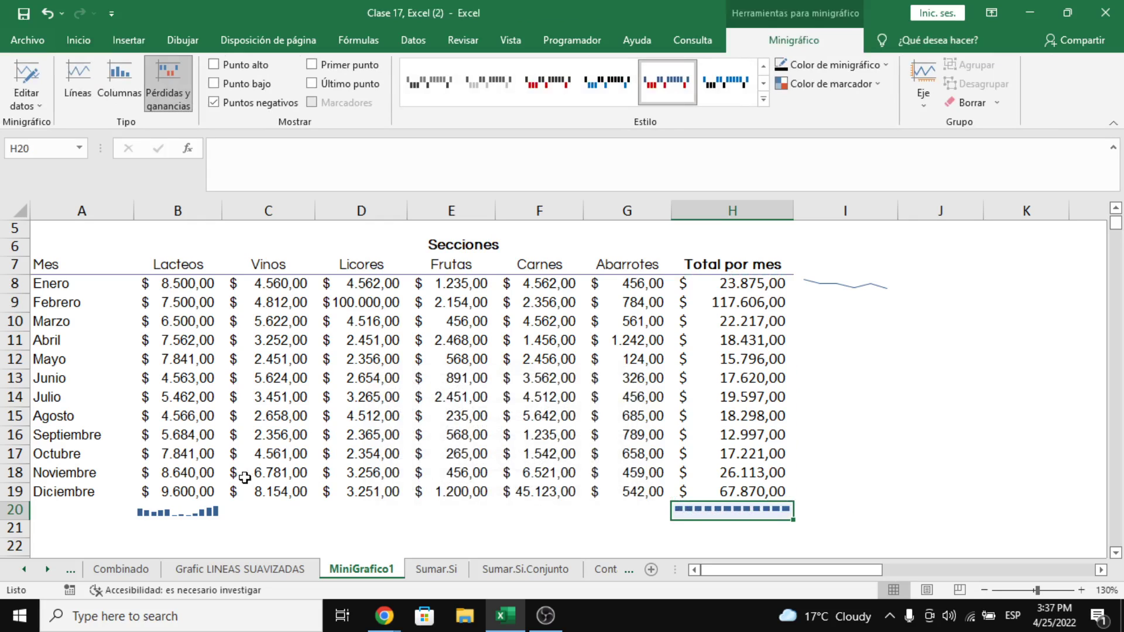
Compare the sparklines in B20 and H20, and change the Mayo amount for Lacteos in B12 to -7841.
click(198, 510)
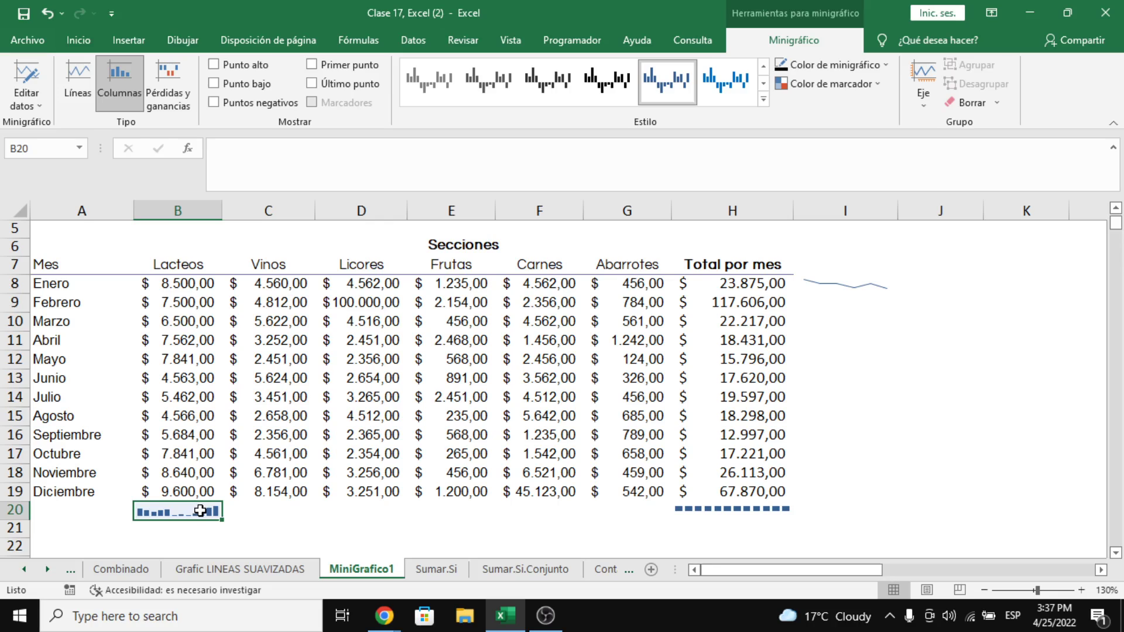
click(744, 516)
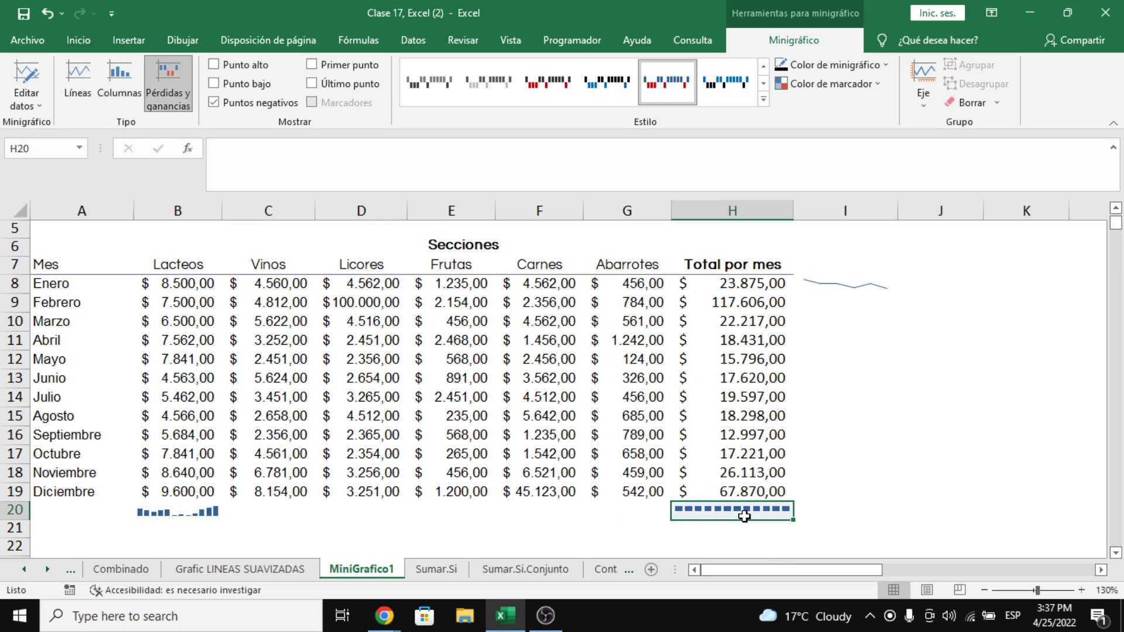
click(199, 511)
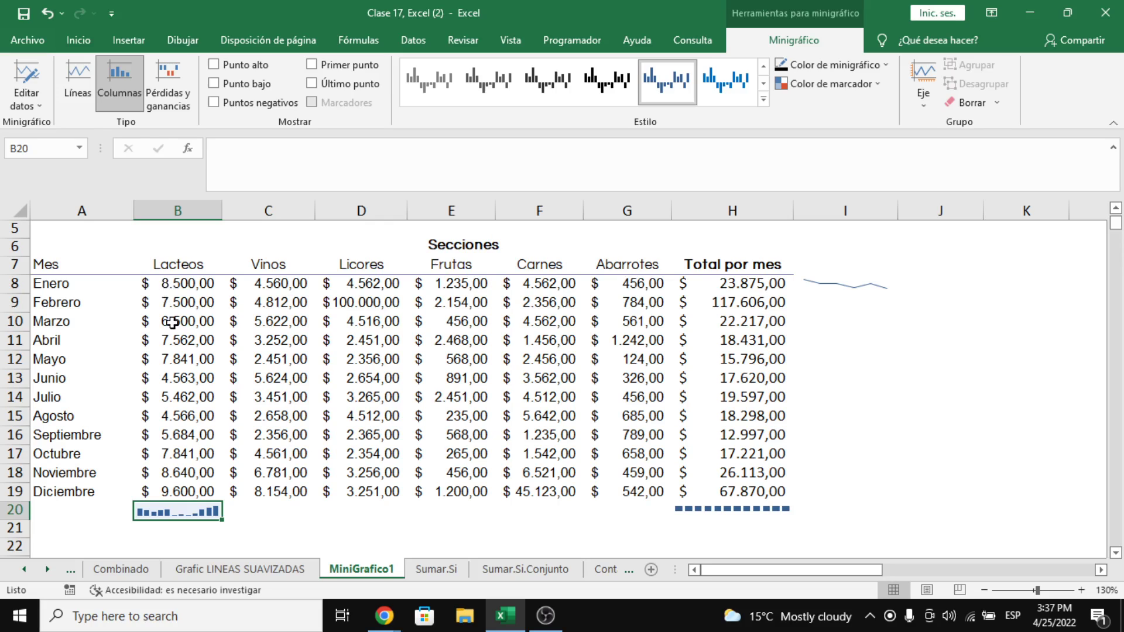
click(160, 359)
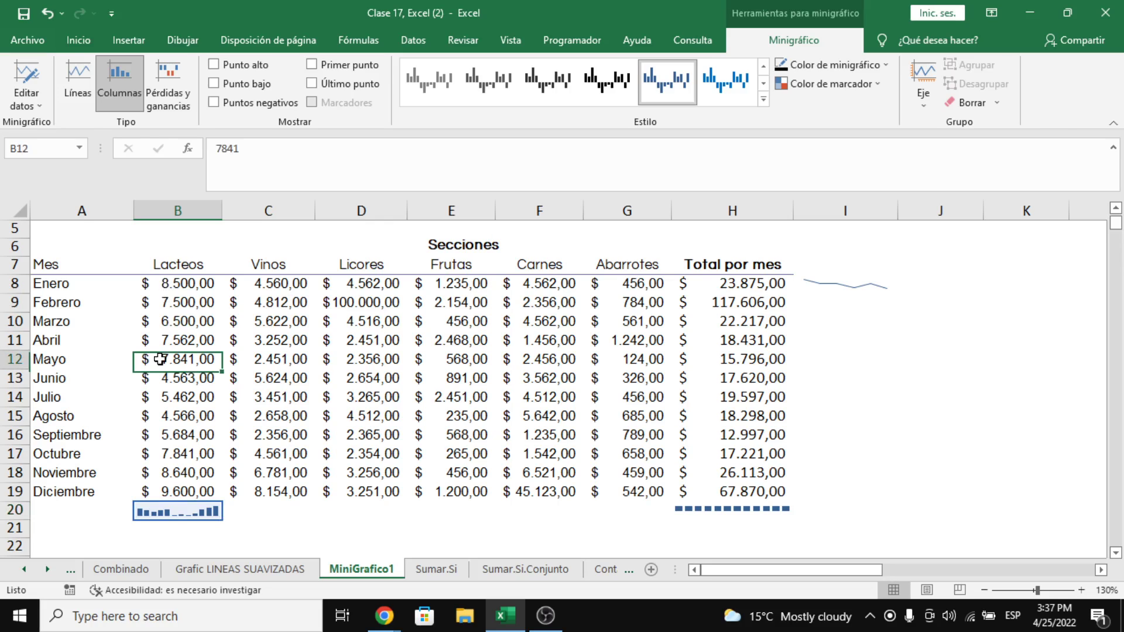
double_click(160, 360)
text(-)
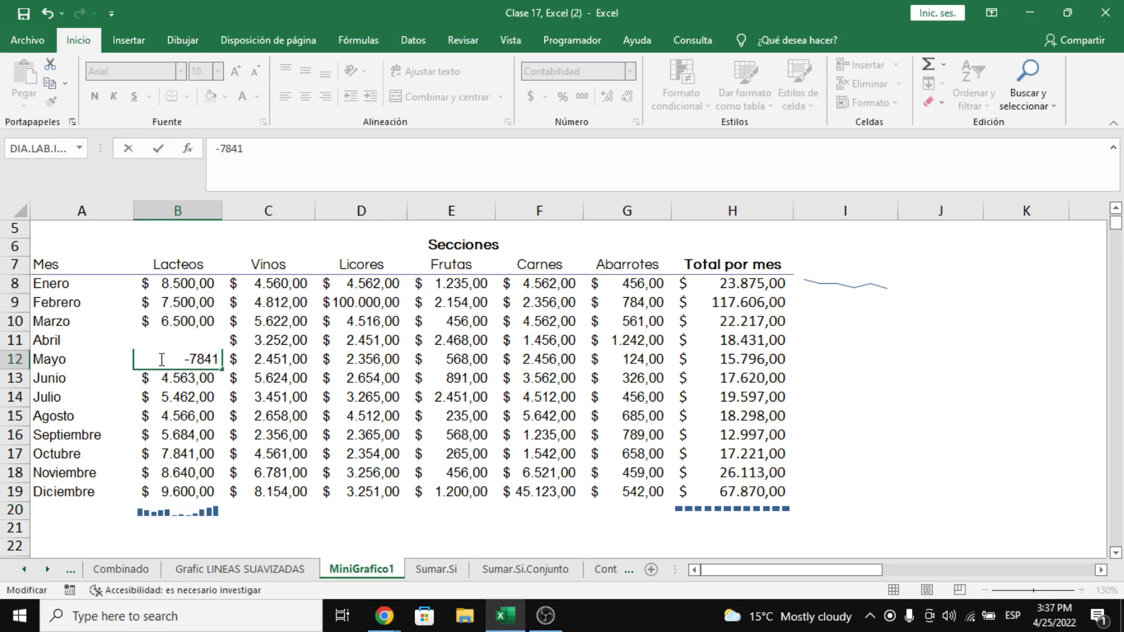
key(Return)
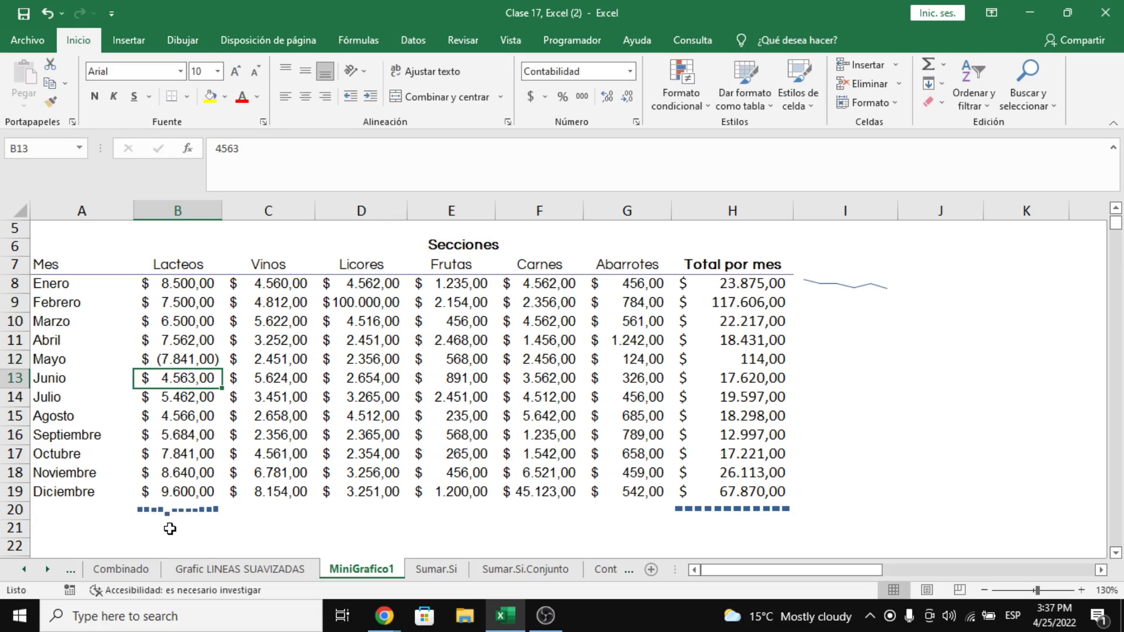
click(151, 514)
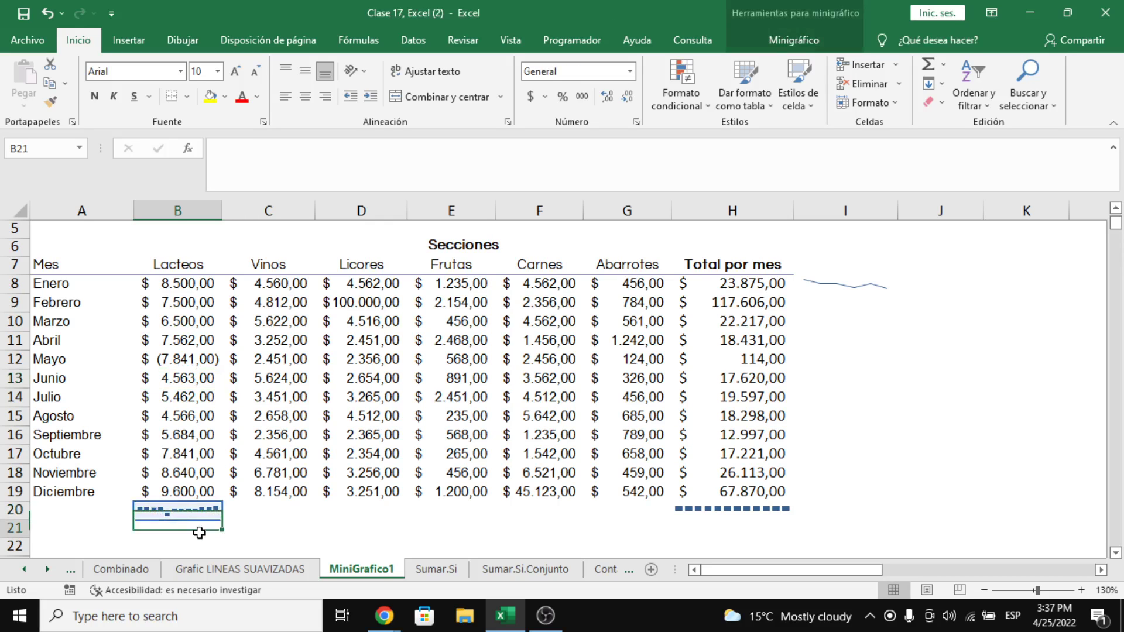
click(199, 532)
click(199, 513)
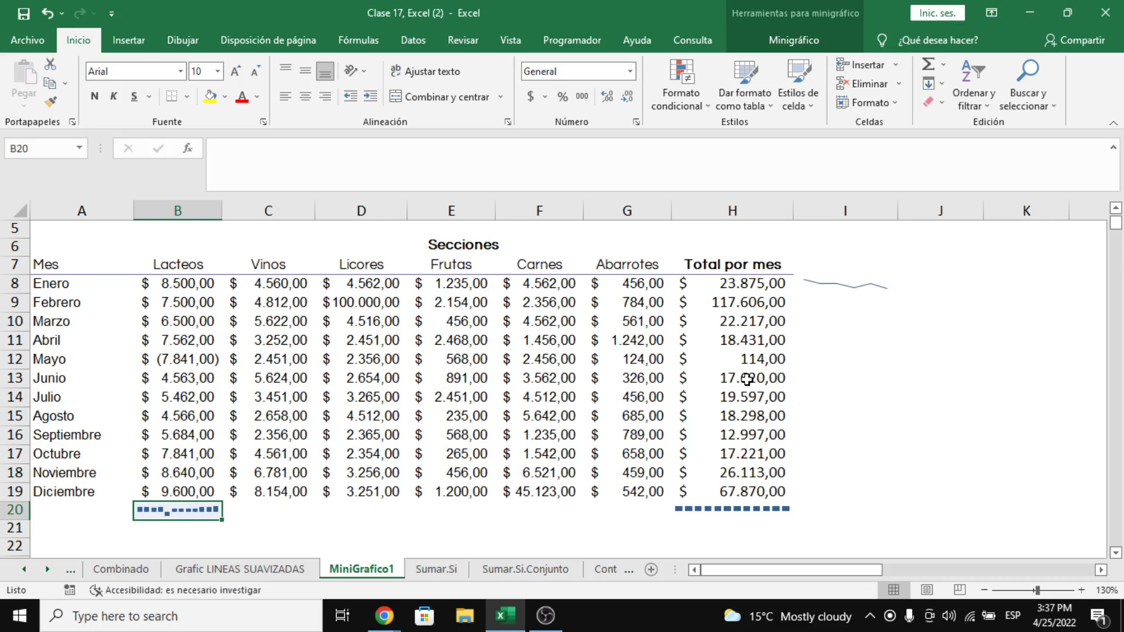
Make the Febrero total in H9 negative by changing its formula to =SUMA(B9:G9)*-1.
click(719, 303)
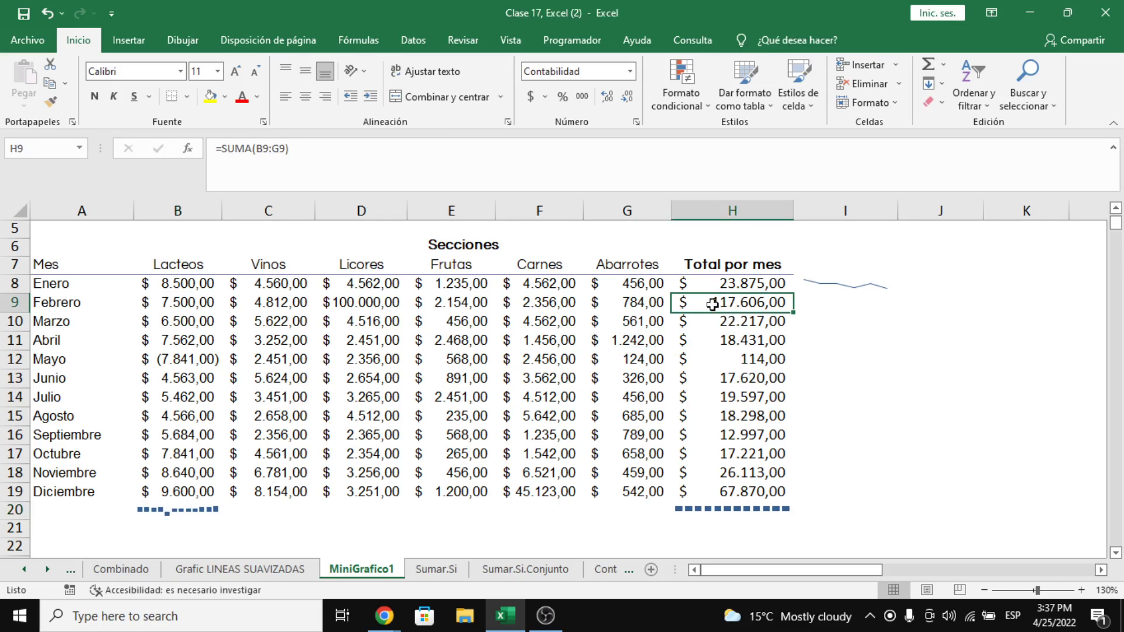
double_click(712, 305)
click(792, 300)
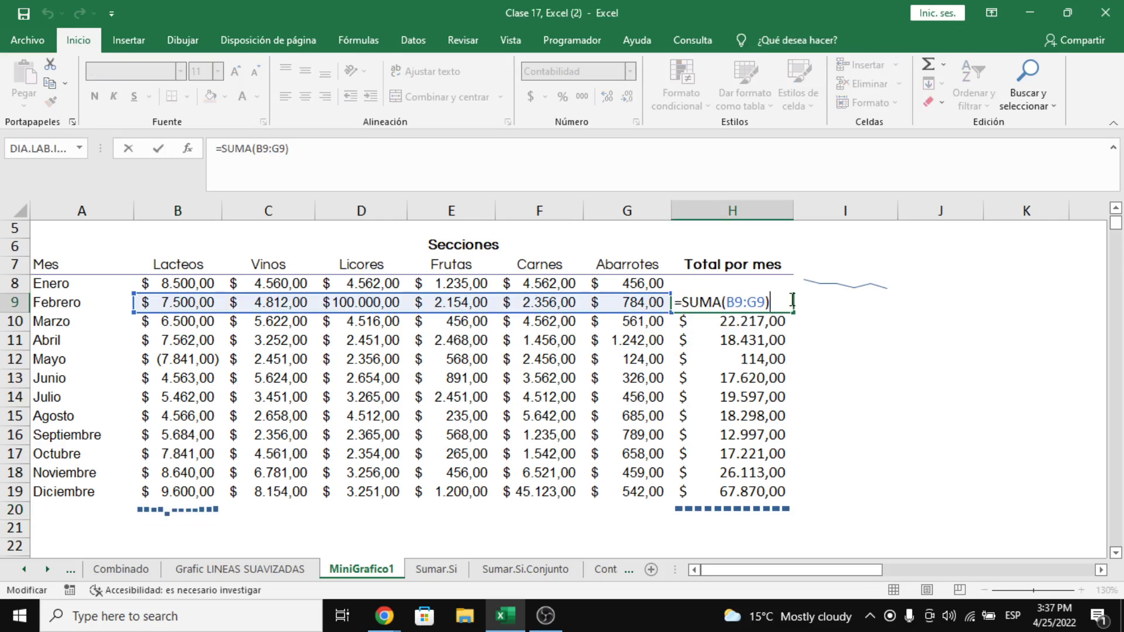
text(*)
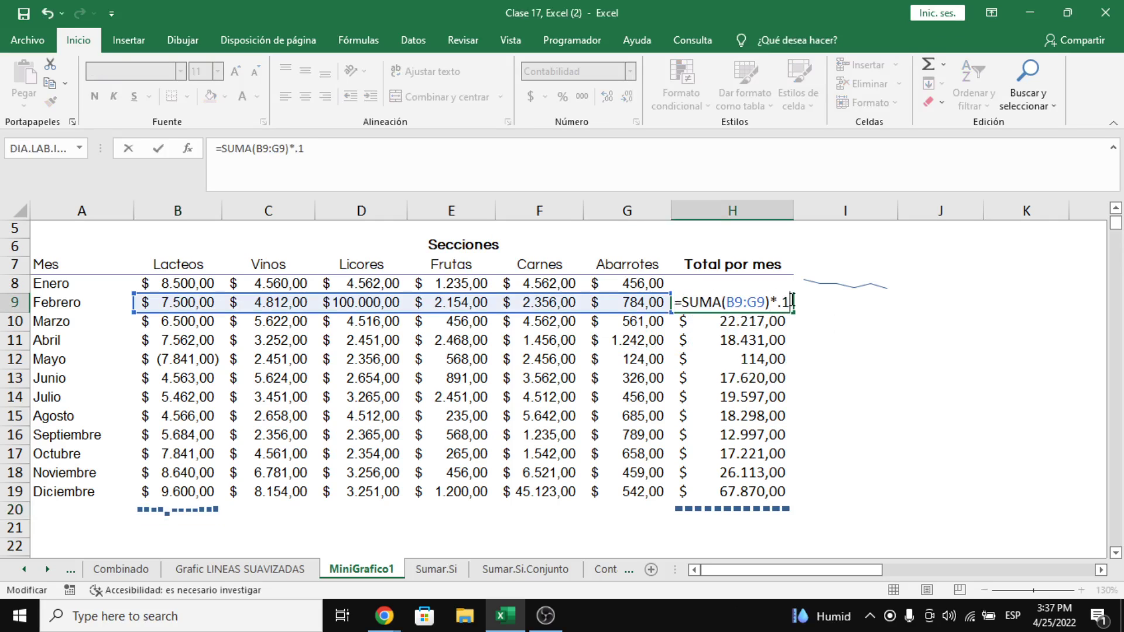
key(BackSpace)
text(-1)
key(Return)
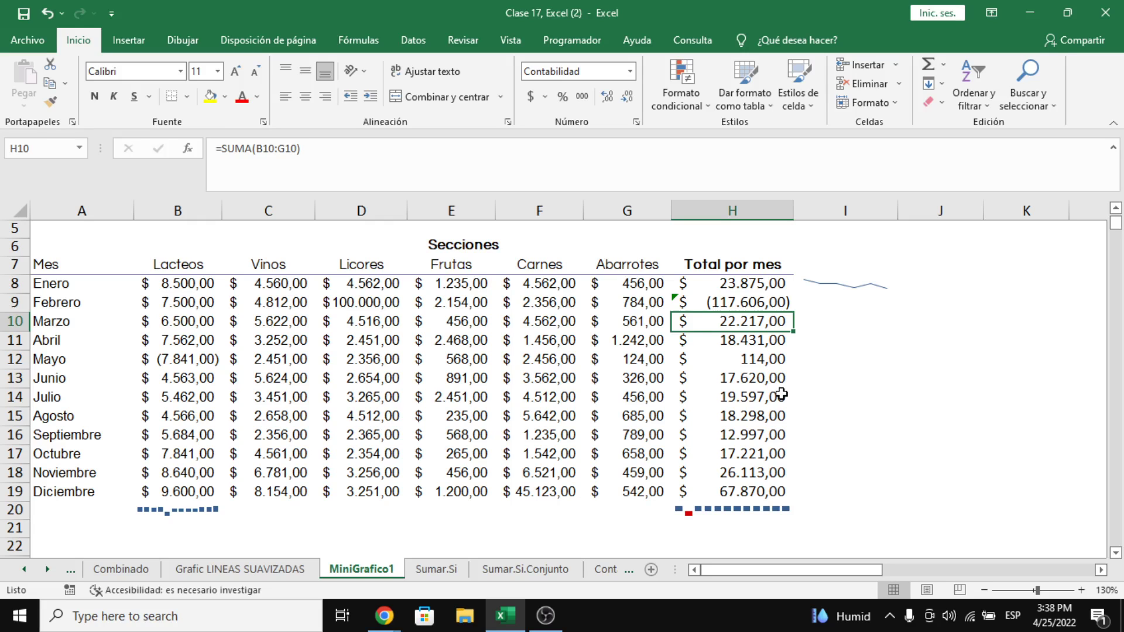
key(alt+Tab)
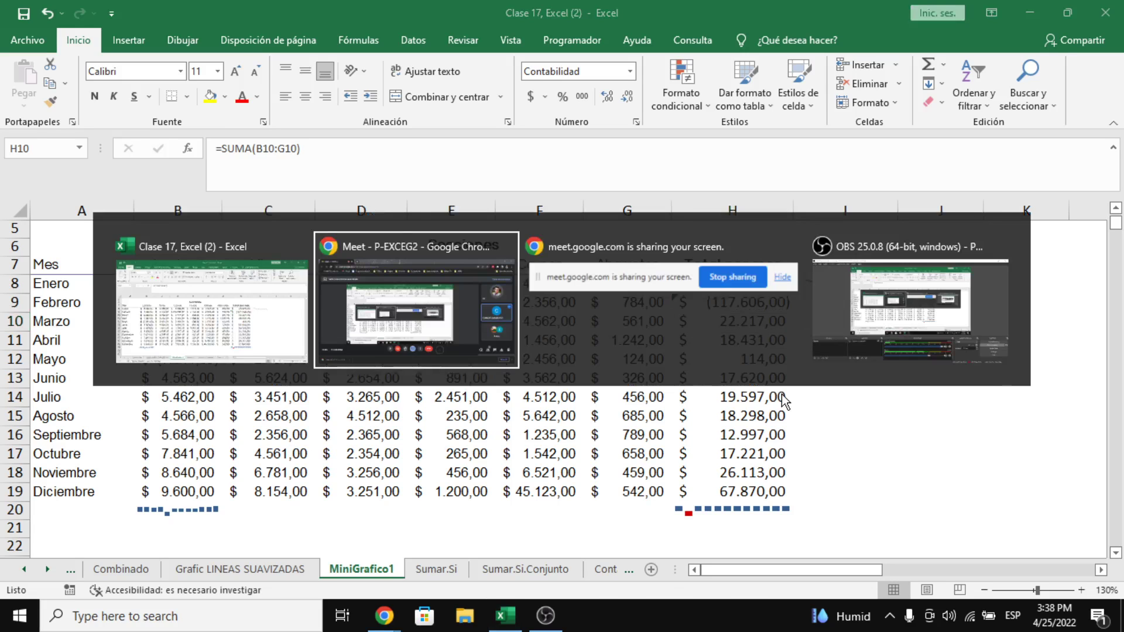
key(alt+Tab)
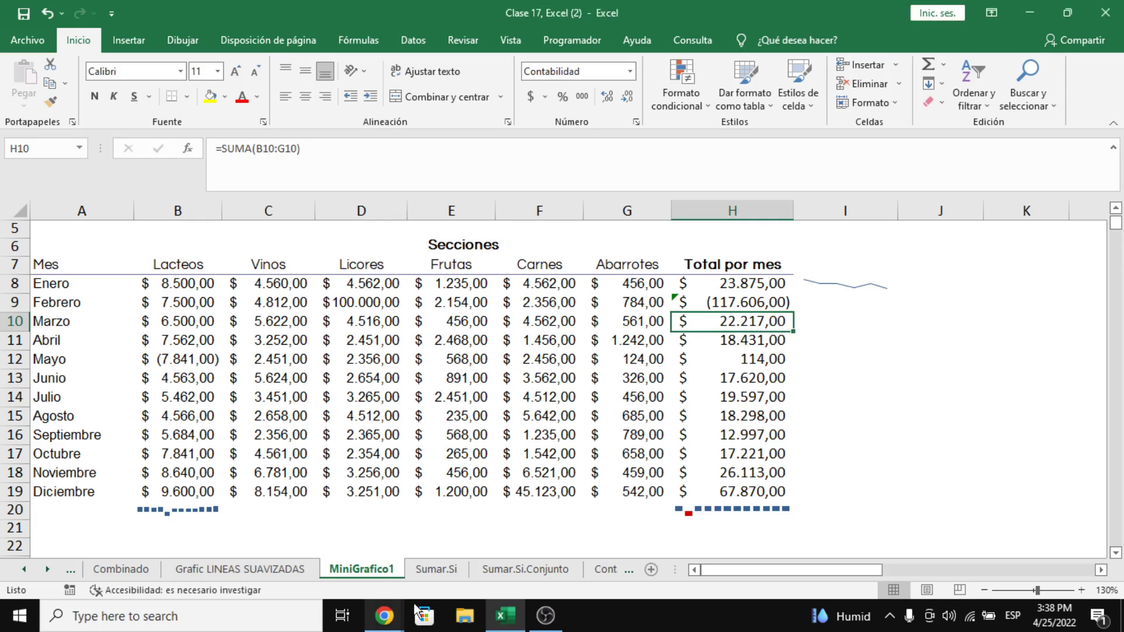
Open the Sumar.Si sheet and enlarge its view to 120%.
click(451, 570)
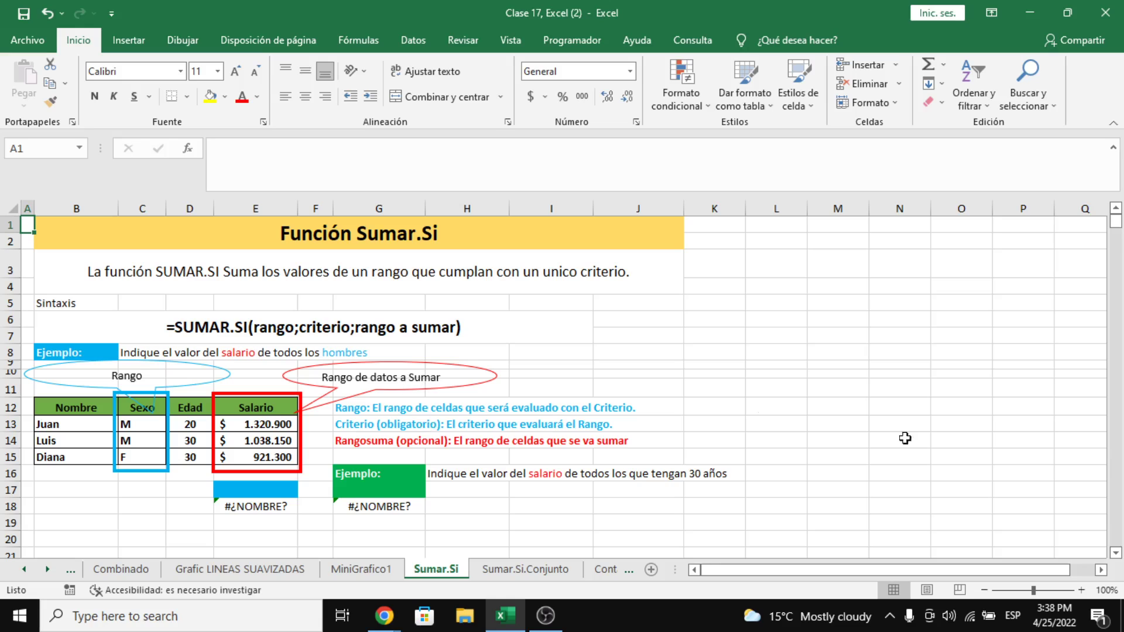
click(1081, 590)
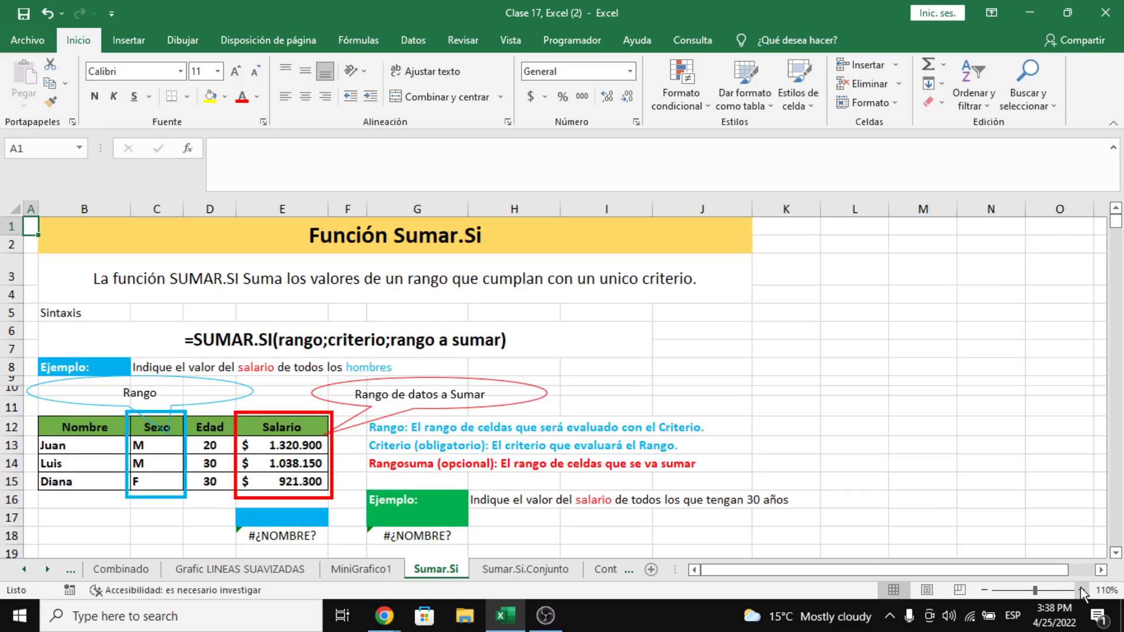
click(1081, 589)
drag(914, 564, 817, 563)
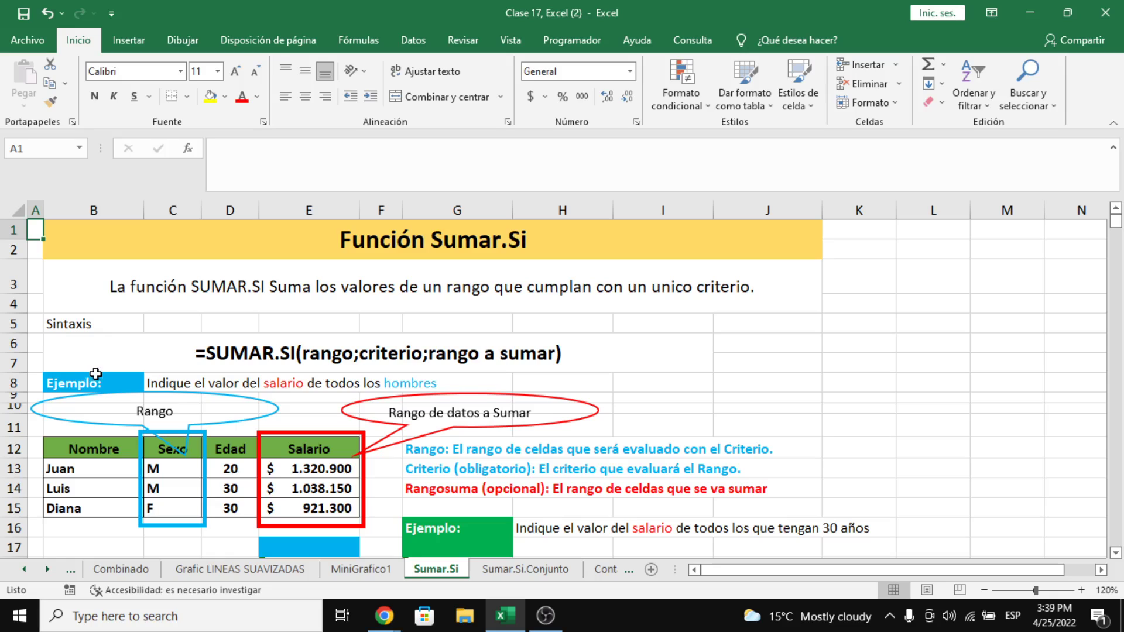
Examine the SUMAR.SI example table, including its Sexo, Edad and Salario columns, the exercise statement and the function syntax.
drag(100, 449, 301, 510)
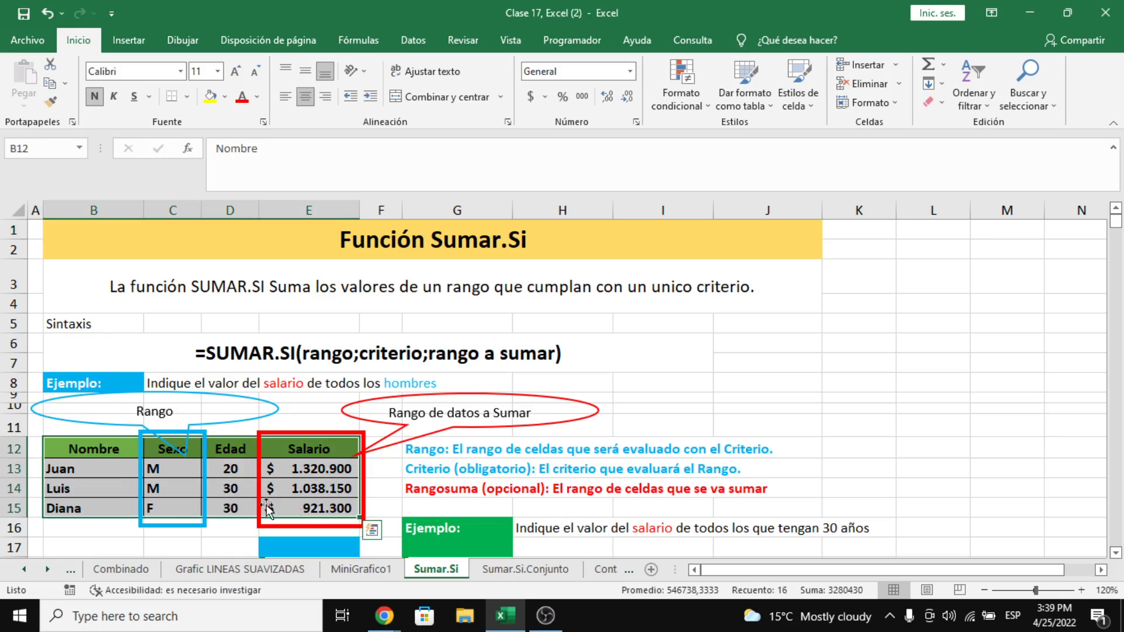
click(90, 455)
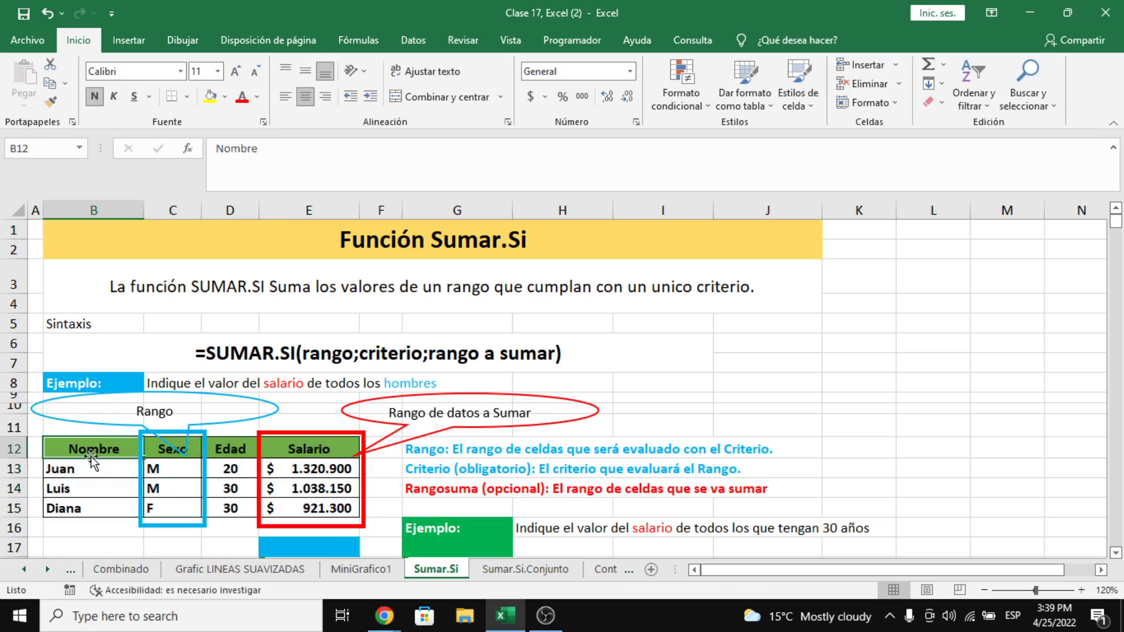
click(158, 455)
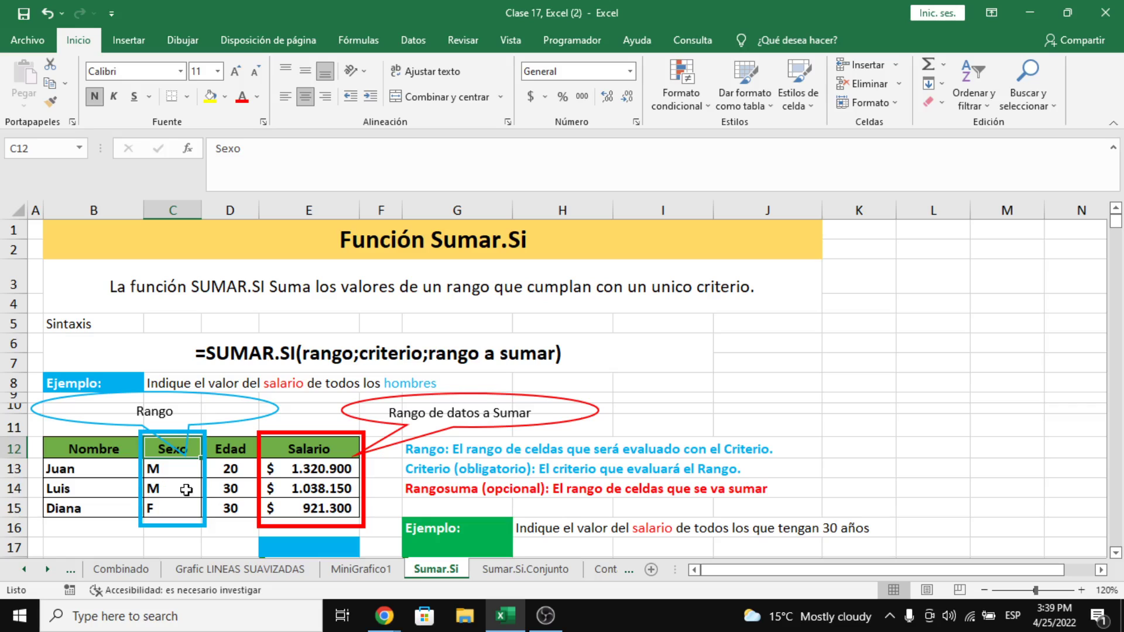
drag(237, 448, 250, 515)
drag(311, 449, 313, 512)
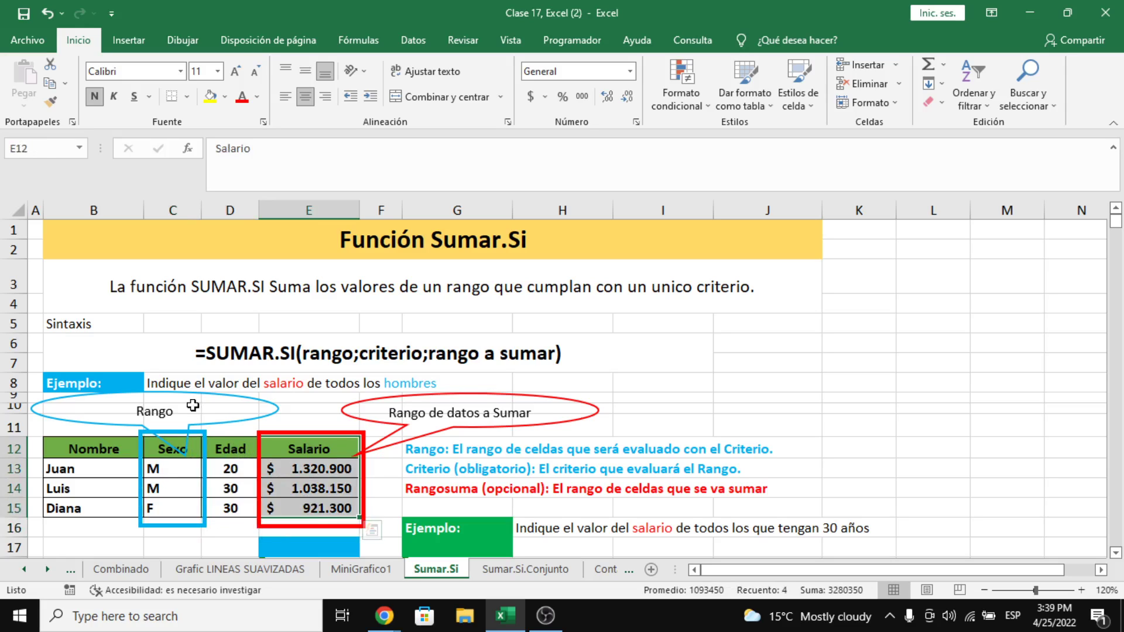
click(108, 391)
click(109, 386)
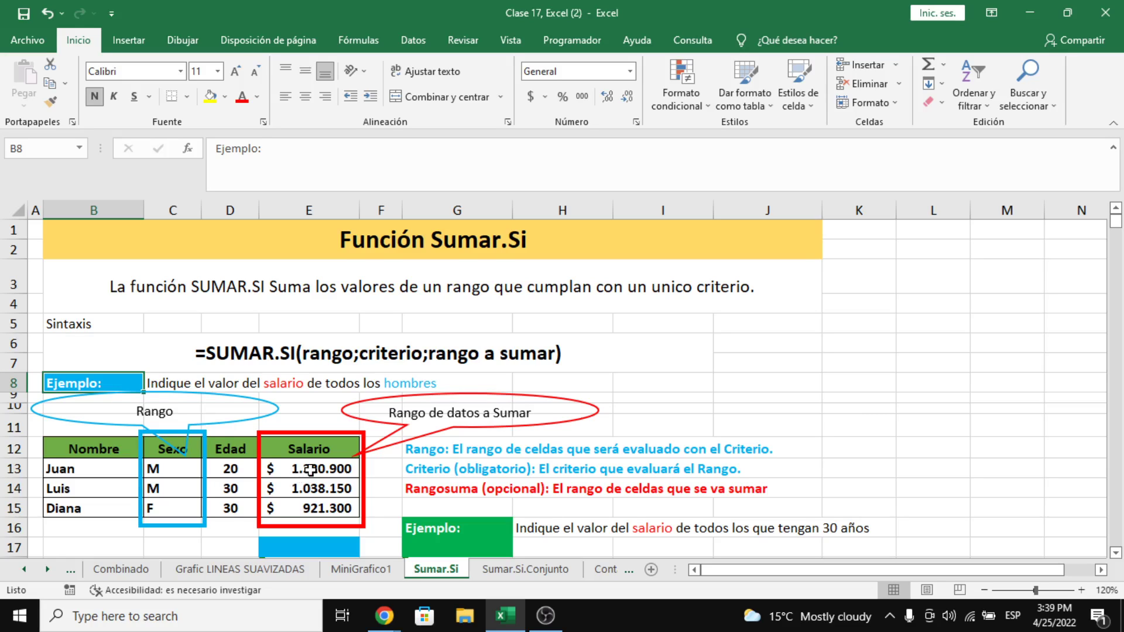
drag(314, 466, 314, 512)
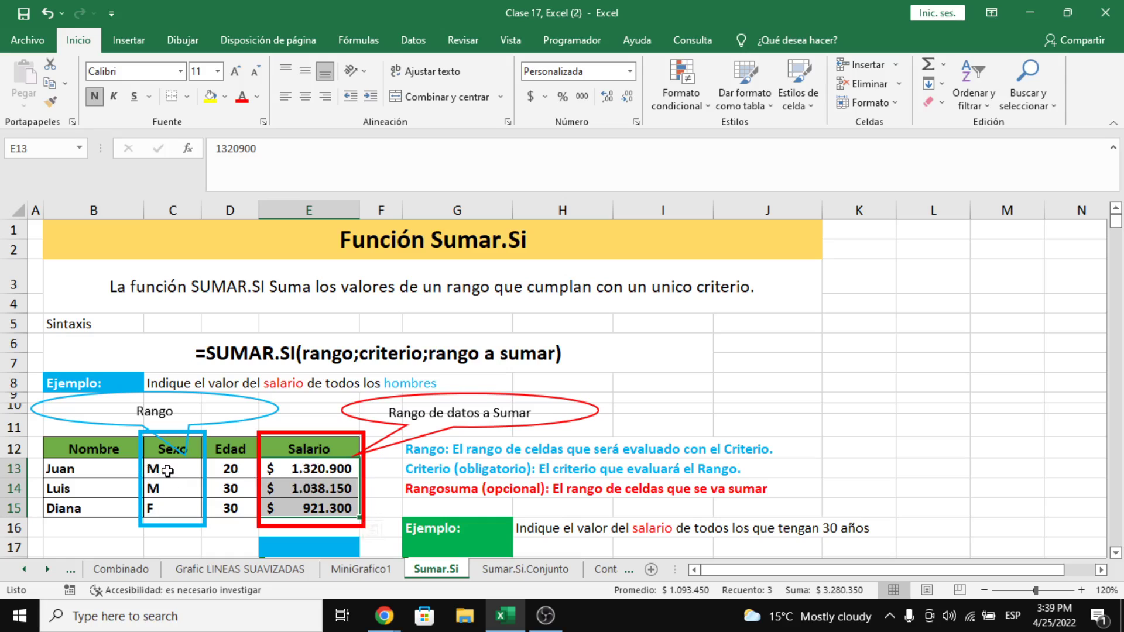
click(173, 511)
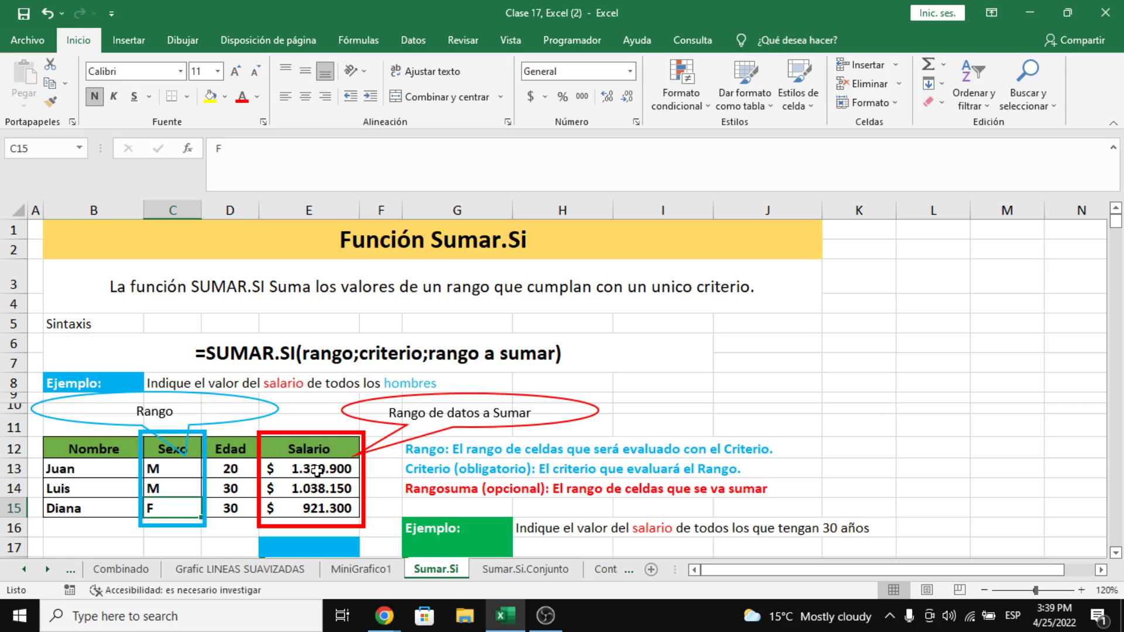
click(233, 358)
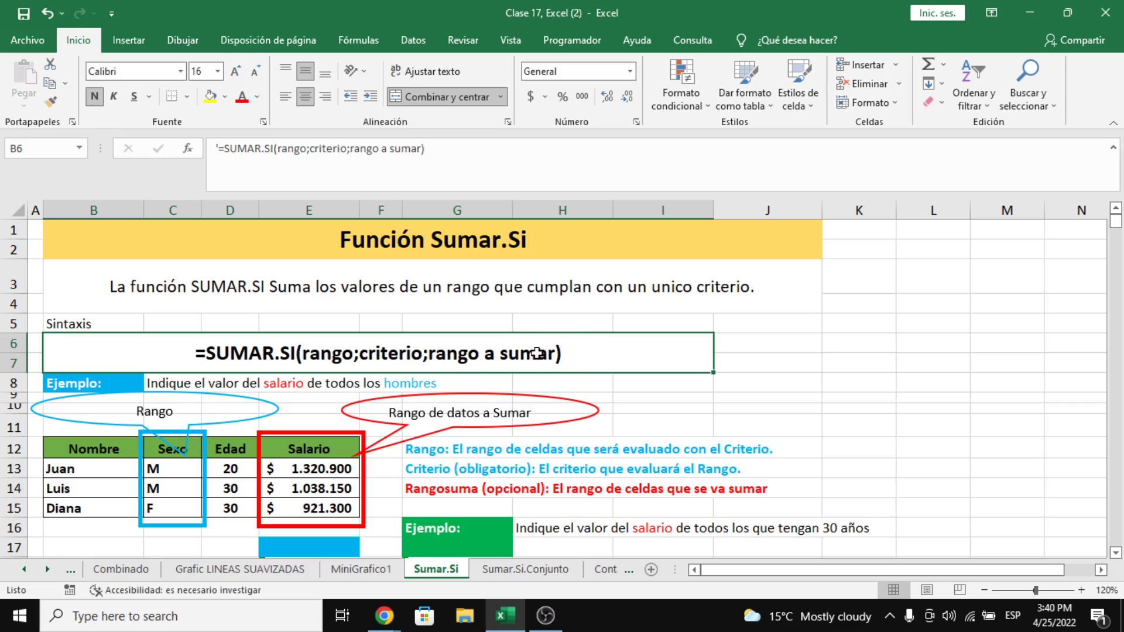
Correct the function name in E18 so the formula reads =FORMULATEXTO(E17).
scroll(468, 431, down, 1)
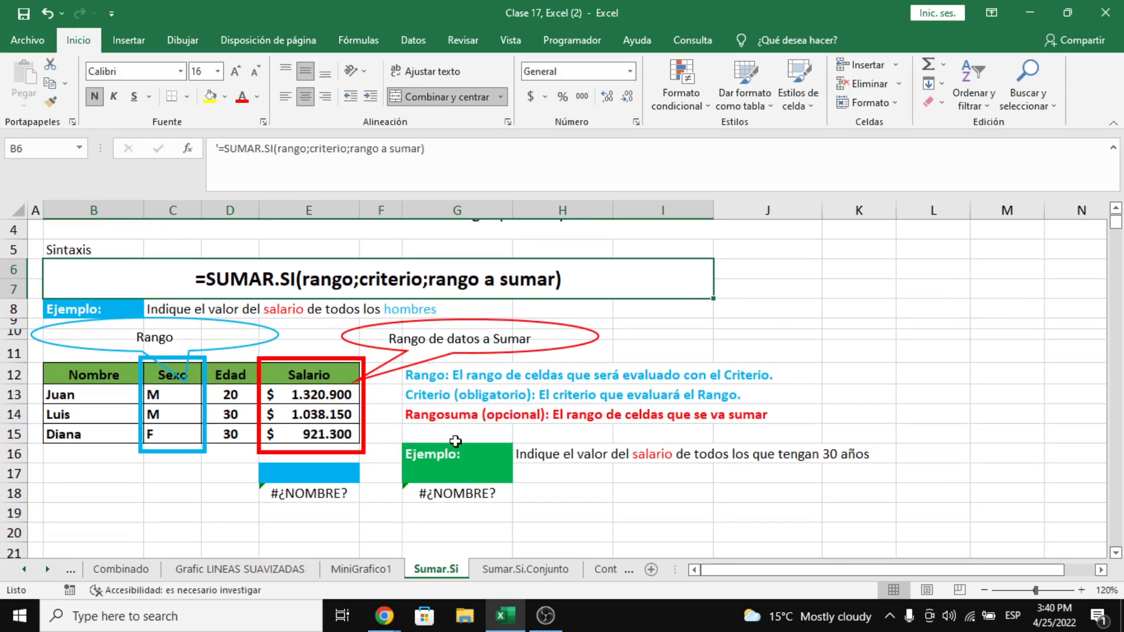
click(297, 494)
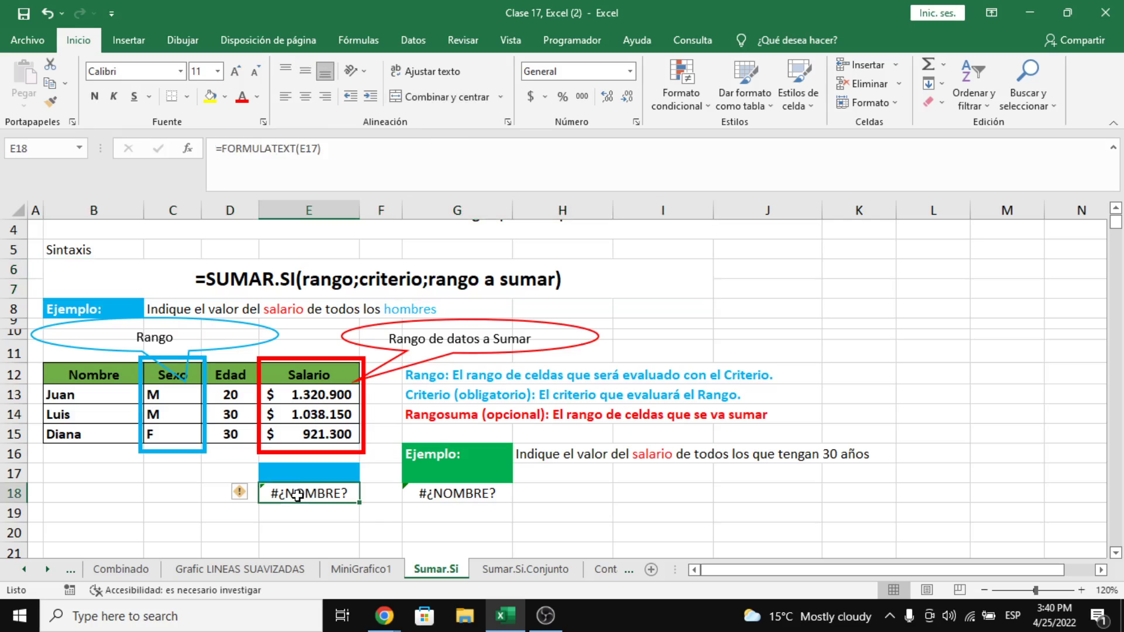
click(294, 150)
text(O)
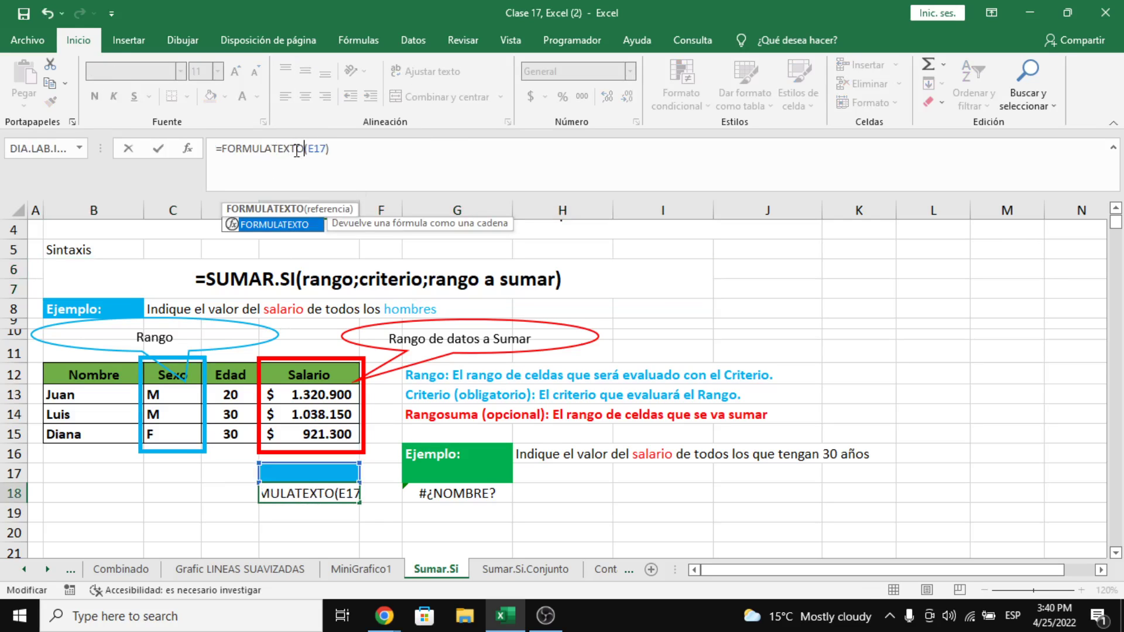
key(Return)
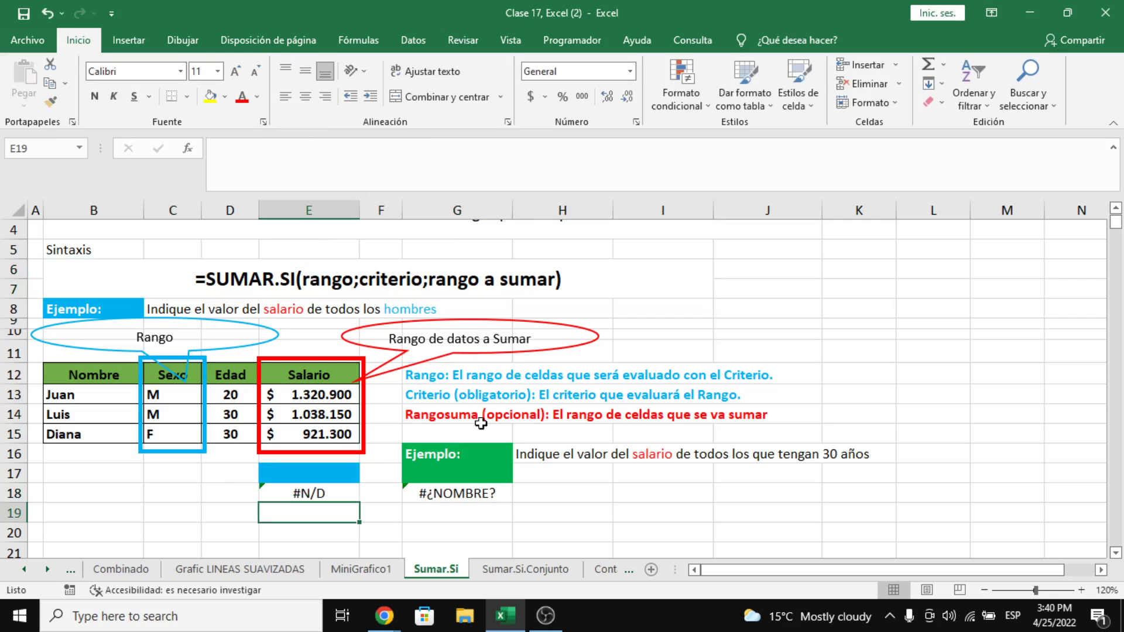
Correct the function name in G18 so the formula reads =FORMULATEXTO(G17).
click(446, 486)
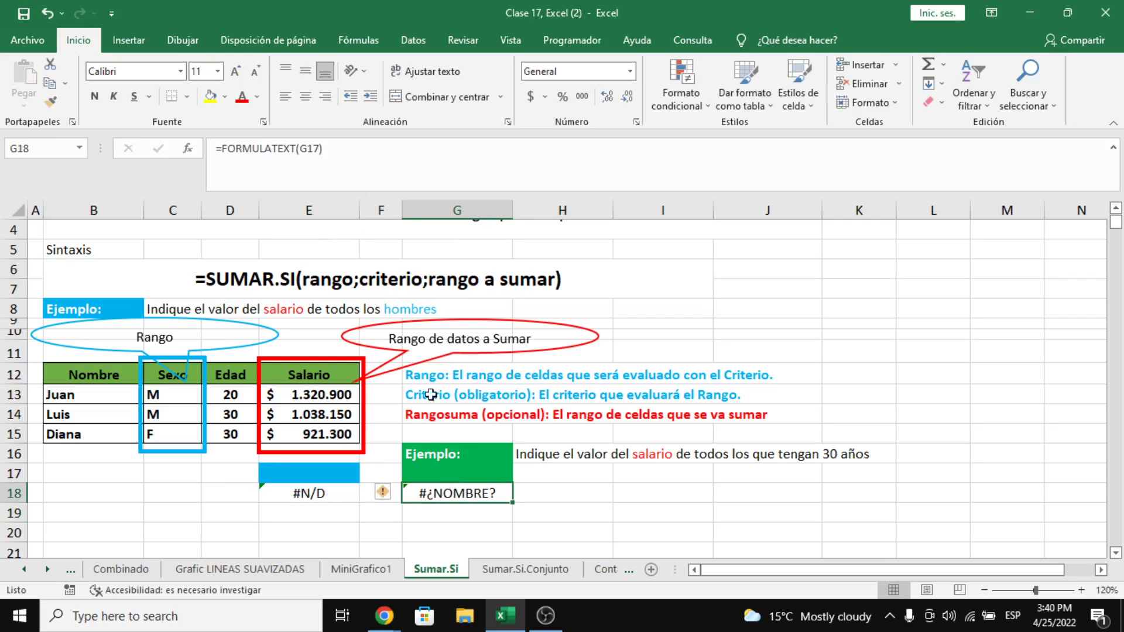
click(300, 150)
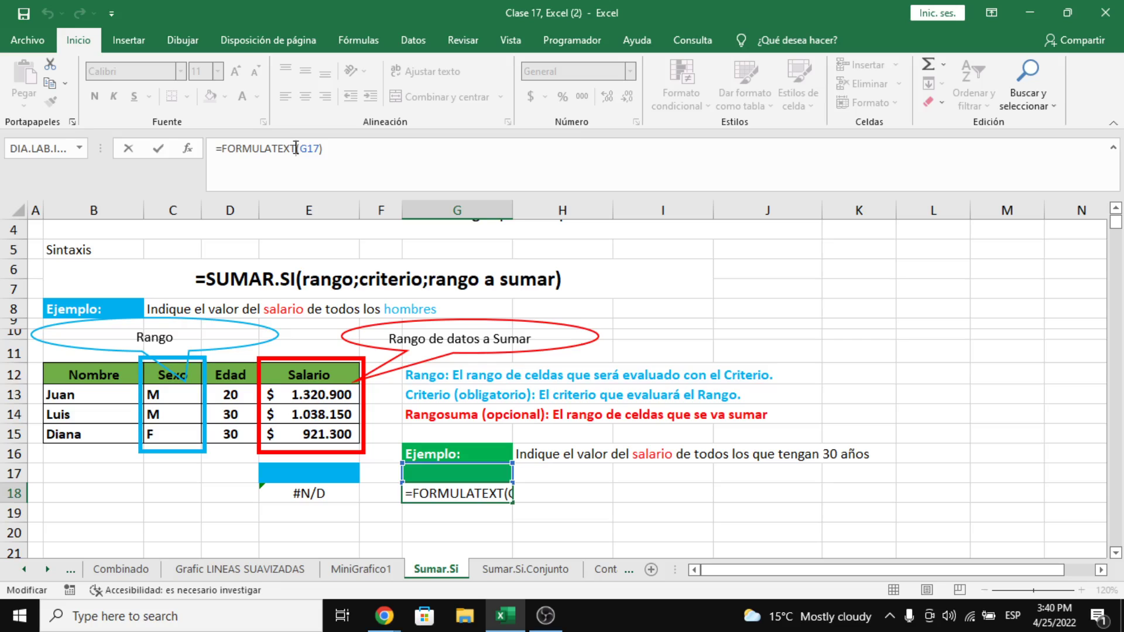
text(O)
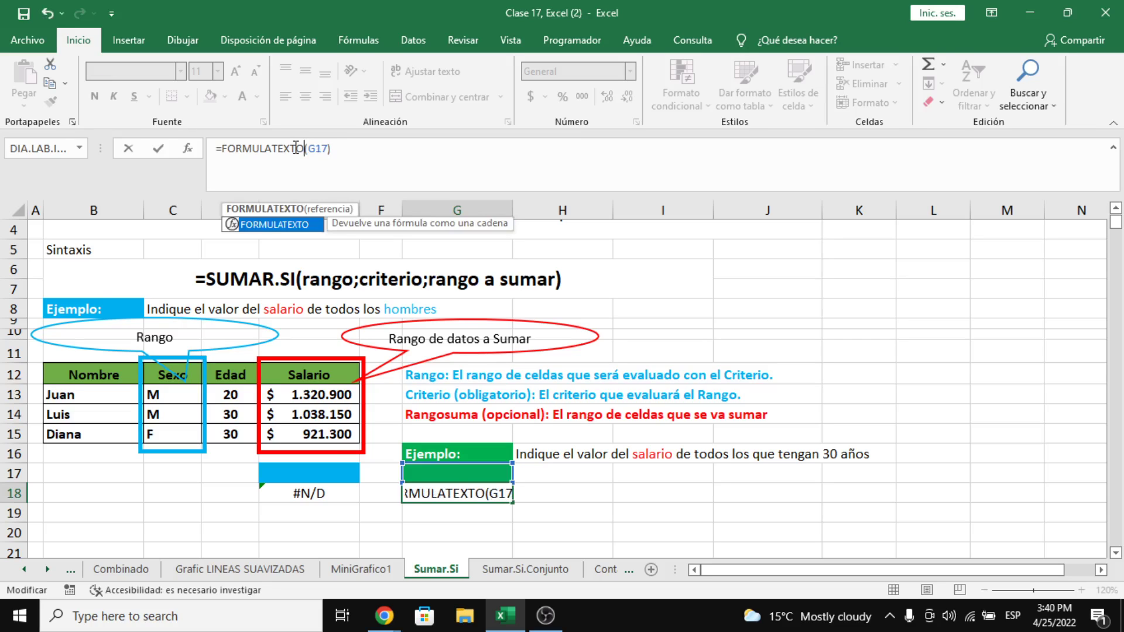
key(Return)
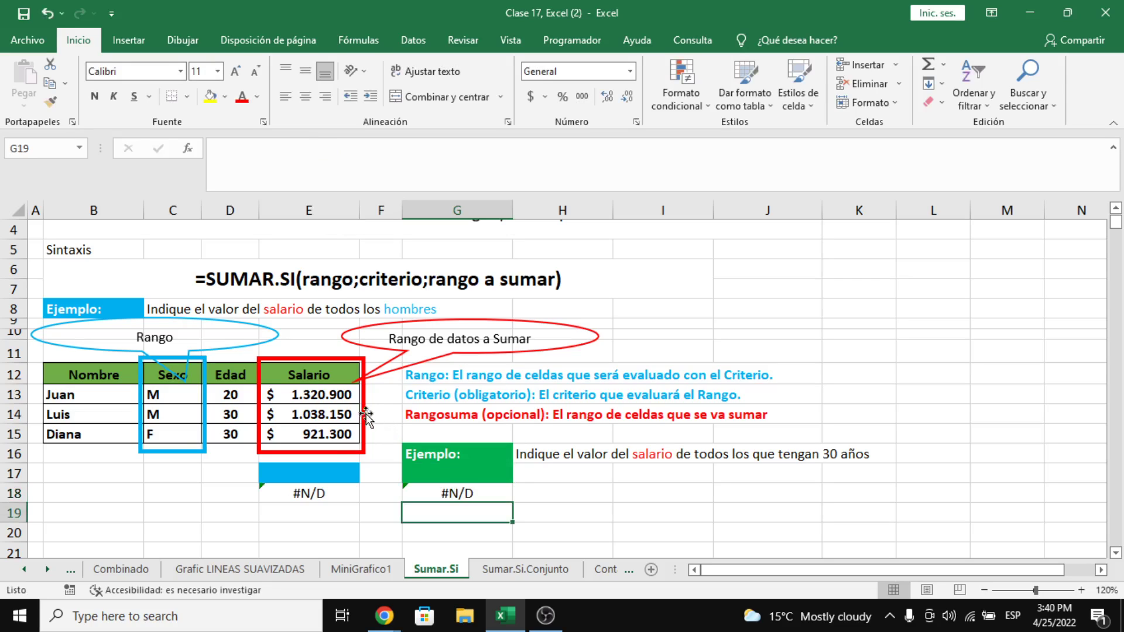
Add the two men's salaries, E13 and E14, in cell E19 with a plain addition formula.
drag(87, 393, 76, 432)
click(92, 434)
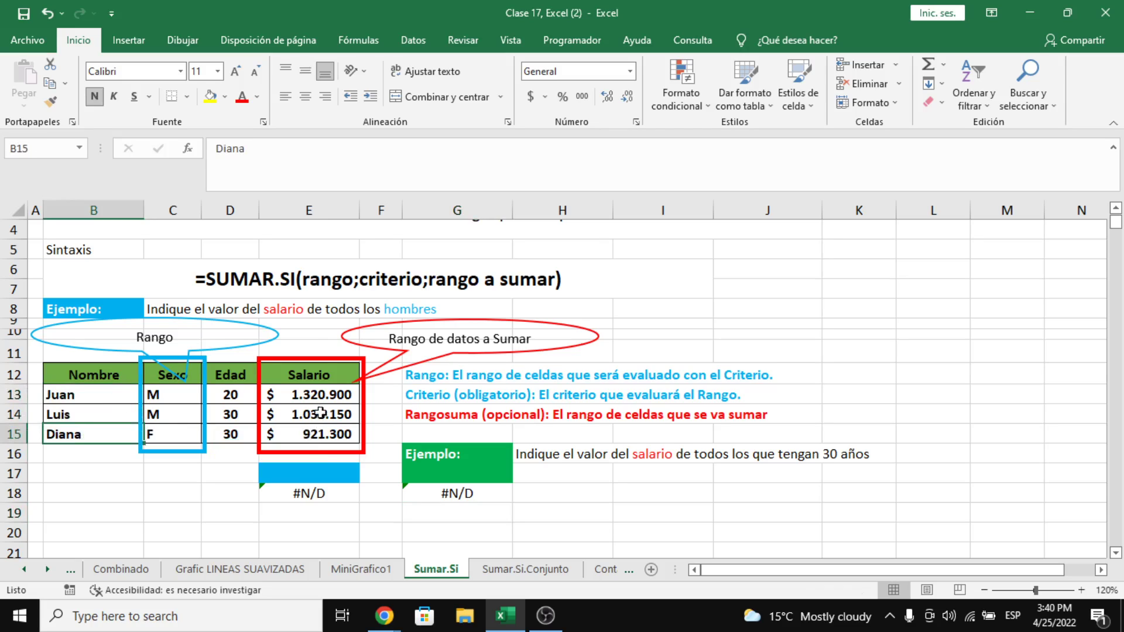
click(305, 513)
text(=)
key(Up)
key(Up)
key(Up)
key(Up)
key(Up)
key(Up)
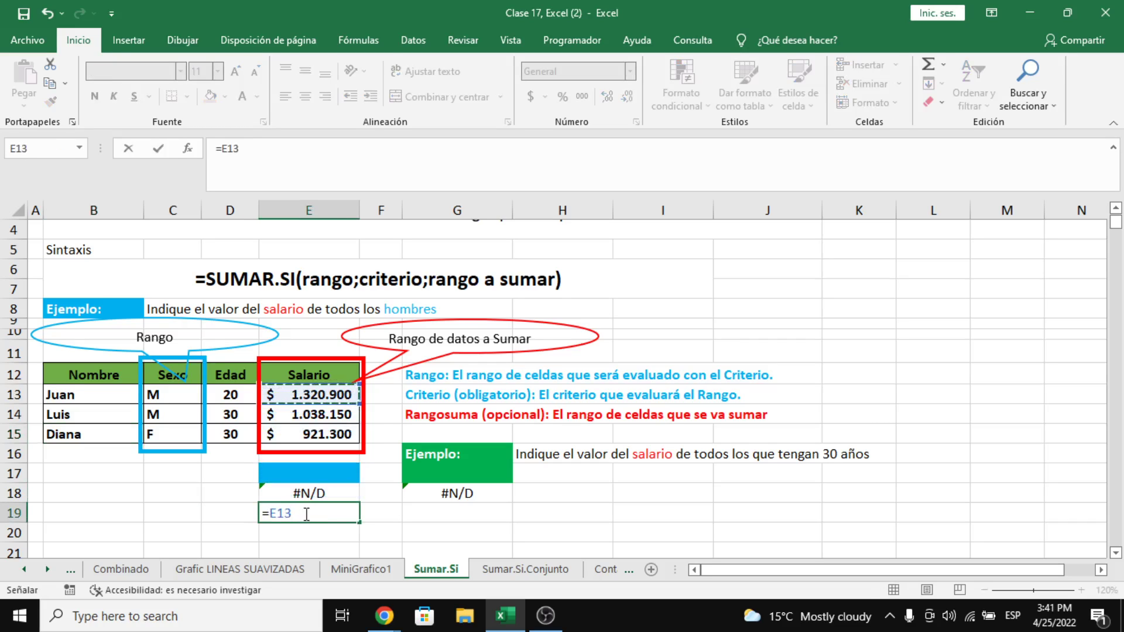
text(+)
key(Up)
key(Up)
key(Up)
key(Up)
key(Up)
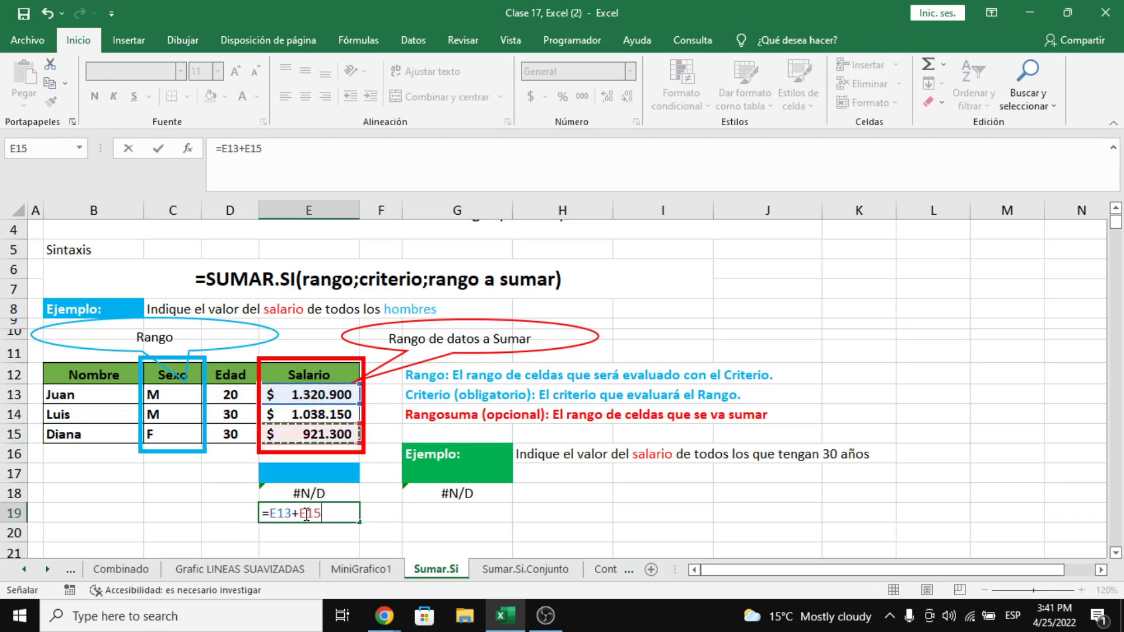
key(Return)
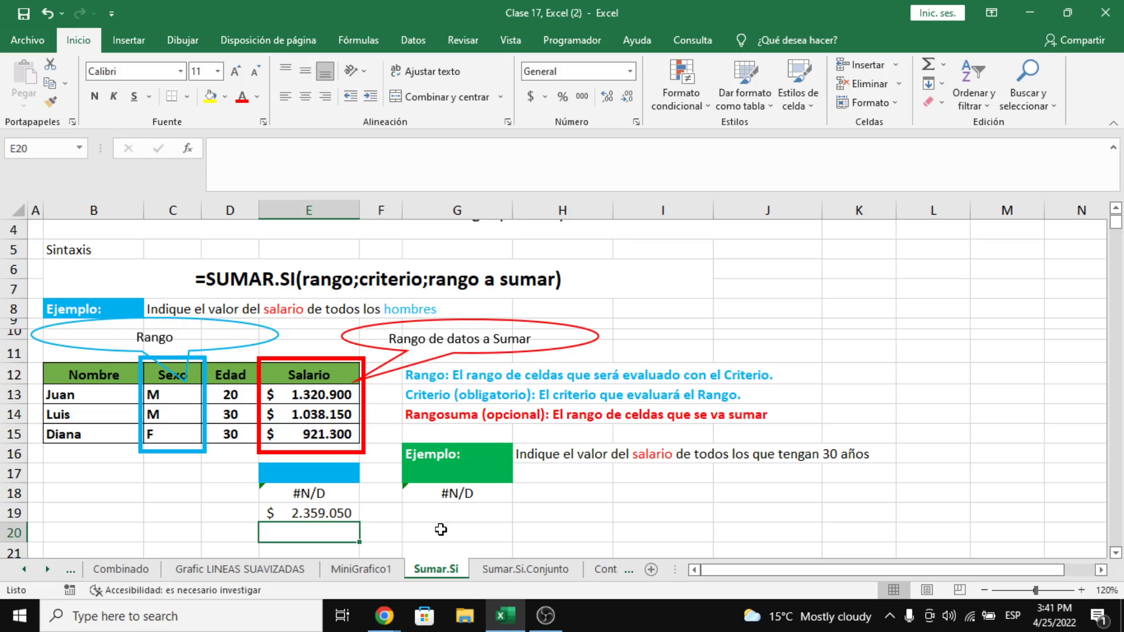
Total the men's salaries in E17 with =SUMAR.SI(C13:C15;"m";E13:E15).
key(Up)
key(Up)
key(Up)
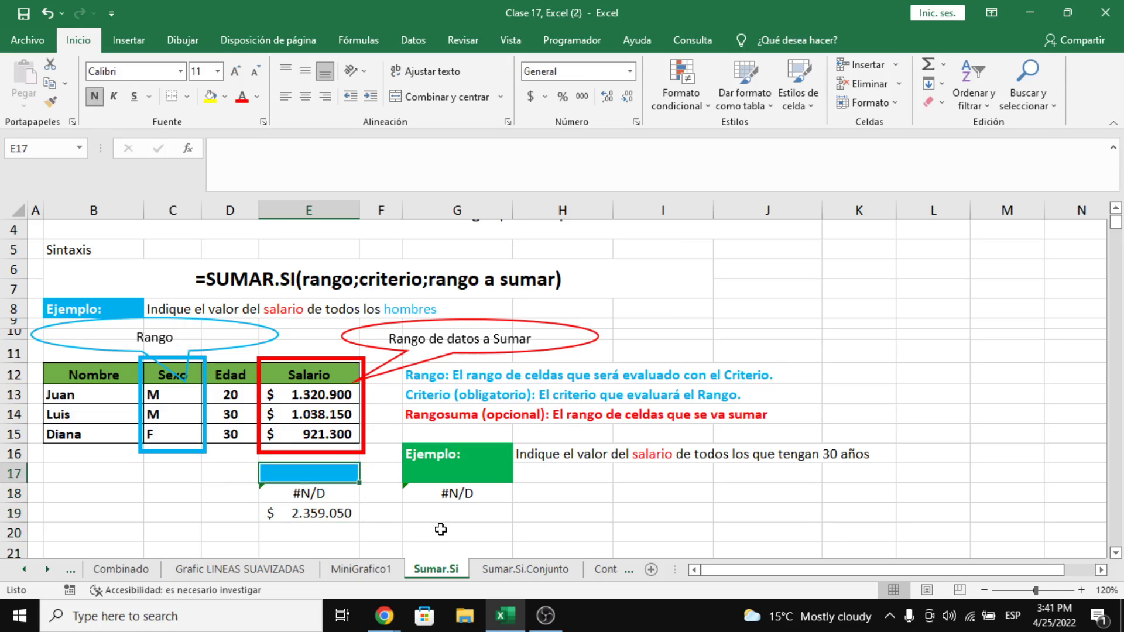
text(=sumar.s)
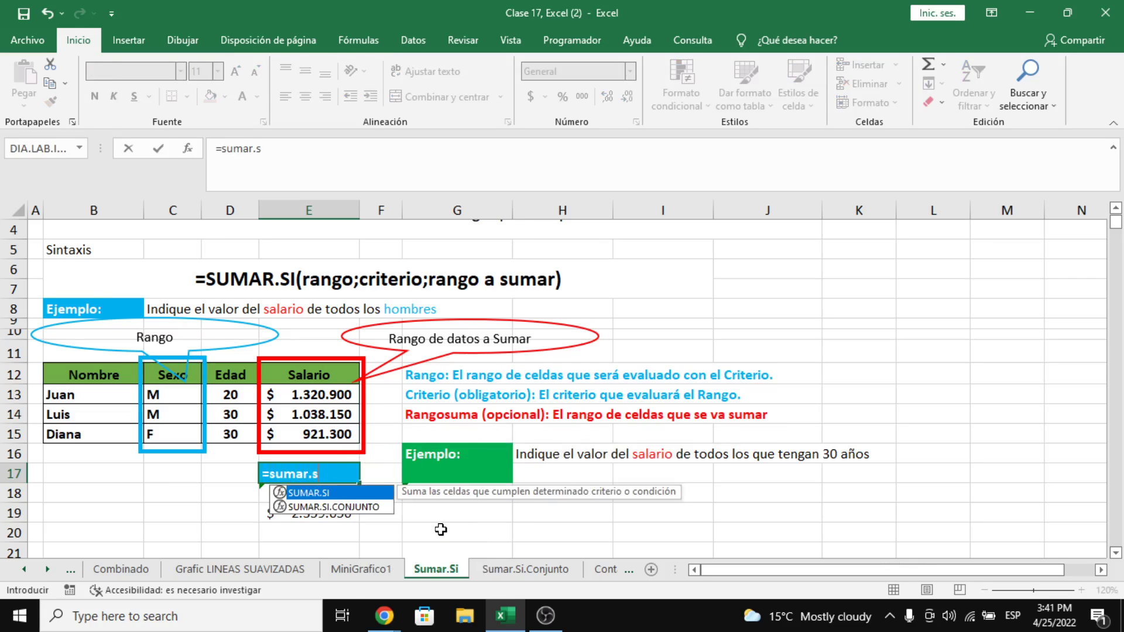
key(Tab)
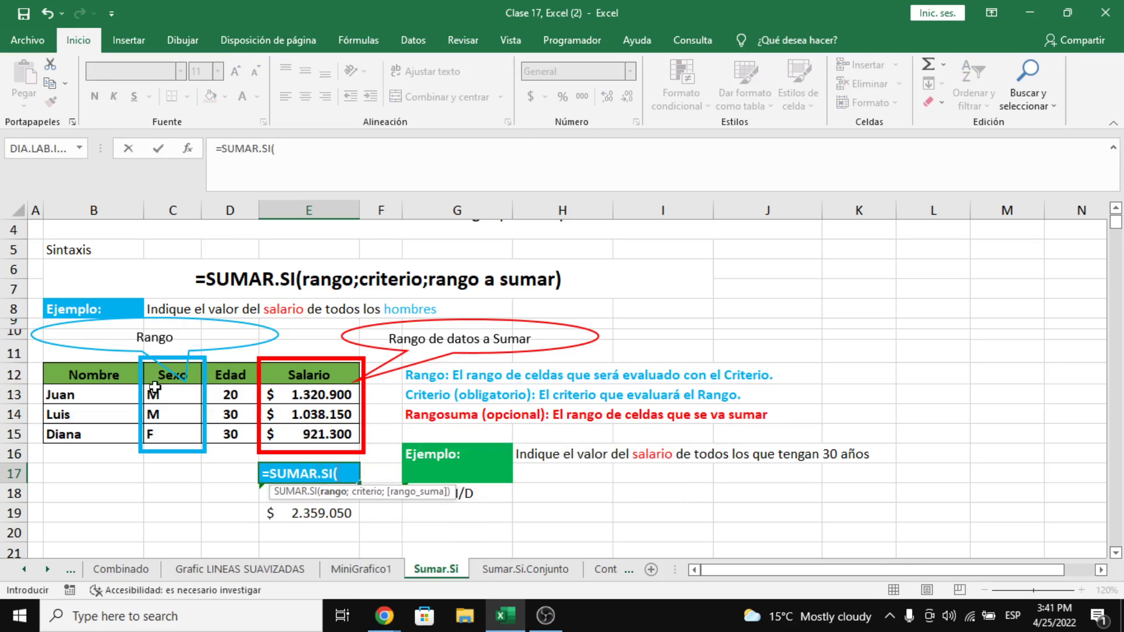
drag(155, 393, 157, 433)
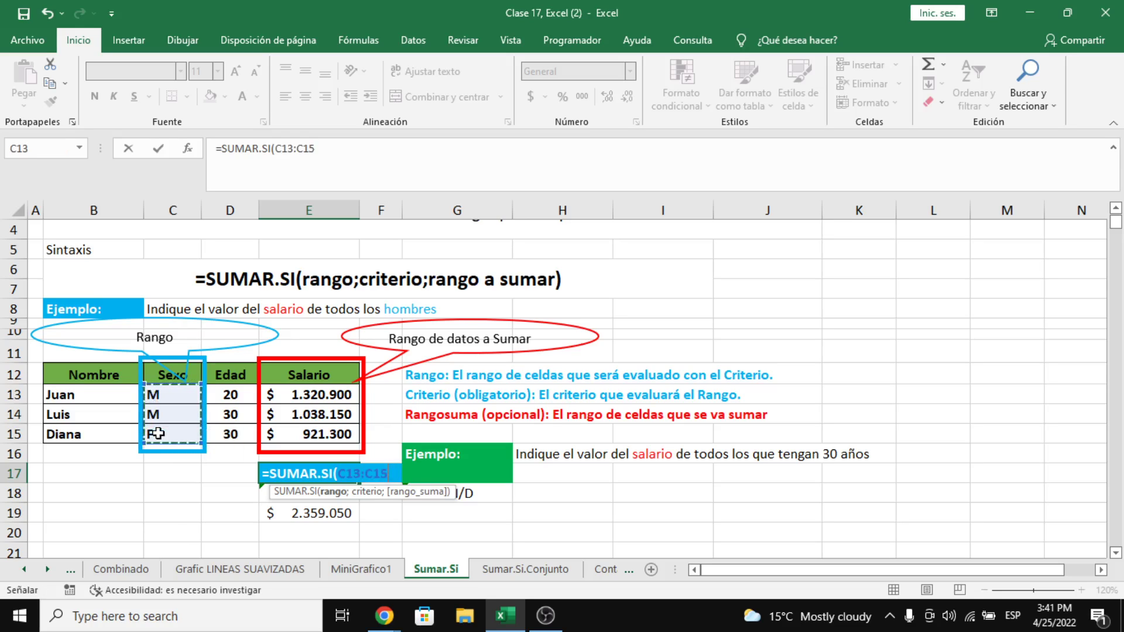
text(;)
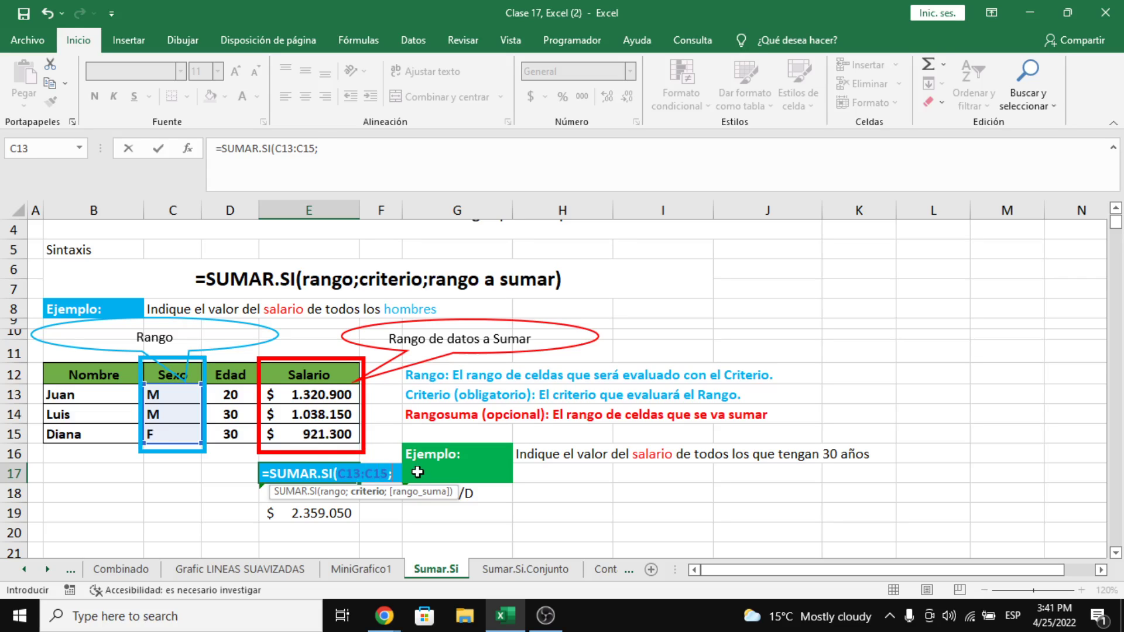
text(m)
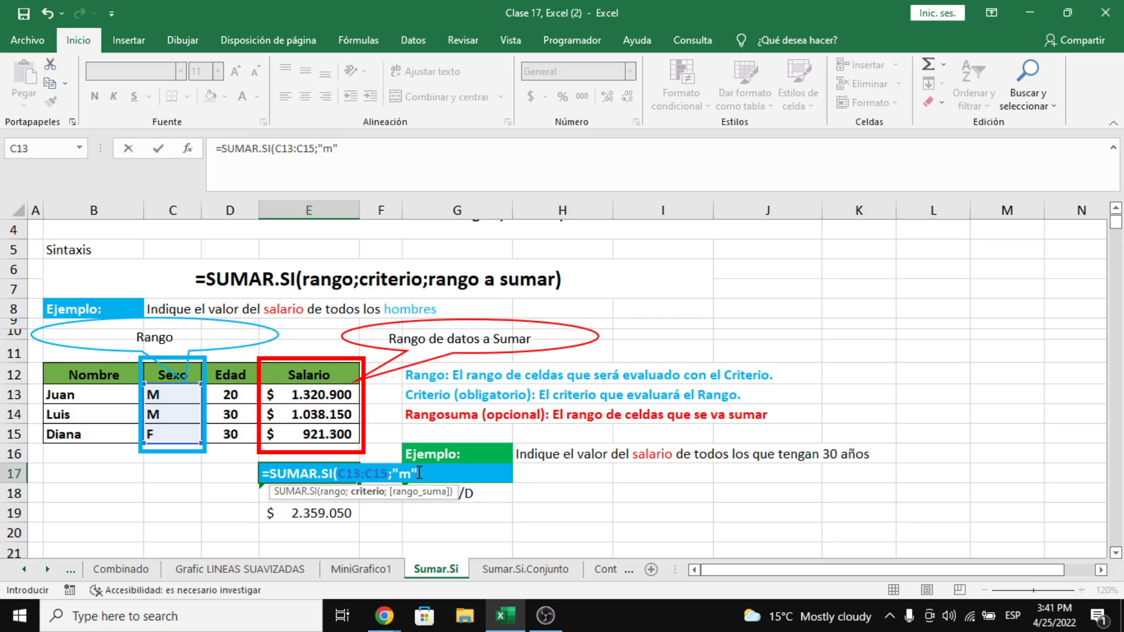
text(;)
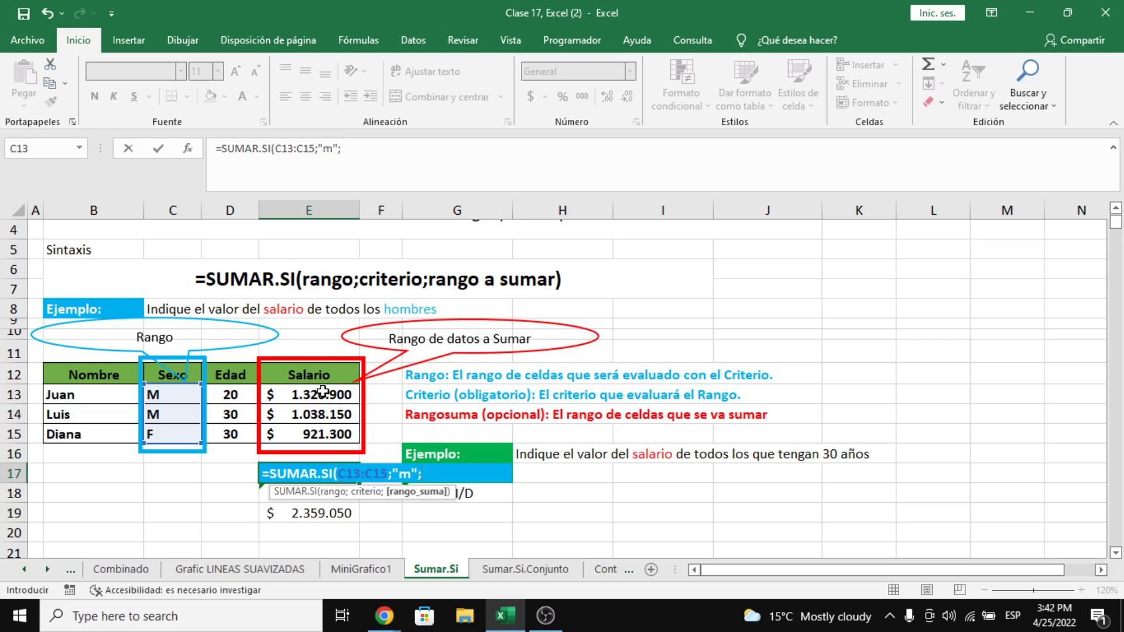
drag(322, 393, 330, 435)
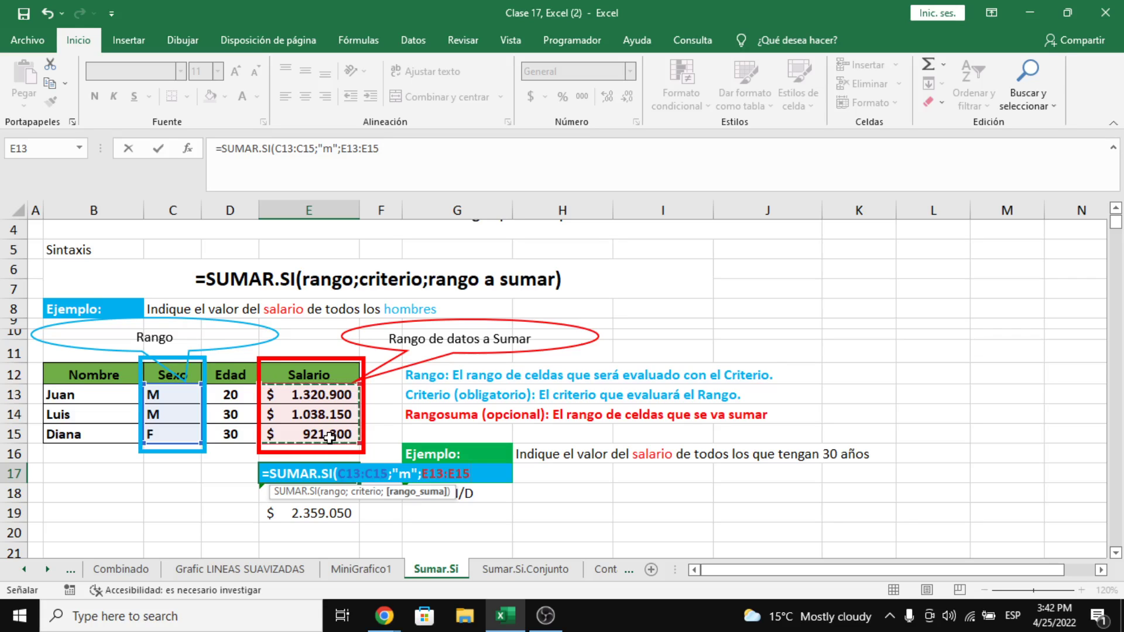
key(Return)
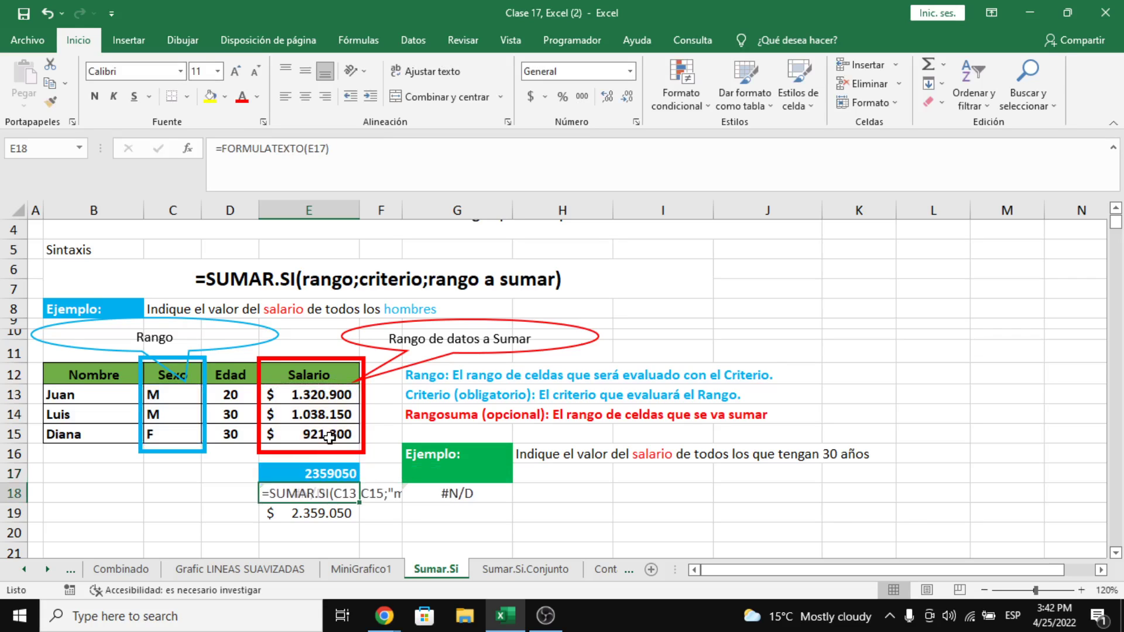
Format the men's salary total in E17 as accounting currency without decimals.
key(Up)
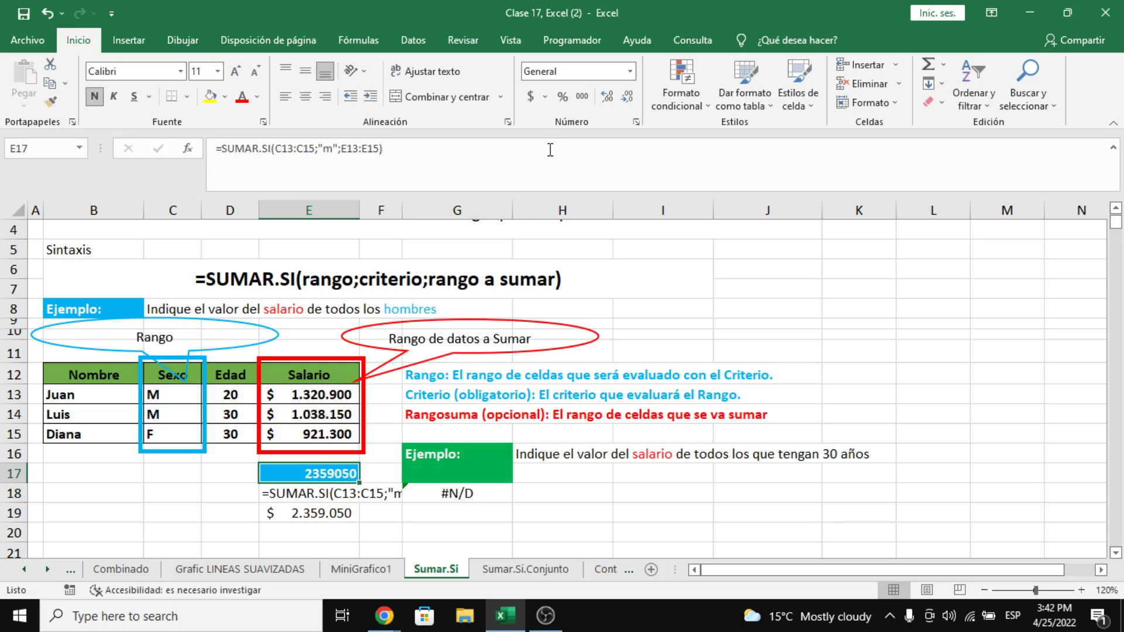
click(531, 98)
click(627, 97)
click(628, 97)
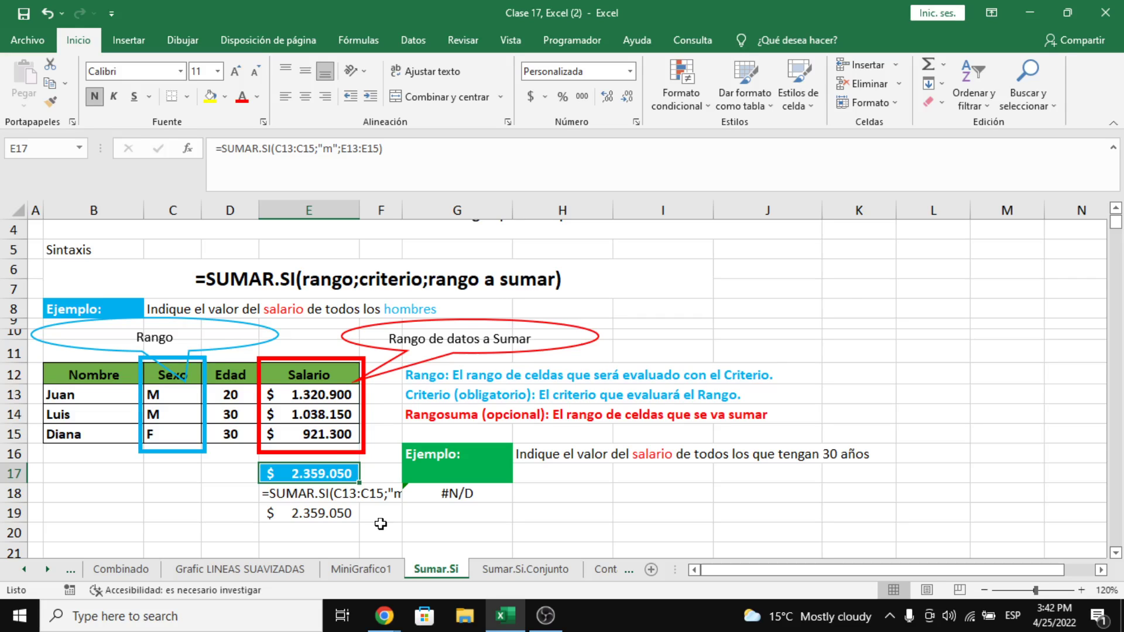
key(alt+Tab)
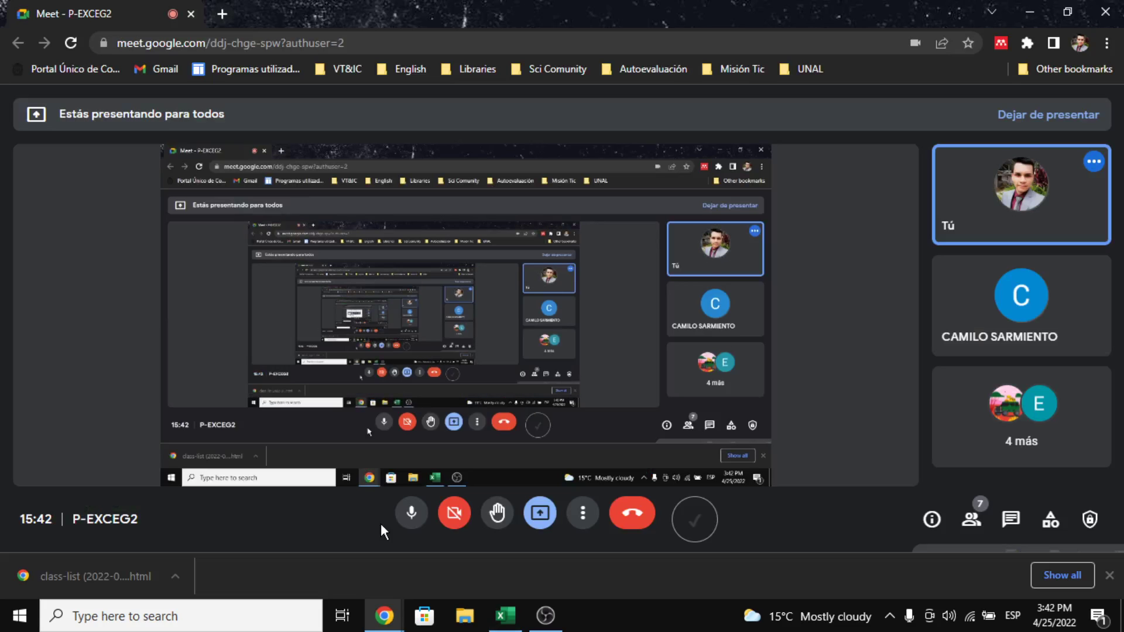
key(alt+Tab)
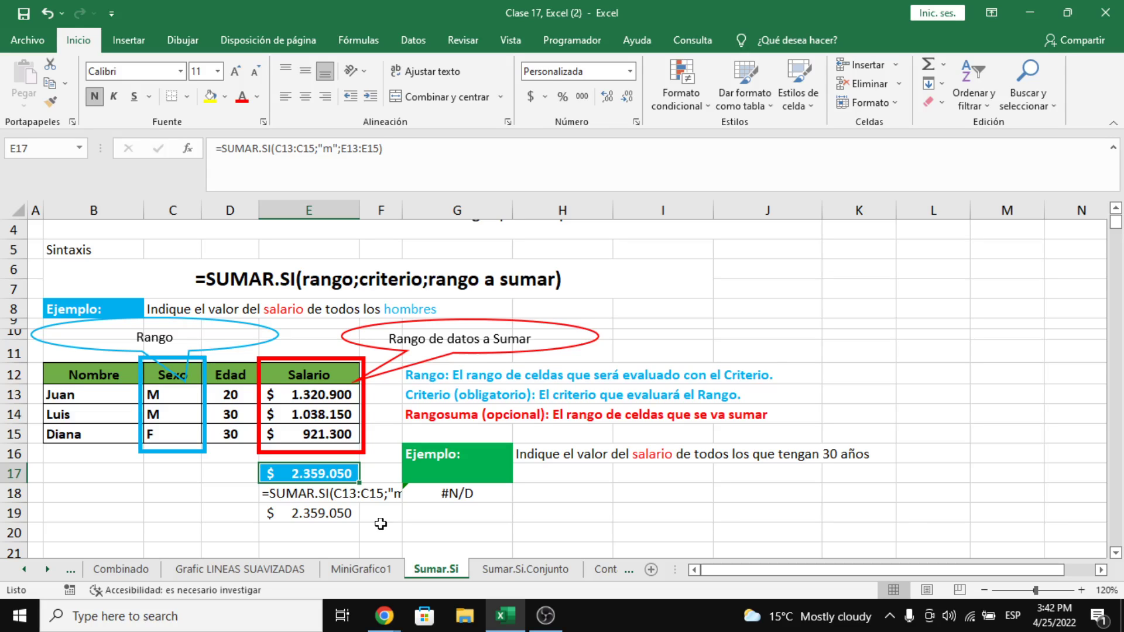
Widen column F to fit the formula text from E18, and total the salaries for age 30 in G17 with =SUMAR.SI(D13:D15;30;E13:E15).
drag(402, 209, 479, 204)
click(537, 474)
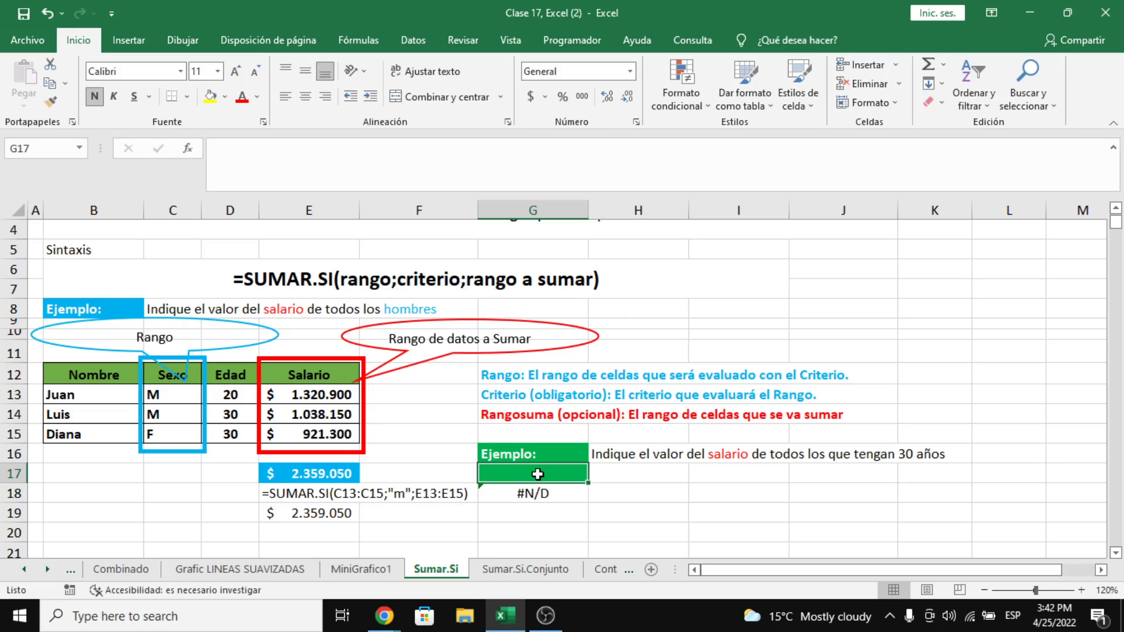
text(=sumar)
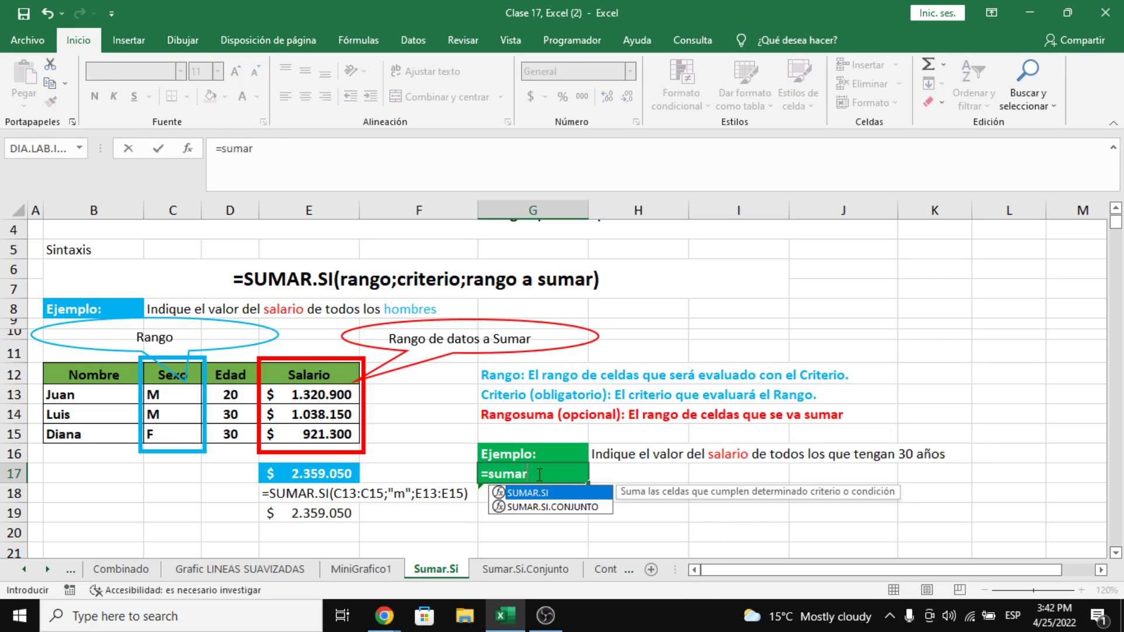
key(Tab)
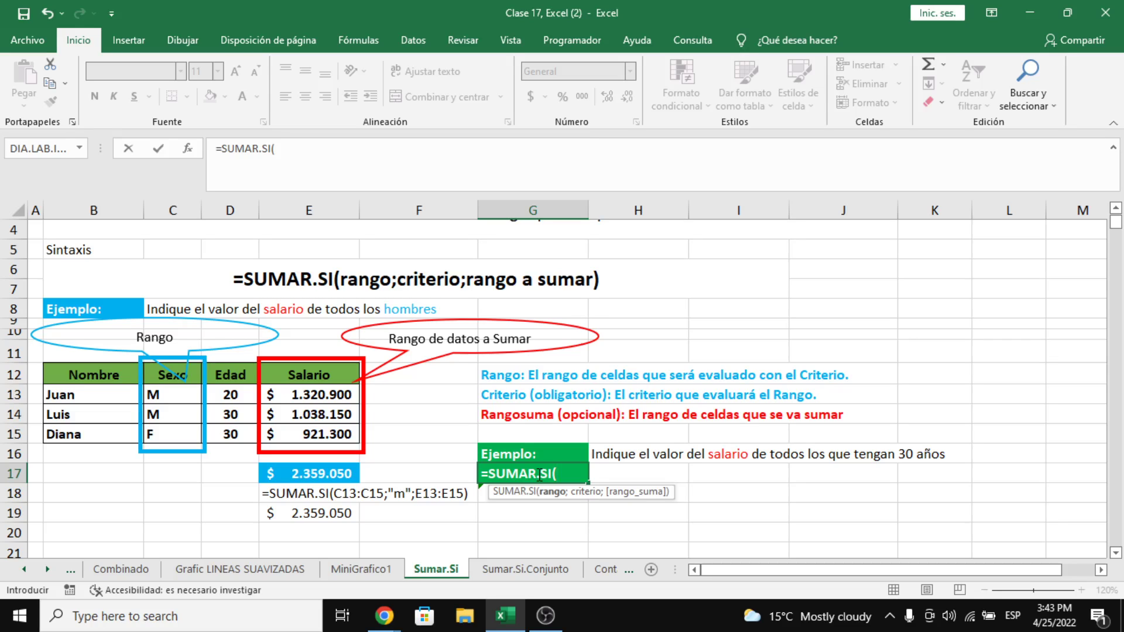
drag(231, 395, 235, 432)
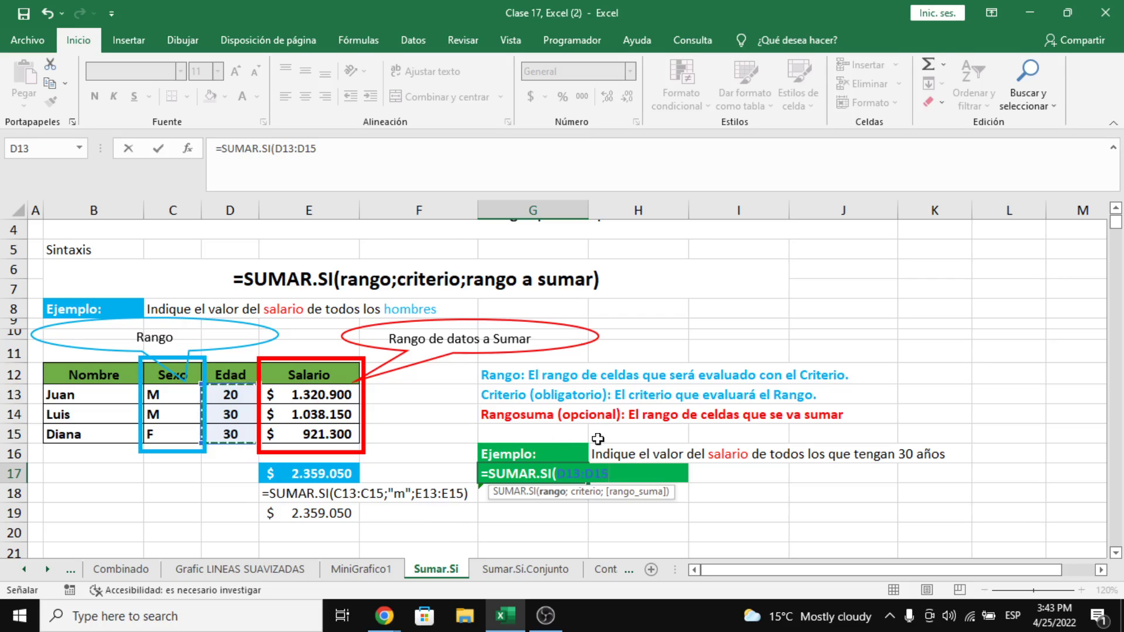
text(;)
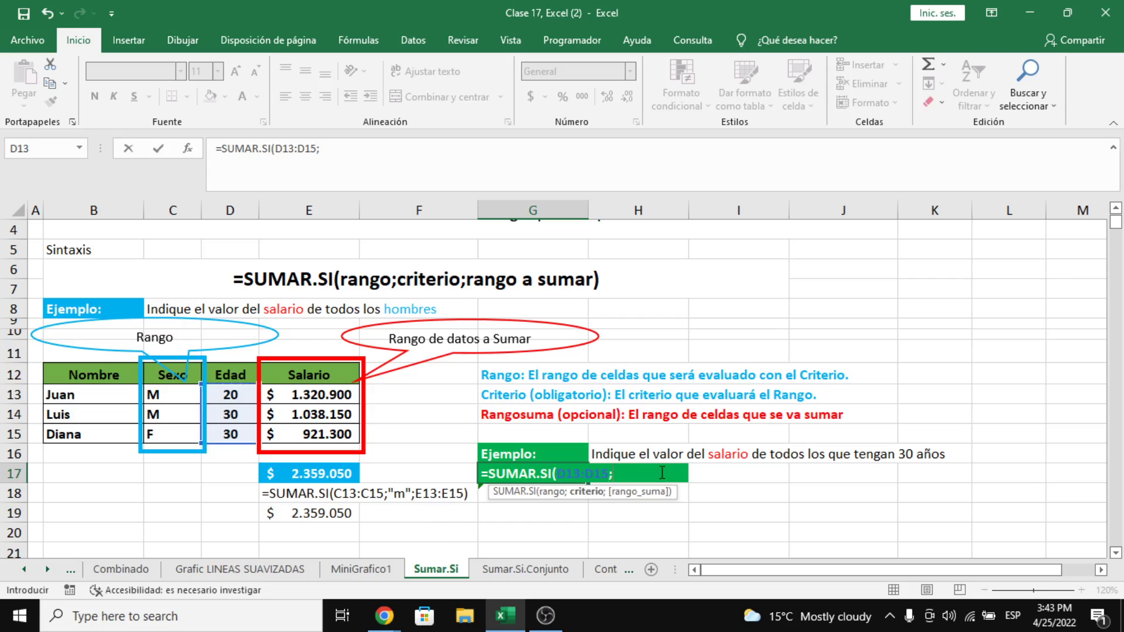
text(30)
text(;)
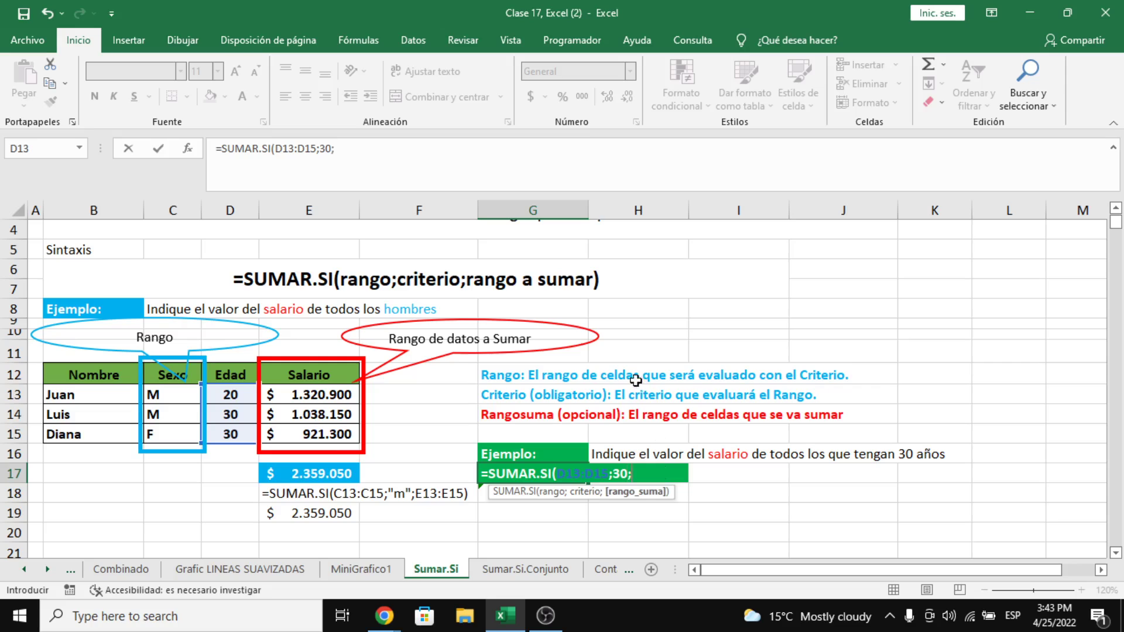
drag(326, 395, 328, 436)
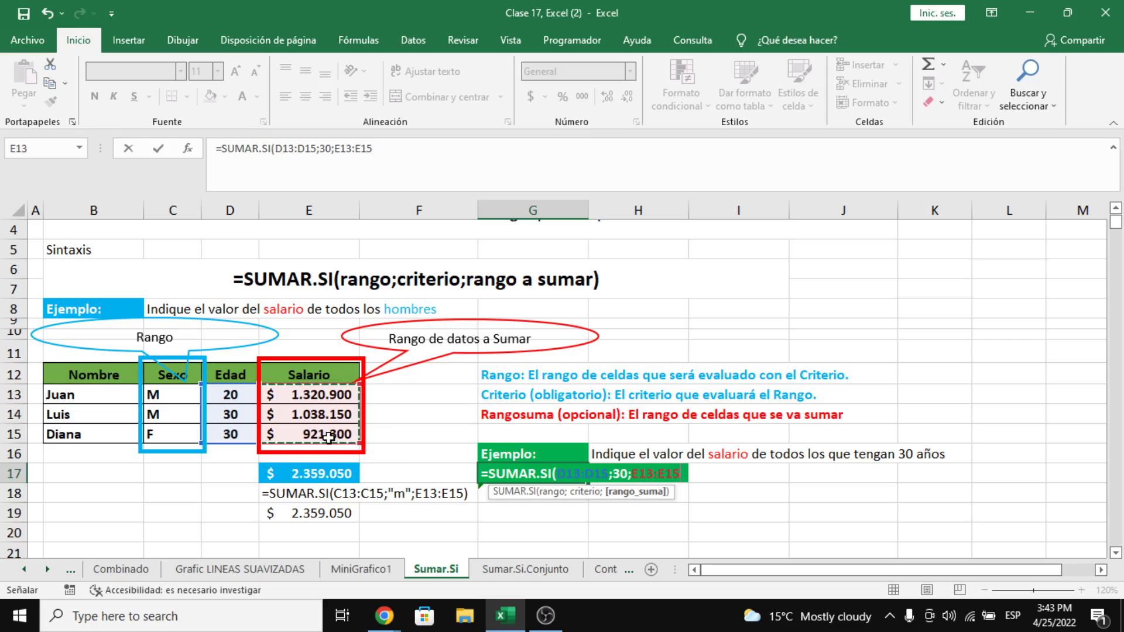
key(Return)
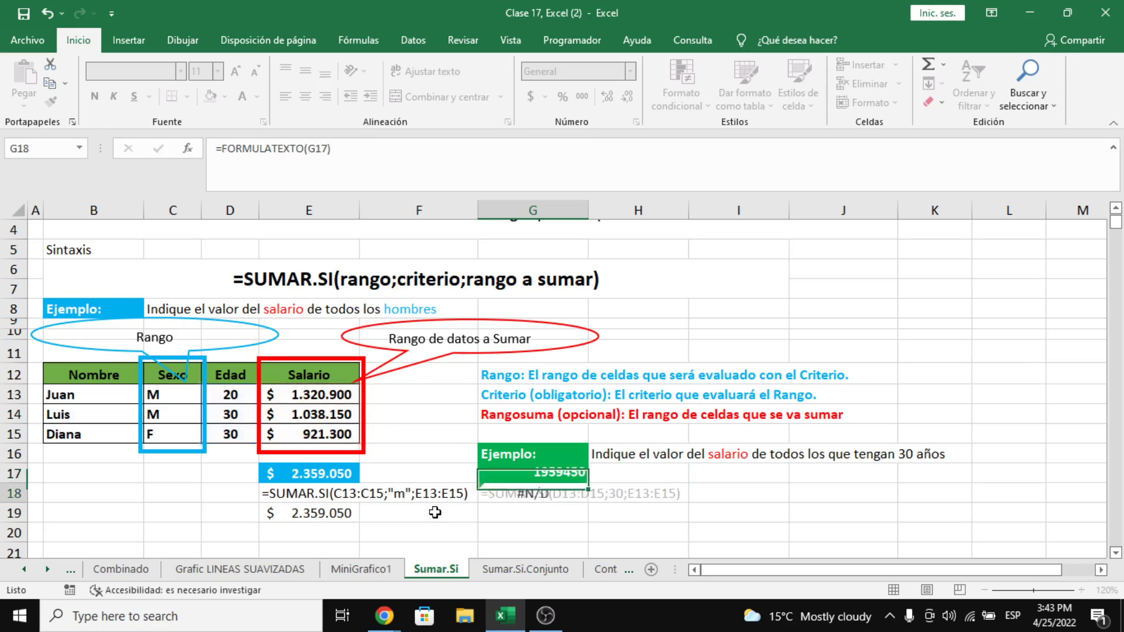
Format the age-30 salary total in G17 as accounting currency without decimals.
click(524, 477)
click(531, 97)
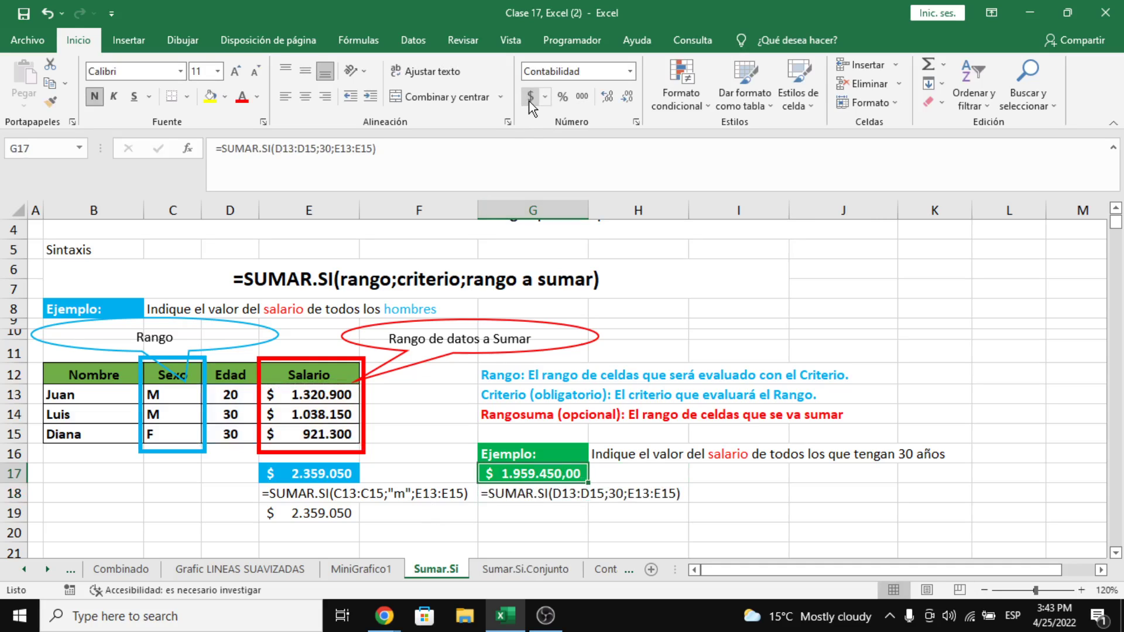
click(624, 102)
click(623, 102)
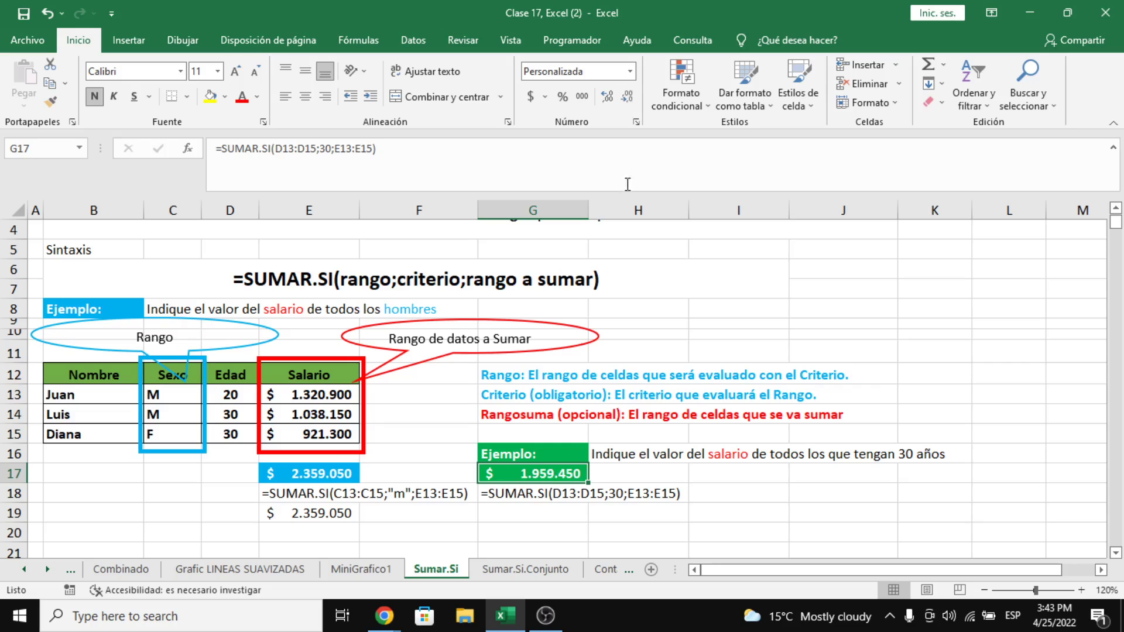
Cross-check the age-30 salary total by adding the two matching salaries in G19 with =E14+E15.
click(526, 509)
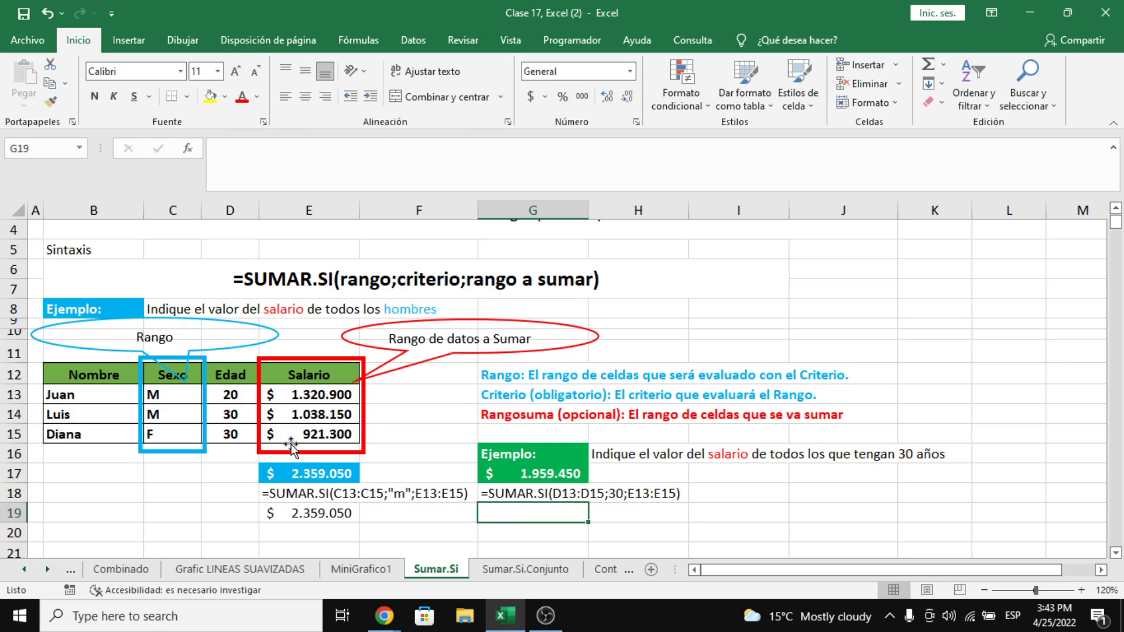
click(89, 419)
click(94, 432)
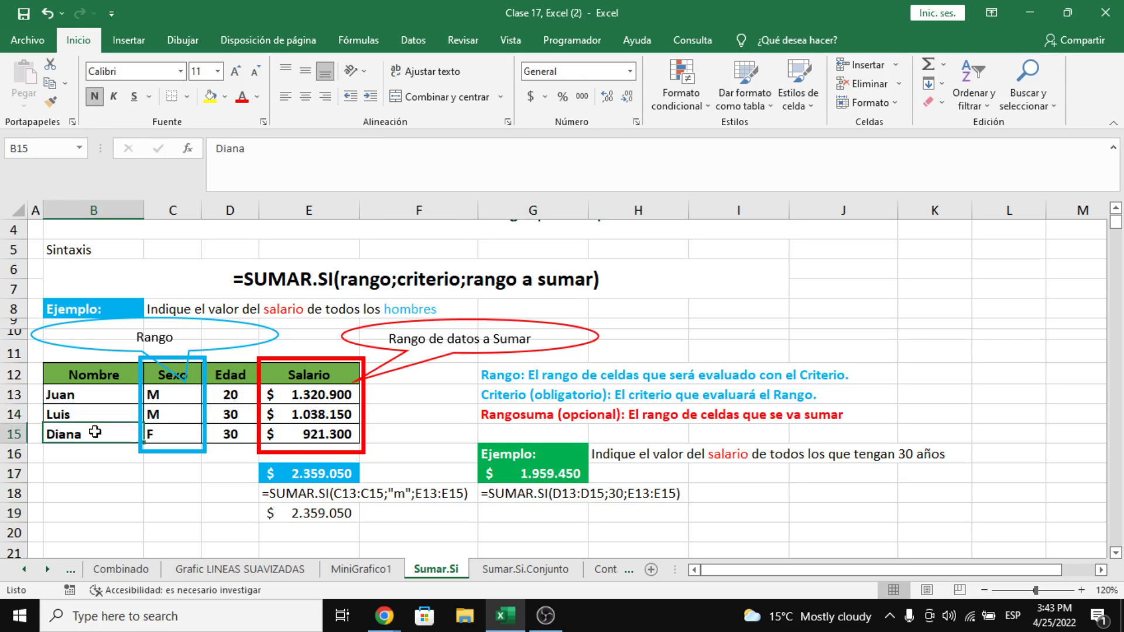
click(525, 519)
text(=)
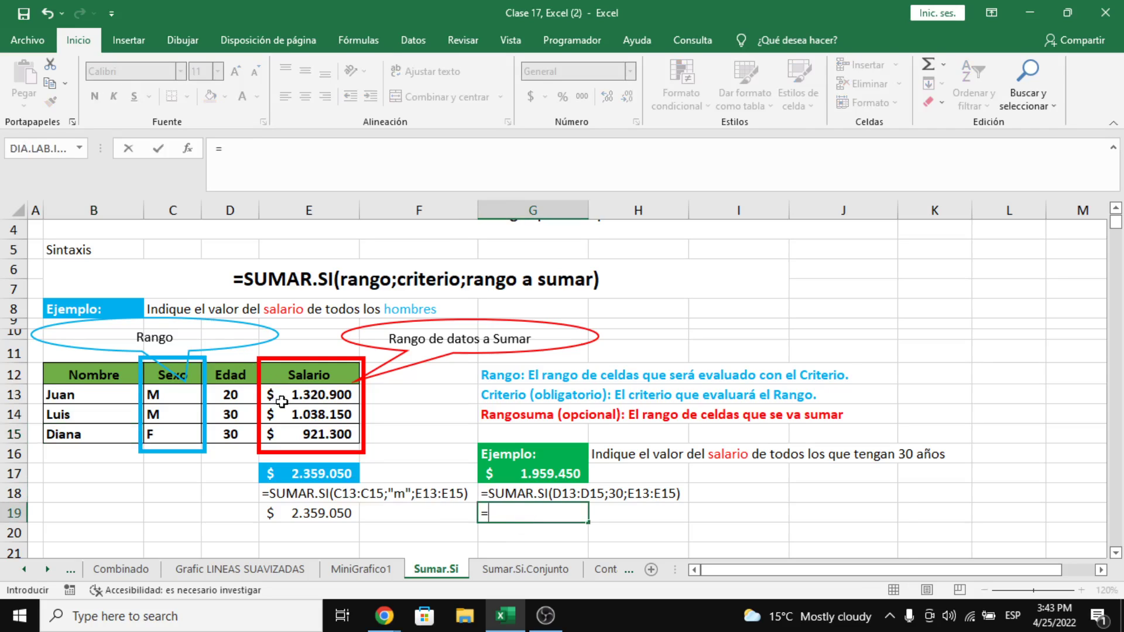
click(297, 413)
text(+)
click(309, 434)
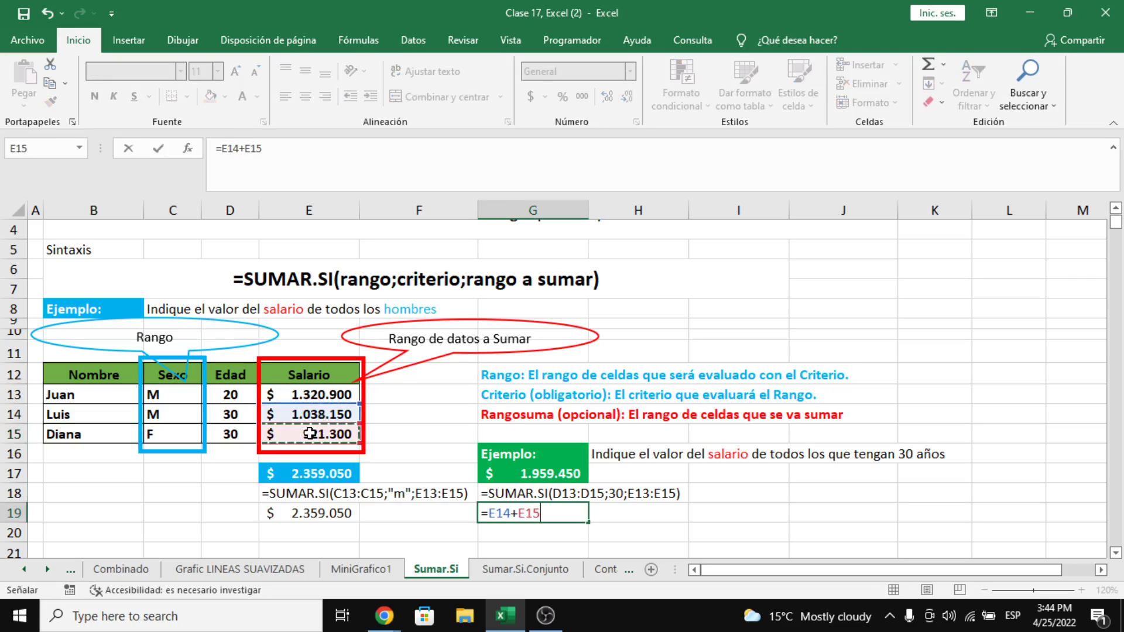
key(Return)
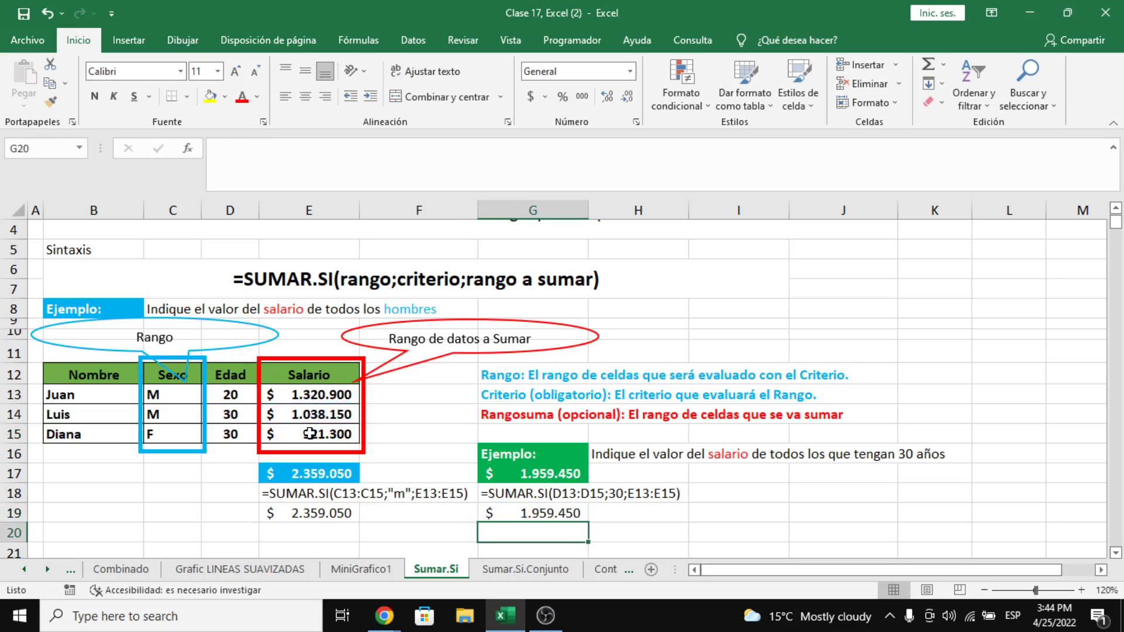
click(551, 513)
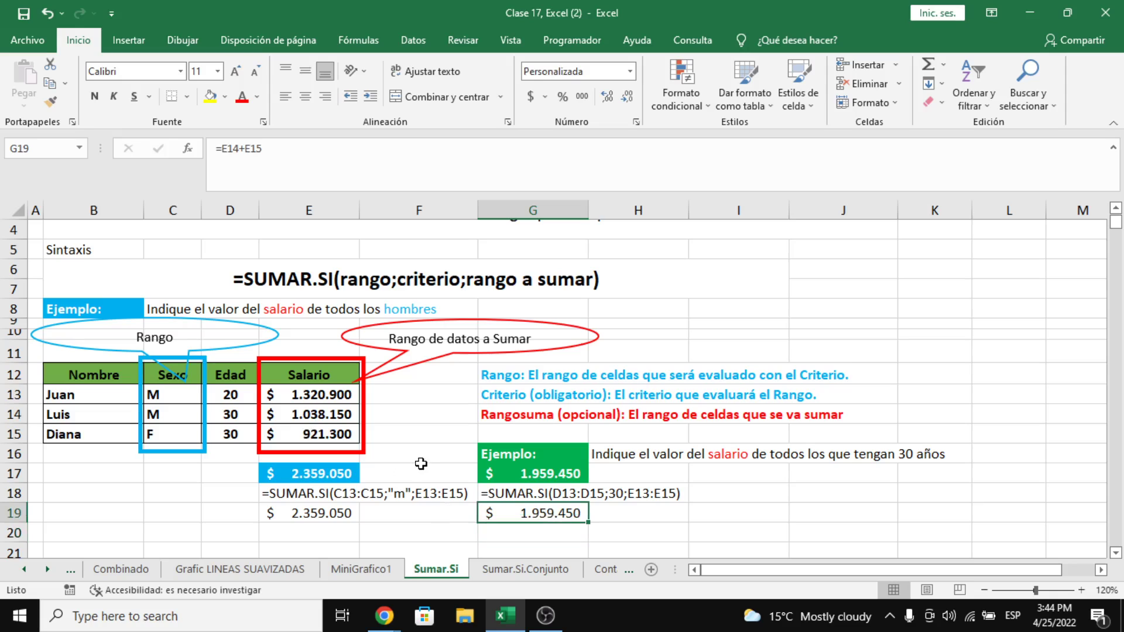
Total the salaries above one million in E21 with =SUMAR.SI(E13:E15;">1000000").
scroll(344, 485, up, 1)
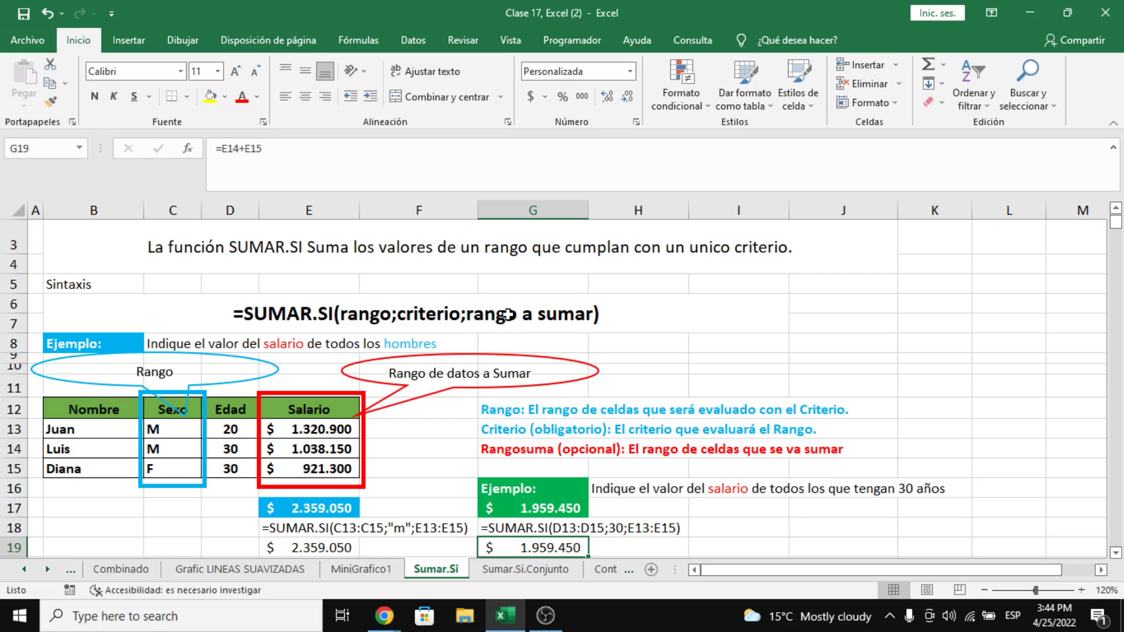
scroll(489, 312, down, 1)
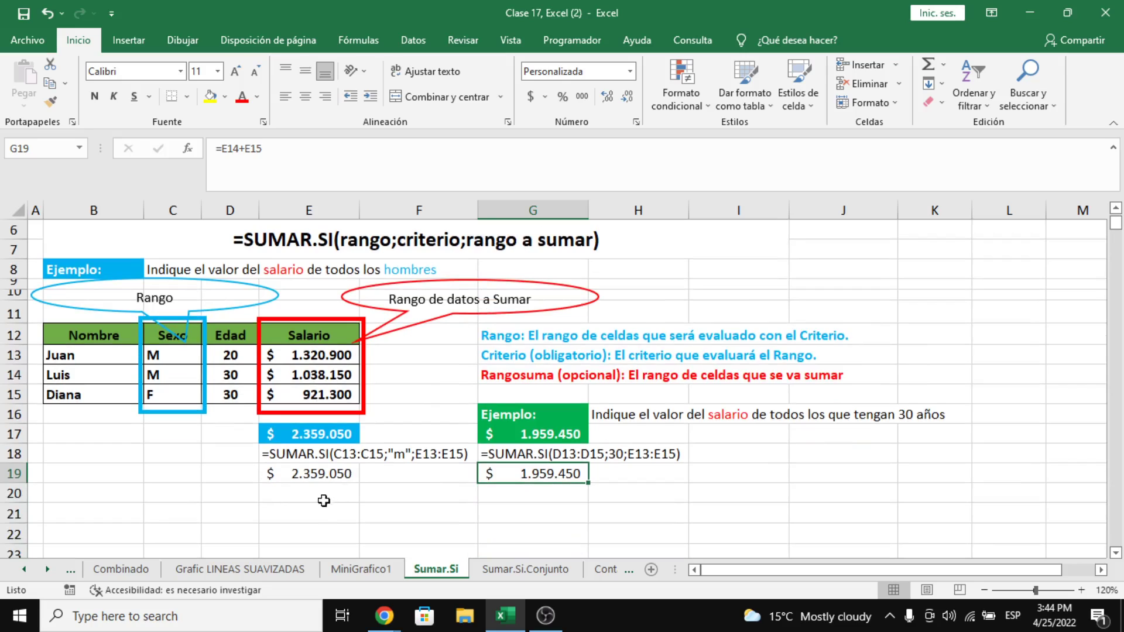
click(307, 511)
text(=sumar)
key(Tab)
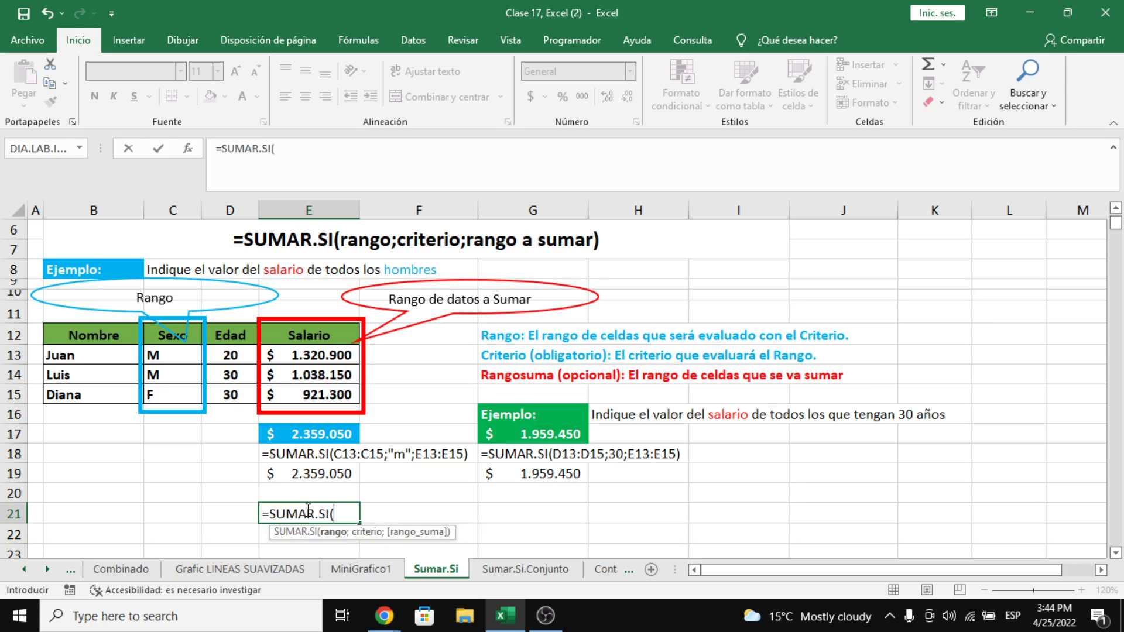
drag(314, 353, 321, 393)
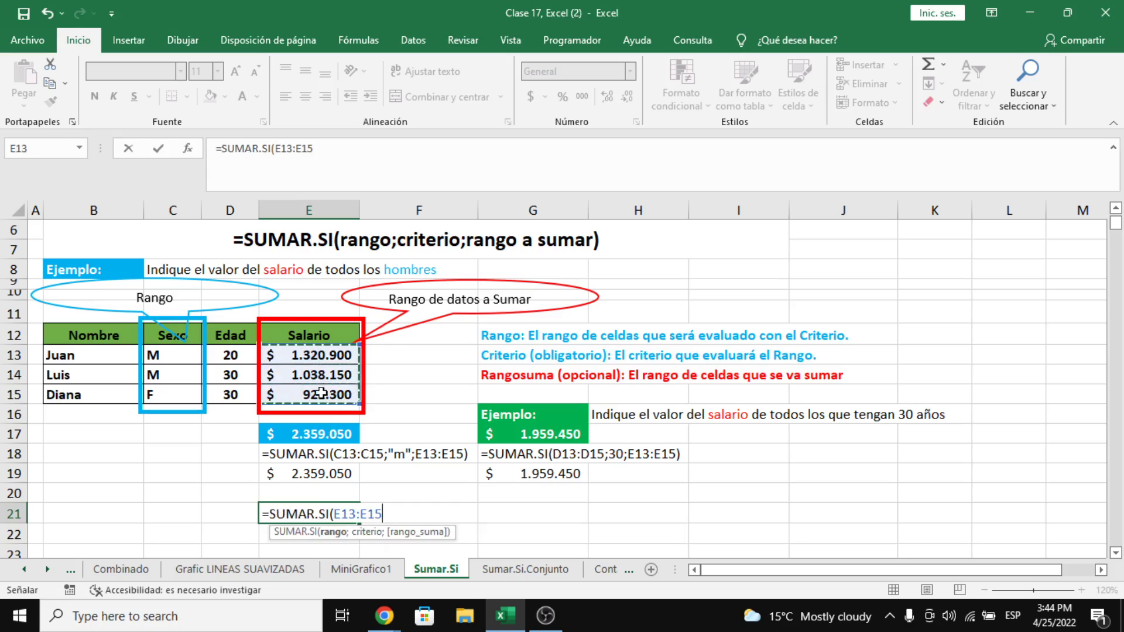
text(;)
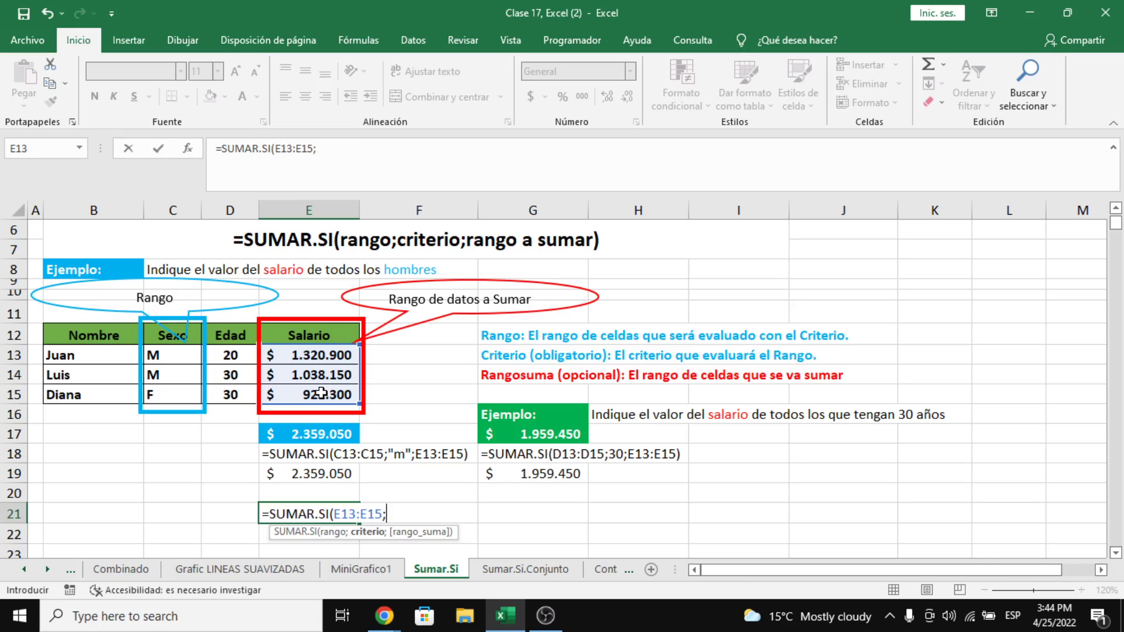
text(">1000000)
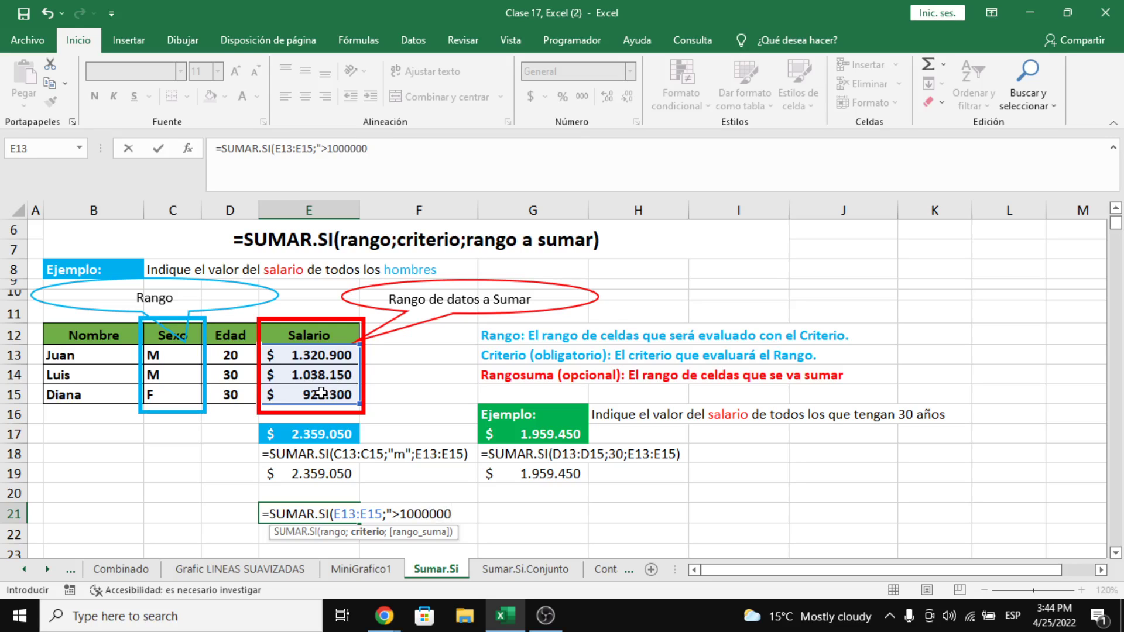
text("))
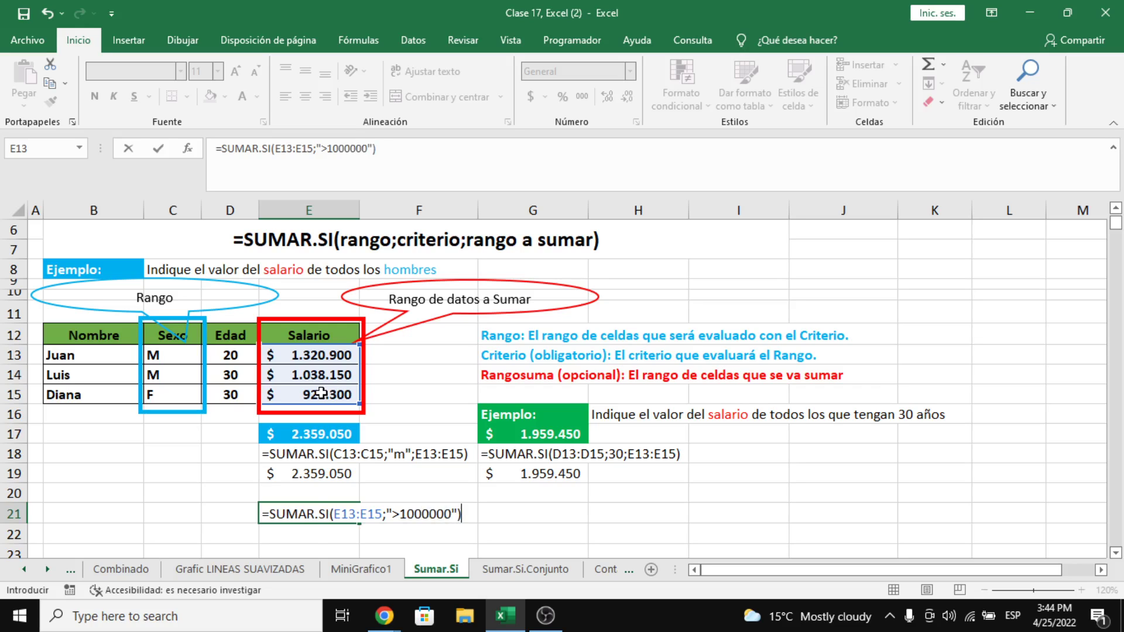
key(Return)
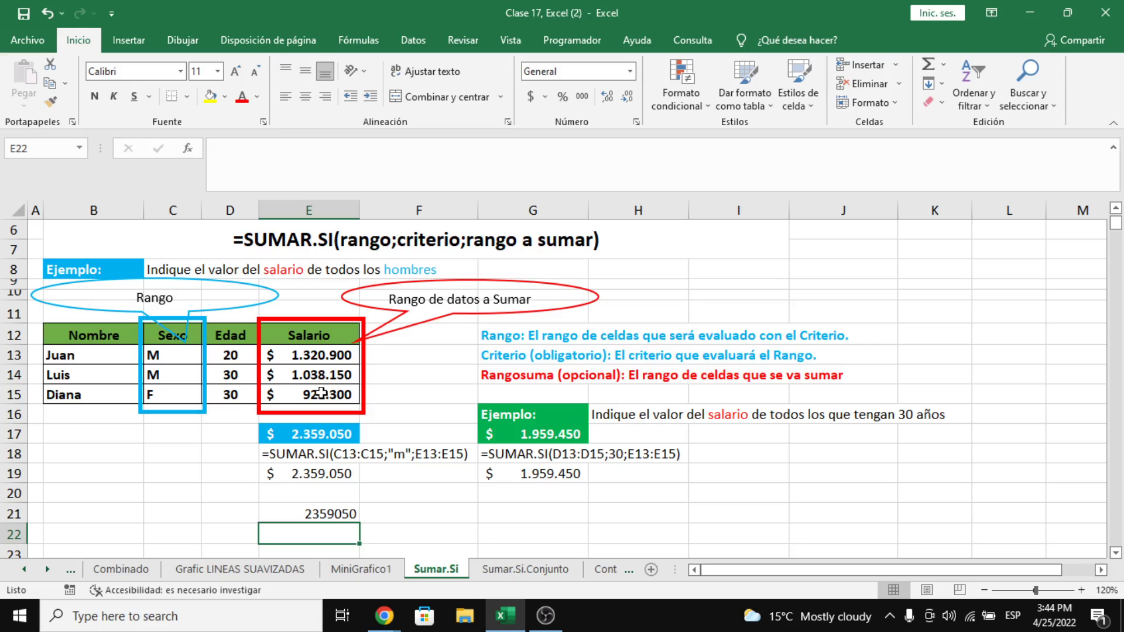
Examine the range and criterion arguments of the SUMAR.SI formula in E21 against the Sexo and Salario columns.
click(316, 511)
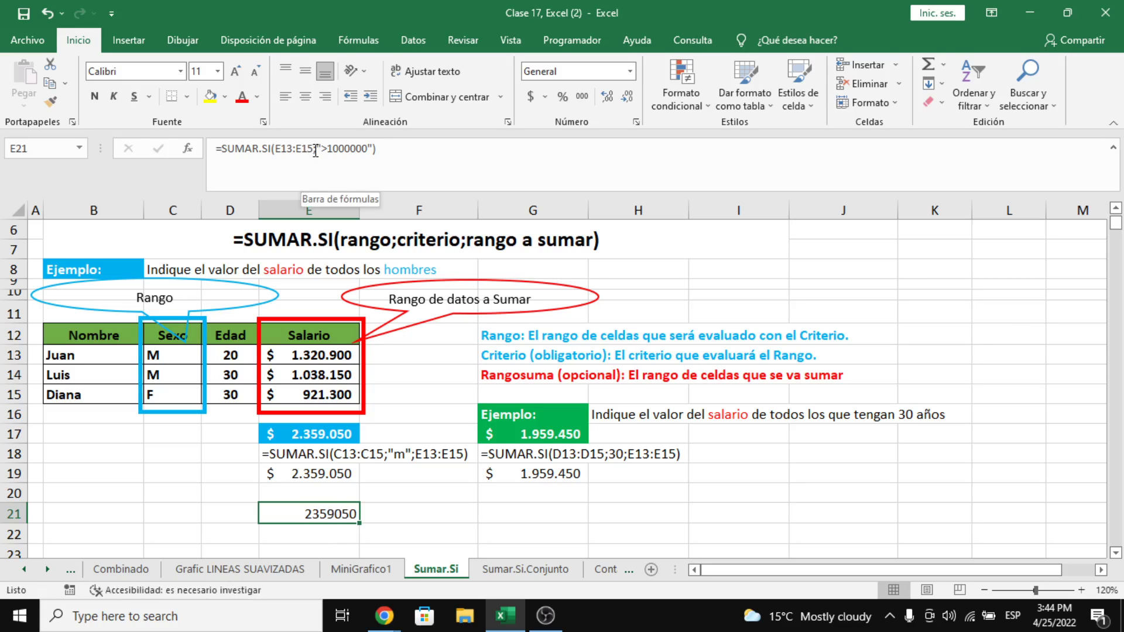
drag(314, 150, 278, 150)
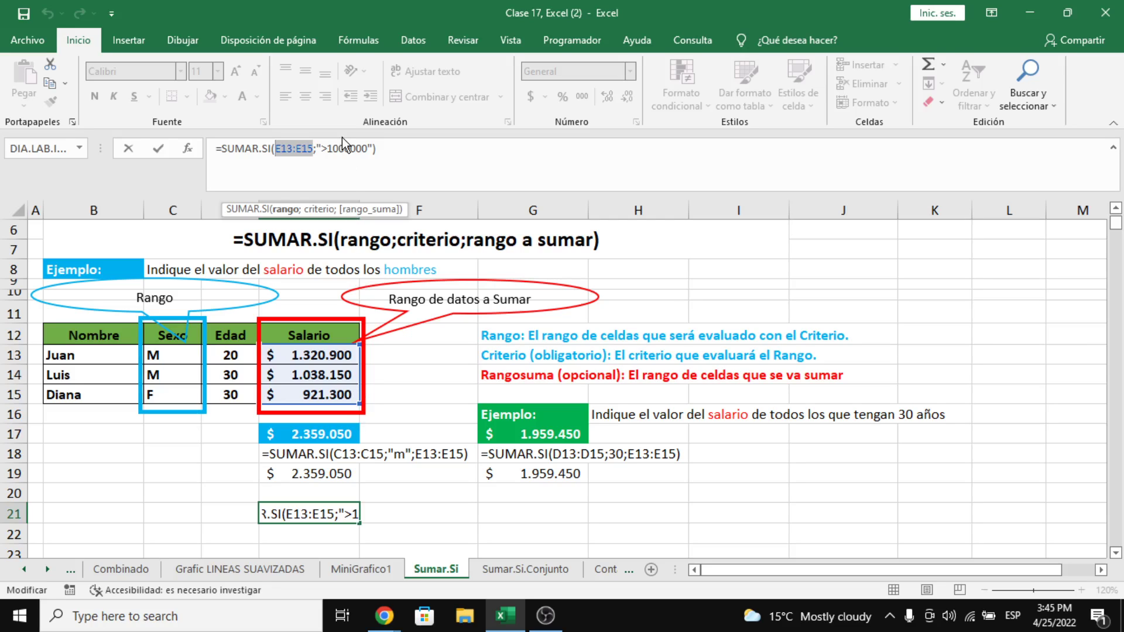
drag(316, 150, 275, 146)
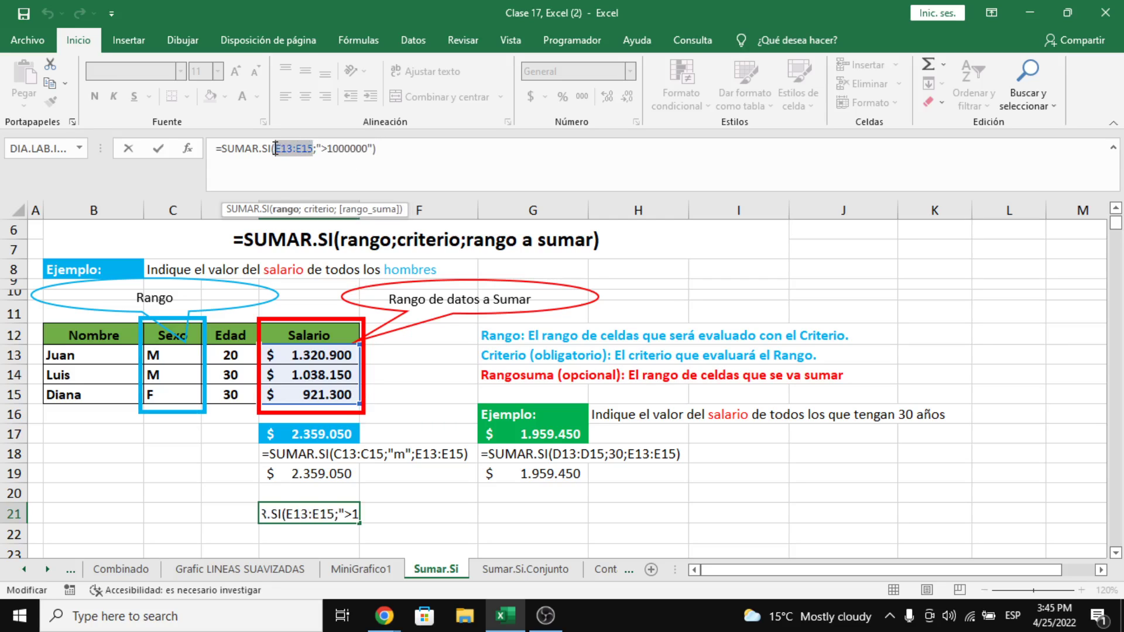
click(214, 489)
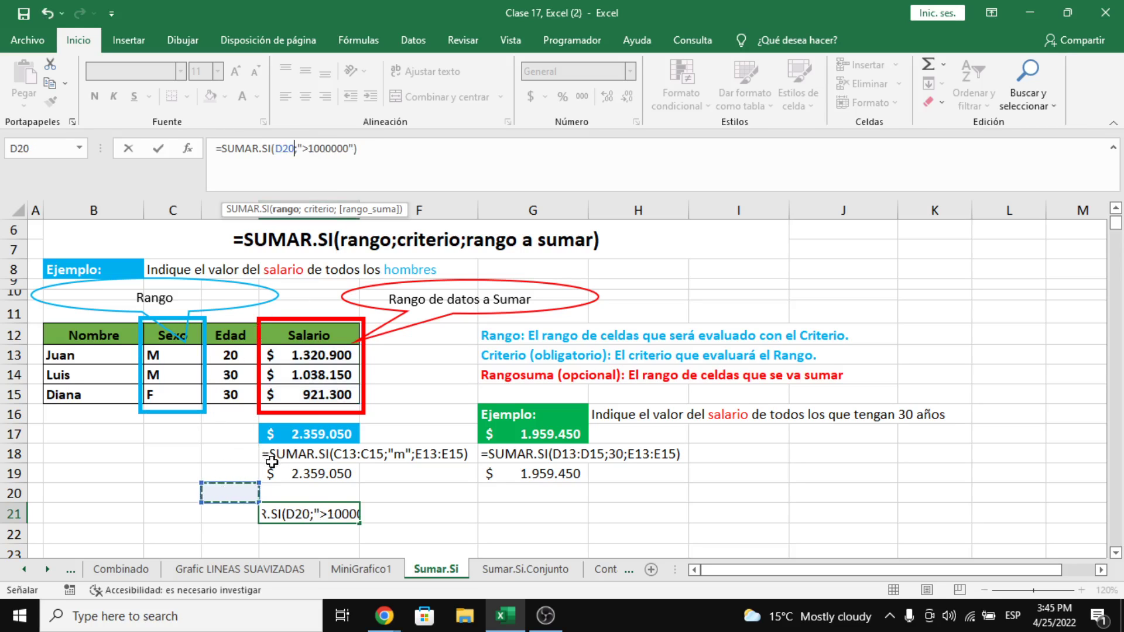
key(Escape)
click(319, 351)
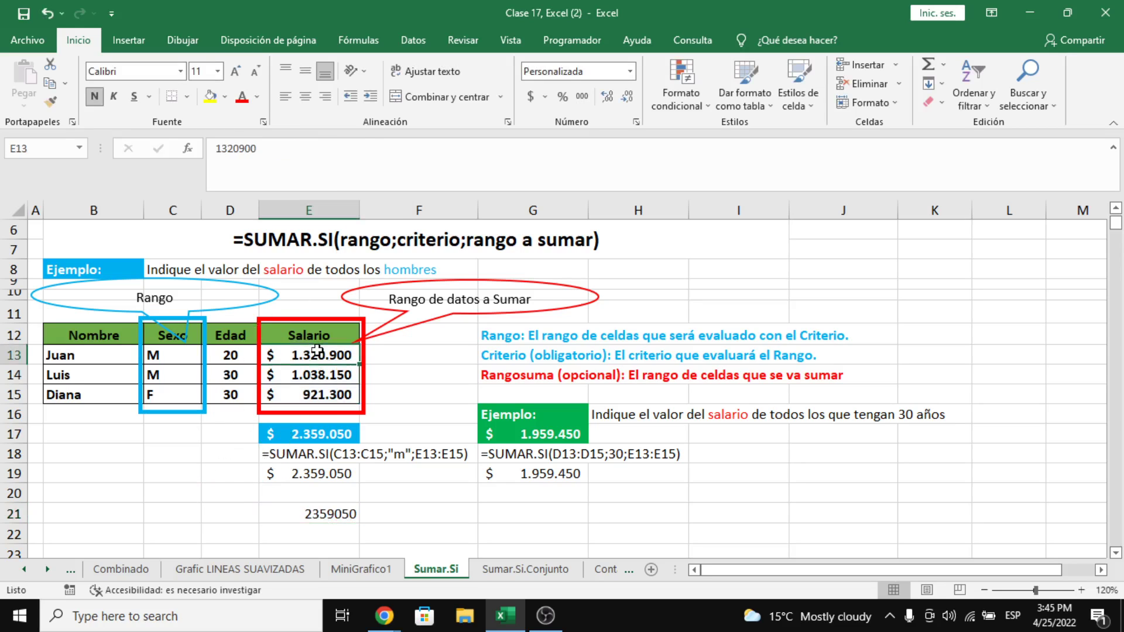
click(188, 355)
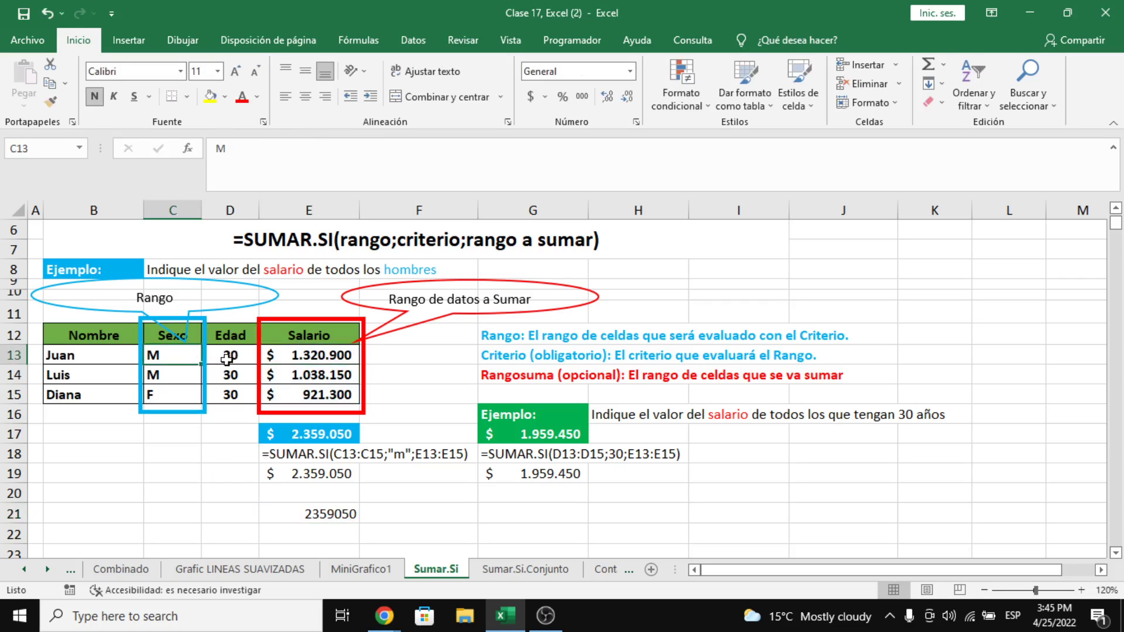
drag(185, 358, 184, 388)
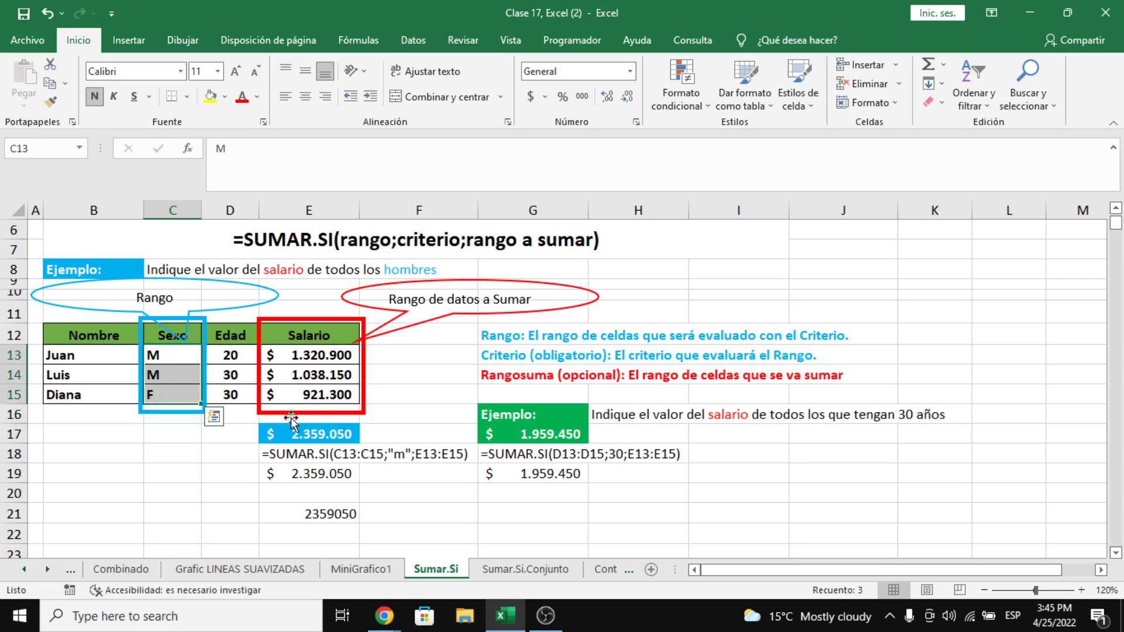
click(336, 515)
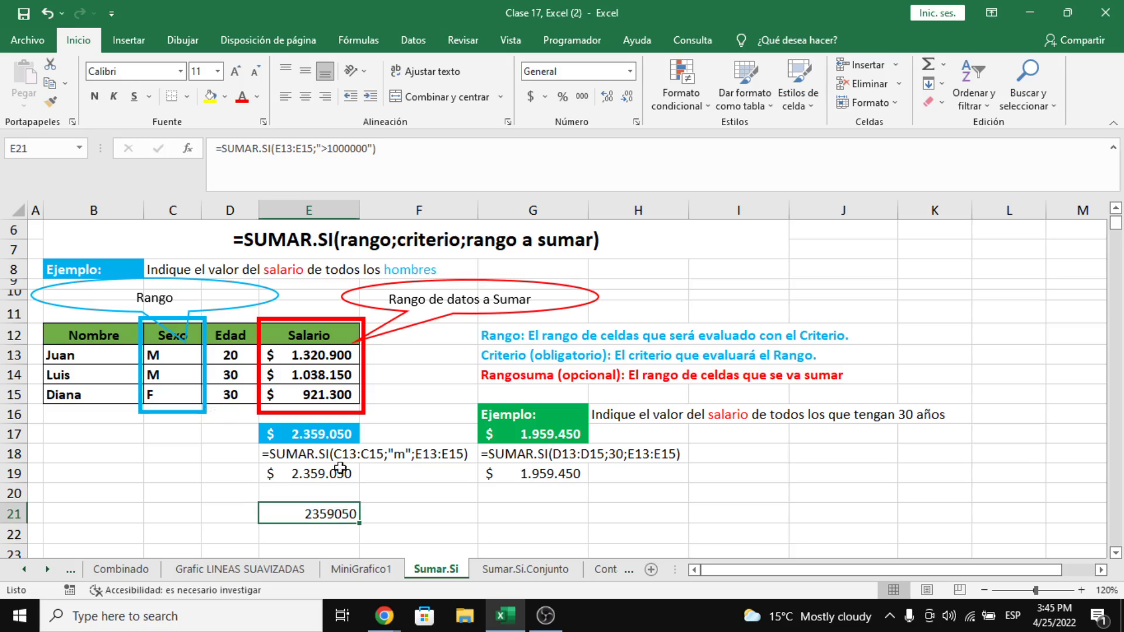
click(315, 152)
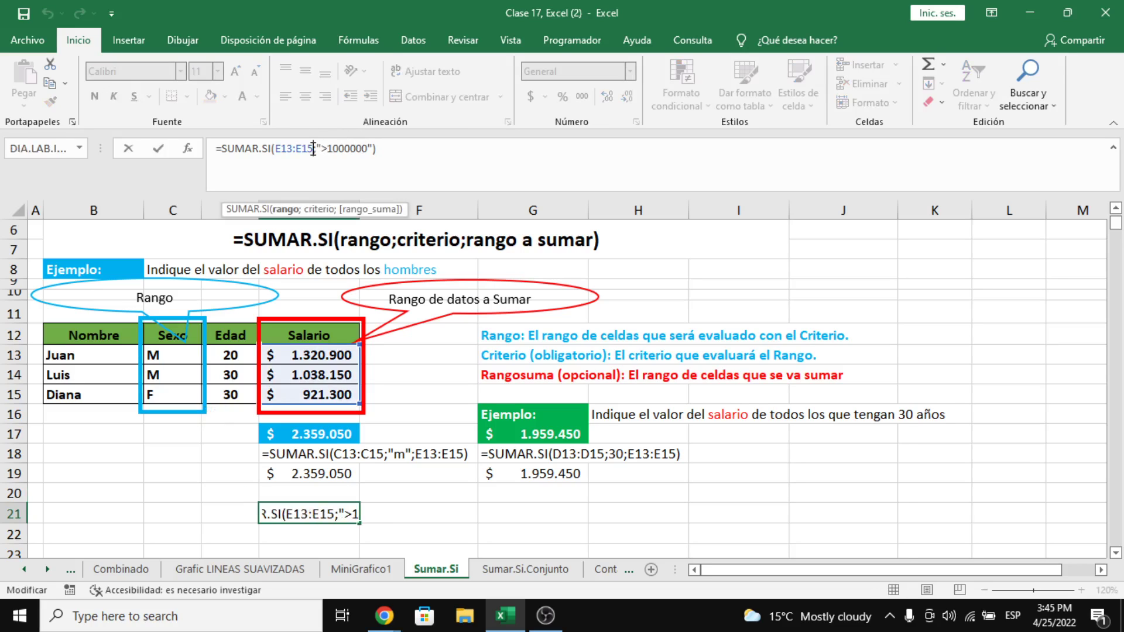
drag(316, 147, 374, 153)
click(389, 153)
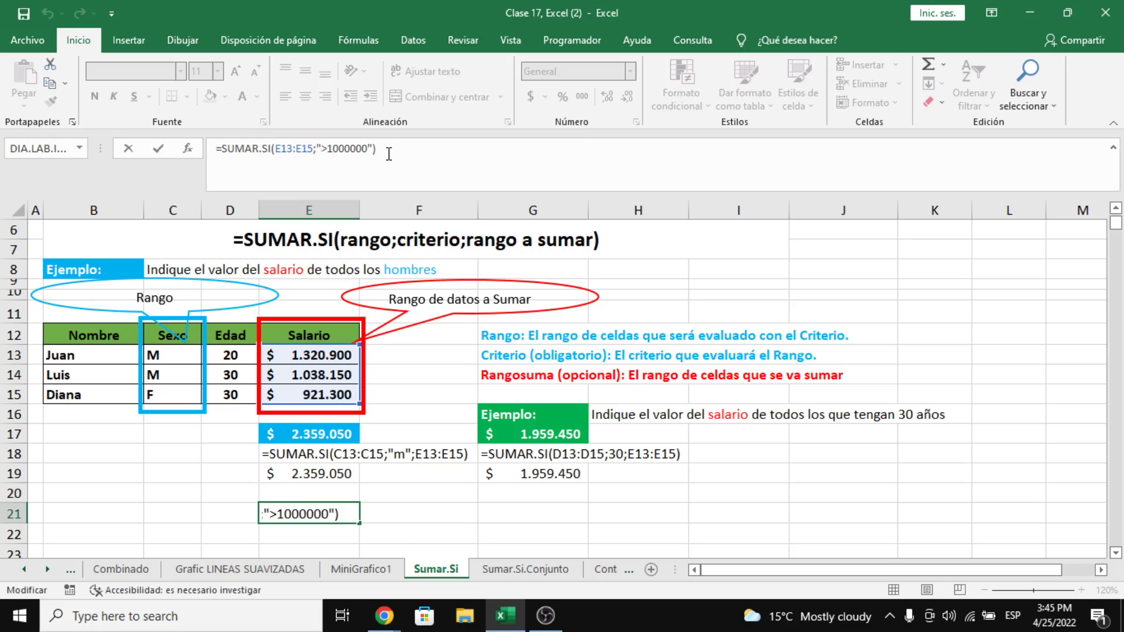
key(Return)
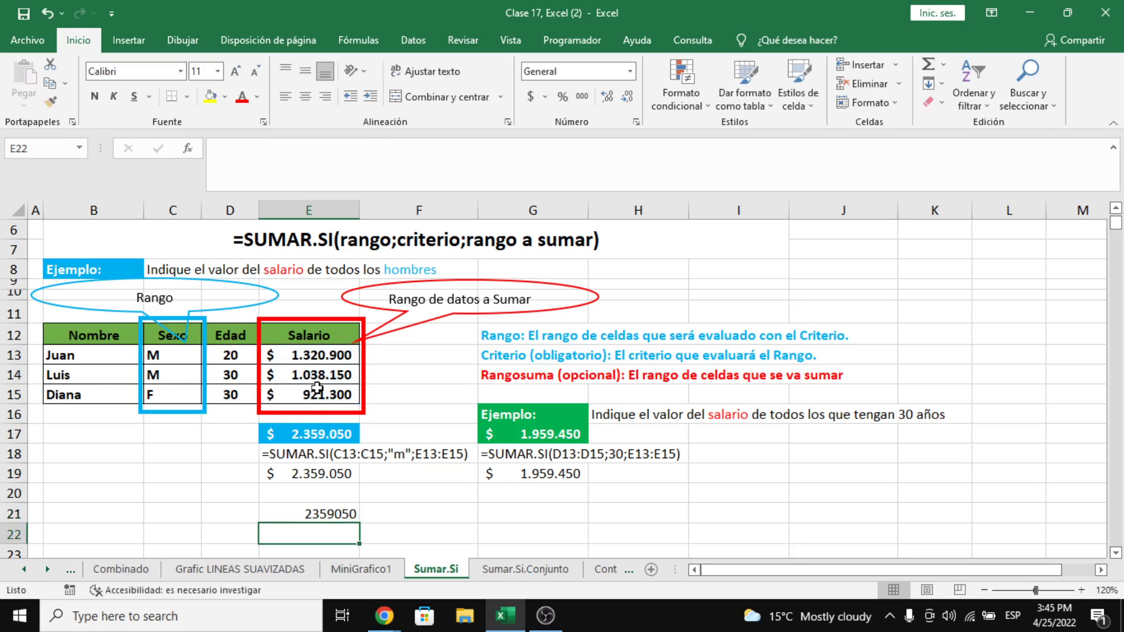
drag(319, 375, 321, 361)
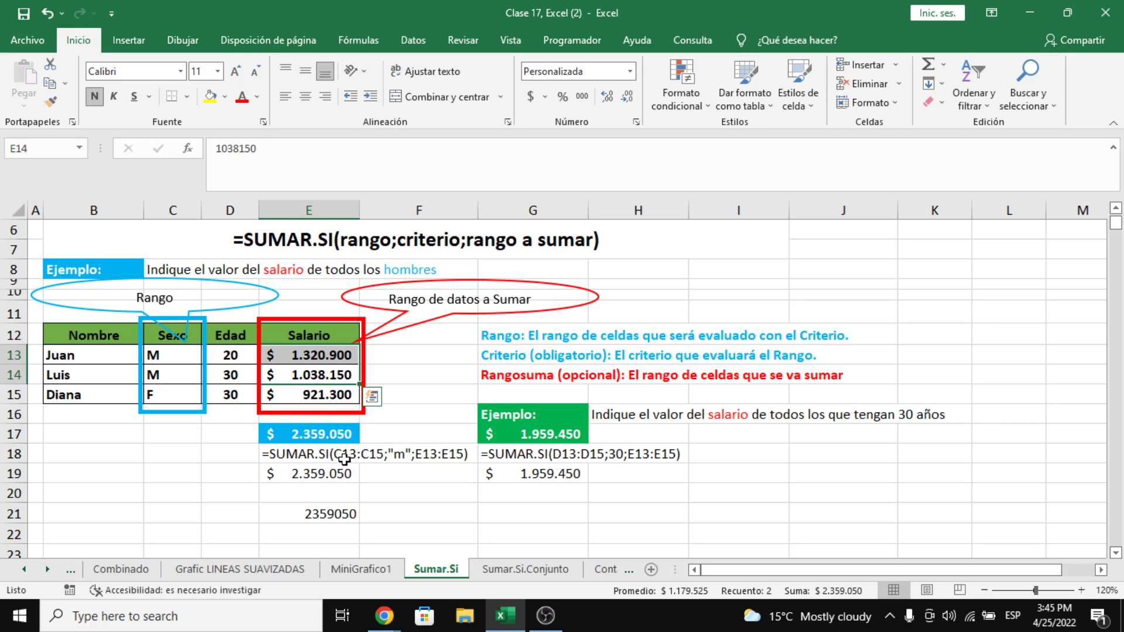
Format the total of salaries above one million in E21 as accounting currency without decimals.
click(331, 514)
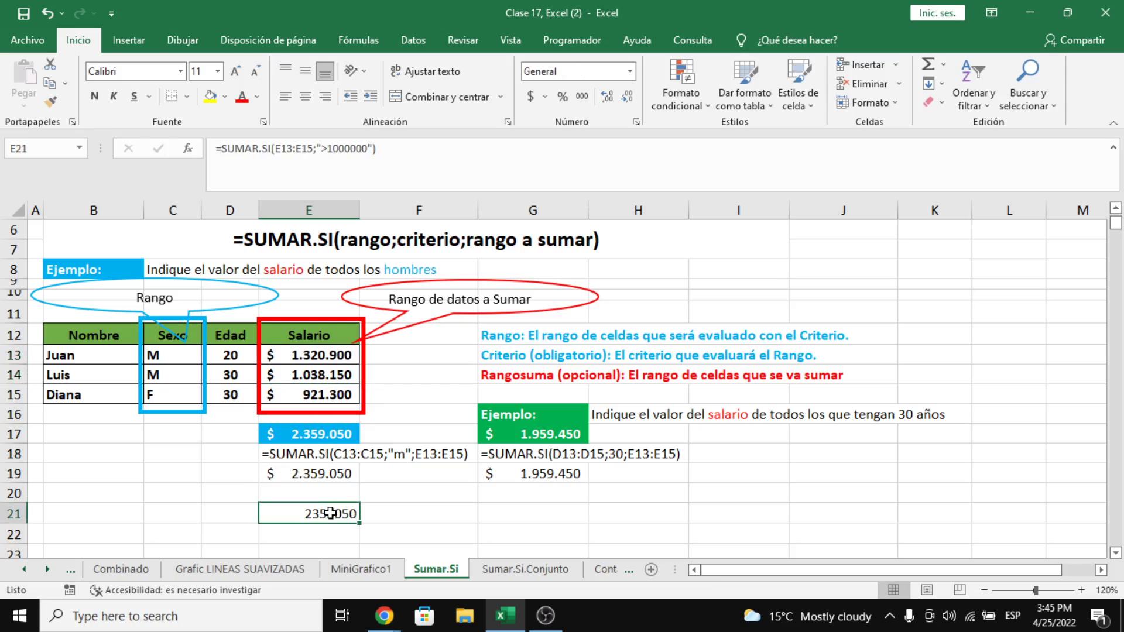
click(530, 97)
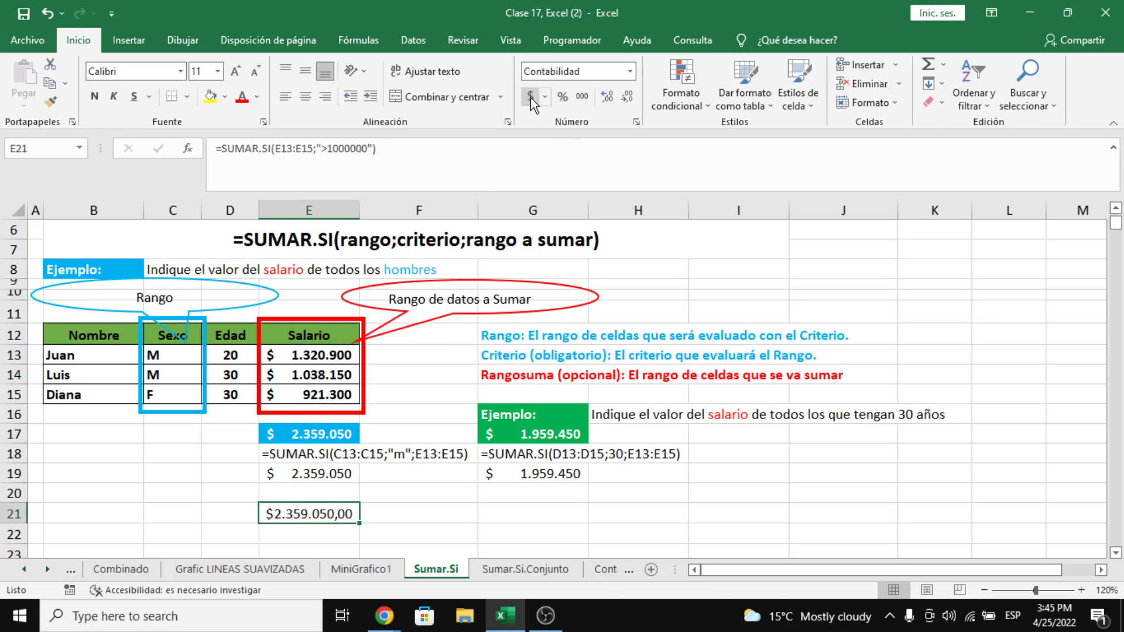
double_click(625, 96)
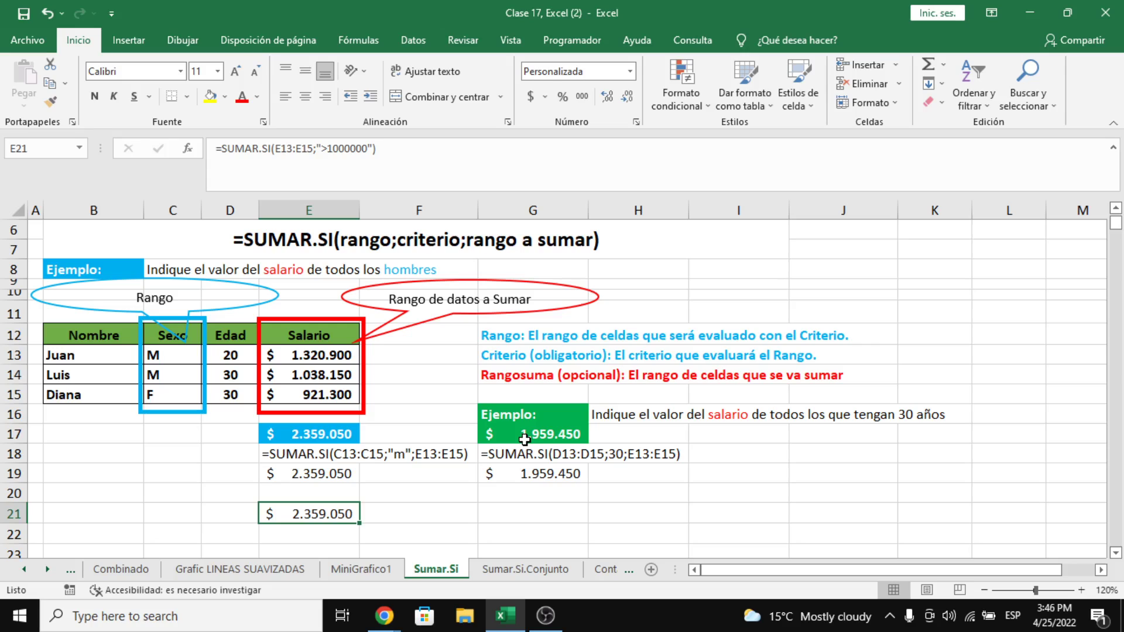
Change the sum range of the SUMAR.SI formula in E17 to E14:E15, keeping the criteria range C13:C15.
click(335, 435)
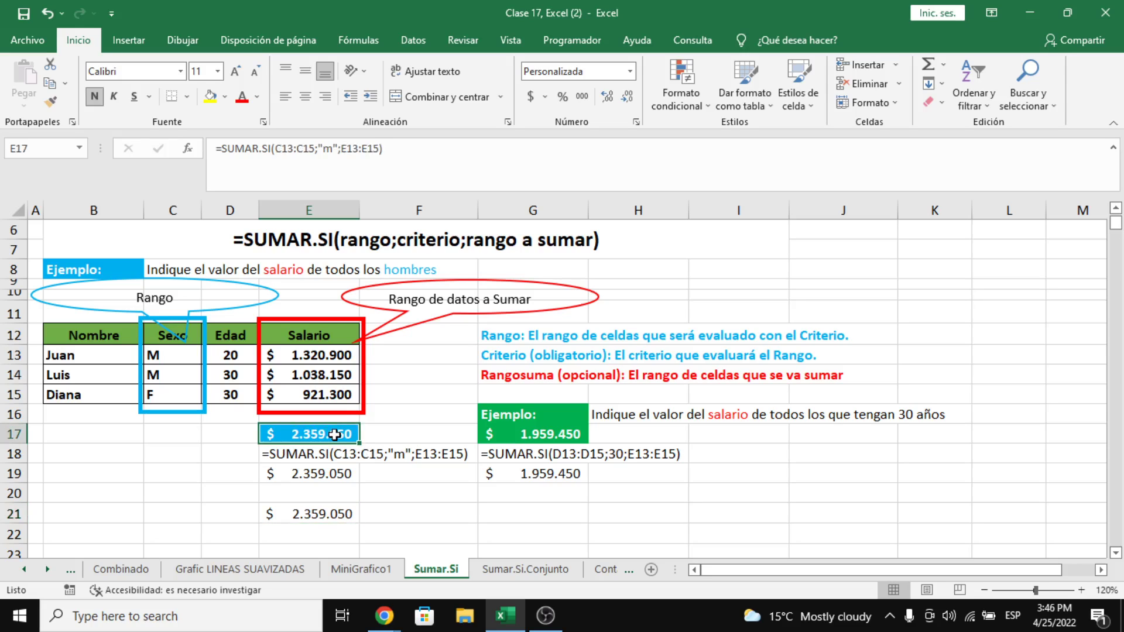
click(314, 148)
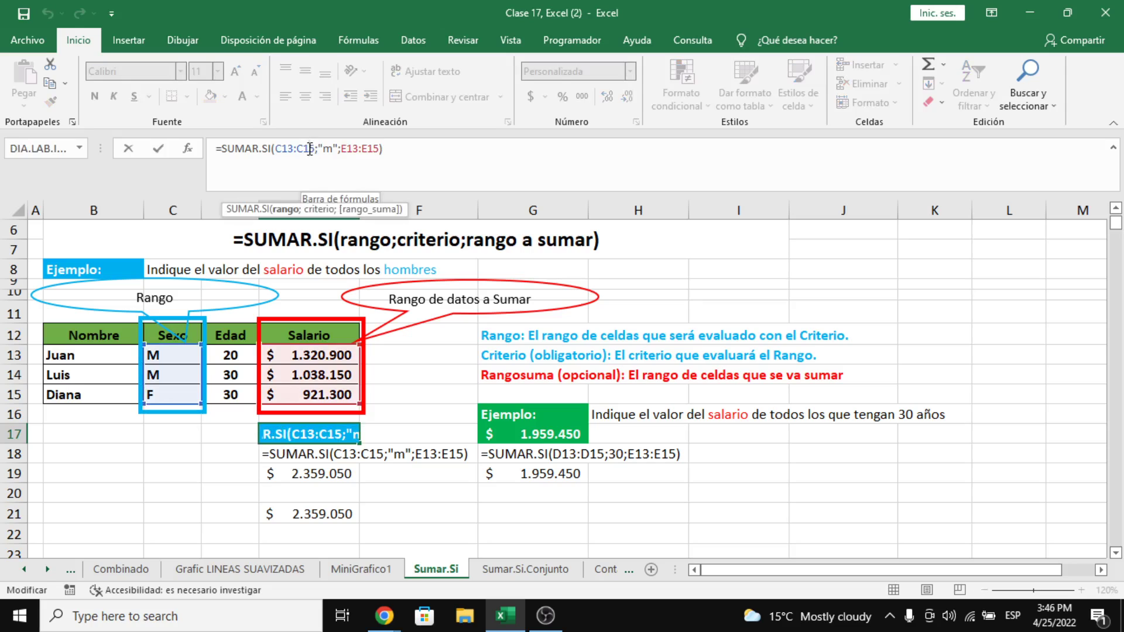
drag(314, 148, 276, 144)
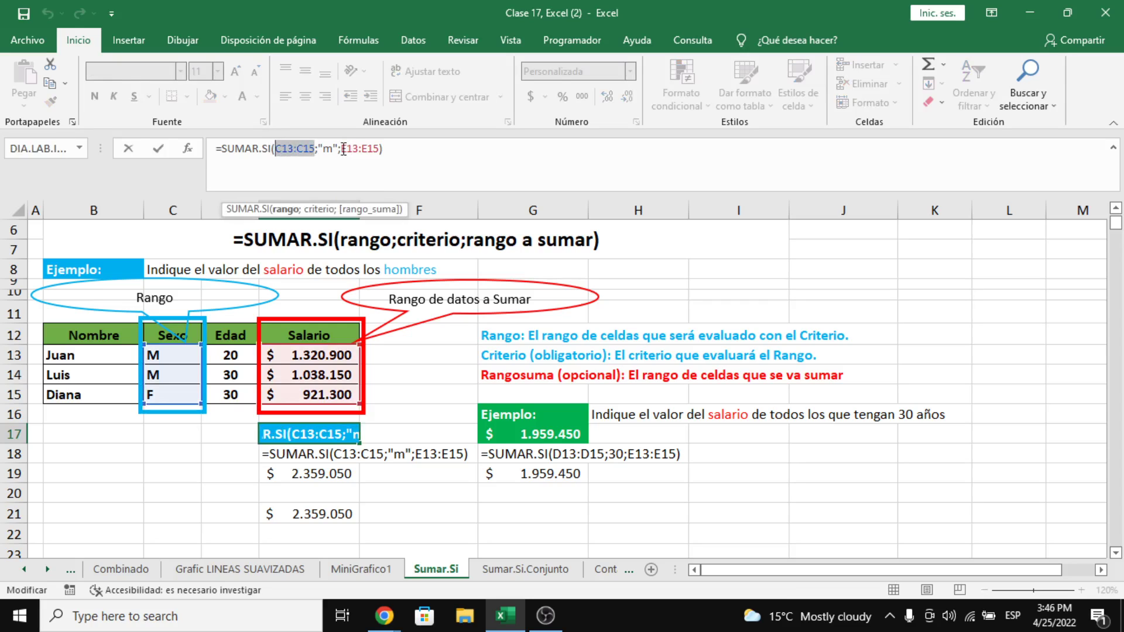
drag(341, 149, 381, 149)
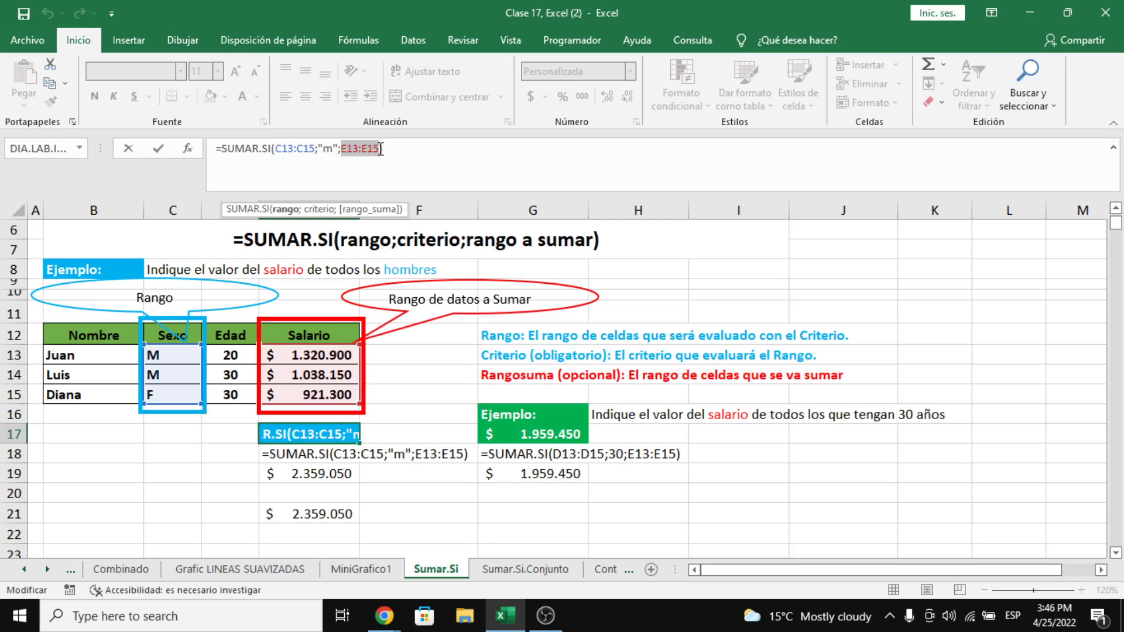
click(358, 149)
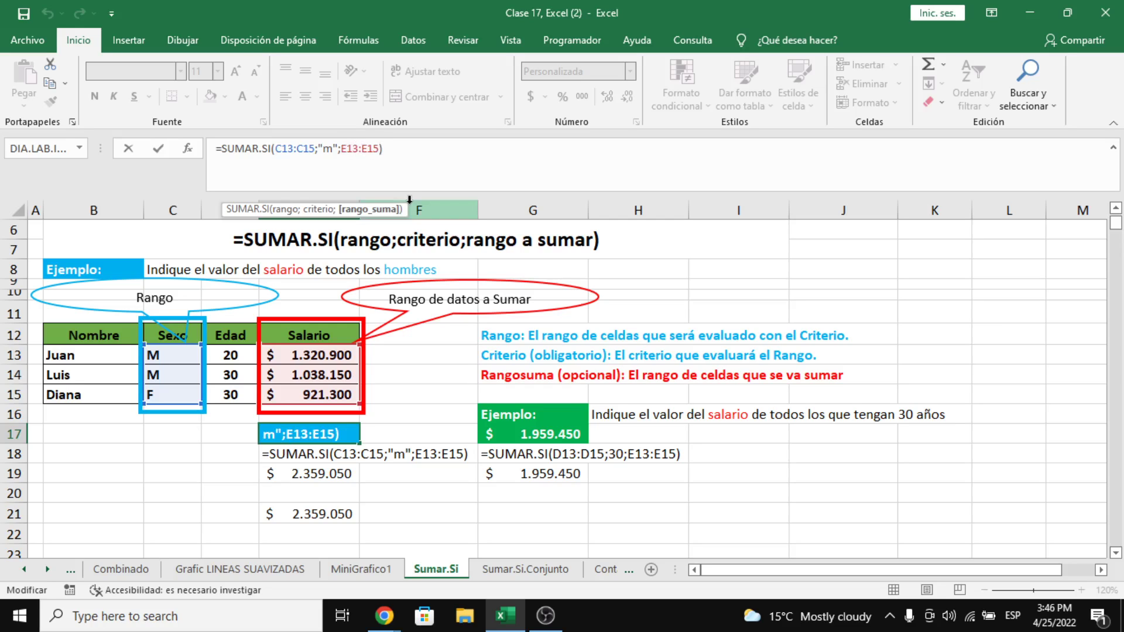
key(BackSpace)
text(4)
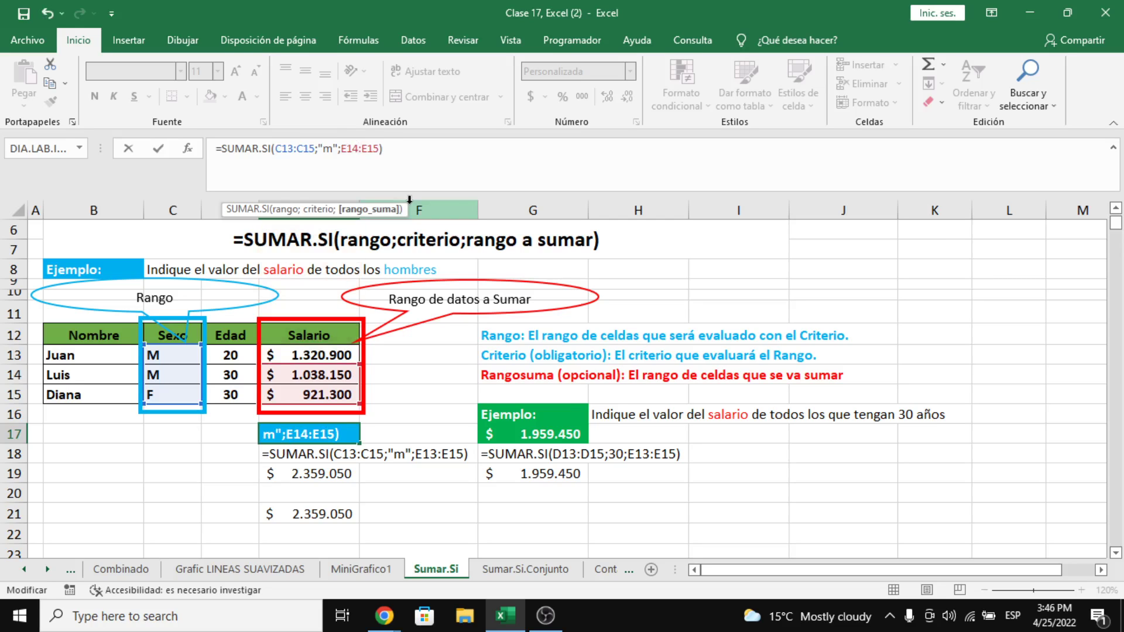
click(433, 174)
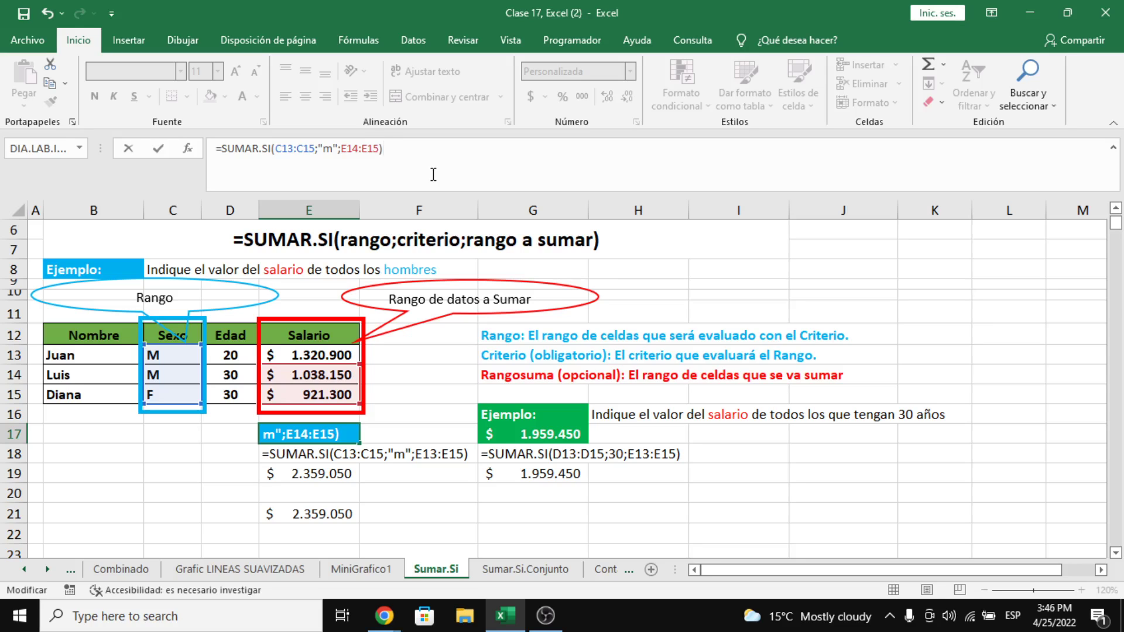
key(Return)
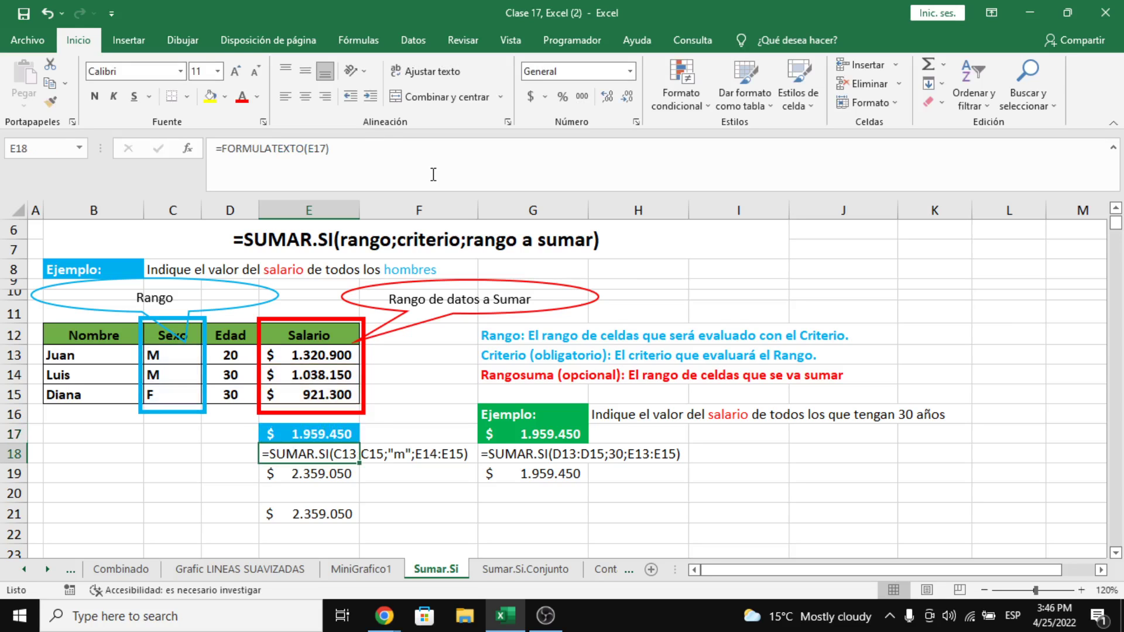
Examine how the criteria range C13:C15 and the sum range E14:E15 in E17 line up with the Sexo and Salario columns.
click(330, 436)
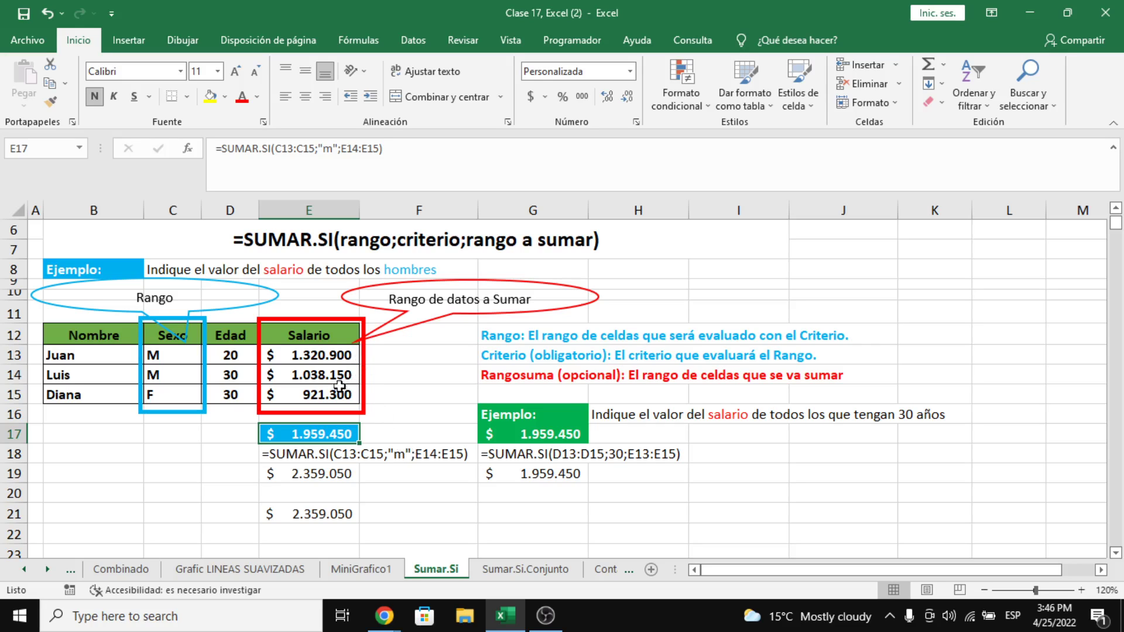
drag(339, 377, 338, 397)
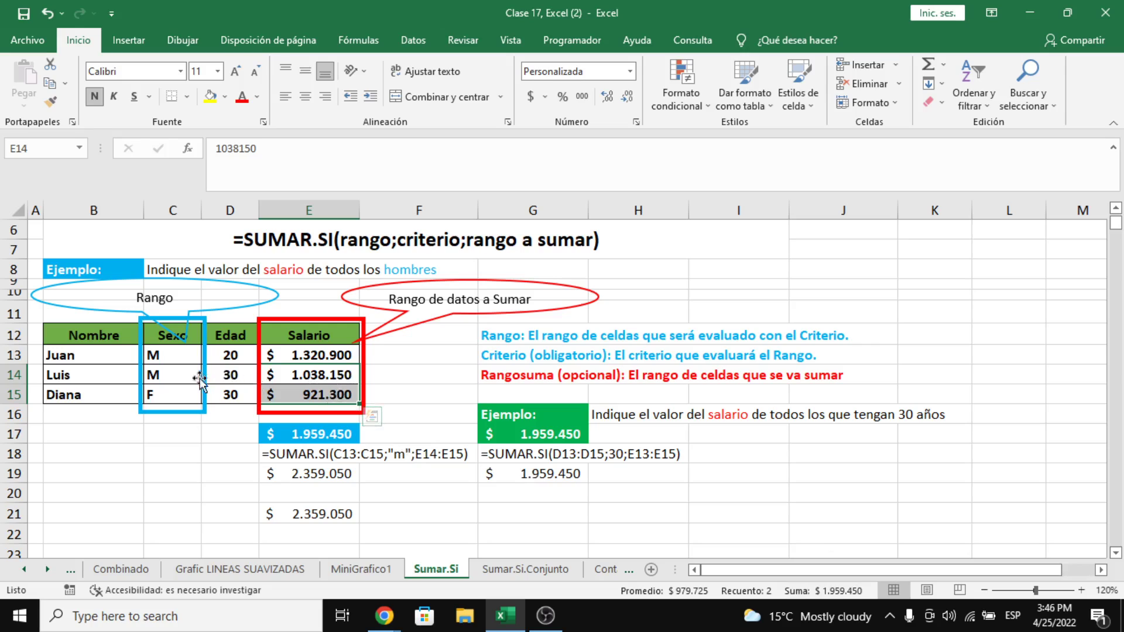
click(335, 435)
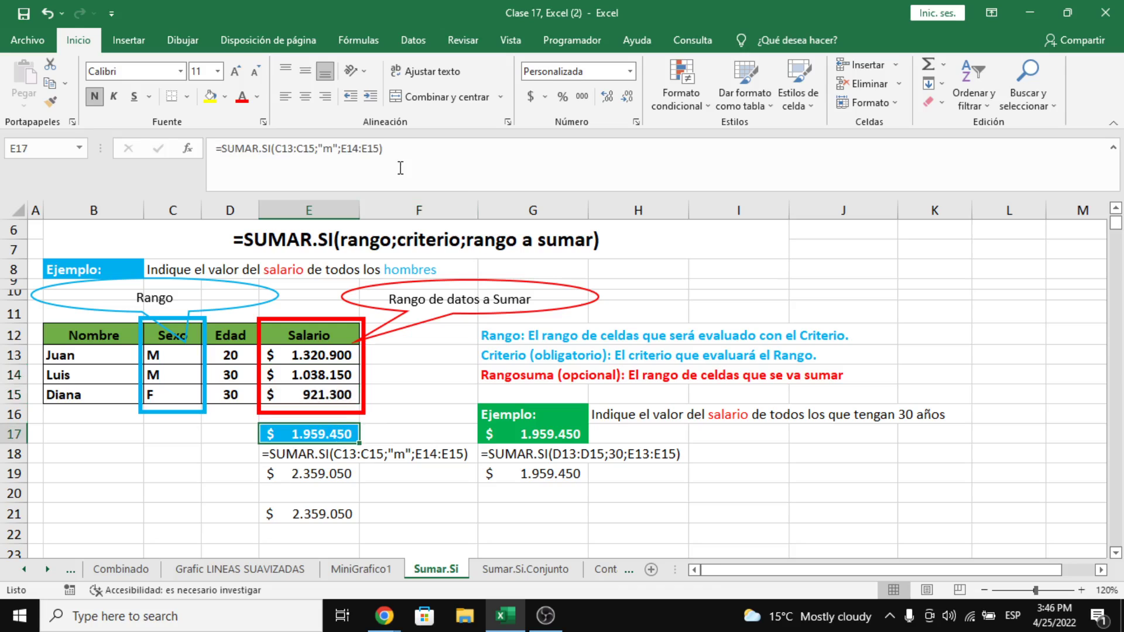
drag(342, 149, 381, 148)
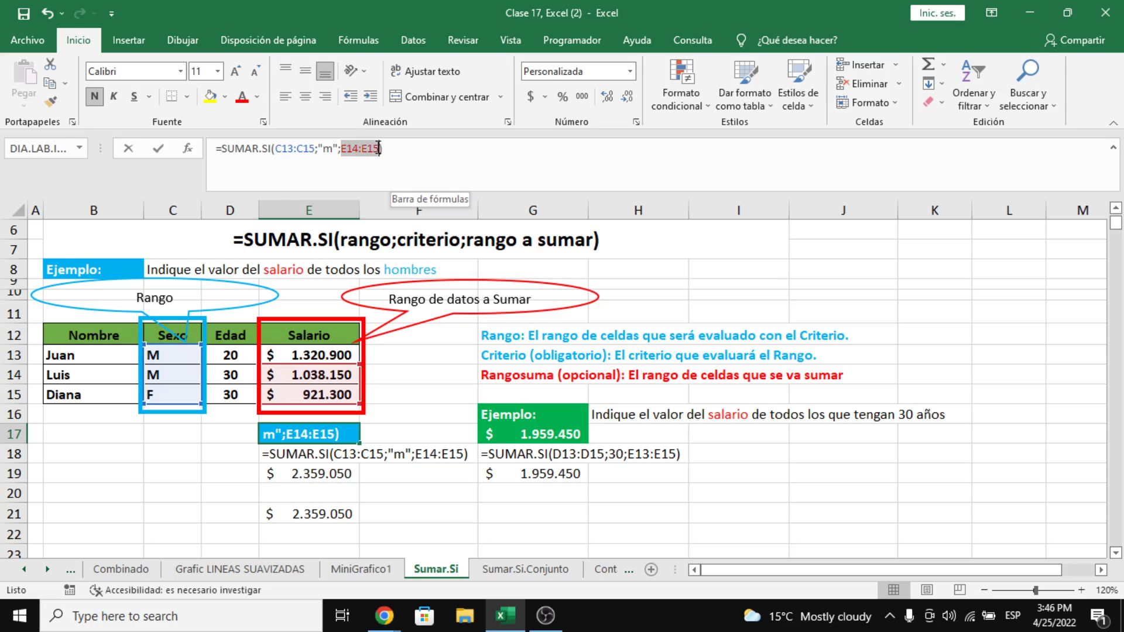
drag(277, 148, 316, 147)
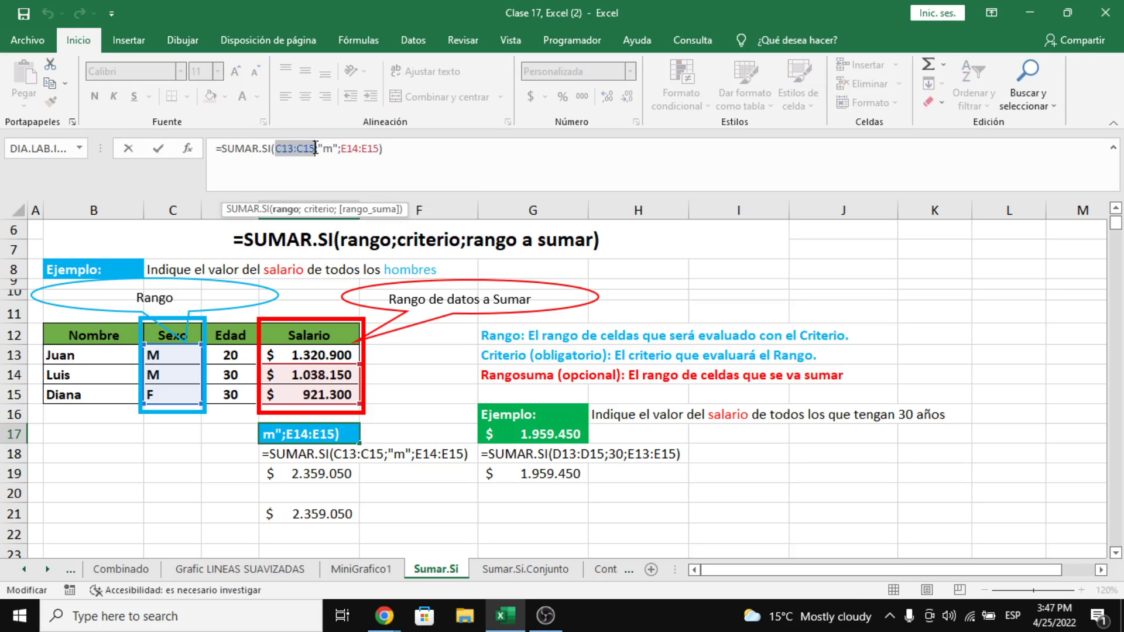
click(436, 158)
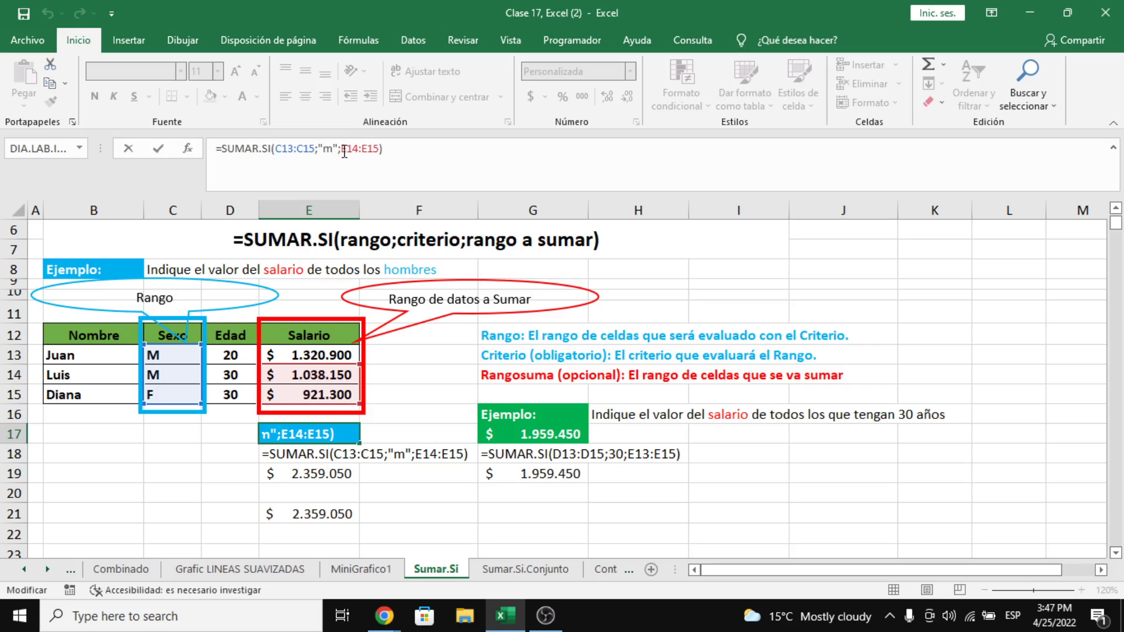
drag(344, 148, 382, 150)
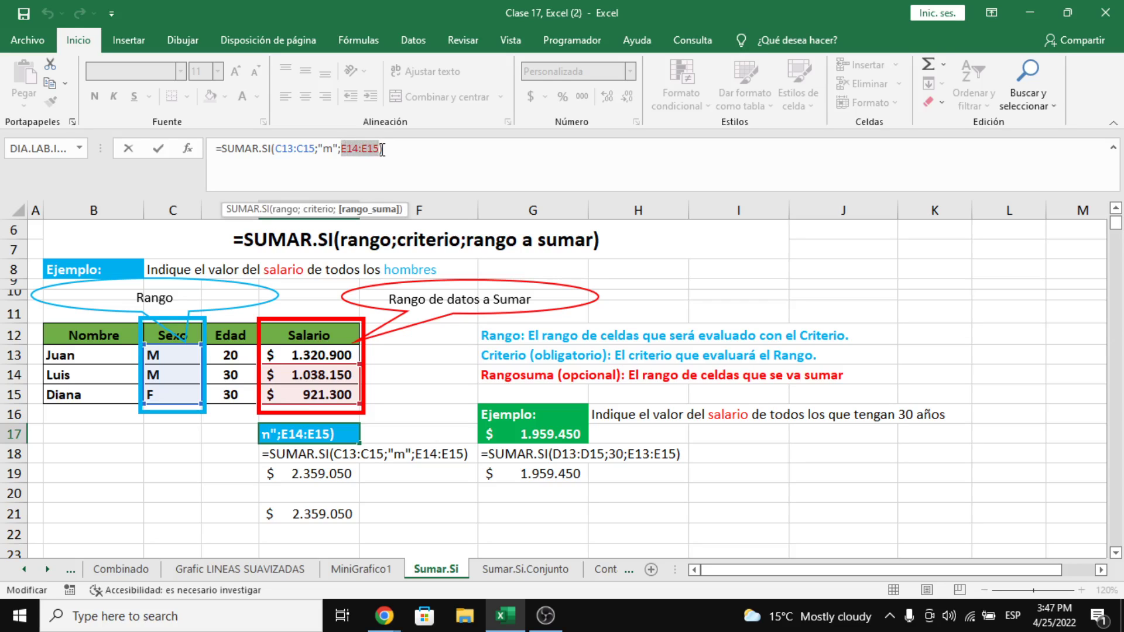
drag(275, 148, 309, 148)
click(433, 149)
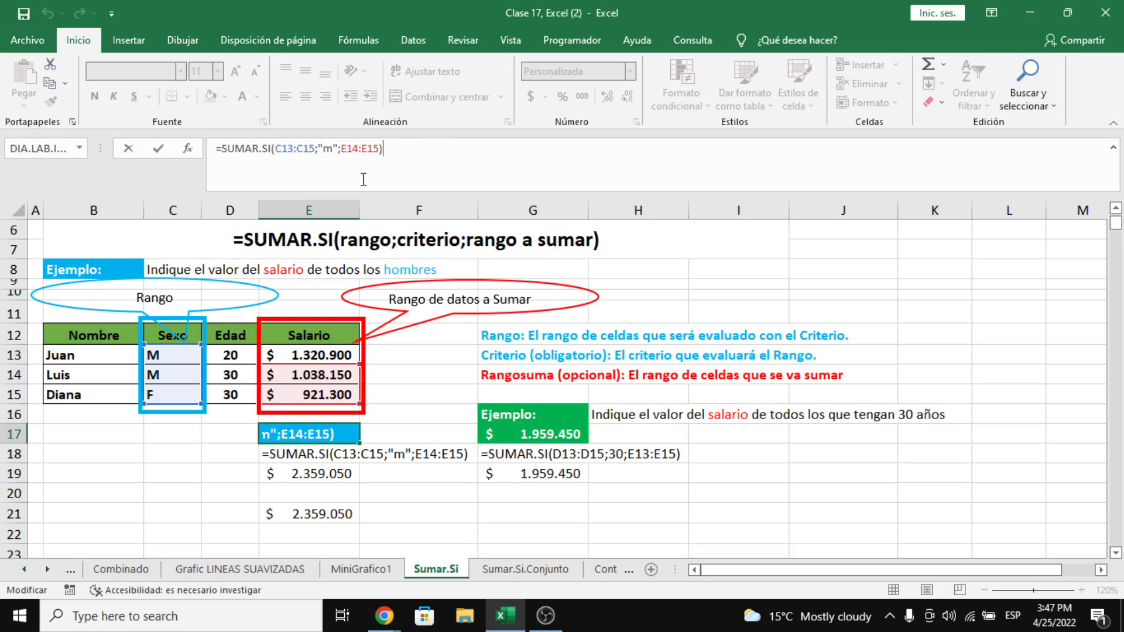
Set the sum range of the SUMAR.SI formula in E17 back to E13:E15.
click(359, 150)
key(BackSpace)
text(3)
key(Return)
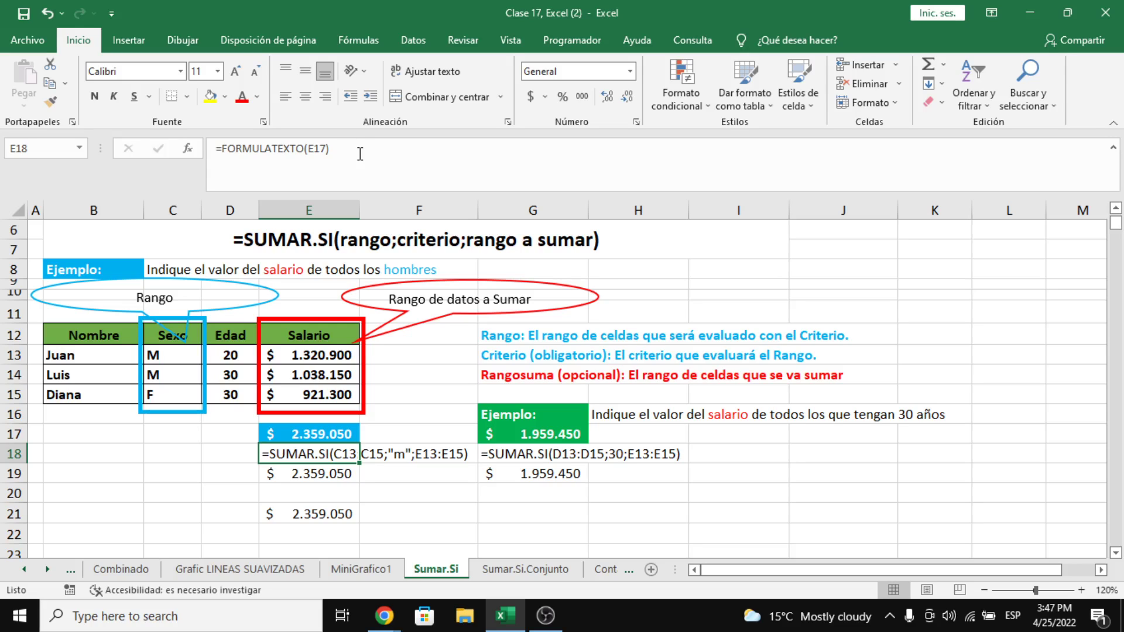
Open the Sumar.Si.Conjunto sheet and increase the height of row 4 so the function description fits in its merged cell.
click(542, 567)
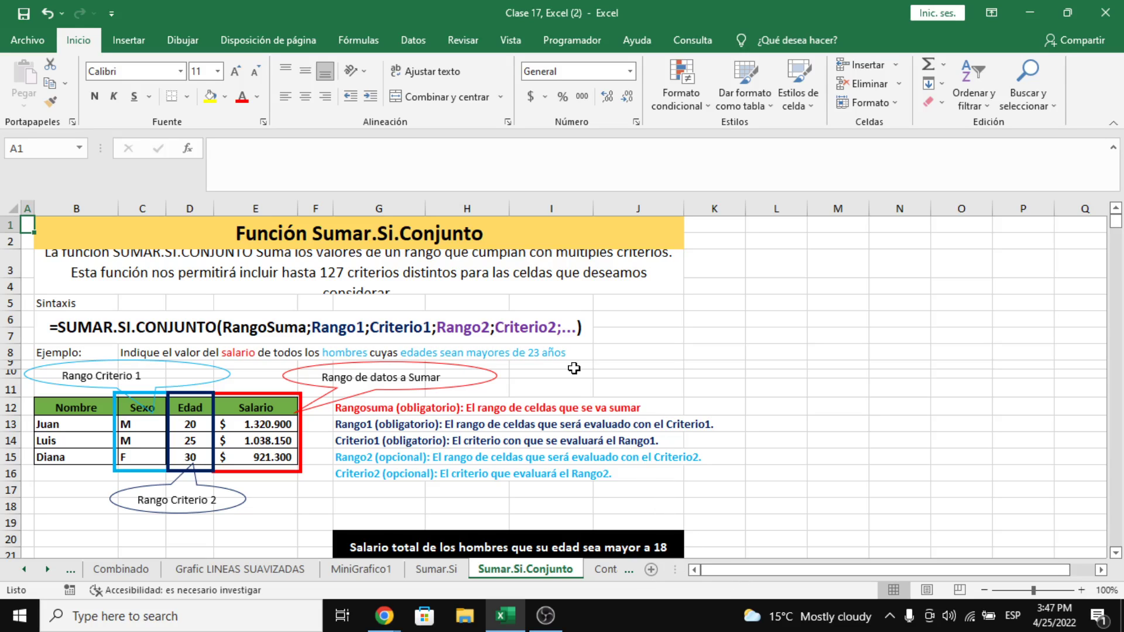
click(267, 271)
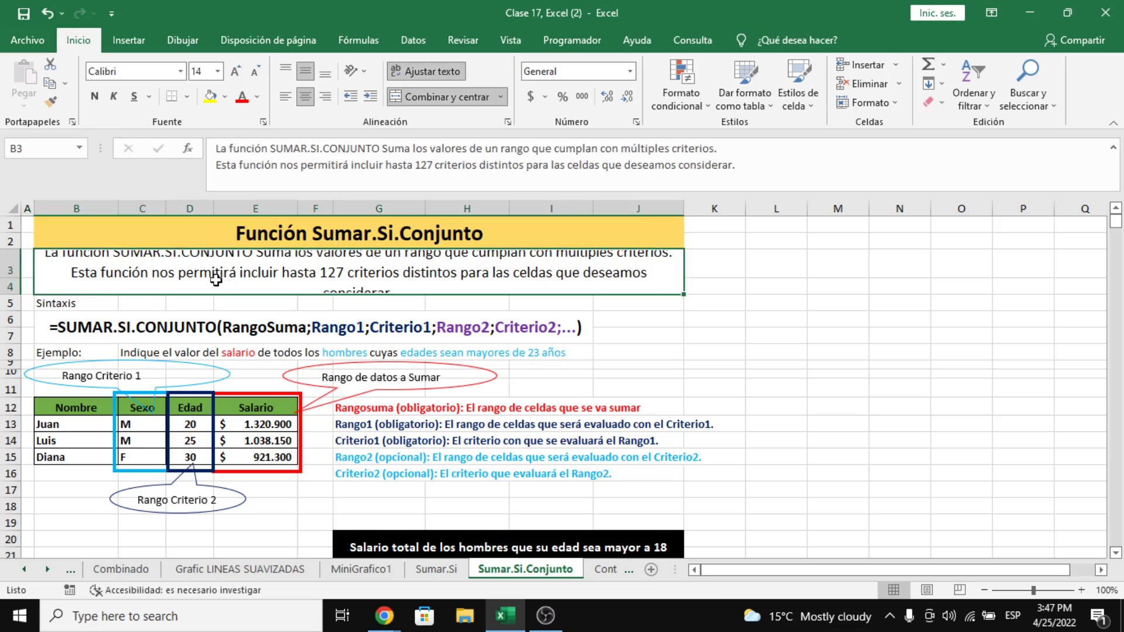
drag(21, 292, 14, 307)
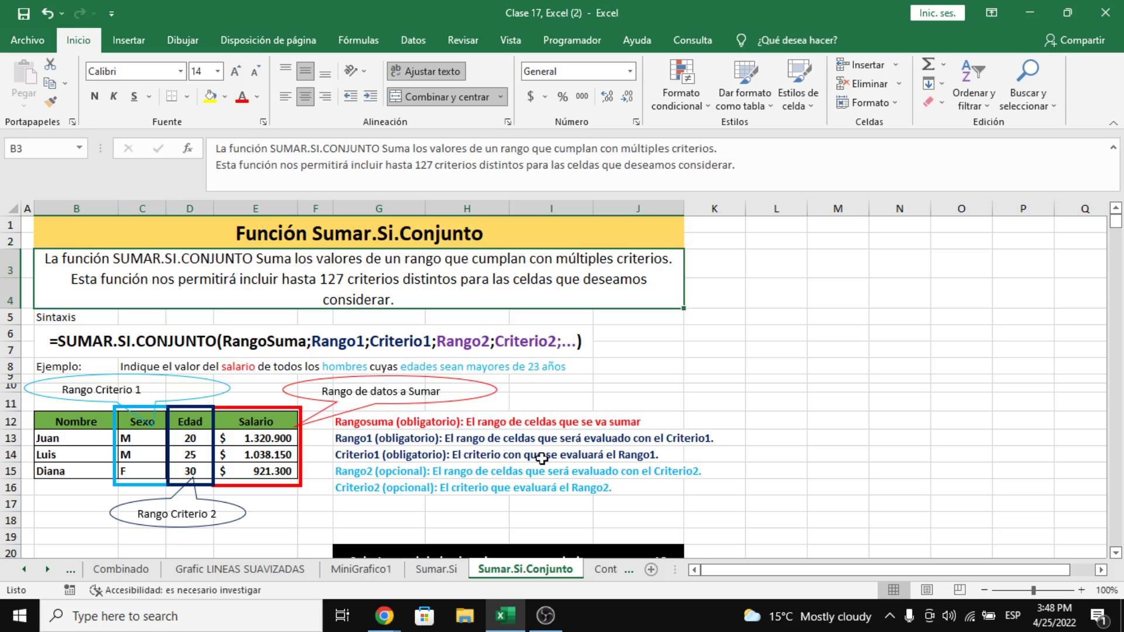
click(670, 397)
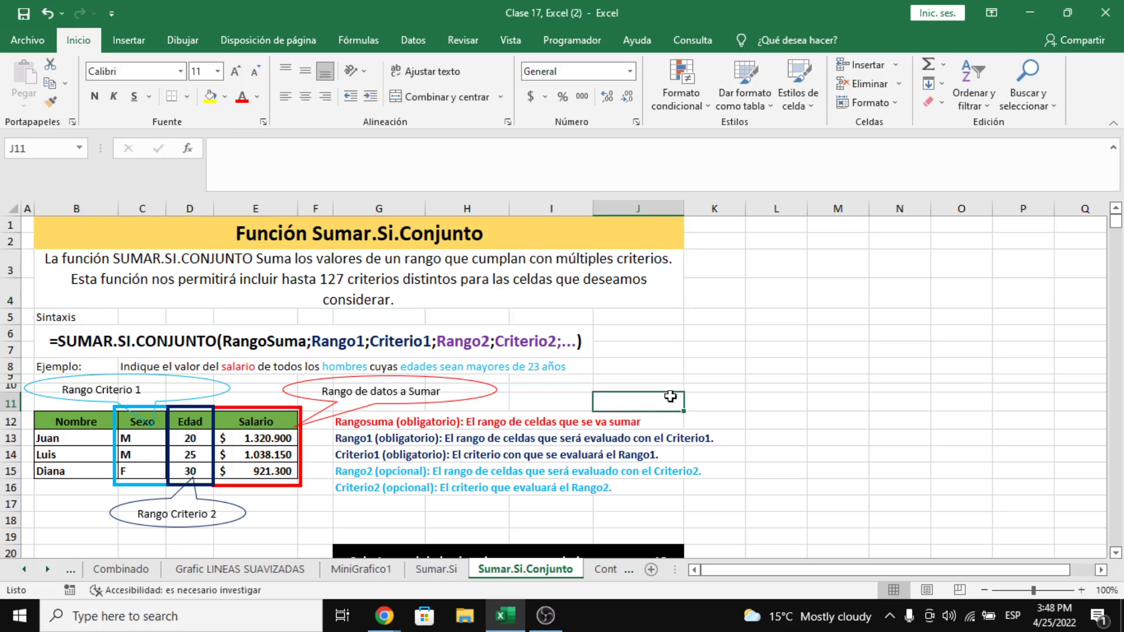
Go back to the Sumar.Si sheet and review where the sum range stands in the SUMAR.SI syntax in B6.
click(451, 572)
scroll(398, 327, up, 1)
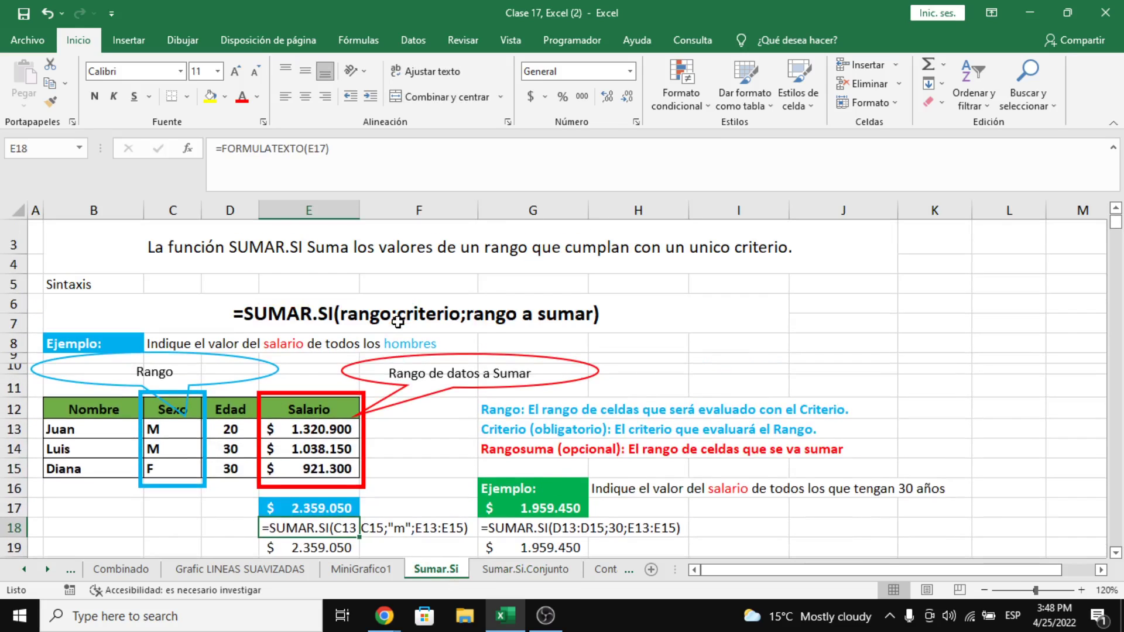
click(475, 314)
double_click(475, 314)
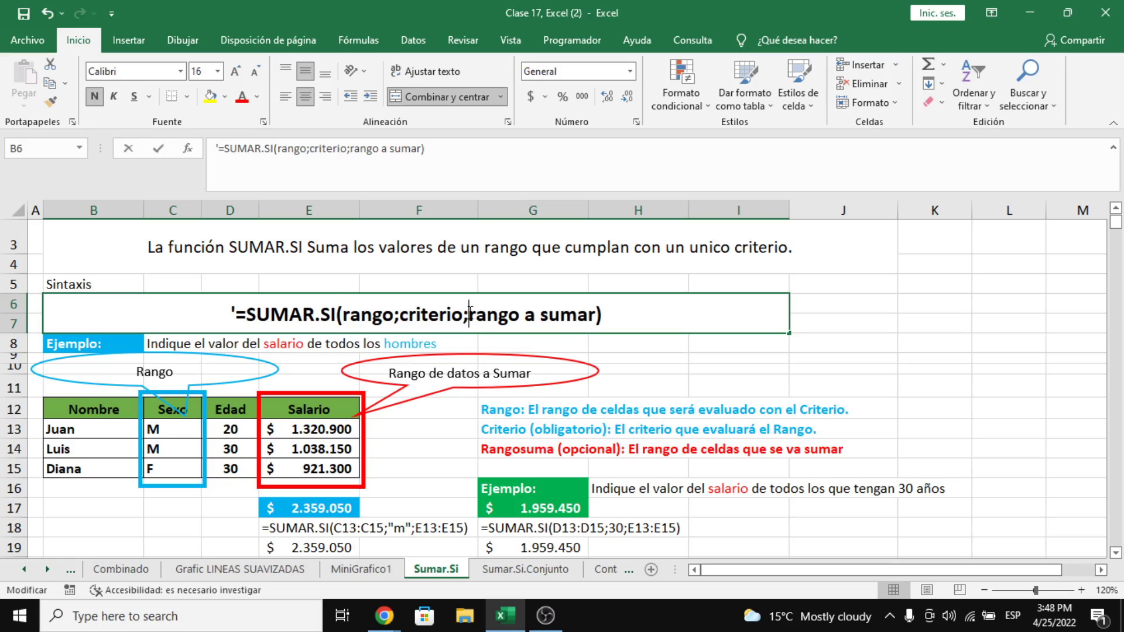
Return to the Sumar.Si.Conjunto sheet and examine the syntax arguments RangoSuma, Rango1, Criterio1, Rango2 and Criterio2 in B6.
click(507, 567)
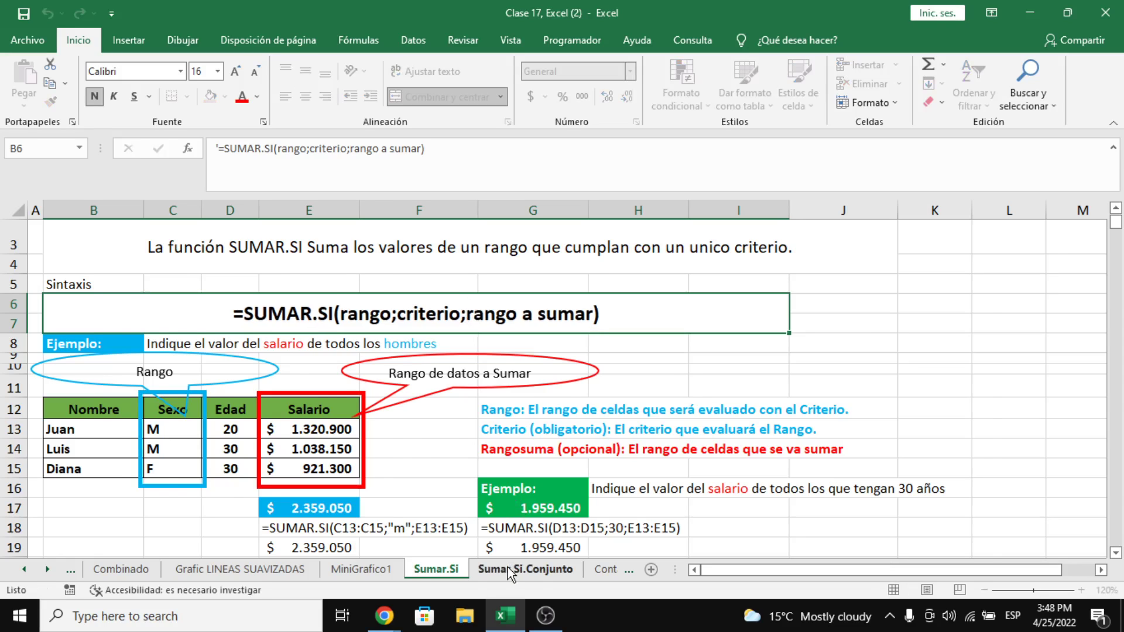
click(243, 341)
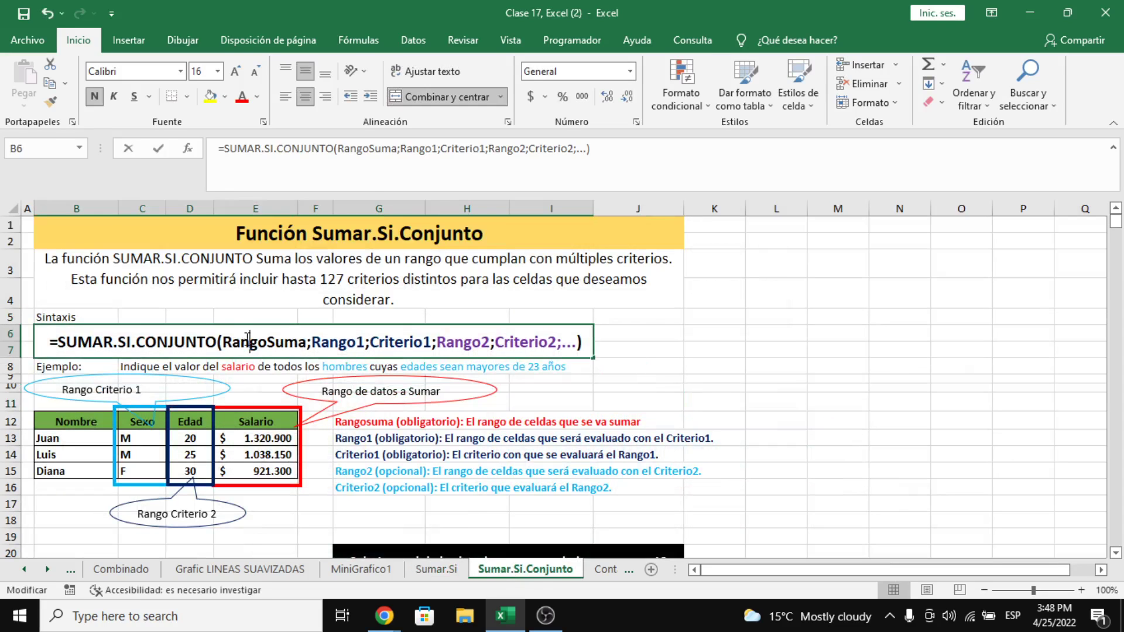
double_click(241, 343)
drag(241, 343, 310, 349)
scroll(309, 349, down, 2)
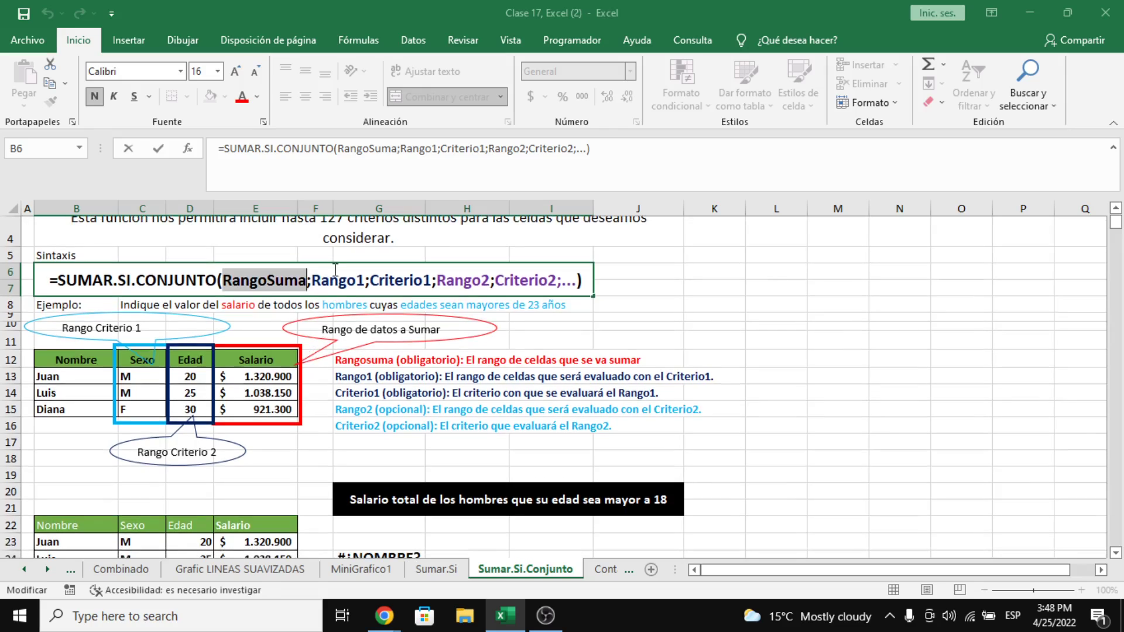
drag(310, 276, 433, 285)
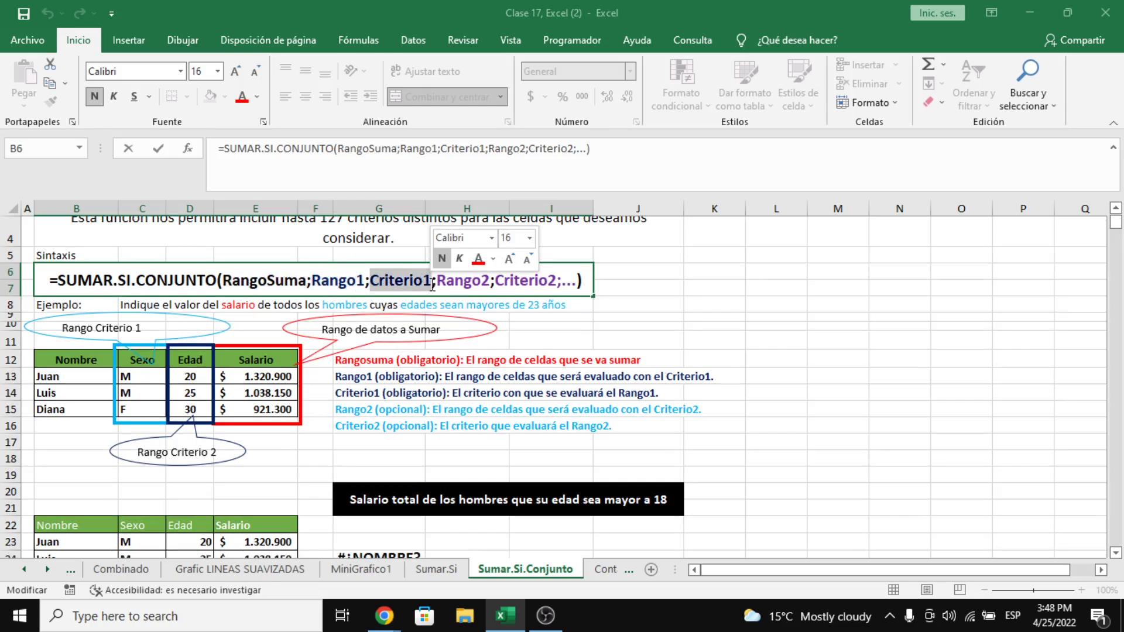
scroll(430, 284, up, 2)
drag(437, 342, 562, 347)
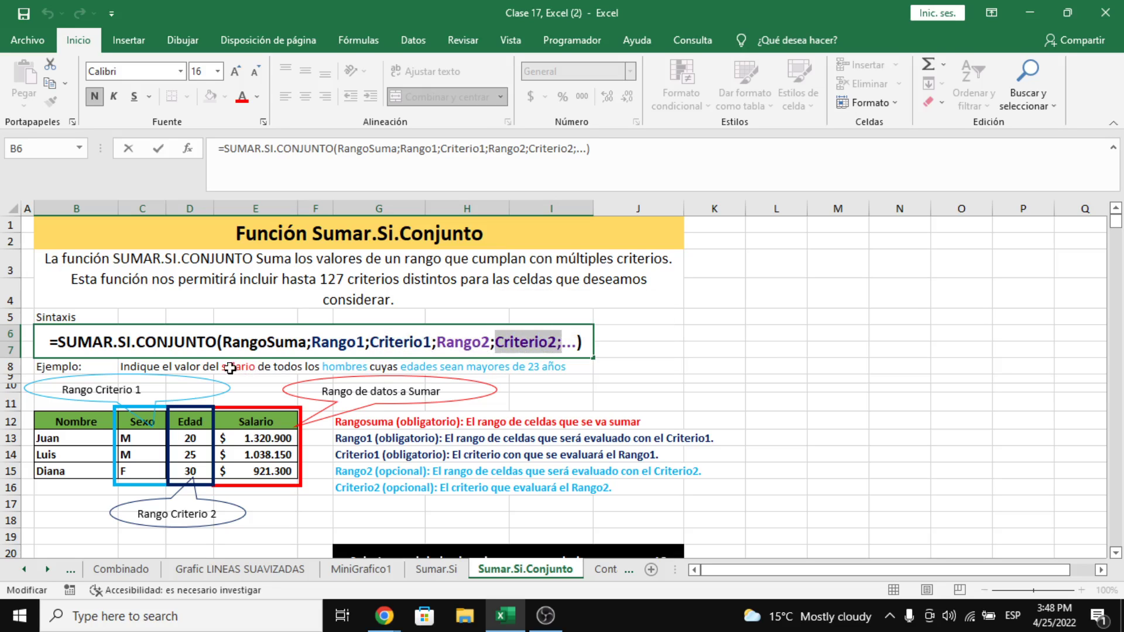
Compare the example in row 8, salaries of men older than 23, with the rows of the salary table at 120% zoom.
click(158, 363)
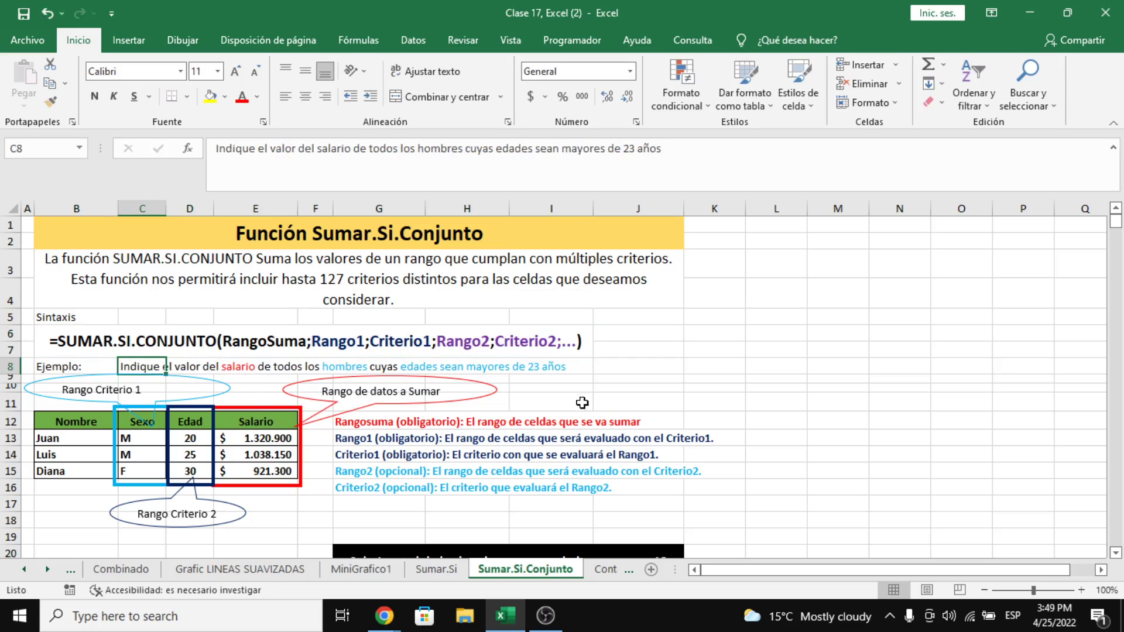
click(562, 371)
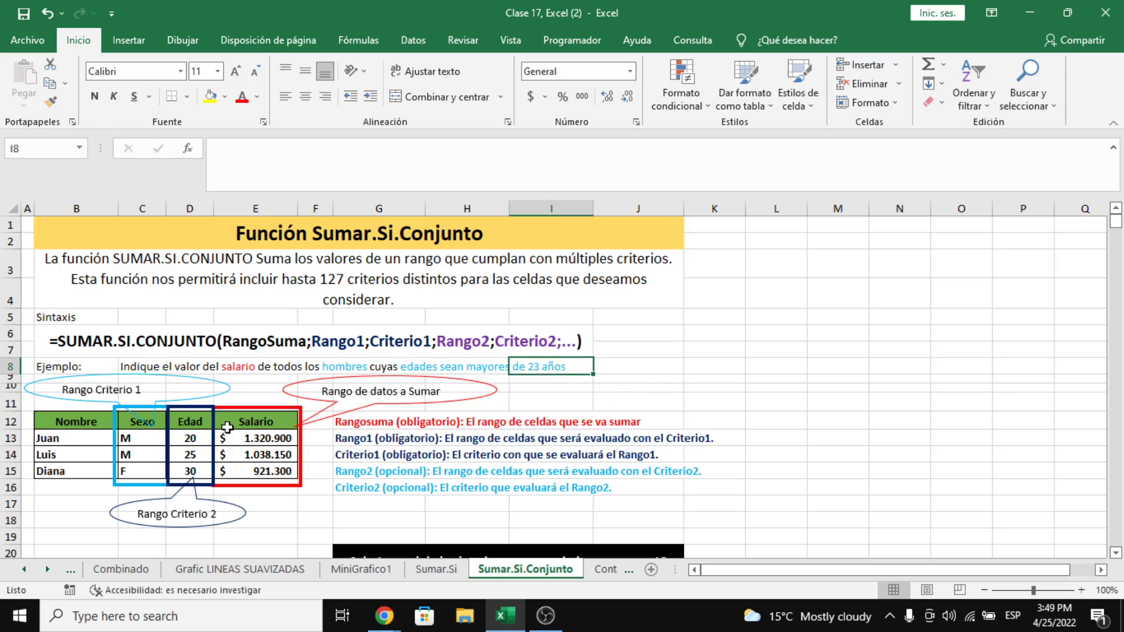
drag(94, 430, 247, 471)
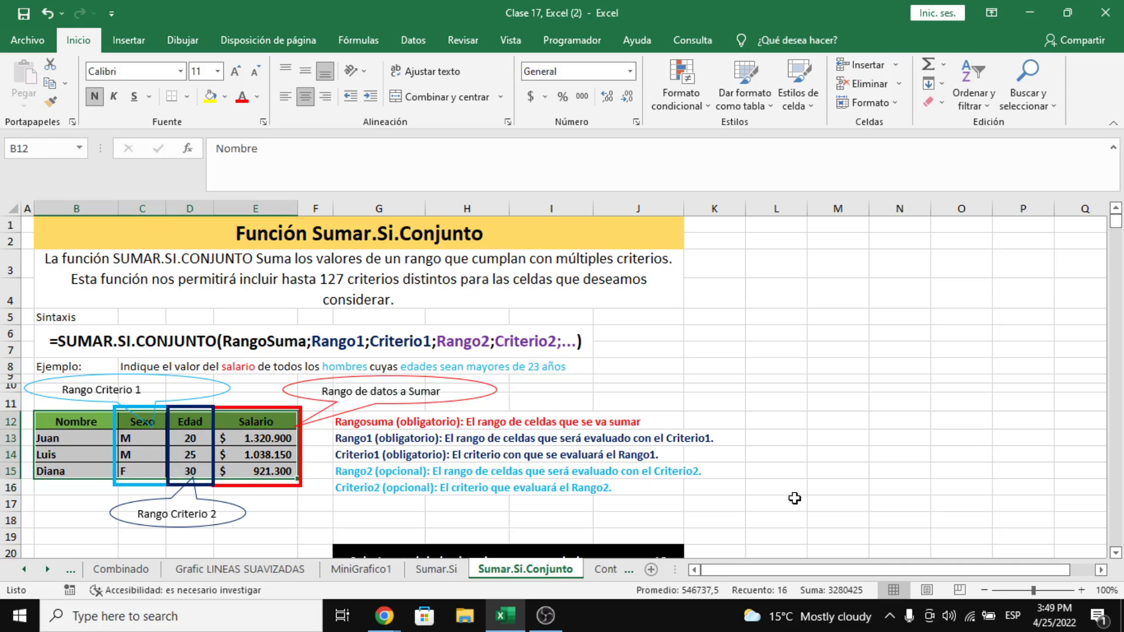
click(1082, 590)
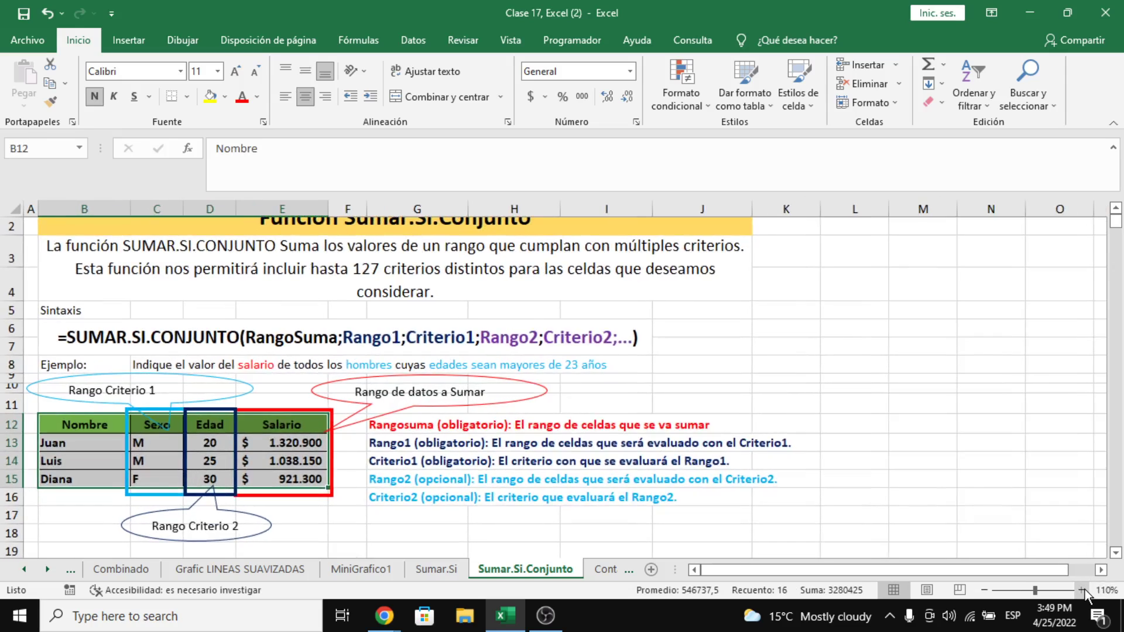
click(1082, 590)
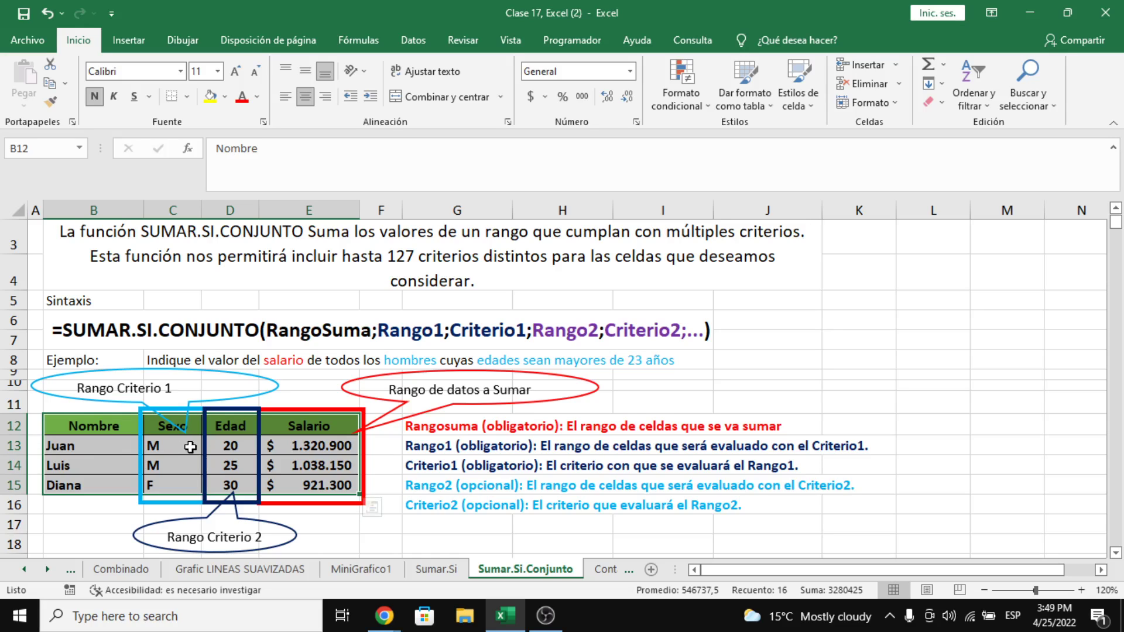
click(112, 454)
drag(113, 453, 303, 470)
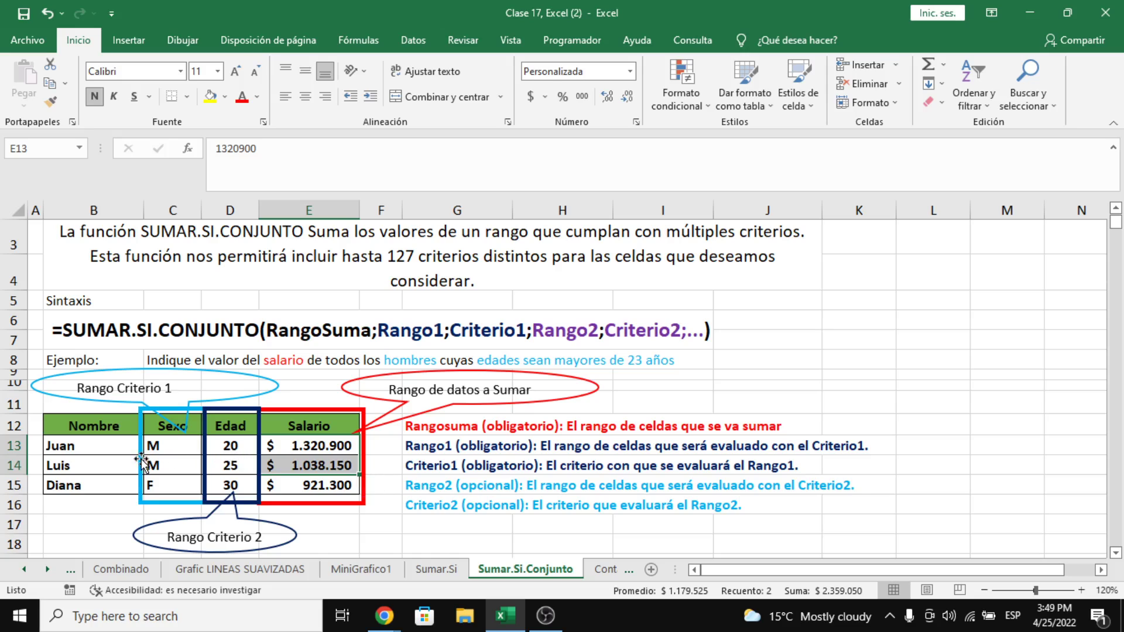
drag(108, 462, 315, 466)
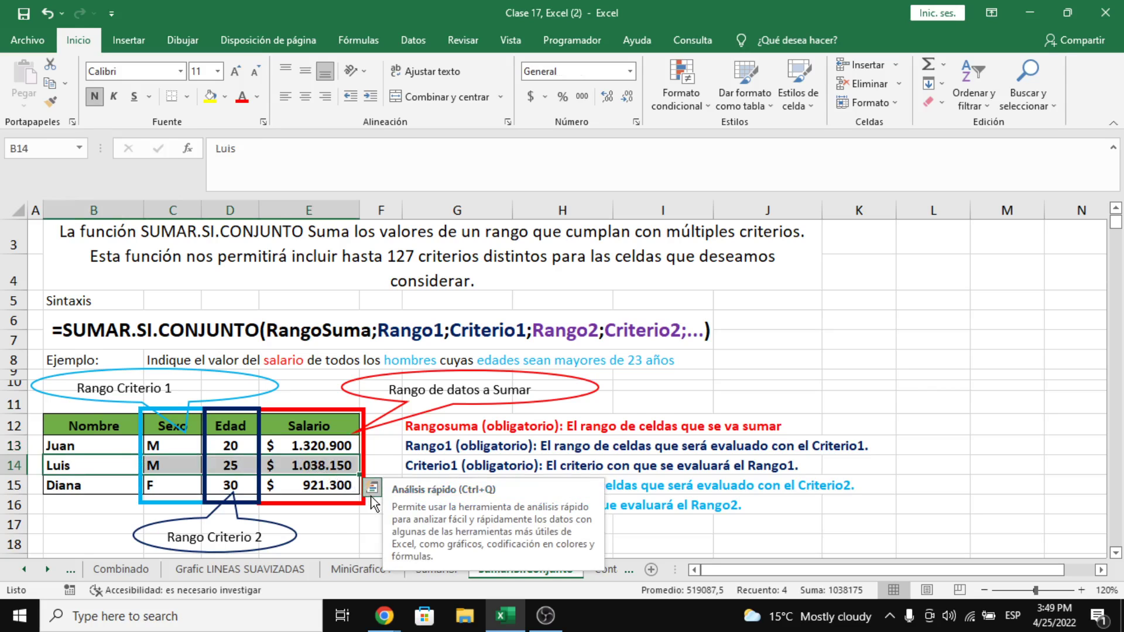
Start a SUMAR.SI.CONJUNTO formula in cell G18, below the argument descriptions.
scroll(342, 451, down, 1)
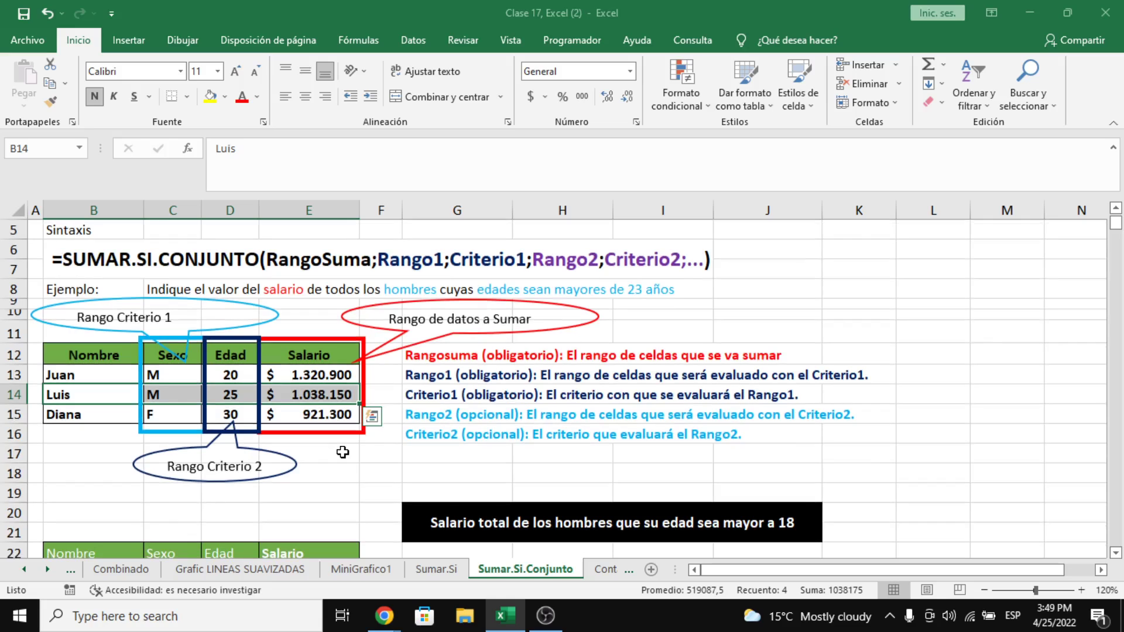
scroll(343, 452, down, 1)
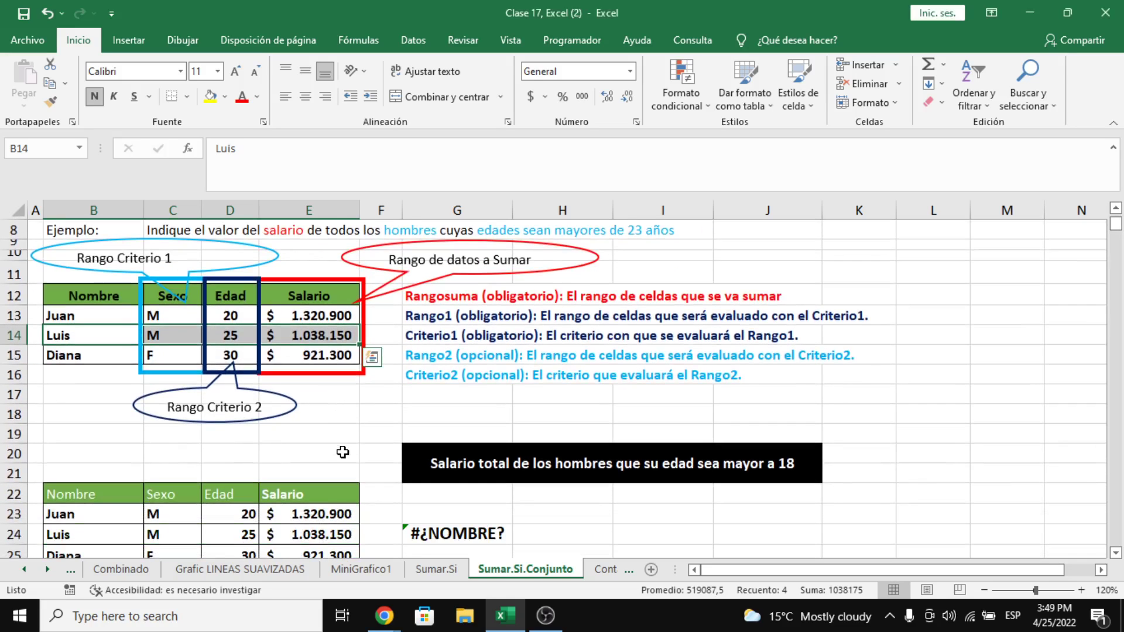
scroll(368, 421, up, 1)
click(442, 435)
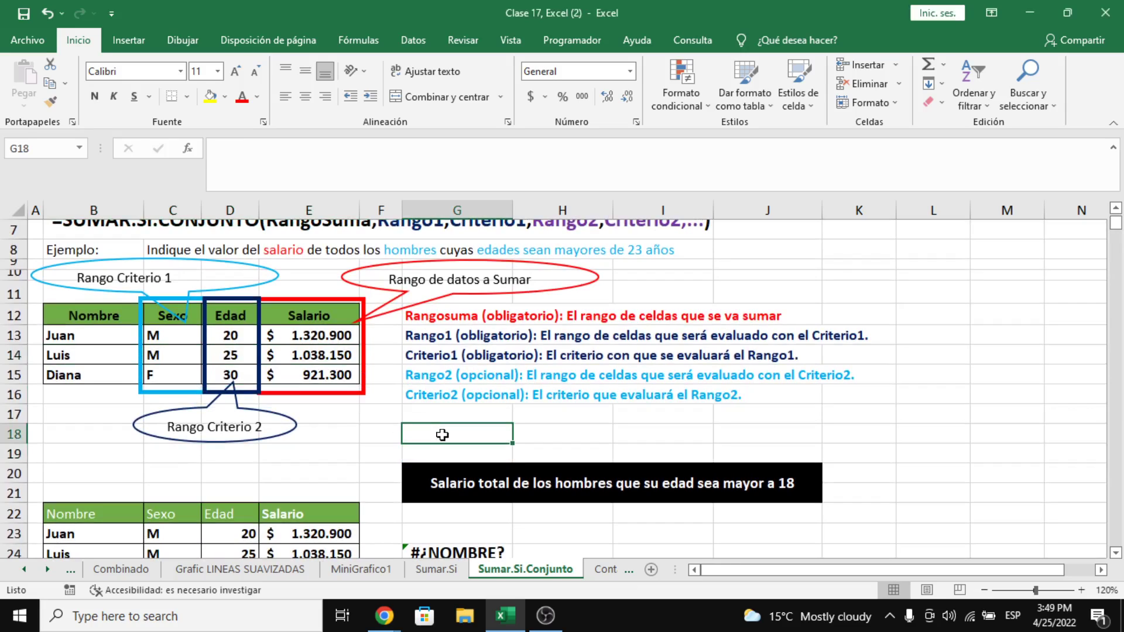
text(=sumar.)
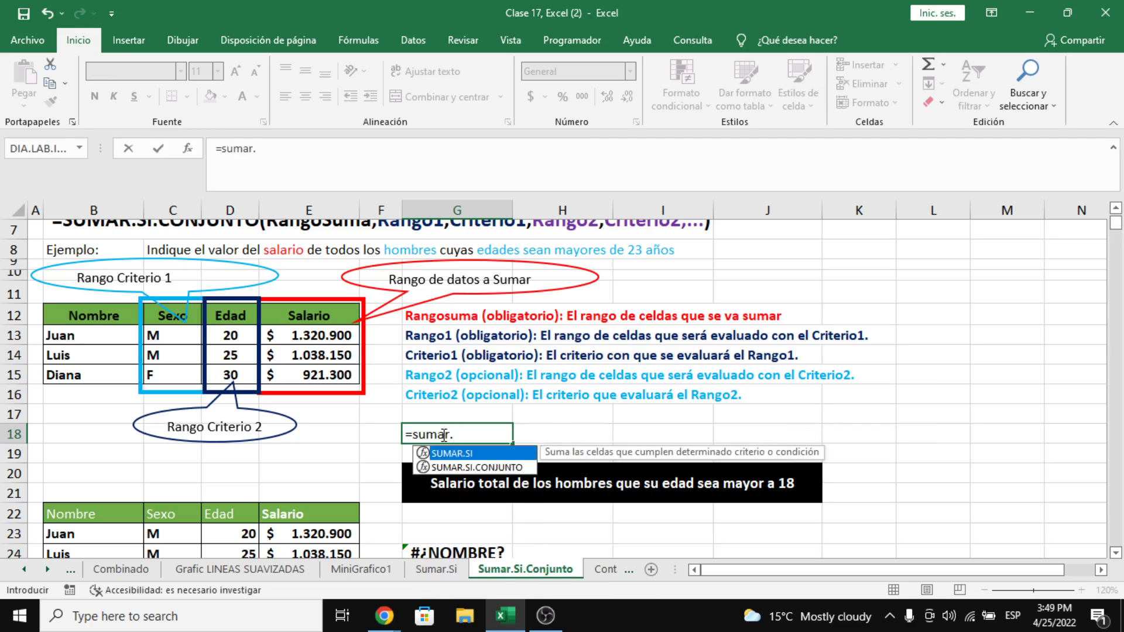
key(Down)
key(Tab)
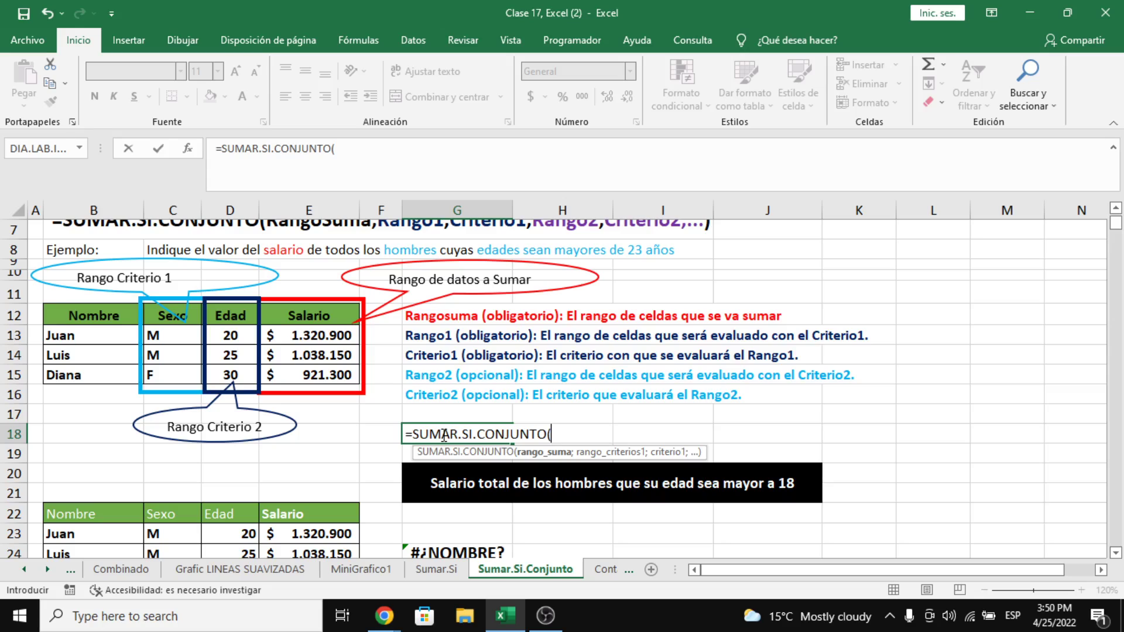
key(alt)
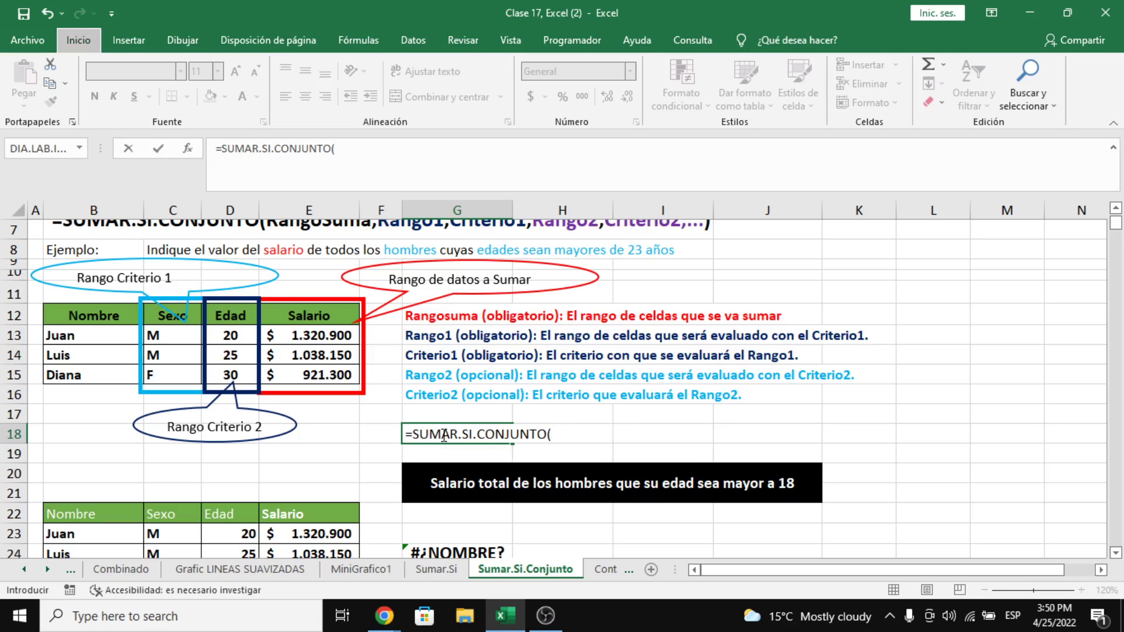
key(alt)
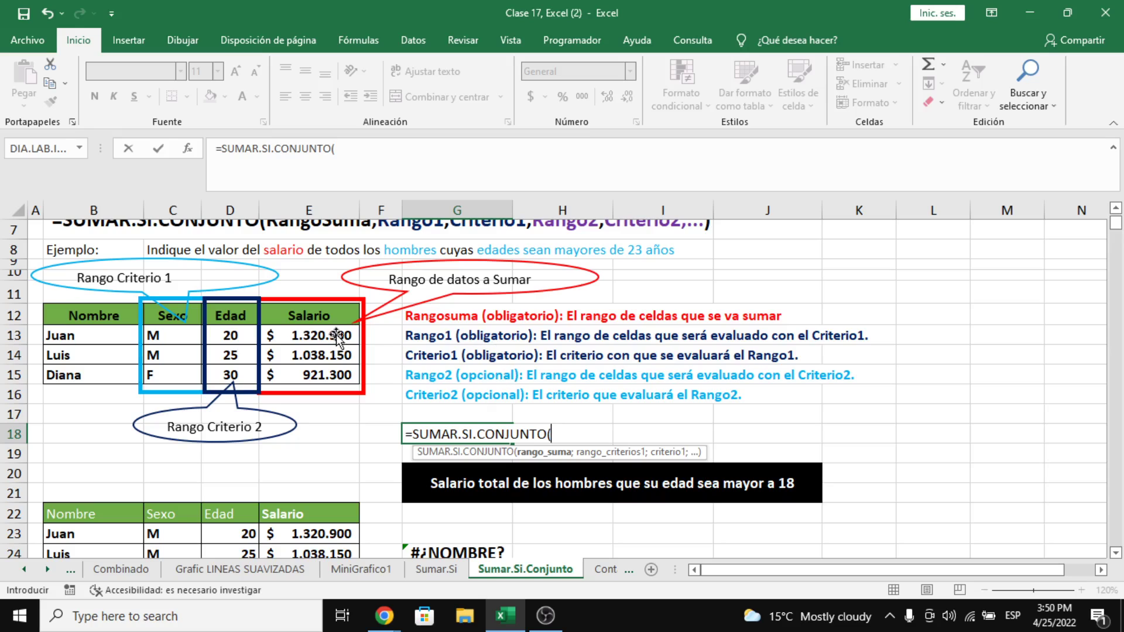
key(Return)
click(590, 349)
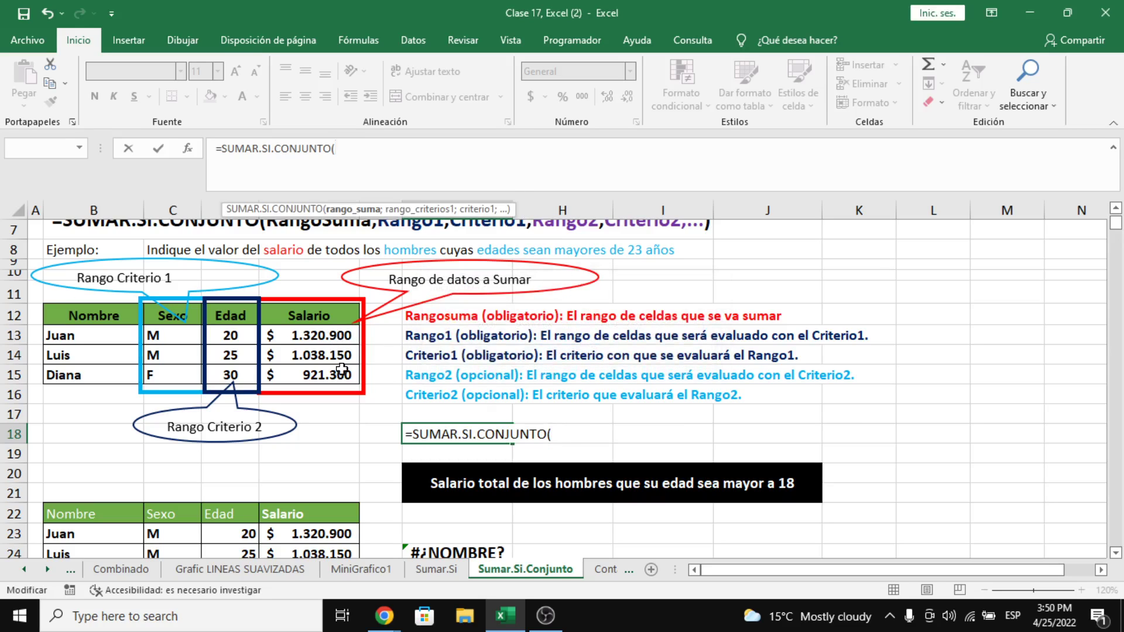
key(Return)
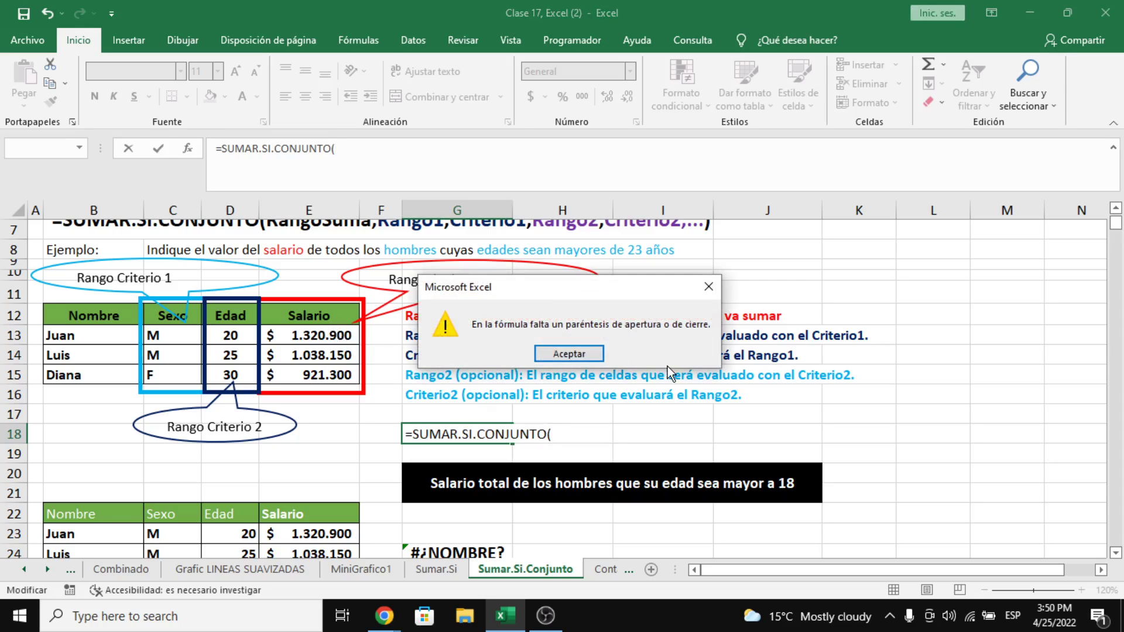
click(578, 350)
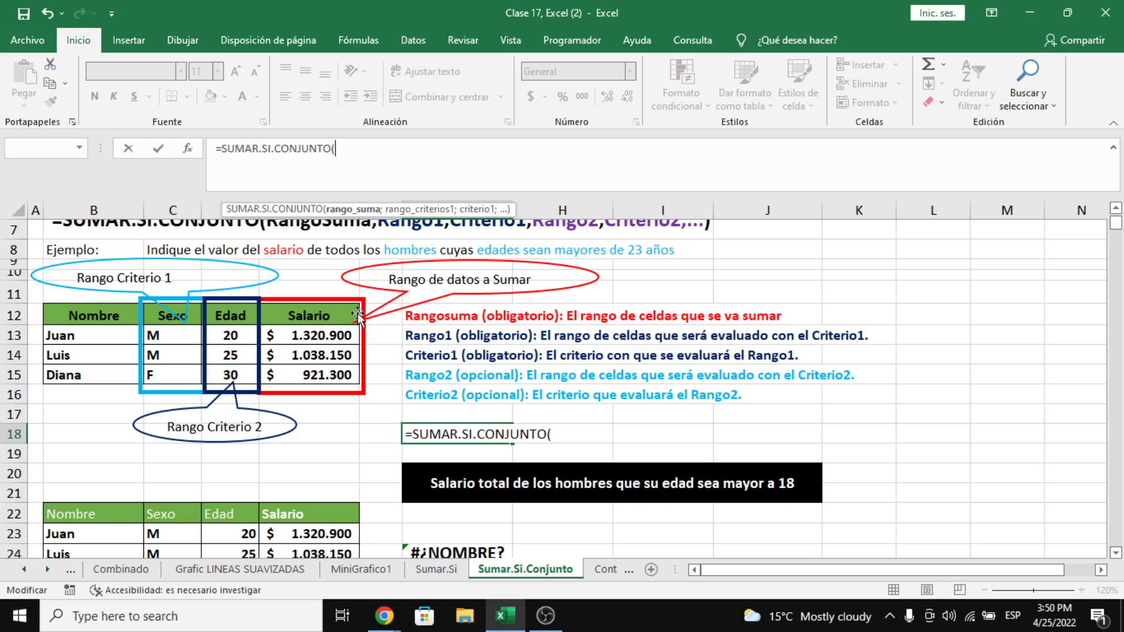
Set salaries E13:E15 as the formula's sum range and C13:C15 with the criterion "m" as its first condition.
drag(323, 337, 316, 375)
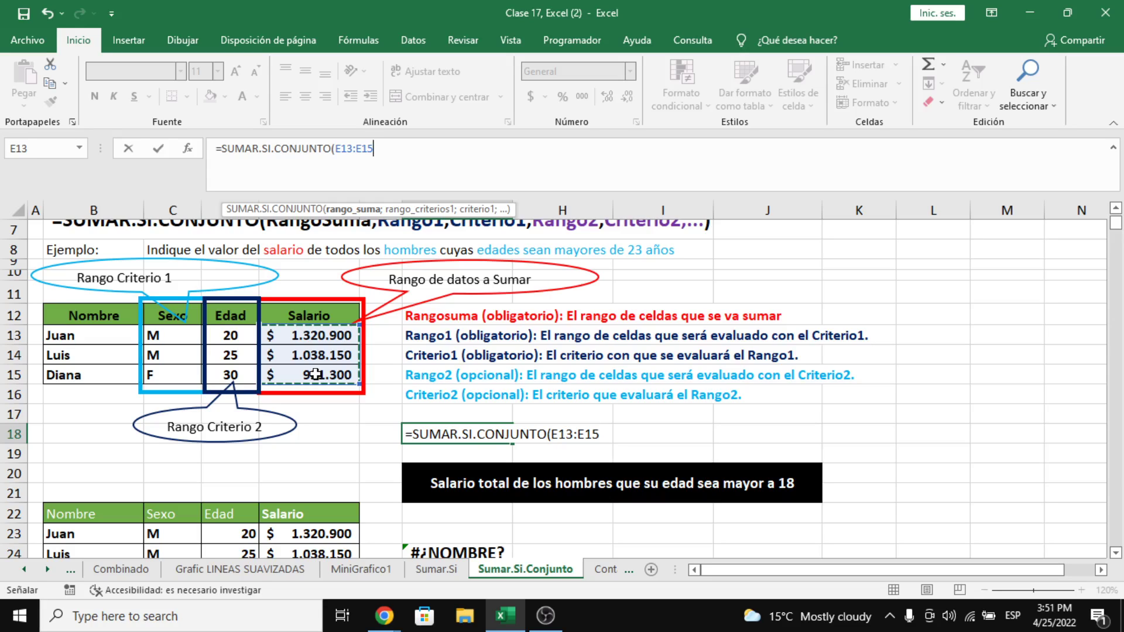
text(;)
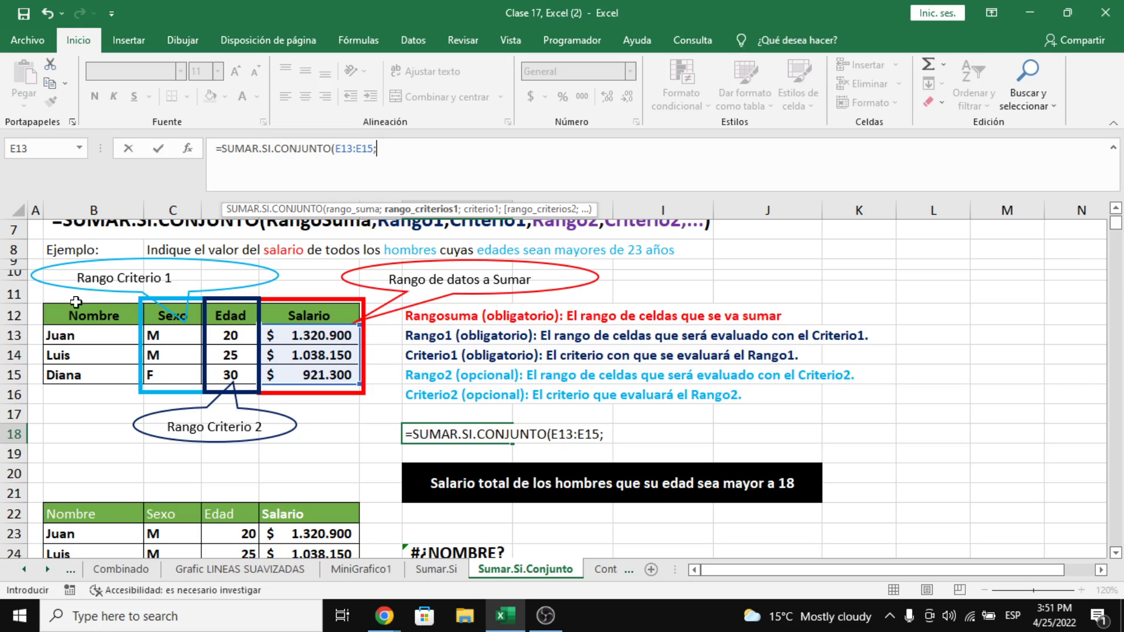
drag(175, 338, 176, 376)
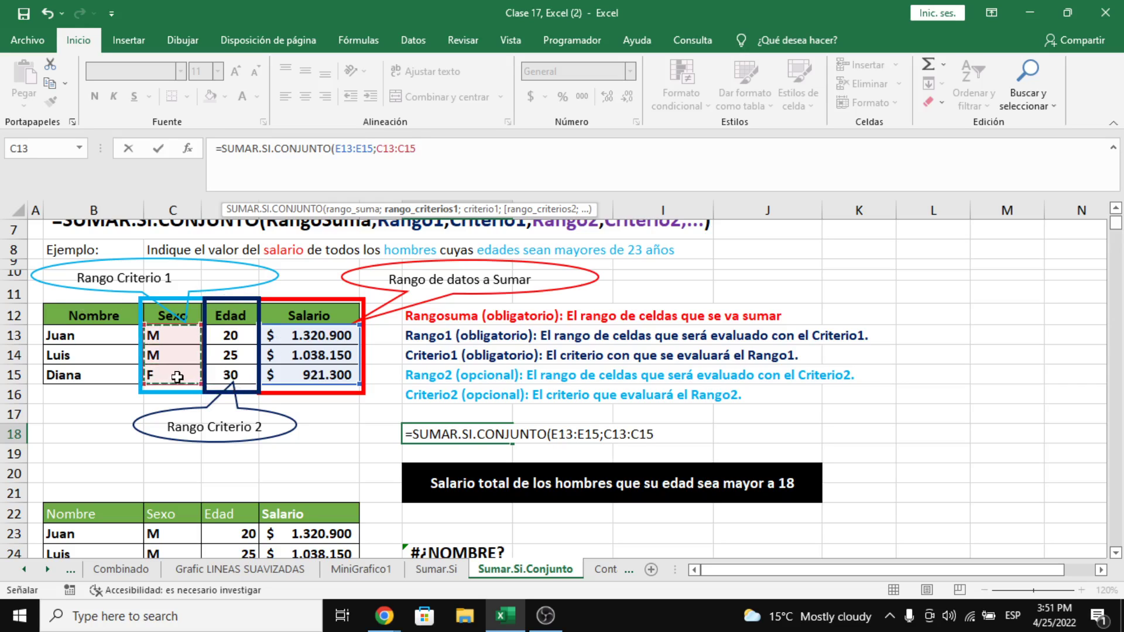
text(;)
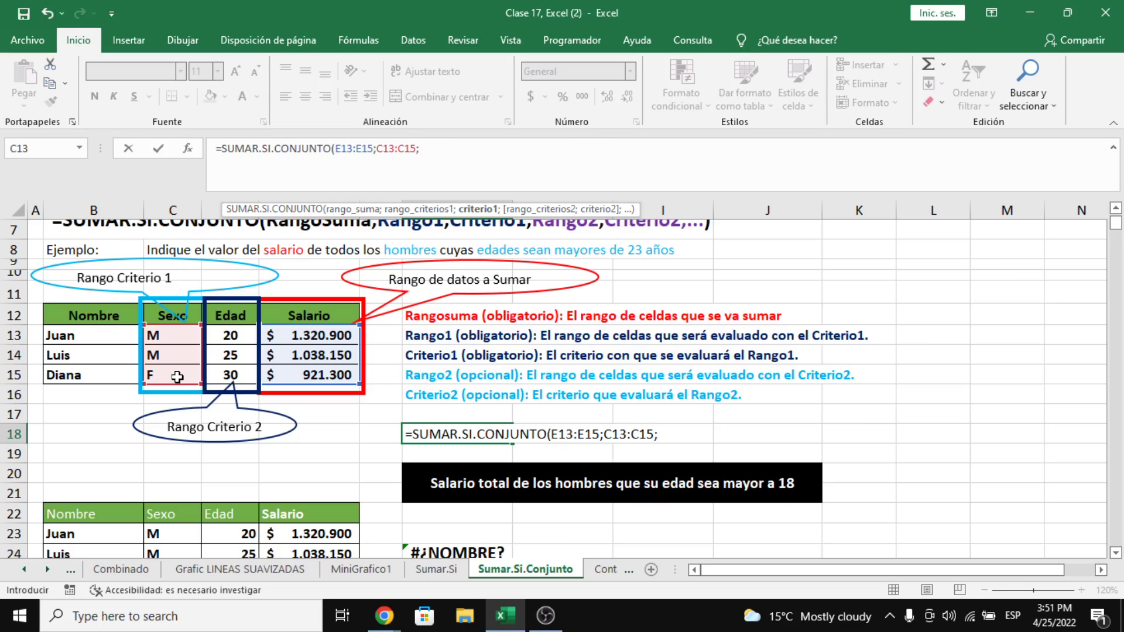
text(m)
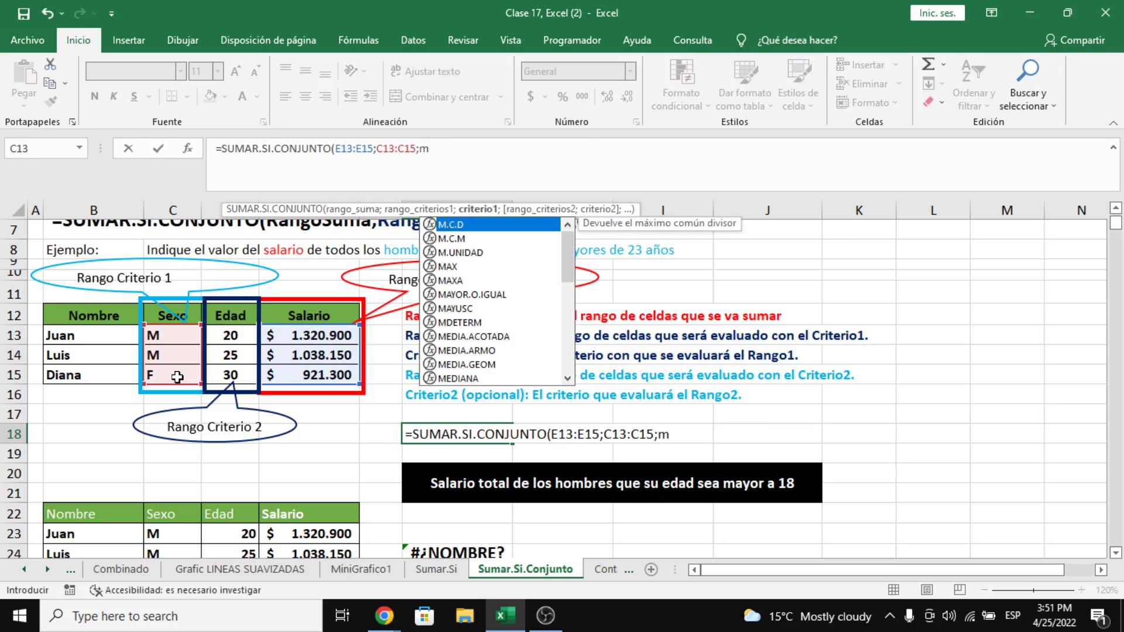
key(BackSpace)
text("m")
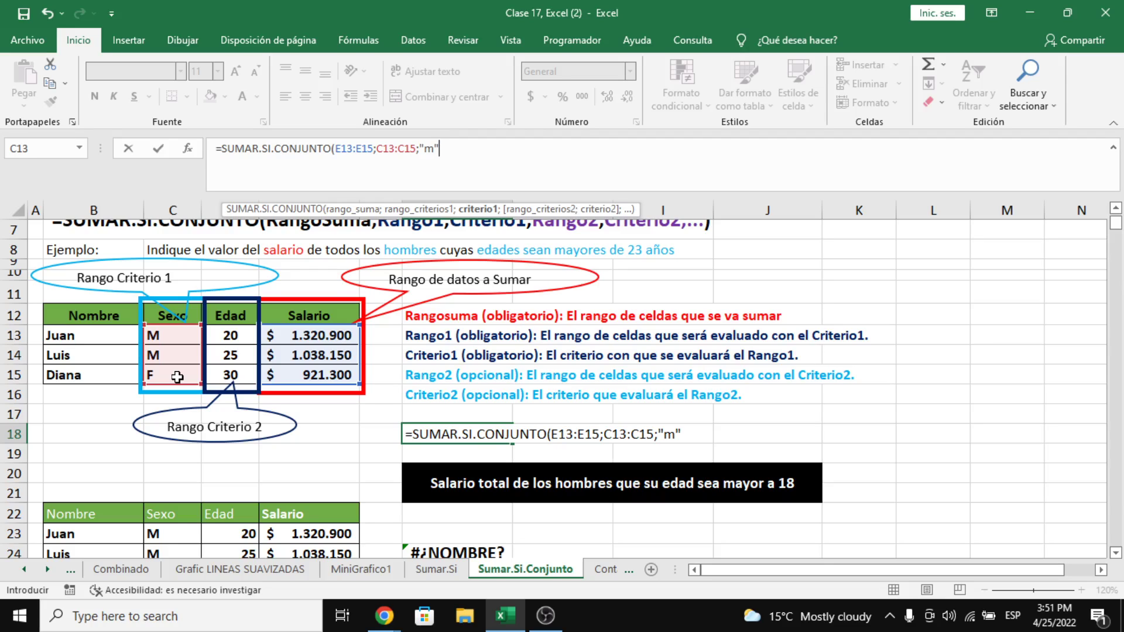
text(;)
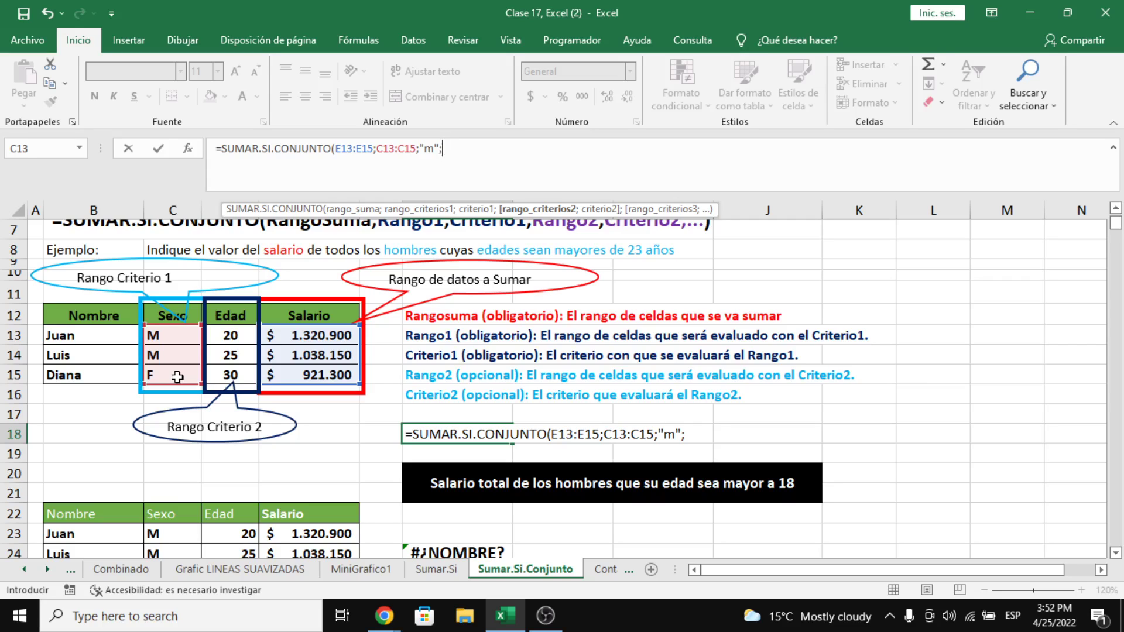
Add the ages D13:D15 as the second criteria range with the unquoted criterion >23 and try to enter the formula.
drag(231, 335, 232, 374)
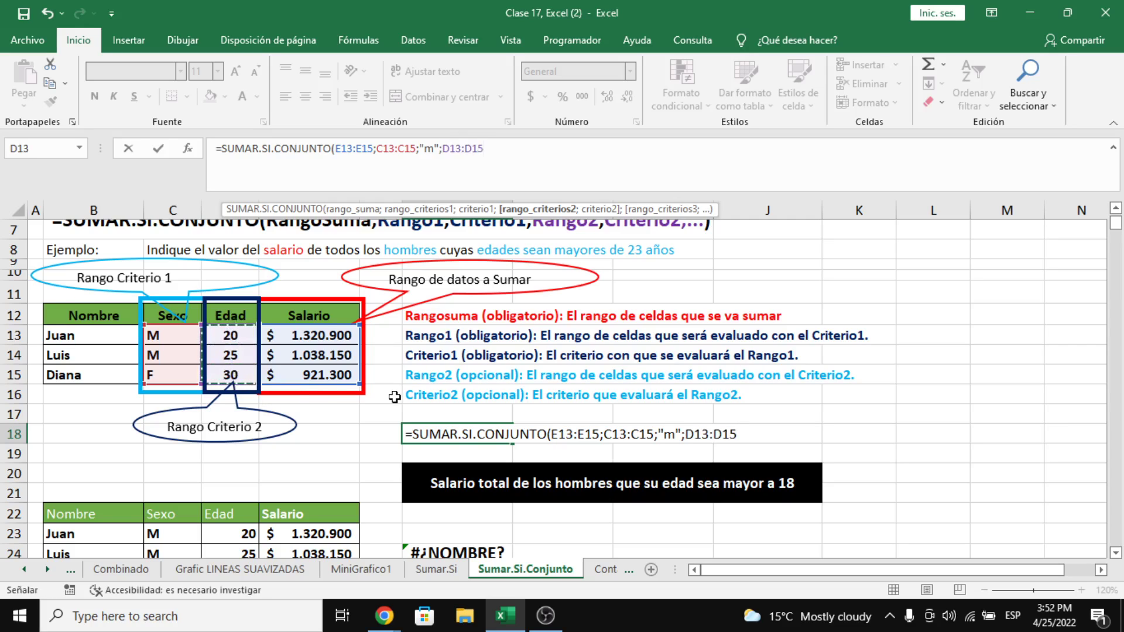
text(;)
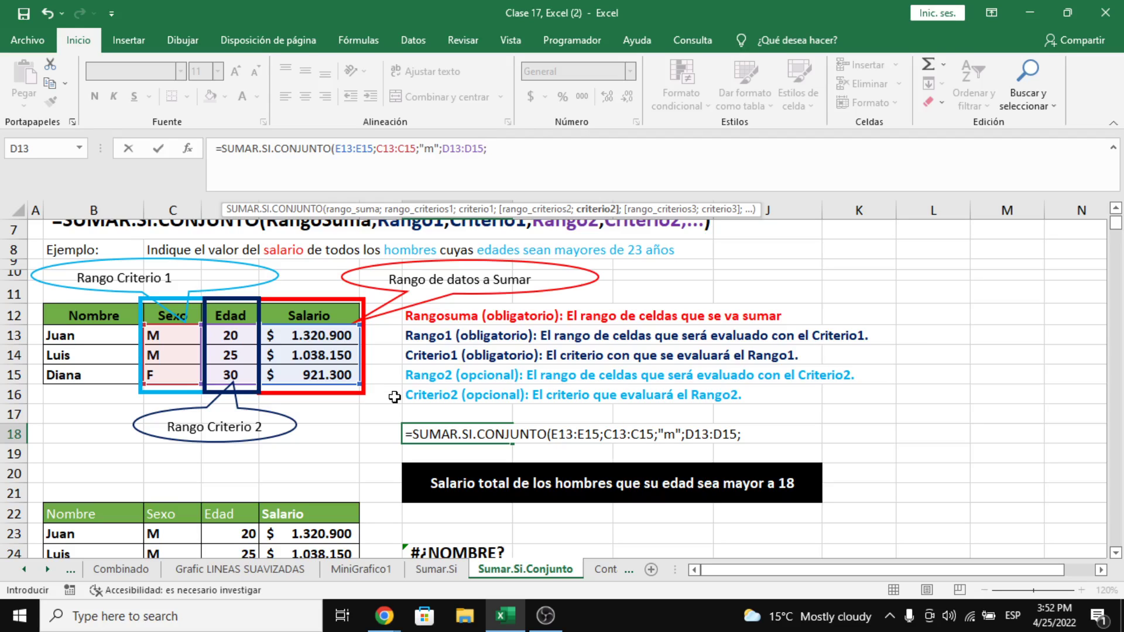
text(>23)
key(Return)
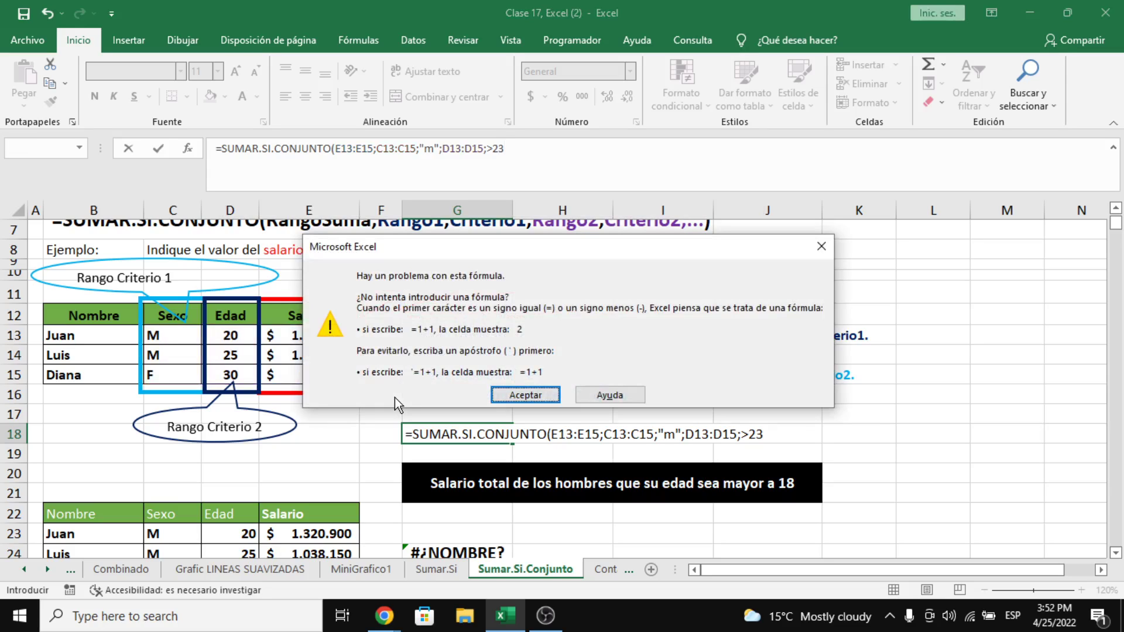
click(529, 392)
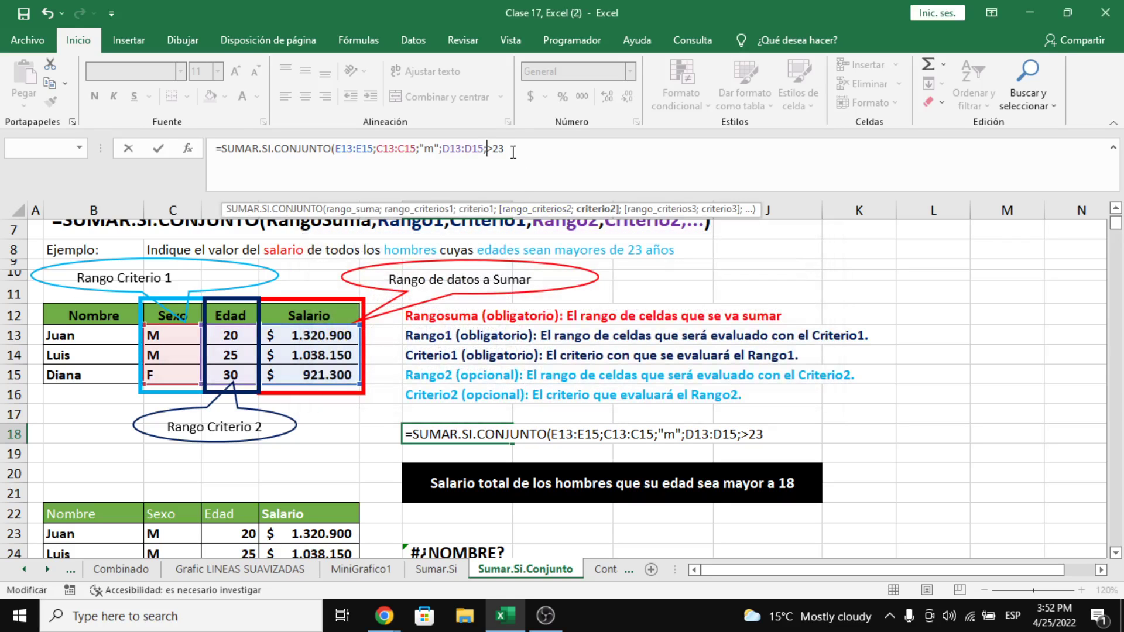
Enclose the second criterion in quotation marks as ">23" and enter the formula in G18.
key(Right)
text(")
click(528, 151)
text(")
drag(492, 150, 497, 152)
click(496, 153)
click(500, 150)
drag(487, 148, 493, 149)
click(520, 148)
key(Return)
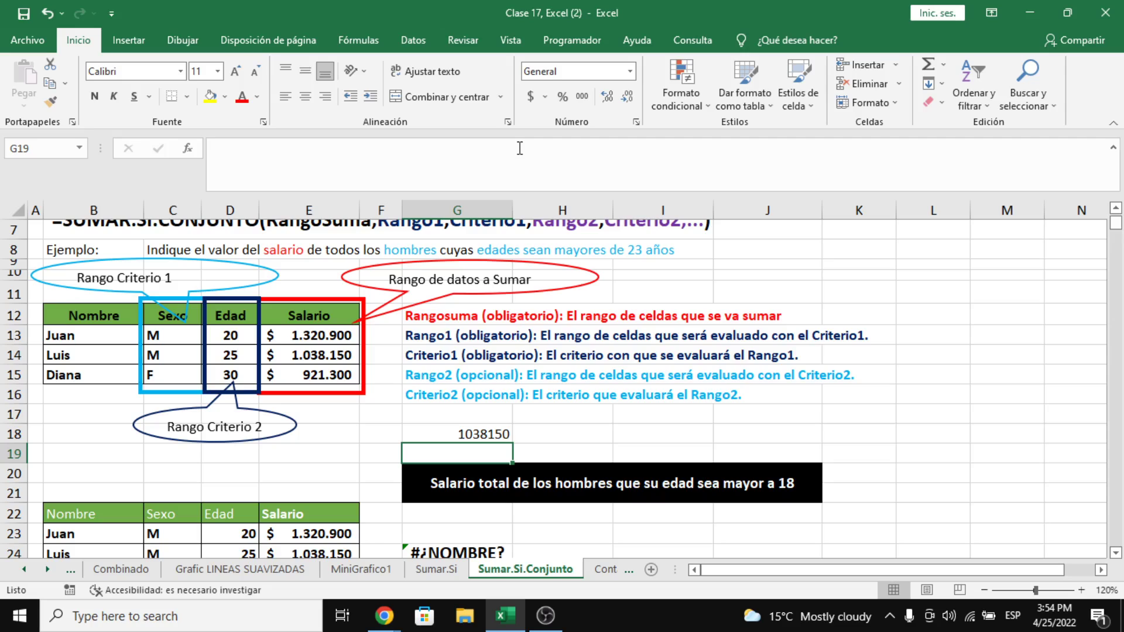
Format the result in G18 as currency without decimals and compare it with the salaries in E14 and E15.
key(Up)
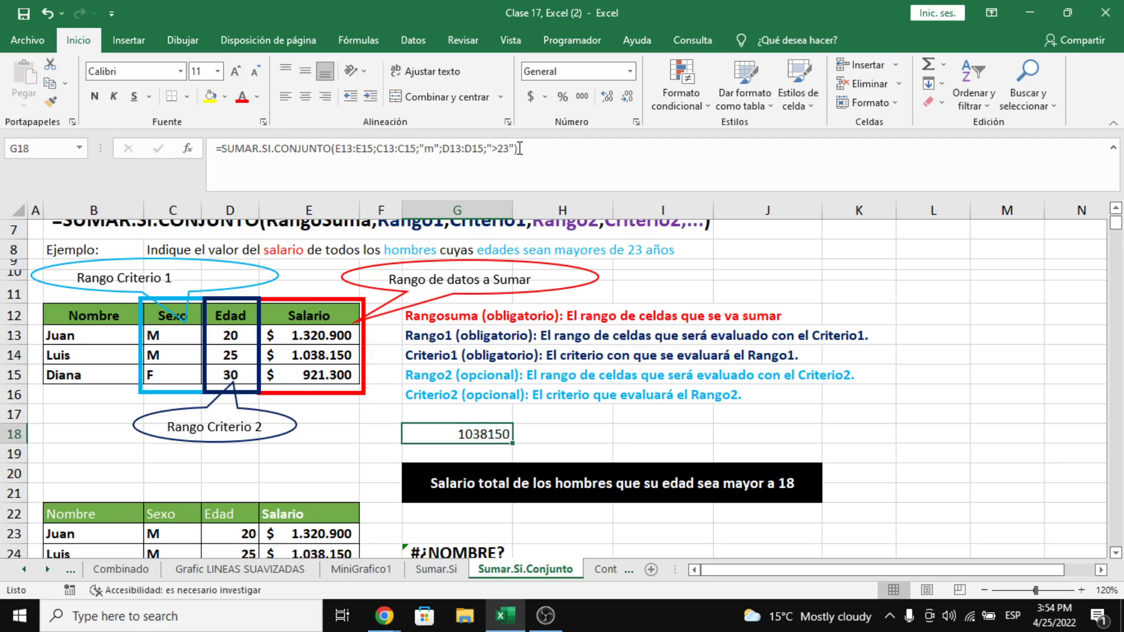
click(530, 89)
click(628, 97)
click(627, 97)
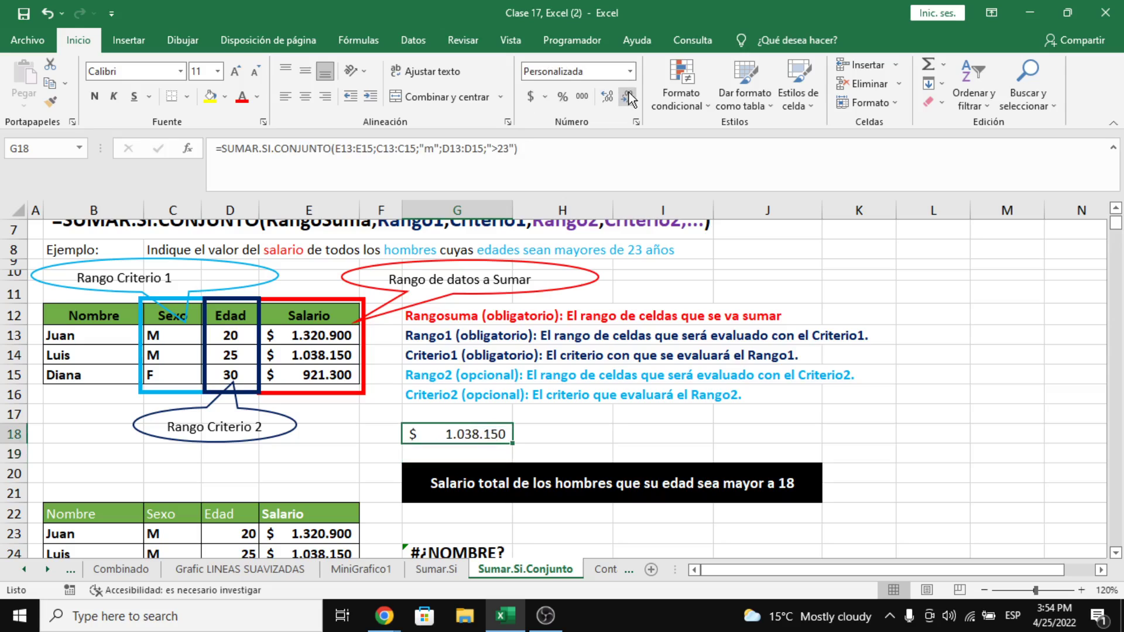
click(323, 357)
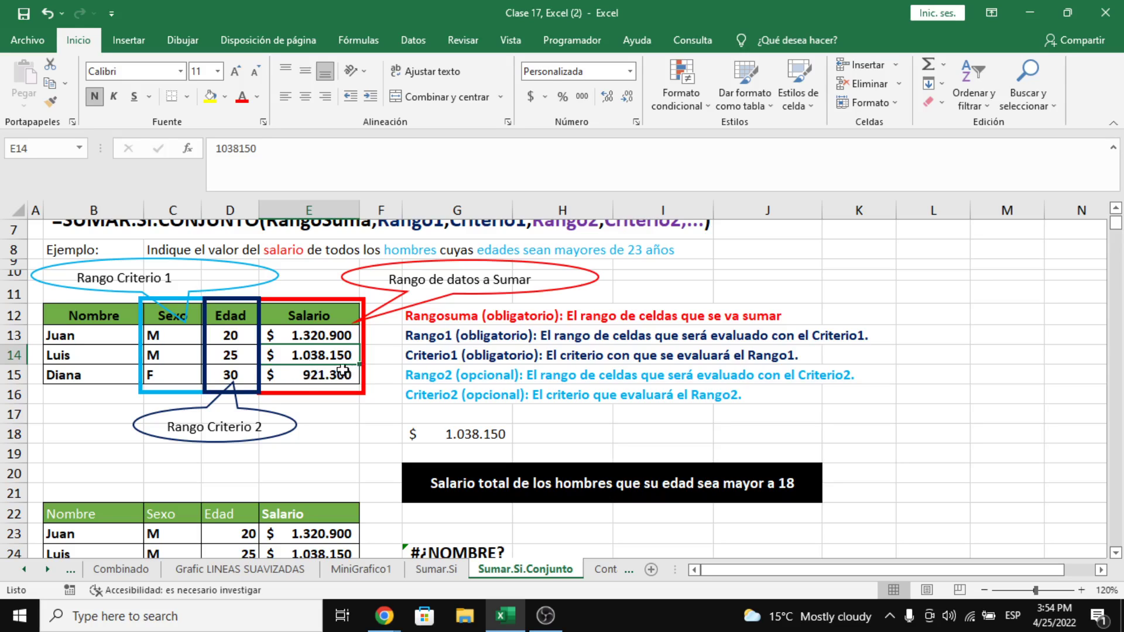
click(335, 373)
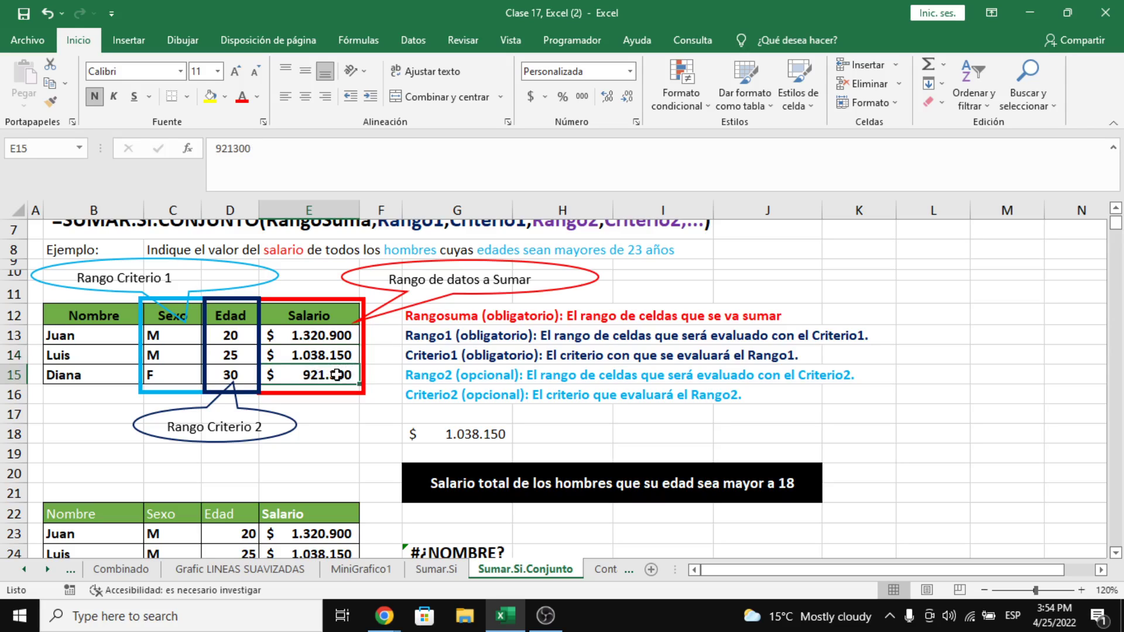
click(497, 433)
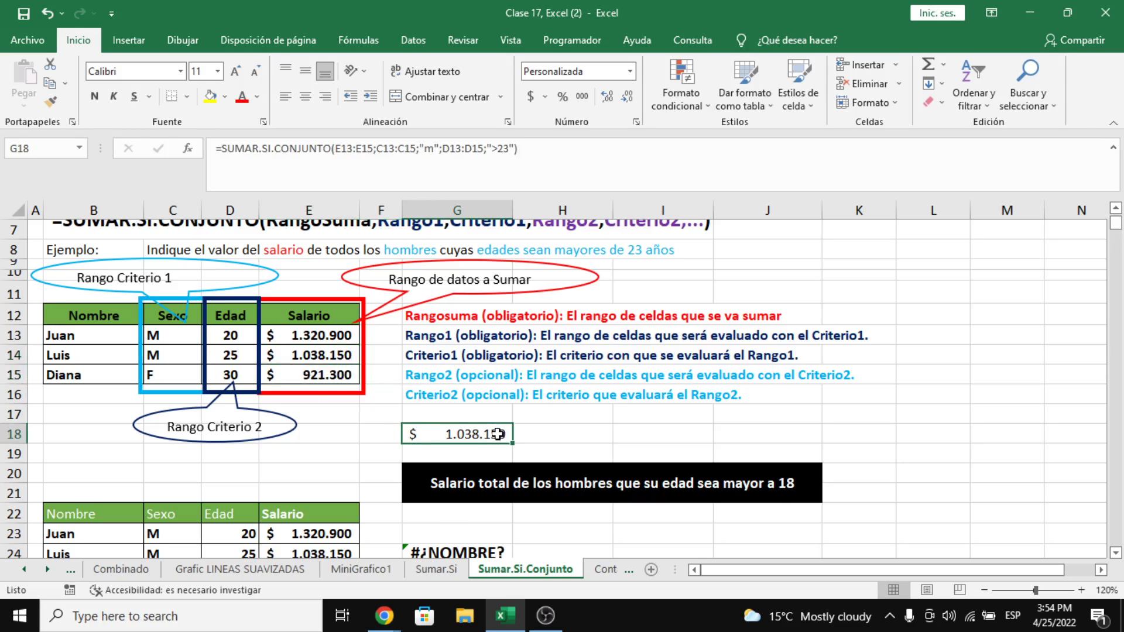
Display the formula of G18 as text in cell H18 using the formula-text function.
click(544, 432)
text(=form)
key(Tab)
text(g18)
key(Return)
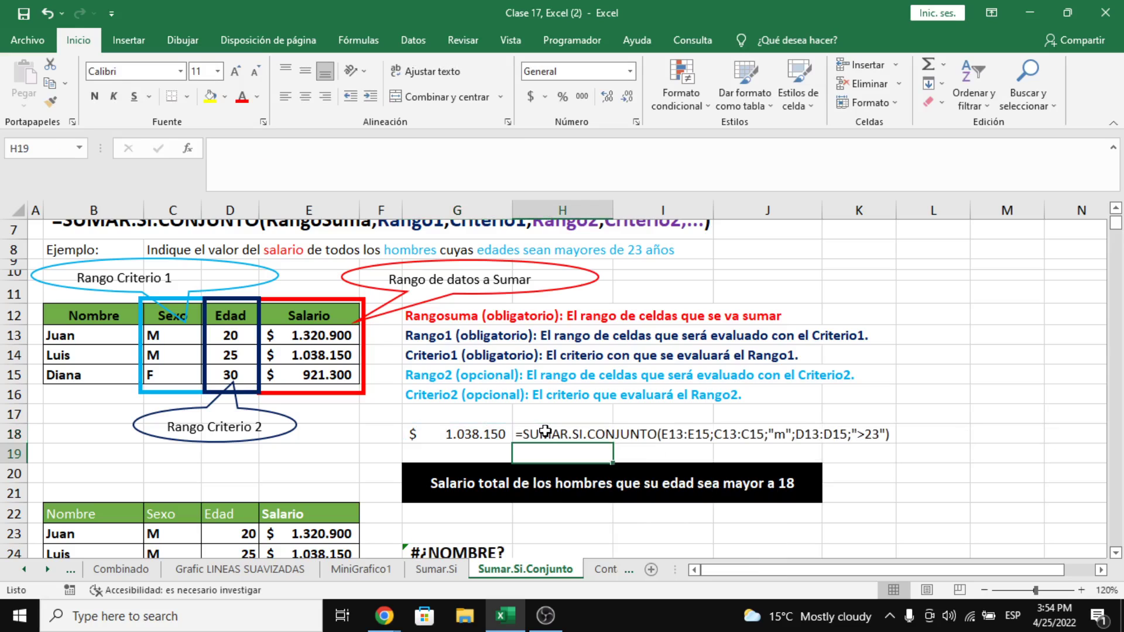
Switch to the Google Meet call in Chrome and review the list of people in the call.
key(alt+Tab)
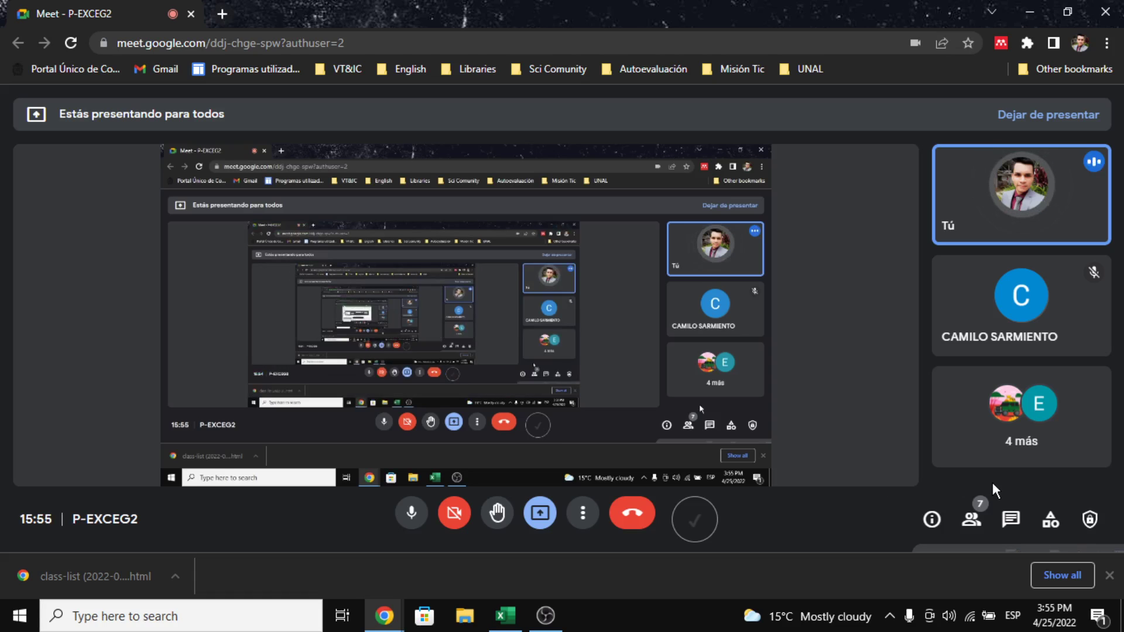
click(970, 520)
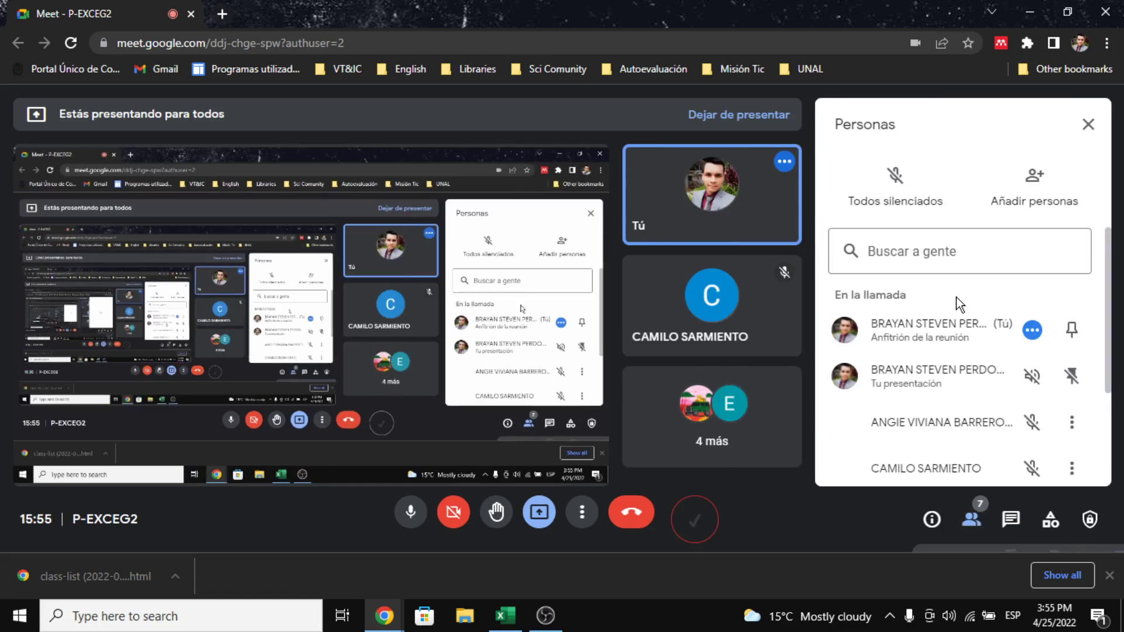
scroll(931, 412, down, 3)
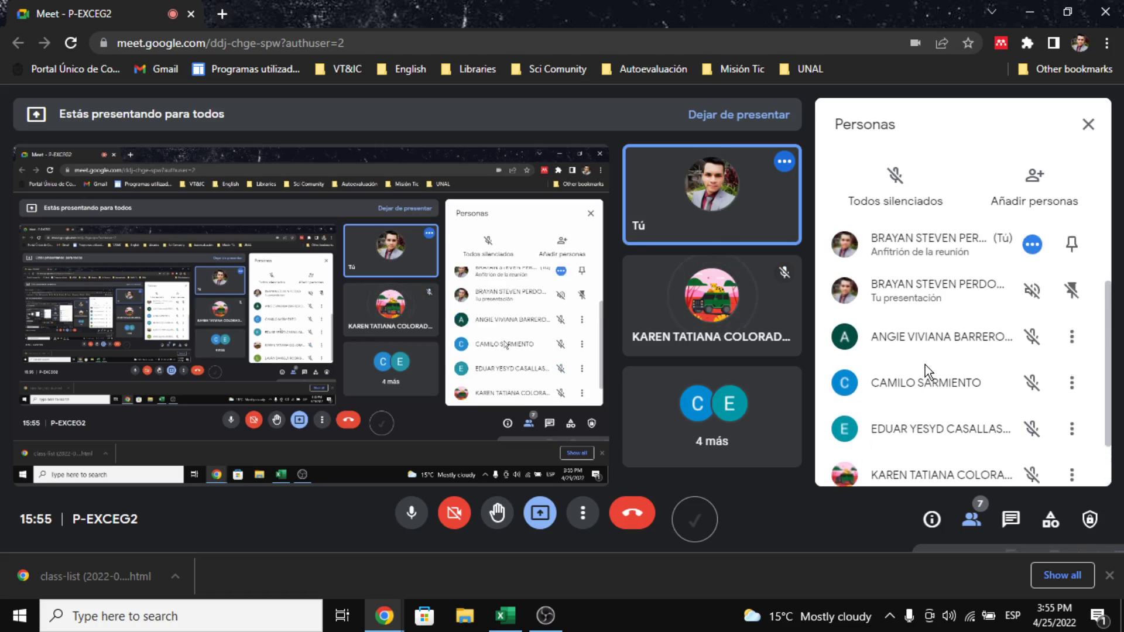
scroll(925, 364, down, 1)
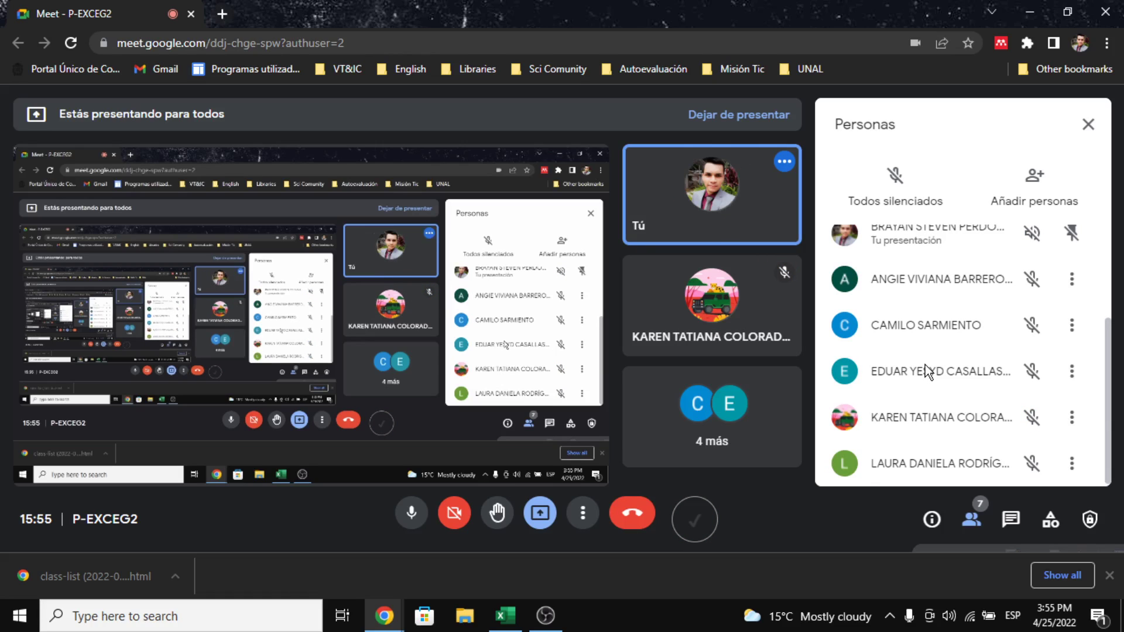
Turn on the camera in the Google Meet call and return to the Excel workbook.
key(alt+Tab)
key(alt+Tab)
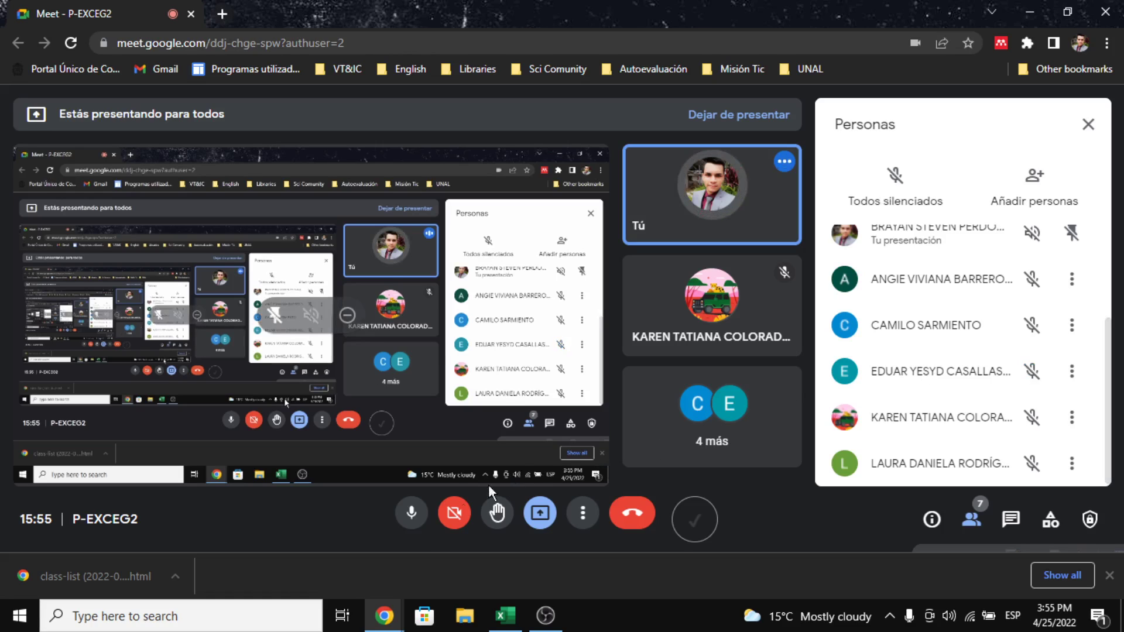
click(448, 524)
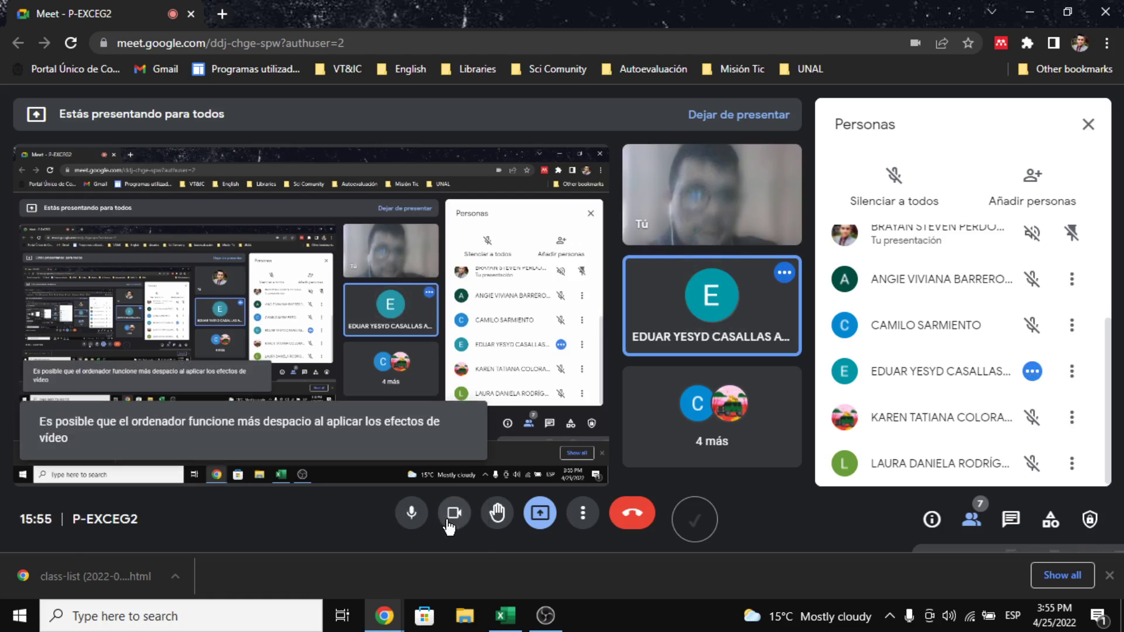
key(alt+Tab)
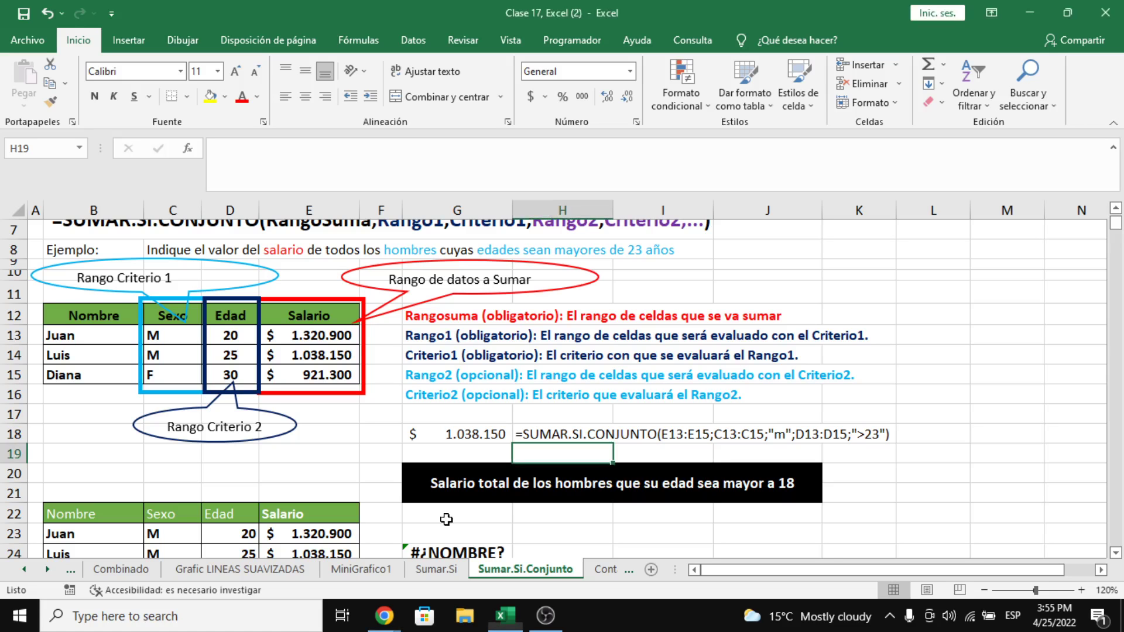
Switch to the Google Meet call in Chrome to follow the participants, and return to the Excel workbook.
key(alt+Tab)
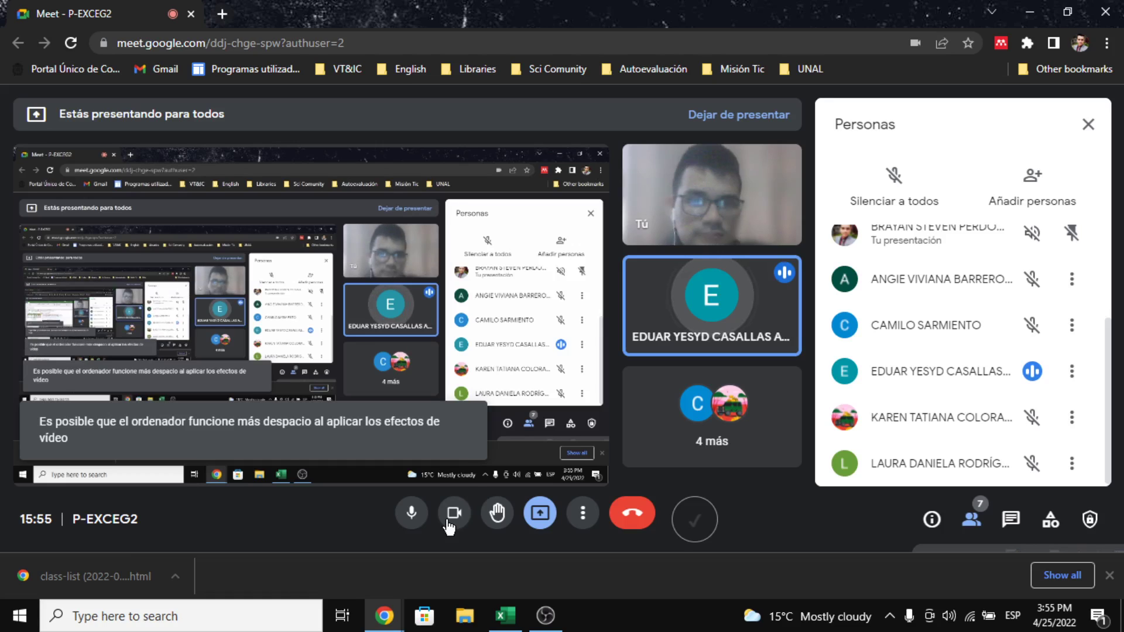
key(alt+Tab)
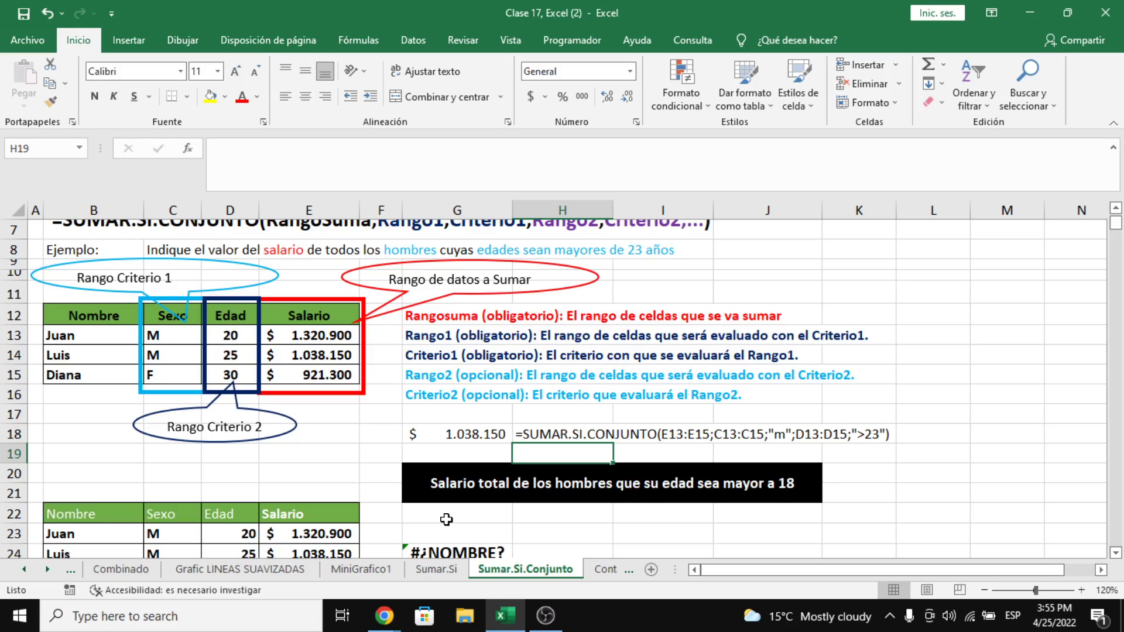
key(alt+Tab)
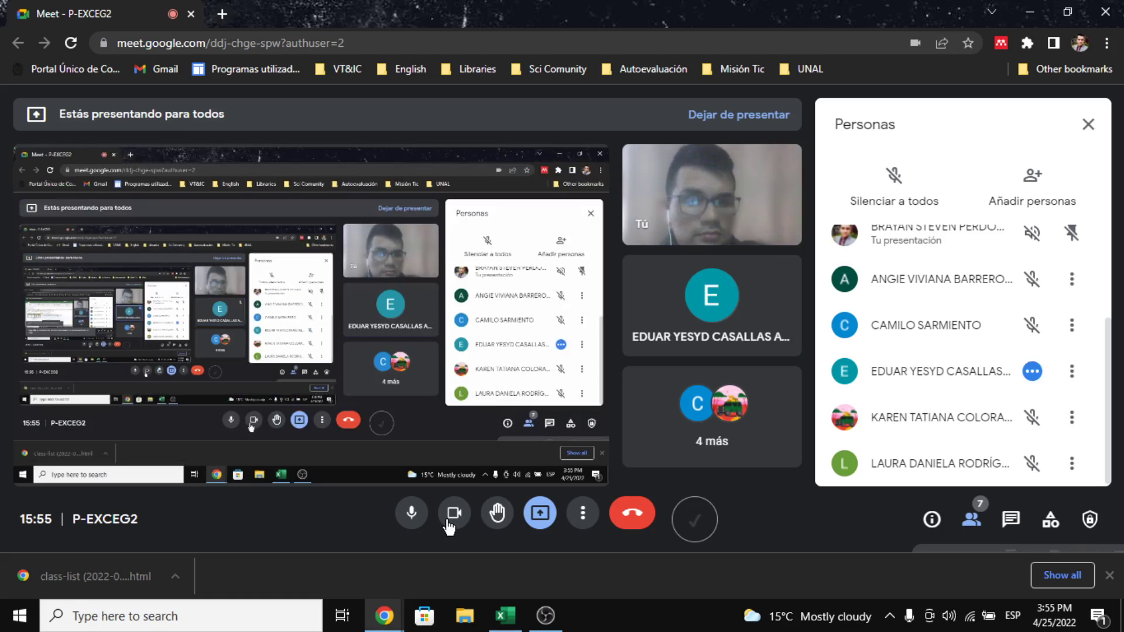
key(alt+Tab)
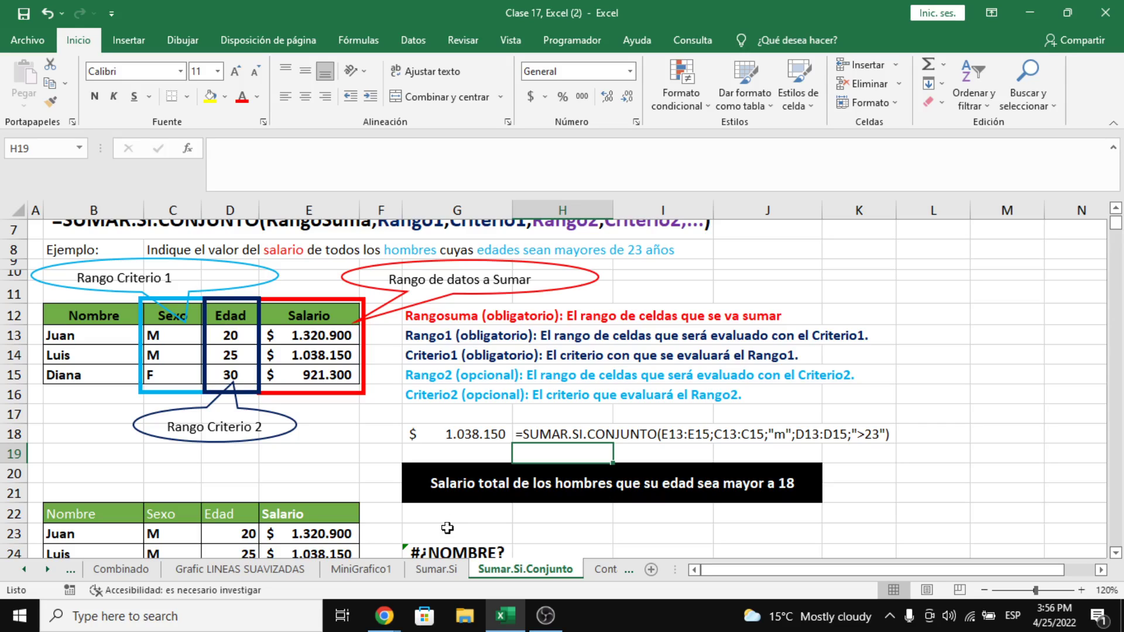
Correct the function name in cell G24 to FORMULATEXTO, keeping G23 as its reference.
scroll(454, 559, down, 3)
scroll(454, 559, down, 1)
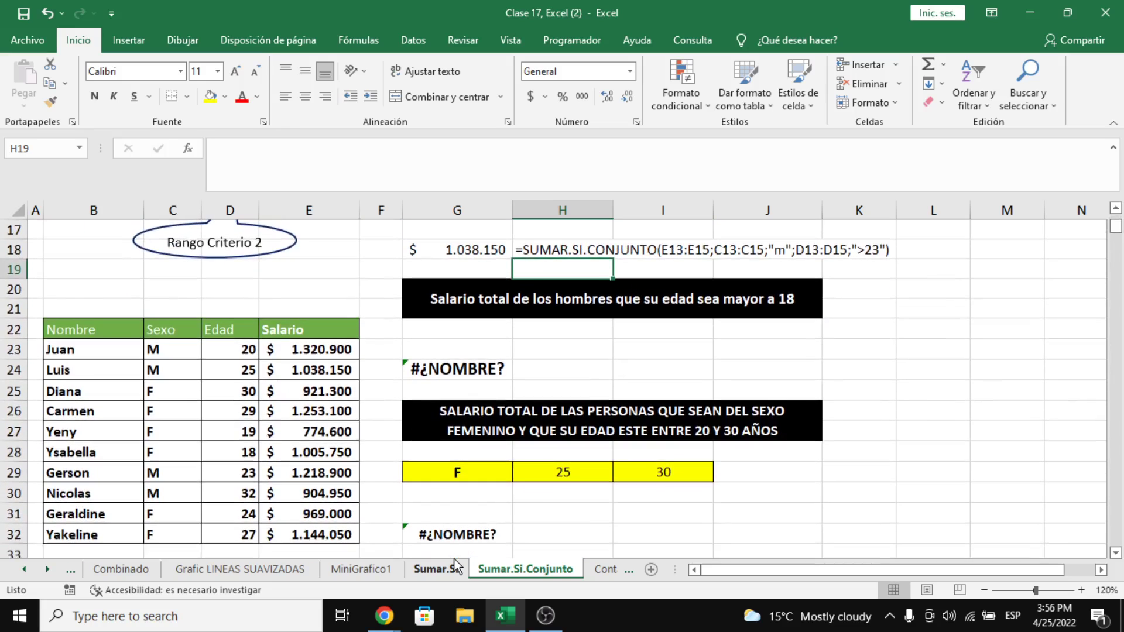
click(454, 366)
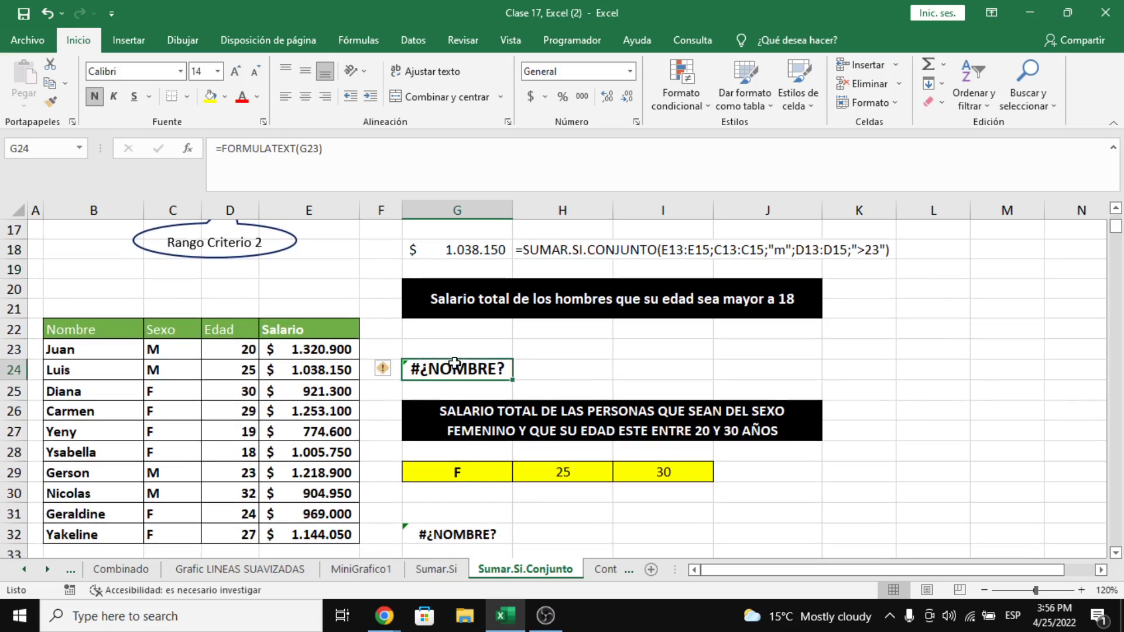
click(297, 148)
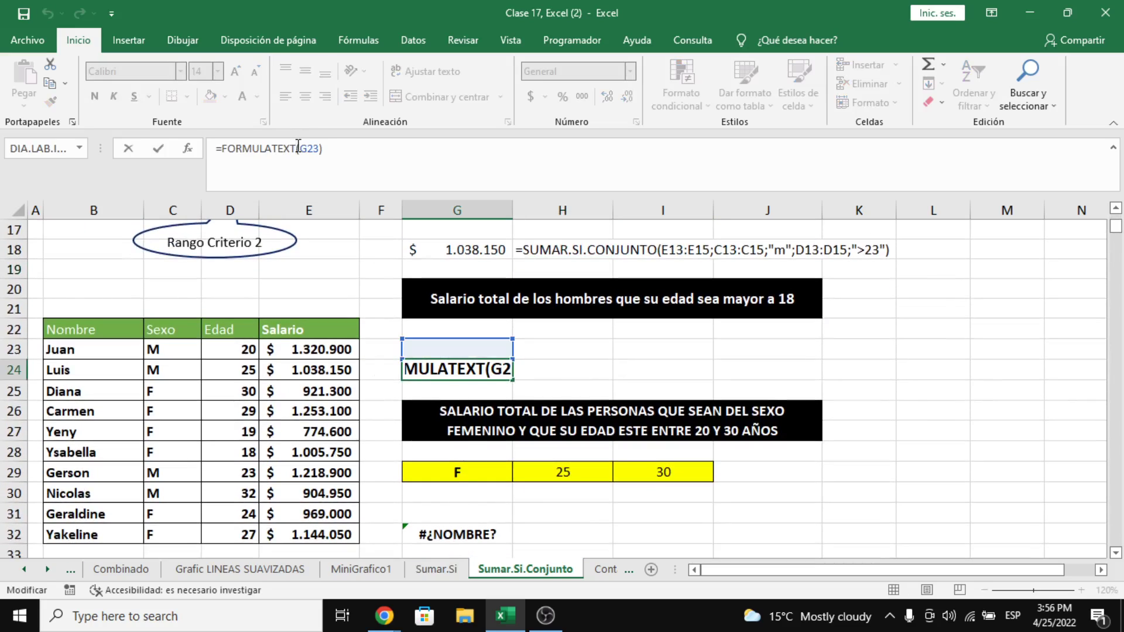
key(Return)
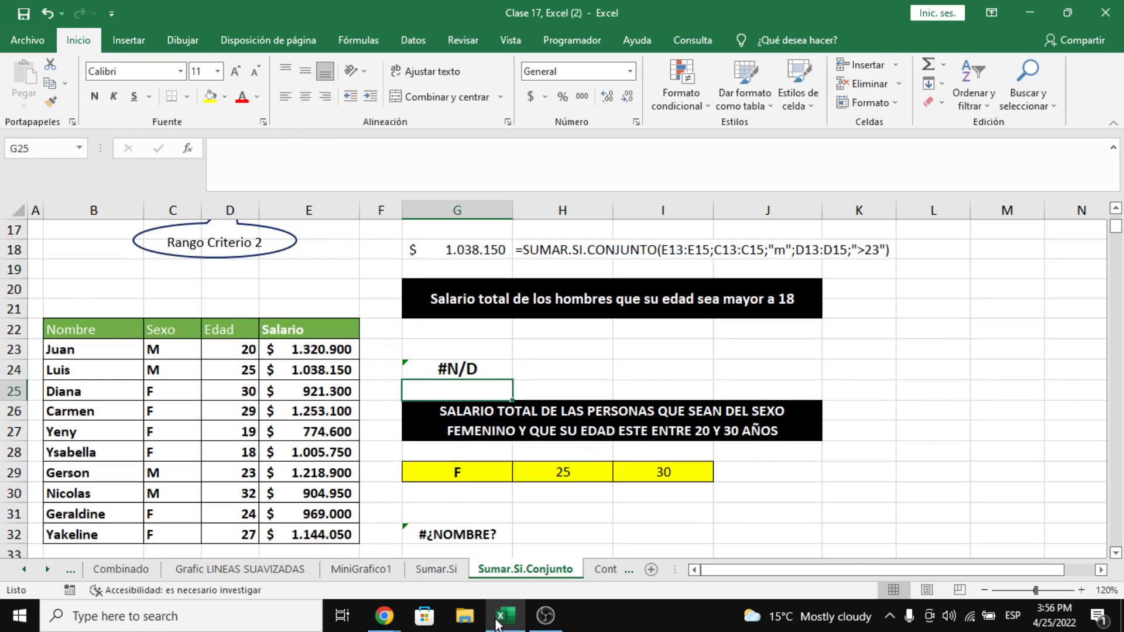
Correct the function name in cell G32 to FORMULATEXTO, keeping G31 as its reference.
click(468, 534)
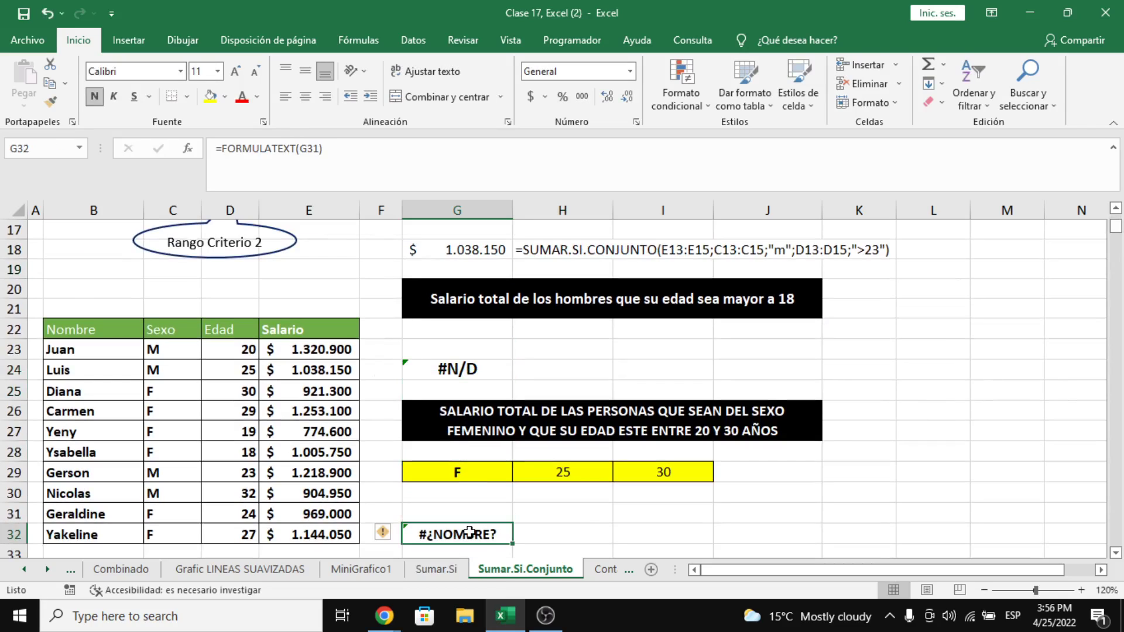
click(297, 151)
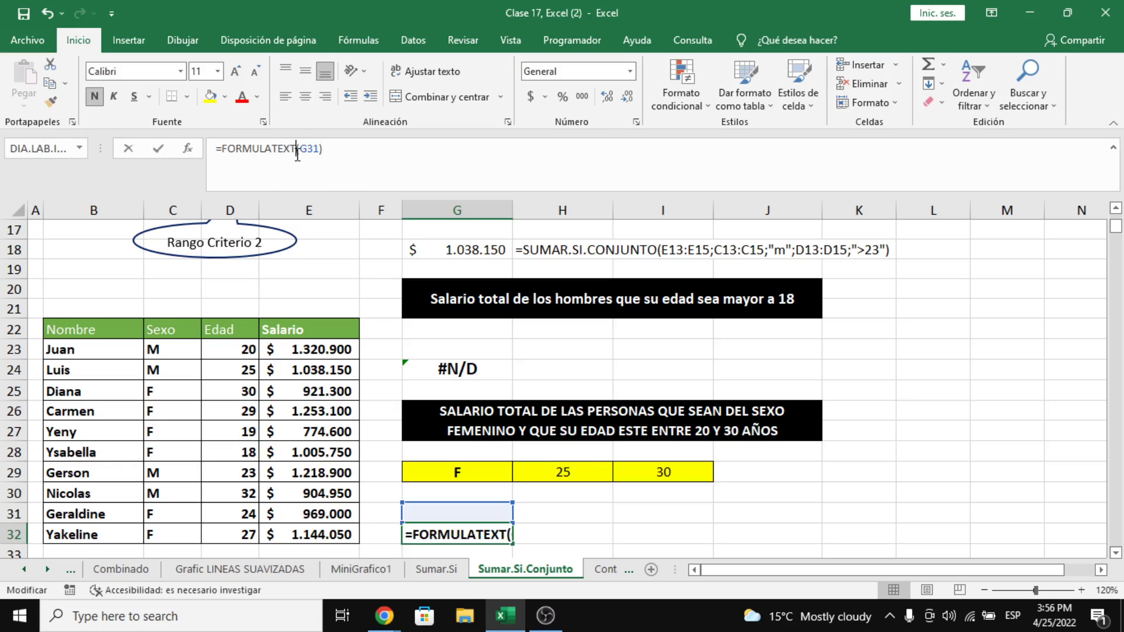
text(o)
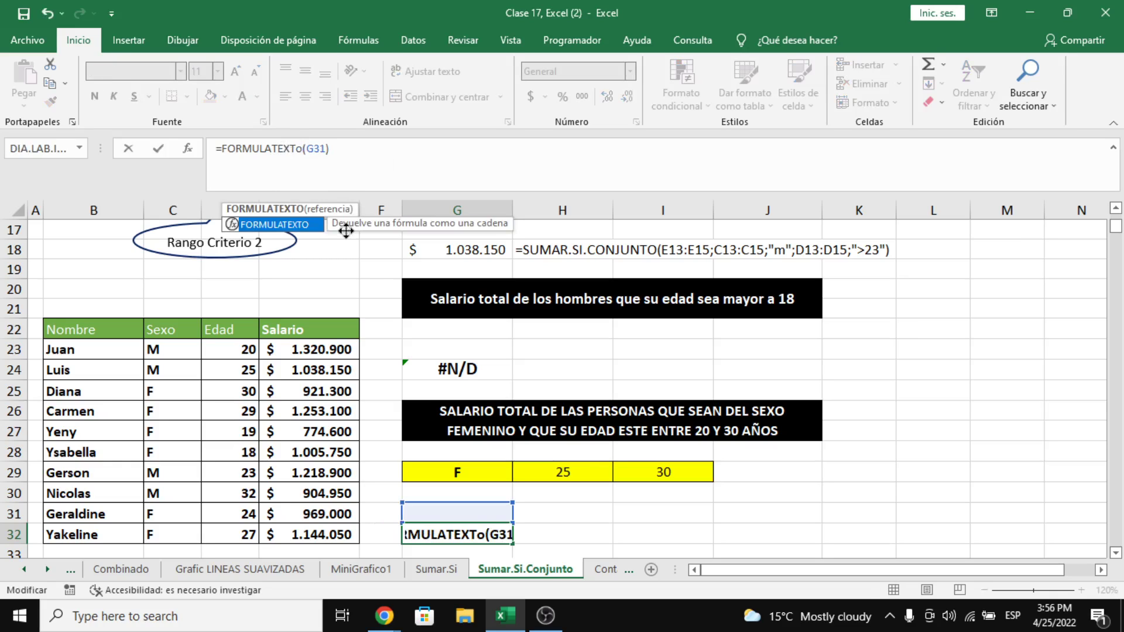
key(Return)
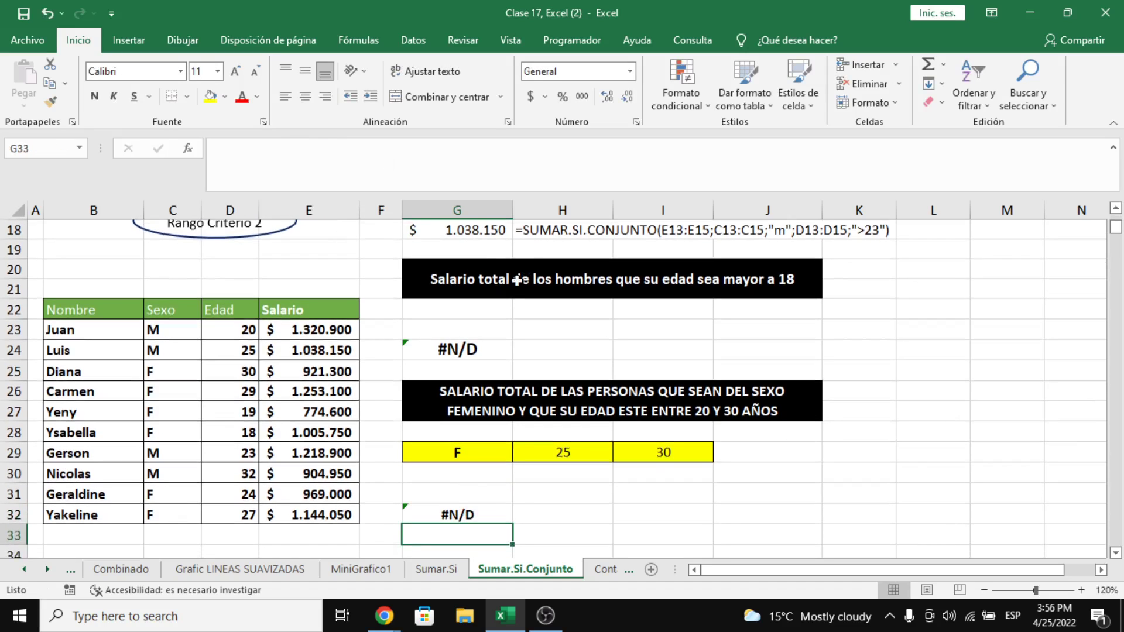
Select cell G23 for the salary total, check the Google Meet call in Chrome, and return to the workbook.
click(442, 355)
click(444, 326)
key(alt)
key(alt)
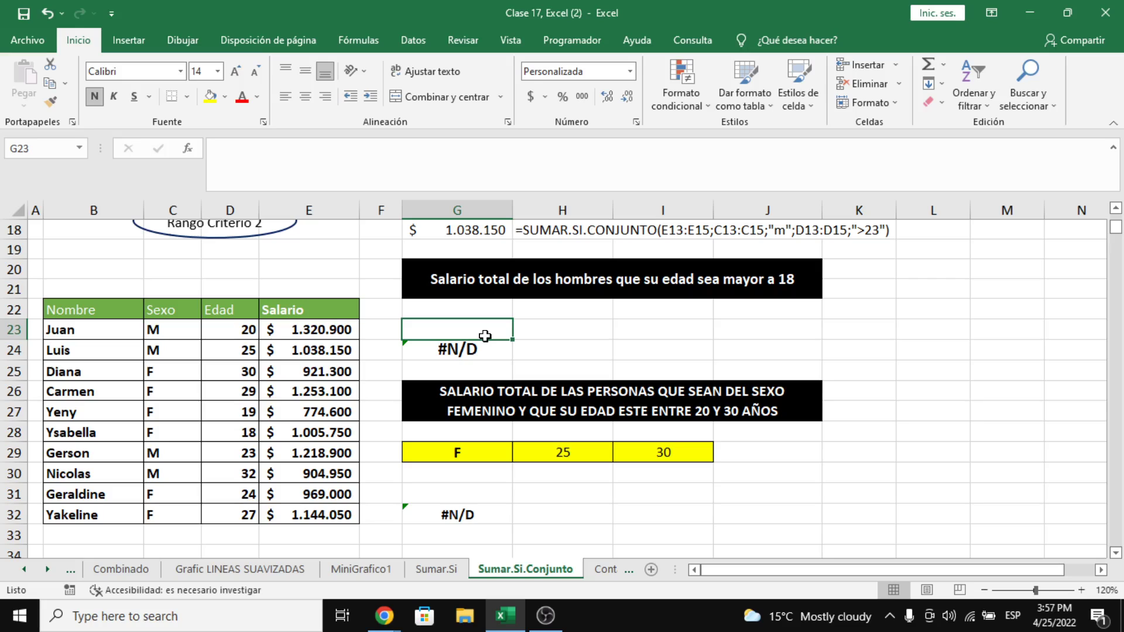
key(alt+Tab)
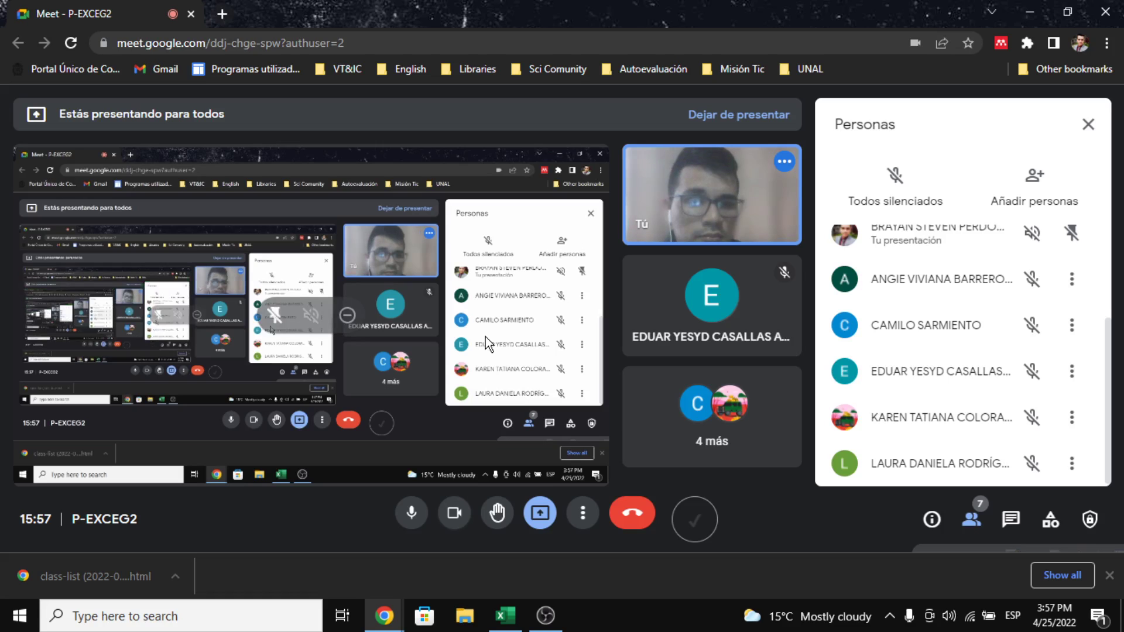
key(alt+Tab)
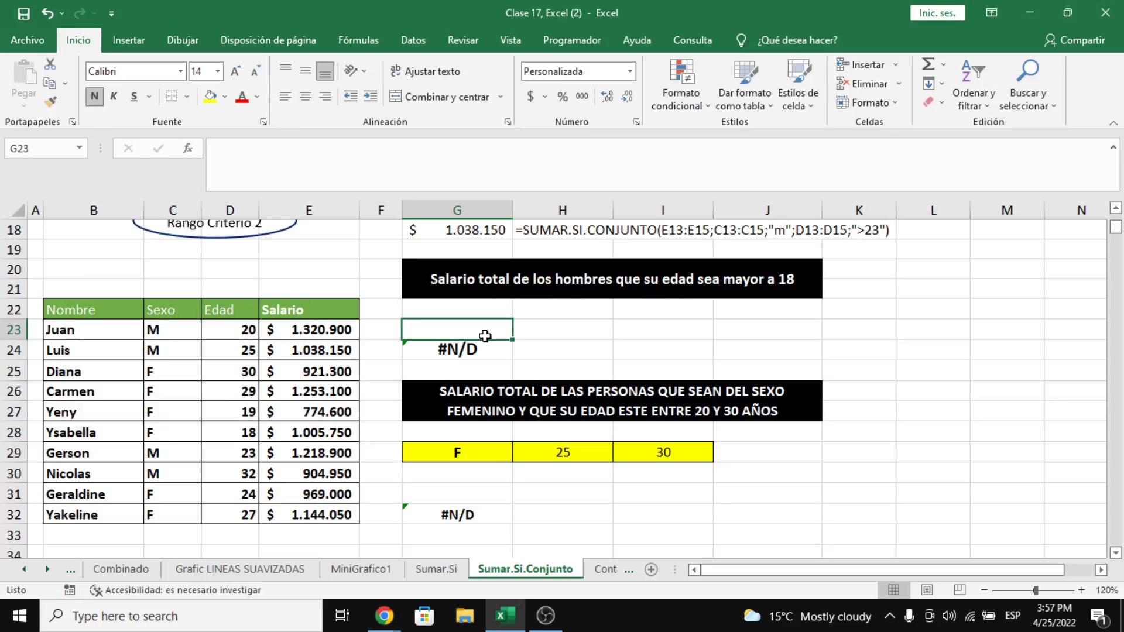
key(alt+Tab)
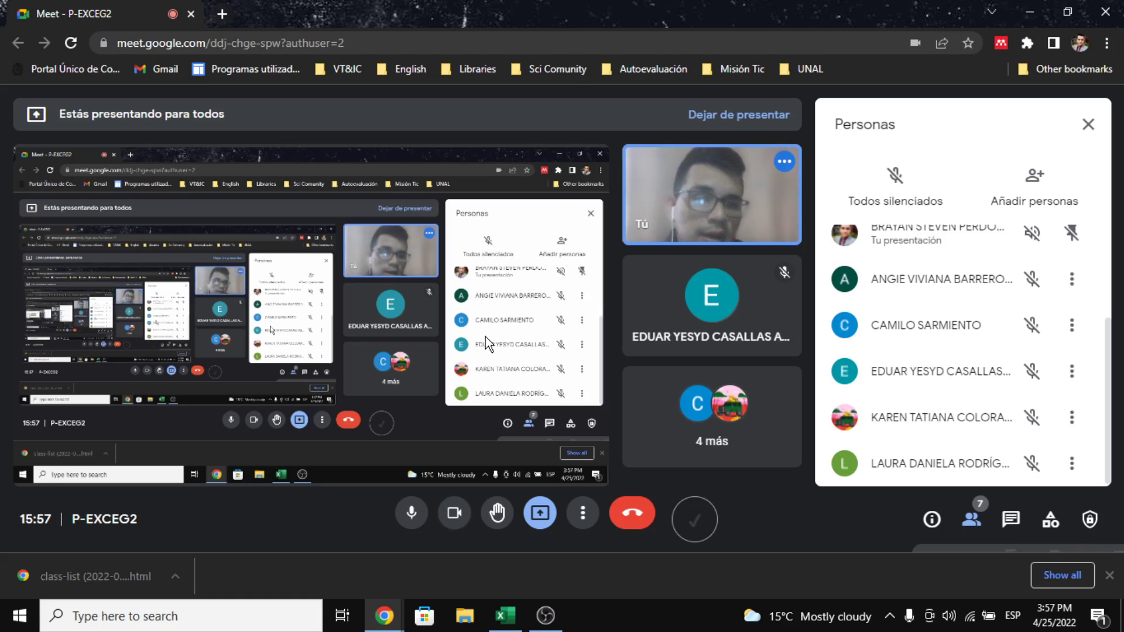
key(alt+Tab)
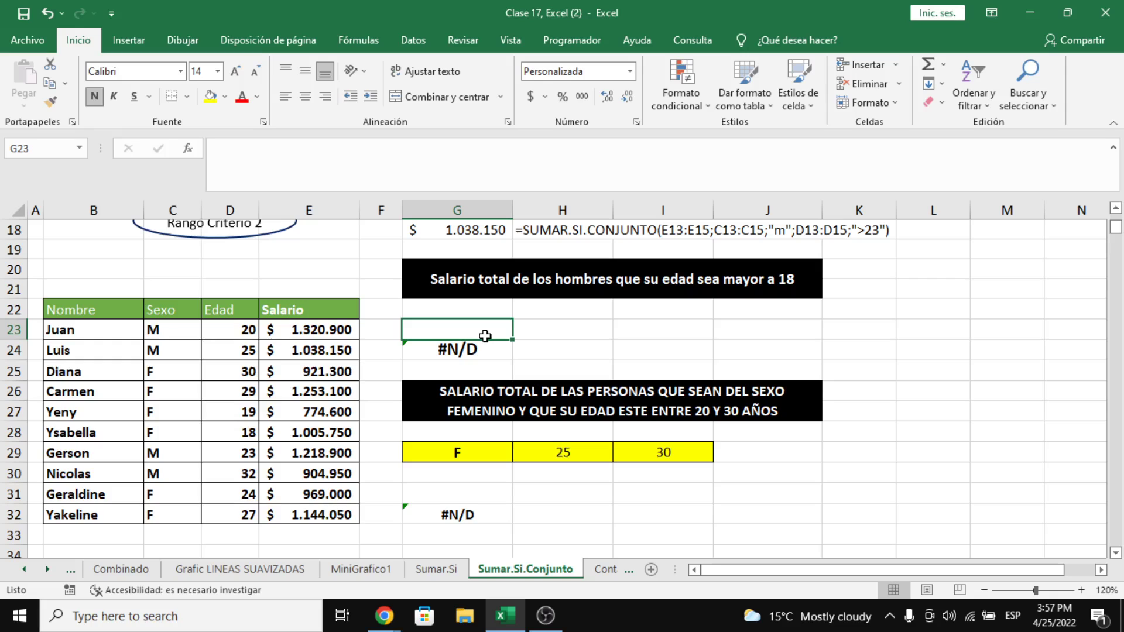
Start a SUMAR.SI.CONJUNTO formula in G23 that sums E23:E32, with C23:C32 as the first criteria range and "M" as its criterion.
text(=SUMAR.SI.C)
key(Tab)
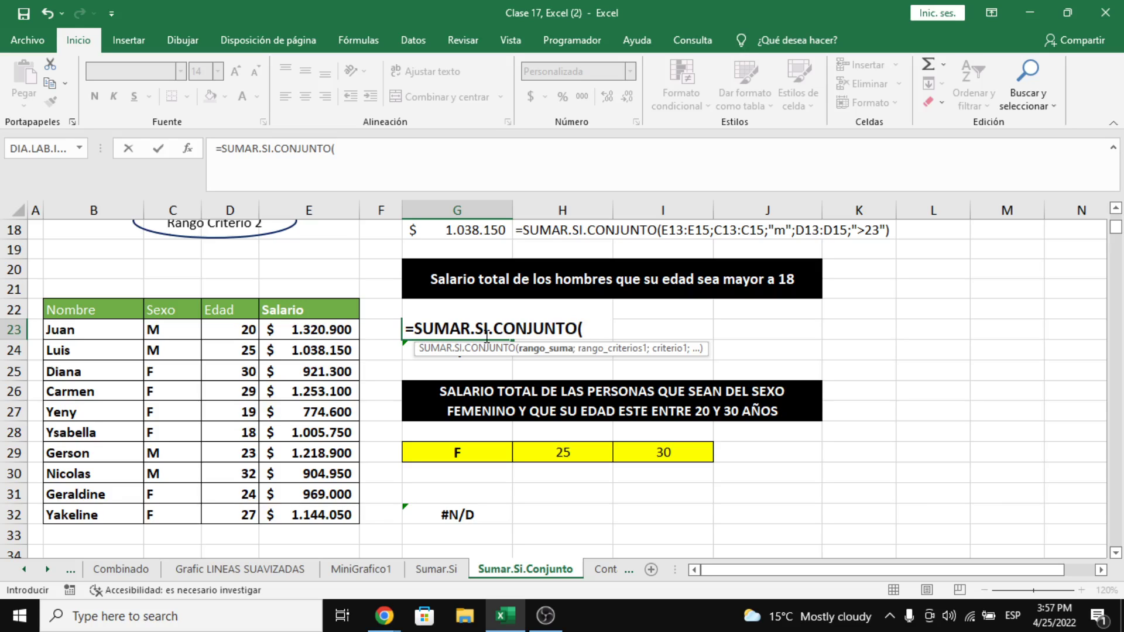
drag(302, 333, 324, 514)
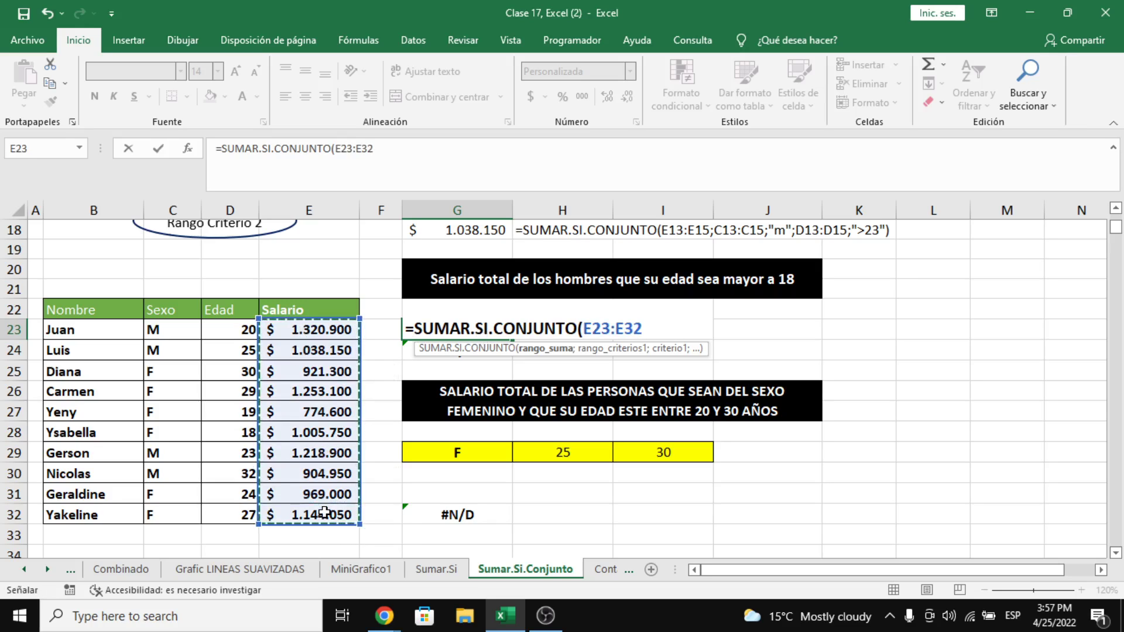
text(;)
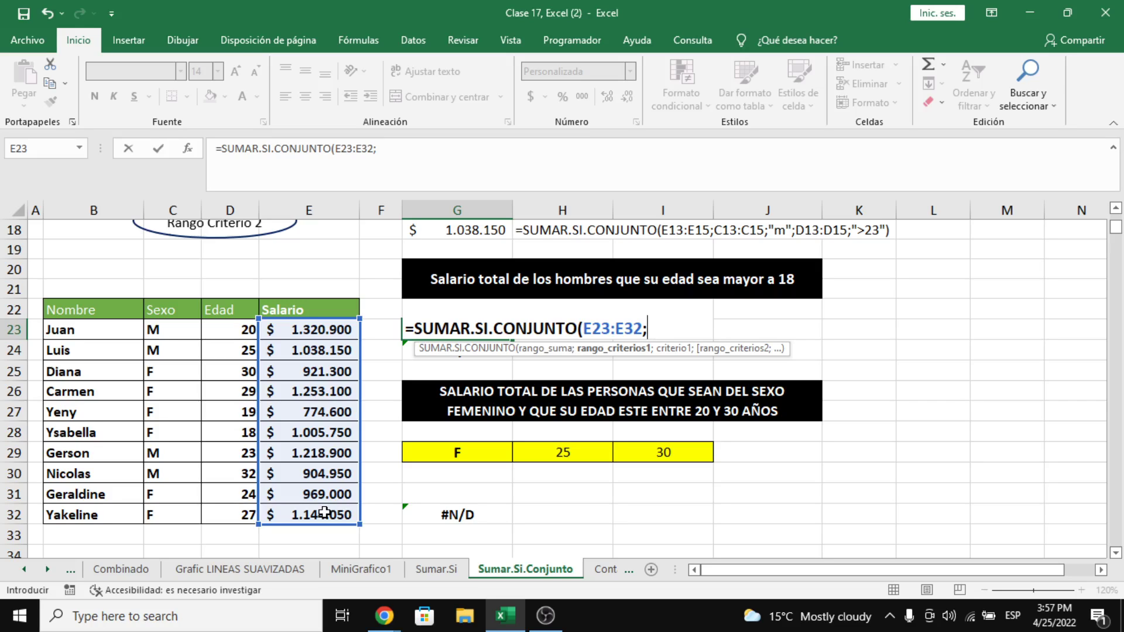
drag(164, 332, 173, 515)
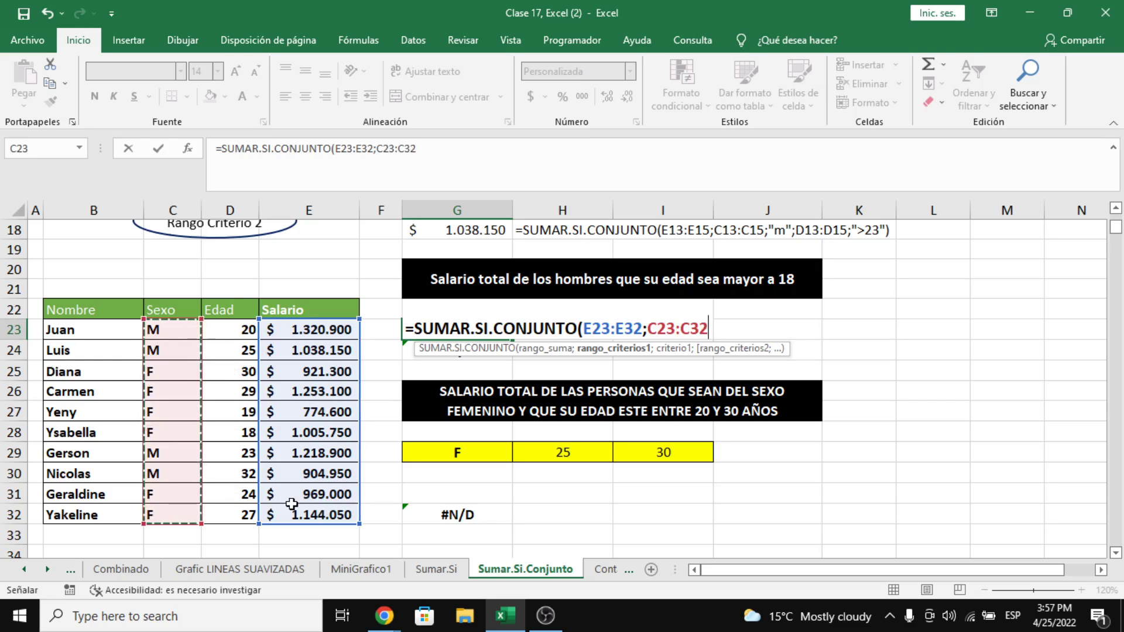
text(;)
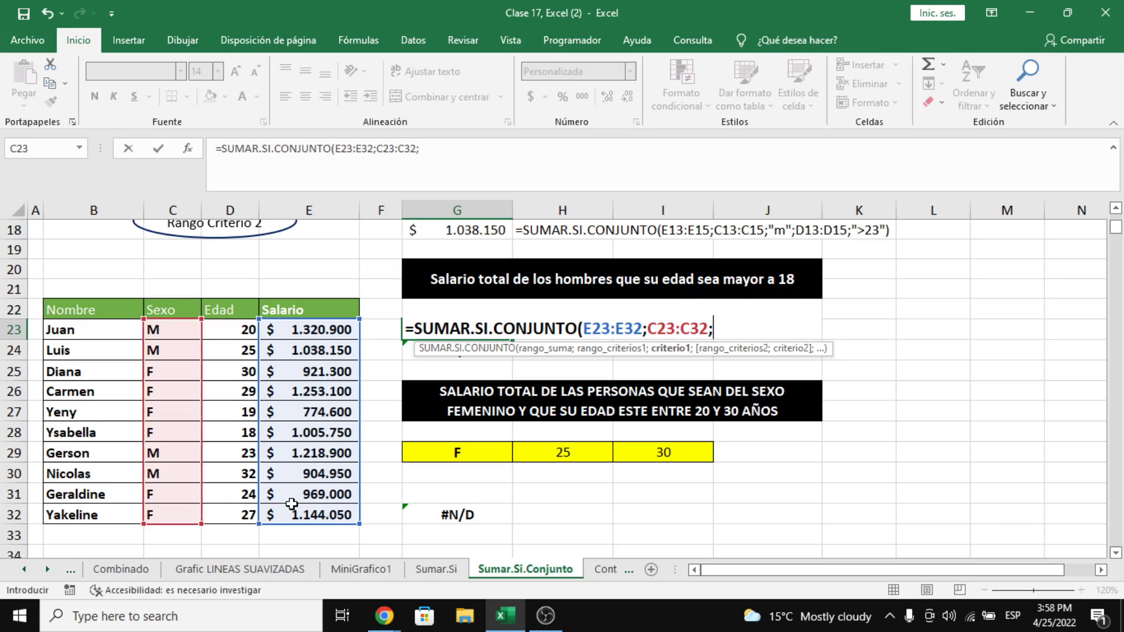
text(")
text(M";)
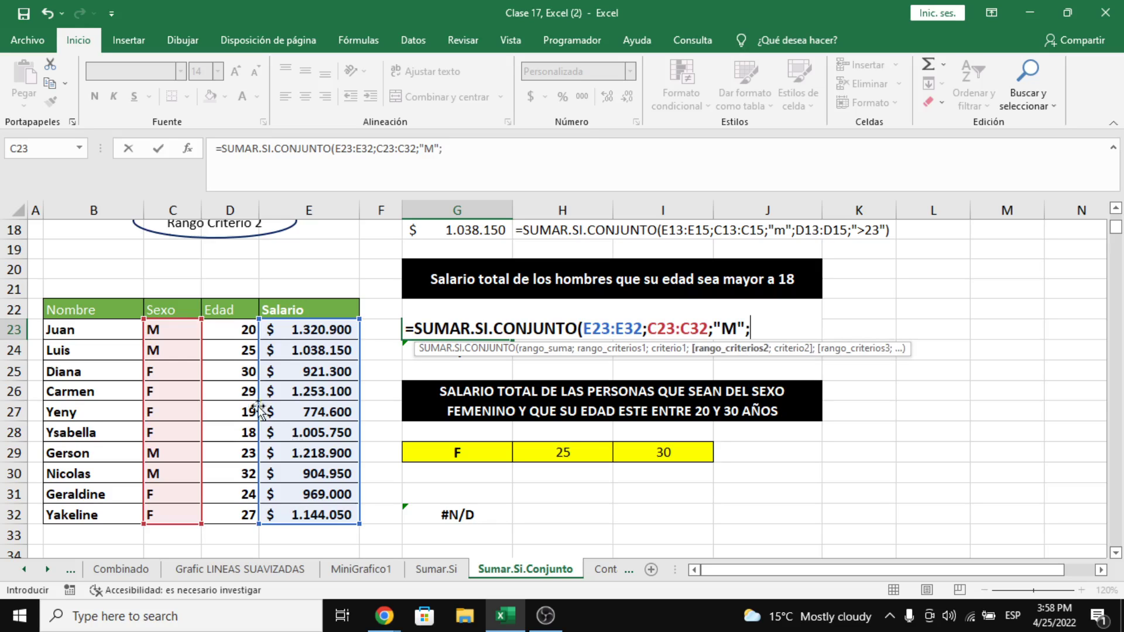
Complete the G23 formula with D23:D32 as the second criteria range and ">18" as its criterion.
drag(232, 331, 249, 525)
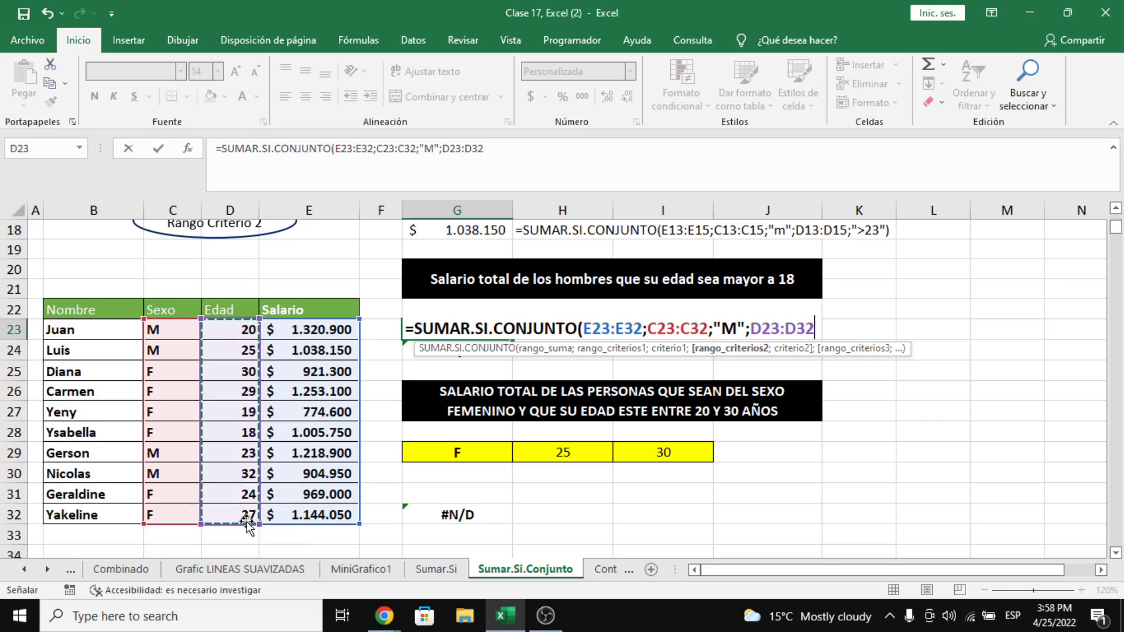
text(;)
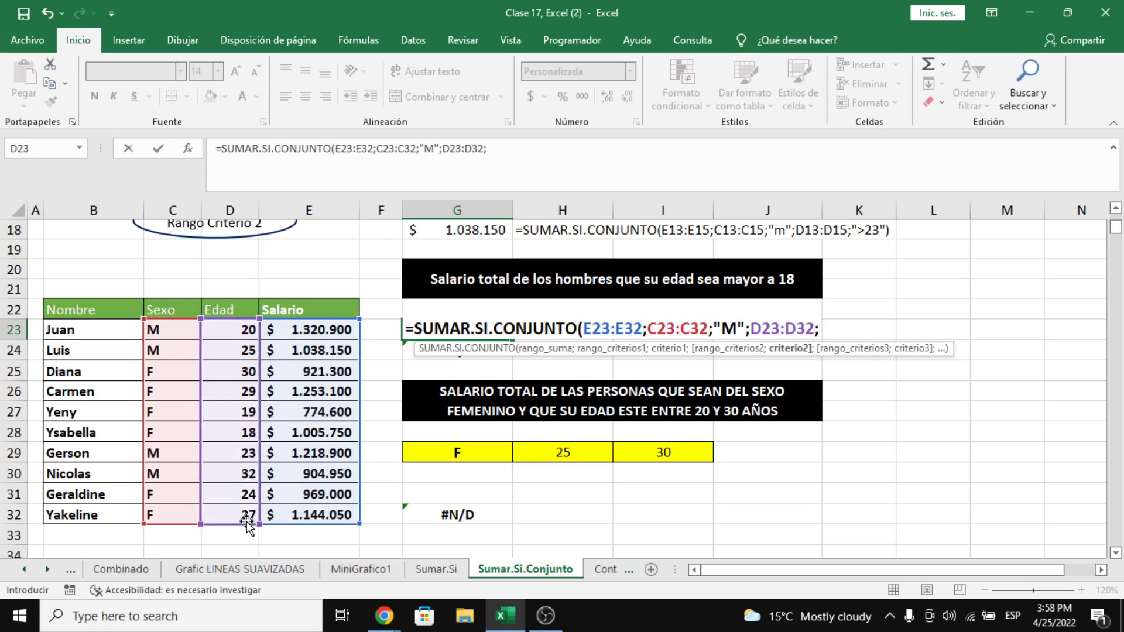
text(">18")
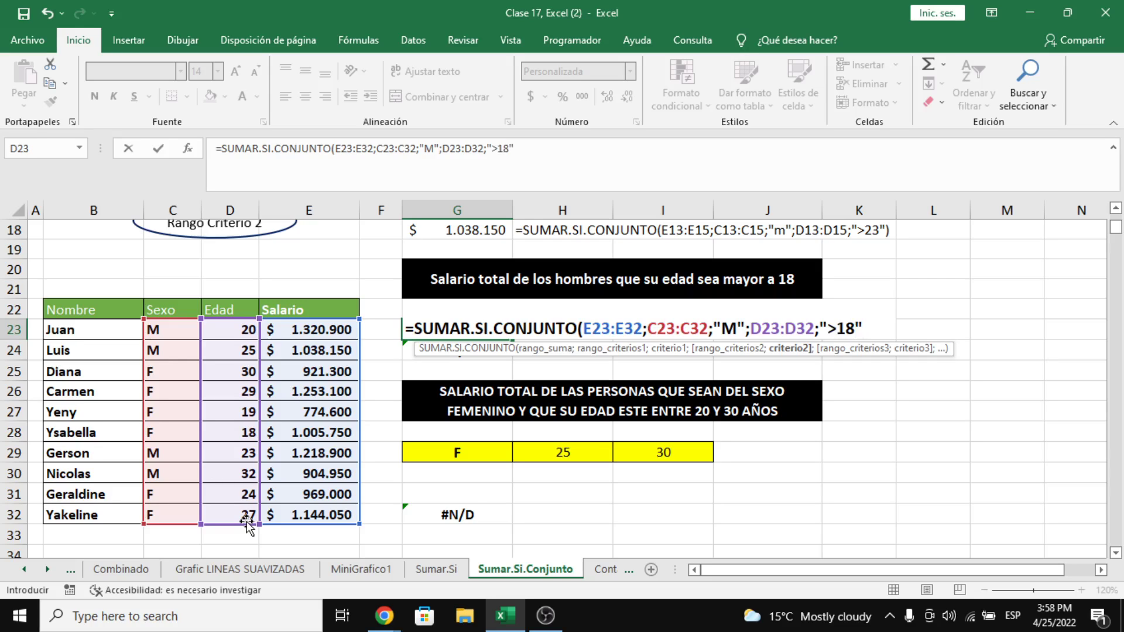
key(Return)
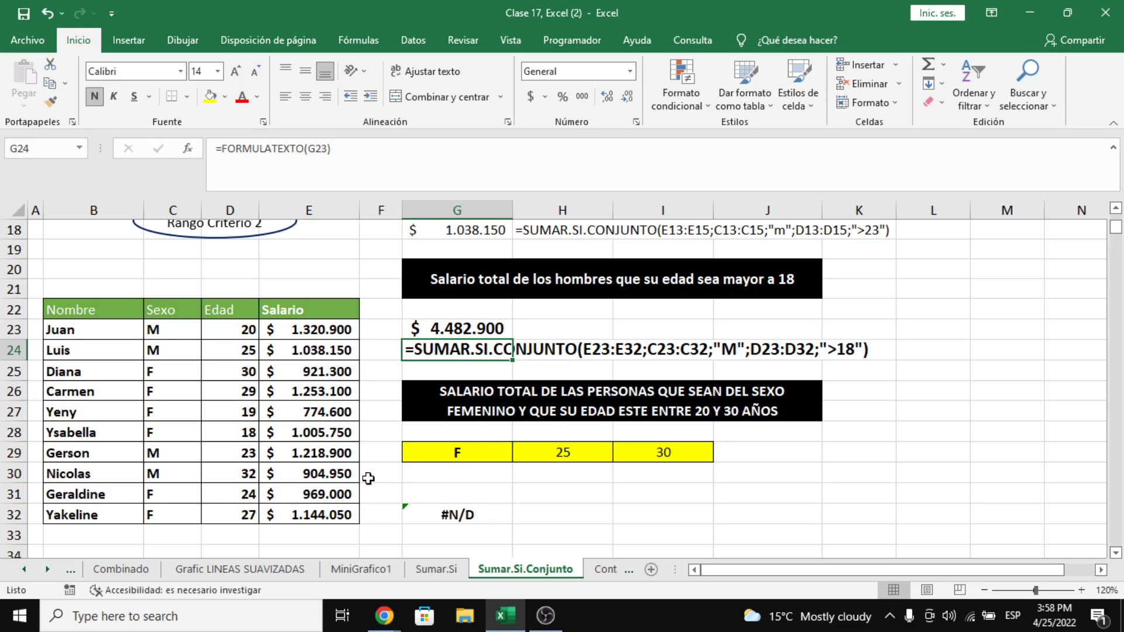
Highlight the first two matching male records, B23:E23 and B24:E24, with a yellow fill.
click(559, 333)
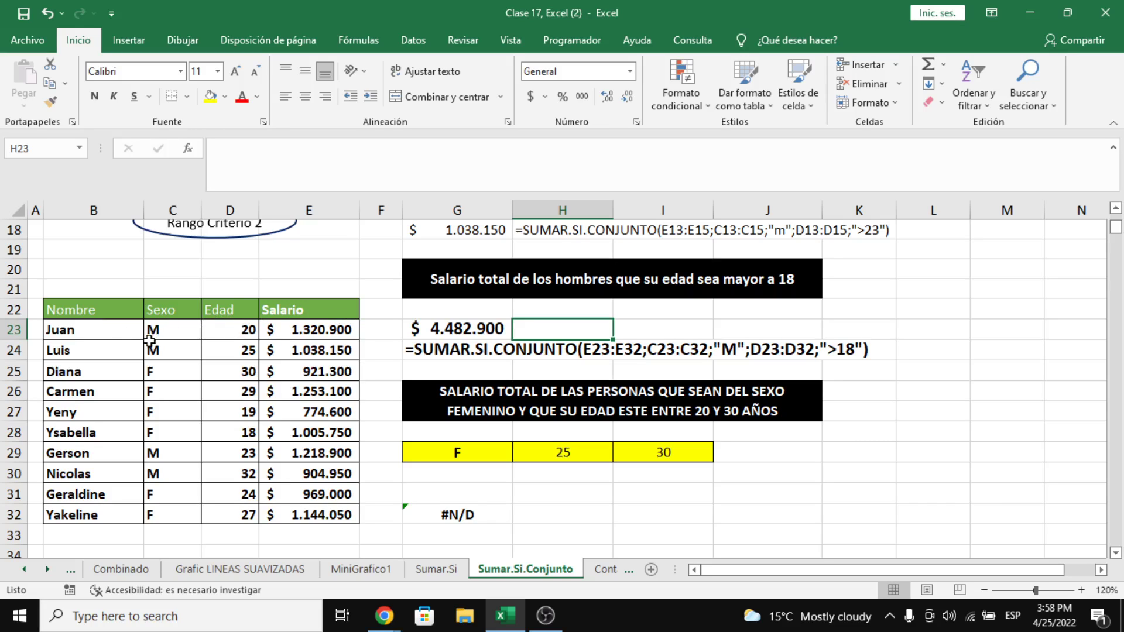
drag(100, 329, 303, 323)
click(210, 97)
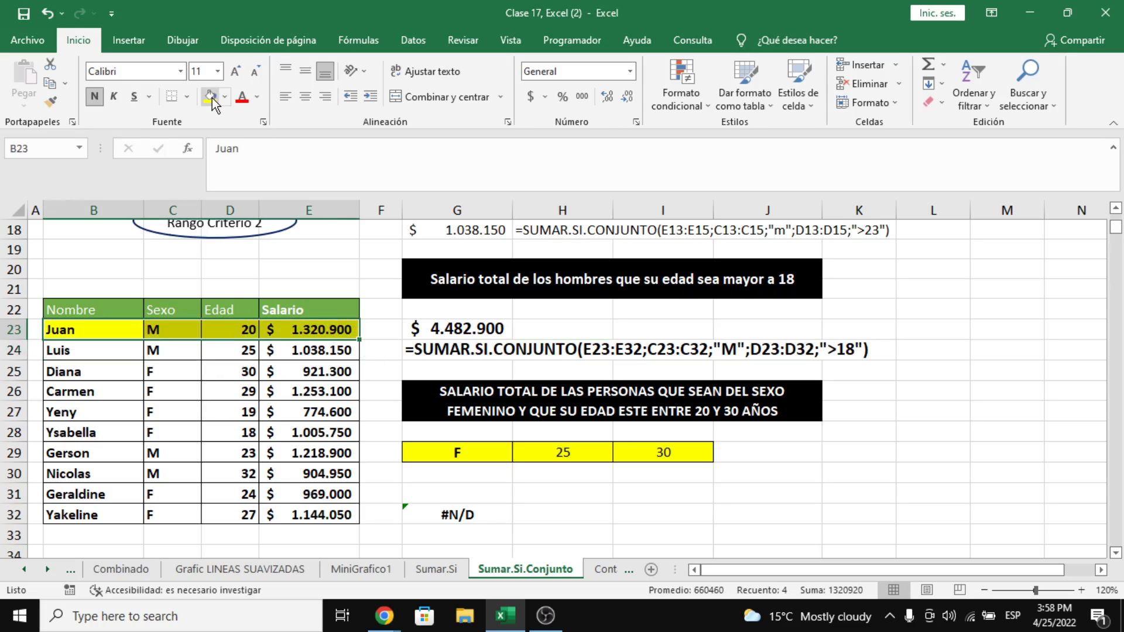
drag(97, 351, 304, 351)
click(210, 97)
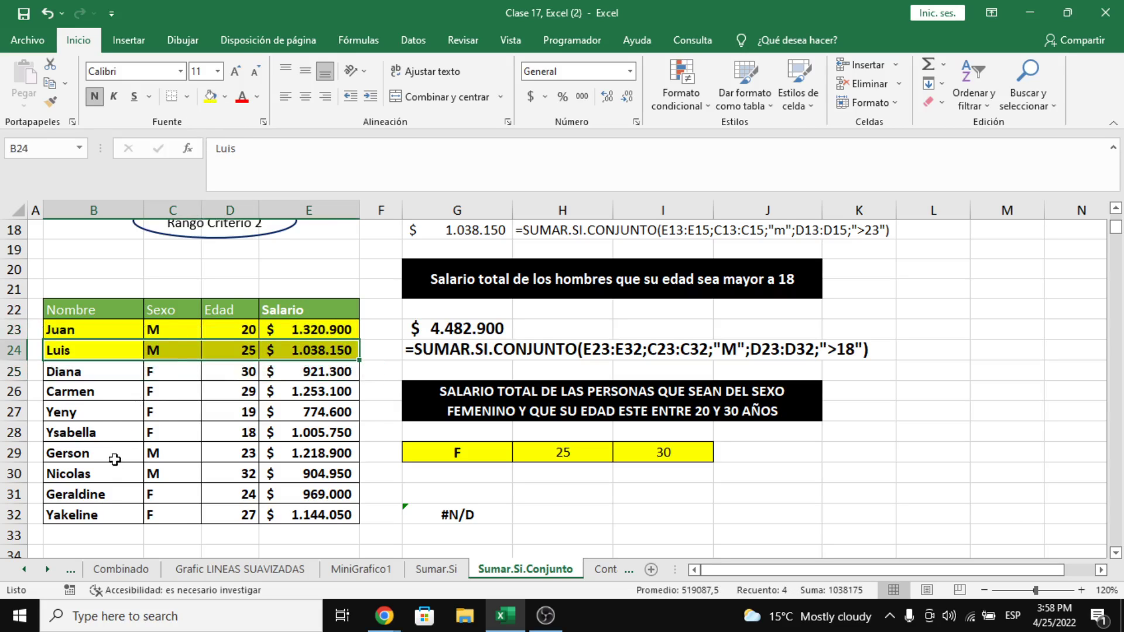
Fill the table rows B29:E29 and B30:E30 with yellow to mark two more men over 18.
drag(107, 456, 304, 456)
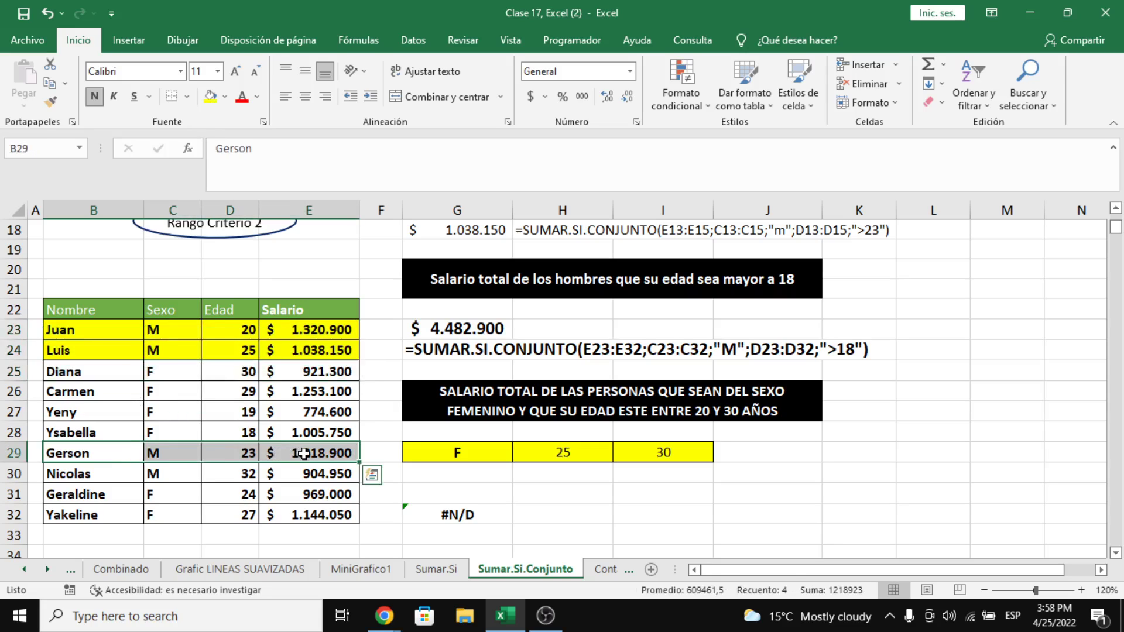
click(210, 97)
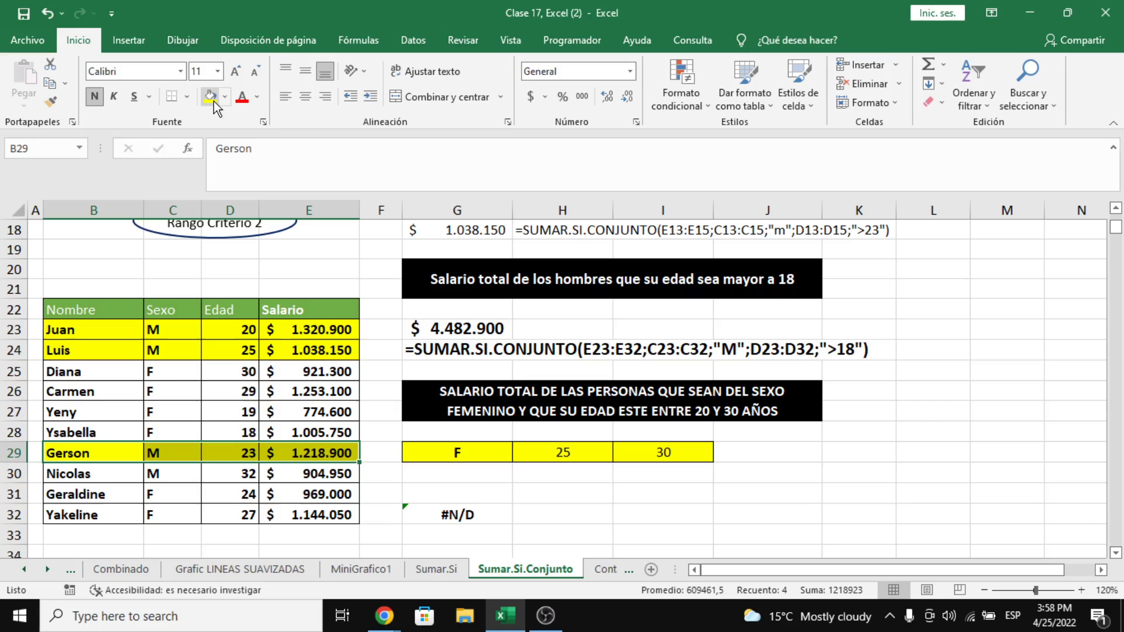
click(134, 473)
drag(179, 473, 290, 473)
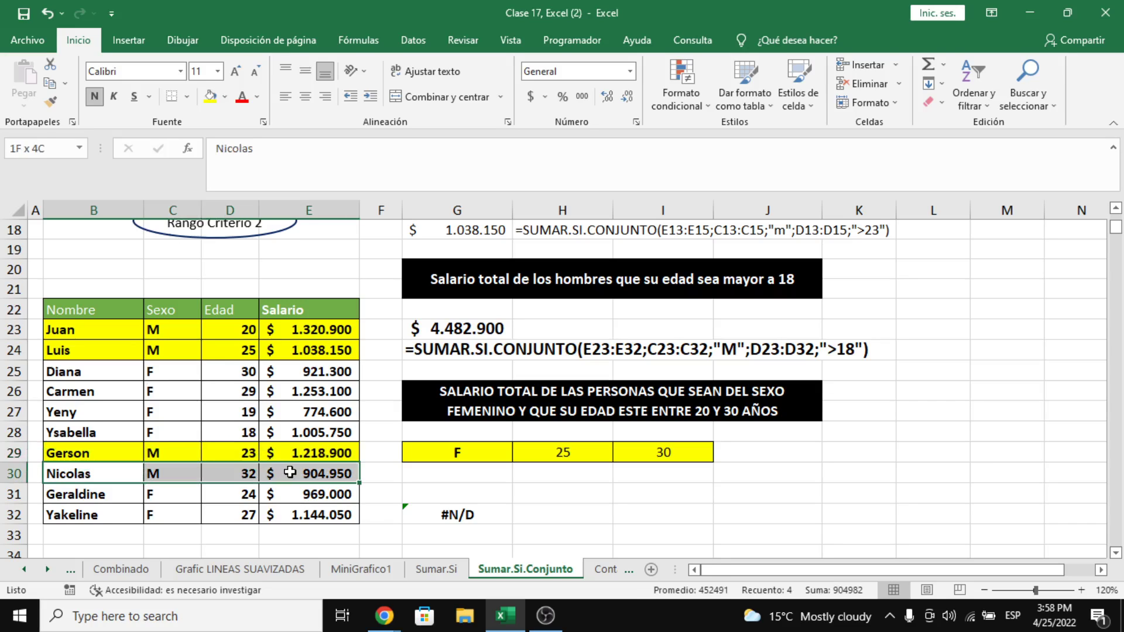
click(207, 98)
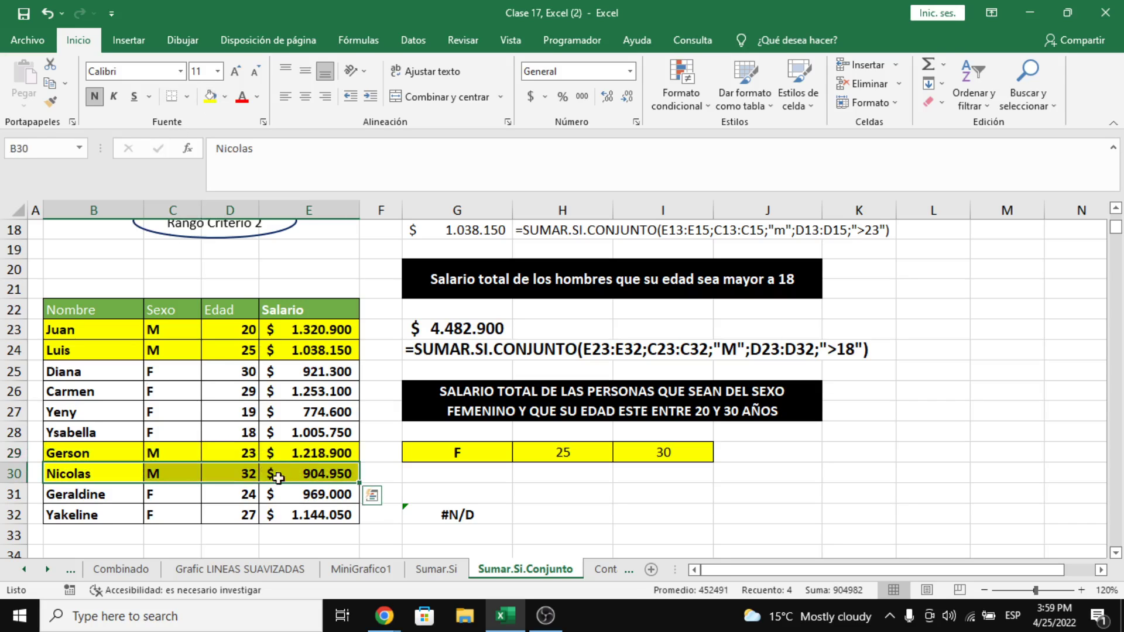
Select the salaries in E23, E24, E29 and E30 together to check their sum against the formula result.
click(310, 338)
ctrl+click(310, 350)
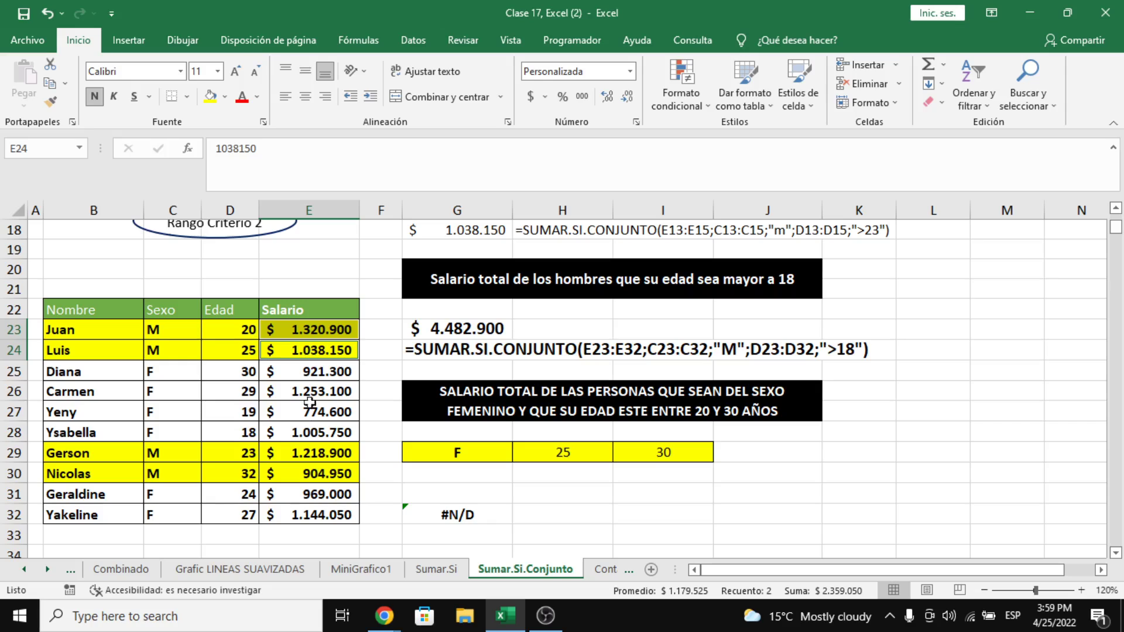
ctrl+click(298, 454)
ctrl+click(306, 475)
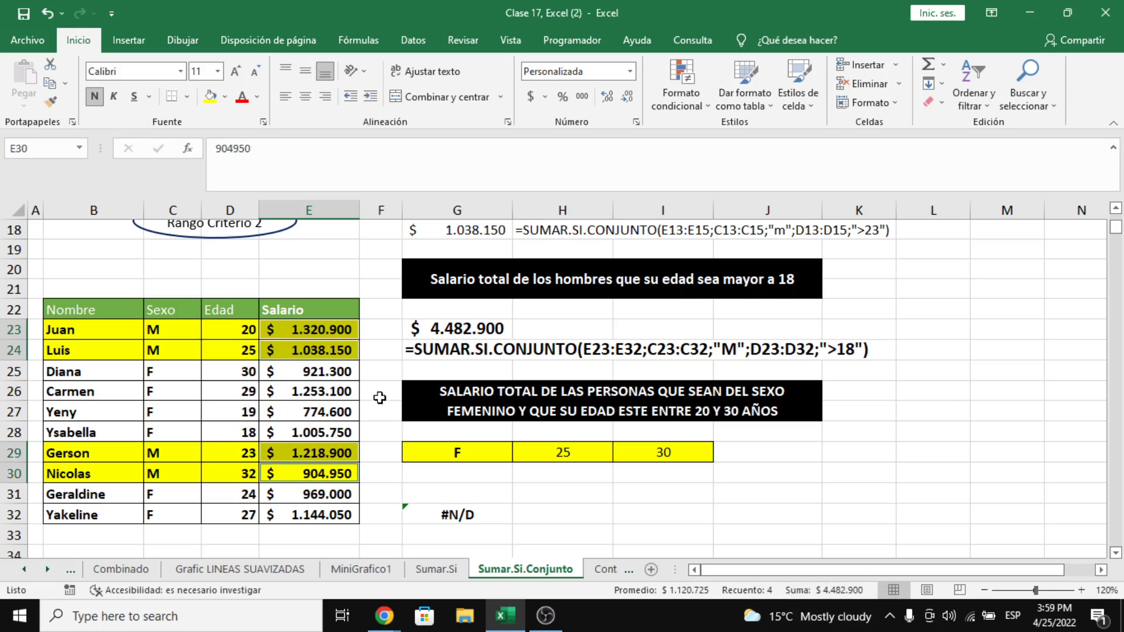
Set the age in cell D23 to 18.
click(241, 333)
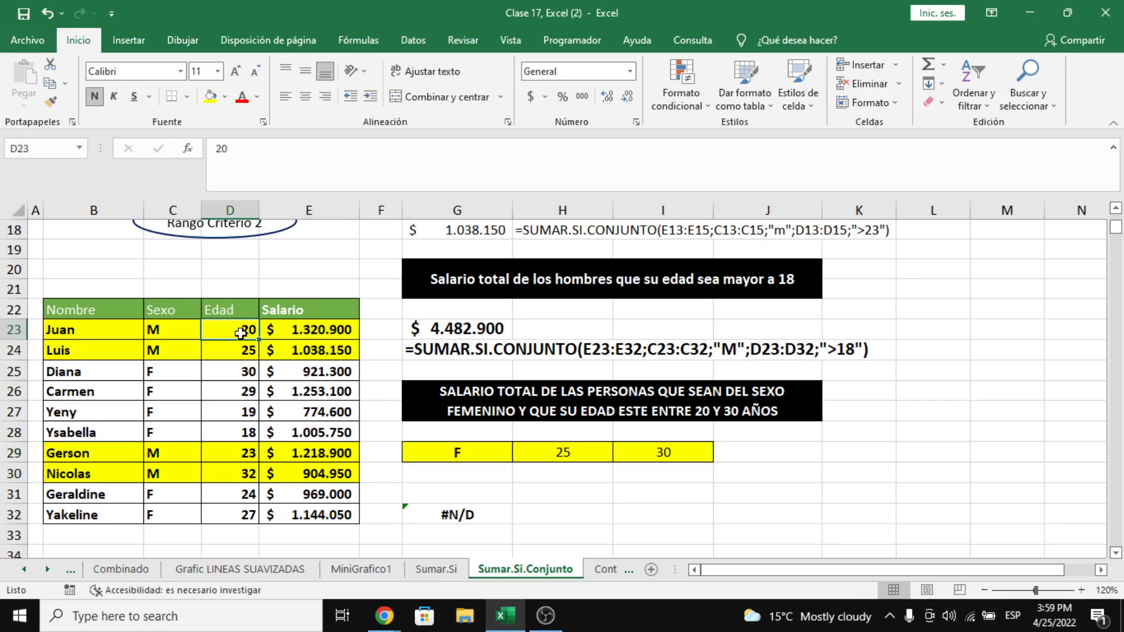
text(1)
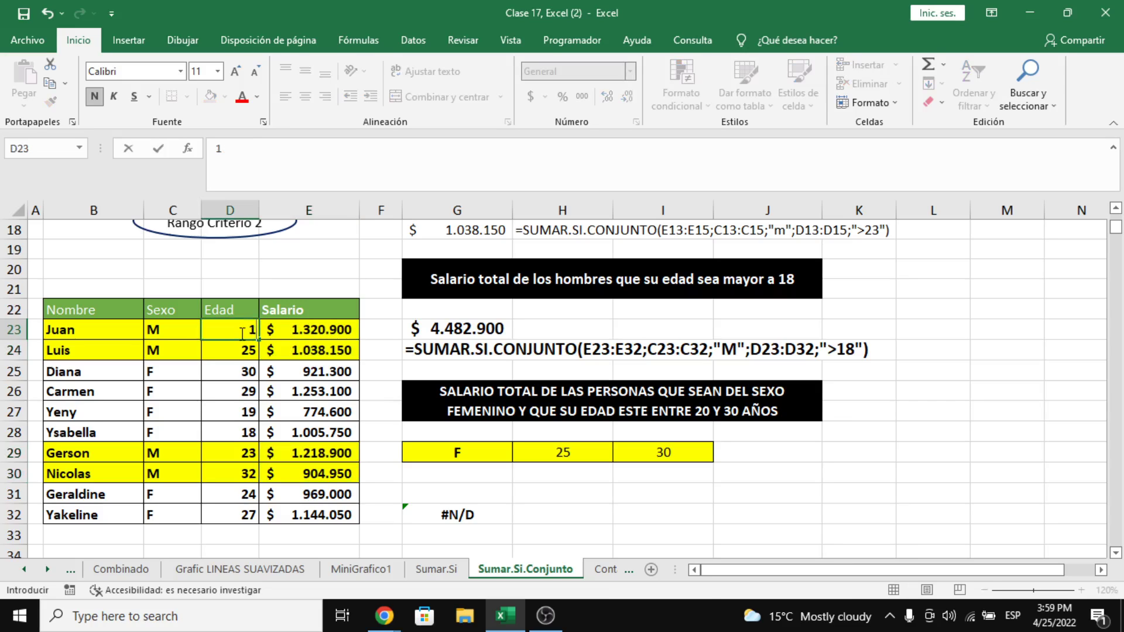
text(8)
key(Return)
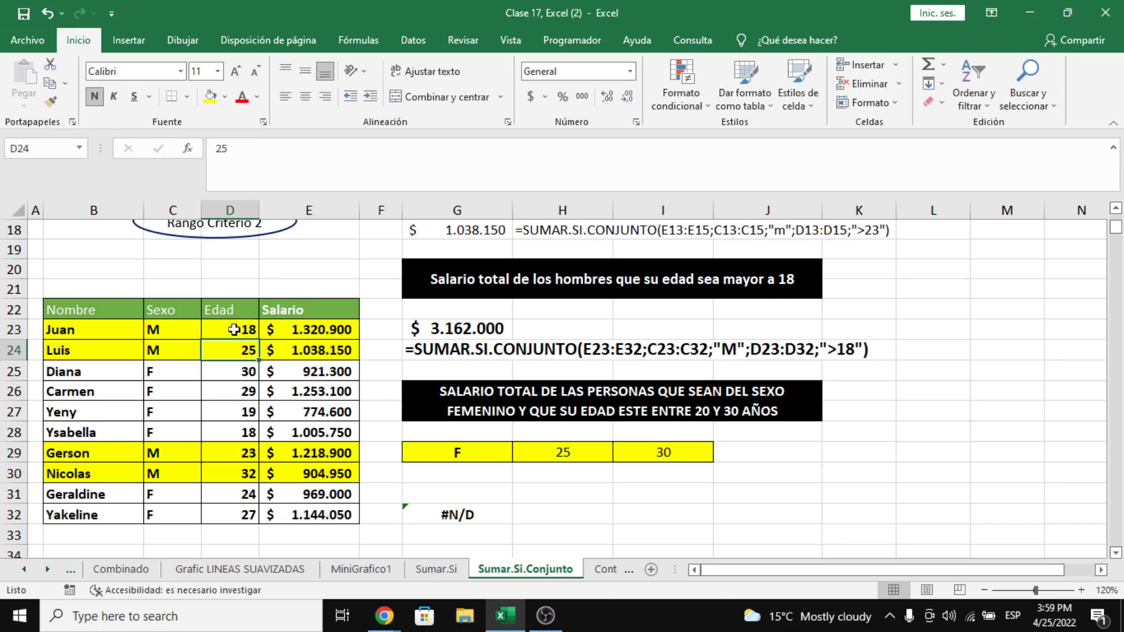
Remove the yellow fill from cells B23:E23.
click(112, 328)
drag(157, 324, 274, 333)
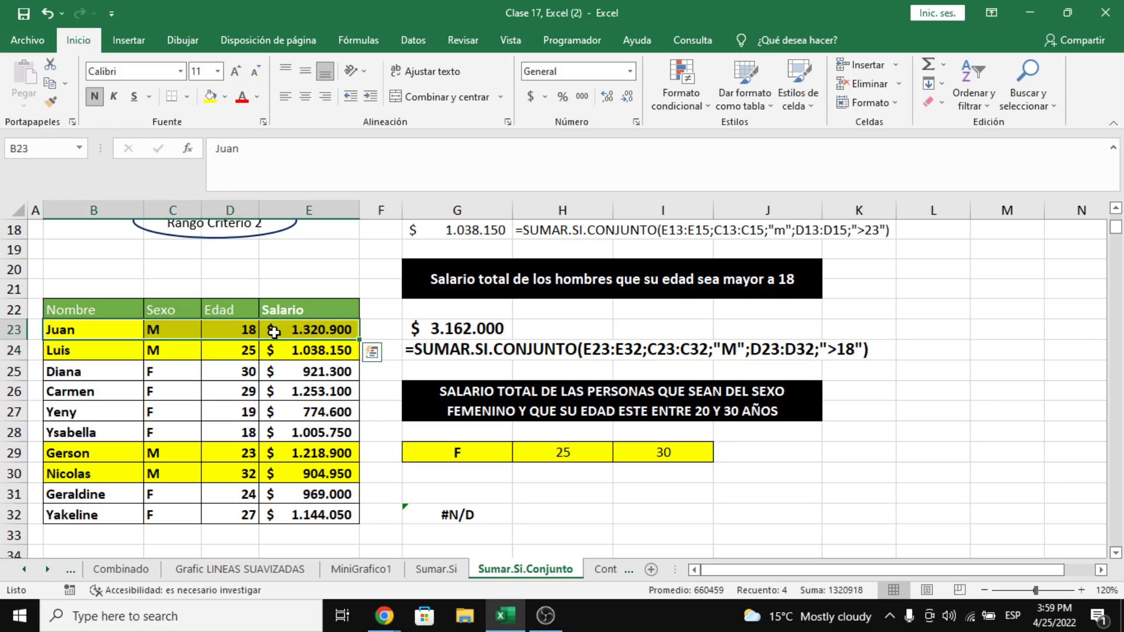
click(224, 103)
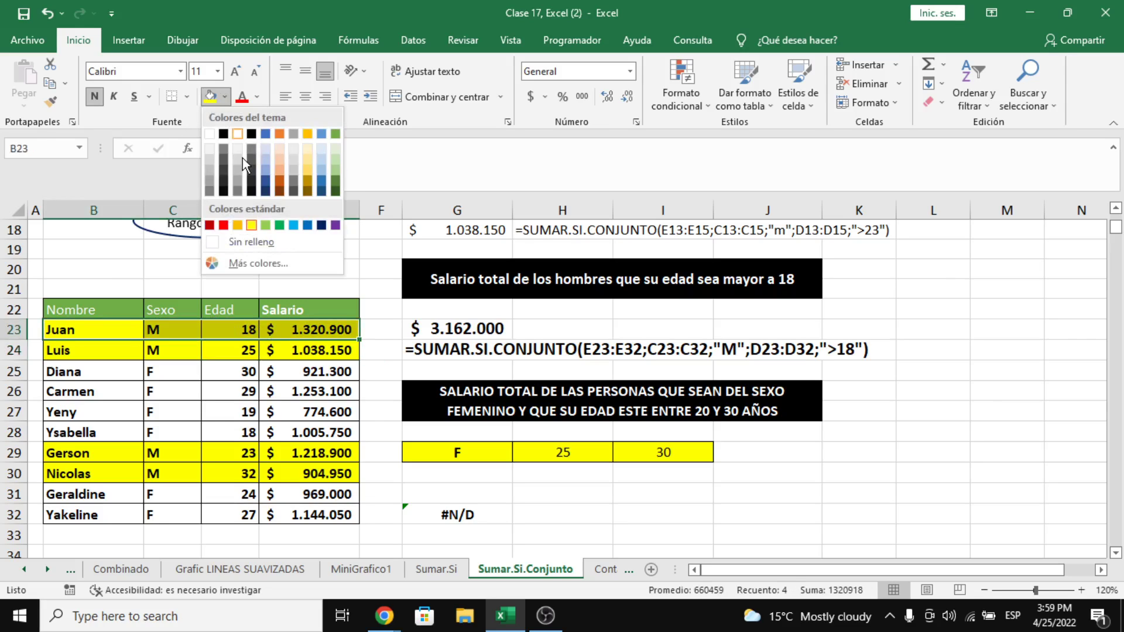
click(244, 242)
click(255, 328)
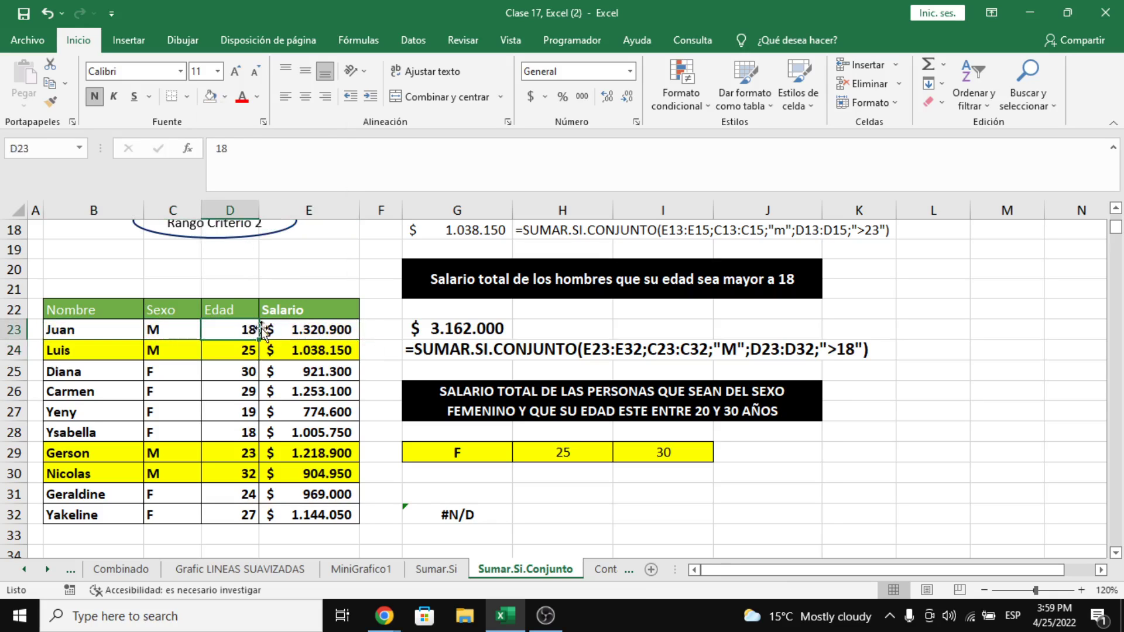
Select the salaries in E24, E29 and E30 together to compare their sum with the formula result.
click(324, 353)
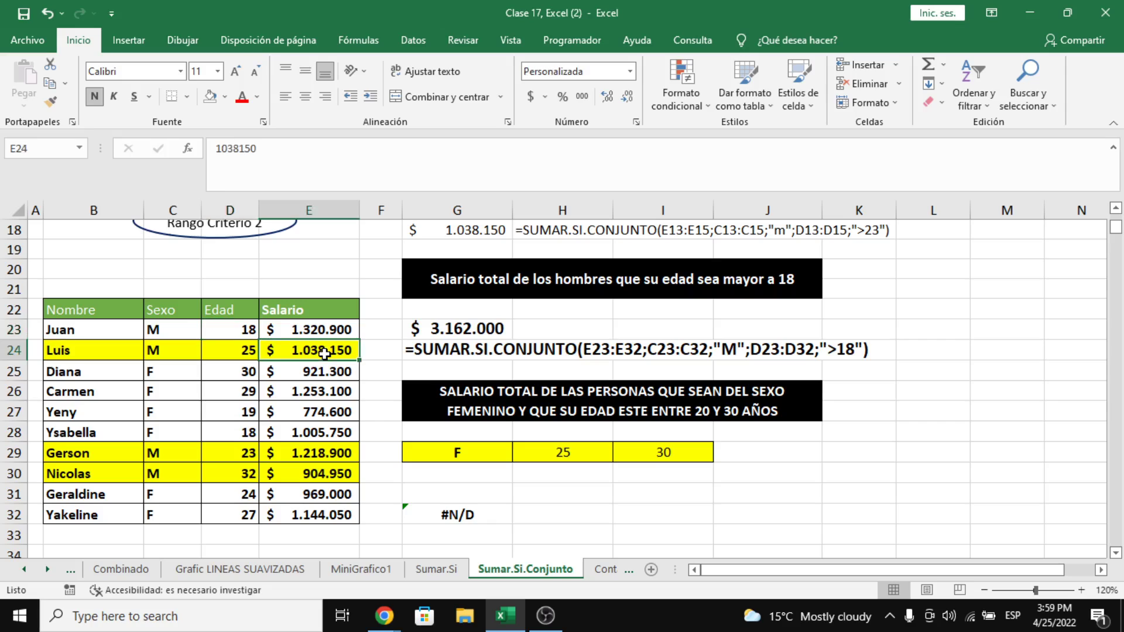
ctrl+click(321, 452)
ctrl+click(319, 471)
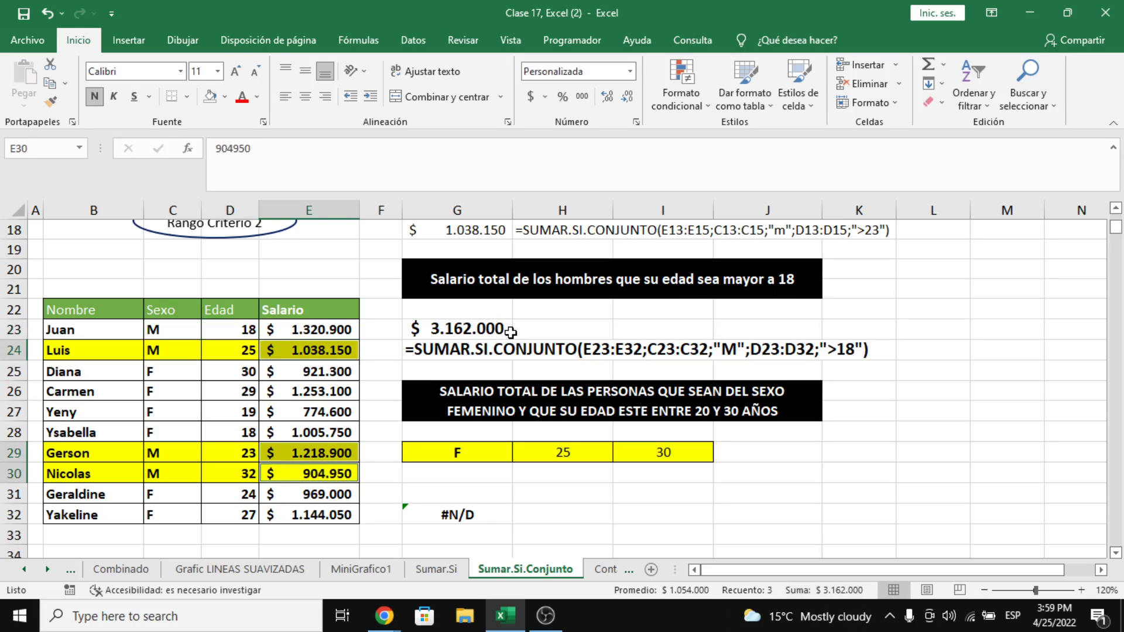
Undo the fill removal in row 23 and the age change in D23.
key(ctrl+z)
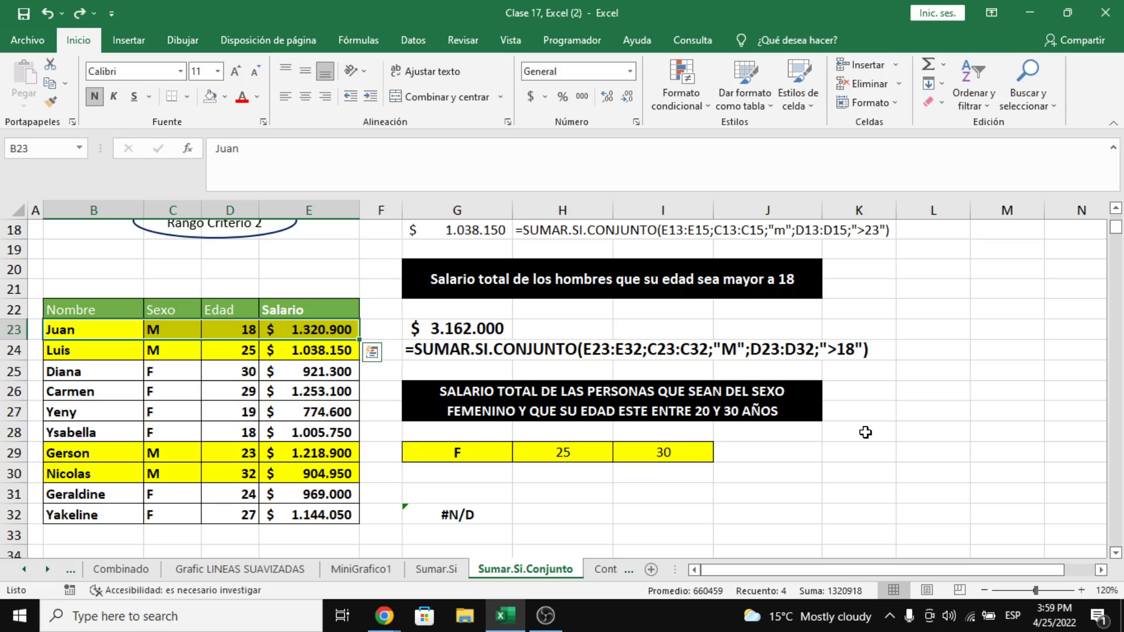
key(ctrl+z)
click(563, 448)
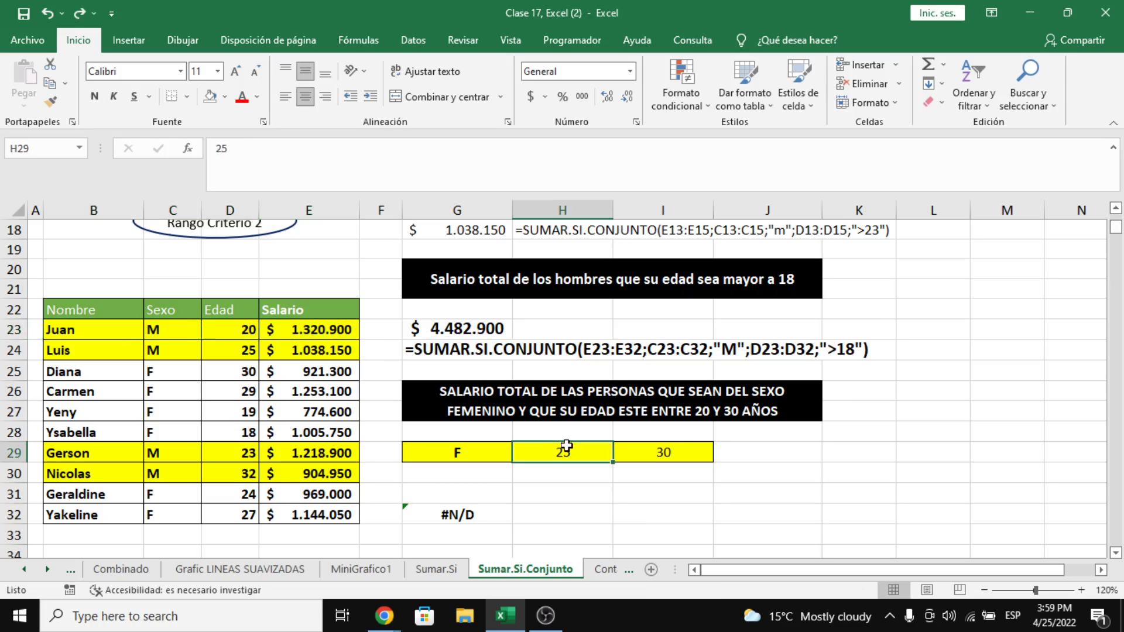
Undo the yellow fills applied to the men's rows in the salary table.
click(536, 416)
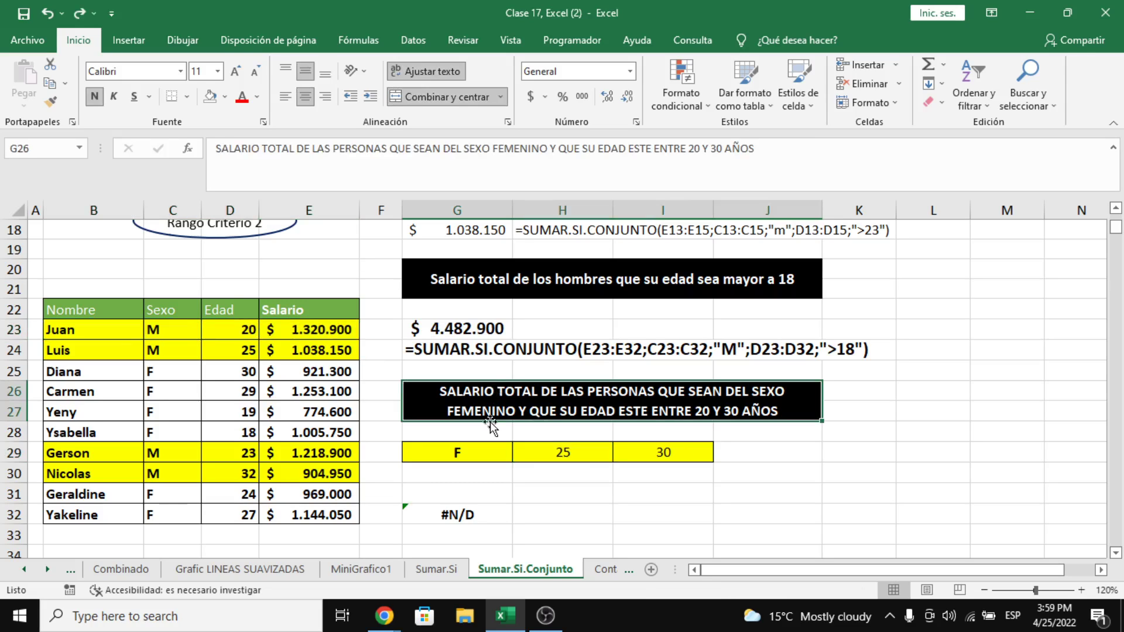
key(ctrl+z)
key(ctrl+z)
key(ctrl+z)
key(ctrl+z)
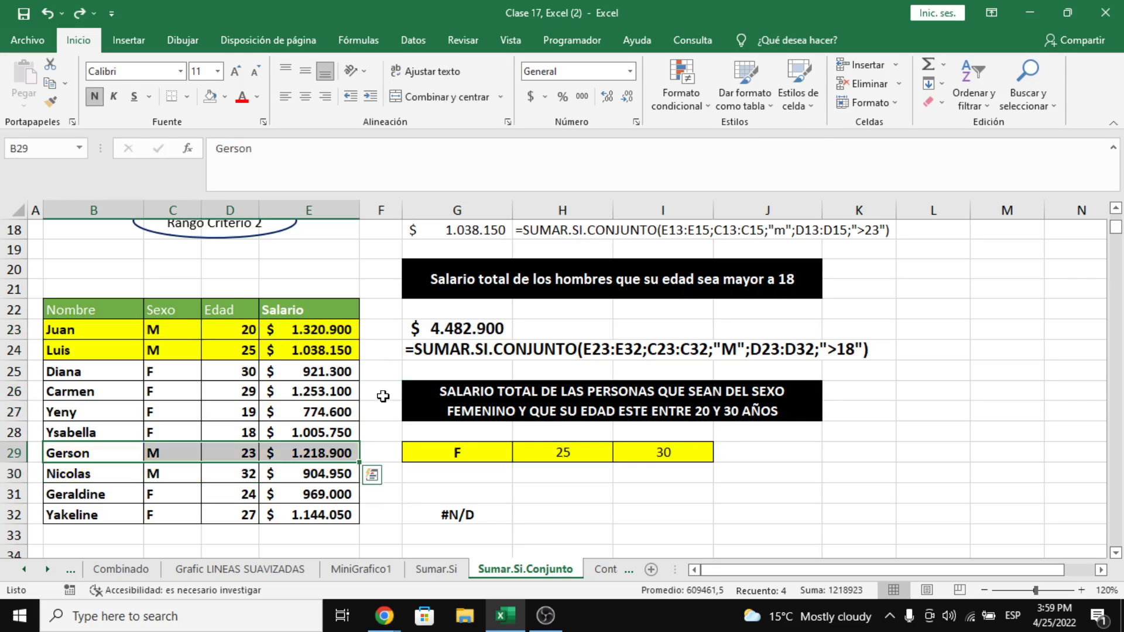
Start a SUMAR.SI.CONJUNTO formula in G31 with the salaries E23:E32 as the sum range.
click(516, 406)
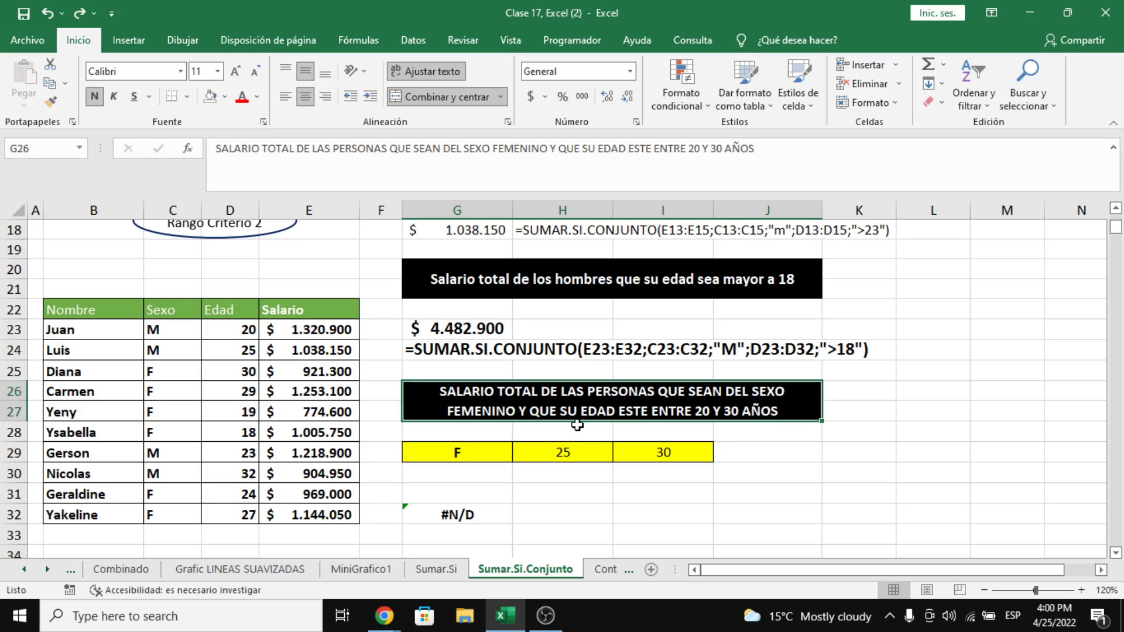
click(466, 514)
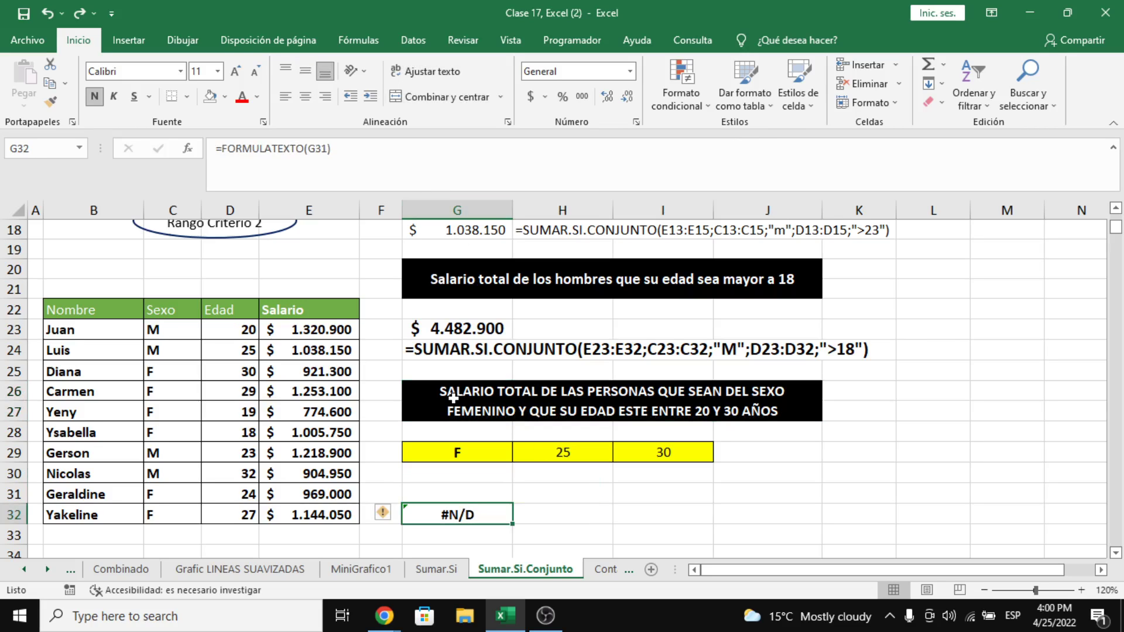
click(479, 490)
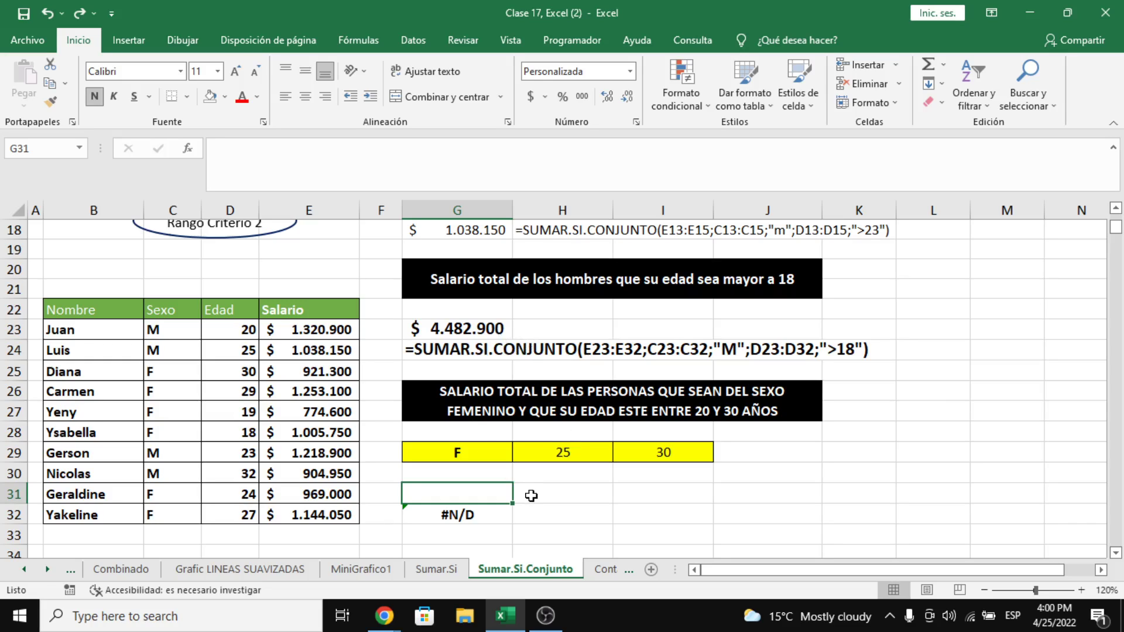
text(=SUMAR.SI.CONJUNTO()
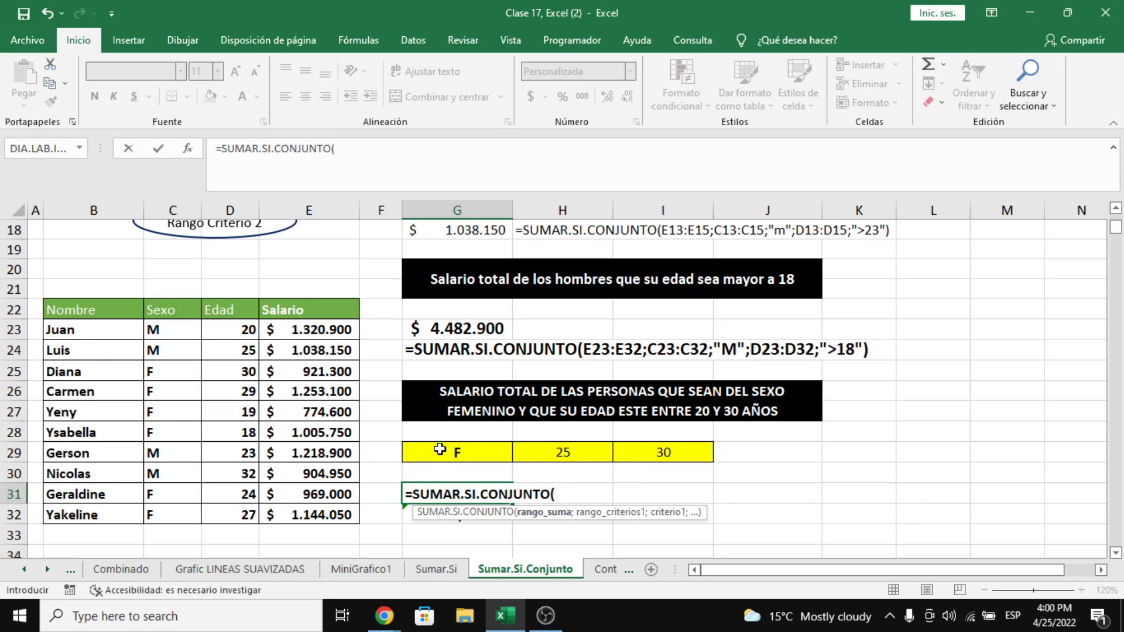
drag(322, 328, 303, 521)
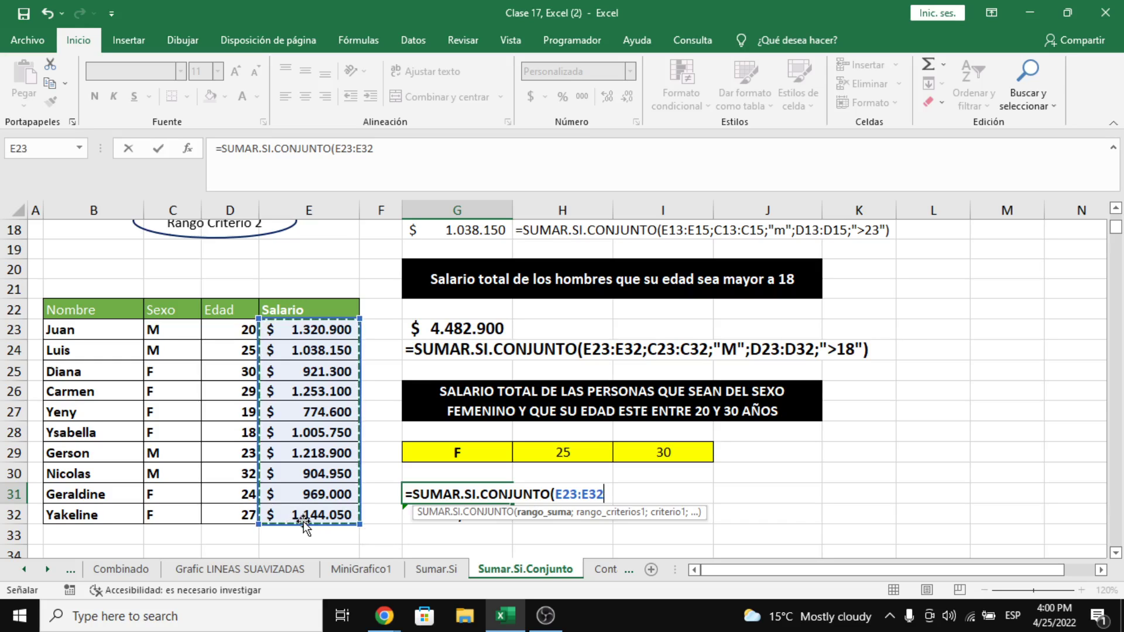
text(;)
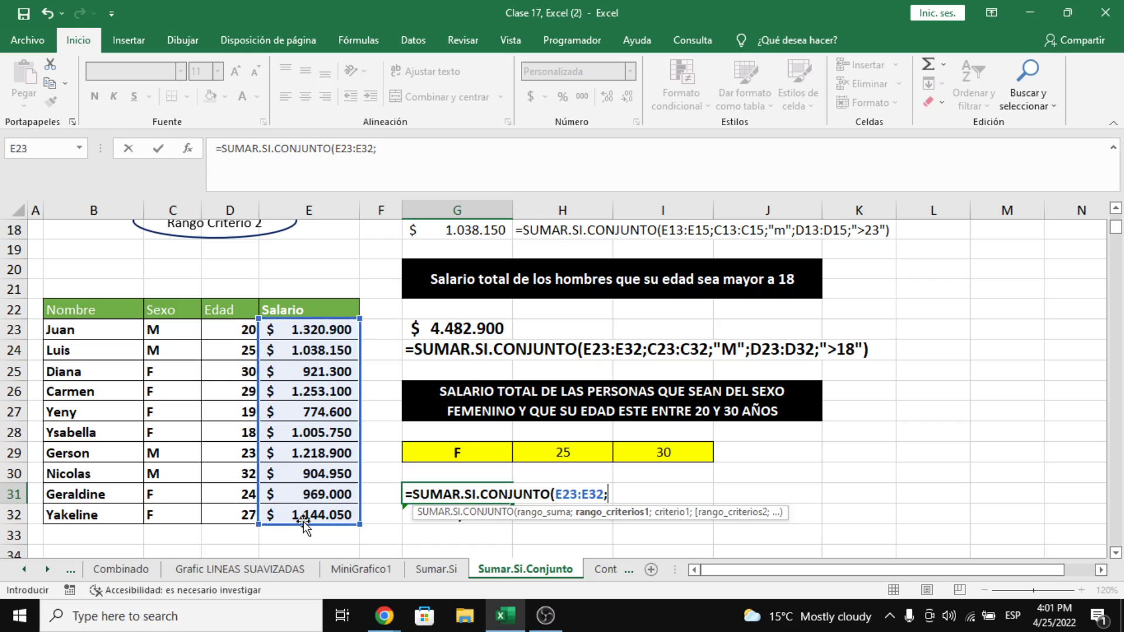
Add the Sexo range C23:C32 with the criterion "F" to the formula.
drag(183, 330, 174, 512)
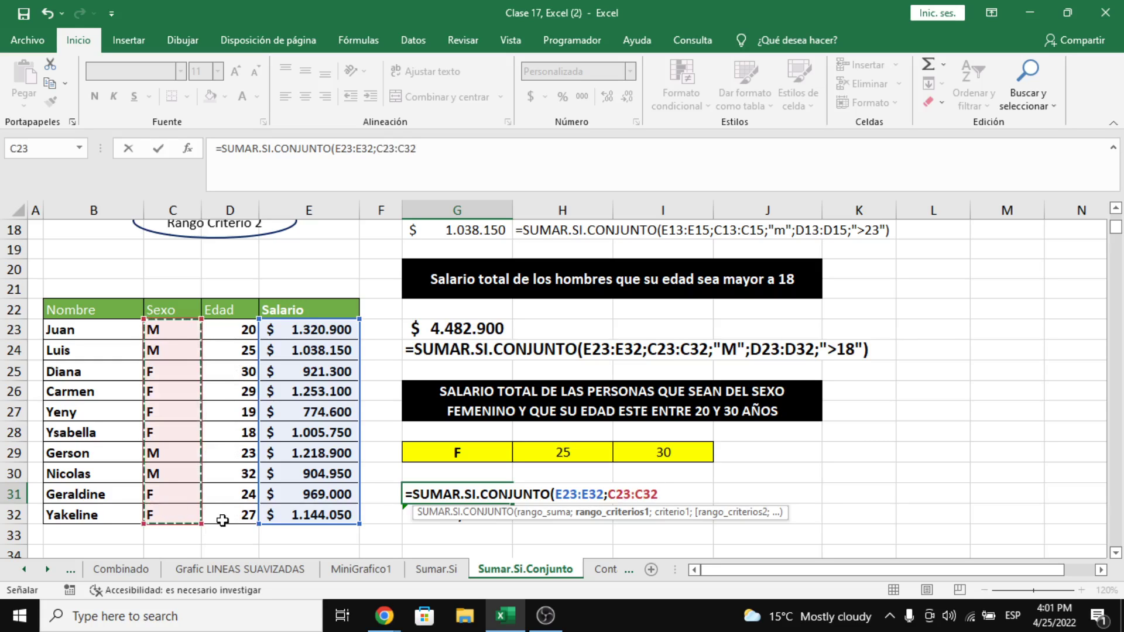
text(;"F")
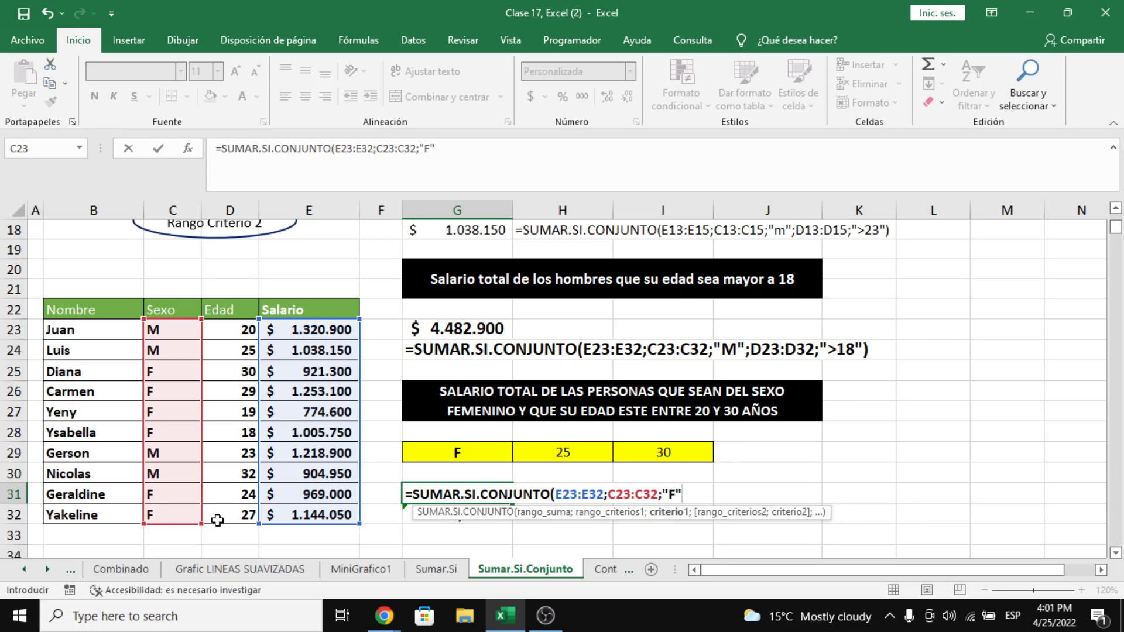
text(;)
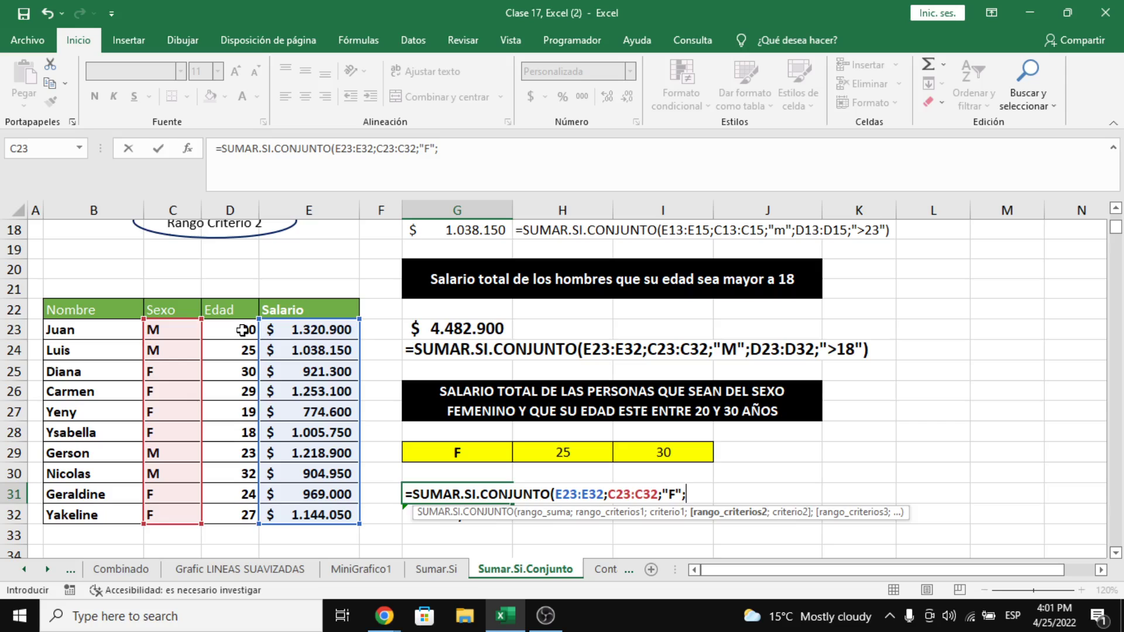
Add the Edad range D23:D32 as second criteria range, with a nested Y function testing D23>20 and D23<30 as its criterion.
drag(241, 331, 249, 513)
text(;)
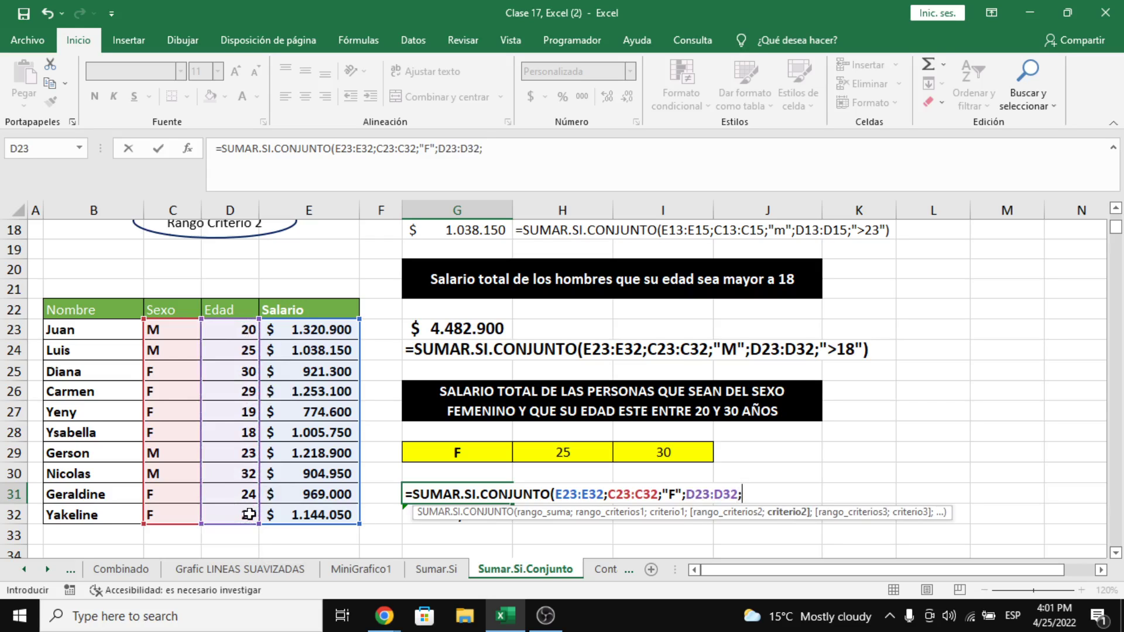
text(Y()
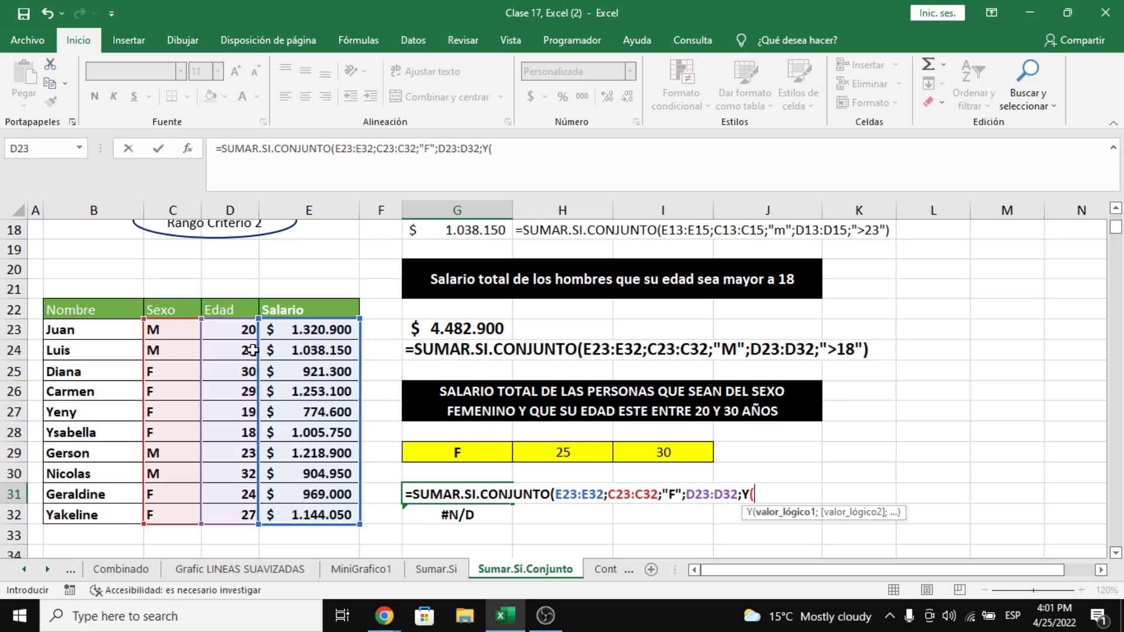
click(246, 333)
text(>)
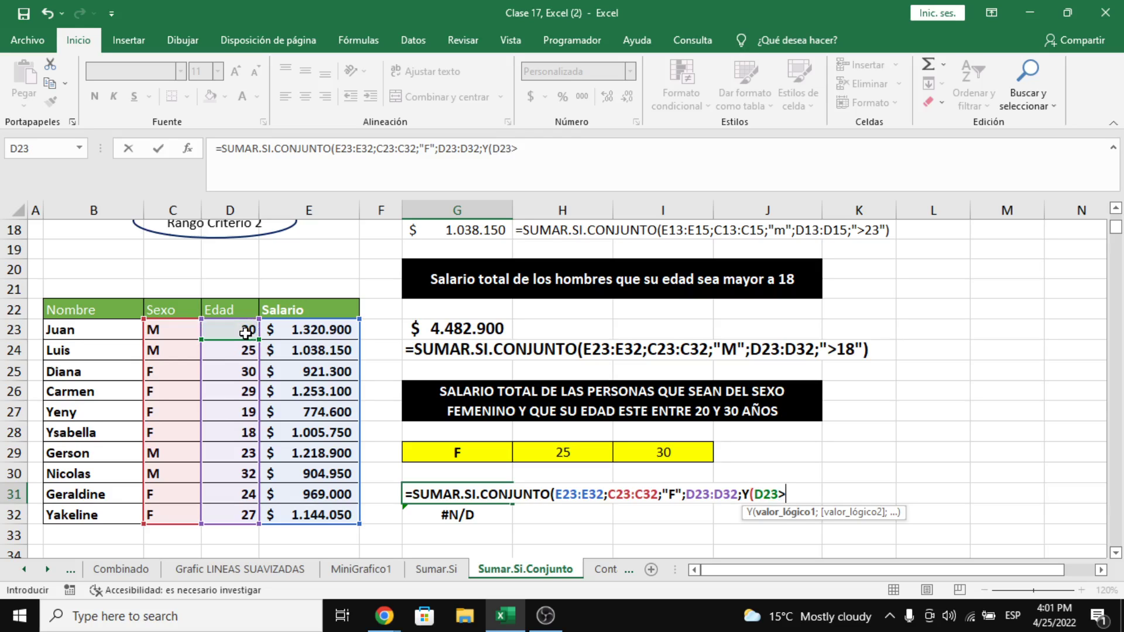
text(20;)
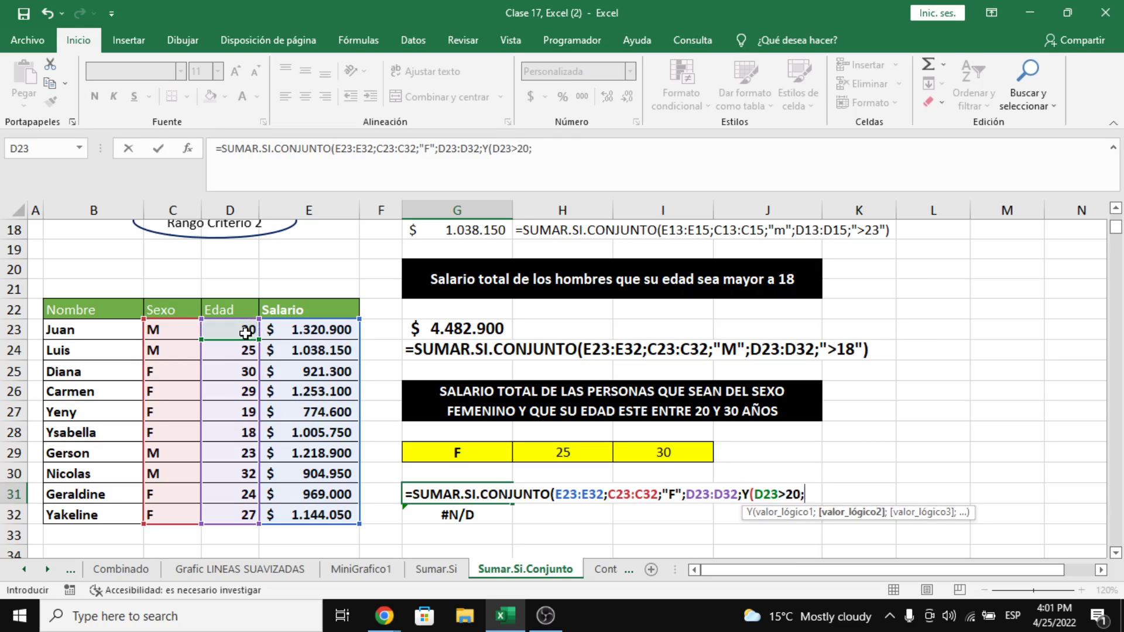
click(249, 330)
text(<30)
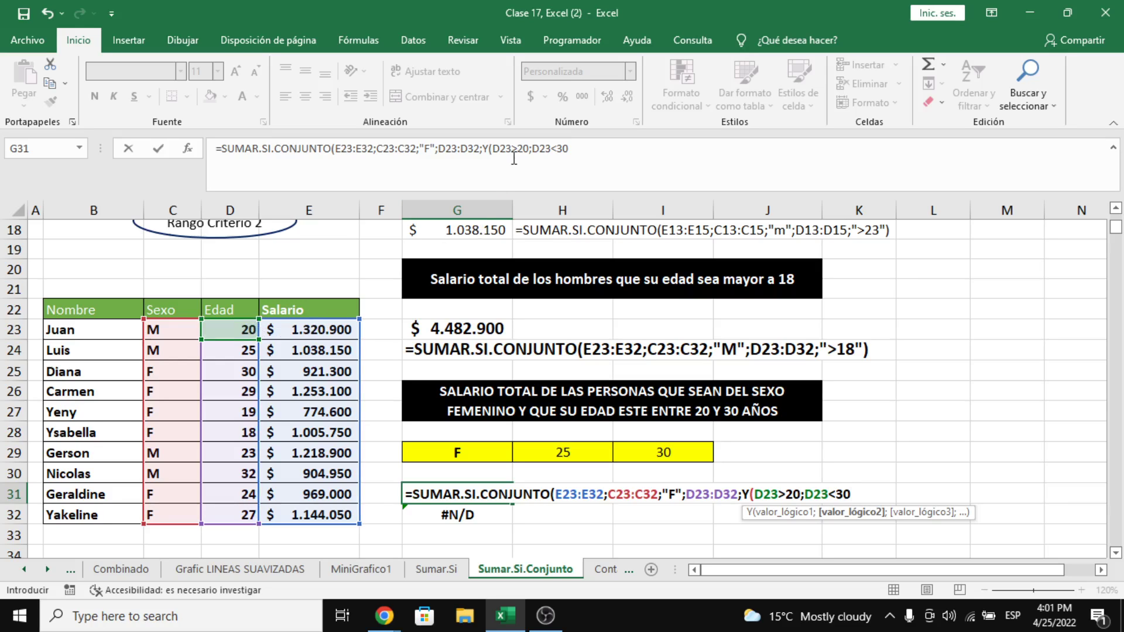
Replace D23 with the range D23:D32 in both age conditions of the nested Y function in G31.
double_click(499, 150)
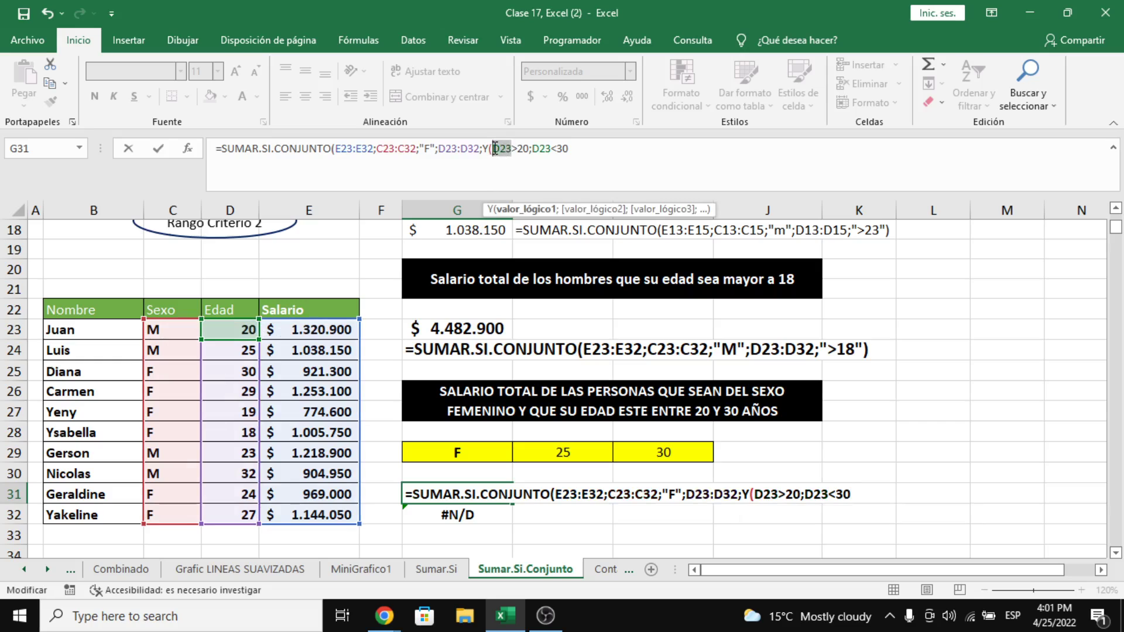
click(240, 329)
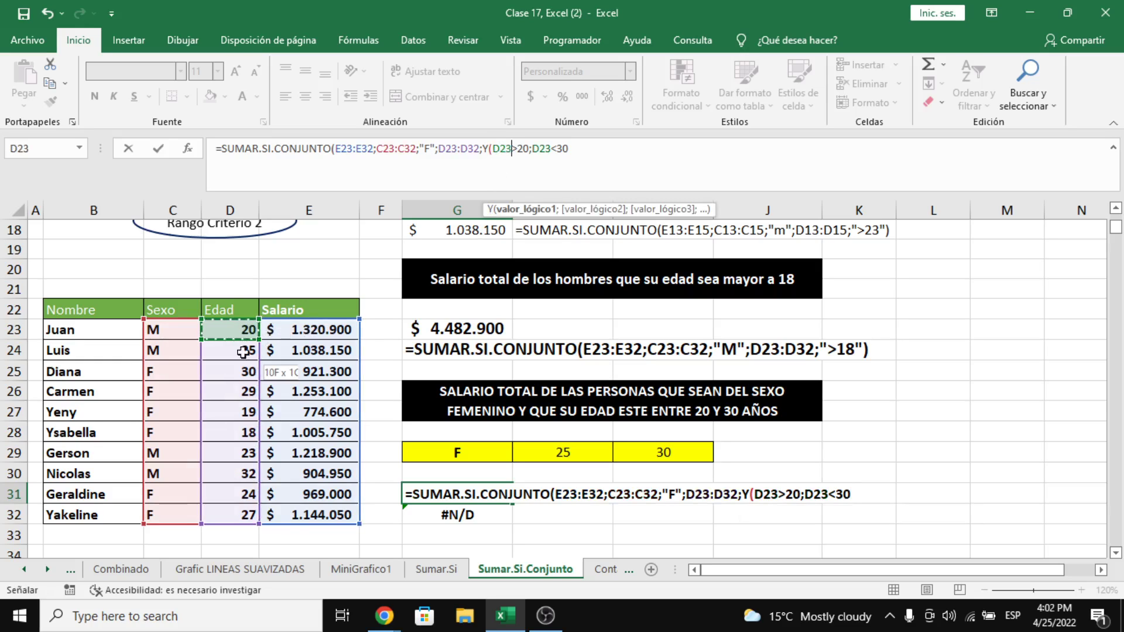
drag(244, 369, 240, 515)
drag(573, 150, 554, 150)
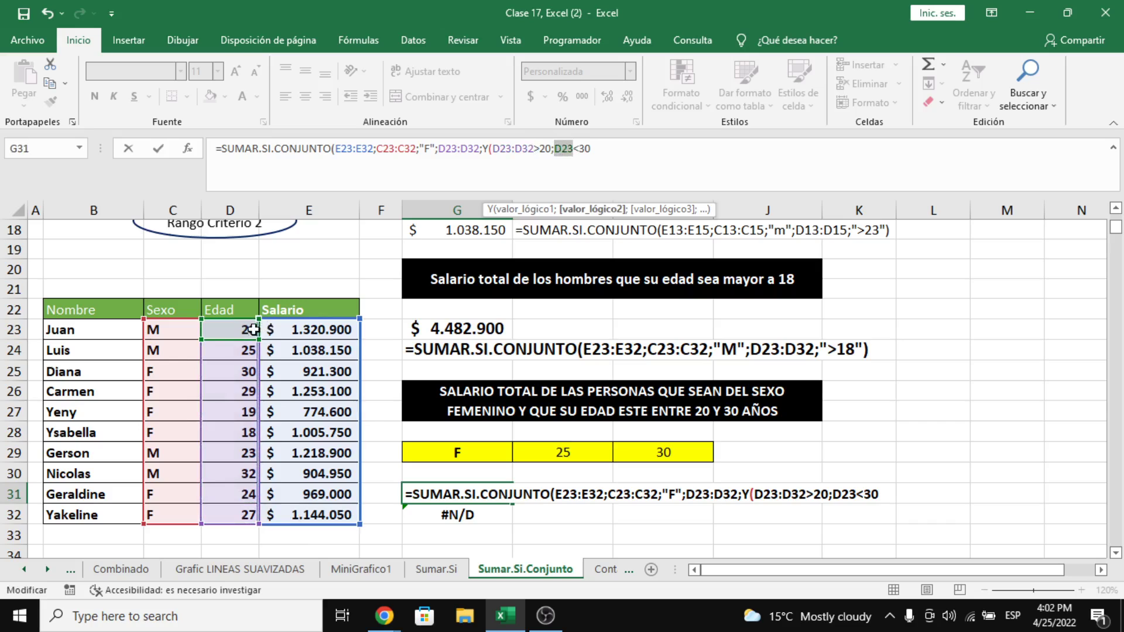
drag(245, 330, 233, 515)
Close the parentheses of Y and SUMAR.SI.CONJUNTO and enter the formula in G31.
click(675, 172)
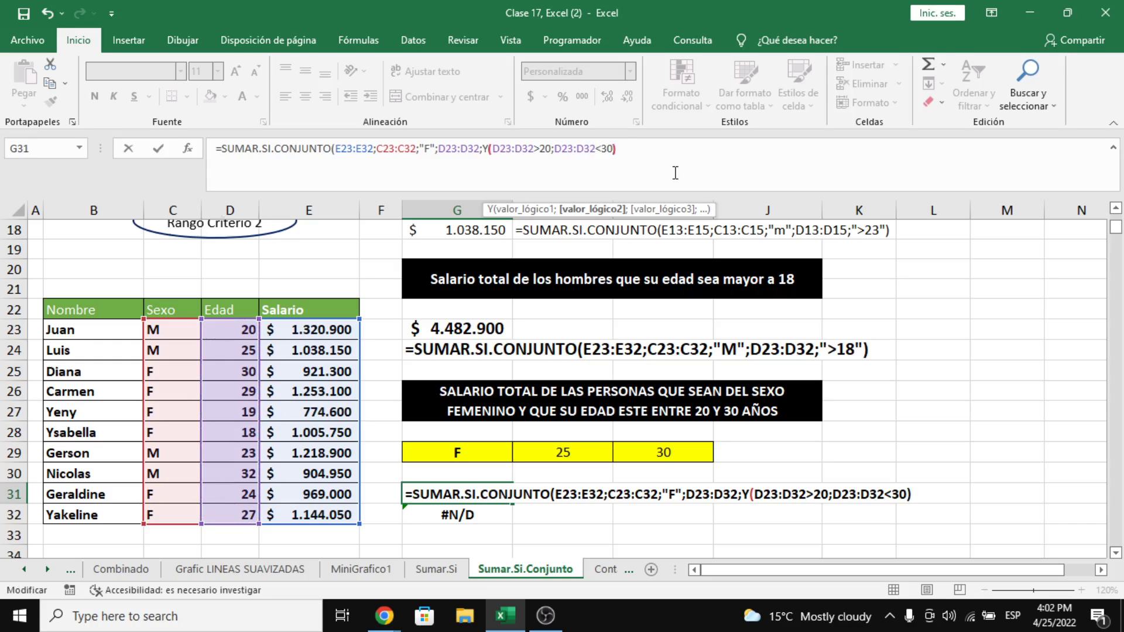
text())
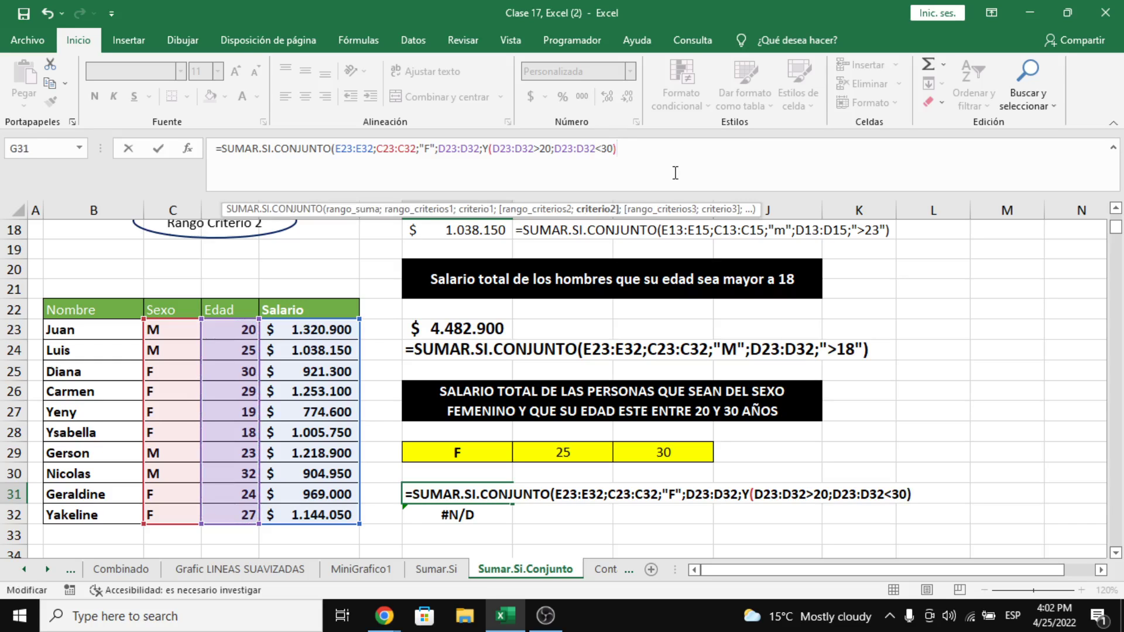
key(Return)
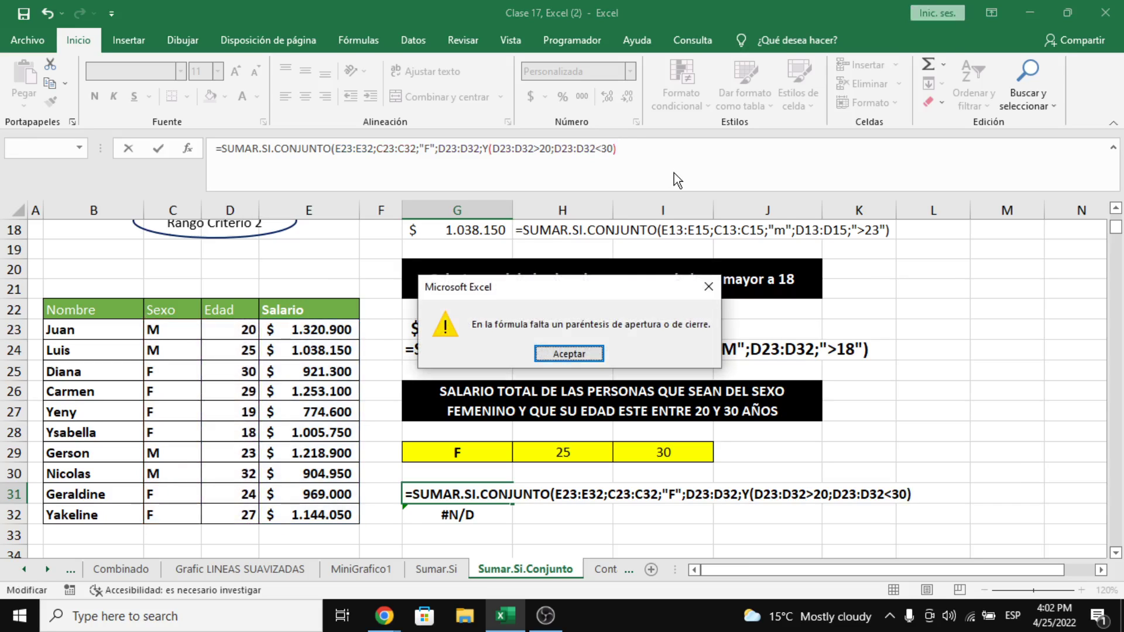
key(Return)
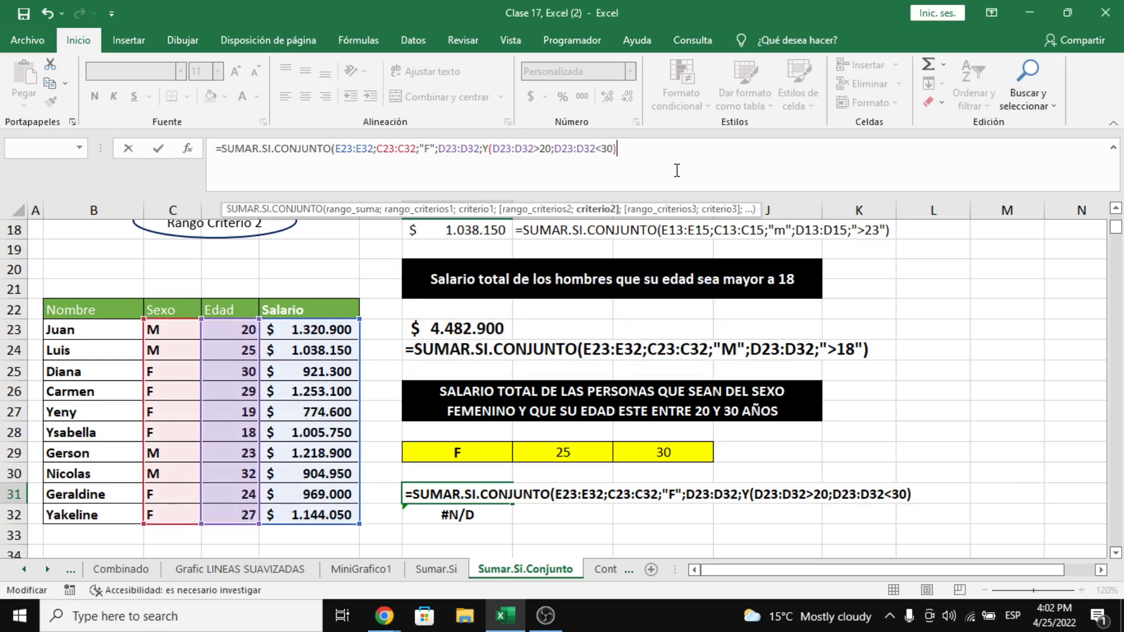
text())
key(Return)
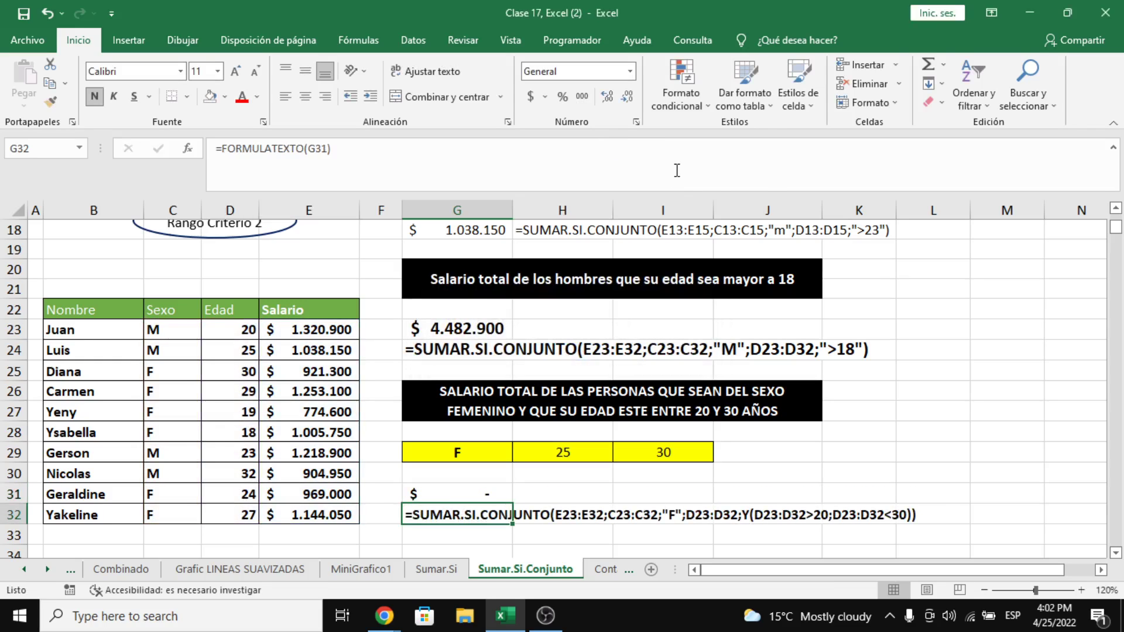
key(Up)
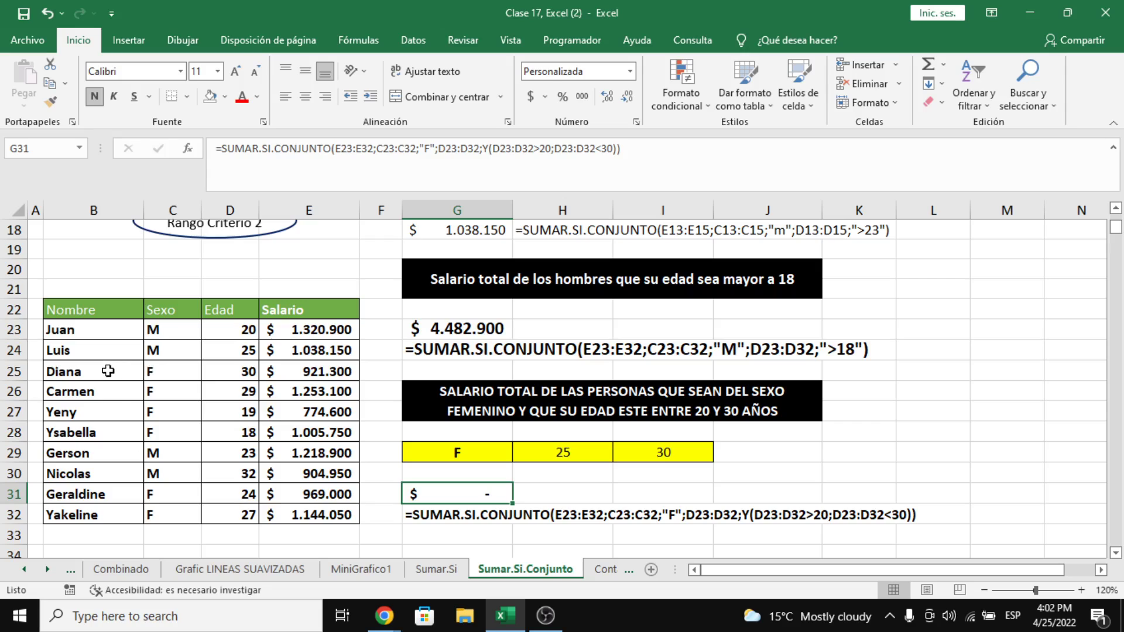
Highlight the women's rows B25:E25 and B26:E26 of the salary table with a yellow fill.
click(125, 367)
drag(126, 367, 304, 373)
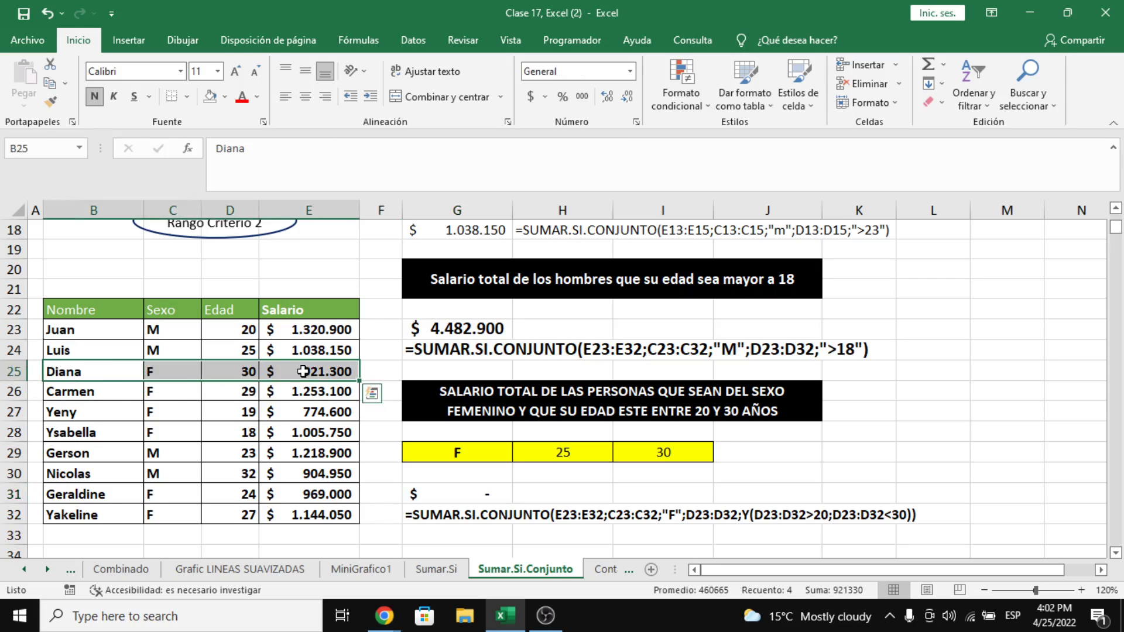
click(227, 97)
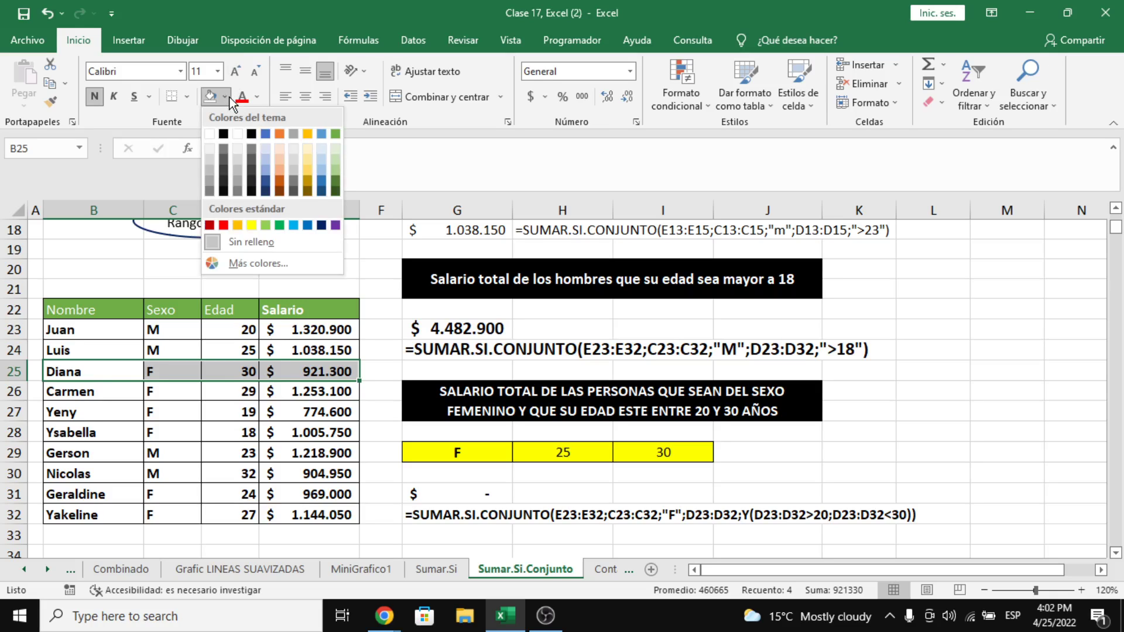
click(251, 225)
drag(100, 390, 296, 390)
click(210, 97)
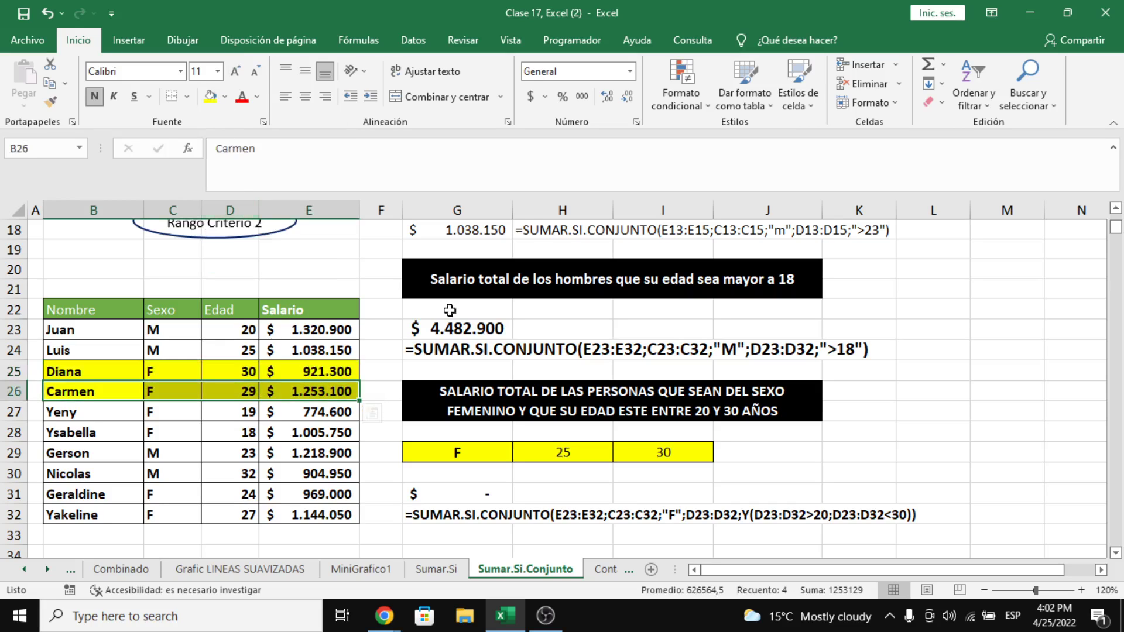
Change the first age condition in the G31 formula to D23:D32>=20.
click(483, 501)
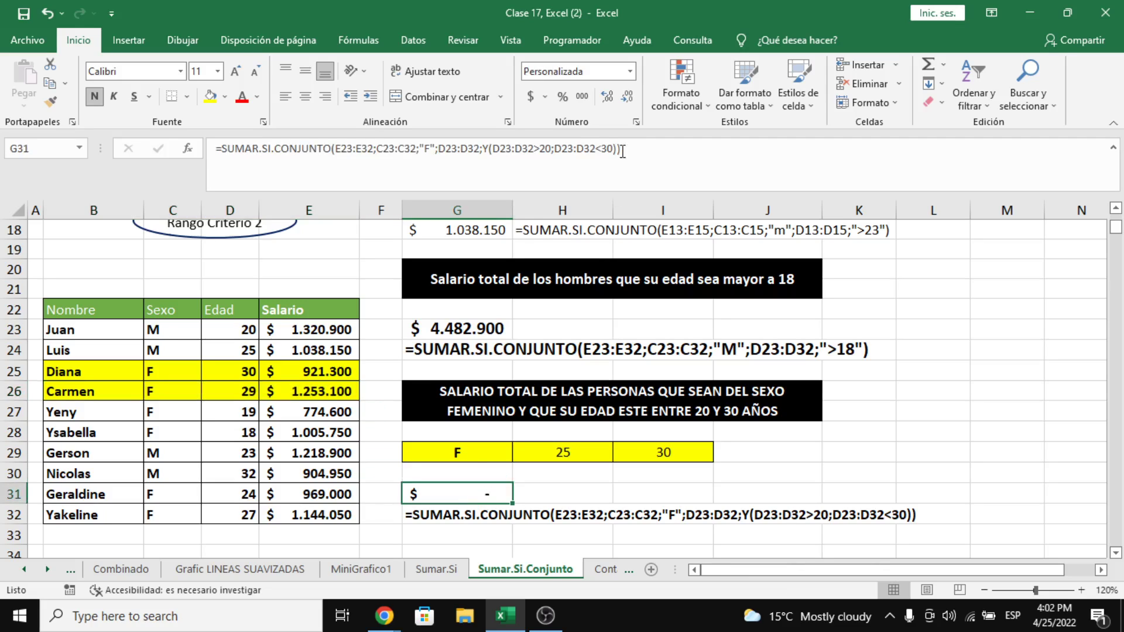
click(542, 150)
text(=)
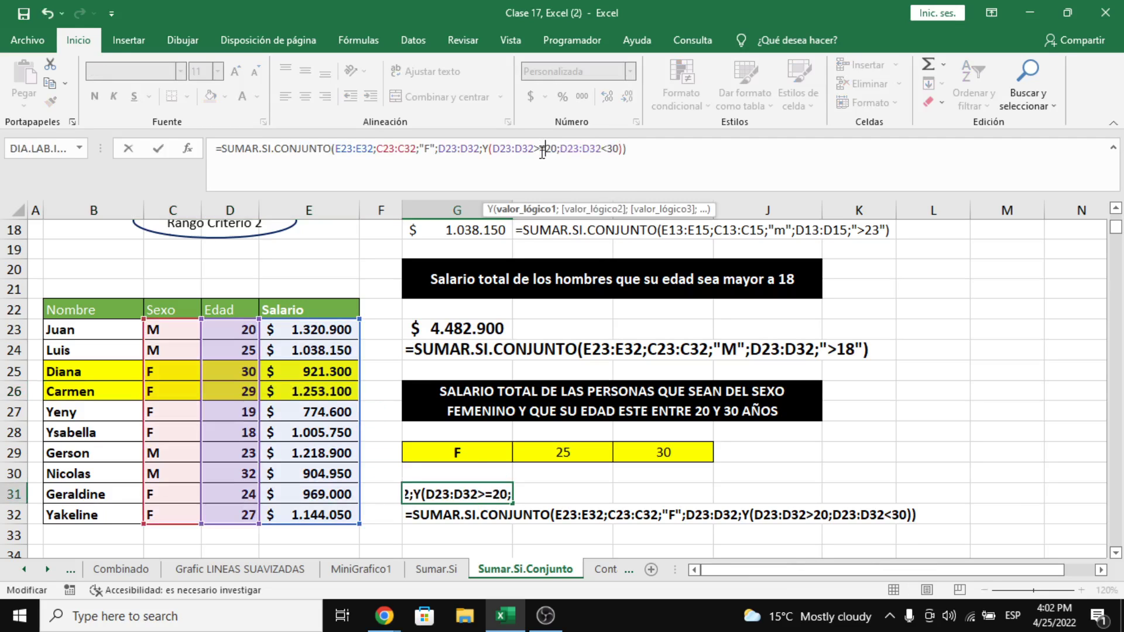
click(604, 151)
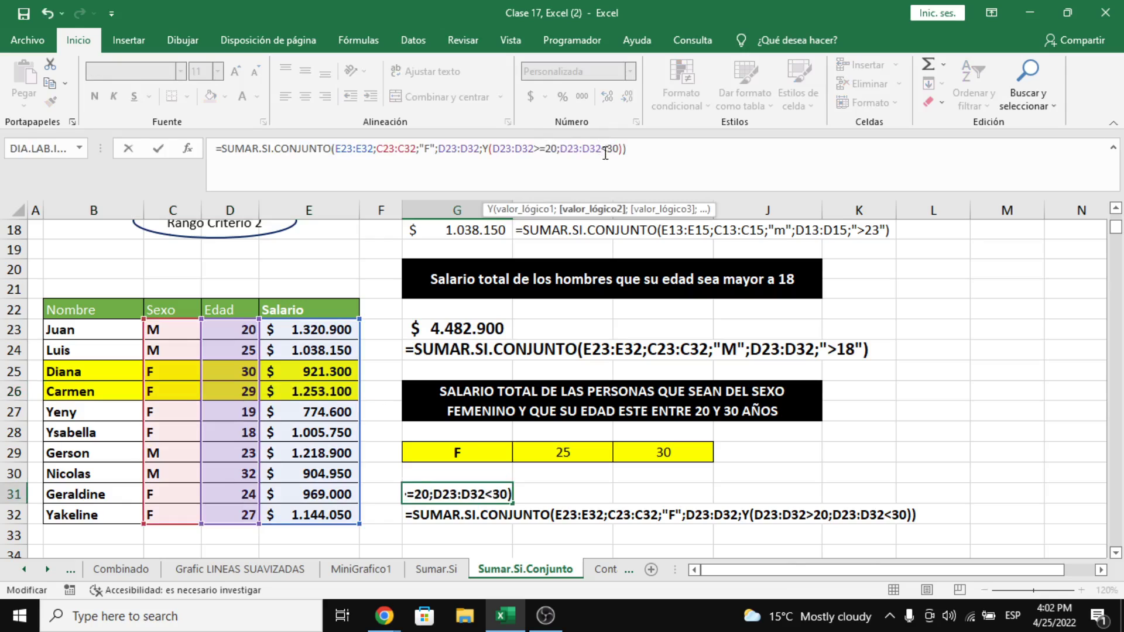
key(BackSpace)
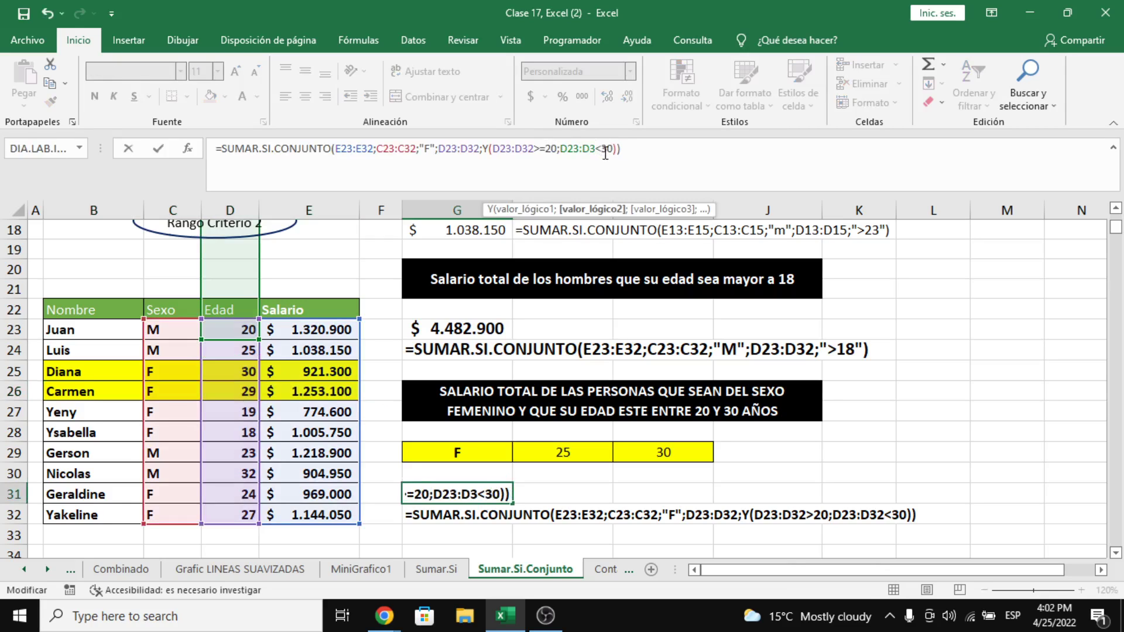
key(ctrl+z)
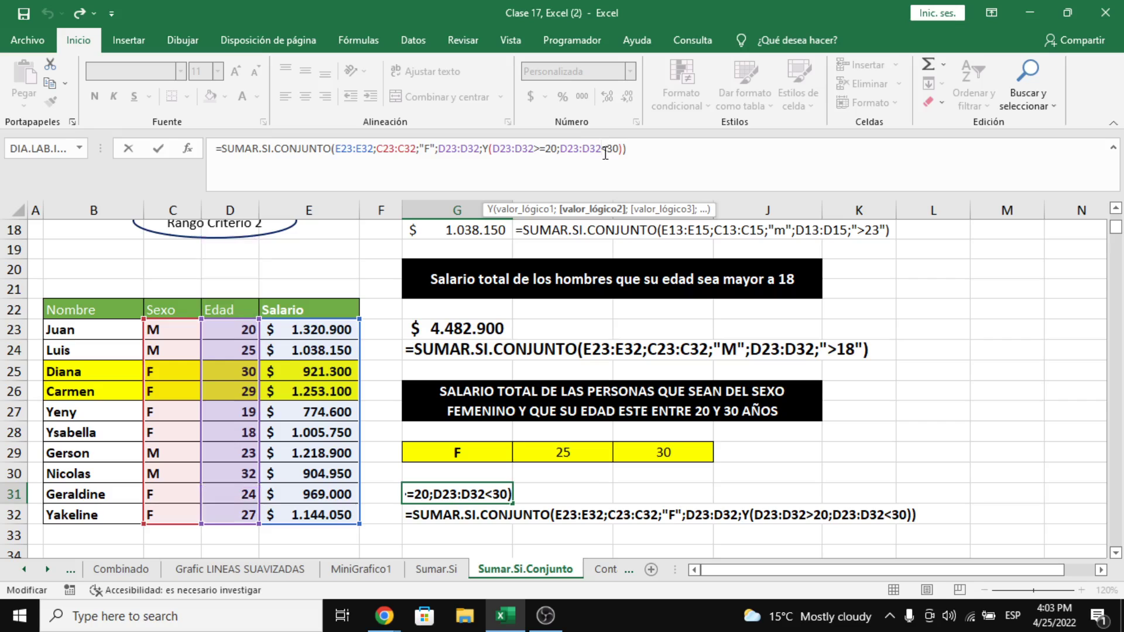
key(F2)
key(Right)
key(Right)
key(Left)
key(Left)
key(F2)
key(Left)
key(Left)
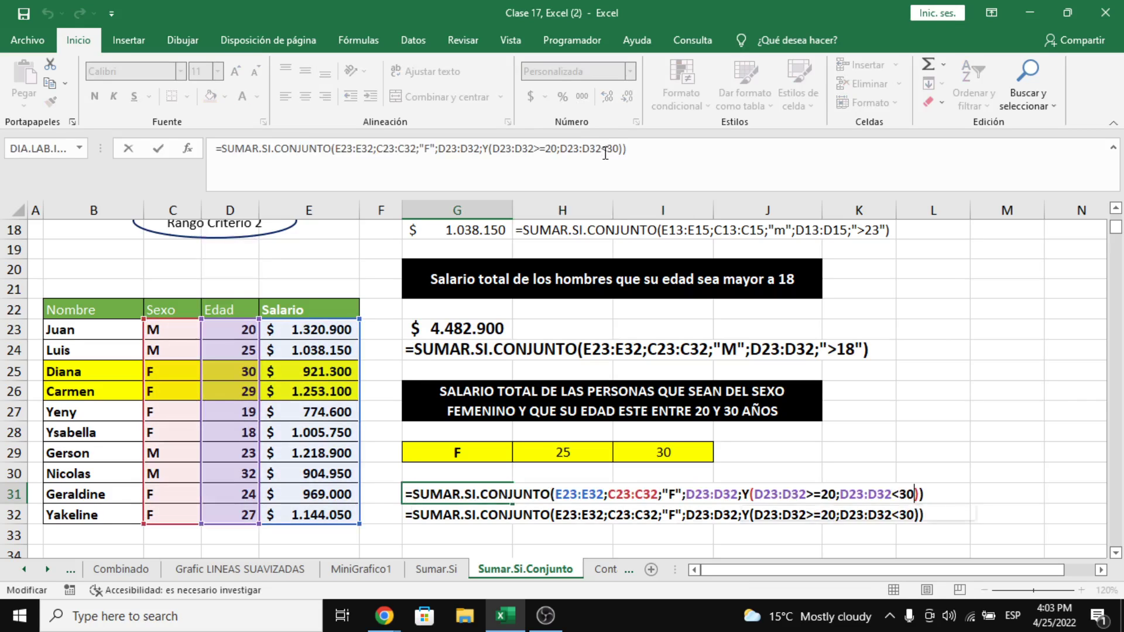
key(Right)
key(Right)
Change the second age condition in the G31 formula to D23:D32<=30 and enter the formula.
click(611, 150)
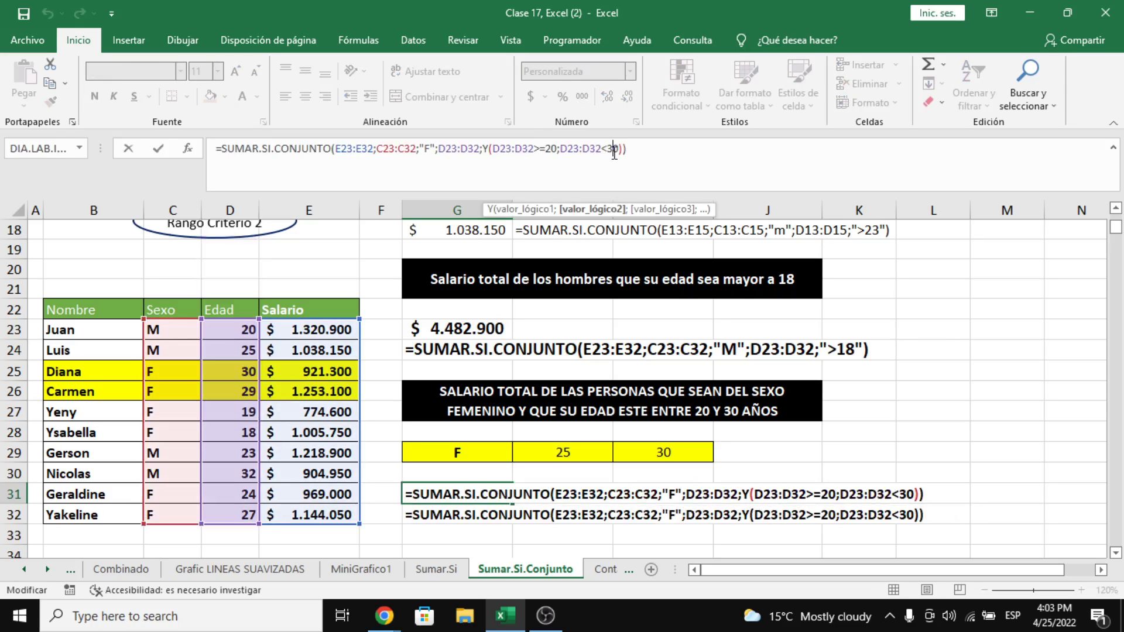
key(Left)
text(=)
key(Return)
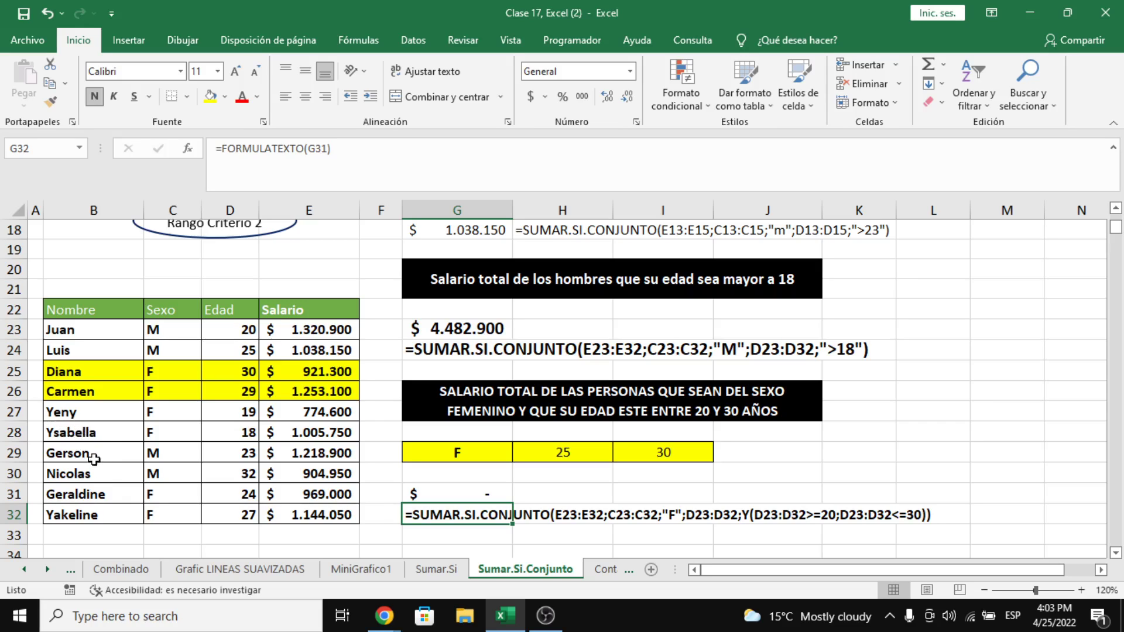
Highlight the women's rows B31:E32 at the end of the salary table with the same yellow fill.
drag(82, 499, 315, 517)
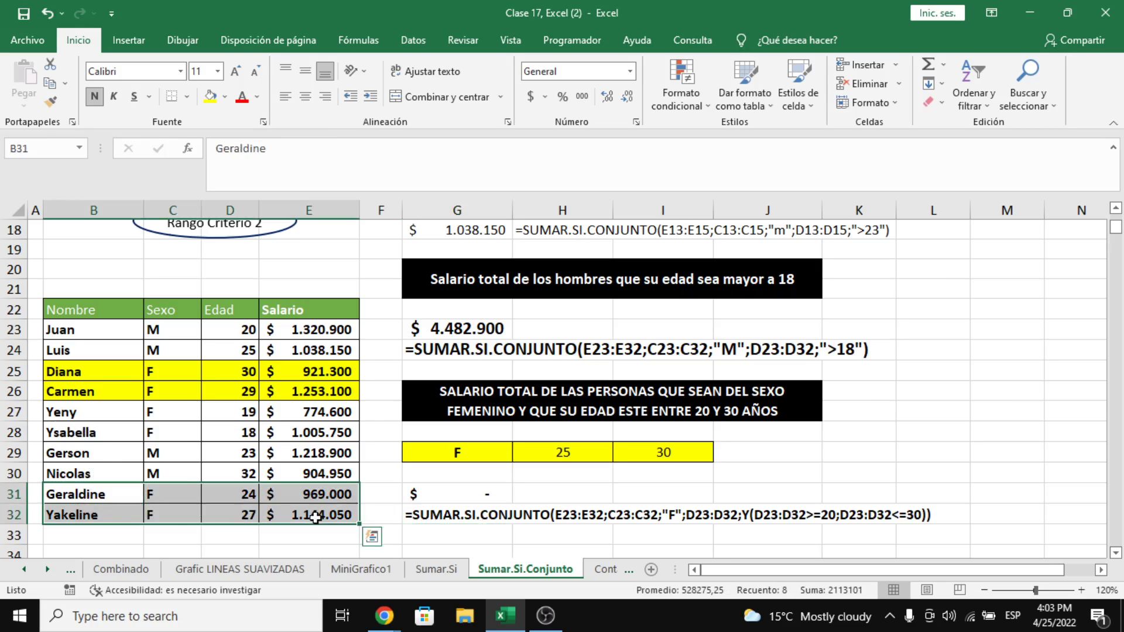
click(209, 96)
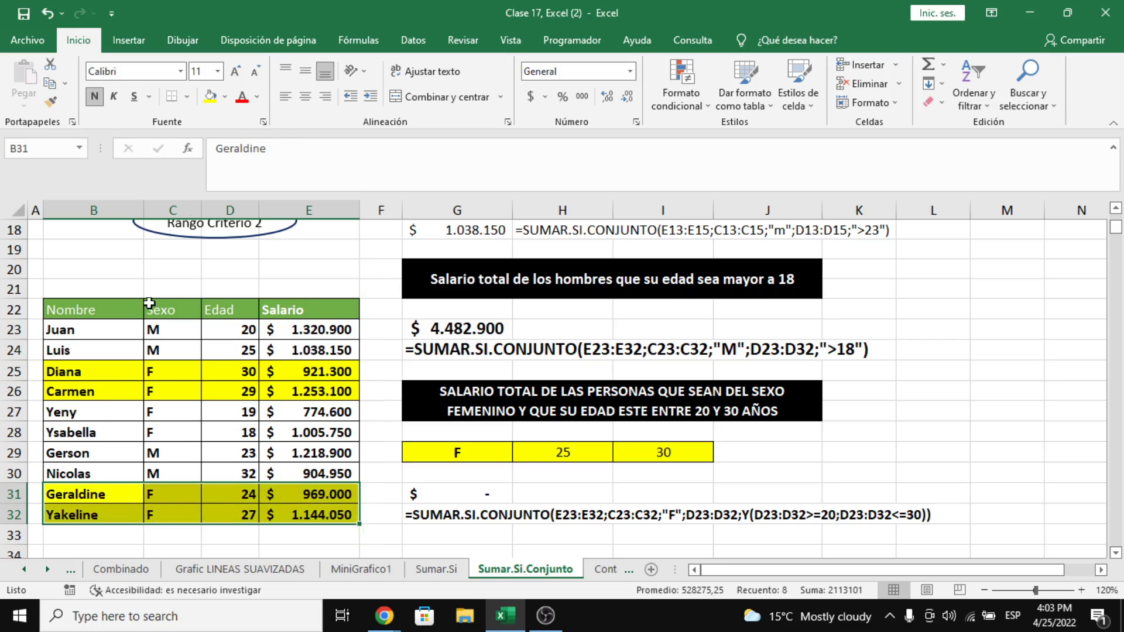
Check the age in row 28 and the sum of the highlighted salaries E25:E26 and E31:E32.
drag(68, 440, 184, 446)
click(230, 438)
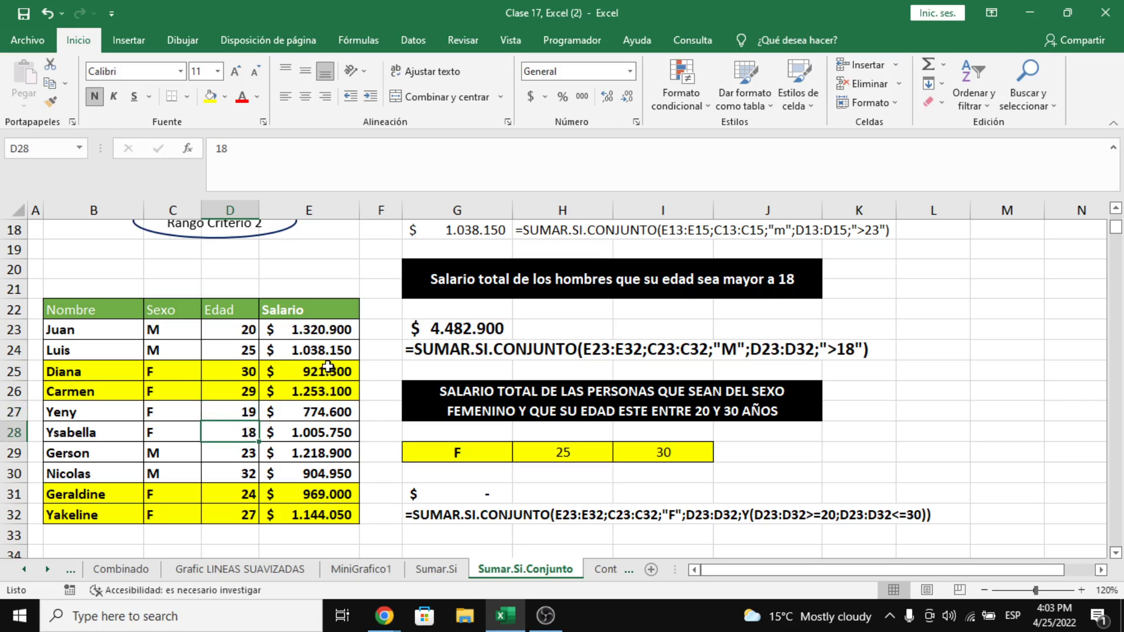
drag(327, 373, 328, 396)
drag(315, 494, 316, 516)
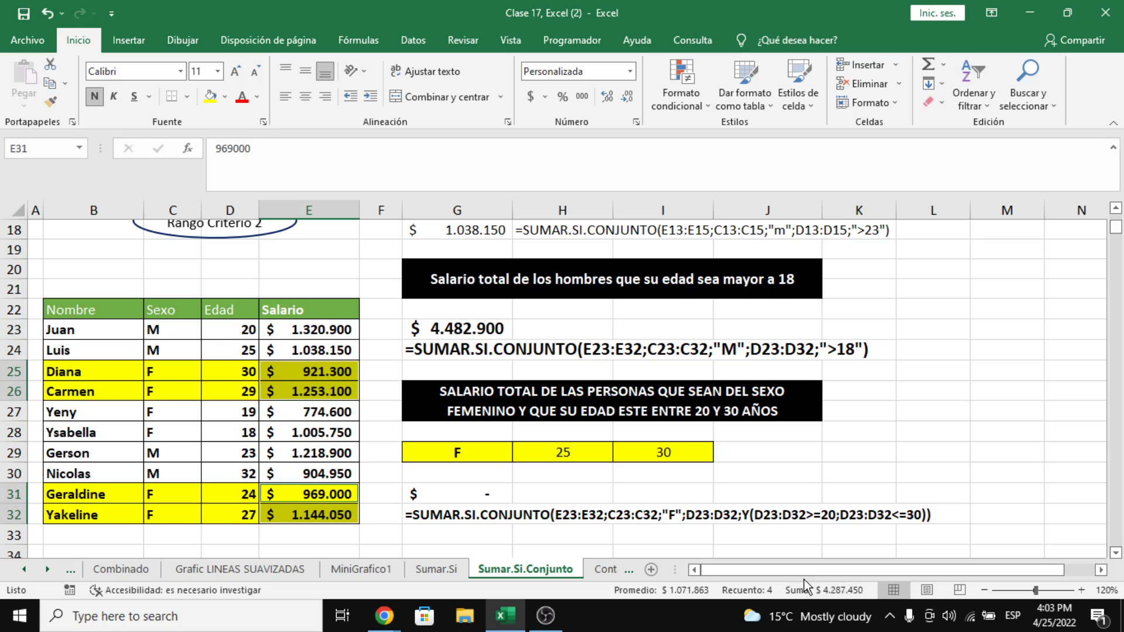
Review the nested Y criterion in the G31 formula without changing it.
click(482, 493)
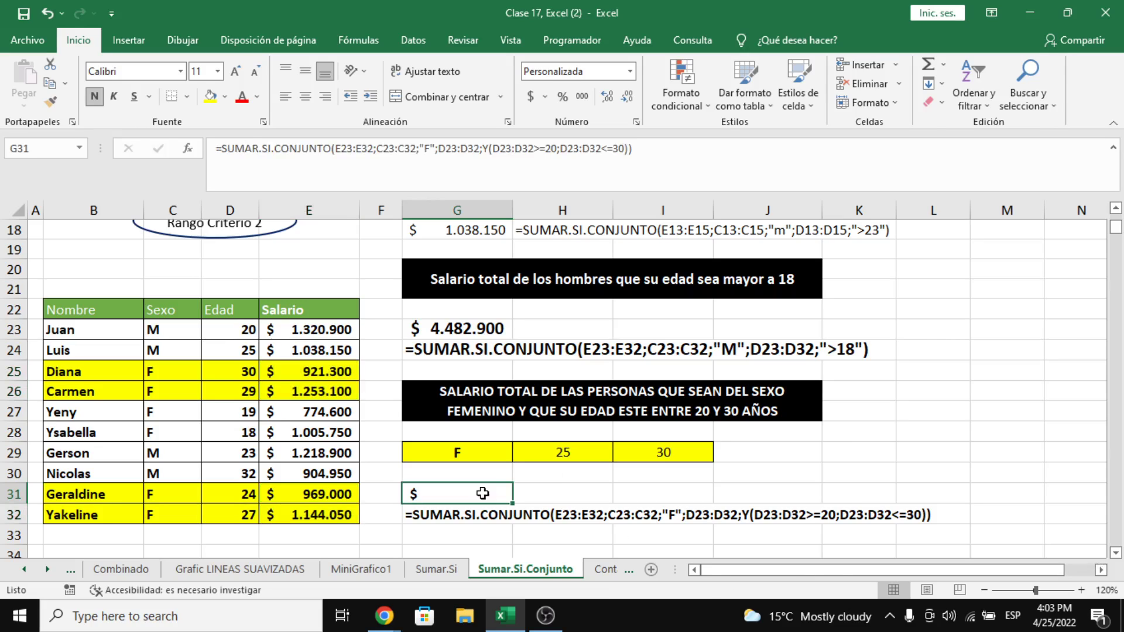
double_click(491, 150)
drag(490, 149, 630, 150)
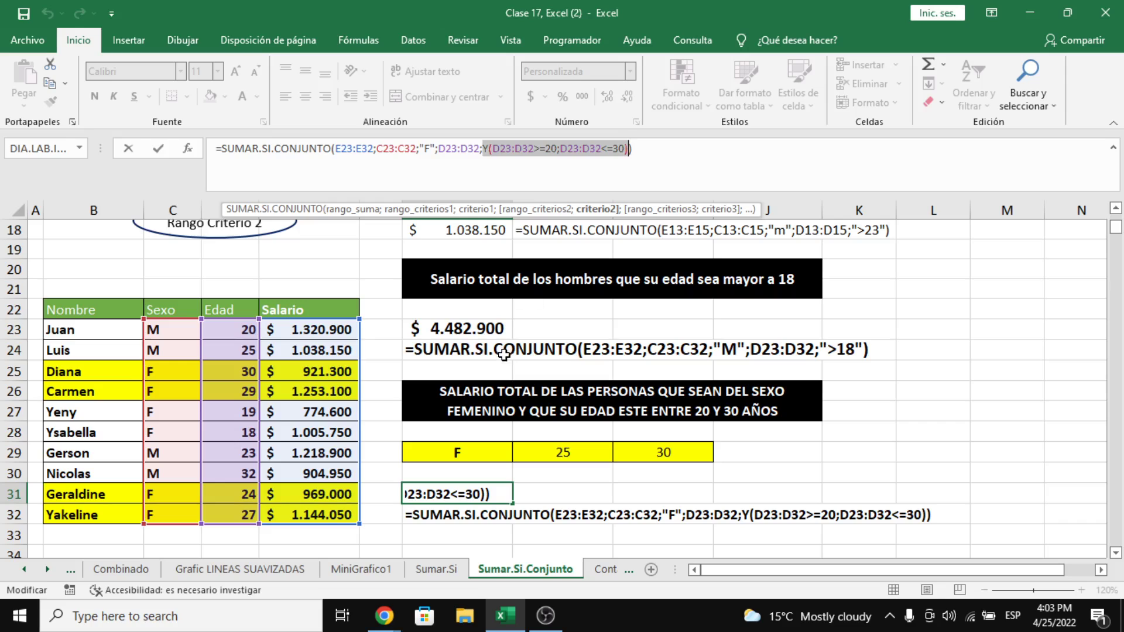
key(ctrl+Return)
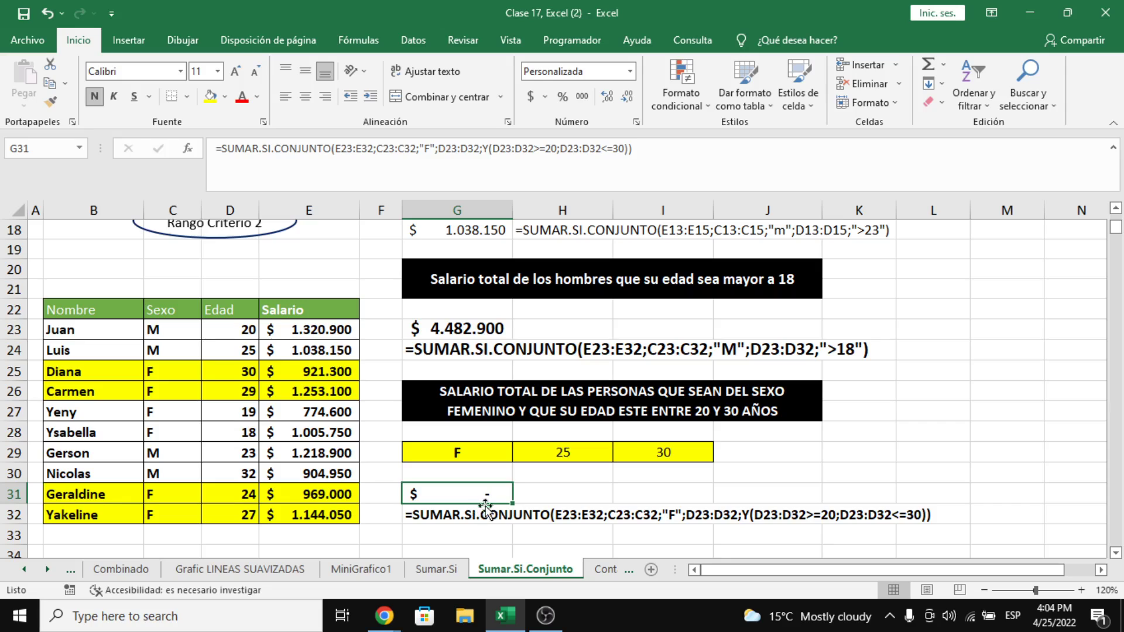
Set the lower age limit in H29 to 20.
click(585, 456)
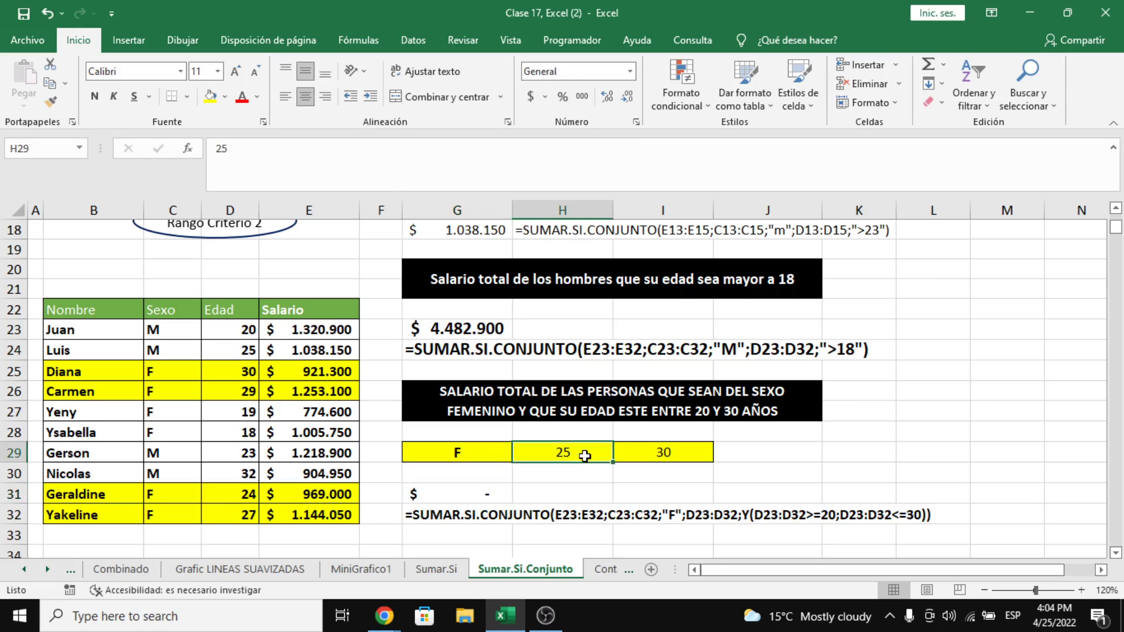
text(20)
key(Return)
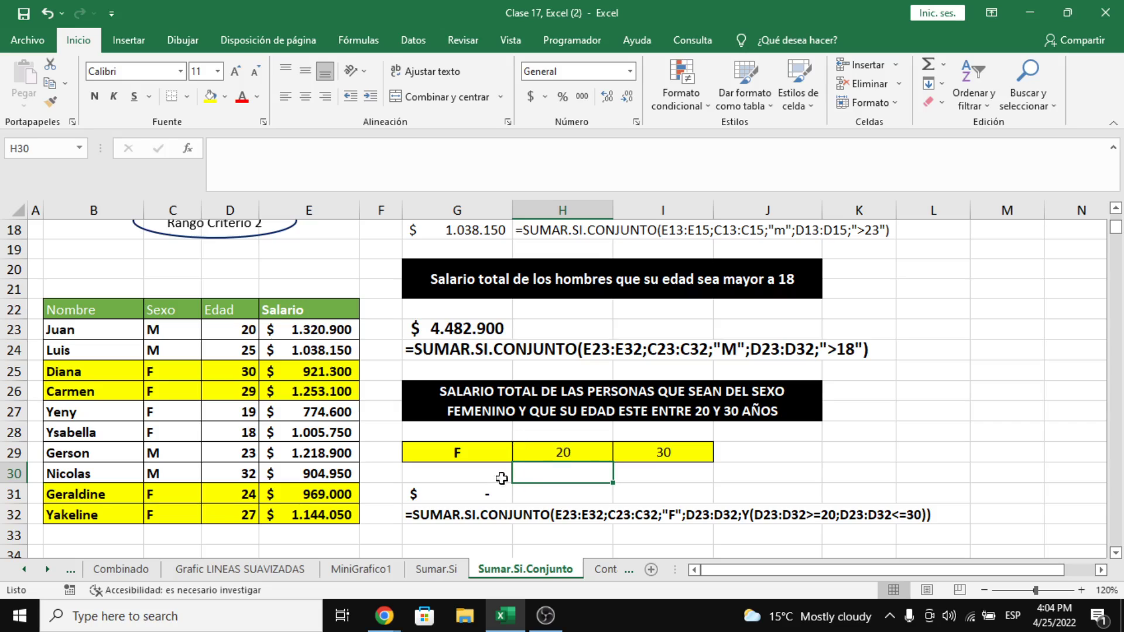
Inspect the function arguments of the nested Y in the G31 formula and close them unchanged.
click(475, 489)
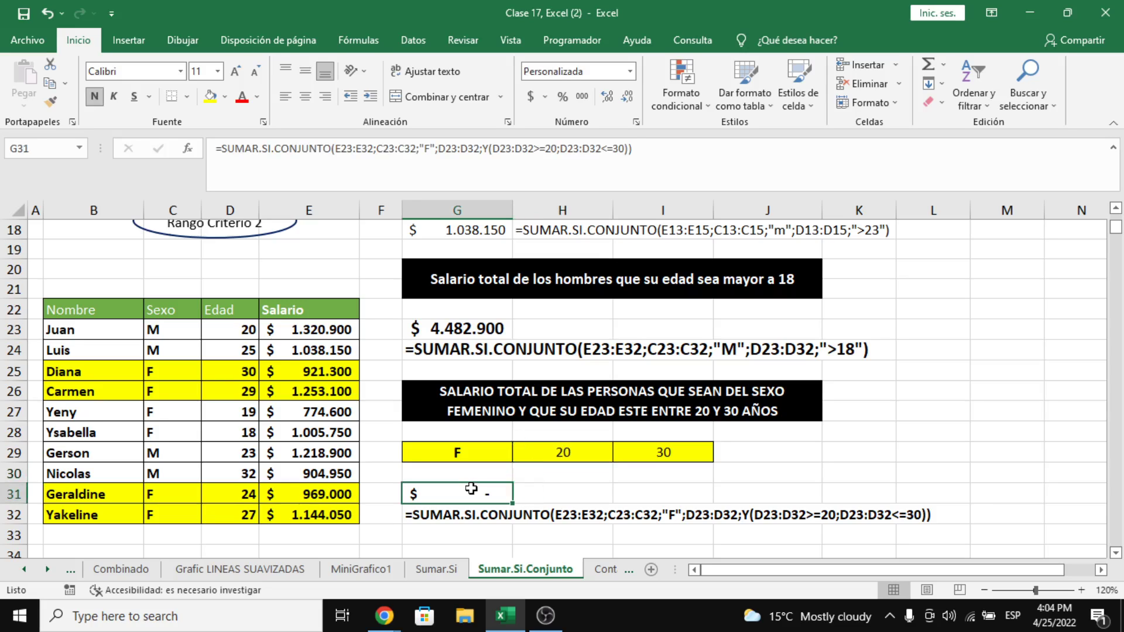
click(493, 158)
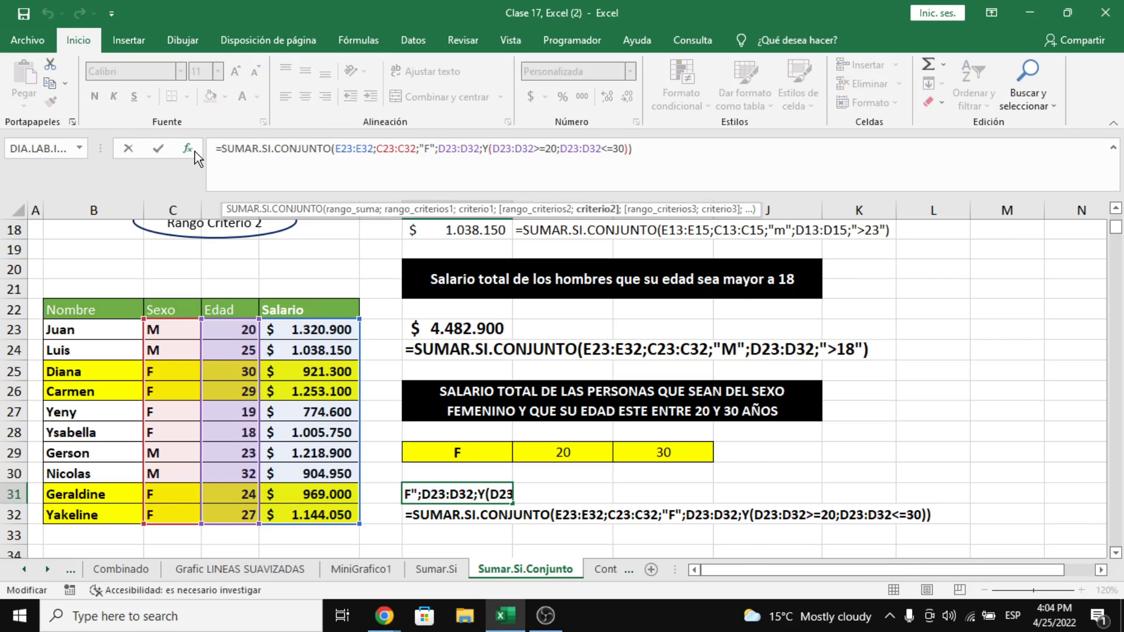
click(195, 152)
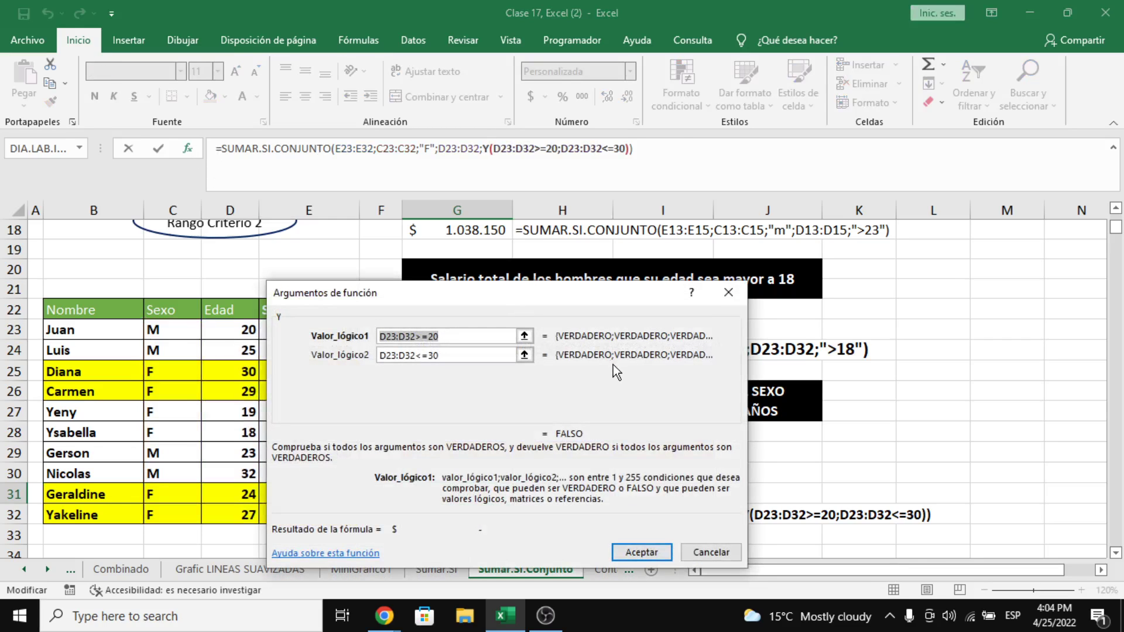
click(710, 553)
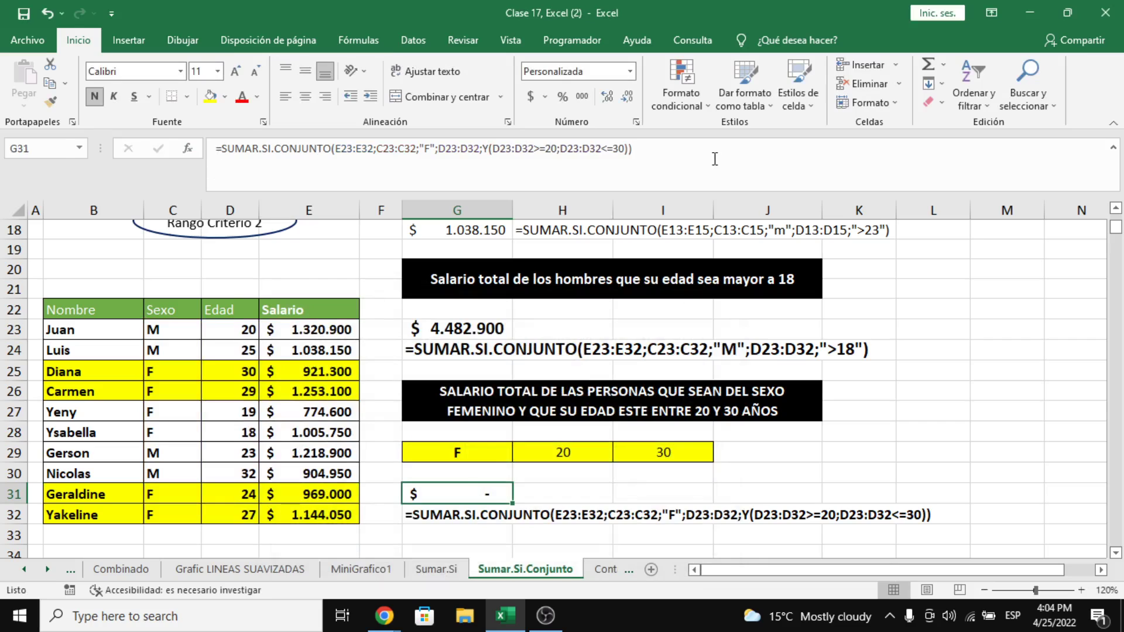
Inspect the SUMAR.SI.CONJUNTO arguments of the G31 formula, including the optional criteria ranges and Criterio2, and close them unchanged.
click(192, 156)
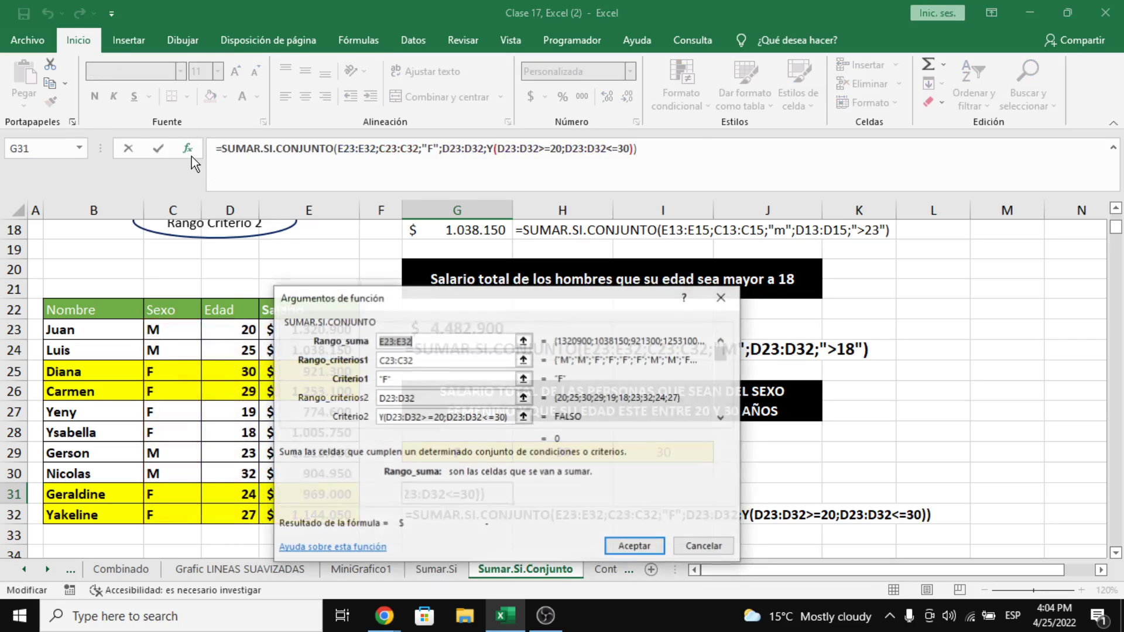
drag(441, 296, 865, 203)
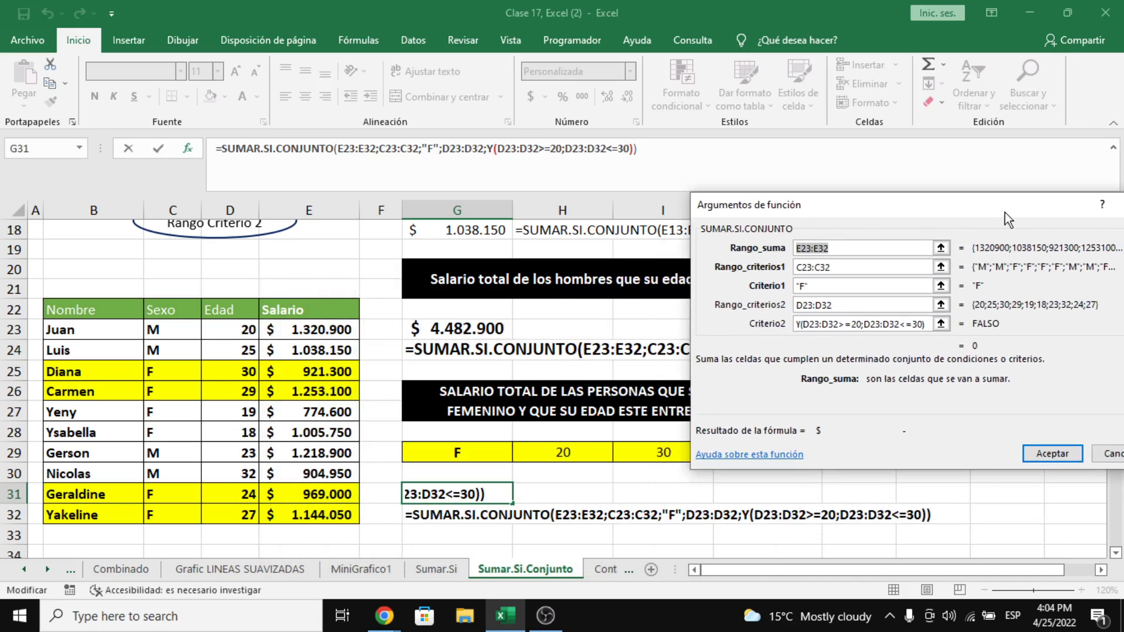
drag(1004, 212, 947, 204)
drag(1073, 267, 983, 300)
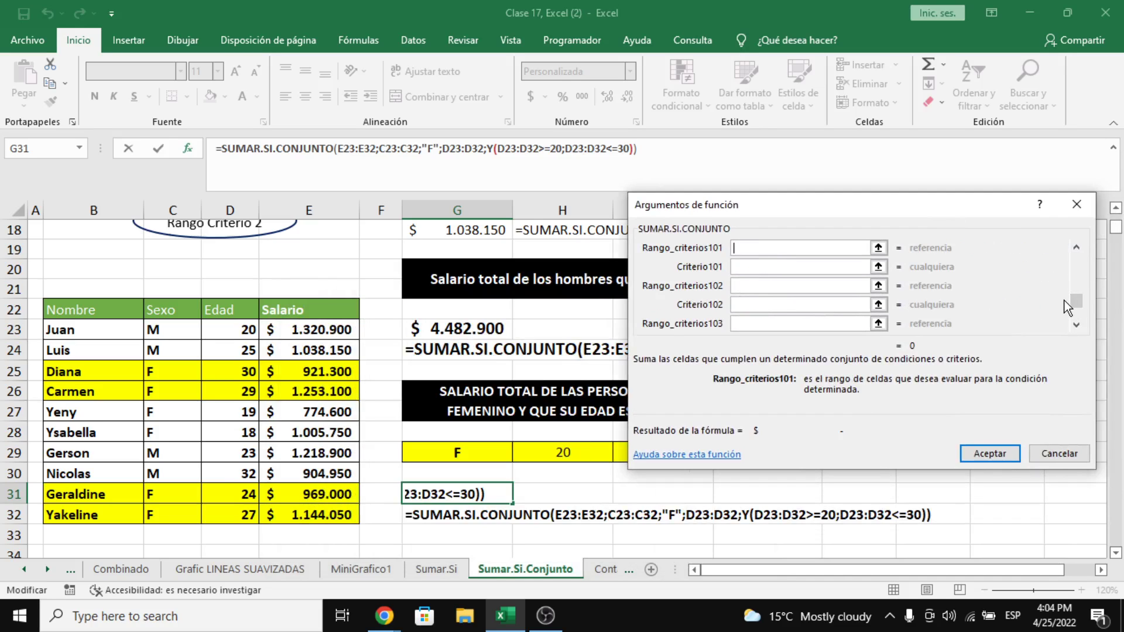
drag(1073, 302, 1075, 316)
drag(1074, 357, 1079, 331)
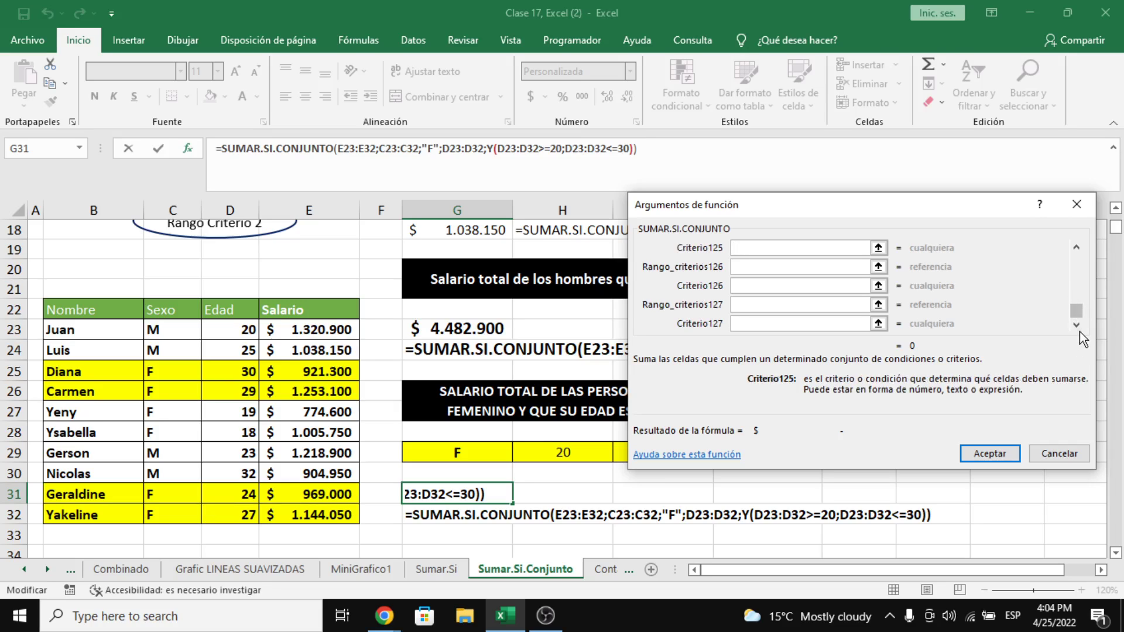
drag(1078, 321, 1078, 257)
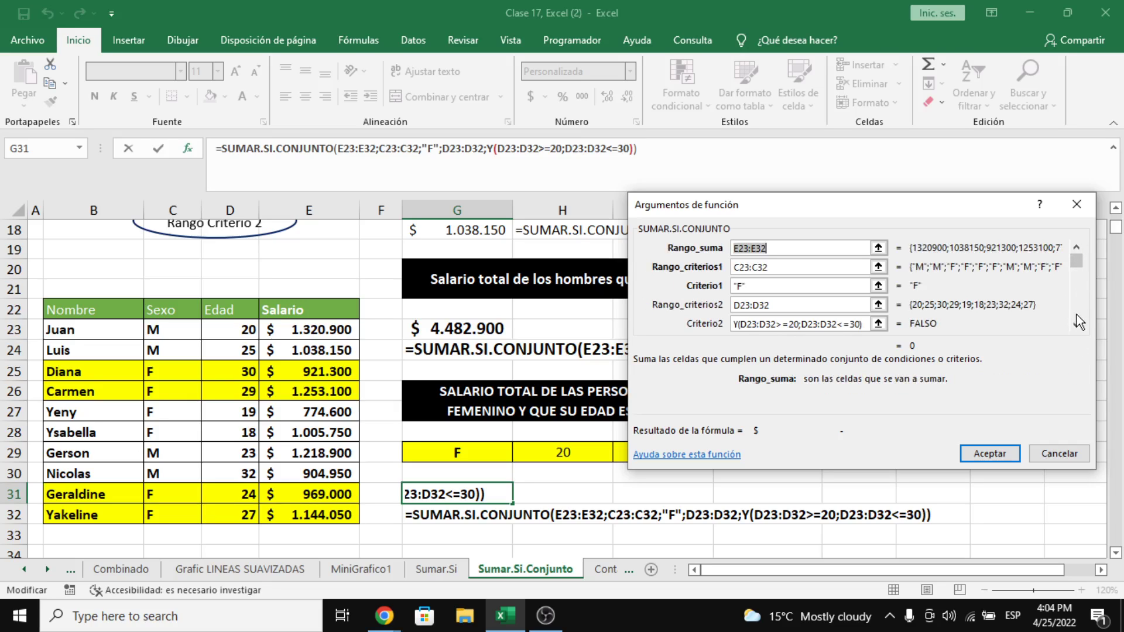
click(1077, 325)
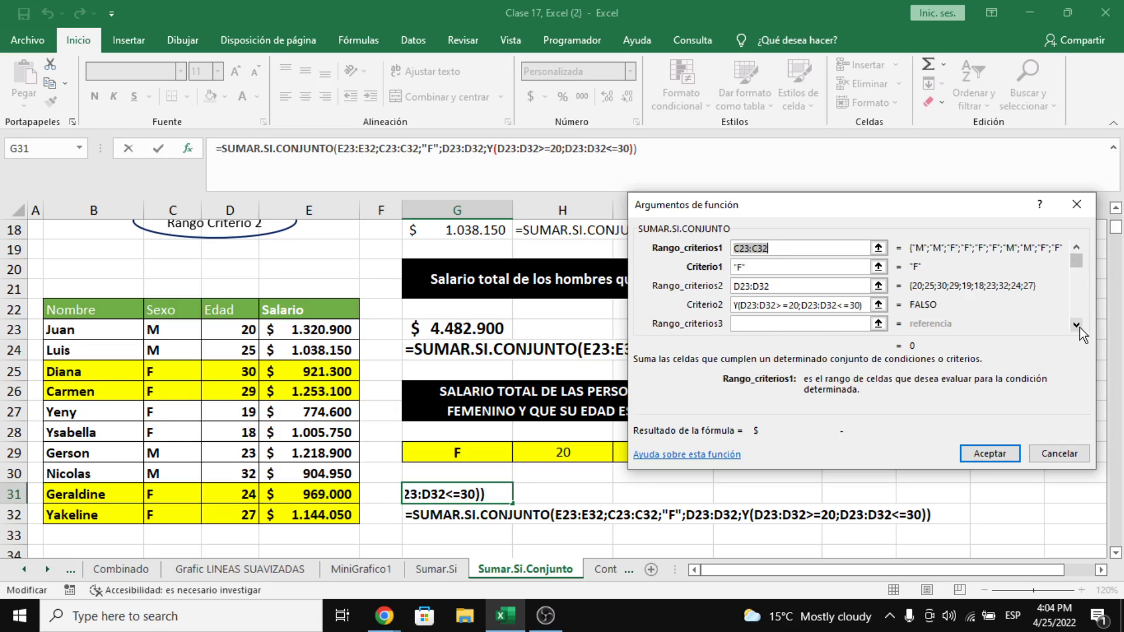
click(736, 304)
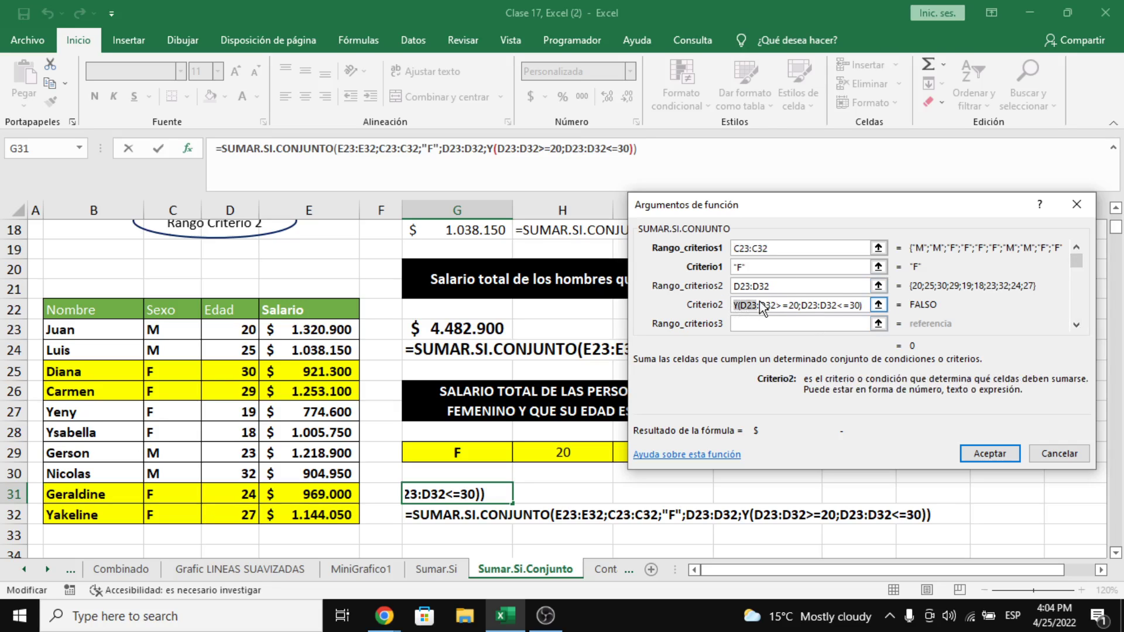
shift+click(865, 309)
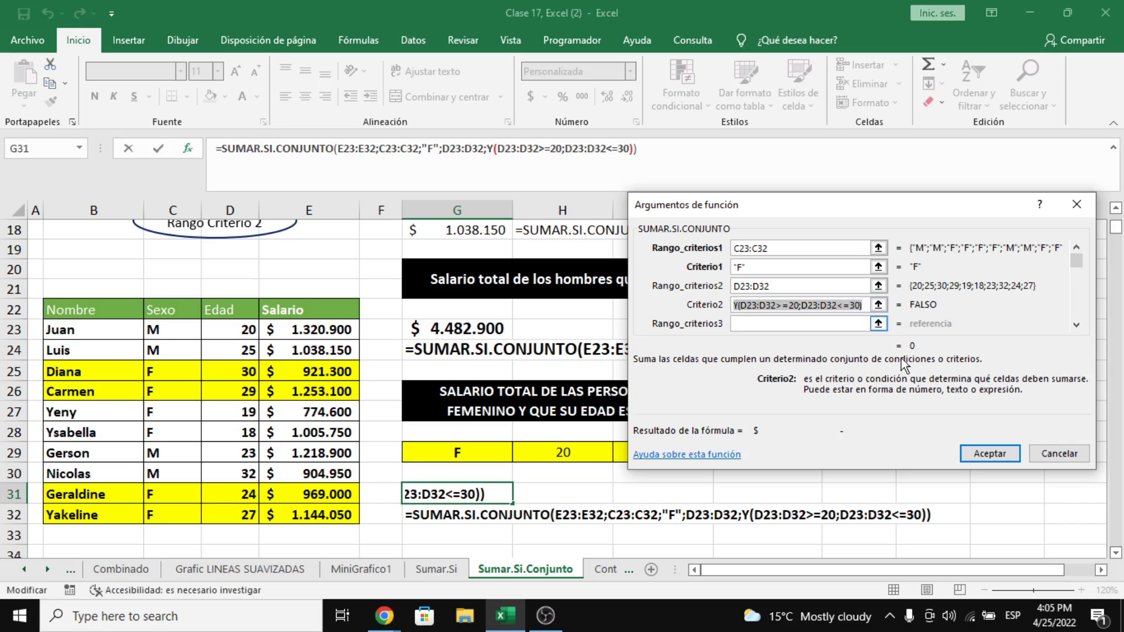
click(1061, 455)
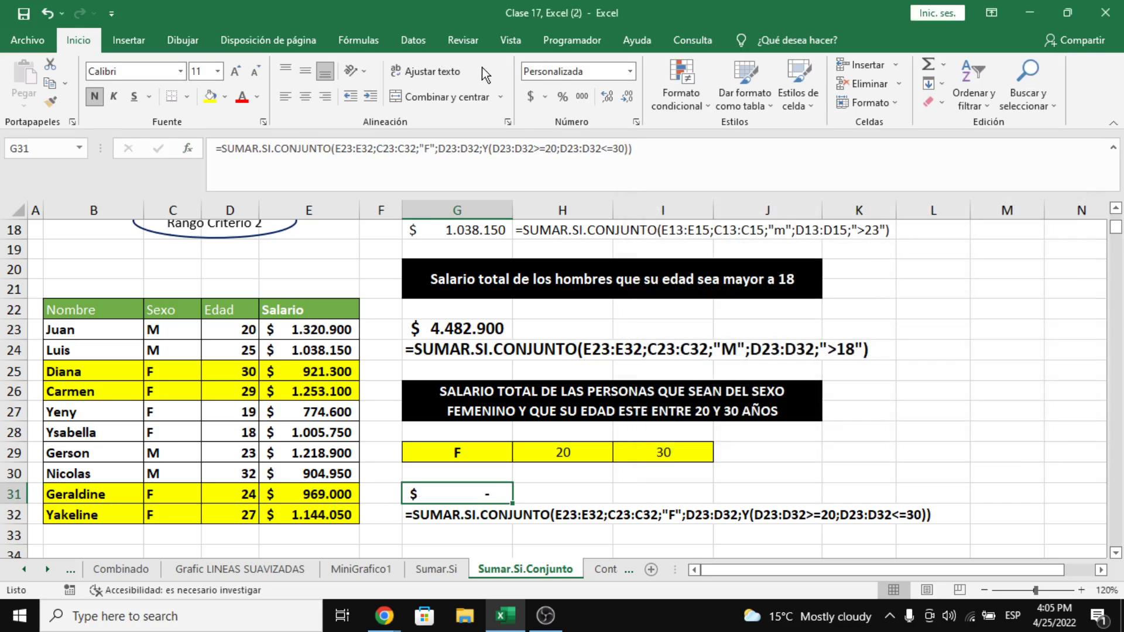
Replace the nested Y criterion in the G31 formula with ">=20".
drag(484, 149, 632, 157)
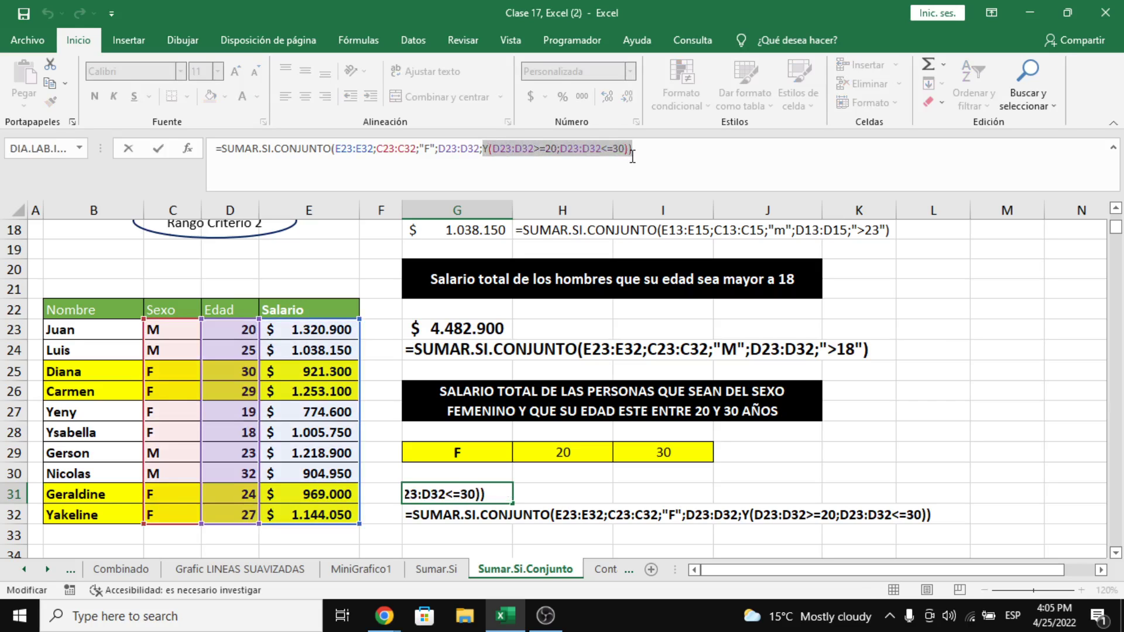
key(Delete)
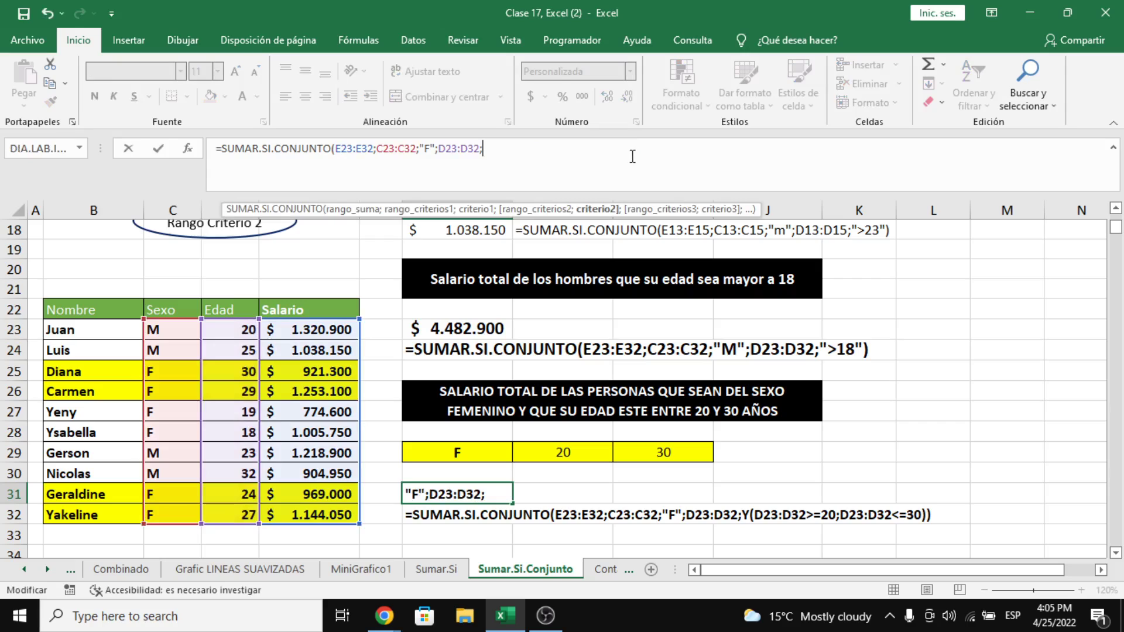
text(">=20")
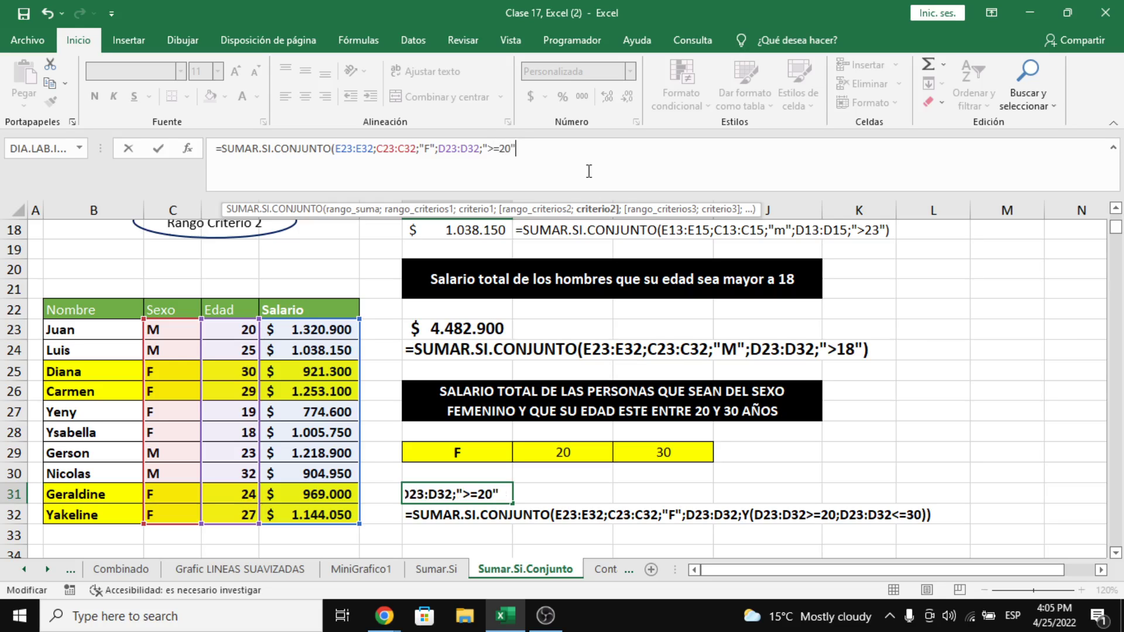
Add D23:D32 as third criteria range with the criterion "<=30" and enter the completed G31 formula.
text(;)
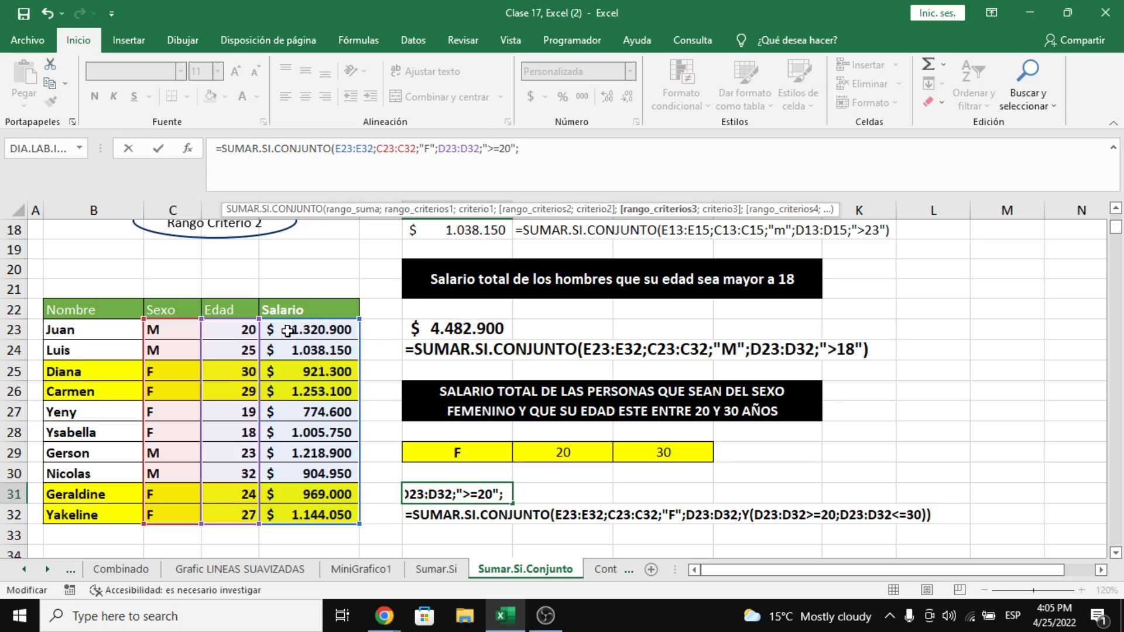
drag(231, 326, 247, 512)
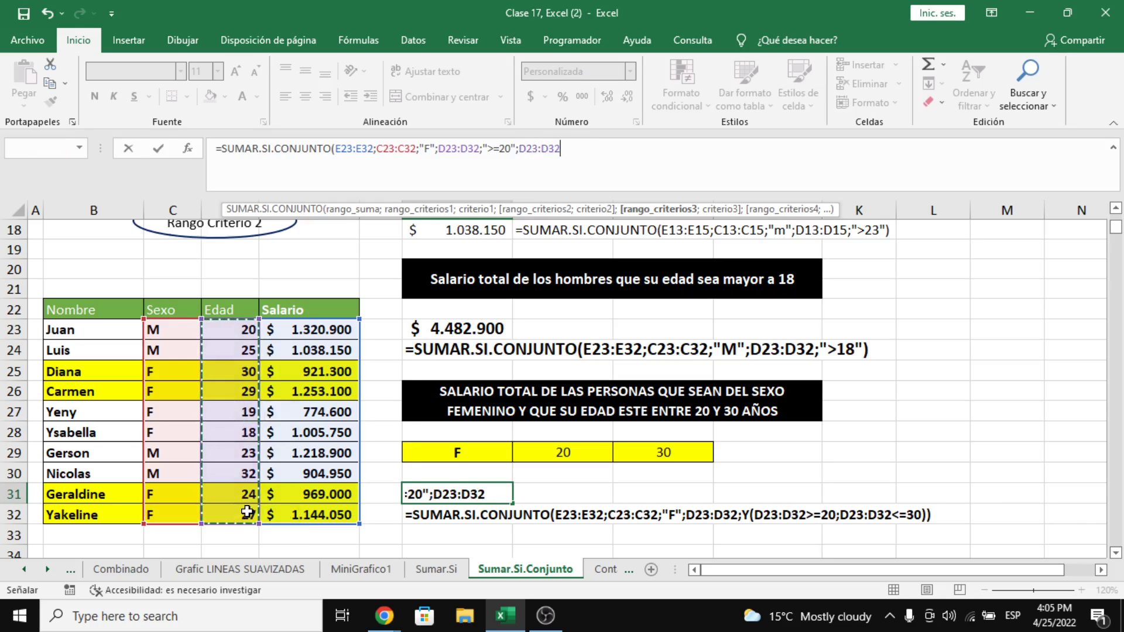
text(;)
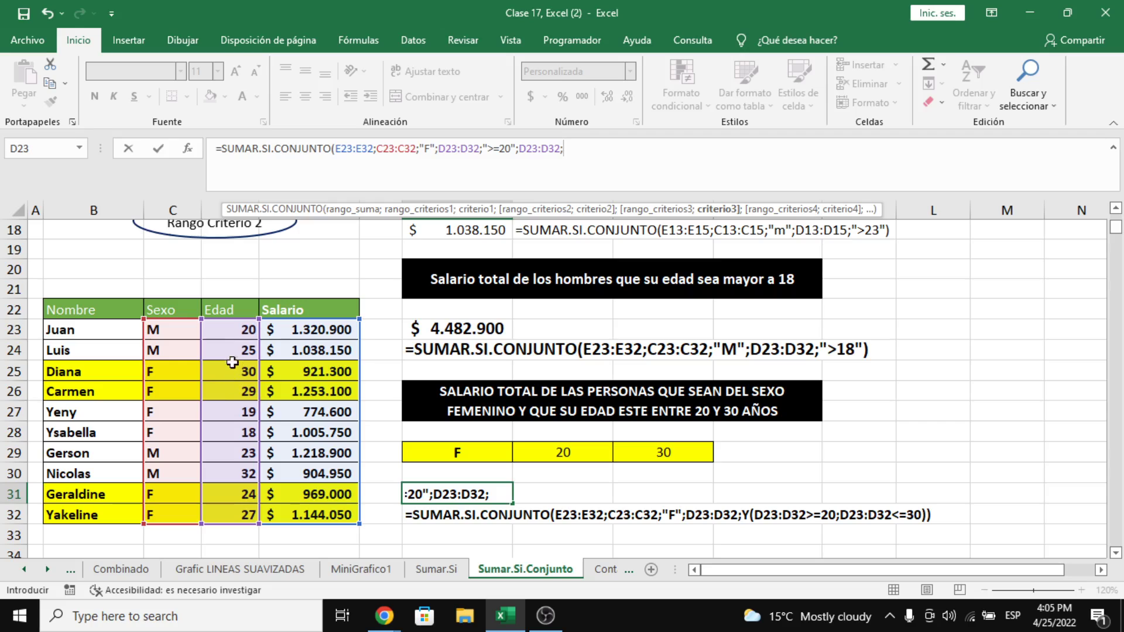
text("<=30")
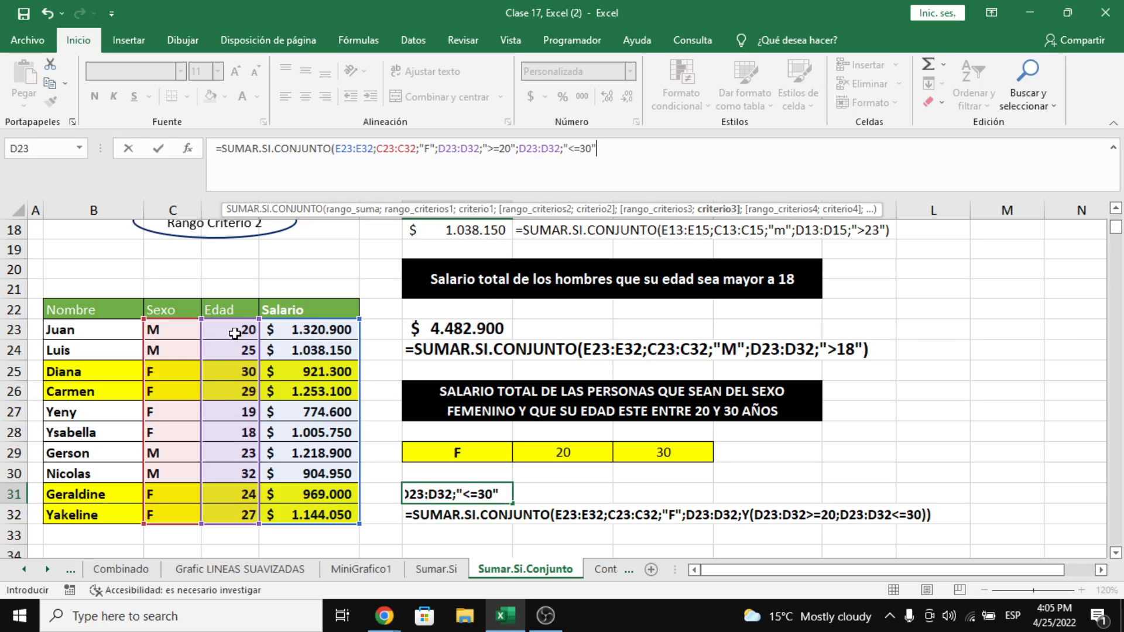
text())
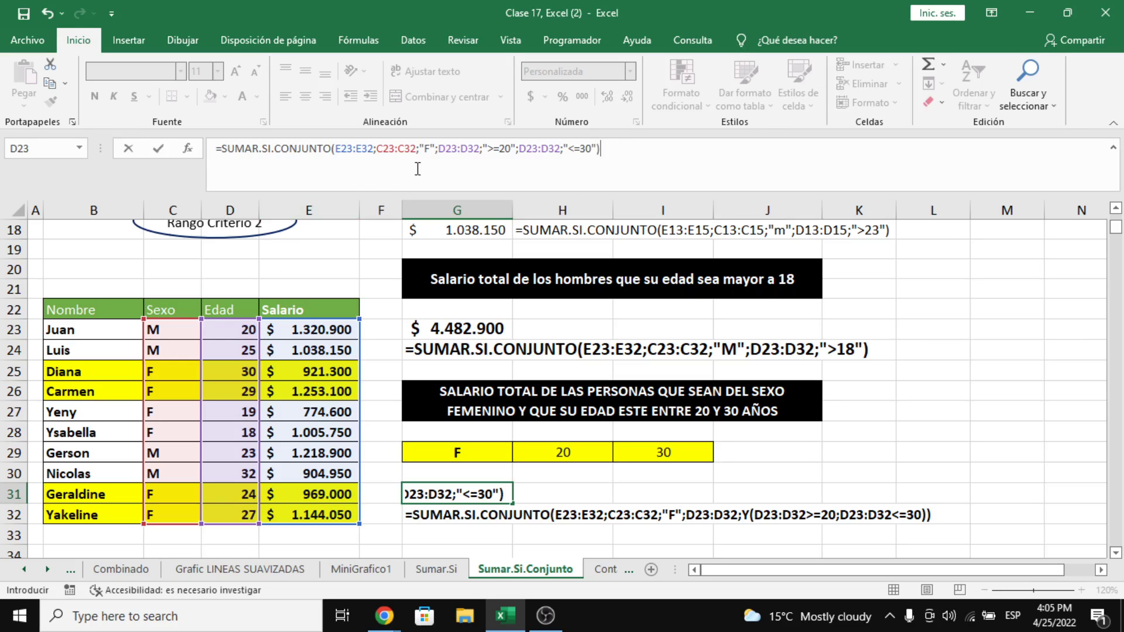
drag(420, 150, 438, 151)
click(444, 150)
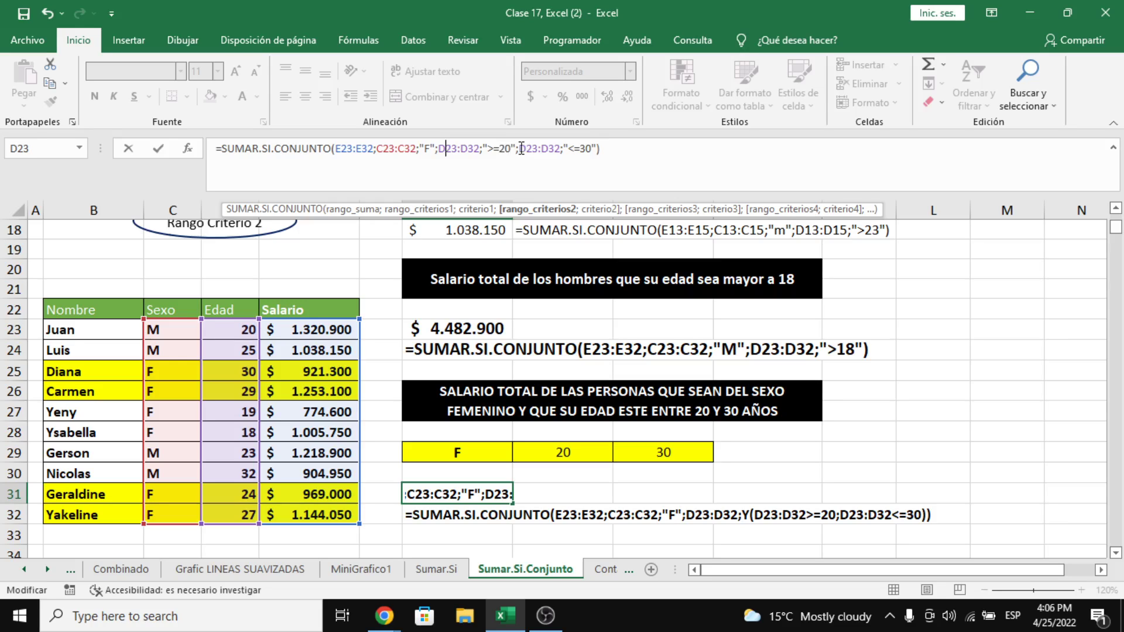
drag(519, 150, 565, 149)
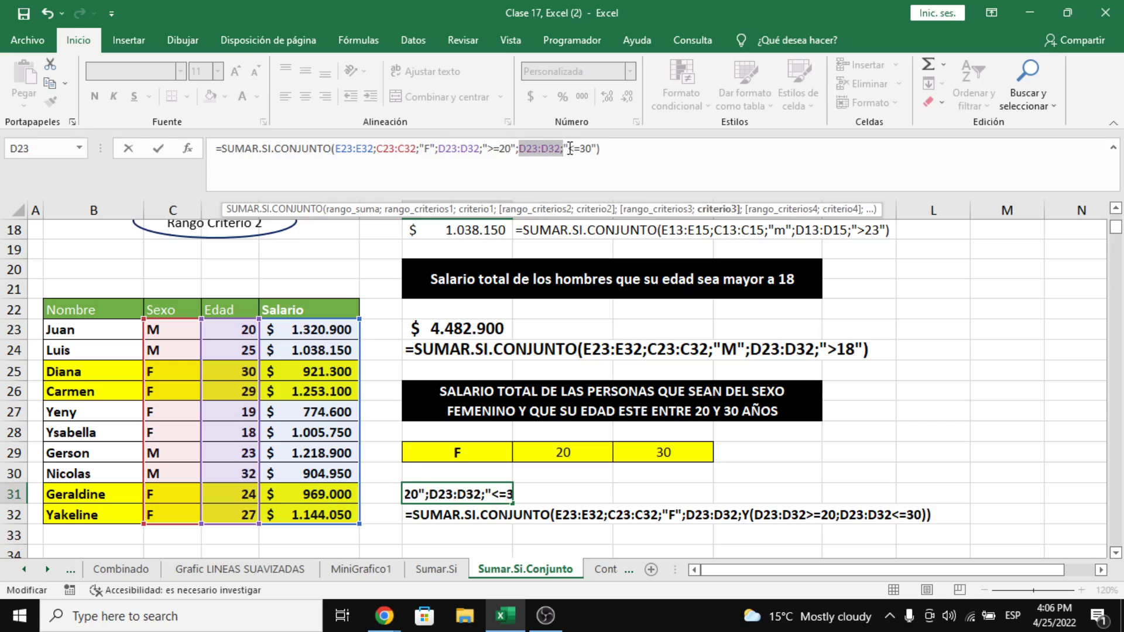
click(560, 146)
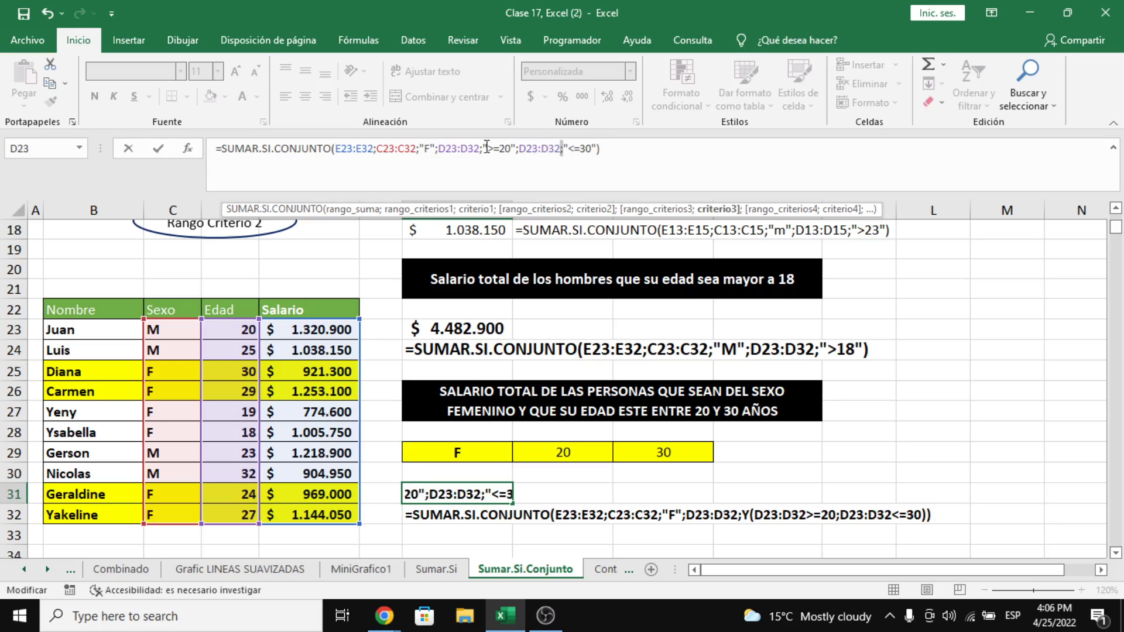
click(625, 150)
key(Return)
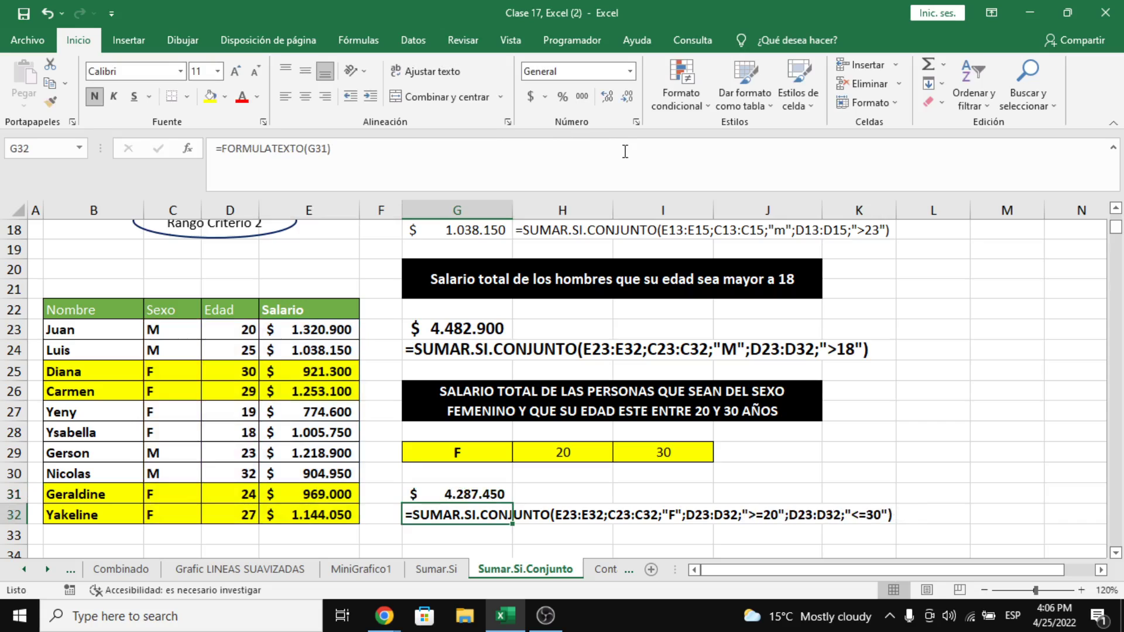
Check the G31 result against the sum of the highlighted salaries in E25, E26, E31 and E32.
key(Up)
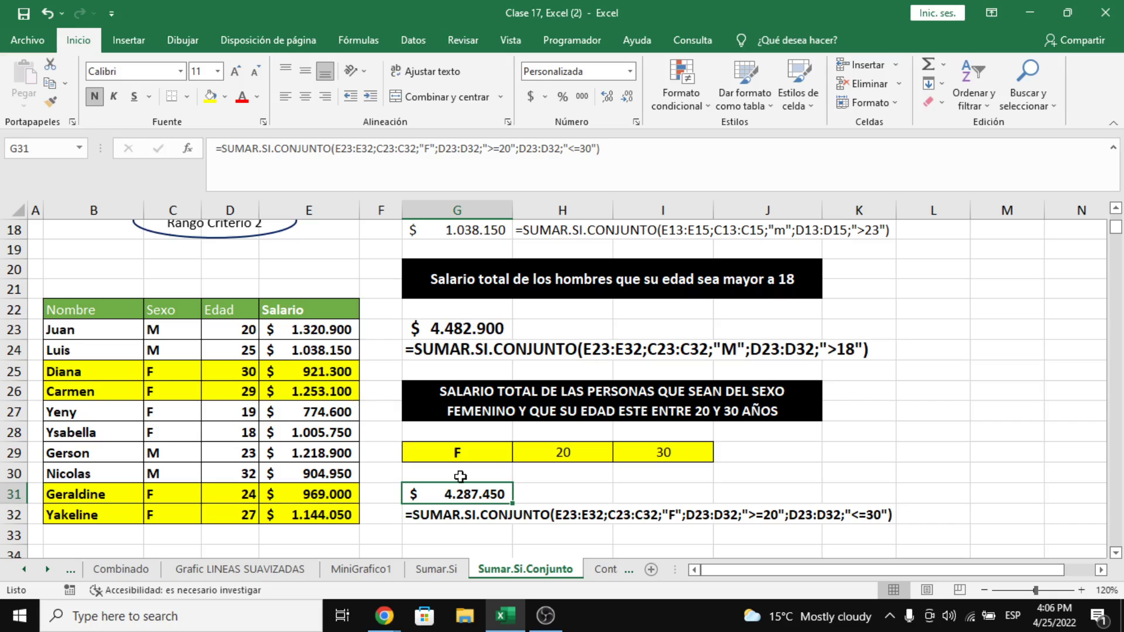
click(556, 489)
click(324, 374)
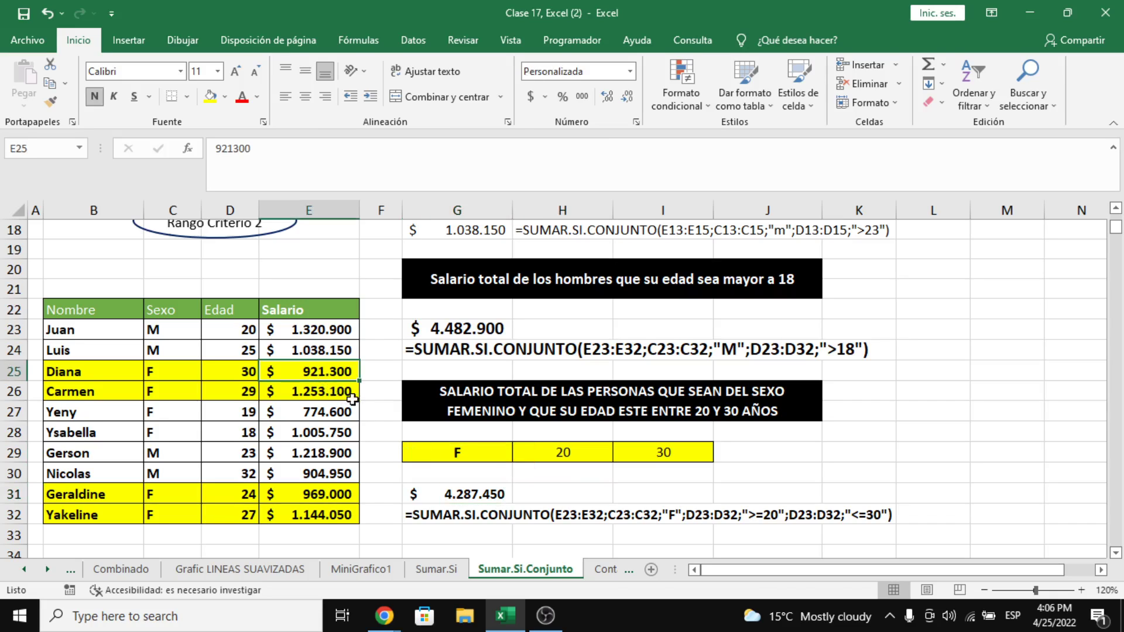
ctrl+click(343, 392)
ctrl+click(322, 496)
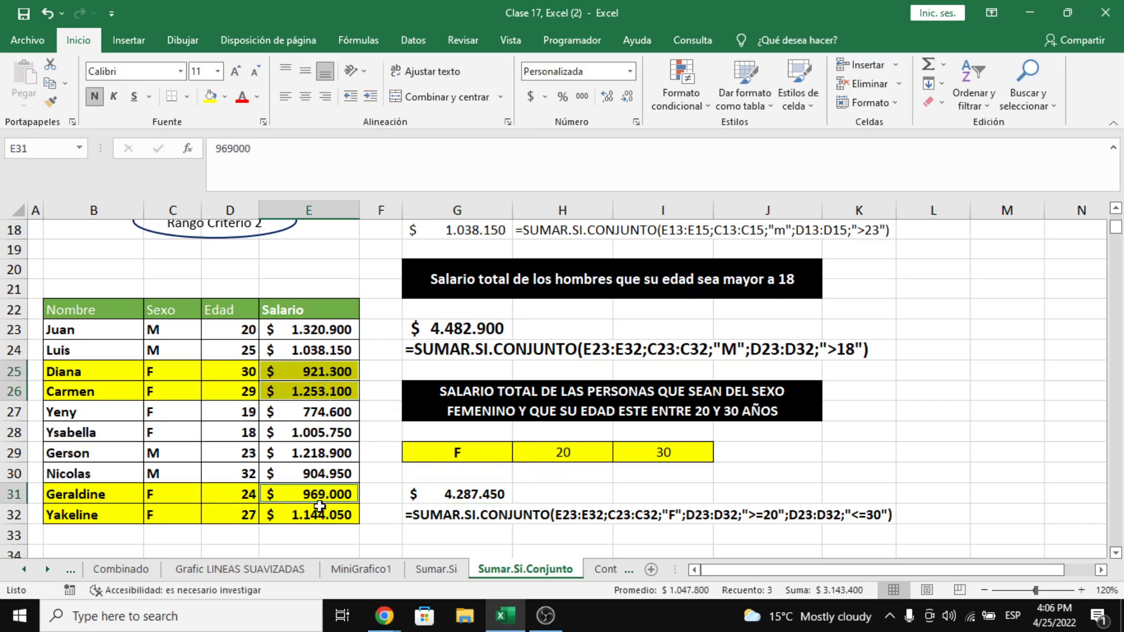
ctrl+click(321, 519)
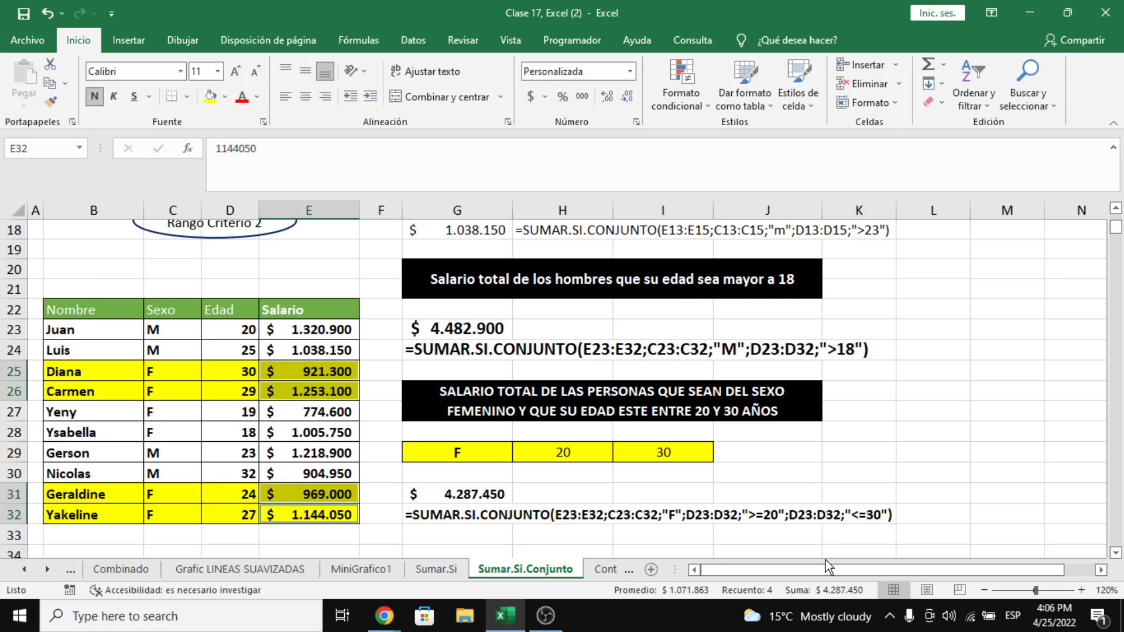
Switch to the Google Meet call in Chrome to check on the participants, and return to the Excel workbook.
key(alt+Tab)
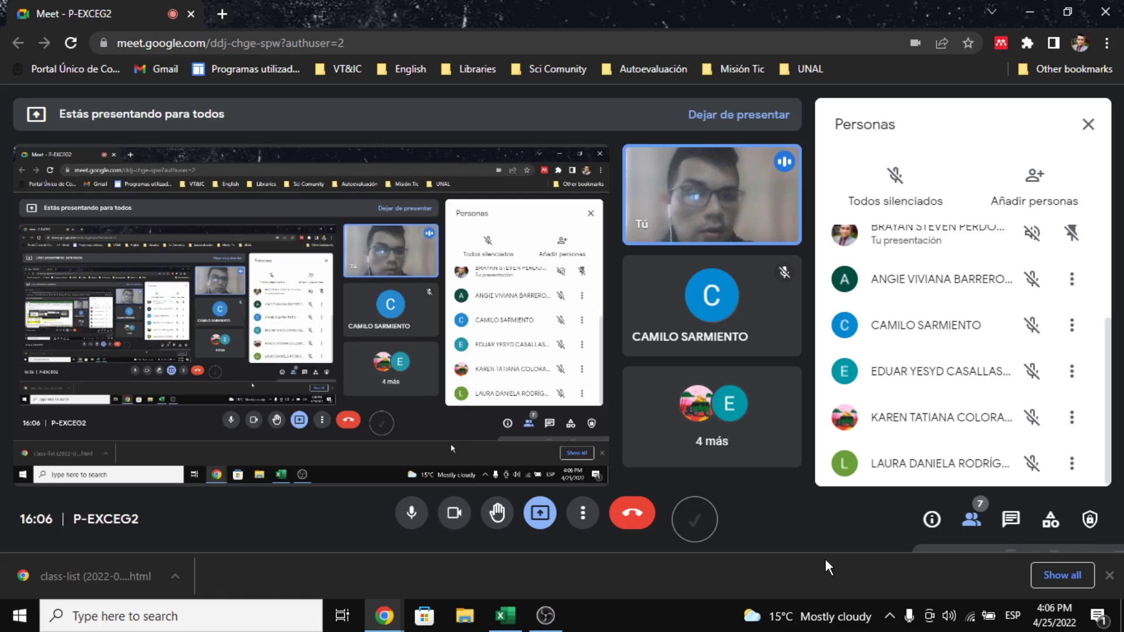
key(alt+Tab)
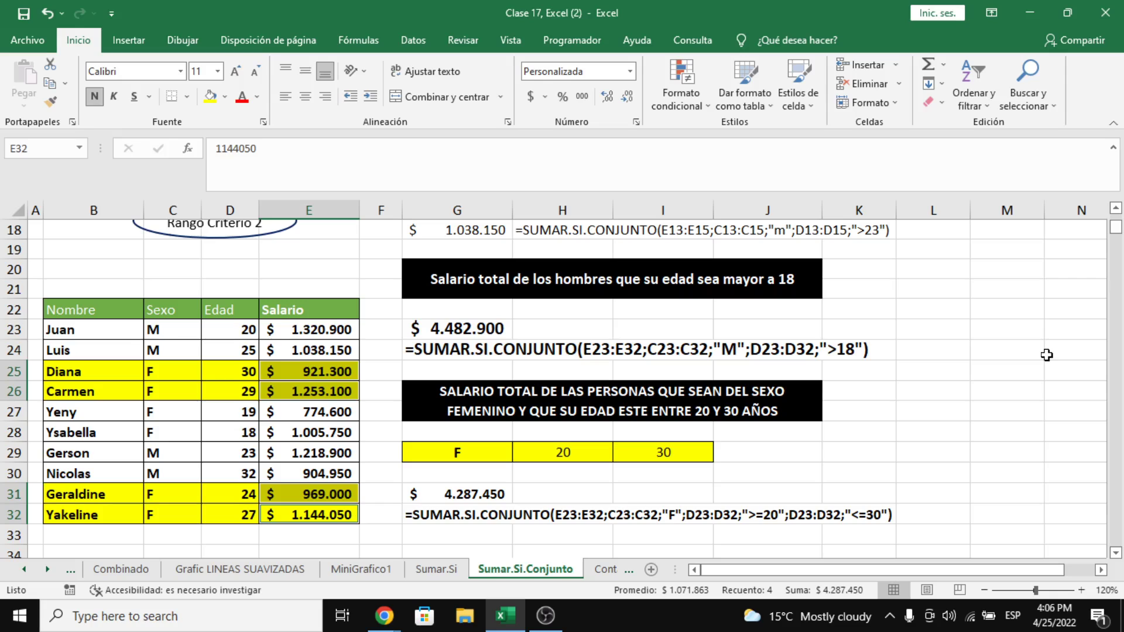
key(alt+Tab)
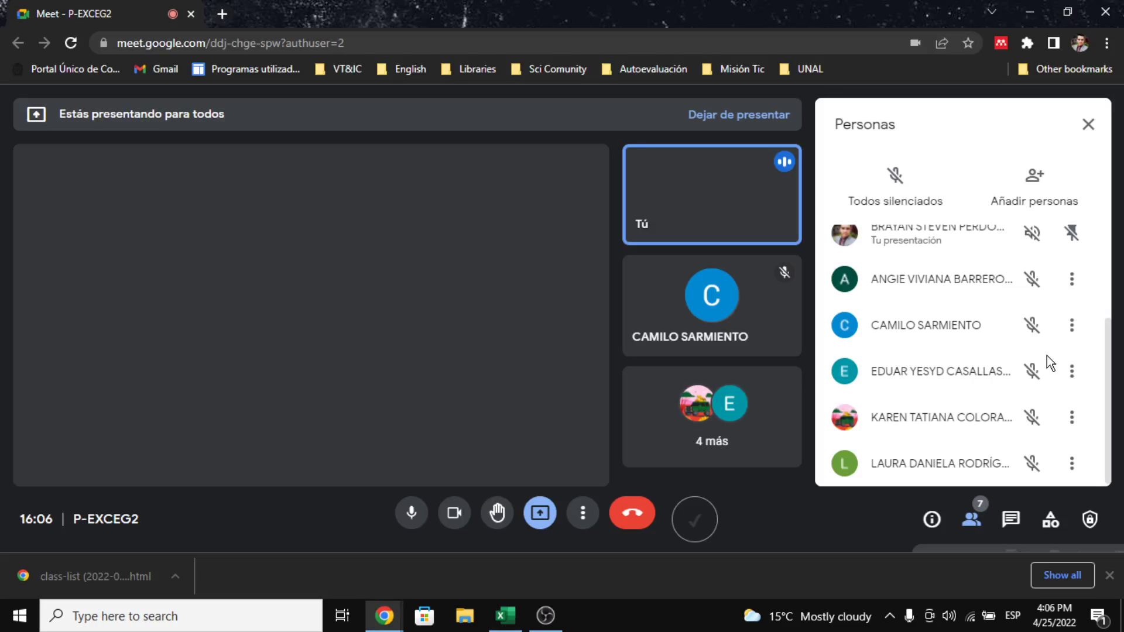
key(alt+Tab)
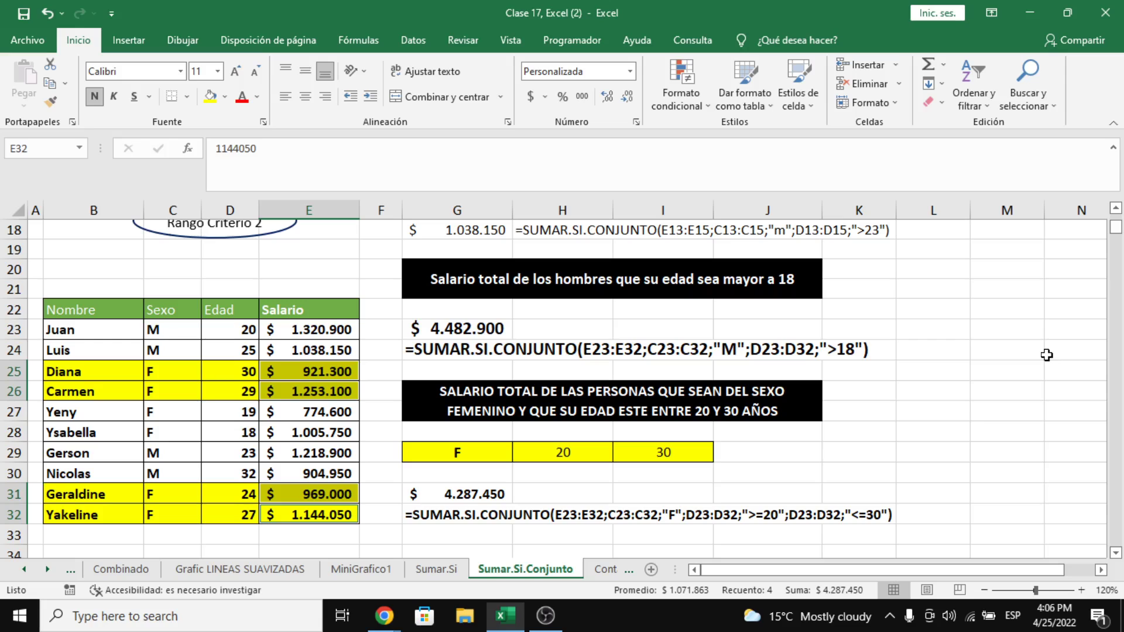
click(863, 447)
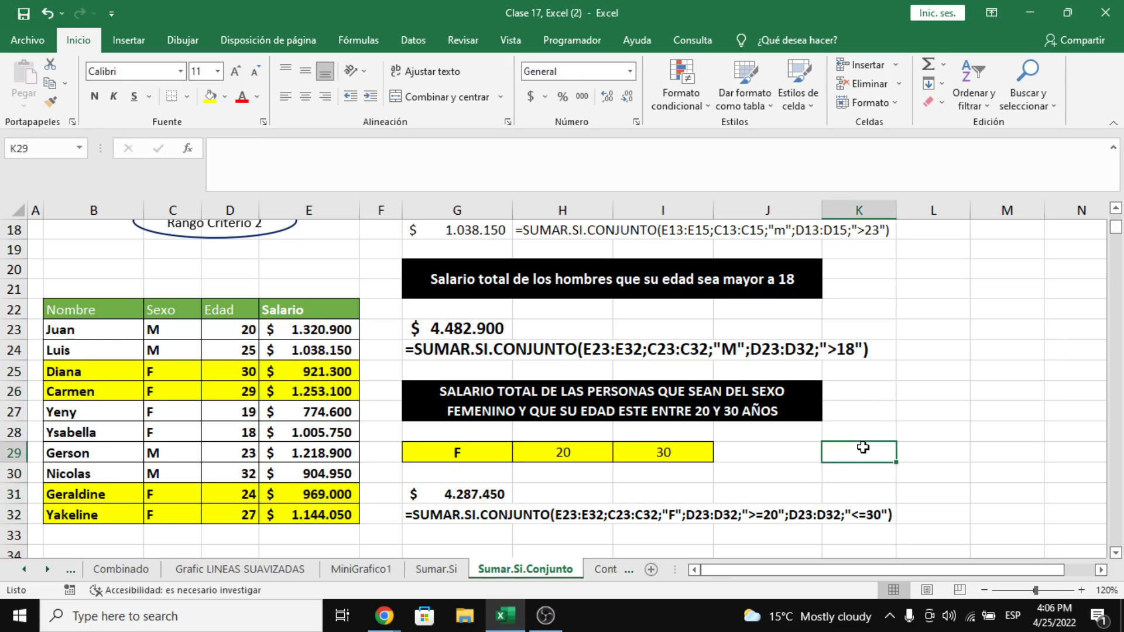
scroll(859, 449, down, 2)
scroll(865, 447, up, 2)
scroll(785, 458, up, 2)
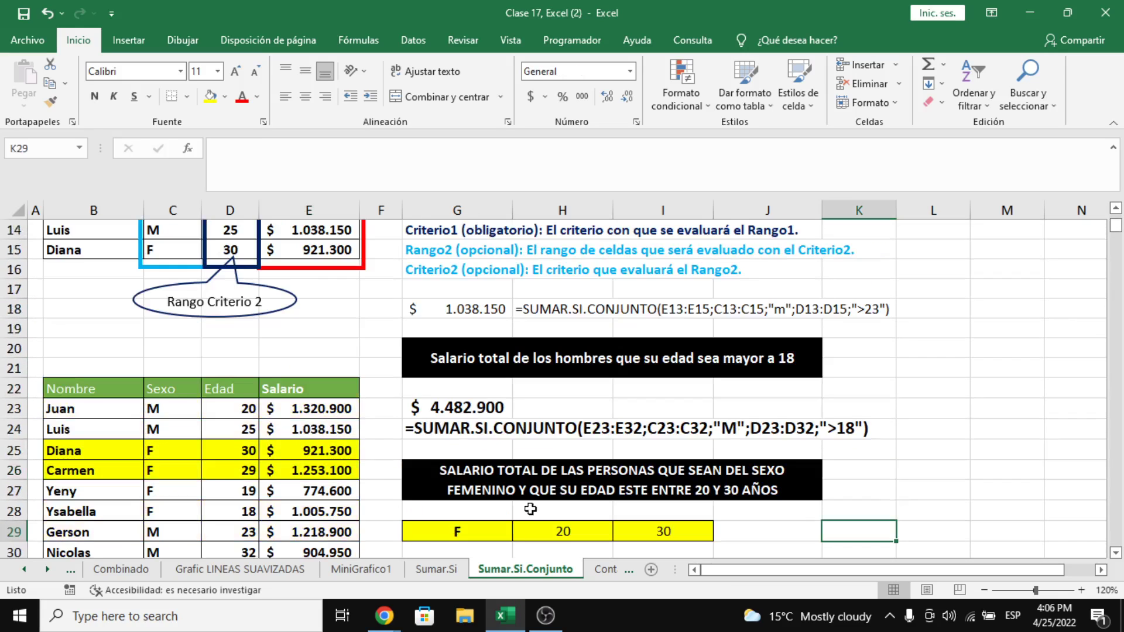
scroll(785, 458, down, 2)
On the Contar.Si sheet, remove the extra semicolon after Criterio so the A7 syntax reads =CONTAR.SI(Rango;Criterio).
click(596, 571)
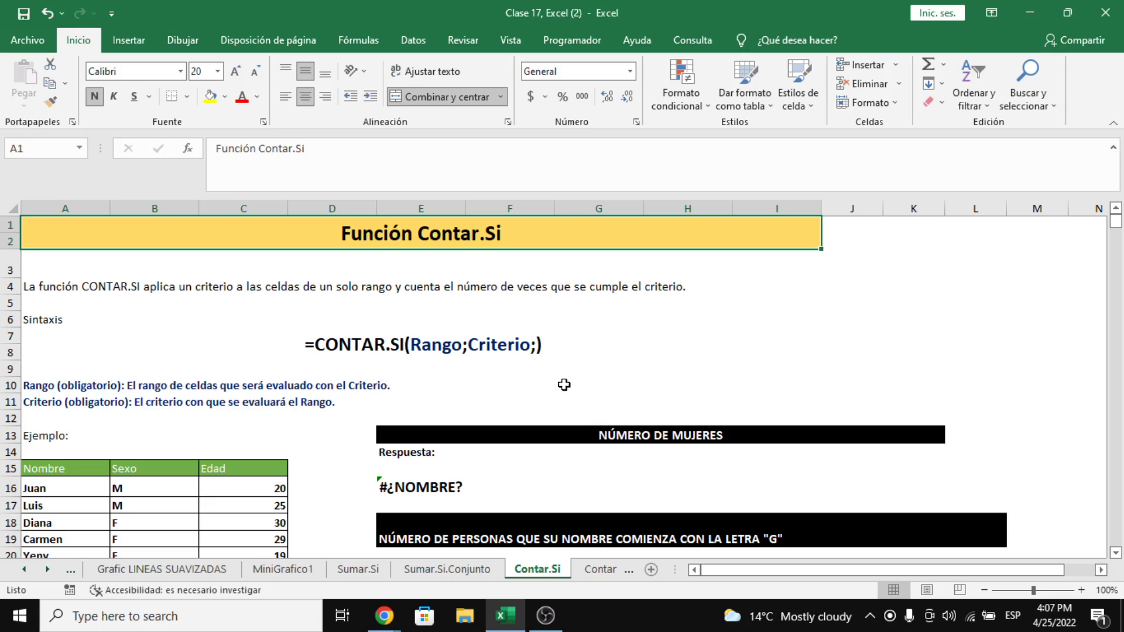
click(277, 344)
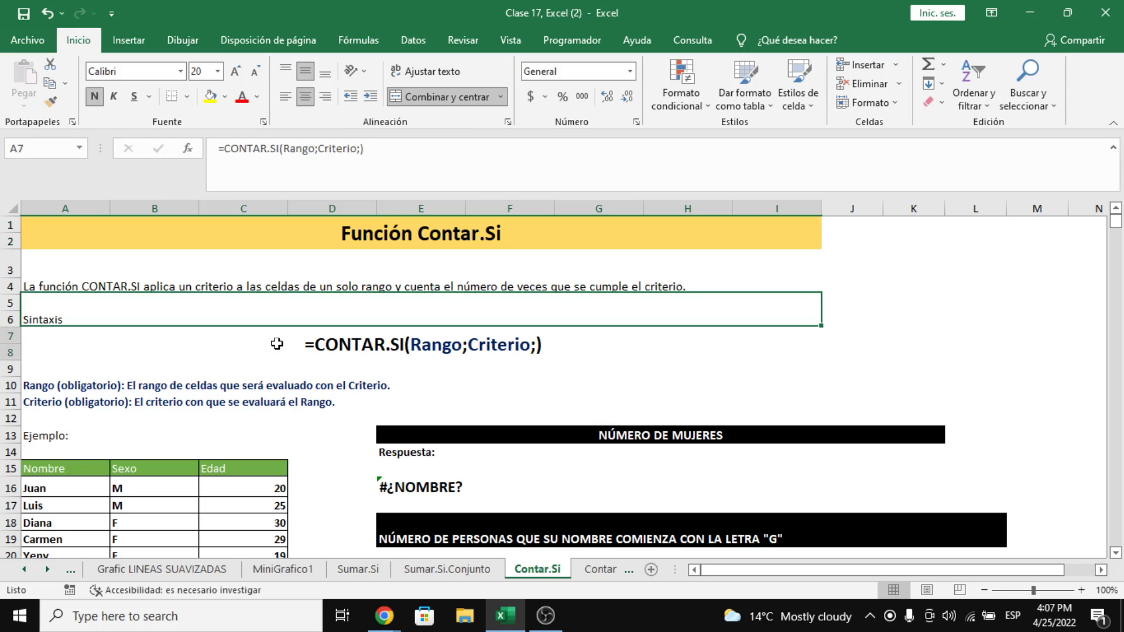
double_click(550, 353)
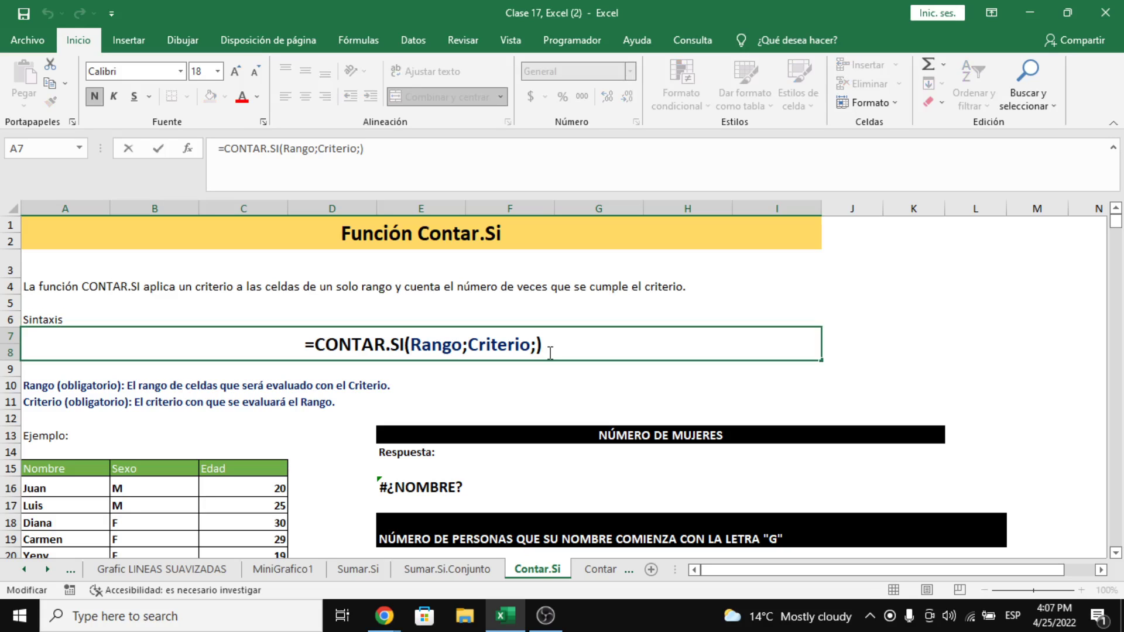
key(Left)
key(BackSpace)
key(ctrl+Return)
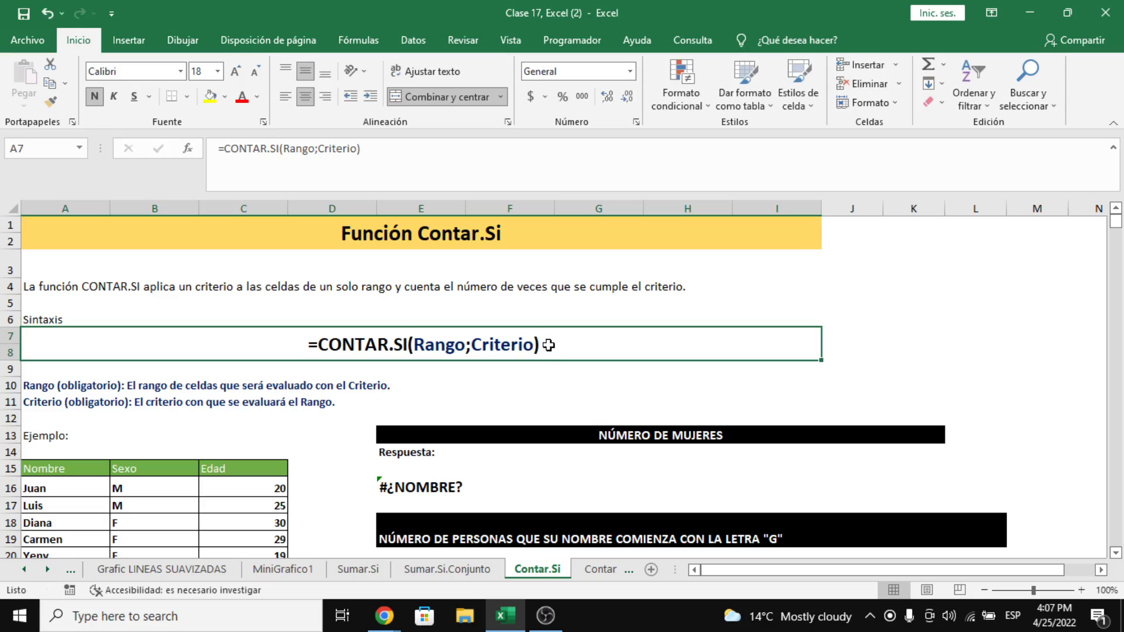
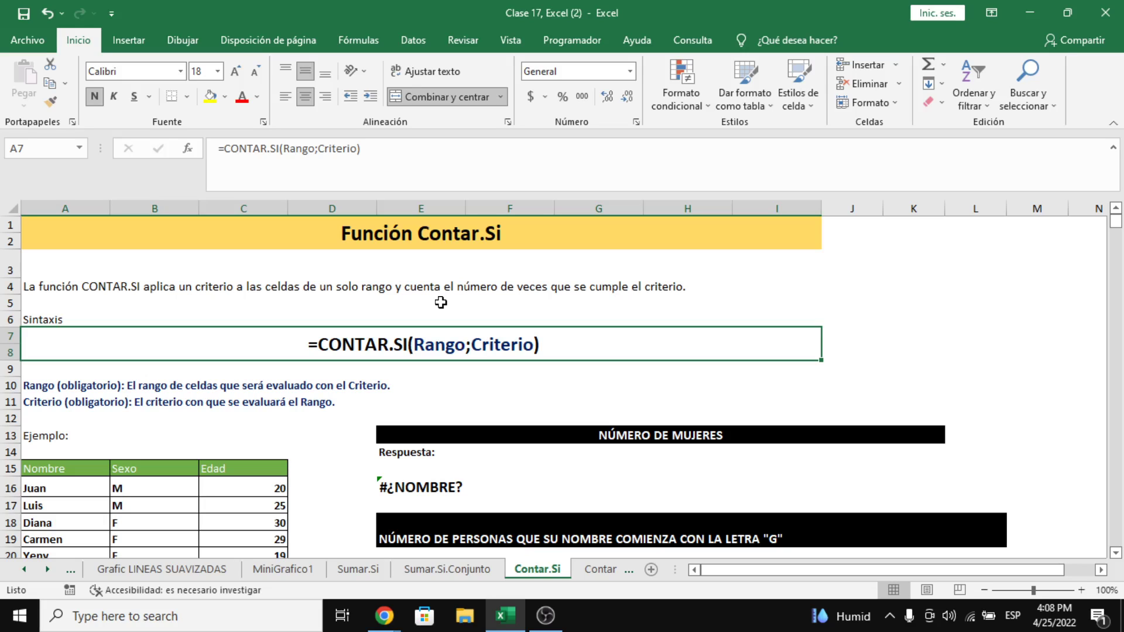
Examine the Sexo column B16:B25 cell by cell to pick out the F entries for the NÚMERO DE MUJERES example.
scroll(441, 302, down, 2)
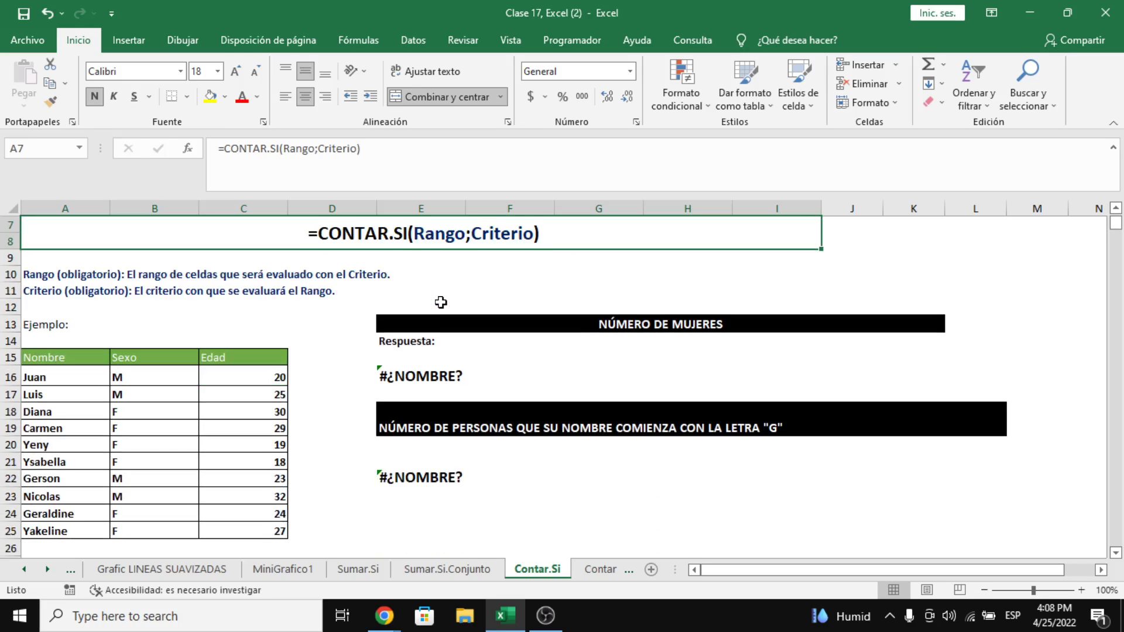
scroll(441, 302, down, 1)
click(430, 356)
click(435, 339)
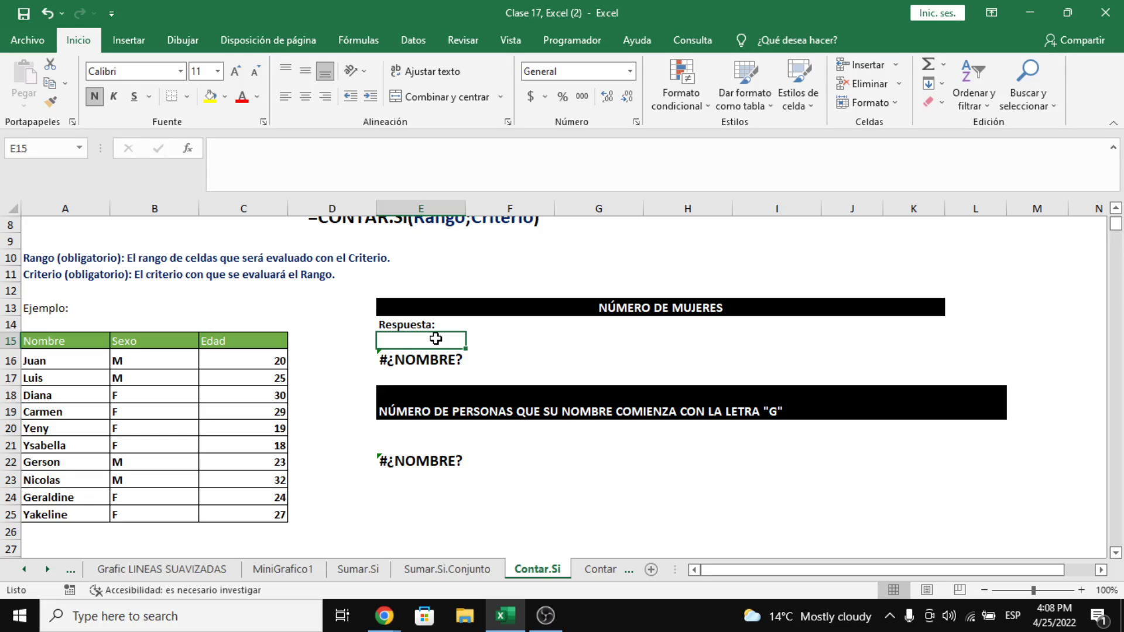
drag(154, 359, 151, 508)
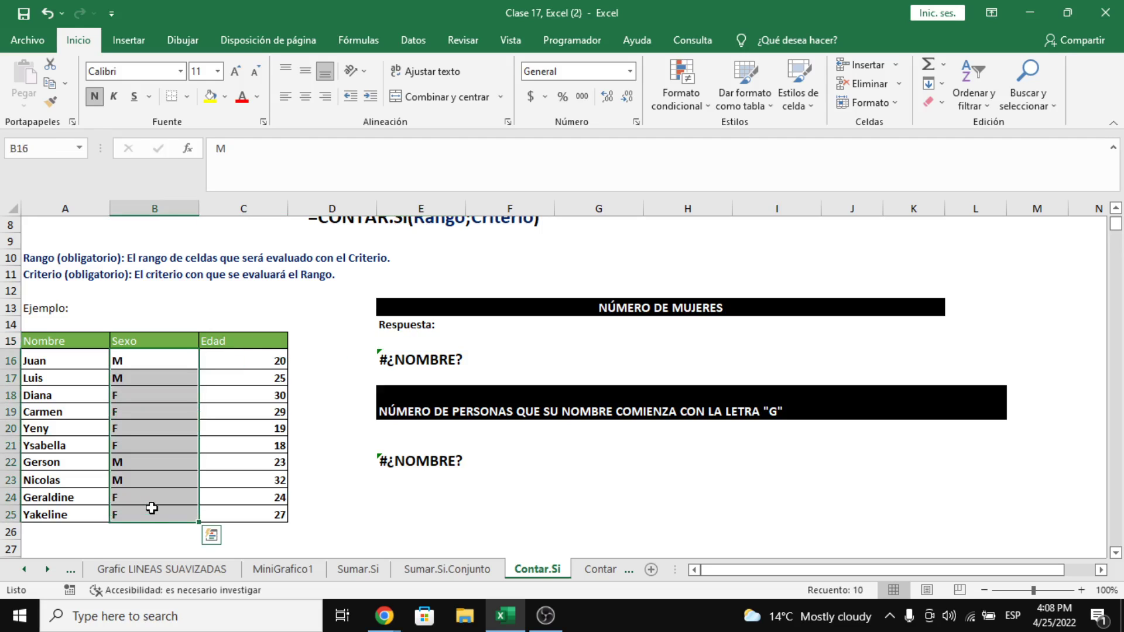
click(135, 380)
click(130, 395)
click(127, 412)
click(122, 427)
click(126, 457)
click(131, 445)
click(127, 498)
click(132, 513)
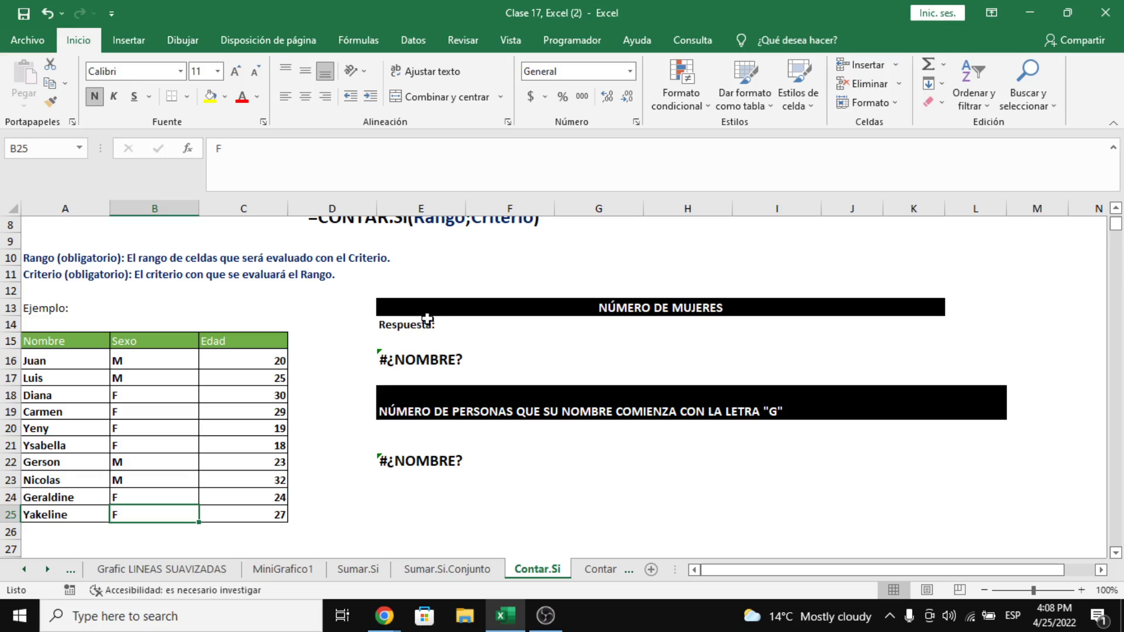
Enter =CONTAR.SI(B16:B25;"F") in E15 to count the women in the Sexo column.
click(399, 345)
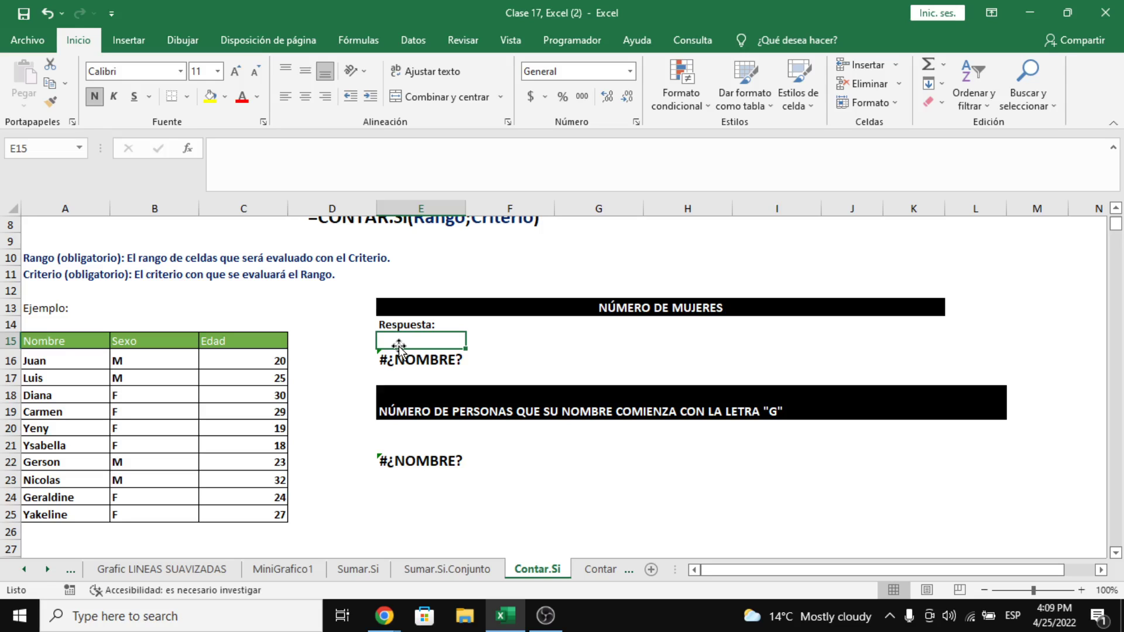
text(=CONTAR.SI)
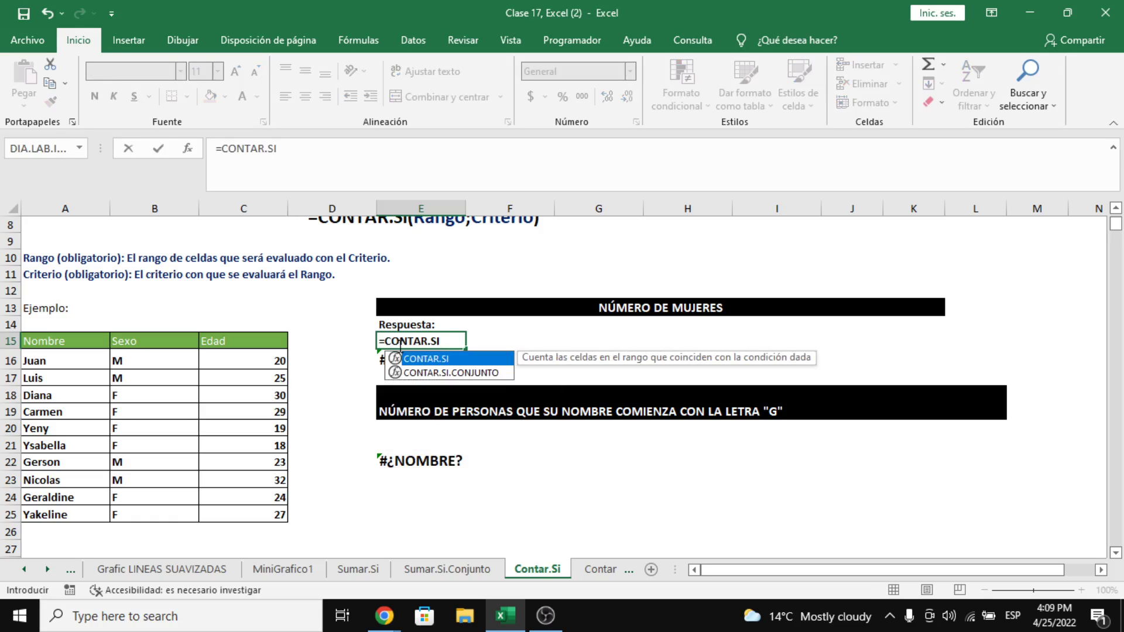
text(()
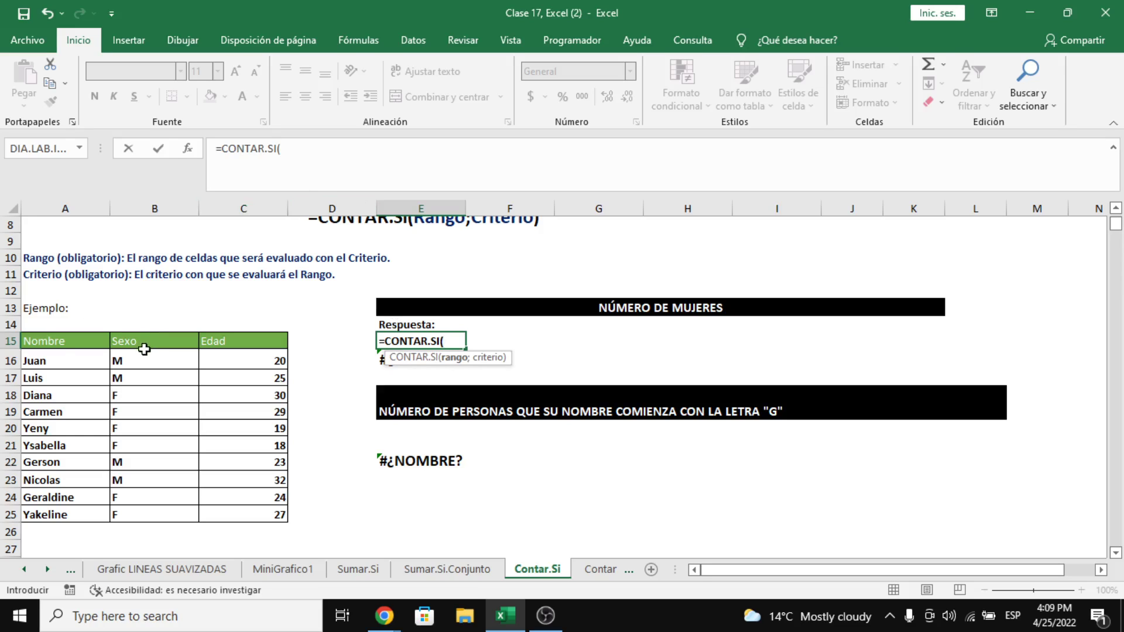
drag(143, 358, 152, 508)
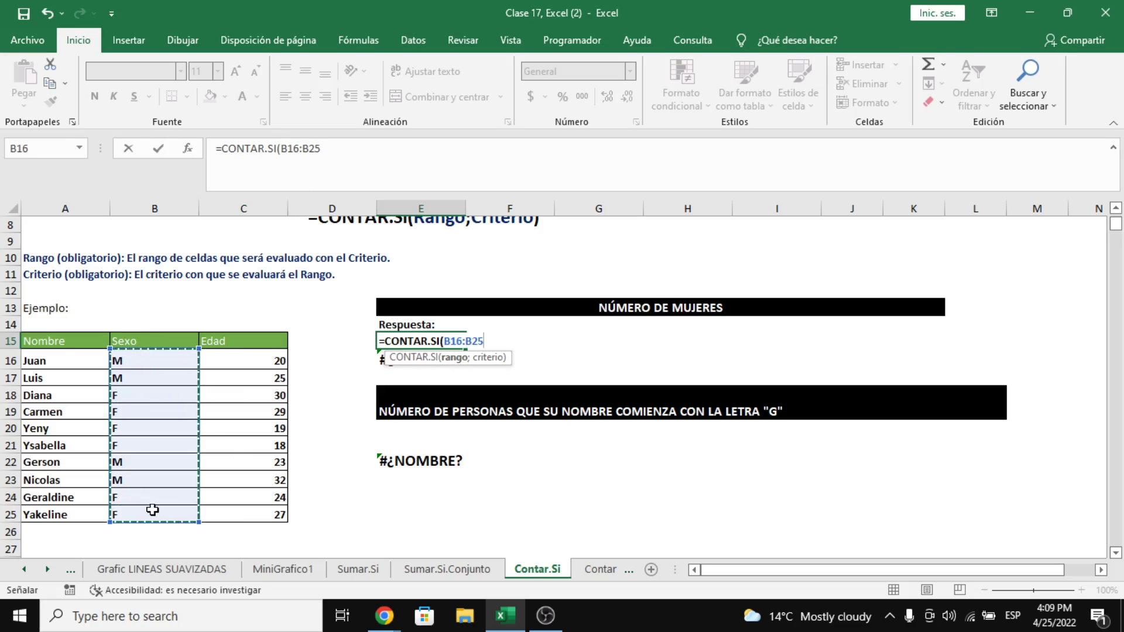
text(;)
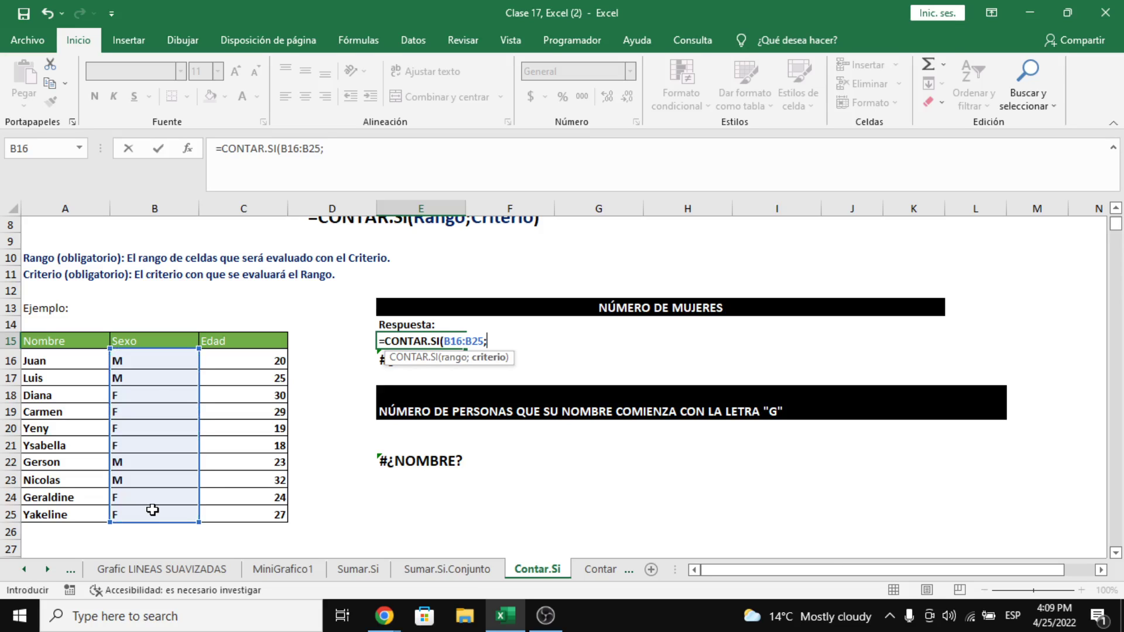
text("F"))
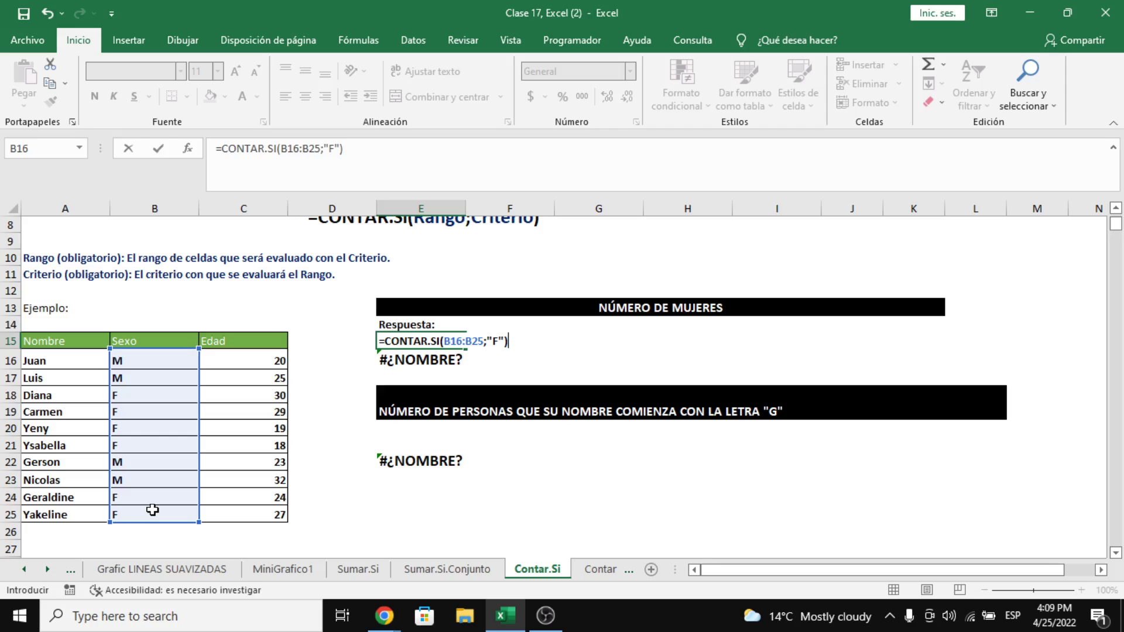
key(Return)
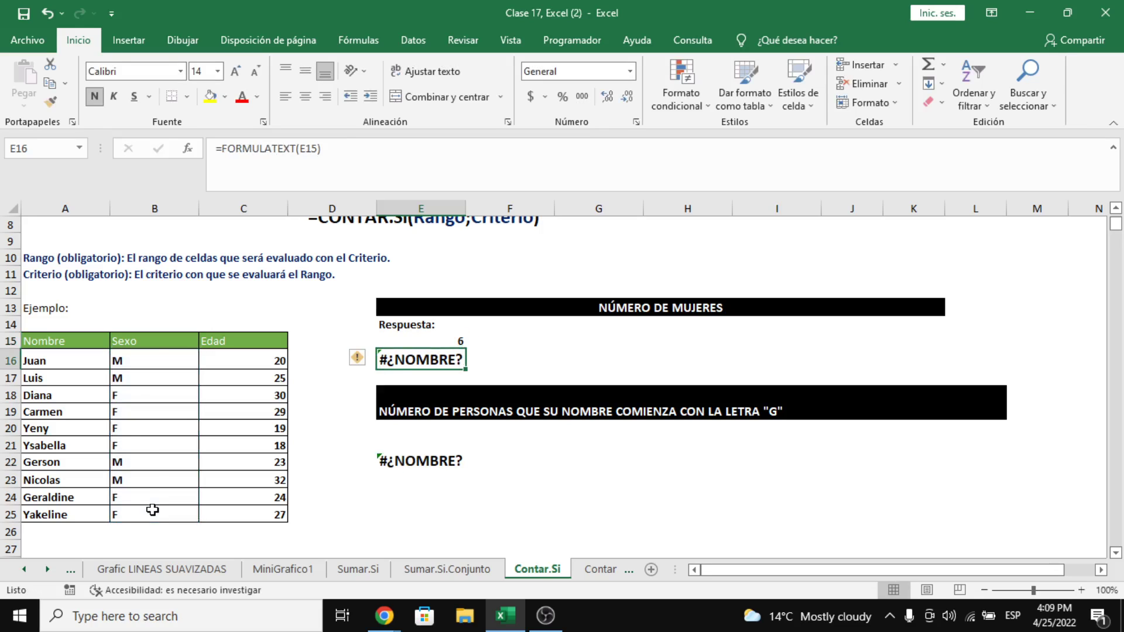
Correct the function name to FORMULATEXTO in the formula-display cells E16 and E22.
click(299, 151)
text(O)
key(Return)
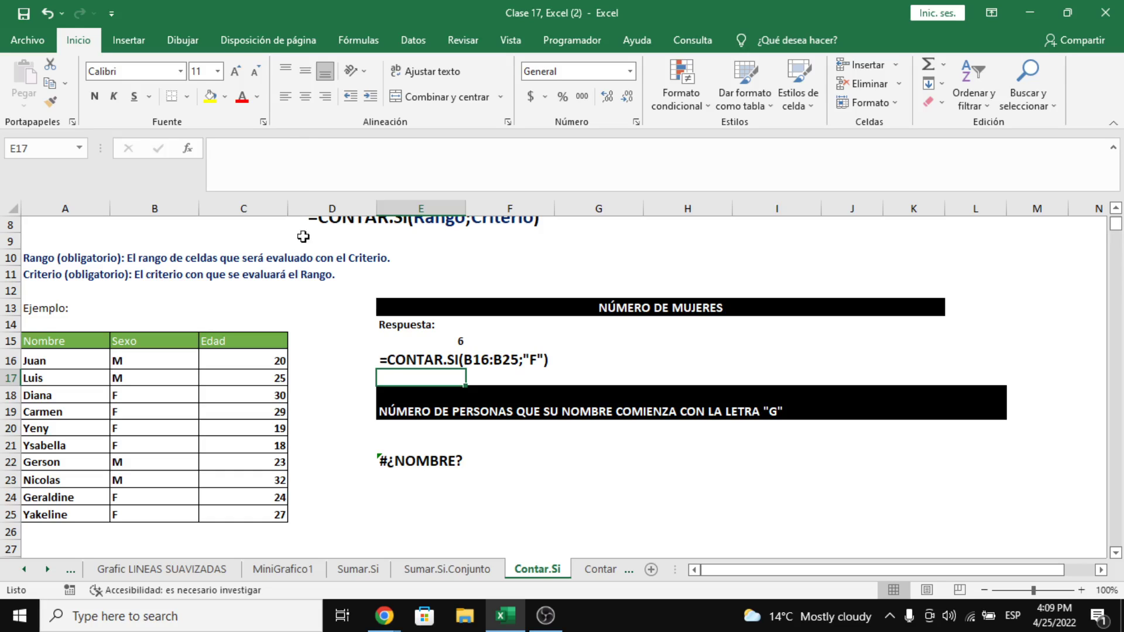
click(430, 459)
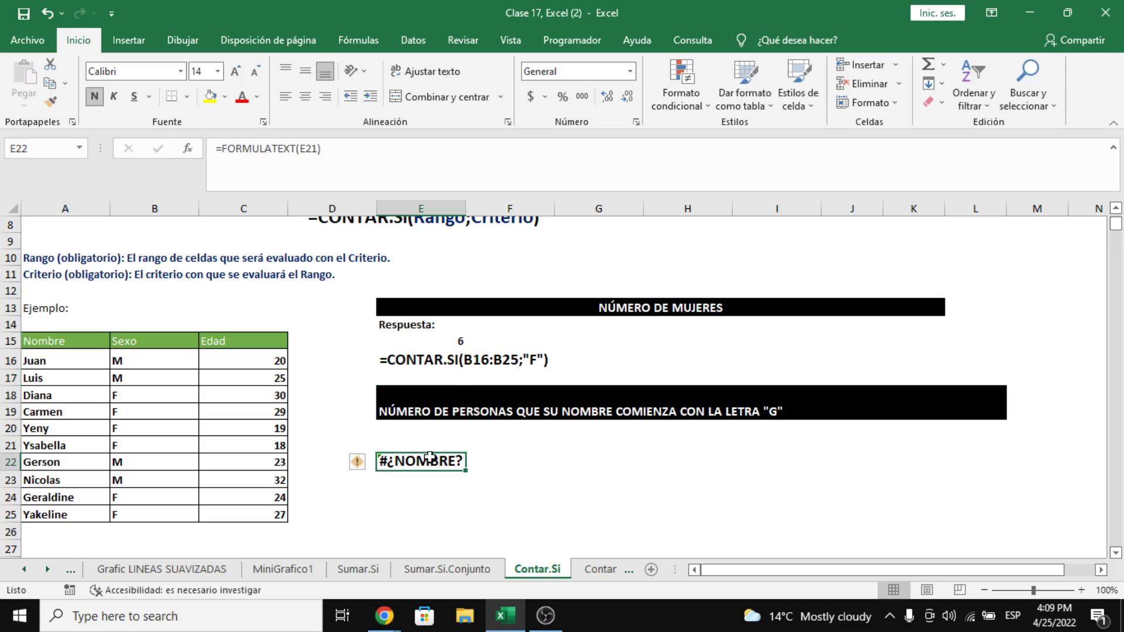
click(300, 148)
text(O)
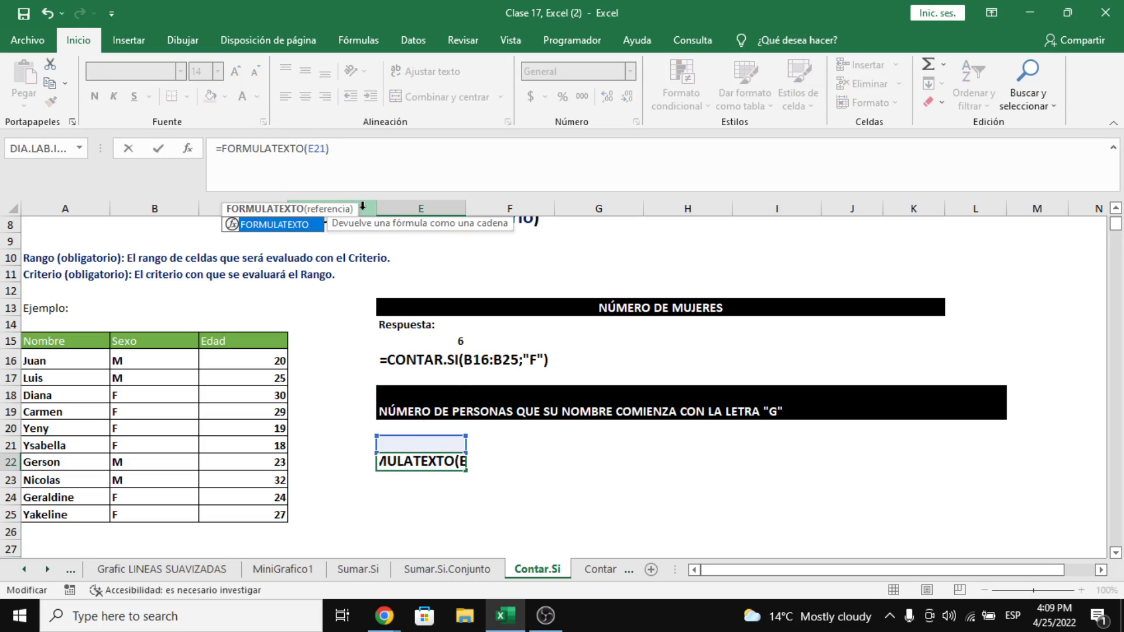
key(Return)
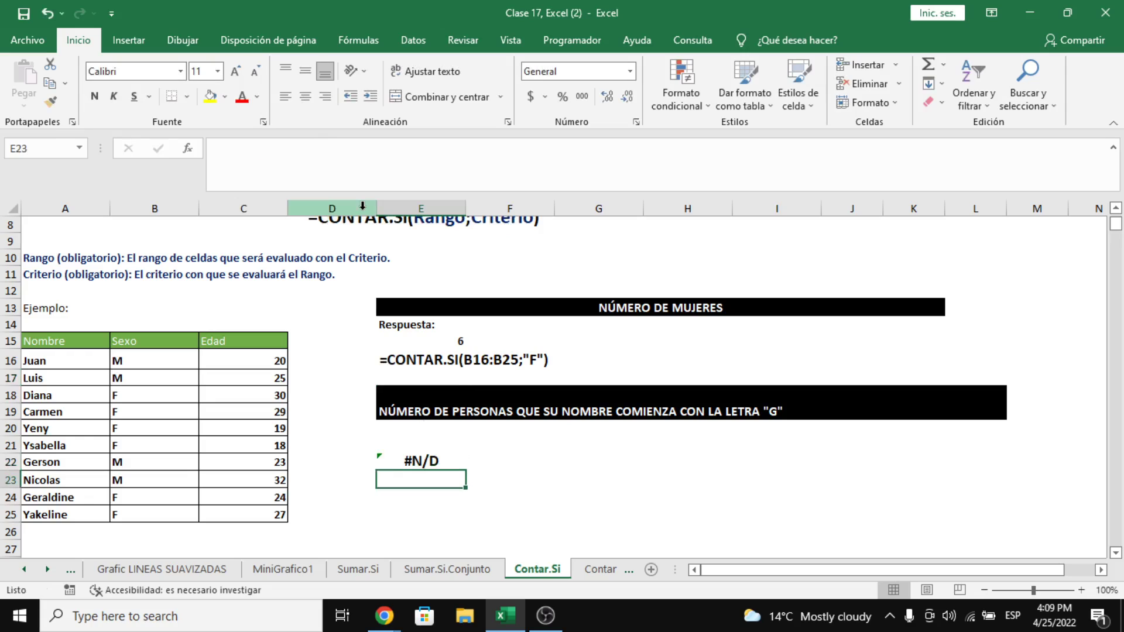
Enter =CONTAR.SI(A16:A26;"G") in E21 under the heading for names beginning with "G".
key(Up)
key(Up)
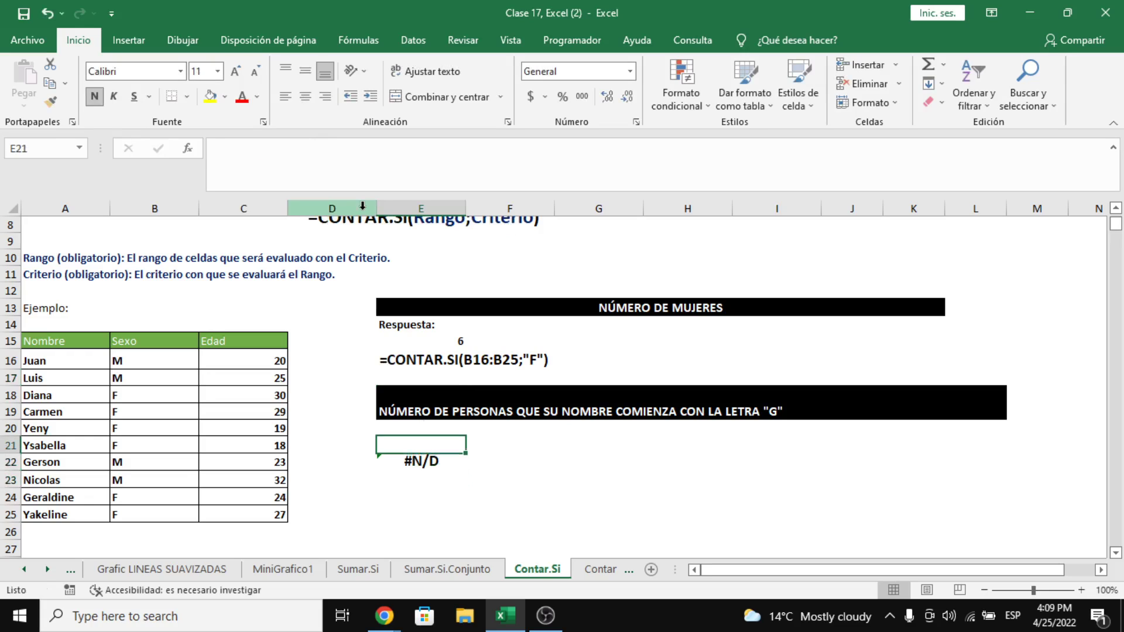
text(=CONT)
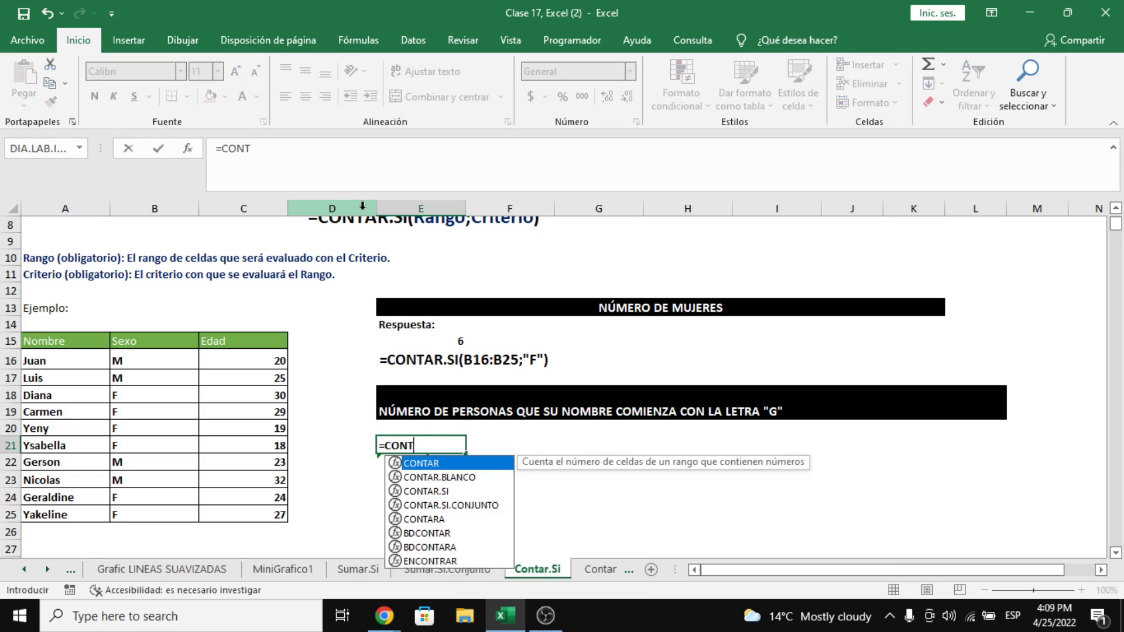
text(AR.SI()
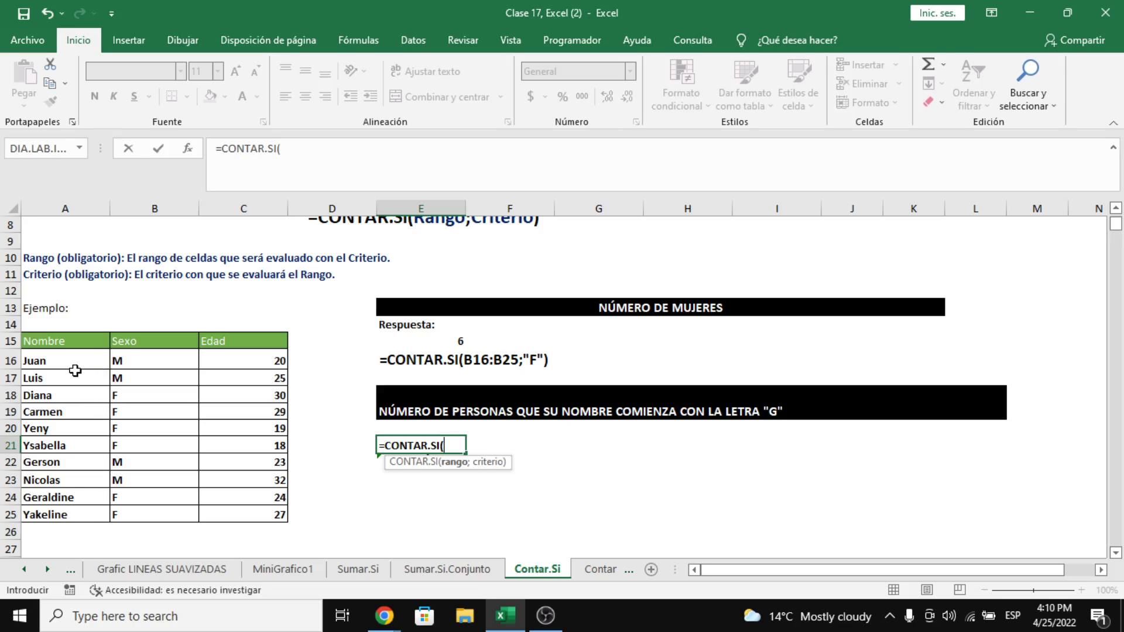
drag(75, 361, 71, 523)
text(;)
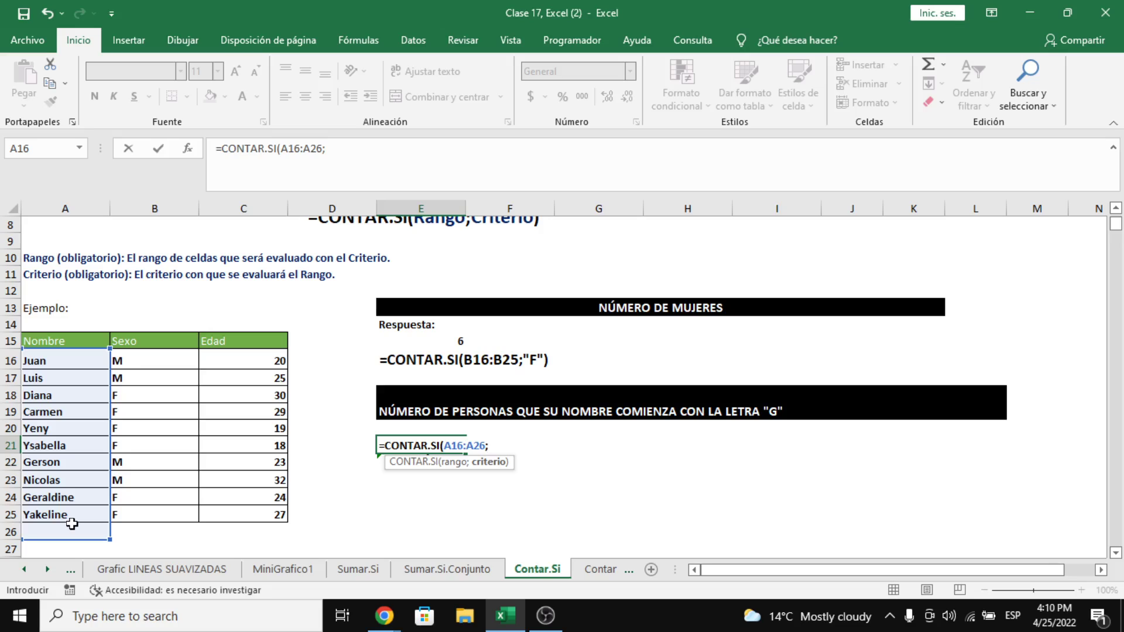
text("G"))
key(Return)
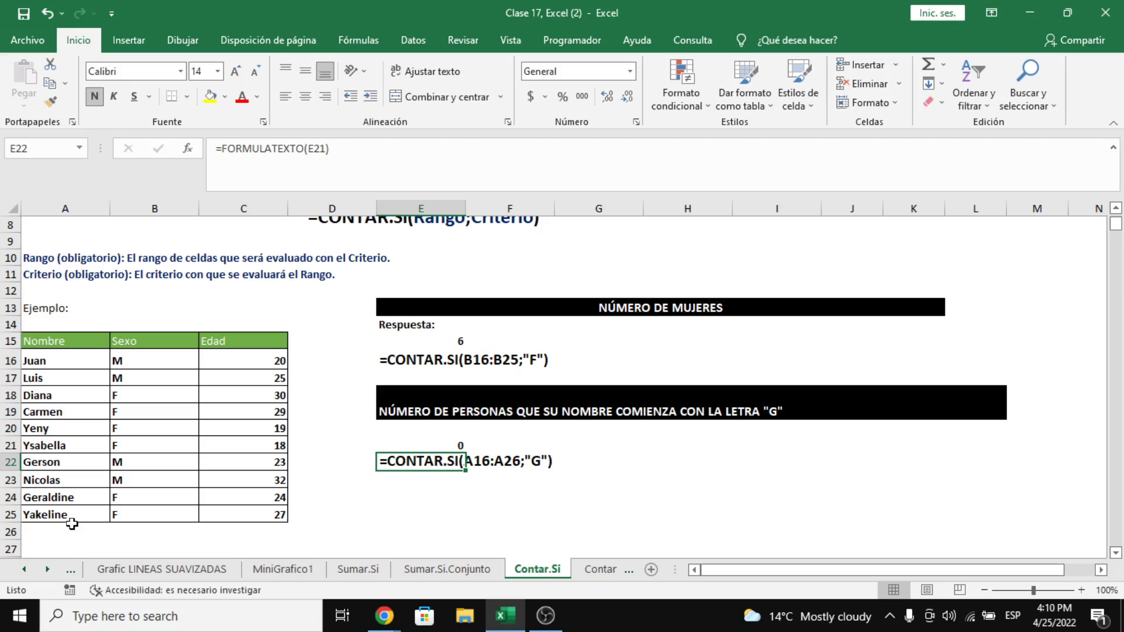
Test the E21 criterion by temporarily replacing the name in A16 with G, and undo the replacement.
key(Up)
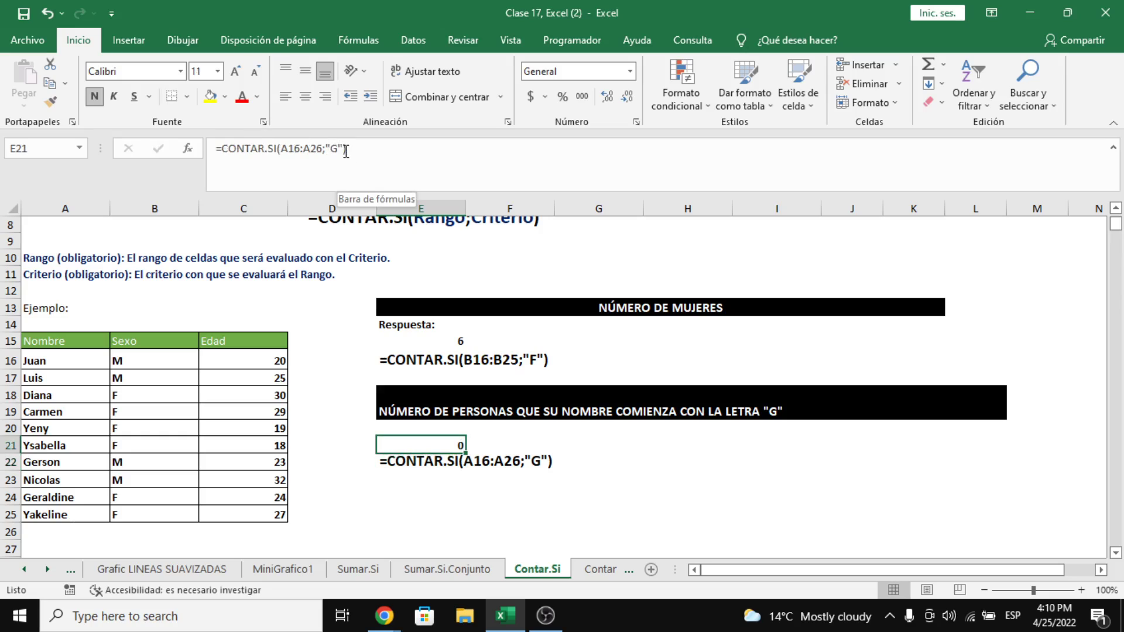
drag(88, 360, 89, 411)
click(75, 367)
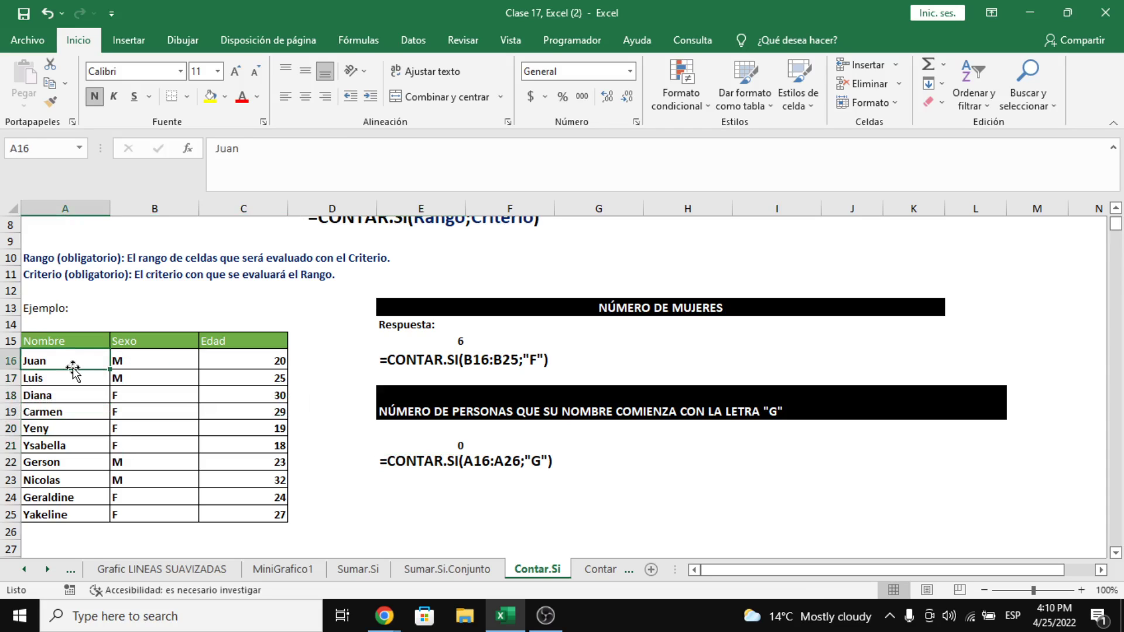
text(G)
key(Return)
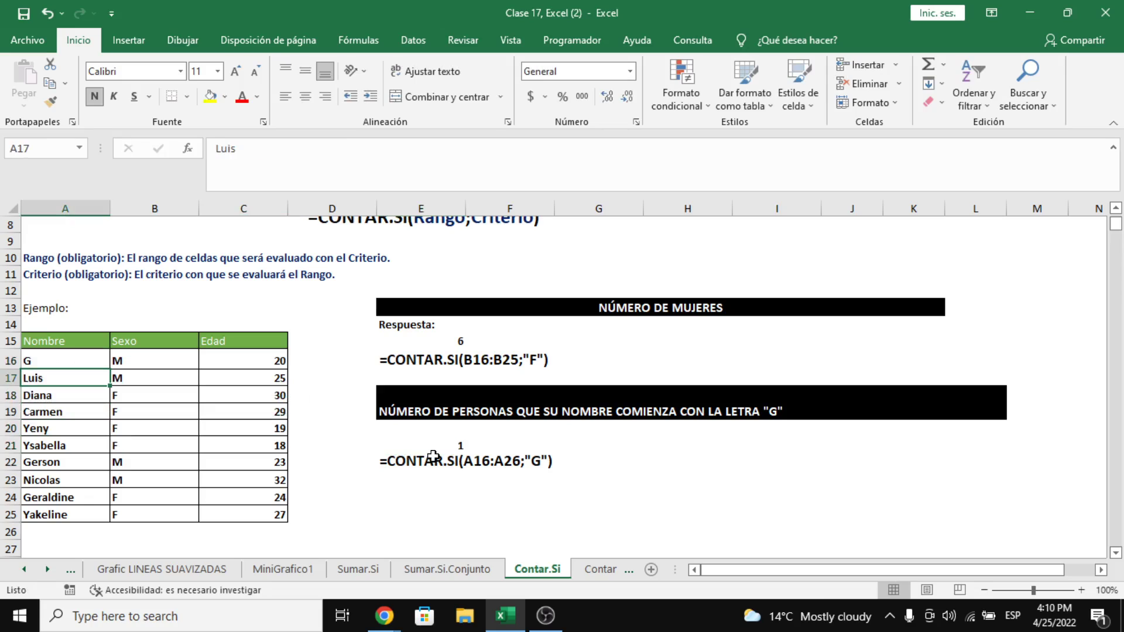
key(ctrl+z)
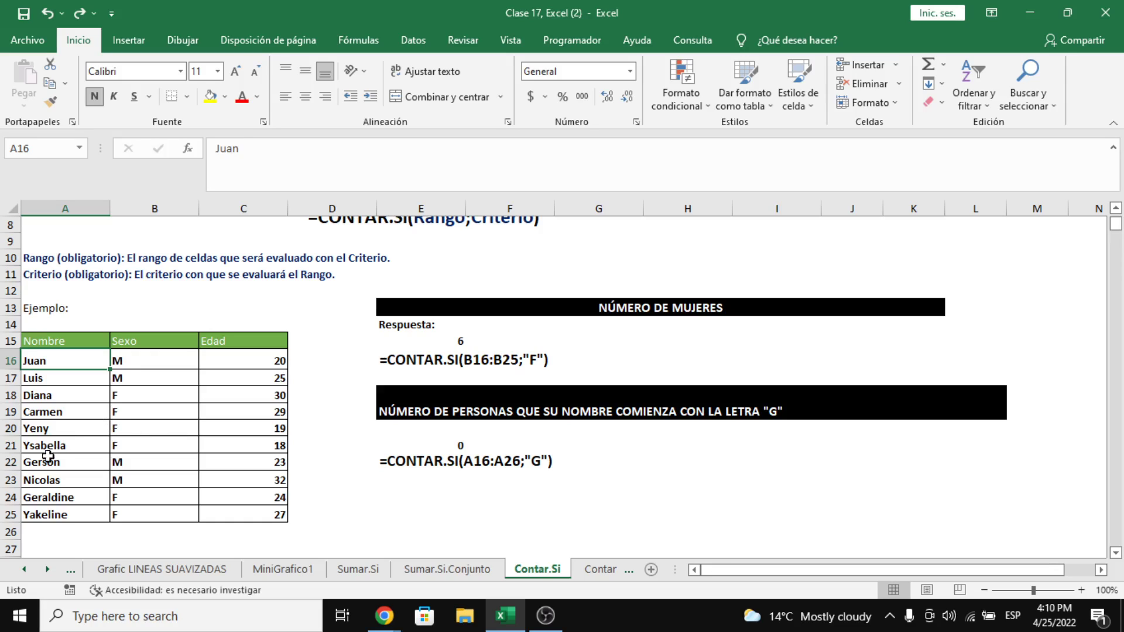
Inspect the "G" criterion in the E21 formula against the name in A22, and leave the formula without changing it.
click(33, 465)
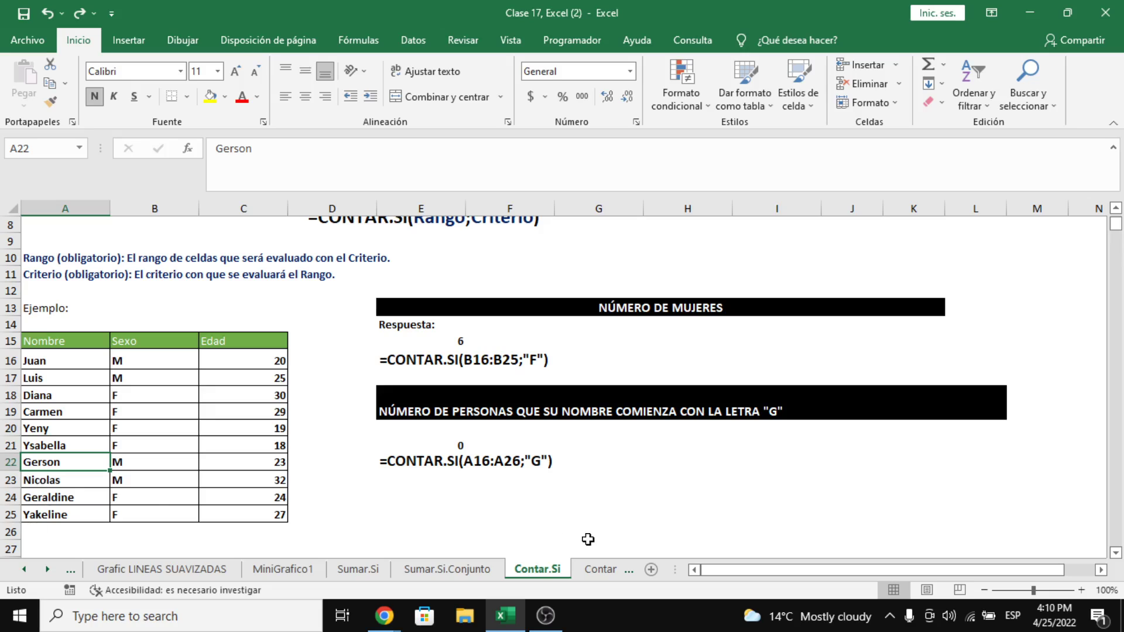
click(435, 460)
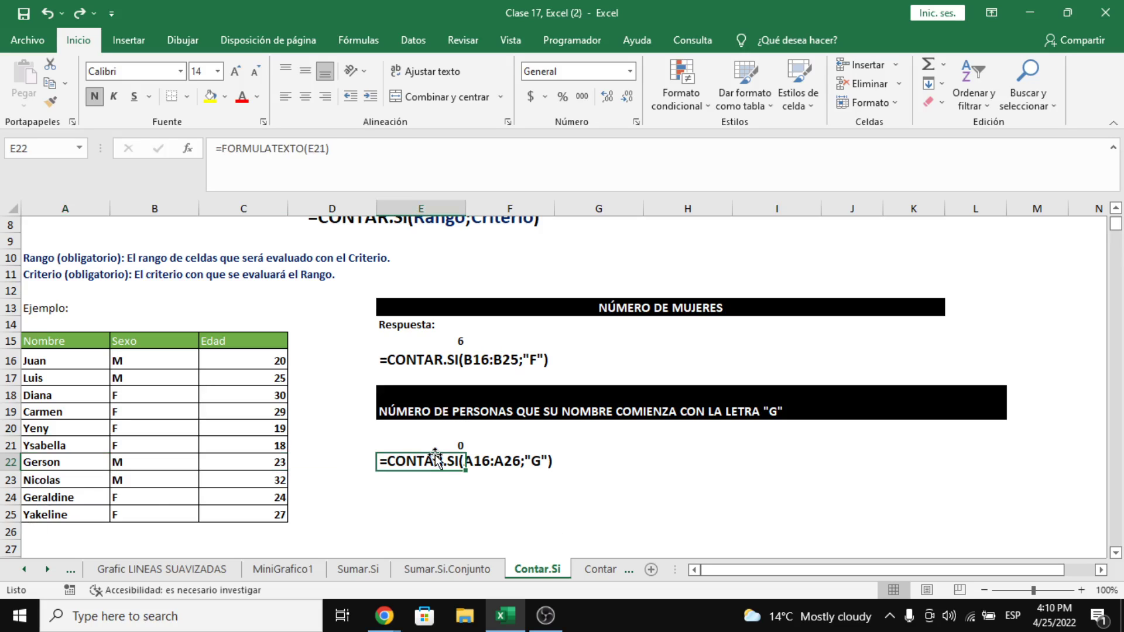
click(427, 445)
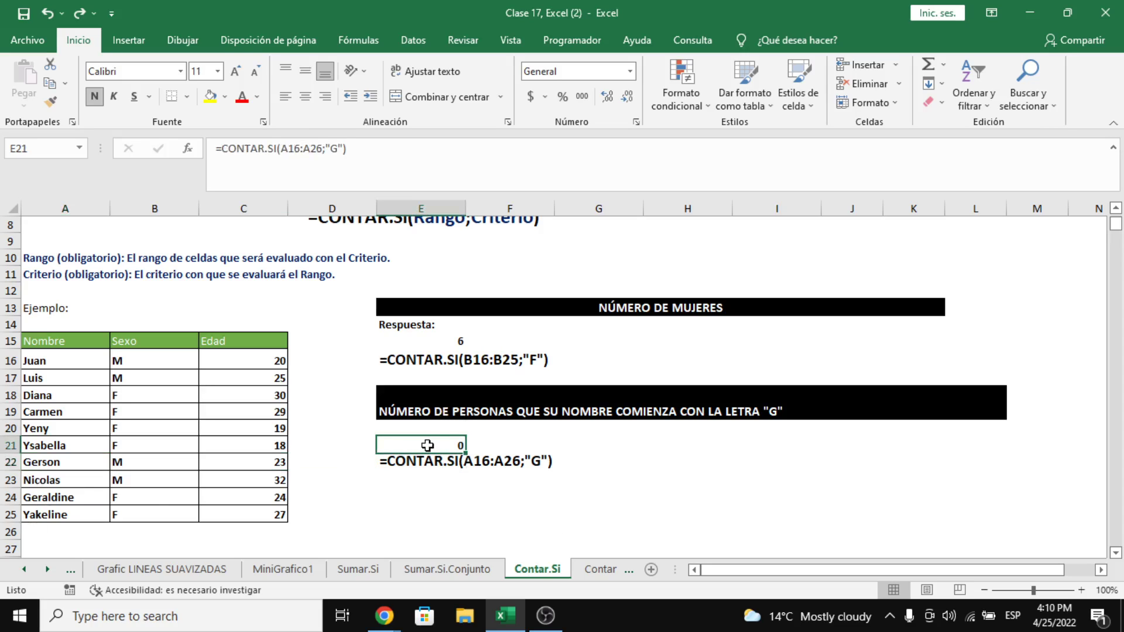
click(338, 151)
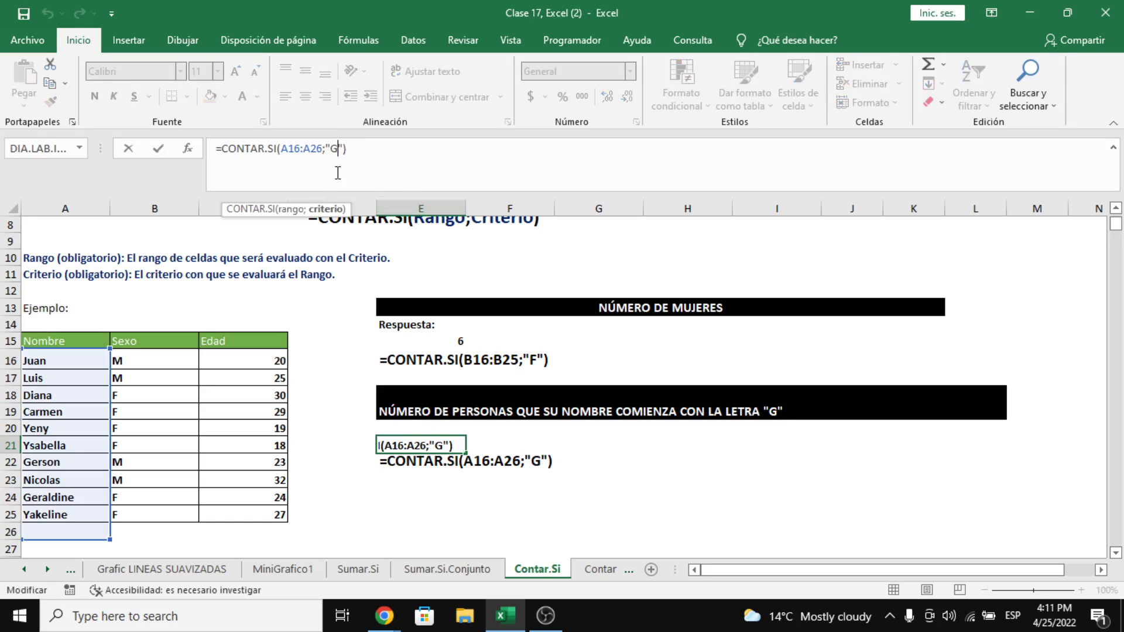
click(355, 159)
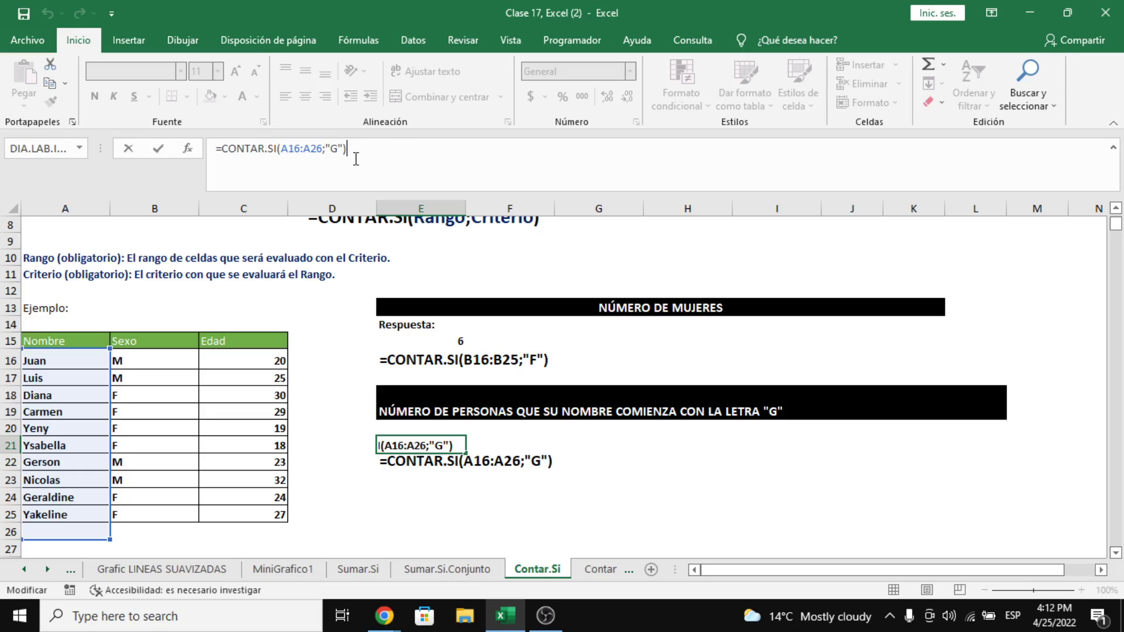
click(615, 287)
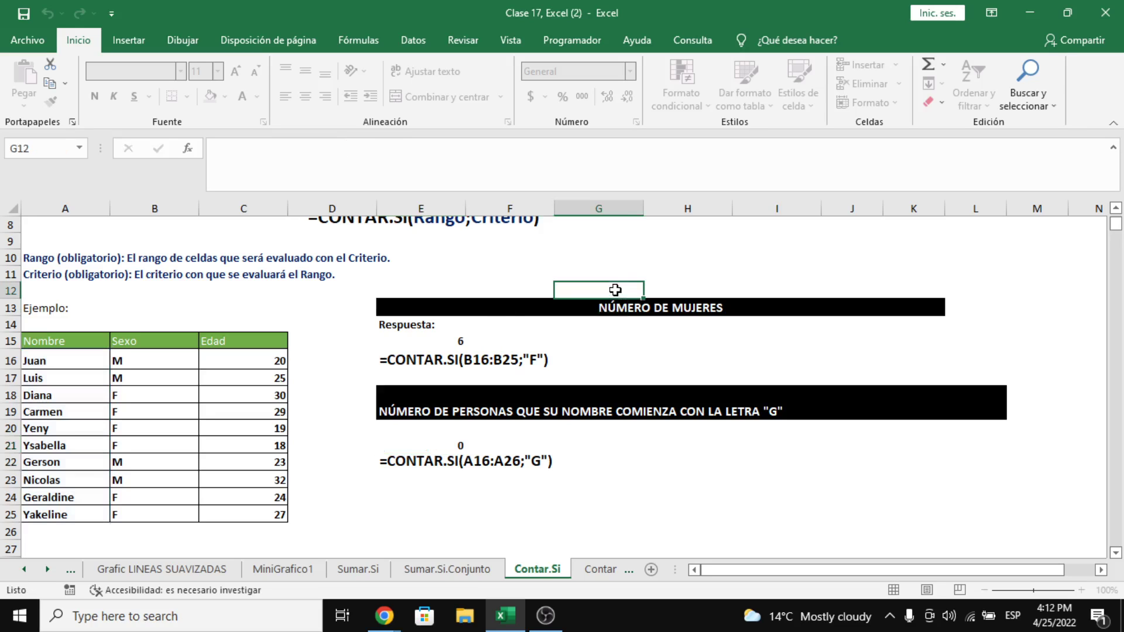
Enter the wildcard example "Industria*", including its quotation marks, in G12 above the NÚMERO DE MUJERES heading.
click(612, 263)
click(612, 292)
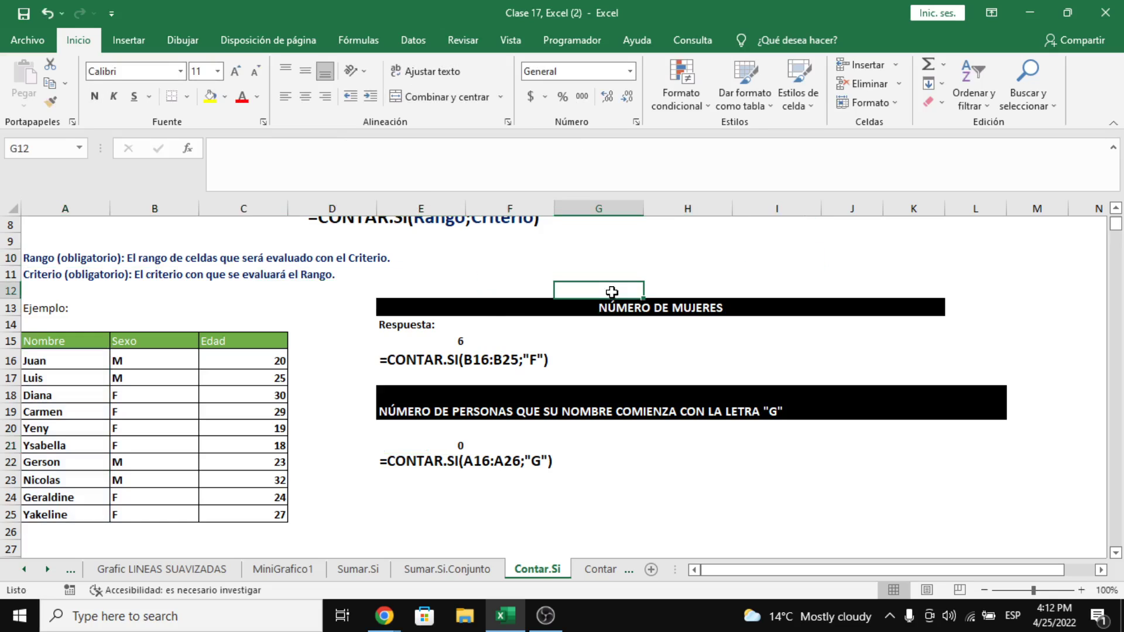
text("i)
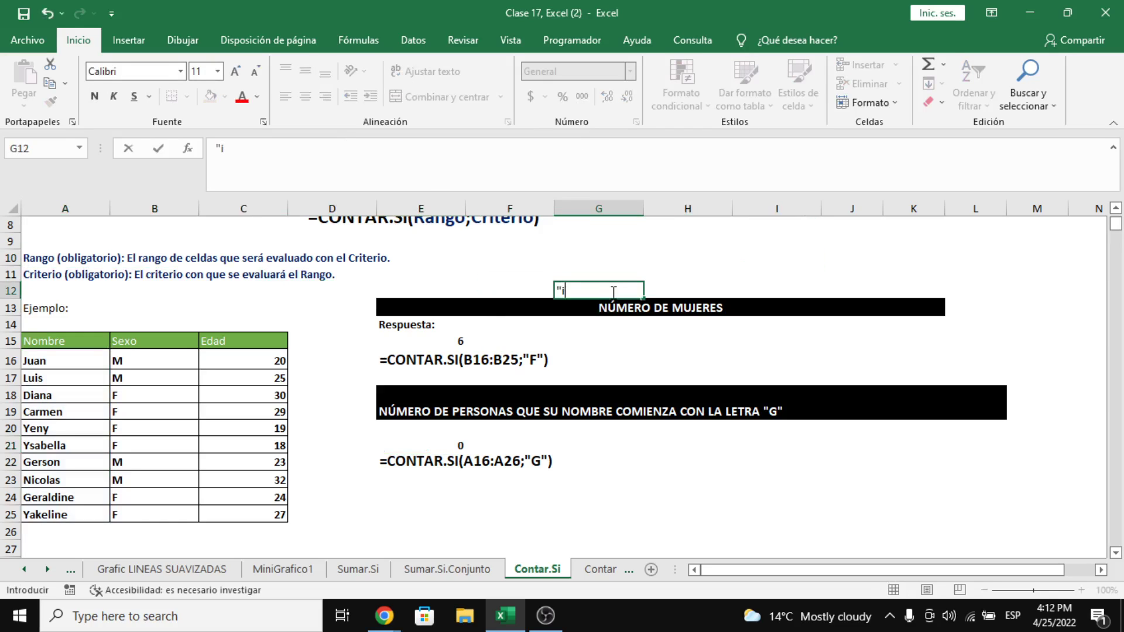
key(BackSpace)
text(Industria*)
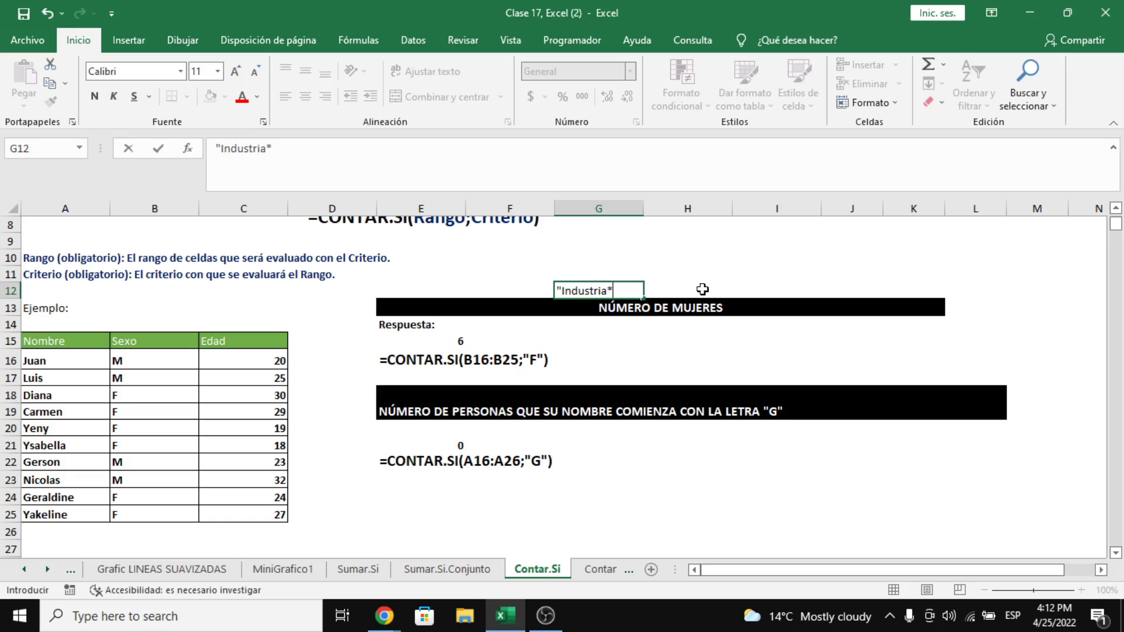
text(")
key(Return)
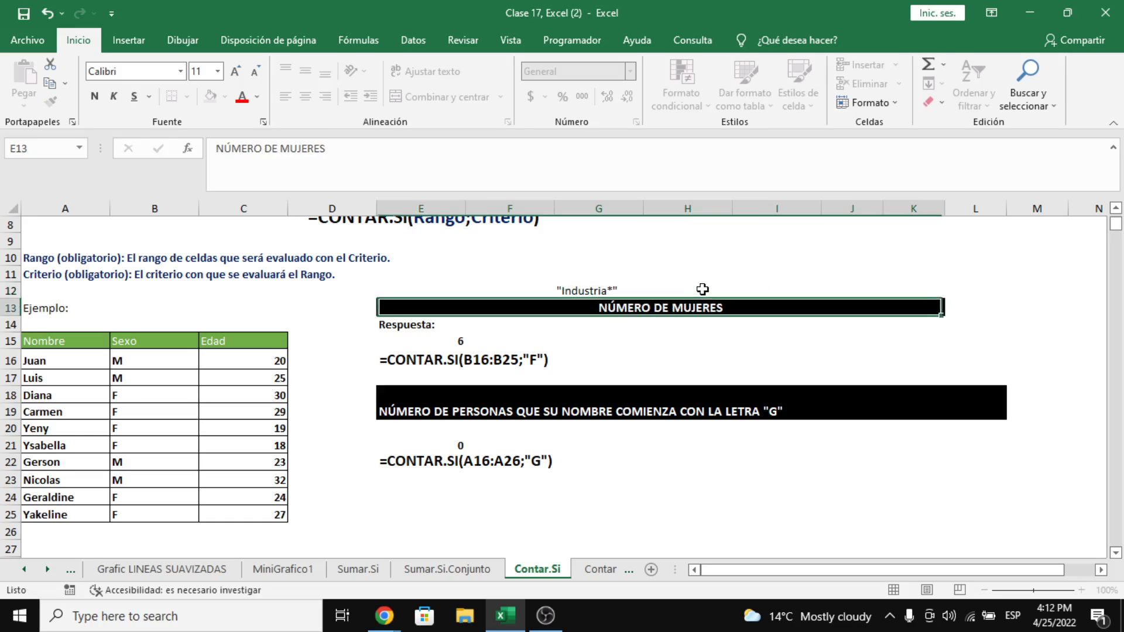
Enter the matching words Industrial,Industrializado,Industrializada,Industrialmente in H12, beside the "Industria*" wildcard example.
key(Up)
key(Right)
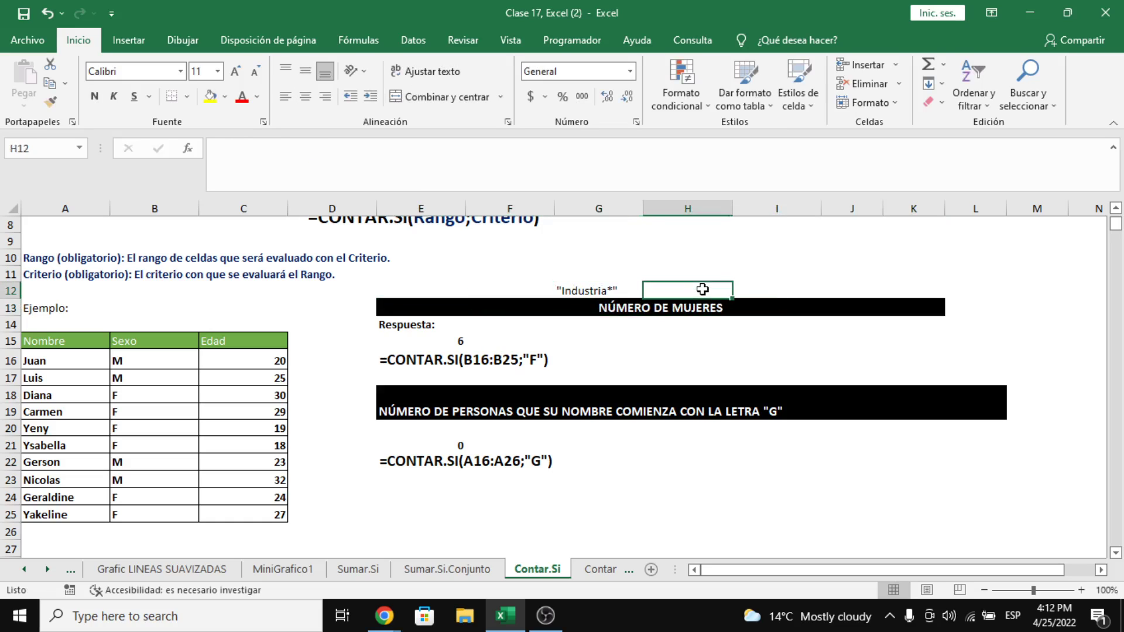
double_click(702, 289)
text(Indu)
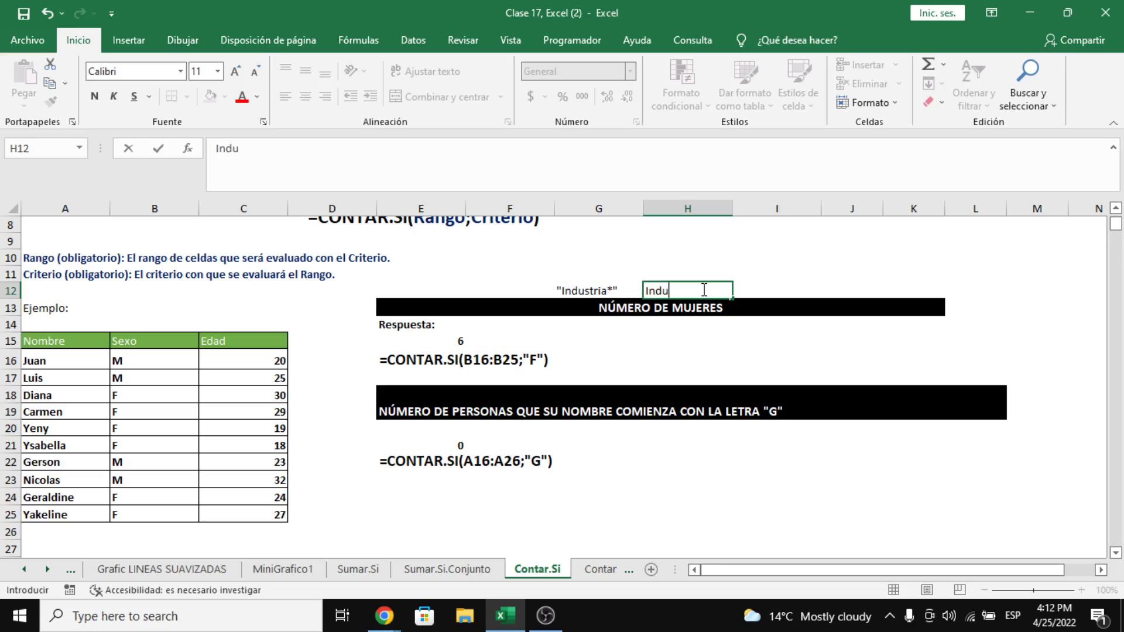
text(strial,Industriali)
key(BackSpace)
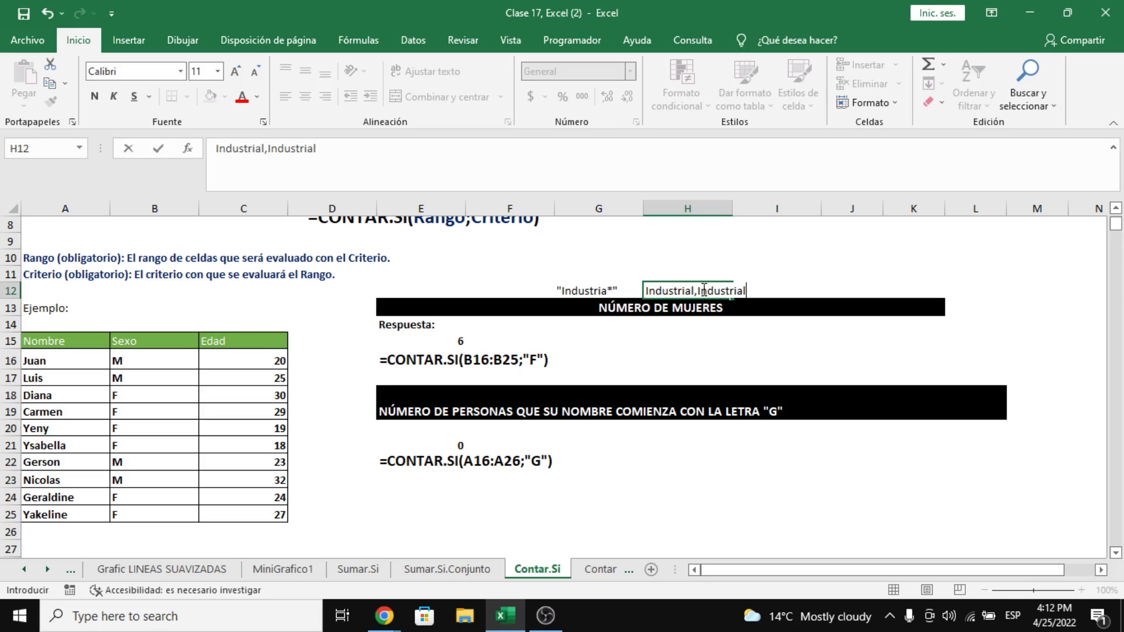
text(izado,Industrializada,)
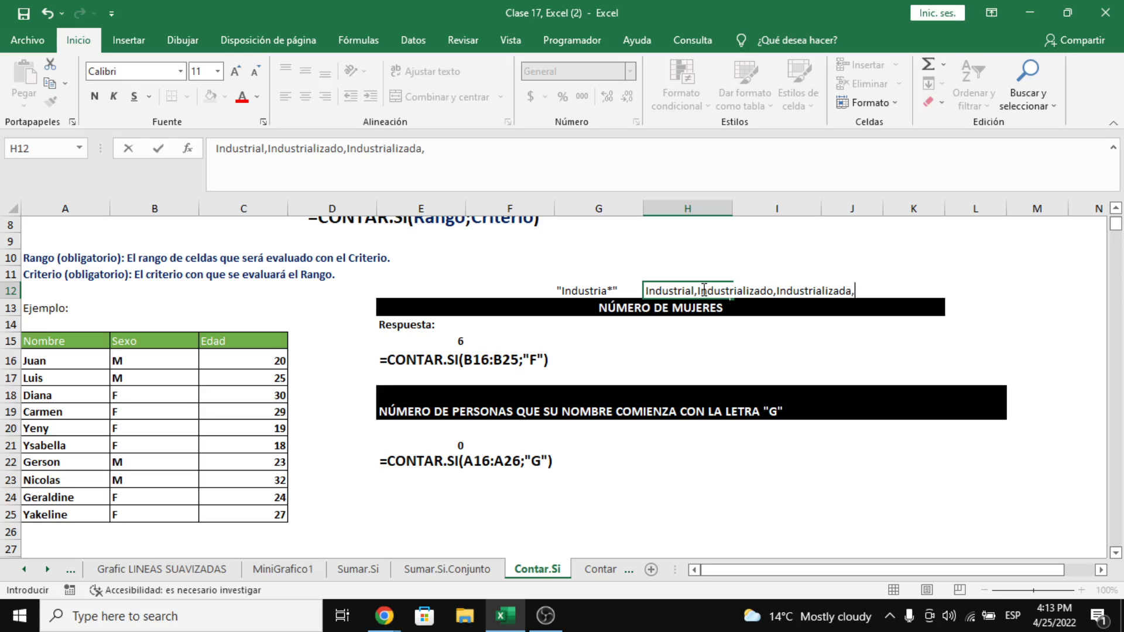
text(Industrialmente)
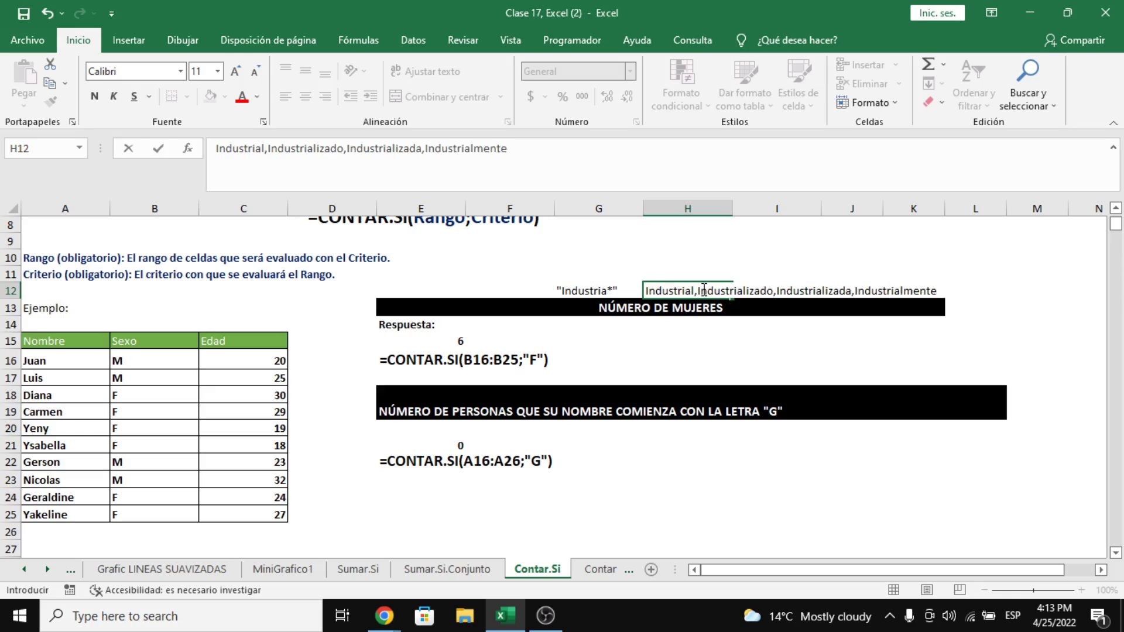
key(Return)
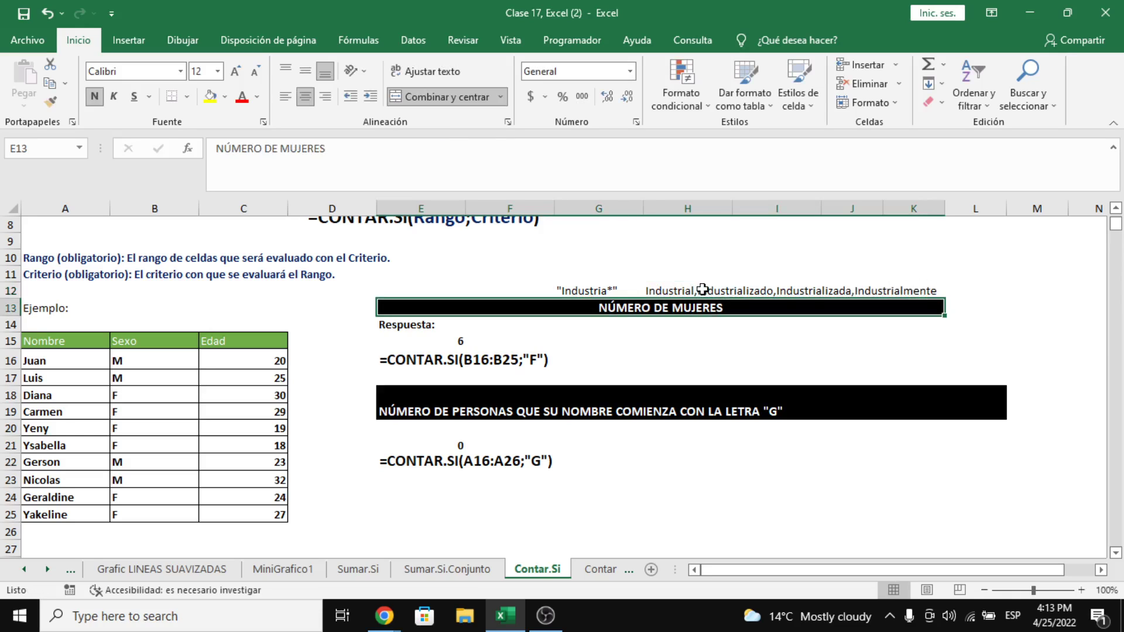
Add the asterisk wildcard to the criterion of the E21 formula, making it "G*".
click(456, 446)
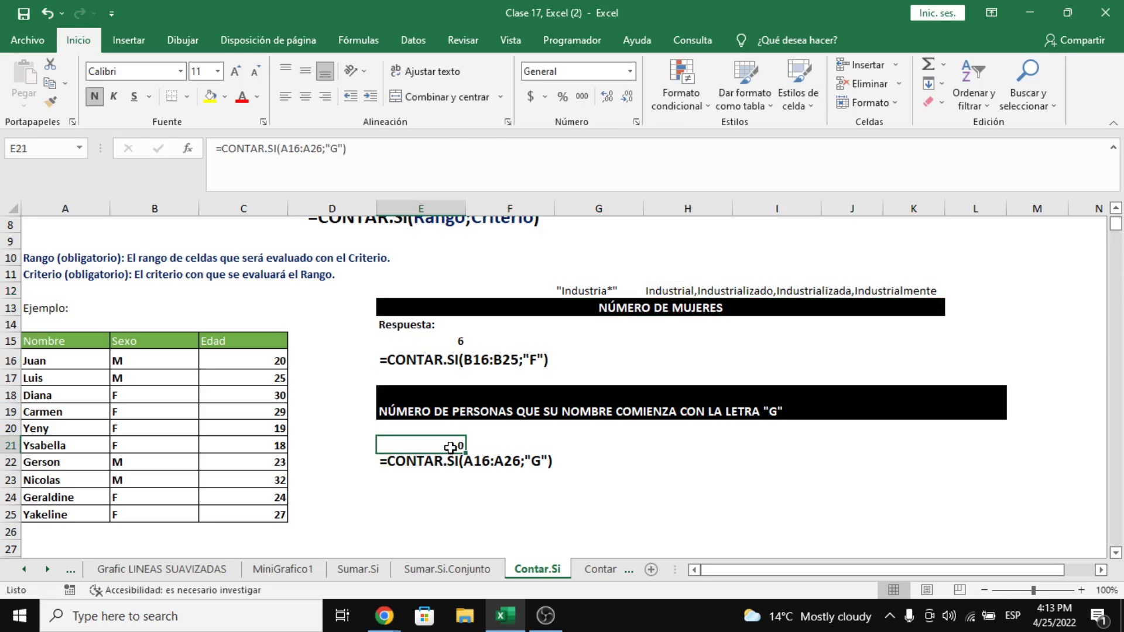
click(350, 150)
text(*)
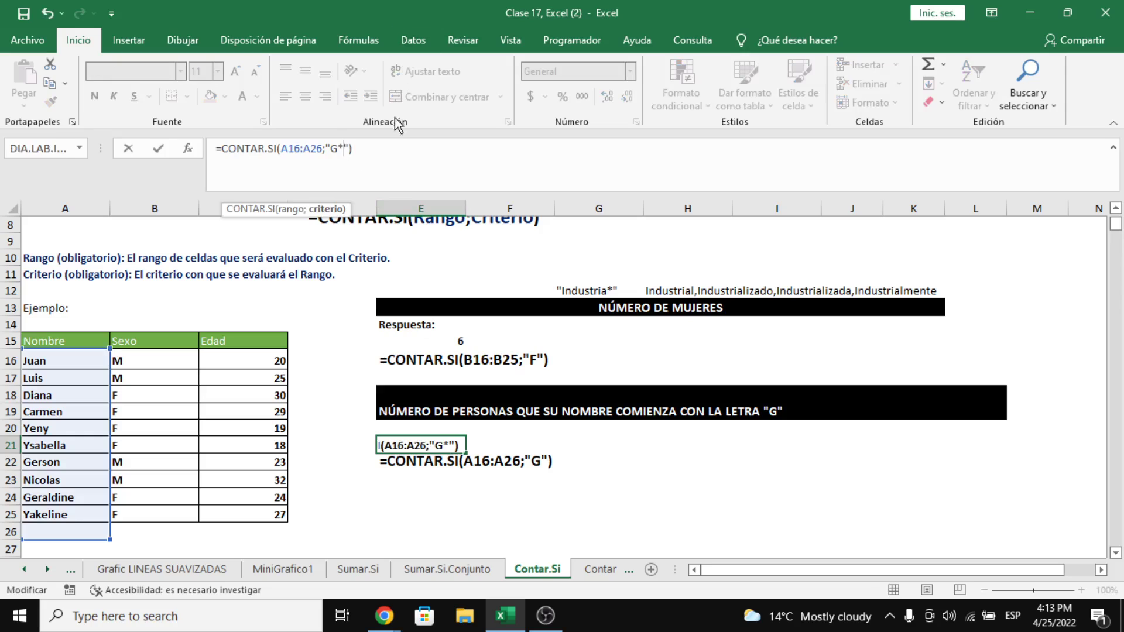
click(364, 151)
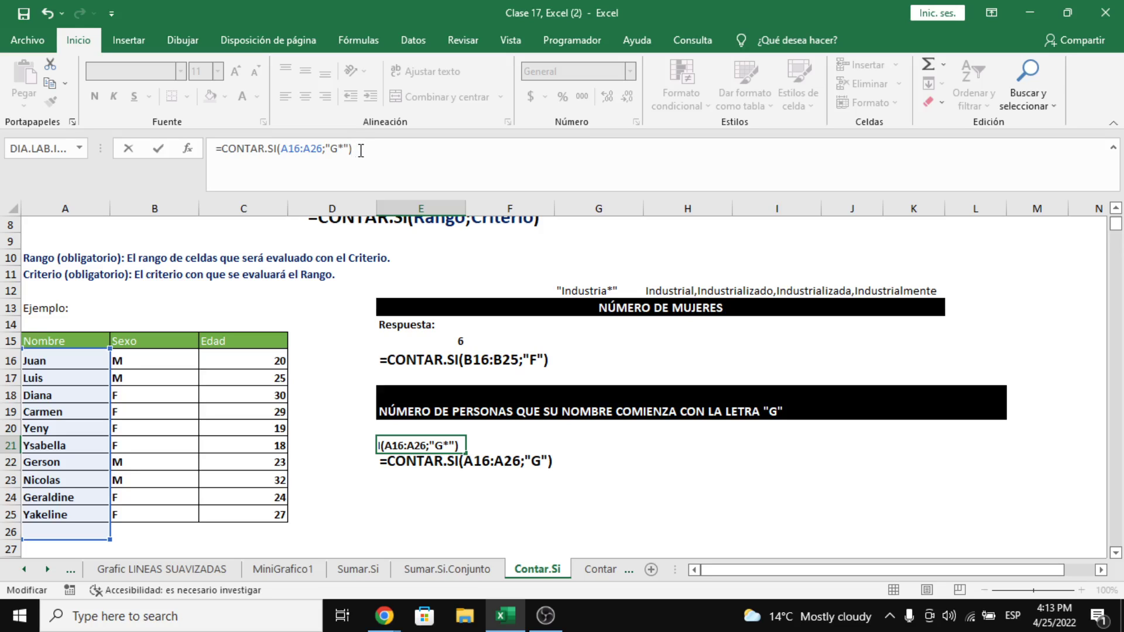
key(Return)
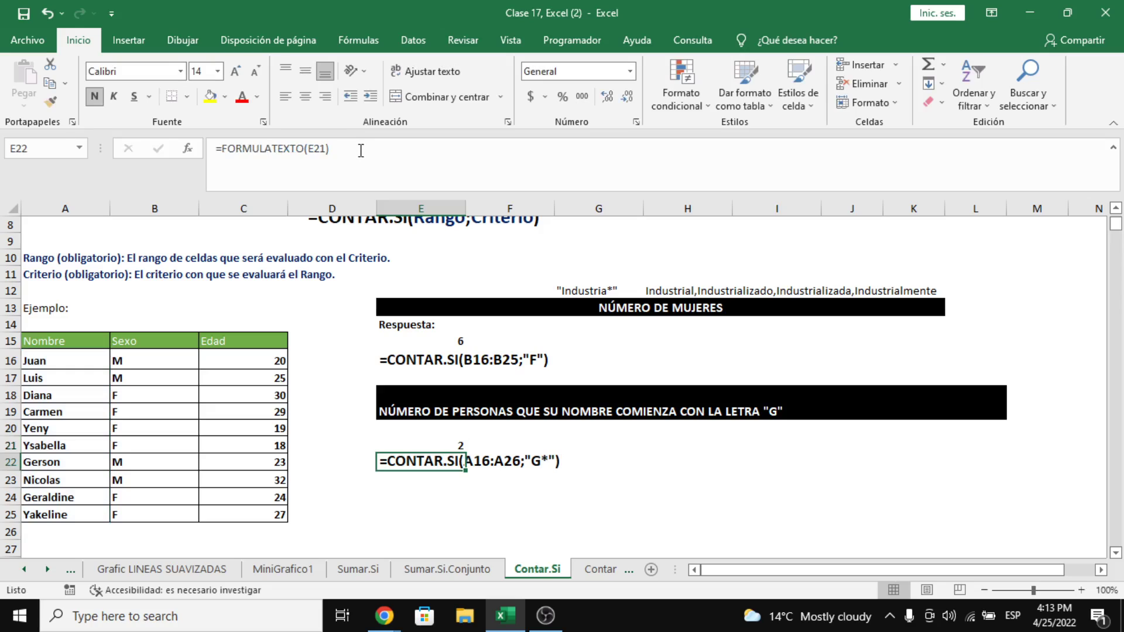
Correct the range in the E21 formula to A16:A25, giving =CONTAR.SI(A16:A25;"G*").
key(Up)
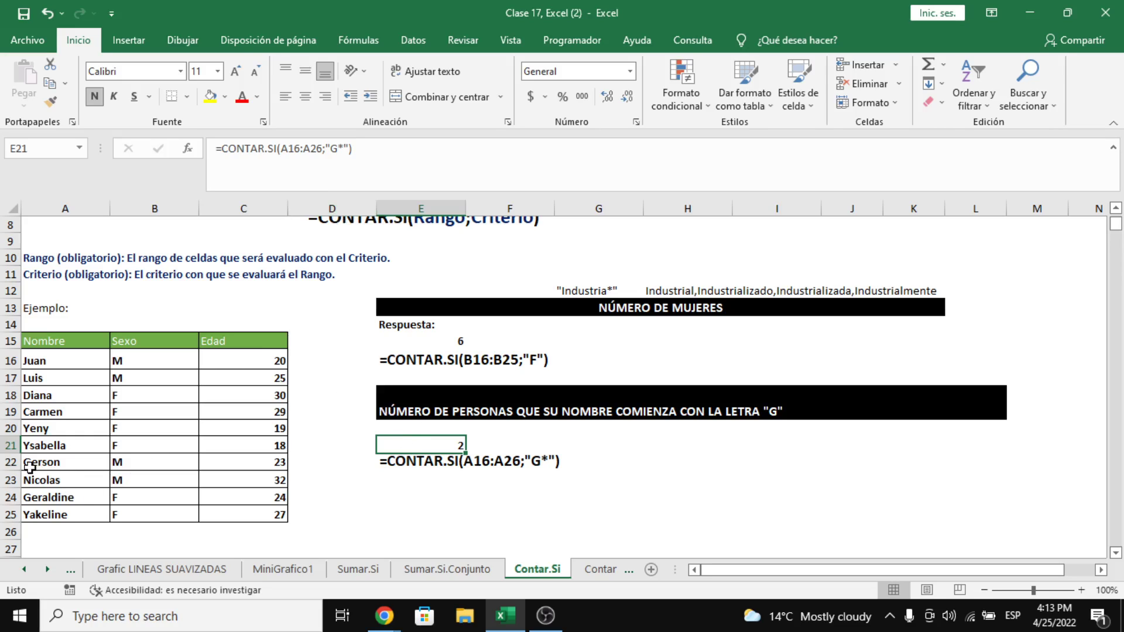
click(335, 151)
drag(339, 153, 346, 152)
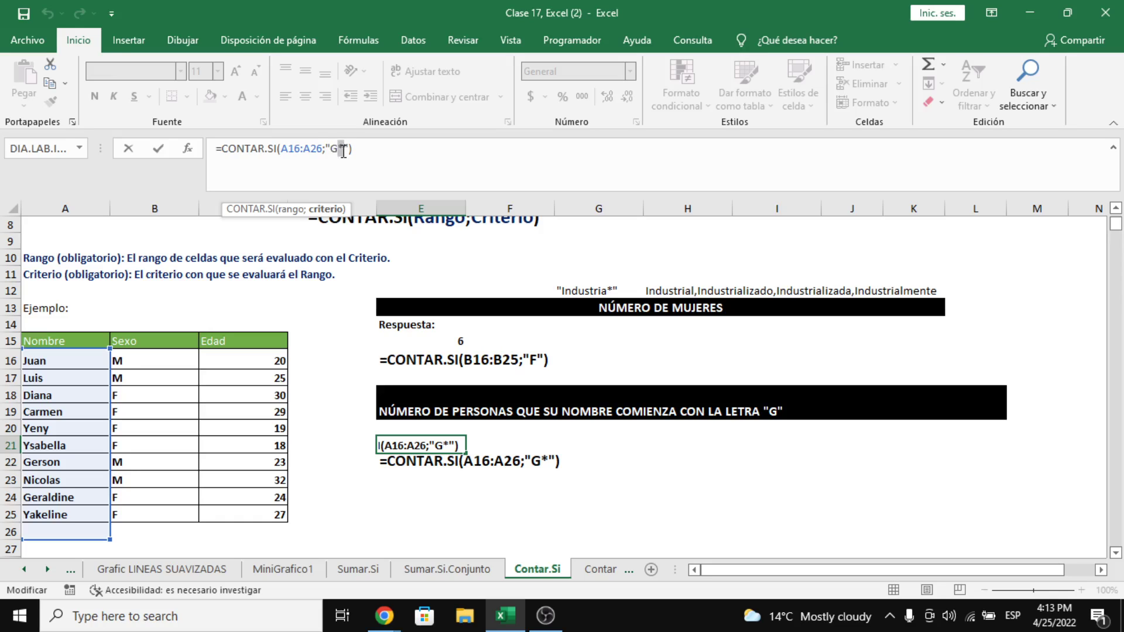
key(Left)
key(Left)
key(Left)
key(Left)
key(BackSpace)
text(5)
click(419, 165)
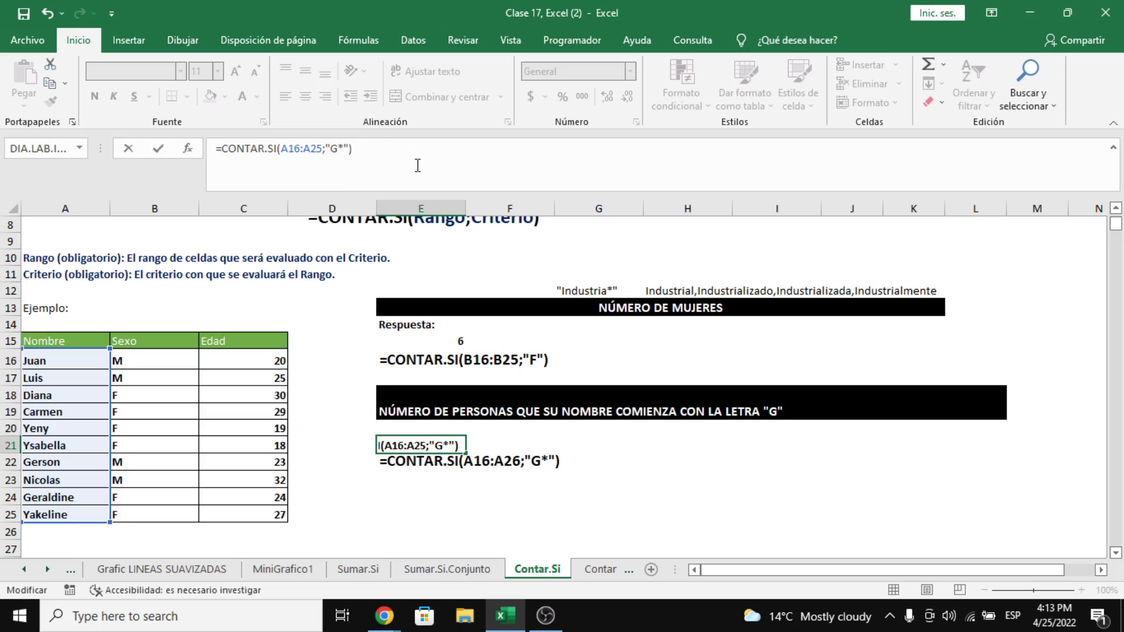
key(Return)
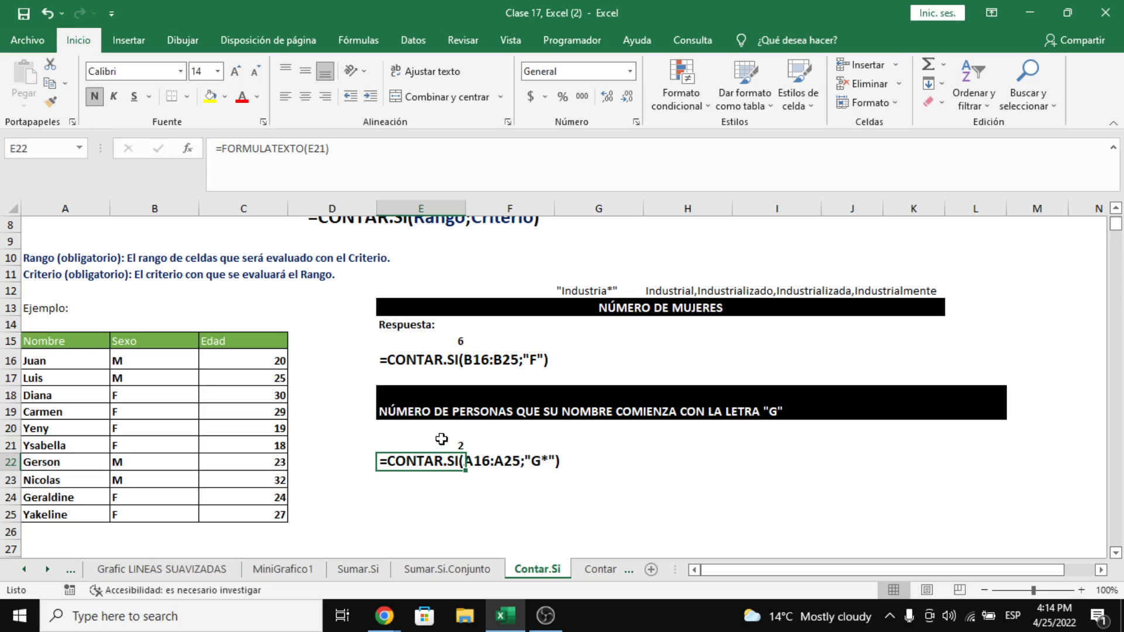
Copy the letter "G" exercise block in E18:L22, including its heading and formulas, and paste it at E24.
click(441, 444)
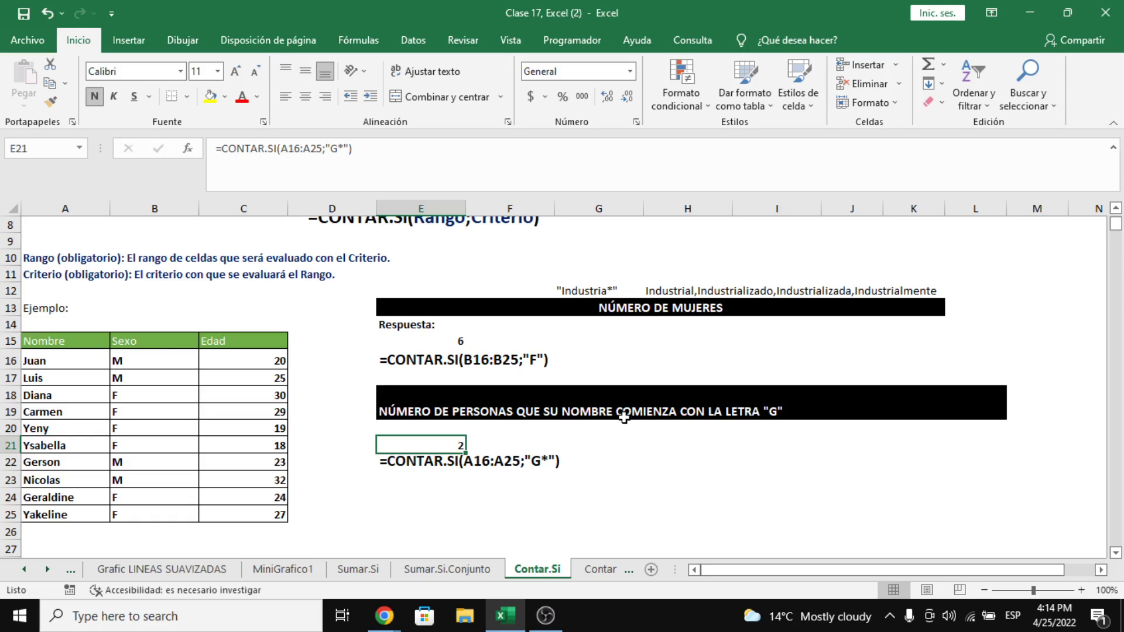
drag(439, 401, 449, 468)
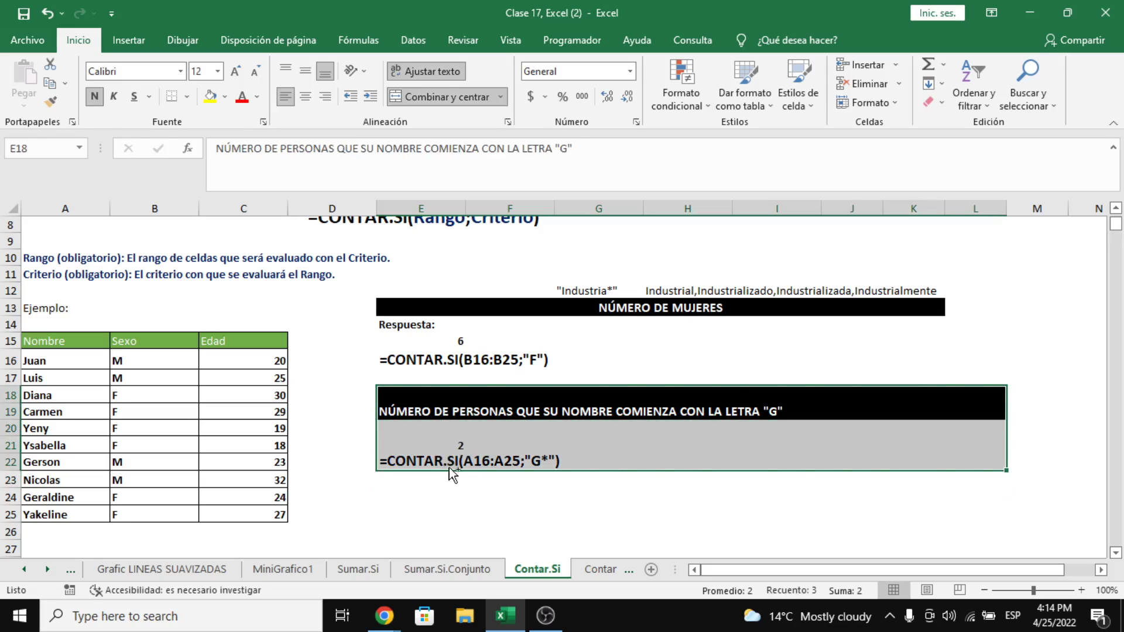
key(ctrl+c)
click(397, 502)
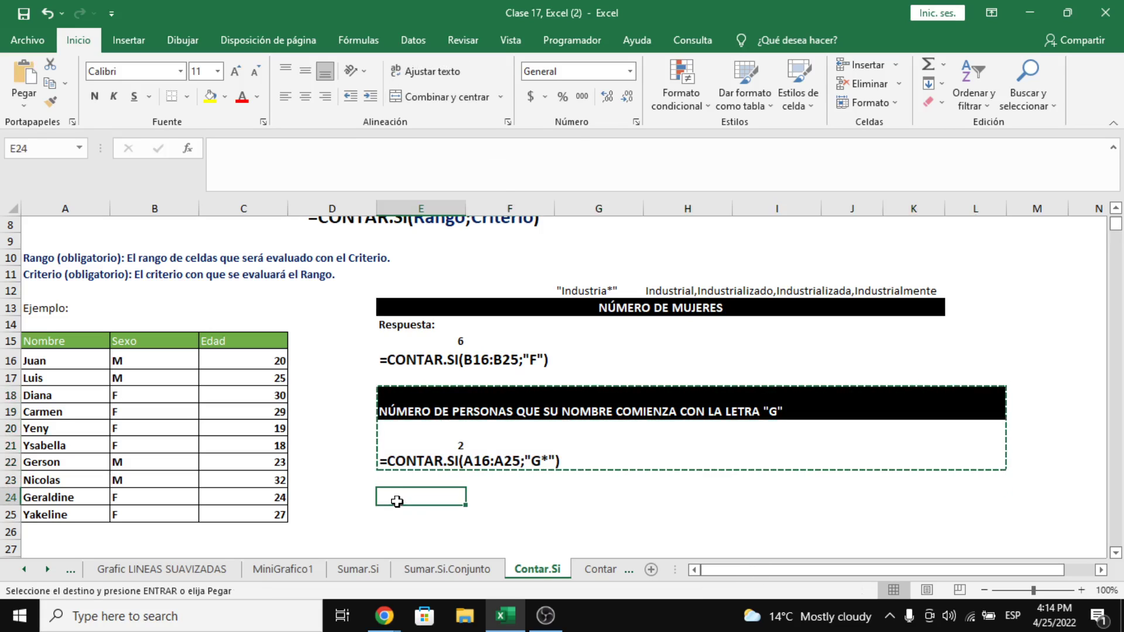
key(ctrl+v)
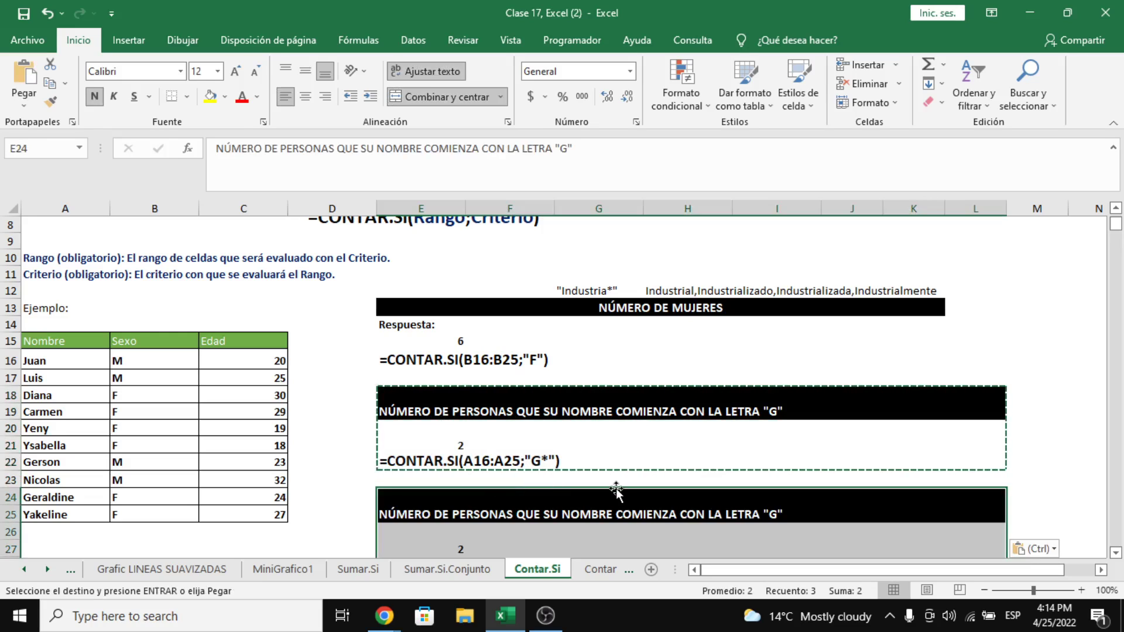
Reword the copied heading in E24 as NÚMERO DE PERSONAS QUE EN LA SEGUNDA LETRA DE SU NOMBRE COMIENCE CON LA LETRA "E".
scroll(616, 490, down, 1)
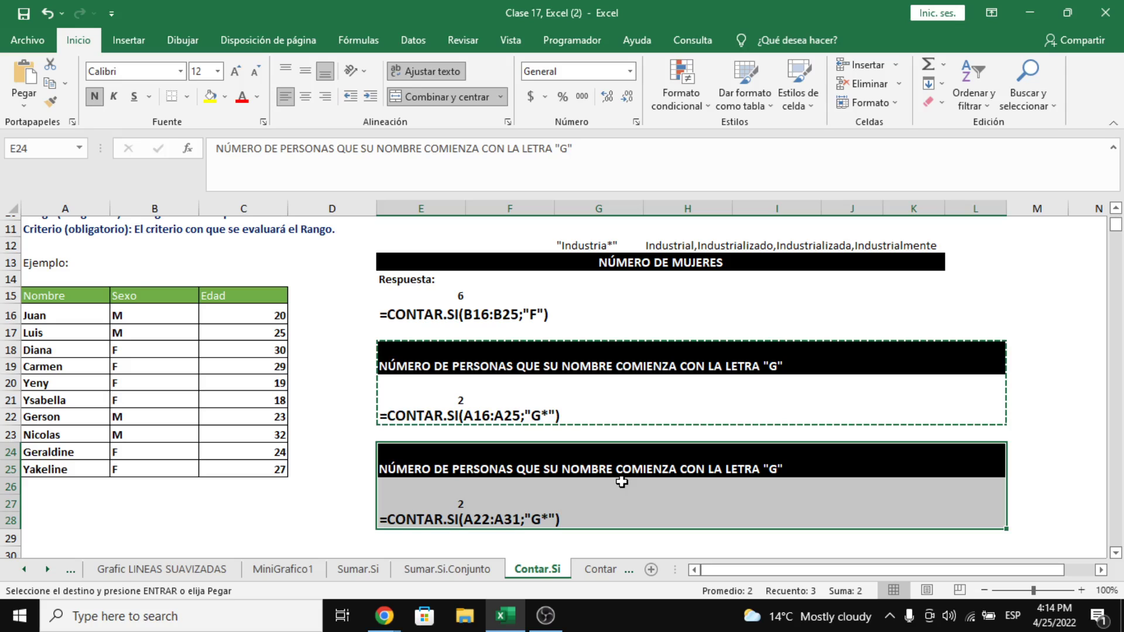
click(587, 467)
double_click(542, 467)
text(e)
key(BackSpace)
text(EN LA SEGUNDA L)
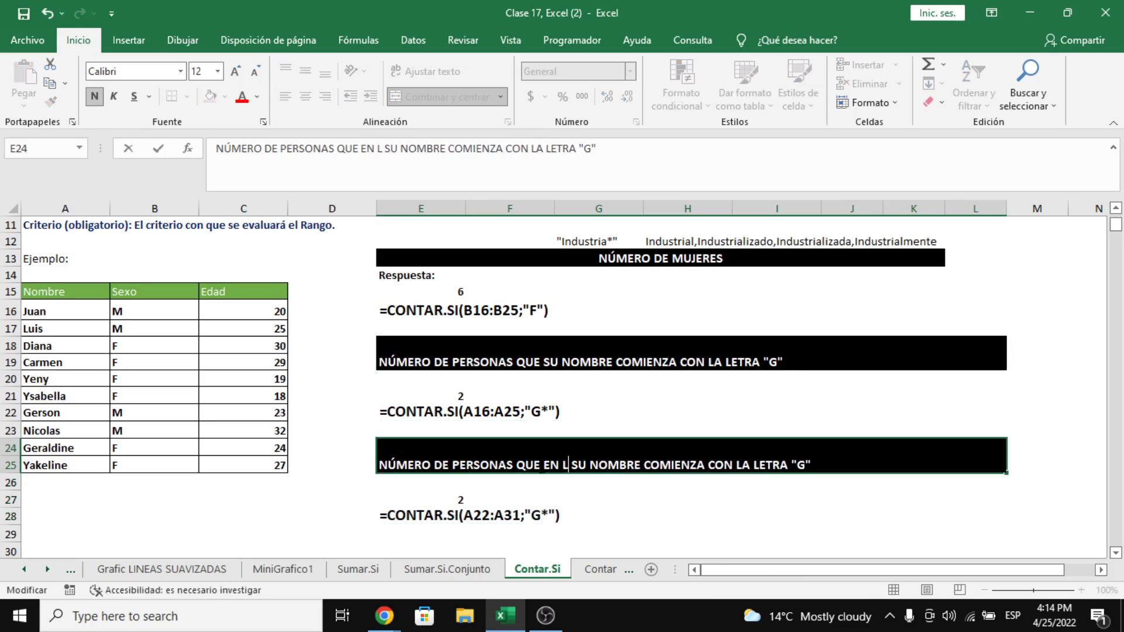
text(ETRA DE)
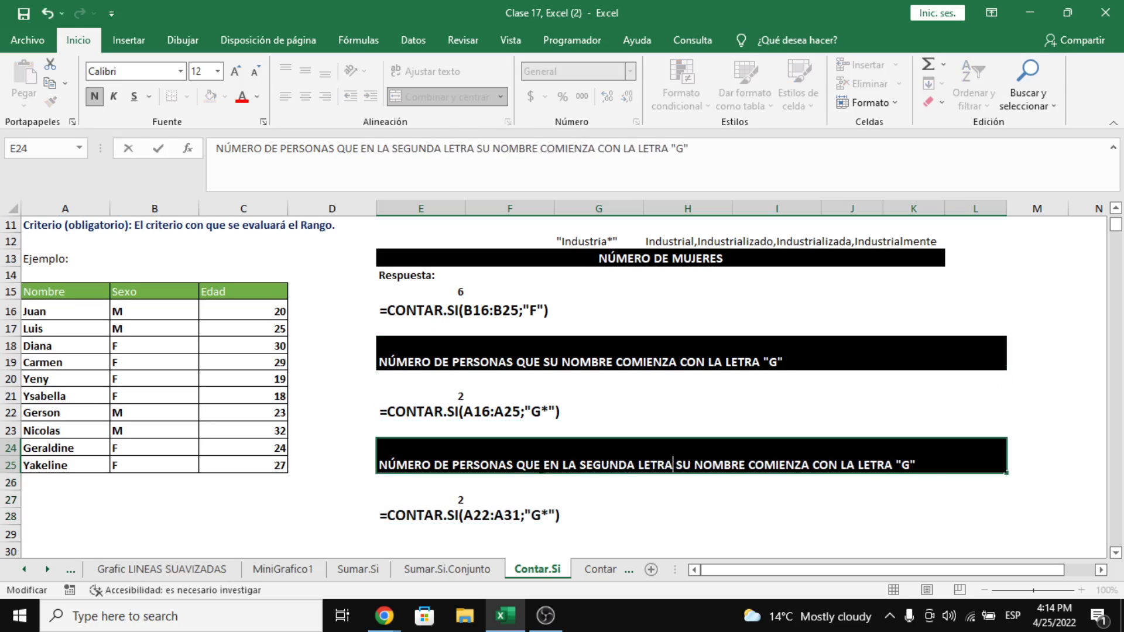
click(827, 466)
key(BackSpace)
key(BackSpace)
text(CE)
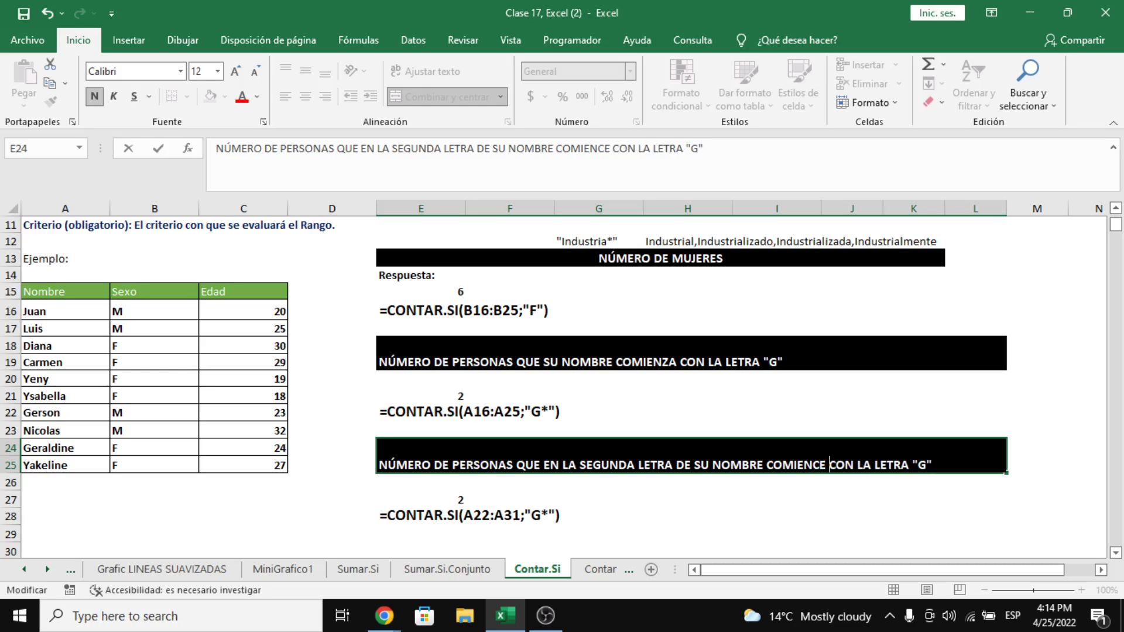
click(926, 465)
key(BackSpace)
text(E)
key(Return)
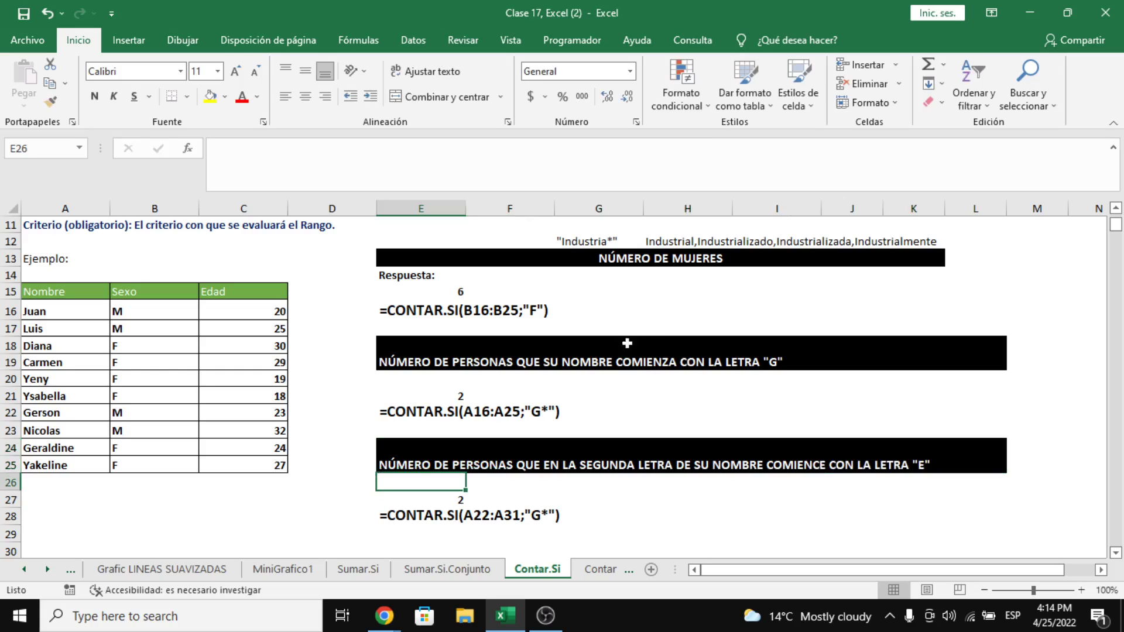
Check the names from A16 to A20 for E as the second letter and fill A20 yellow.
click(55, 308)
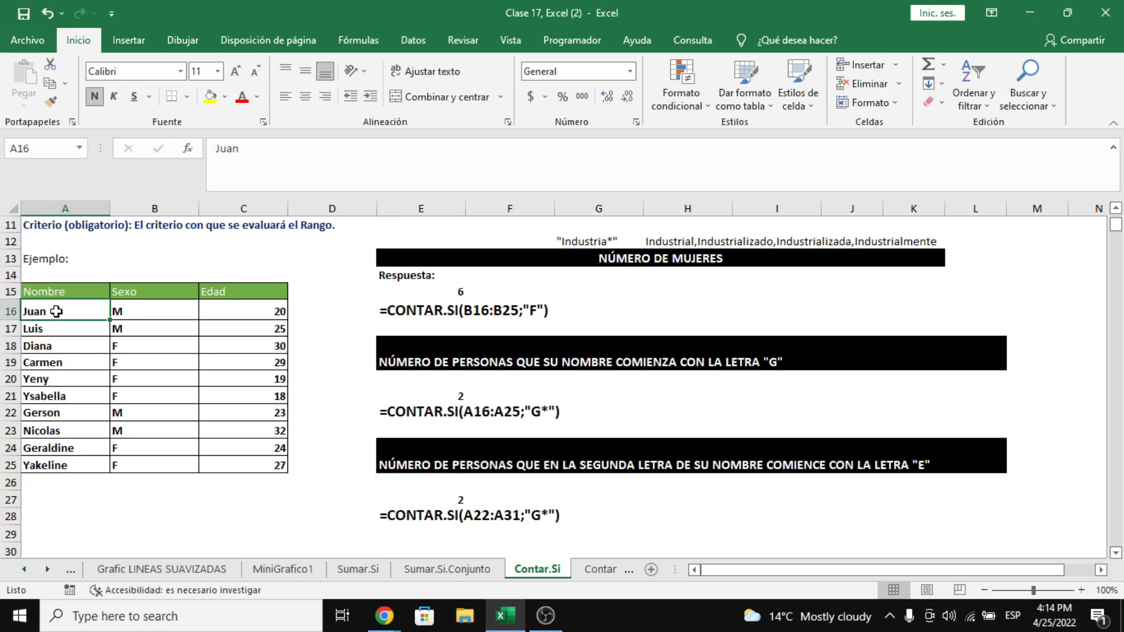
click(57, 330)
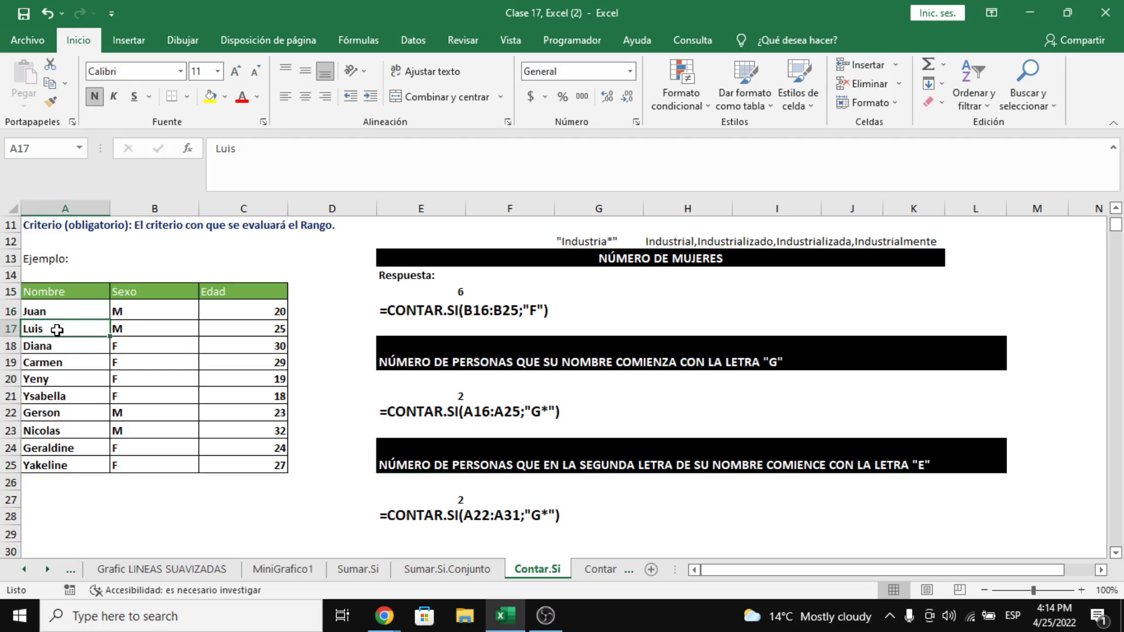
click(50, 346)
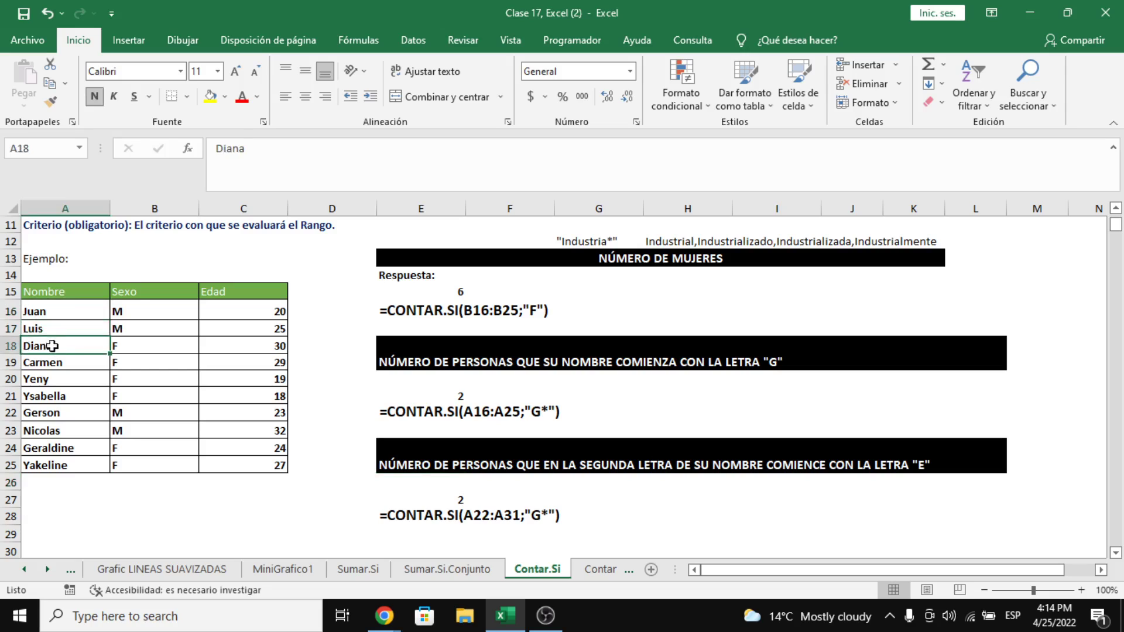
click(63, 360)
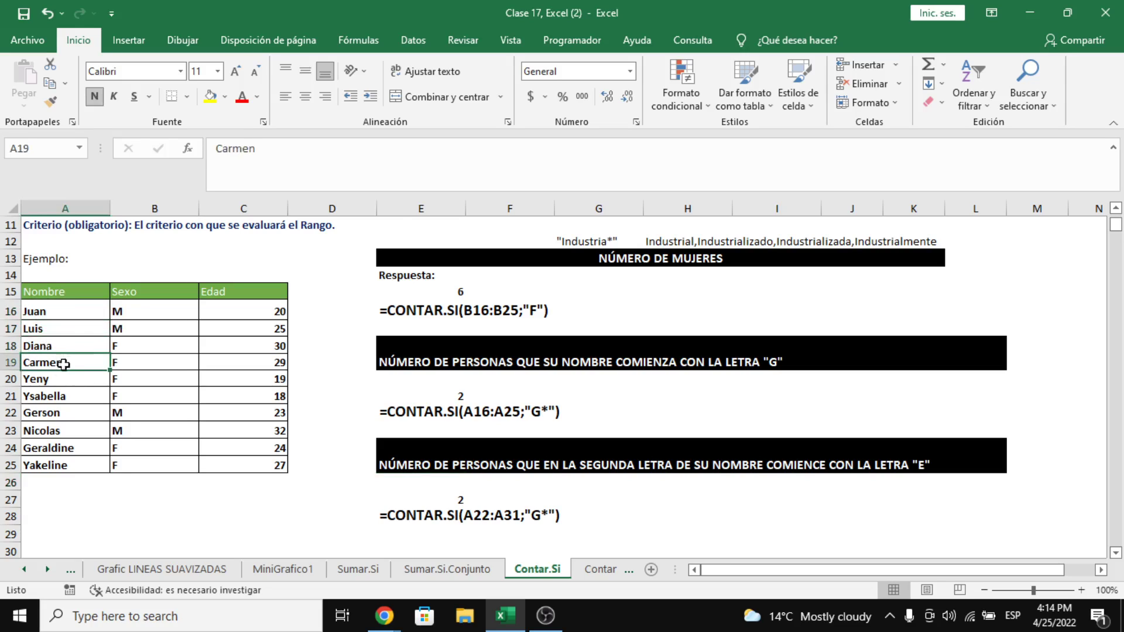
click(52, 380)
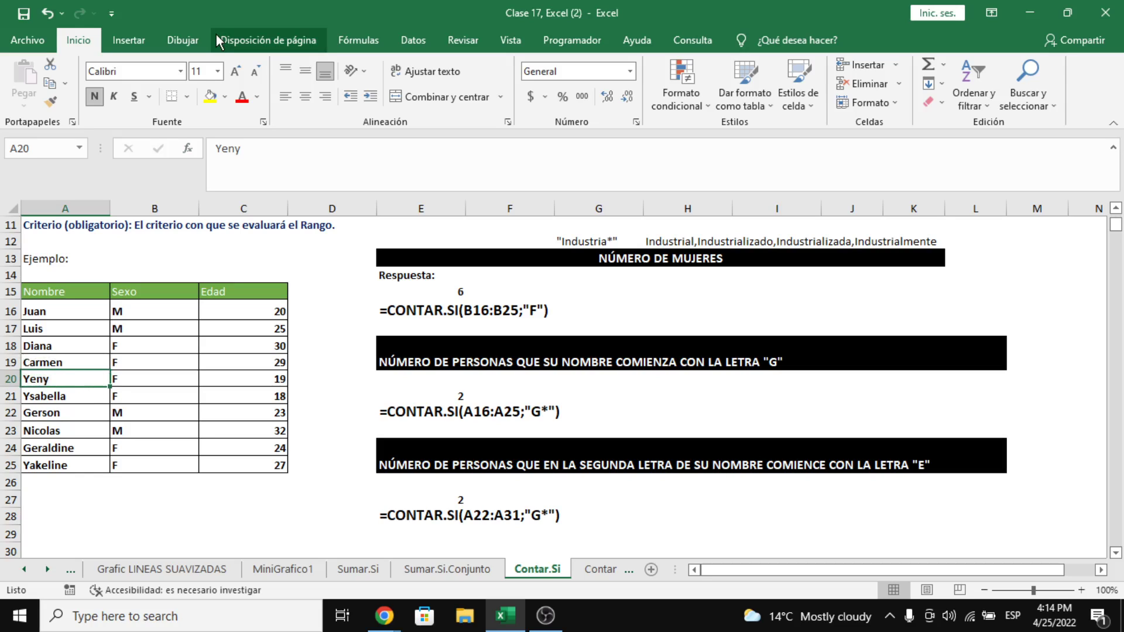
click(209, 97)
Fill the name cells A21 and A22 yellow.
click(68, 398)
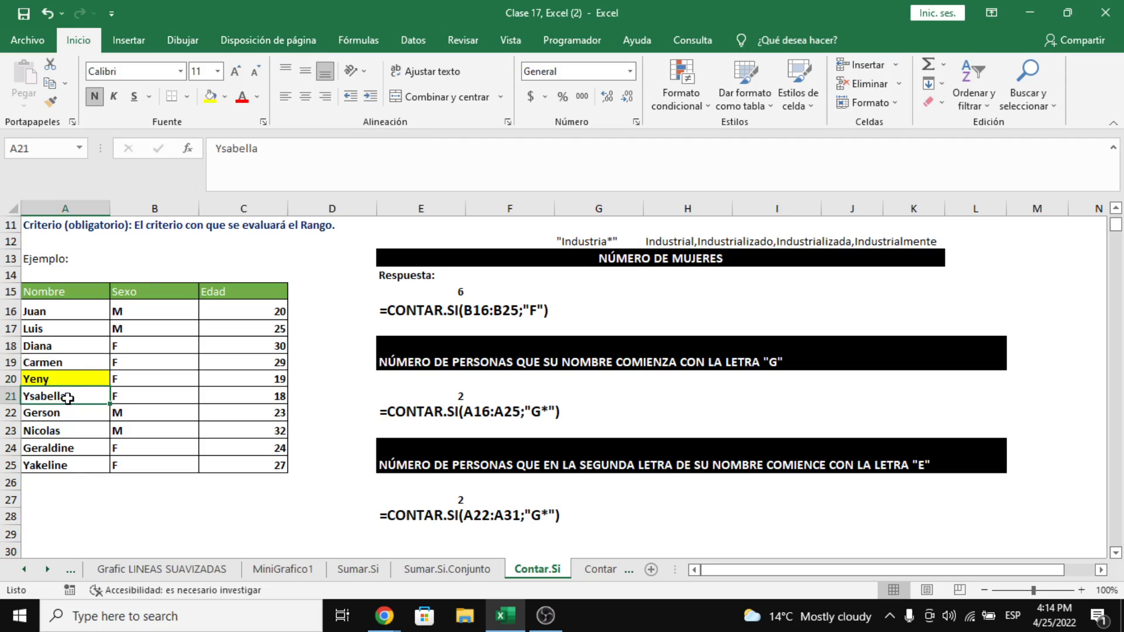
click(215, 101)
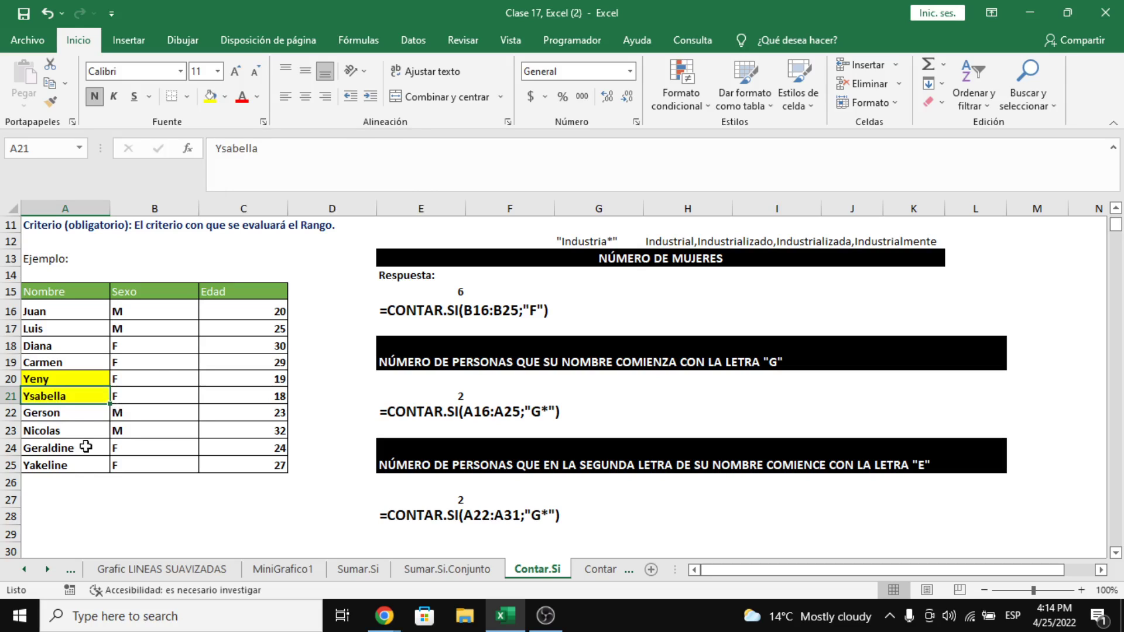
click(62, 413)
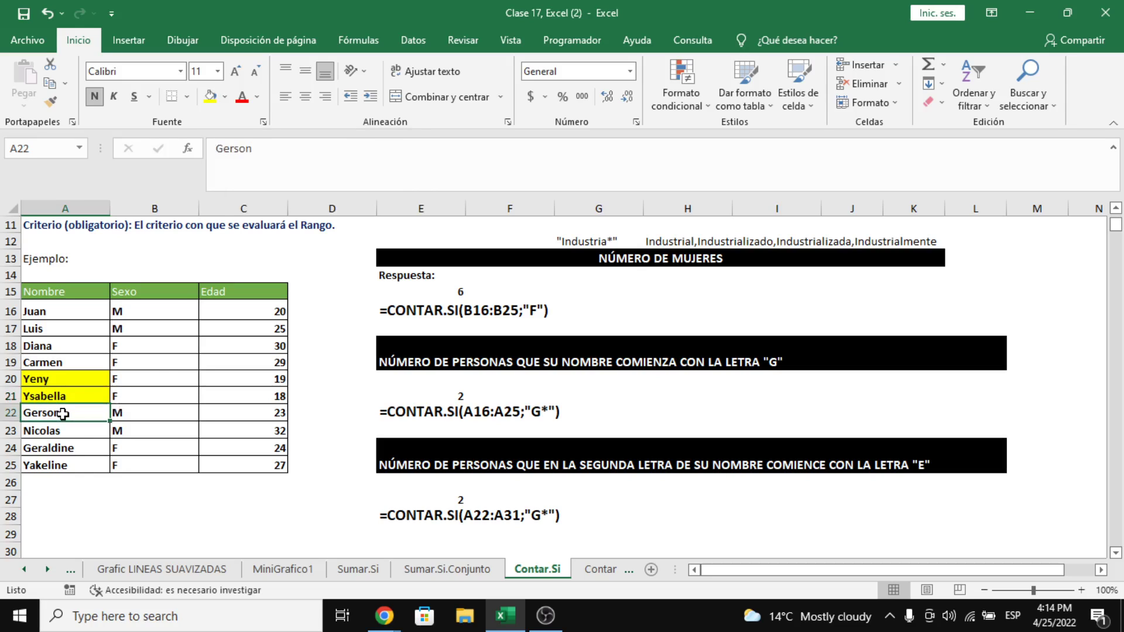
click(212, 100)
Check the names in A23 and A24, and remove the yellow fill from A21.
click(49, 429)
click(72, 451)
click(75, 395)
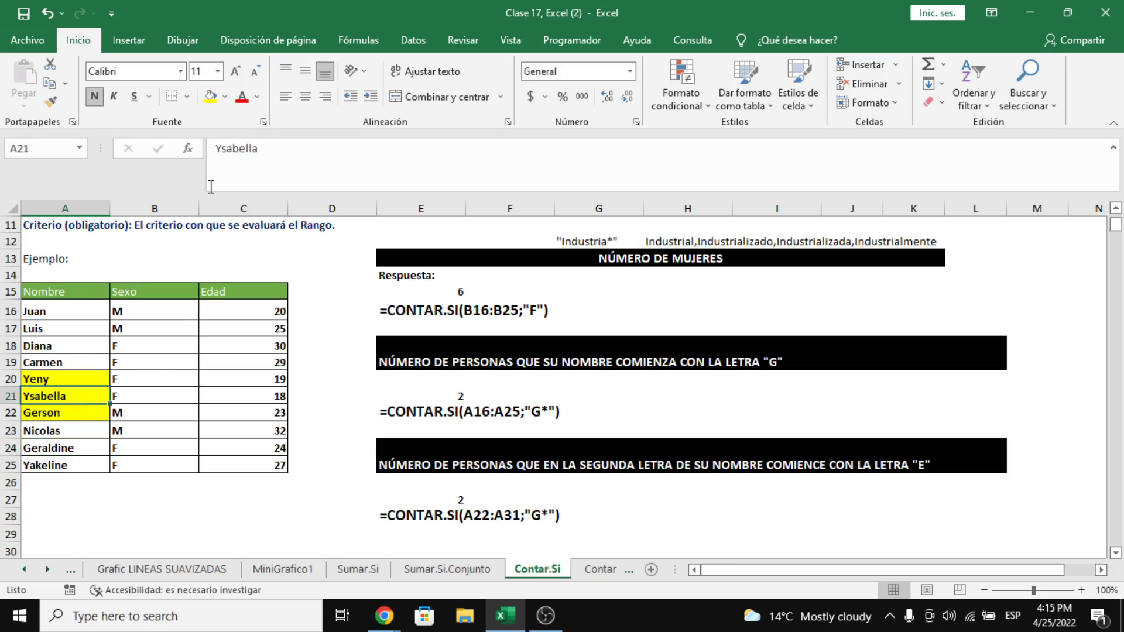
click(227, 97)
click(234, 241)
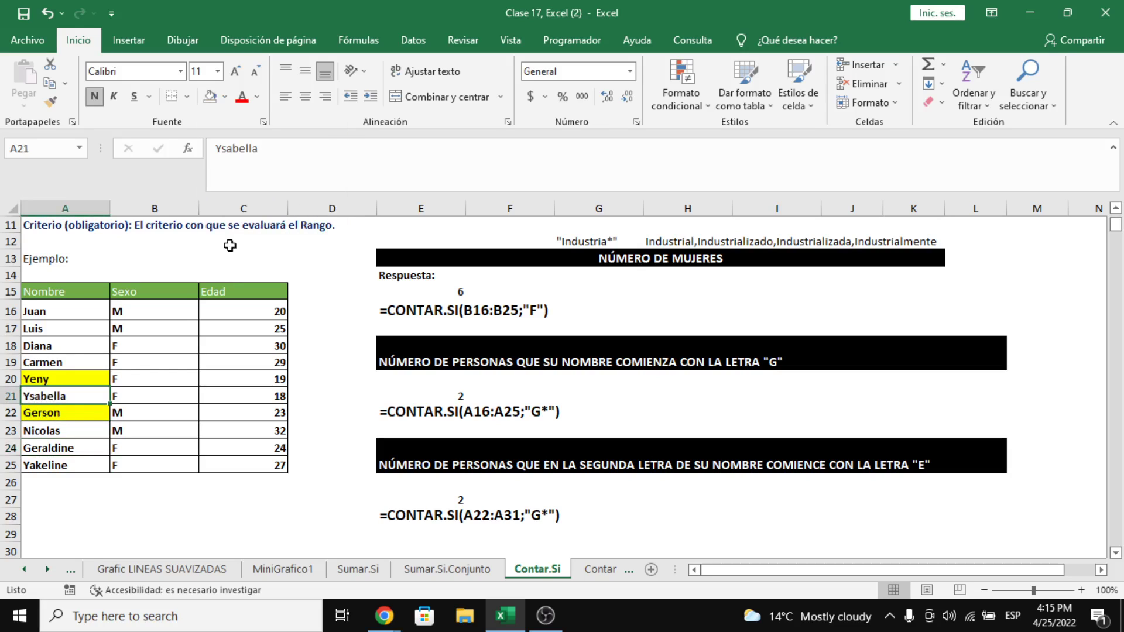
Fill the name cell A24 yellow as another name with E as its second letter.
click(36, 454)
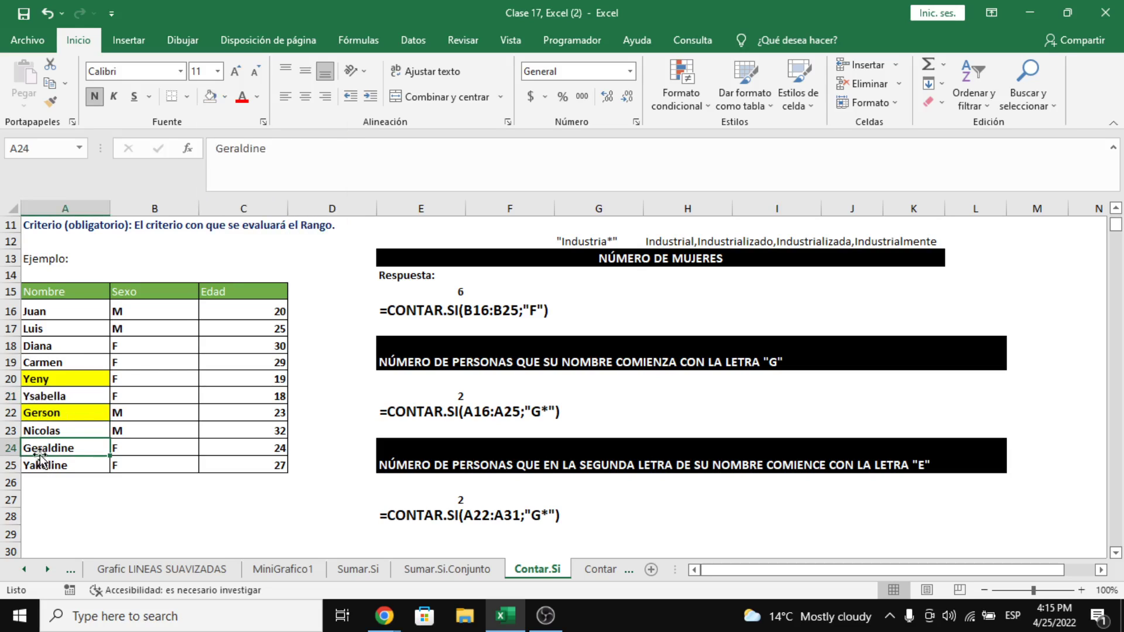
click(224, 98)
click(251, 225)
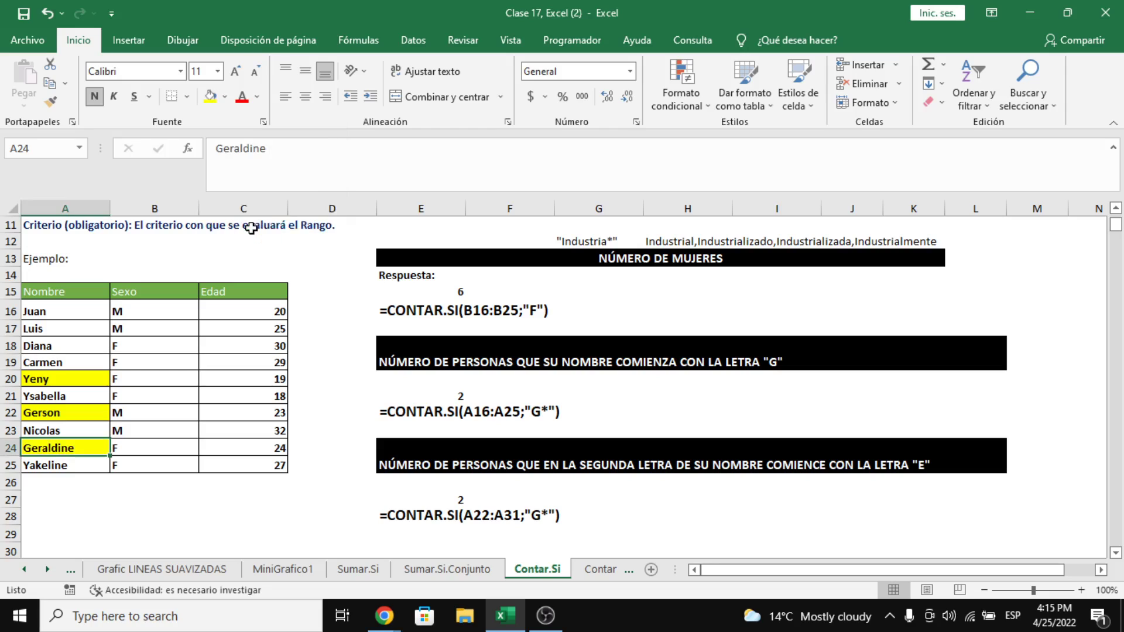
Check the last name in A25 and clear the copied formula from E27.
click(51, 469)
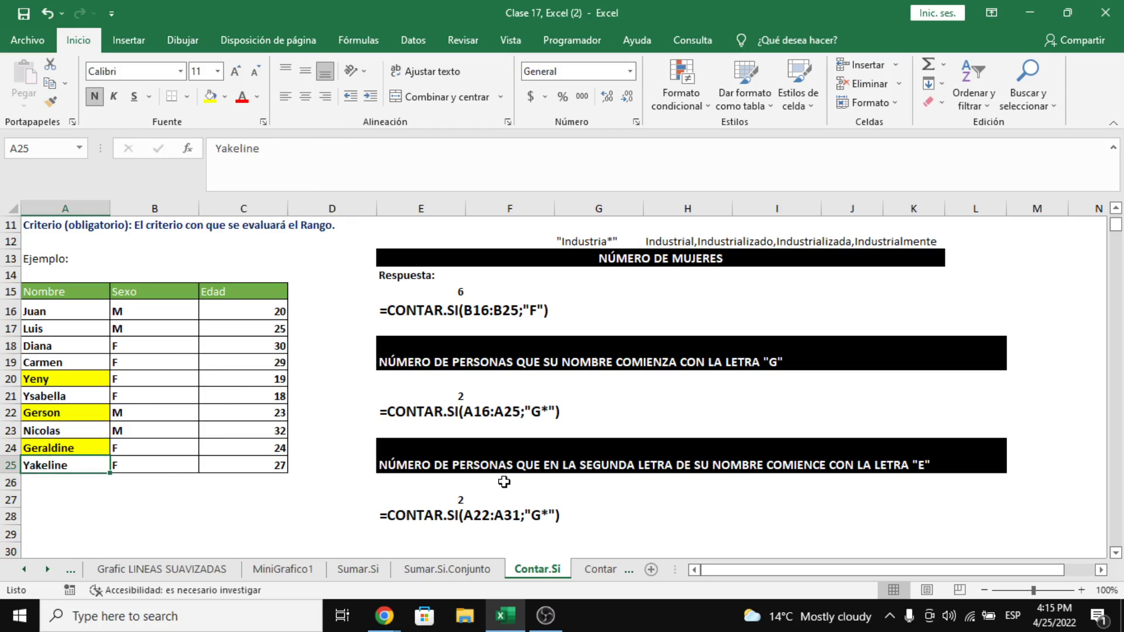
click(454, 500)
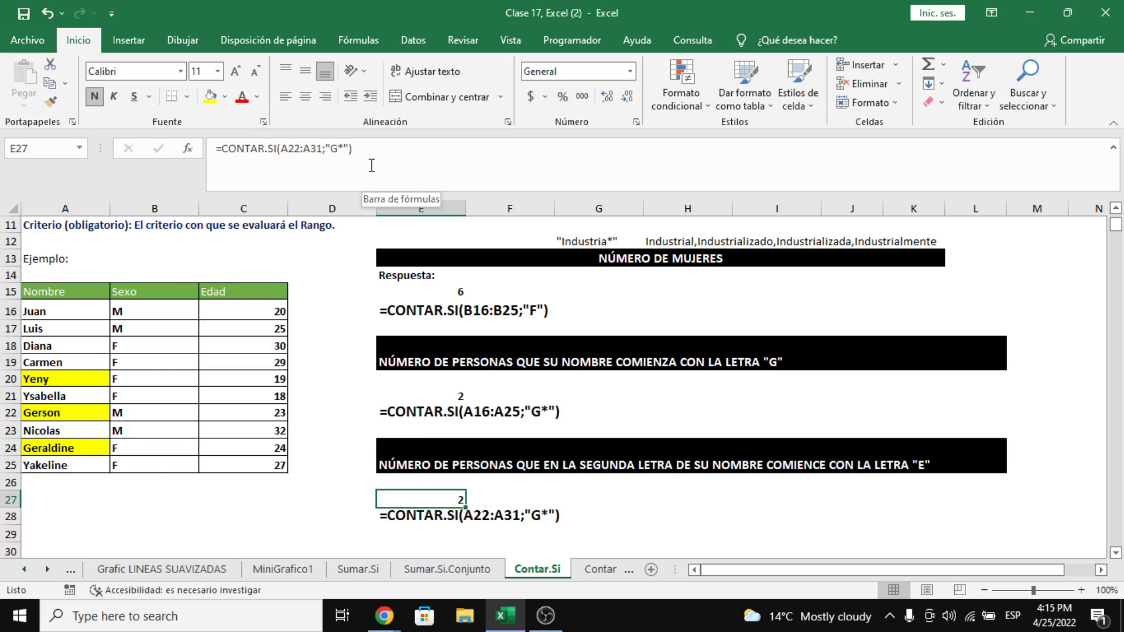
key(Delete)
key(Down)
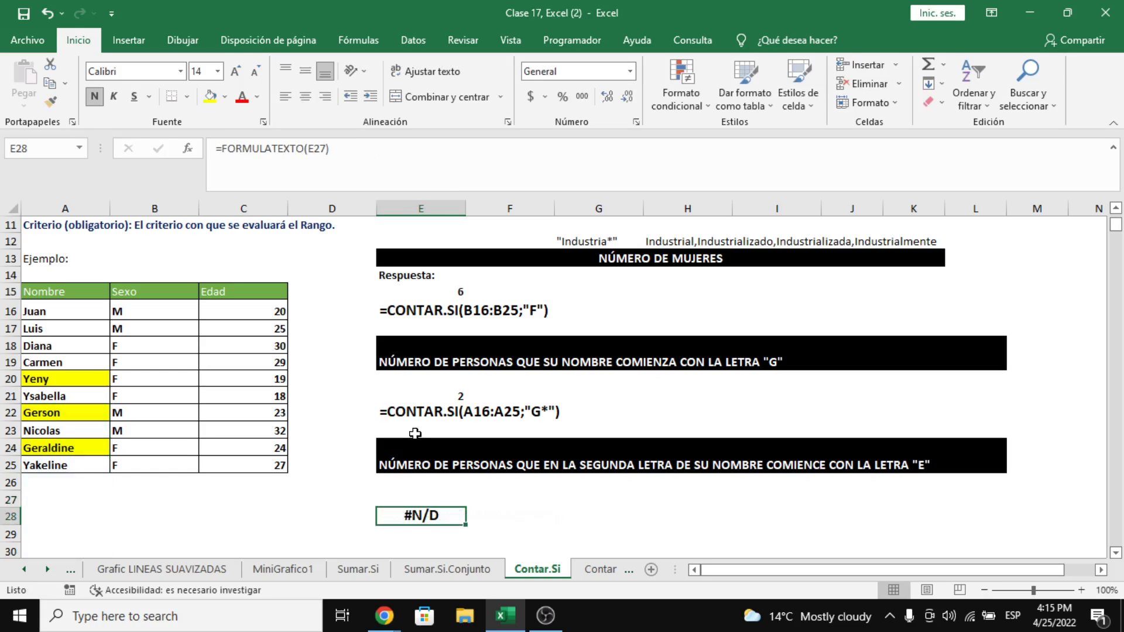
key(Up)
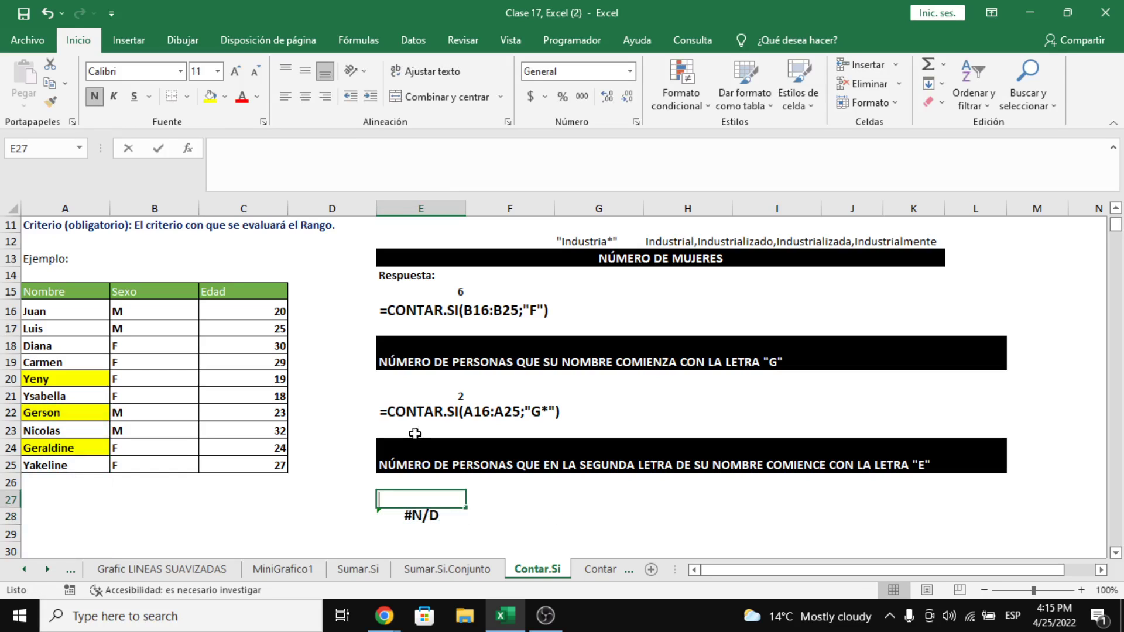
Enter =CONTAR.SI(A16:A25;"?E*") in E27 to count the names whose second letter is E.
text(=CONTAR.SI)
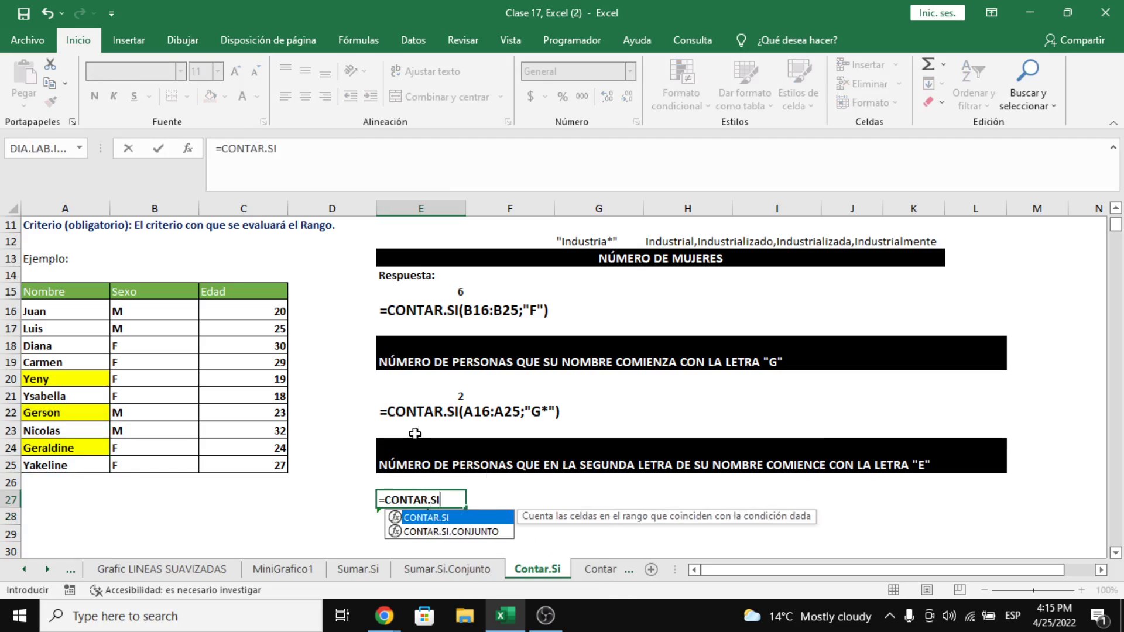
text(()
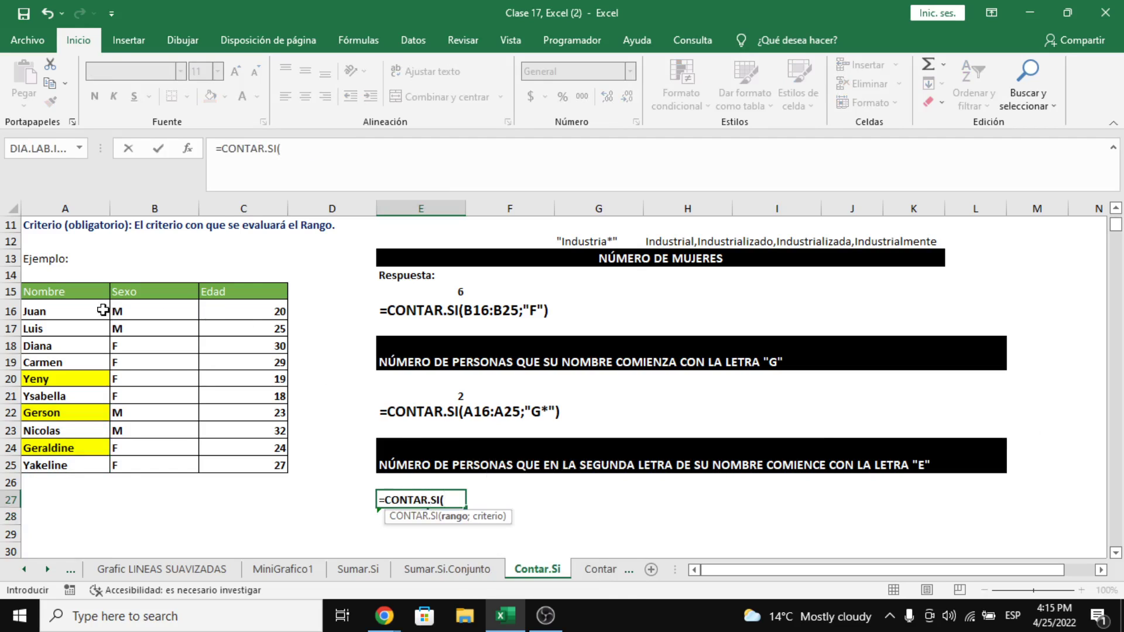
drag(103, 310, 105, 460)
text(;)
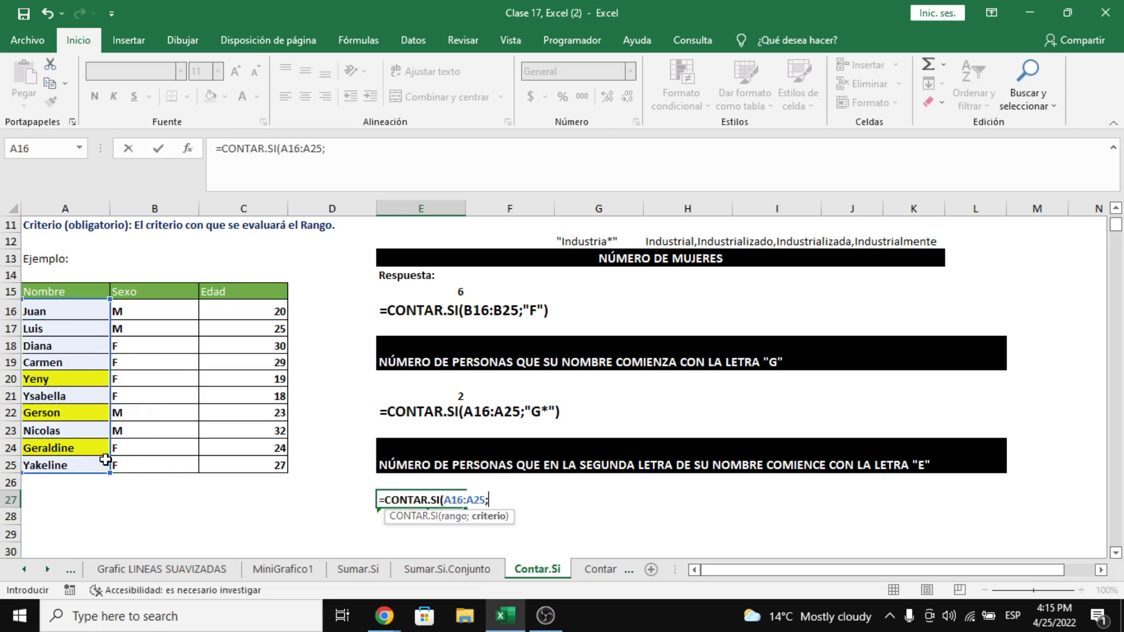
text(")
text(E)
drag(493, 500, 508, 499)
click(508, 499)
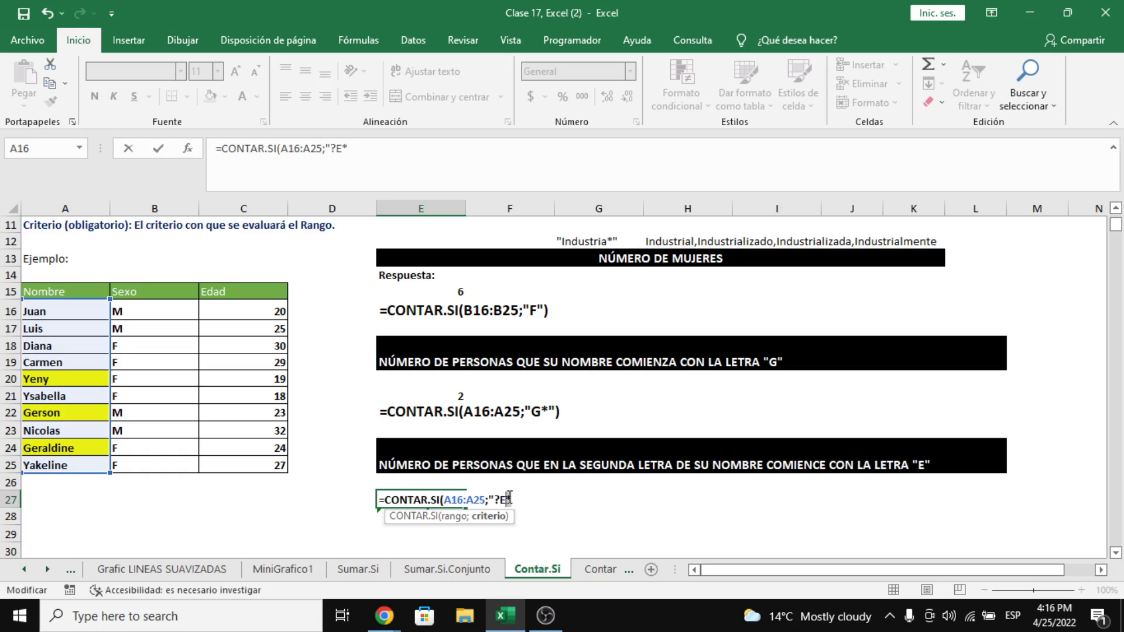
click(522, 498)
text(")
text())
key(Return)
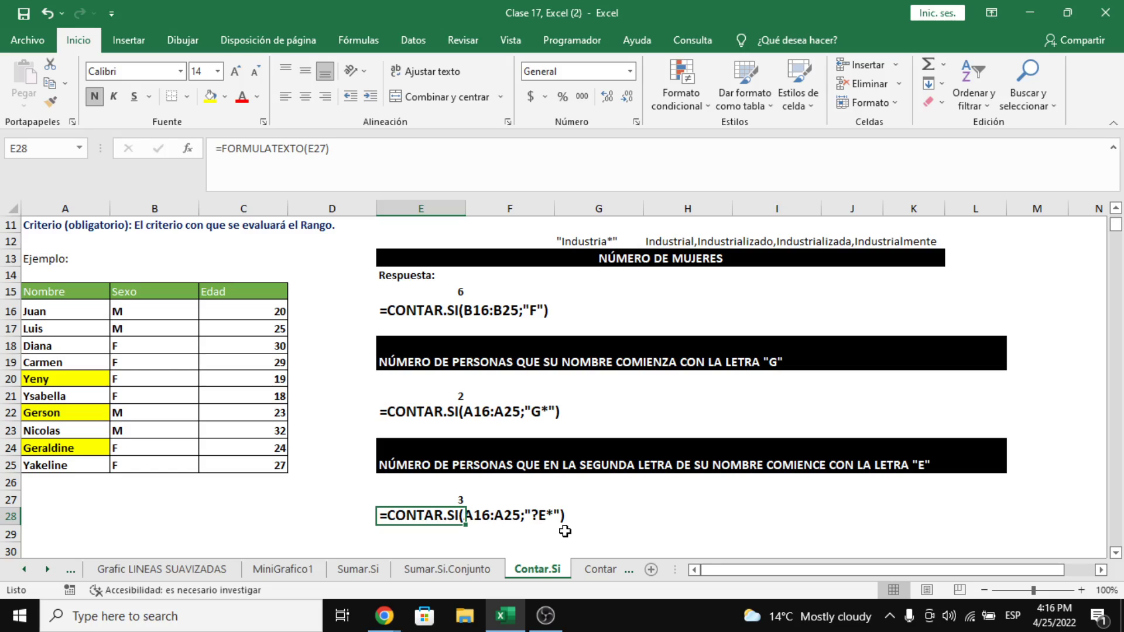
Change the criterion of the E27 formula to "*E" to count names ending in E.
key(Up)
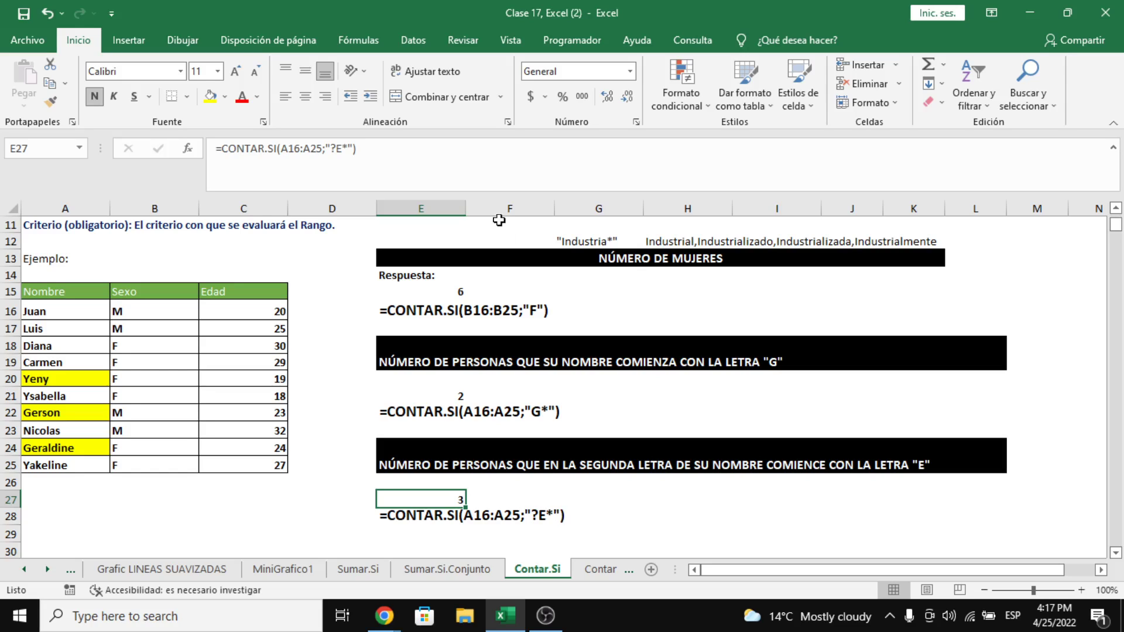
click(345, 151)
key(BackSpace)
key(BackSpace)
text(+)
key(BackSpace)
text(*)
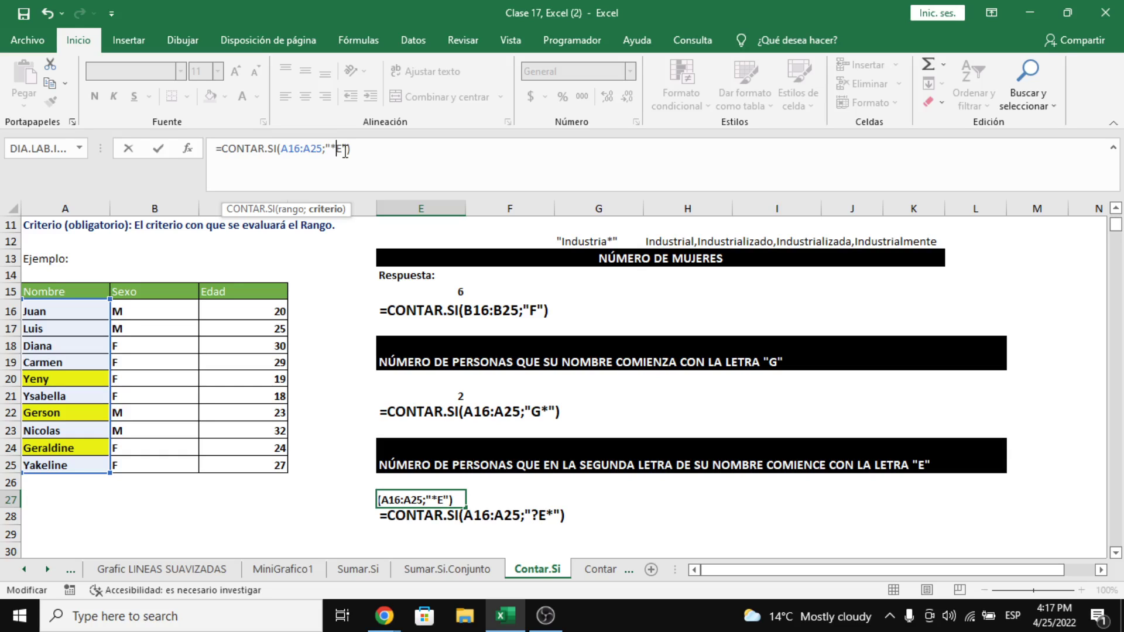
click(423, 157)
key(Return)
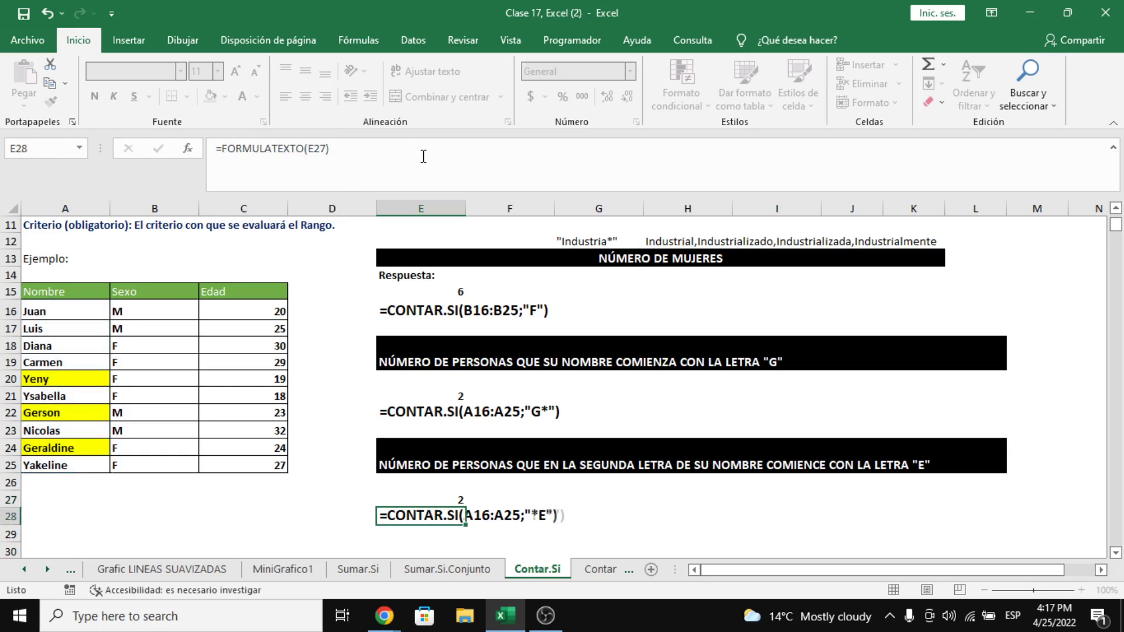
Compare the "*E" formula in E27 with the "G*" formula in E21 and their displayed formula texts.
key(Up)
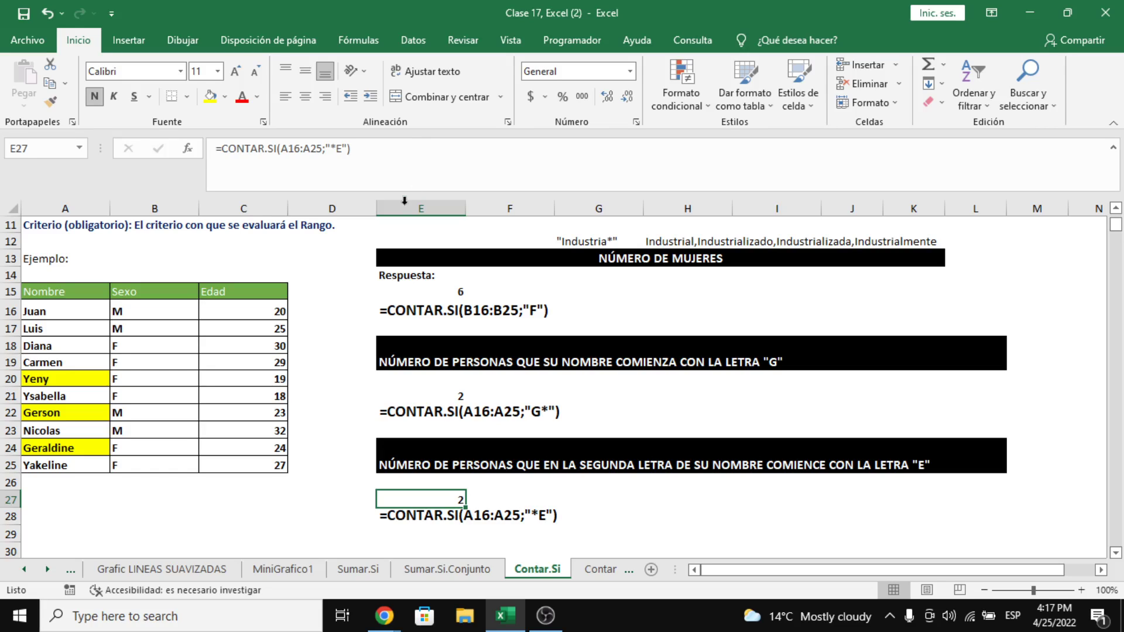
click(431, 381)
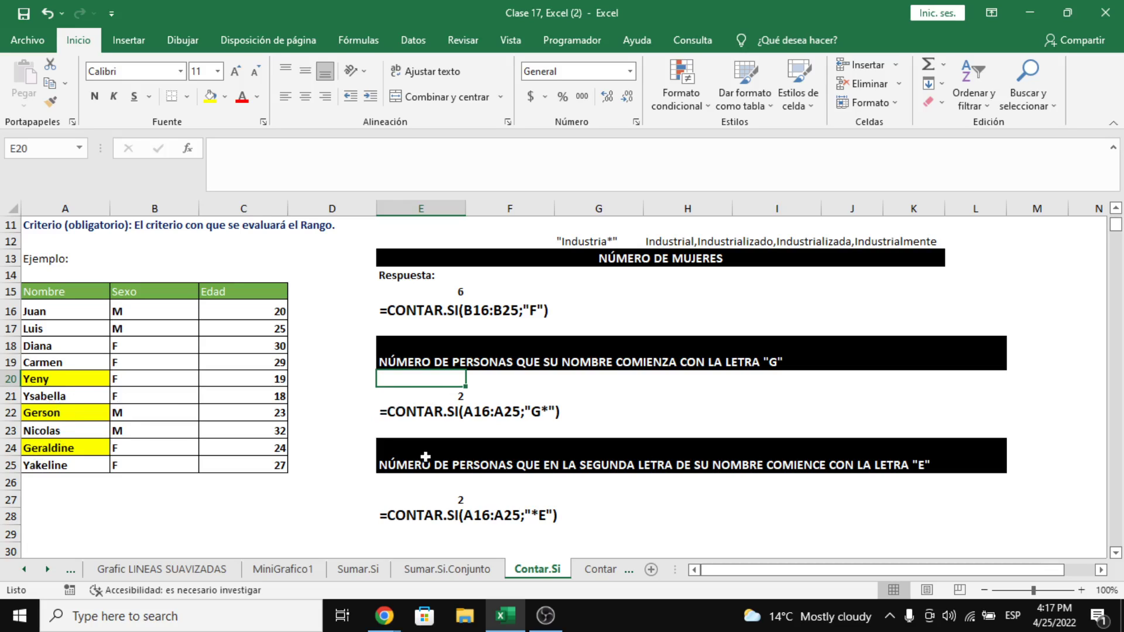
click(448, 500)
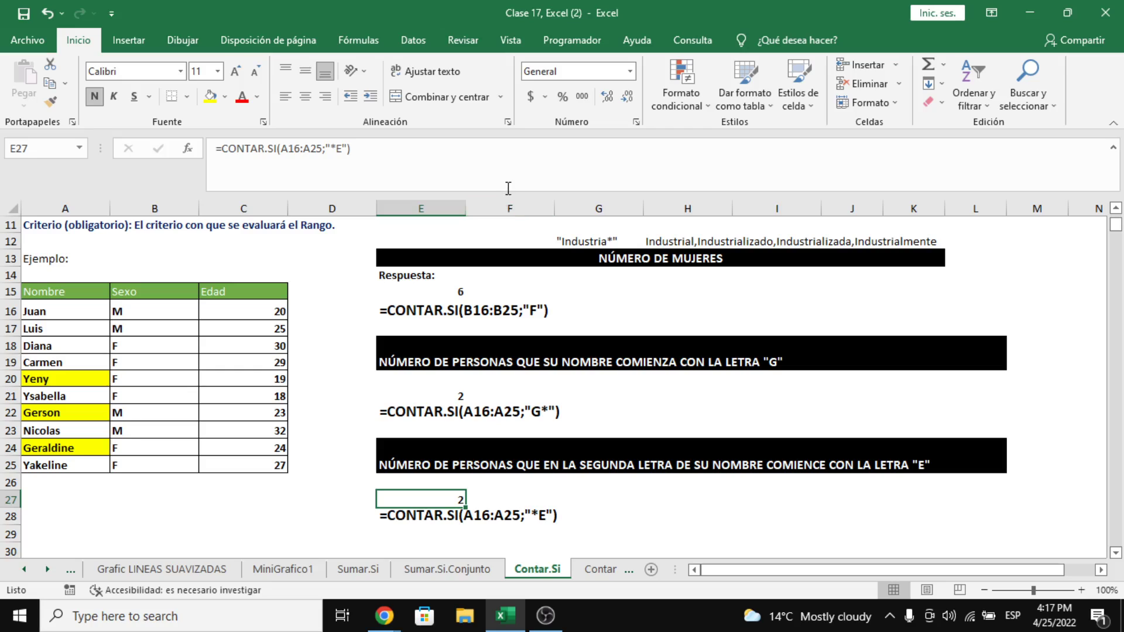
click(435, 511)
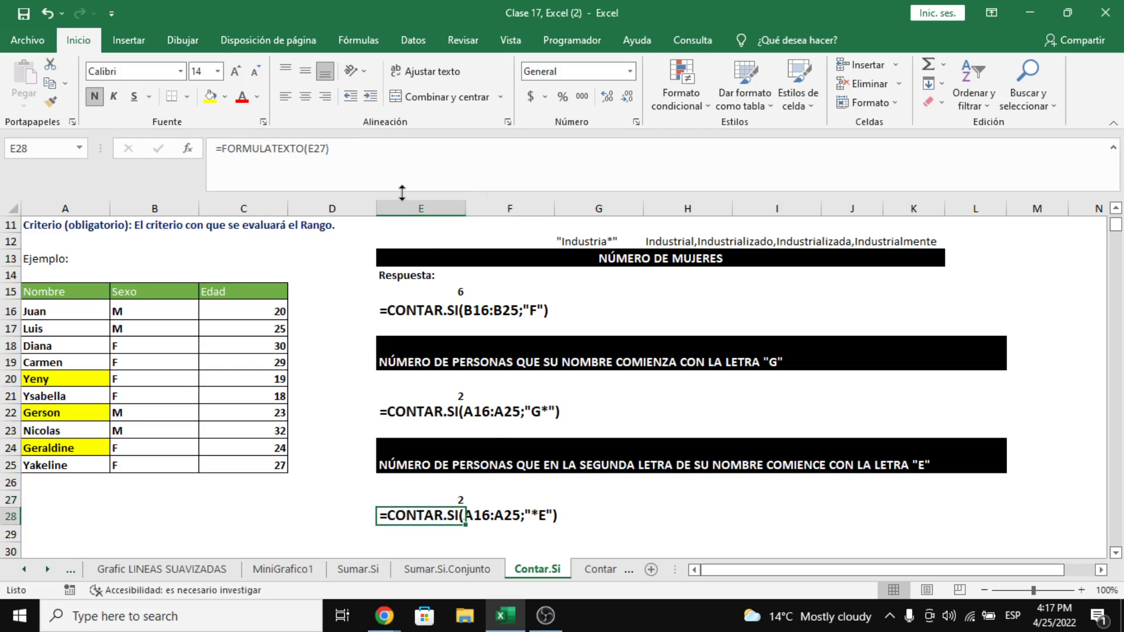
click(424, 500)
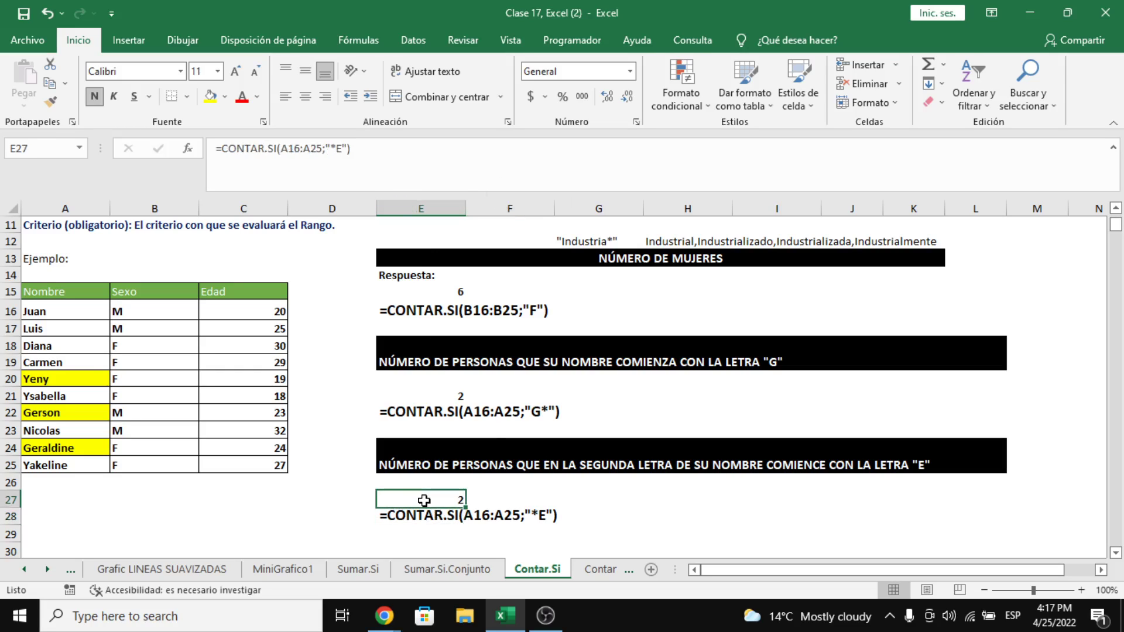
click(422, 383)
click(435, 397)
click(446, 414)
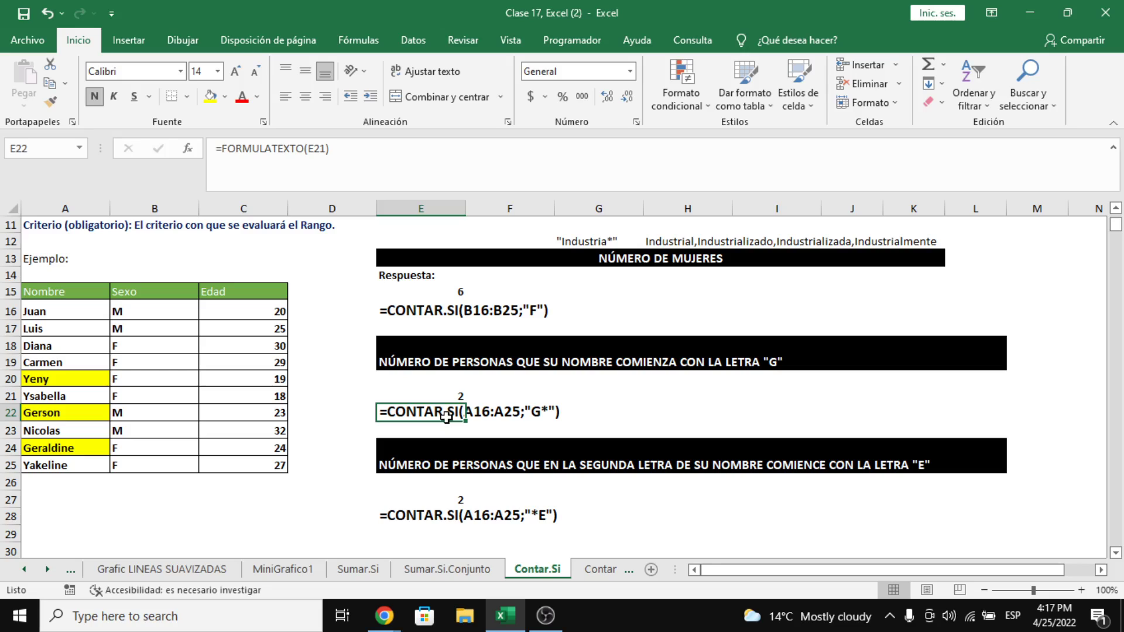
click(448, 502)
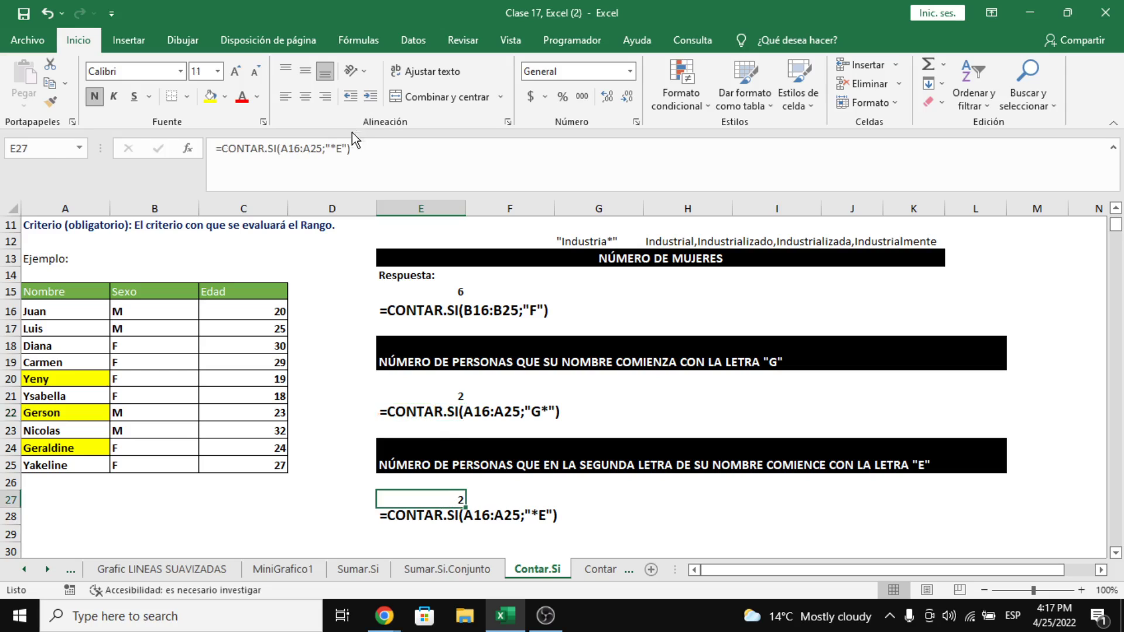
Extend the criterion of the E27 formula to "*E*" to count names containing an E anywhere.
click(343, 149)
text(*)
key(Return)
key(Up)
Select the names containing an E in A24:A25, A22, A20, A19 and A21 to verify the count.
drag(75, 447, 74, 464)
ctrl+click(71, 415)
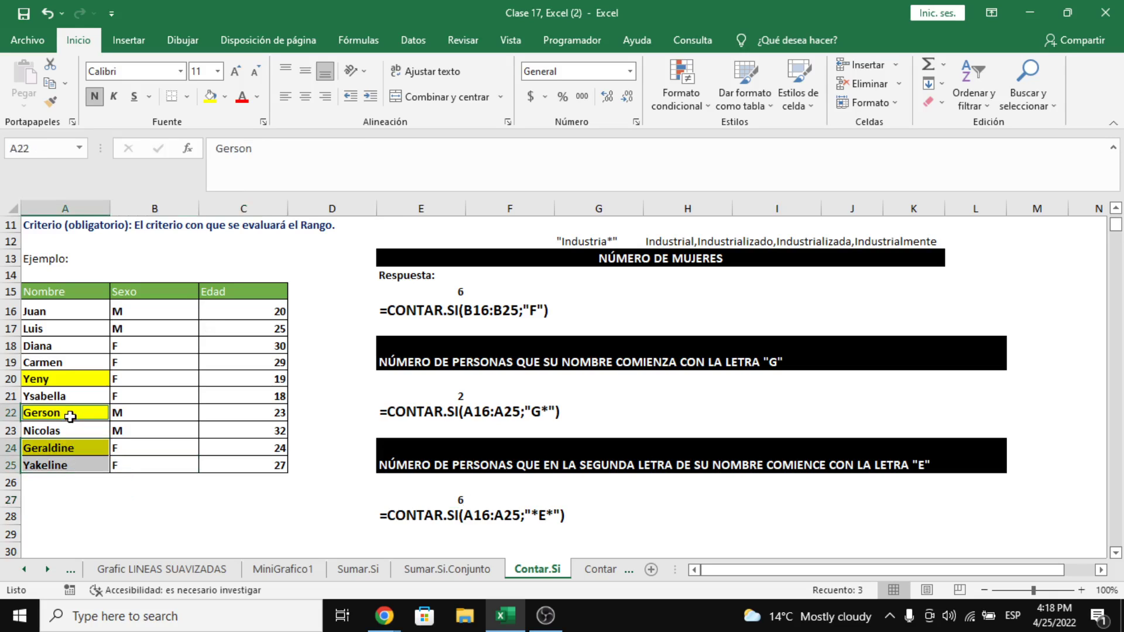
ctrl+click(65, 377)
ctrl+click(64, 358)
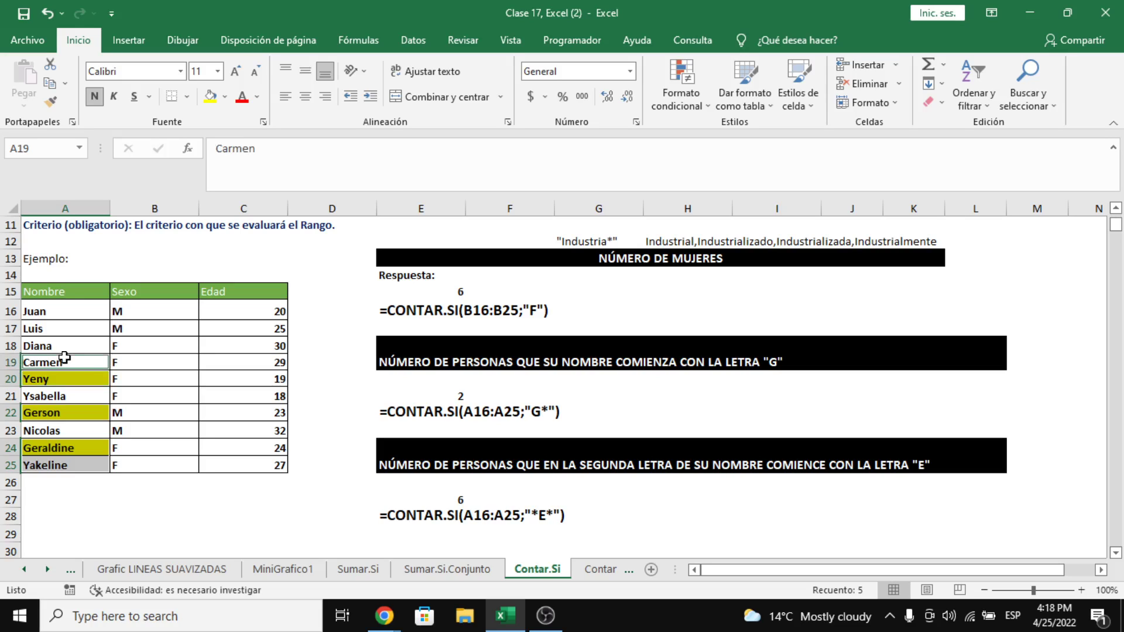
ctrl+click(70, 396)
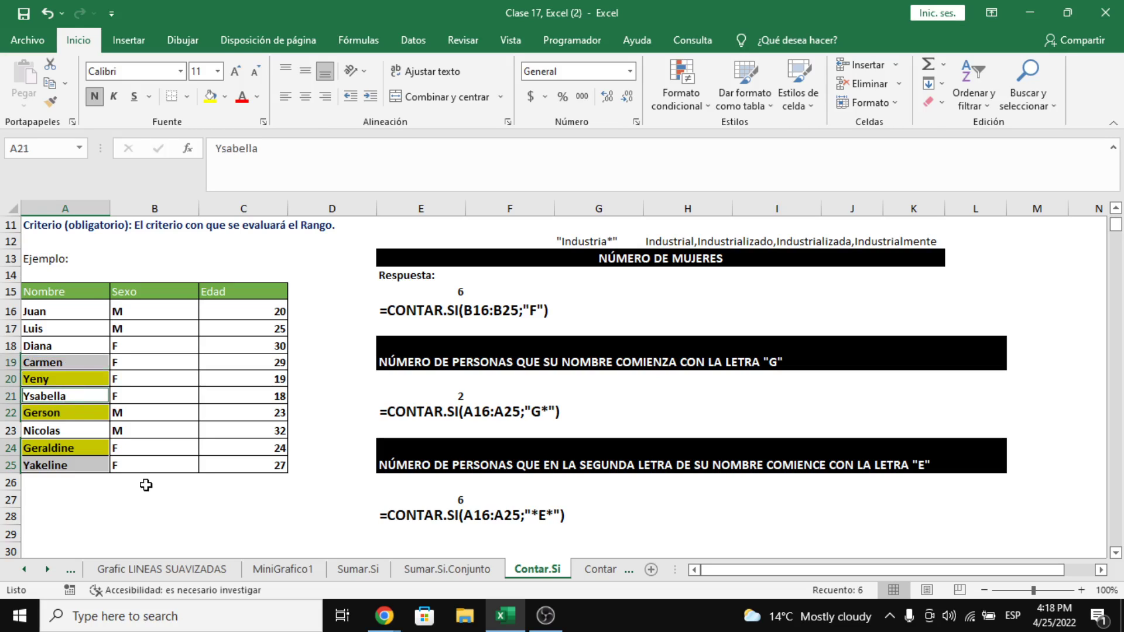
click(450, 530)
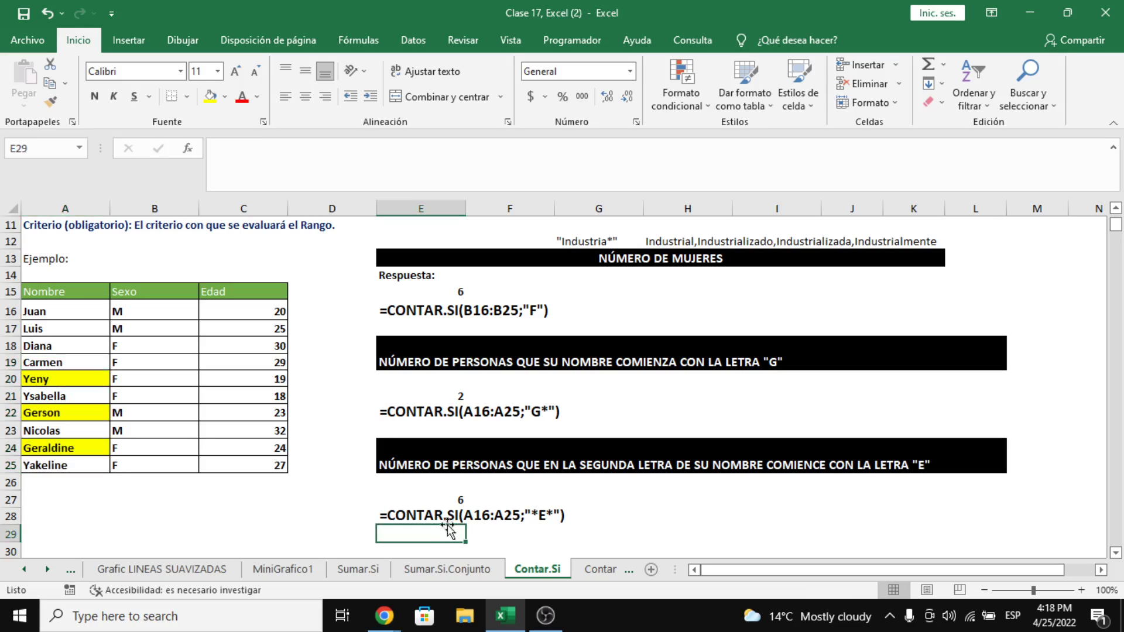
Change the criterion of the E27 formula to "?E?" by replacing both asterisks with question marks.
click(448, 517)
click(440, 499)
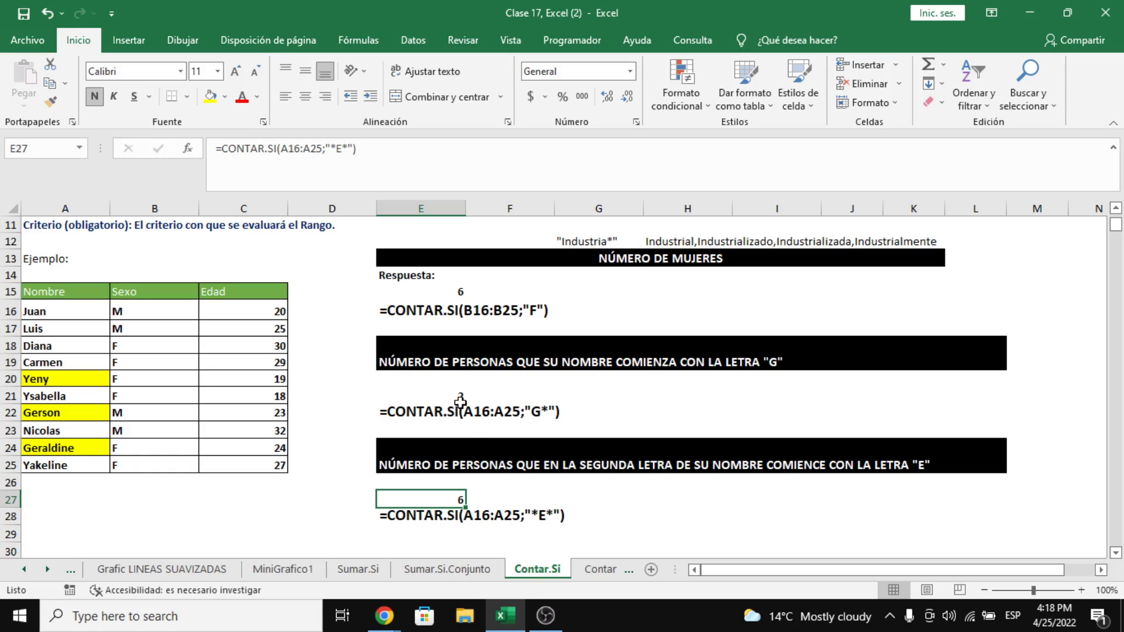
click(337, 148)
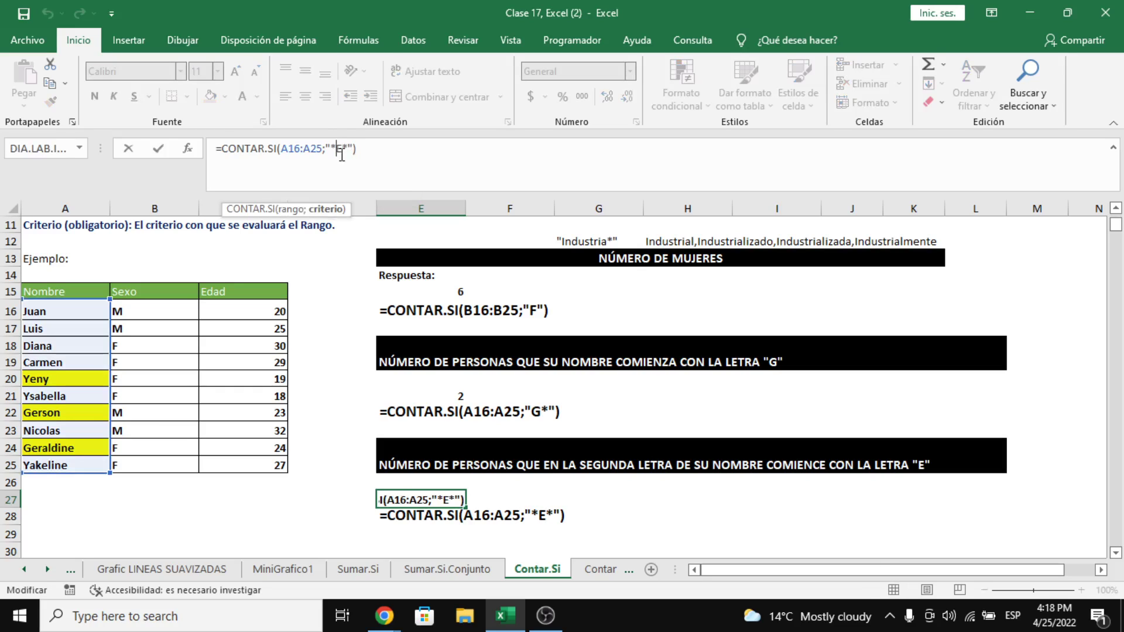
key(BackSpace)
text(?)
key(Right)
key(Right)
key(BackSpace)
text(?)
key(Right)
key(Return)
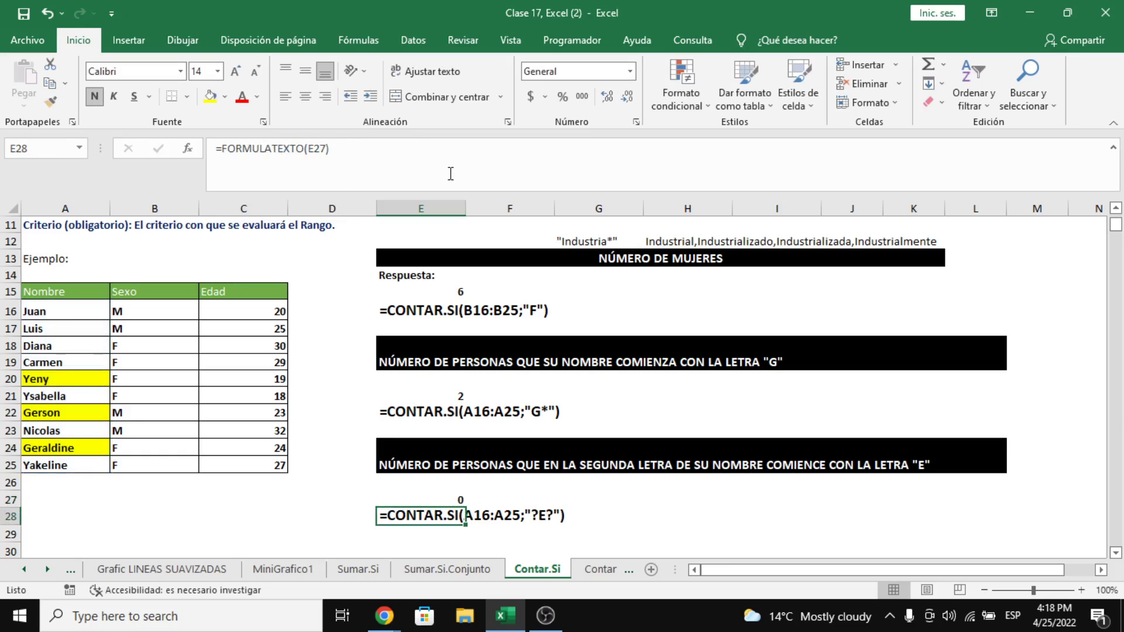
Open the function arguments of the E27 formula and follow the help link to the CONTAR.SI article in the browser.
key(Up)
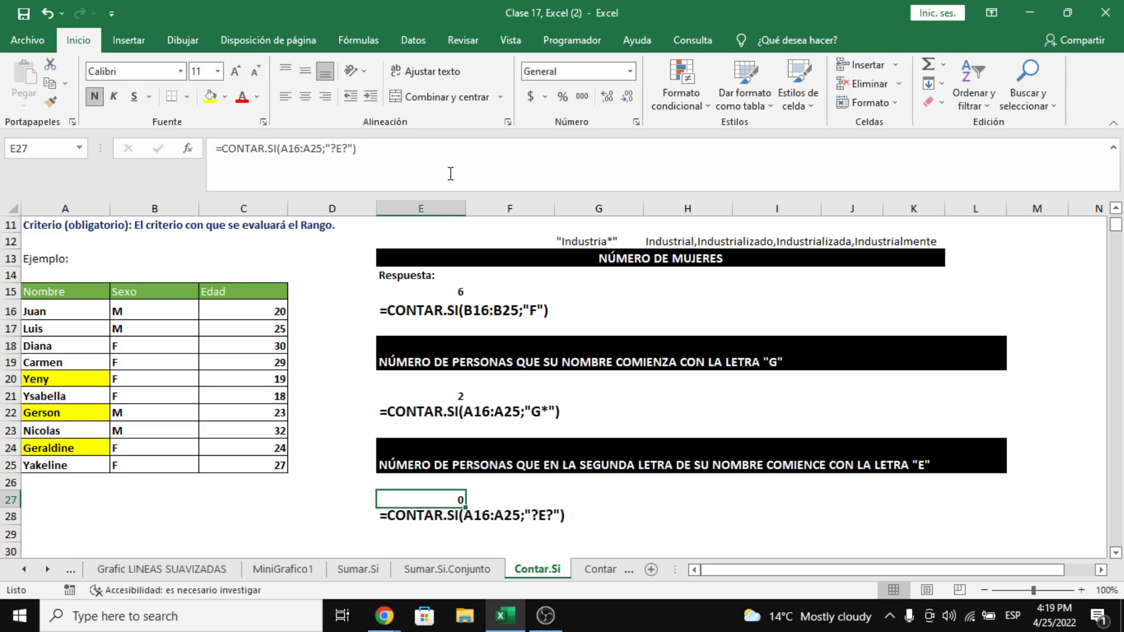
click(338, 149)
click(402, 158)
click(190, 148)
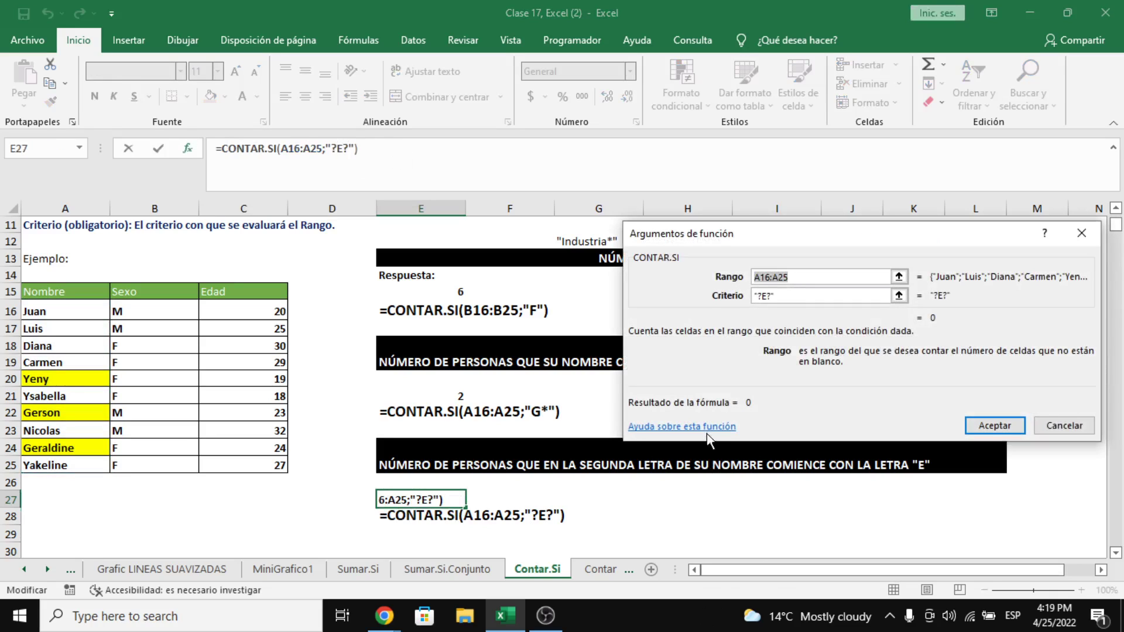
click(706, 431)
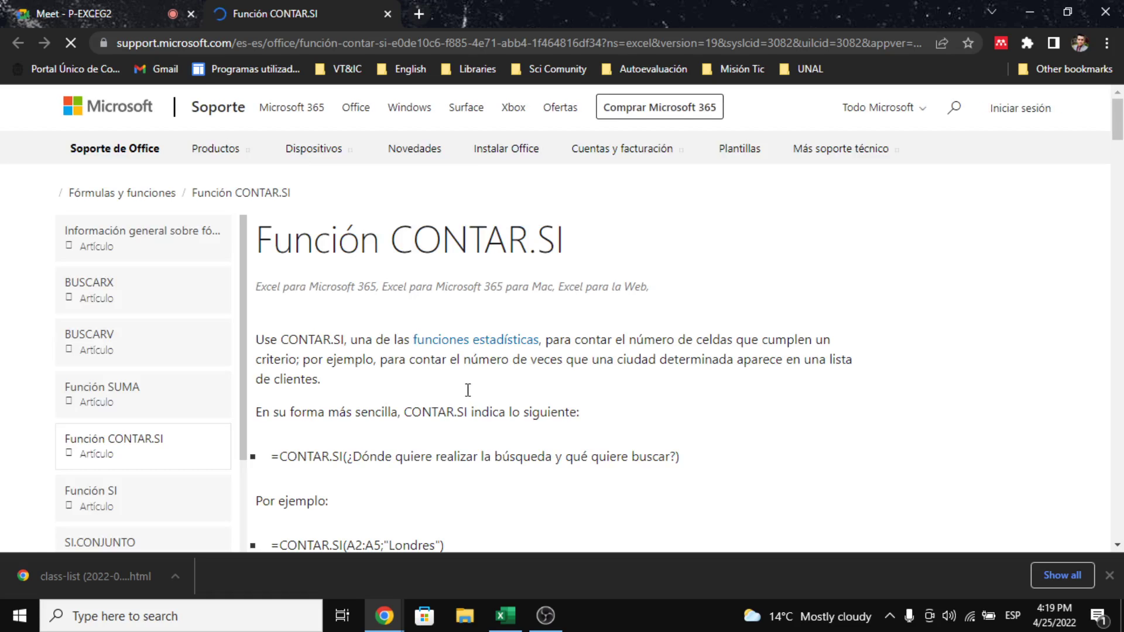
Read the wildcard section on the question mark and asterisk in the CONTAR.SI article, and skim the tips below it.
drag(1119, 126, 1119, 393)
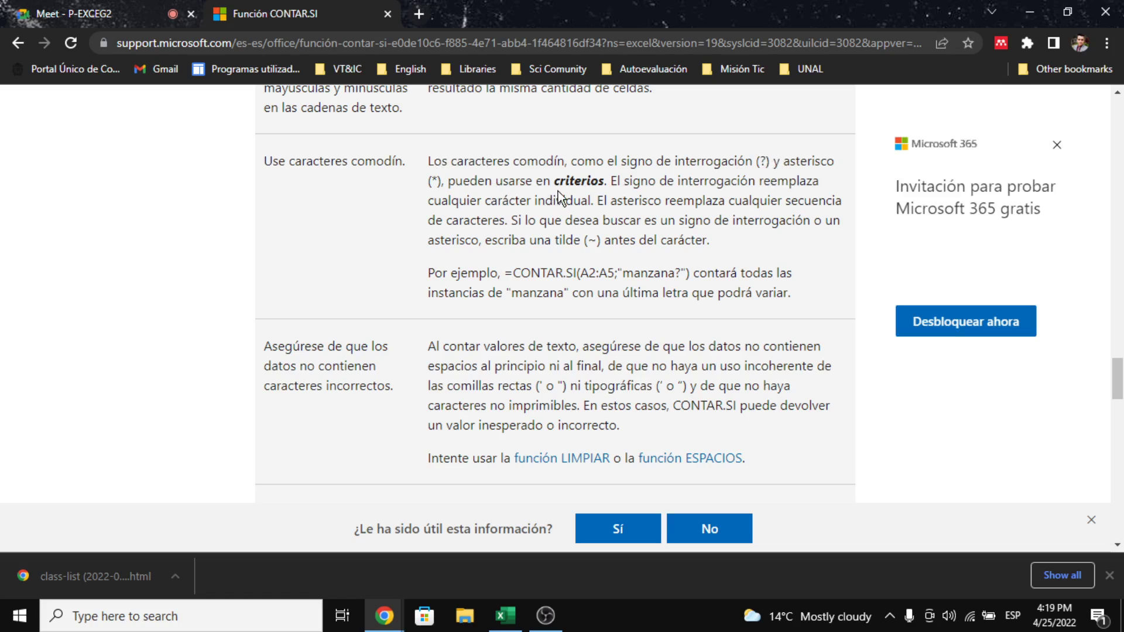
drag(616, 181, 609, 209)
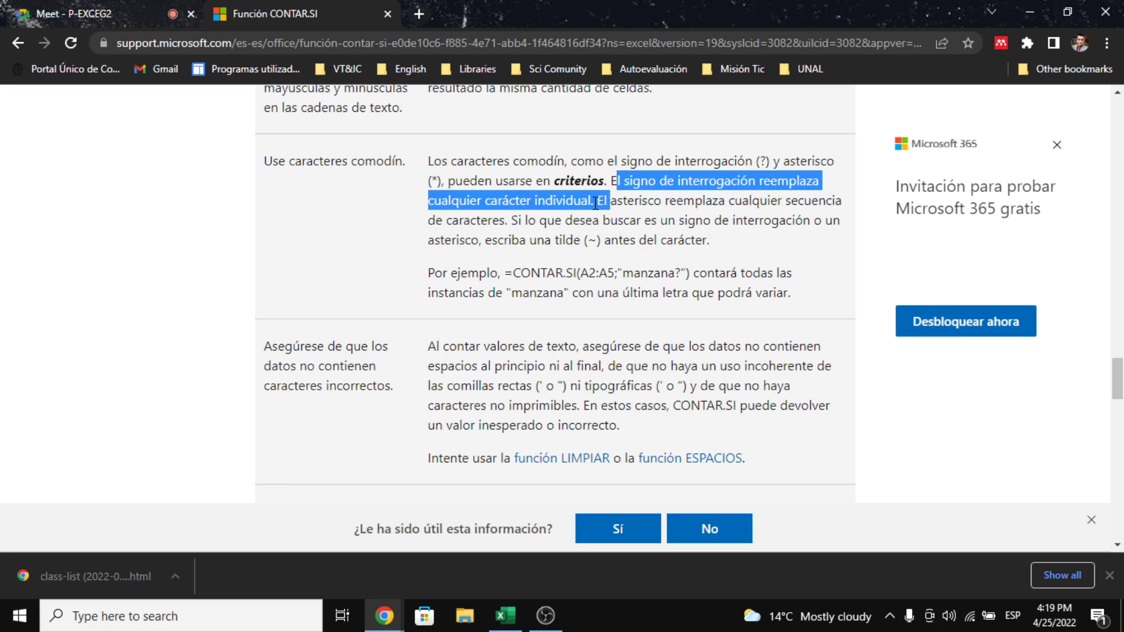
click(595, 203)
drag(600, 198, 598, 240)
click(598, 240)
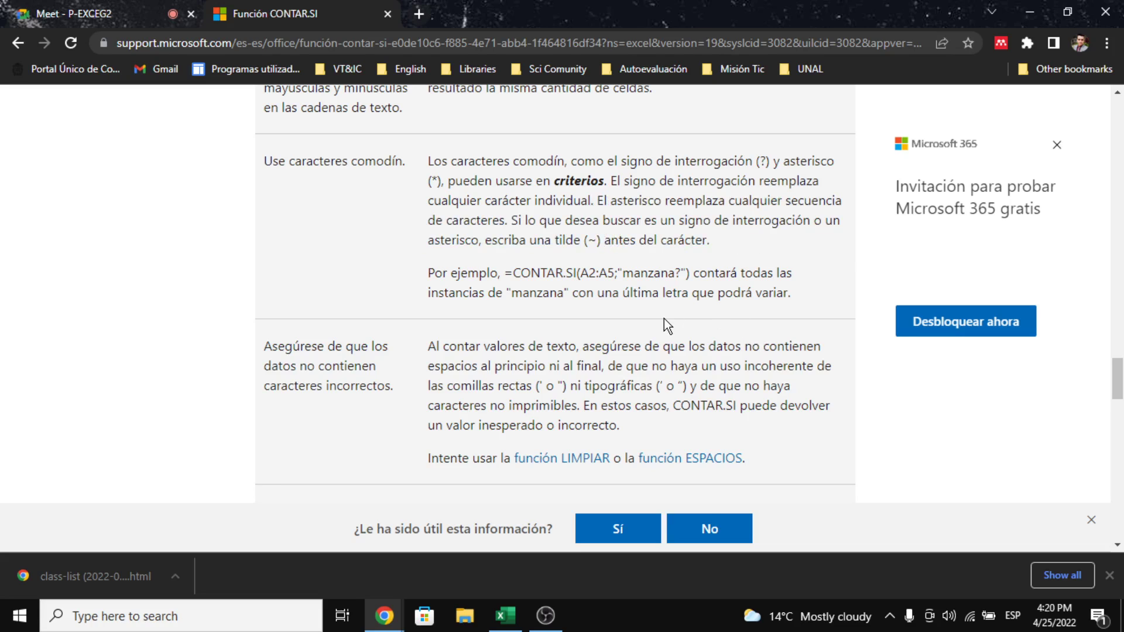
scroll(667, 324, down, 1)
scroll(639, 347, down, 2)
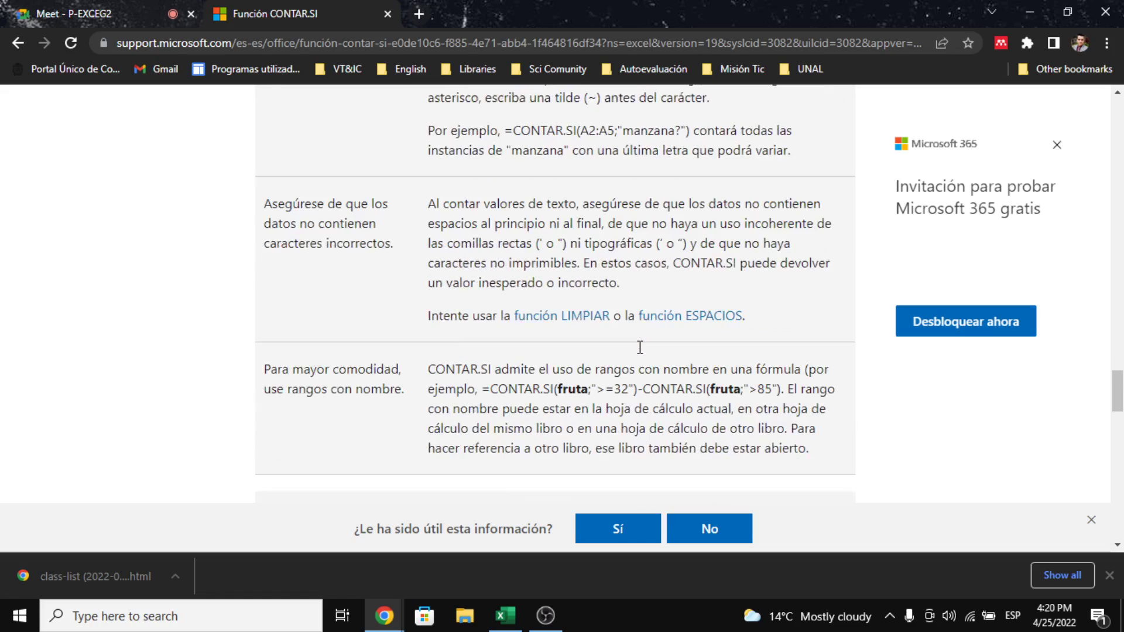
scroll(639, 347, down, 4)
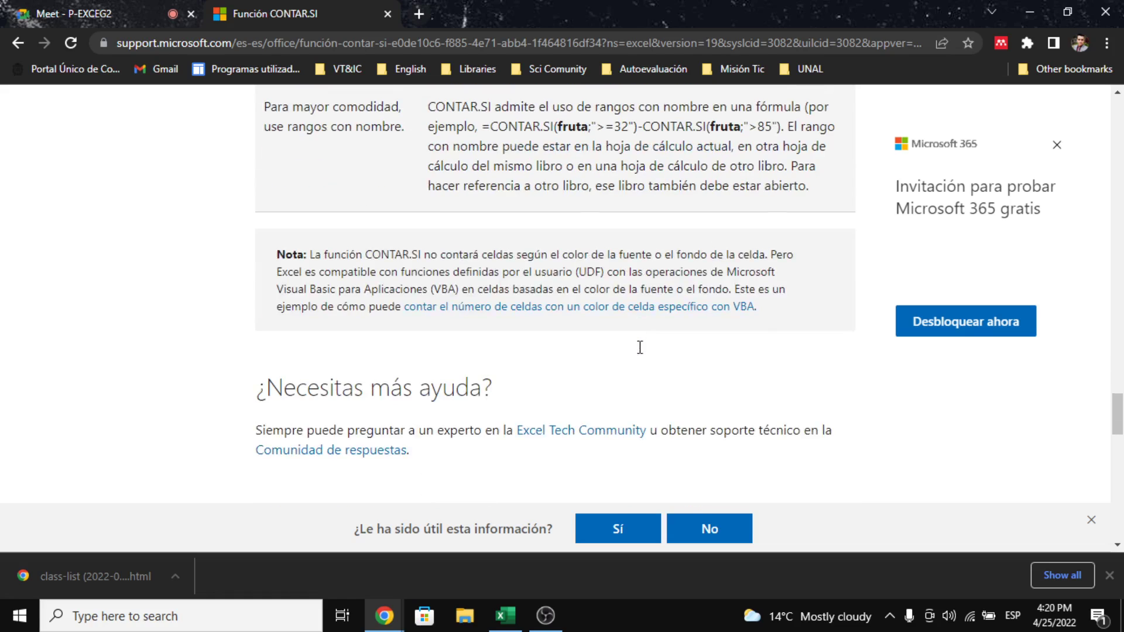
scroll(639, 347, up, 5)
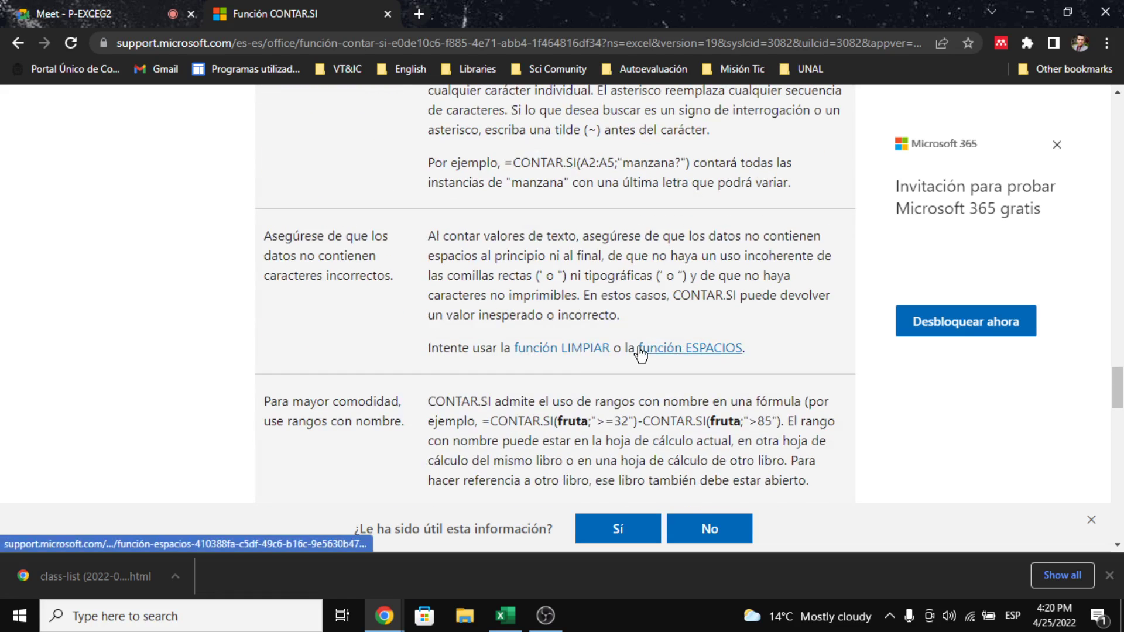
Review the recommended practices and common problems in the CONTAR.SI article, comparing them with the criterion of the E27 formula.
scroll(639, 350, up, 6)
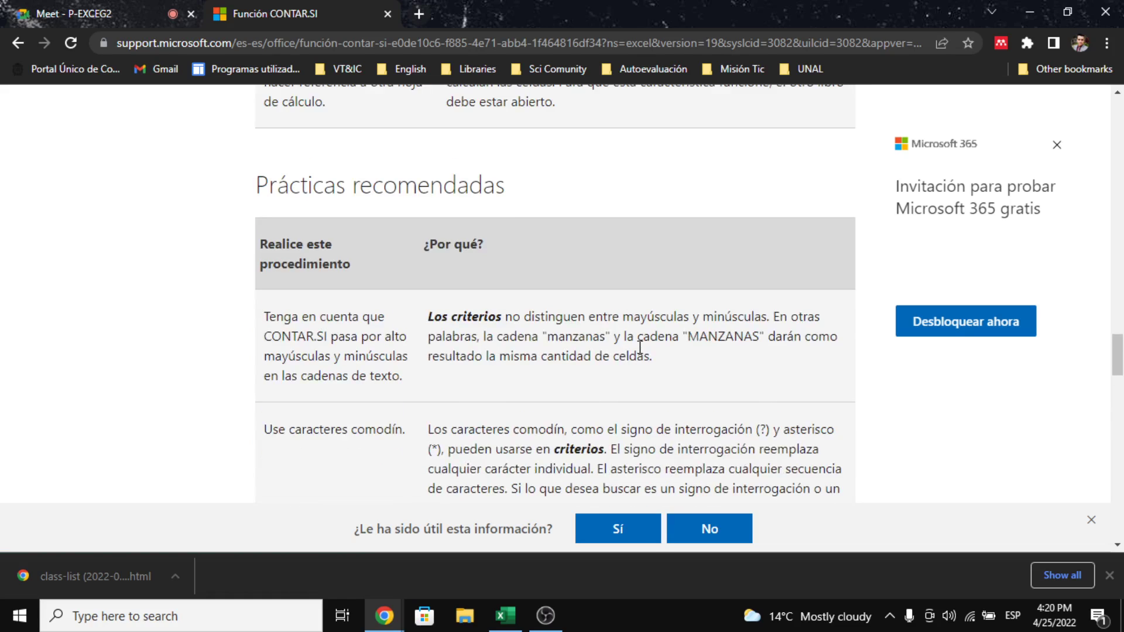
scroll(640, 347, up, 3)
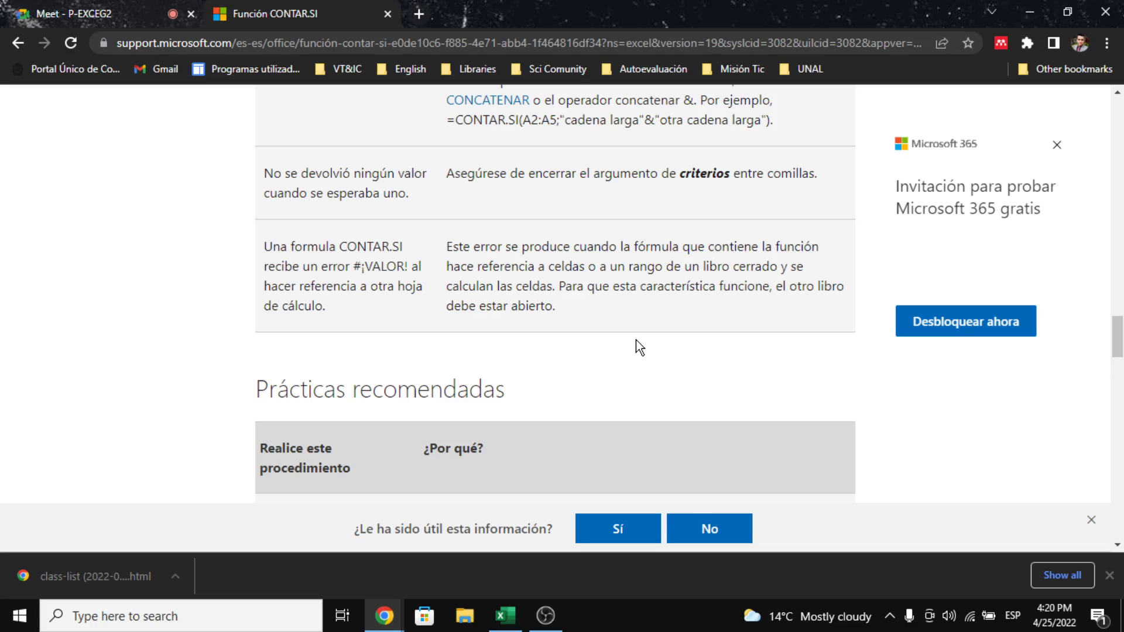
scroll(640, 347, down, 4)
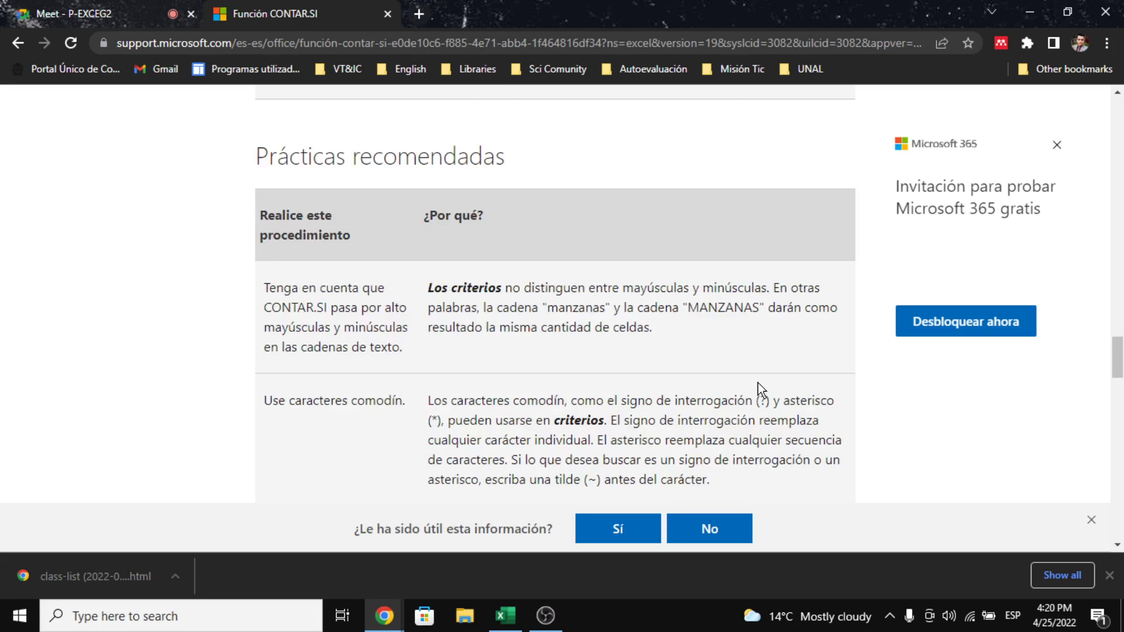
key(alt+Tab)
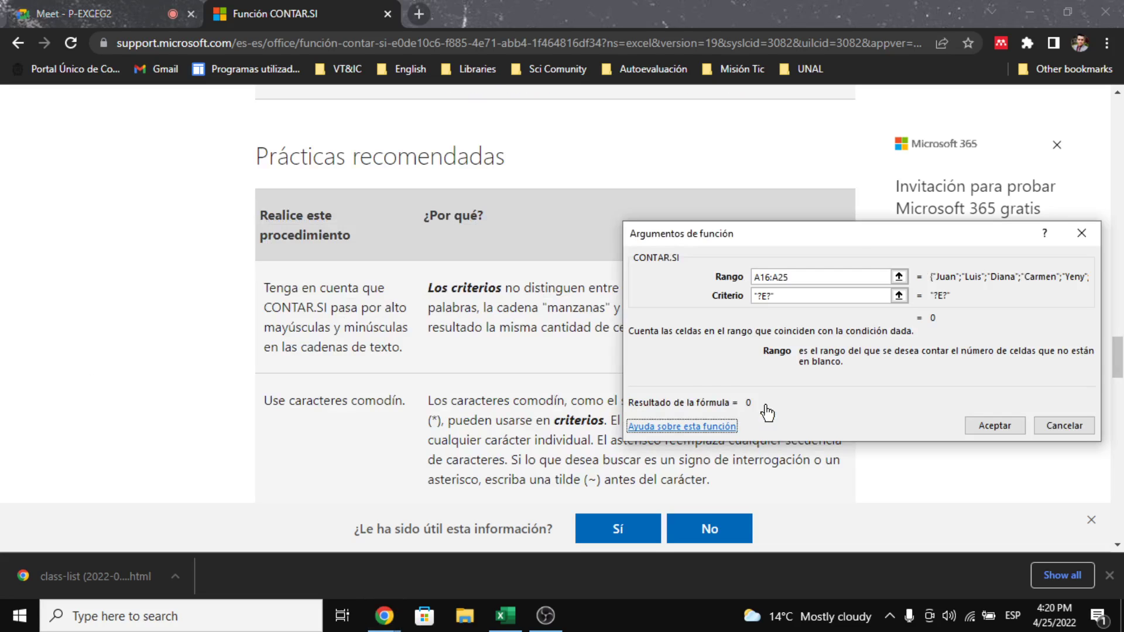
click(775, 290)
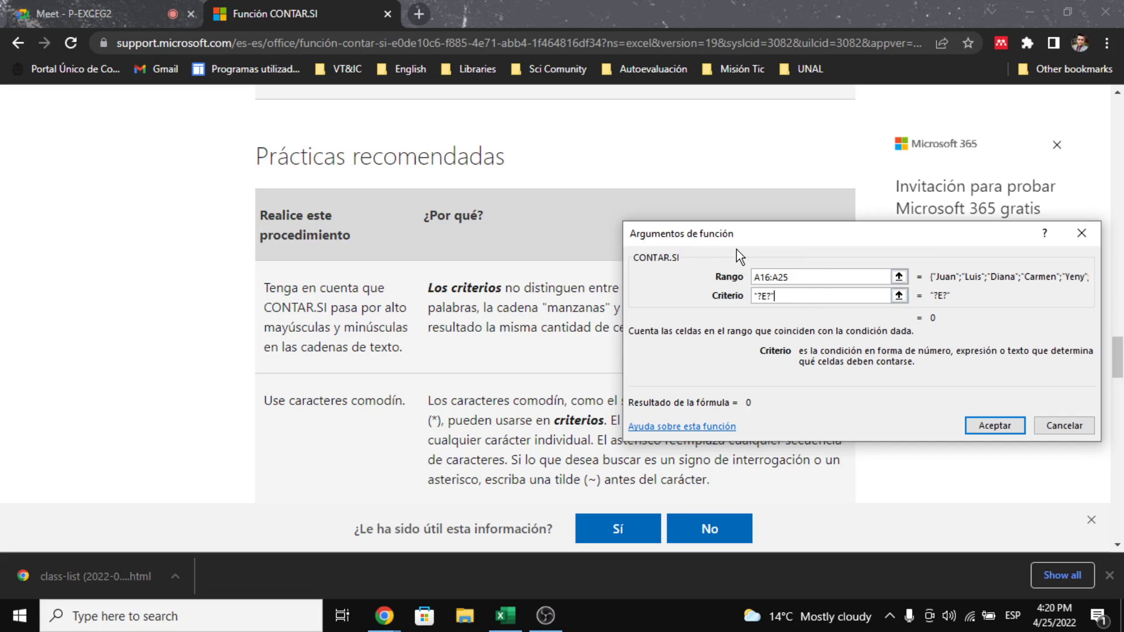
click(118, 268)
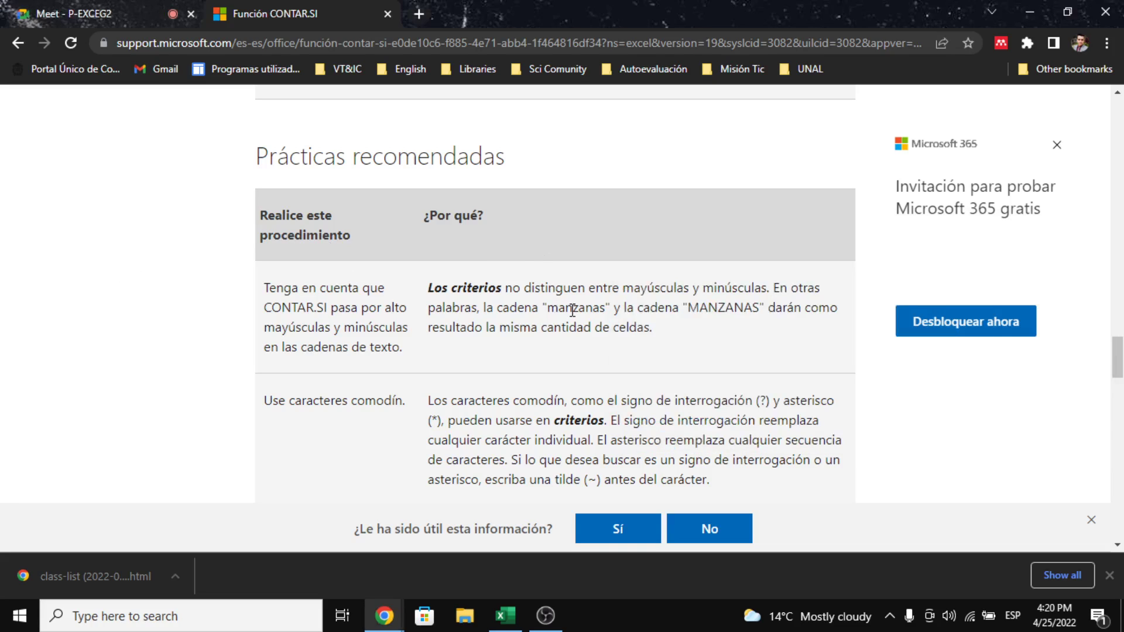
scroll(647, 379, up, 3)
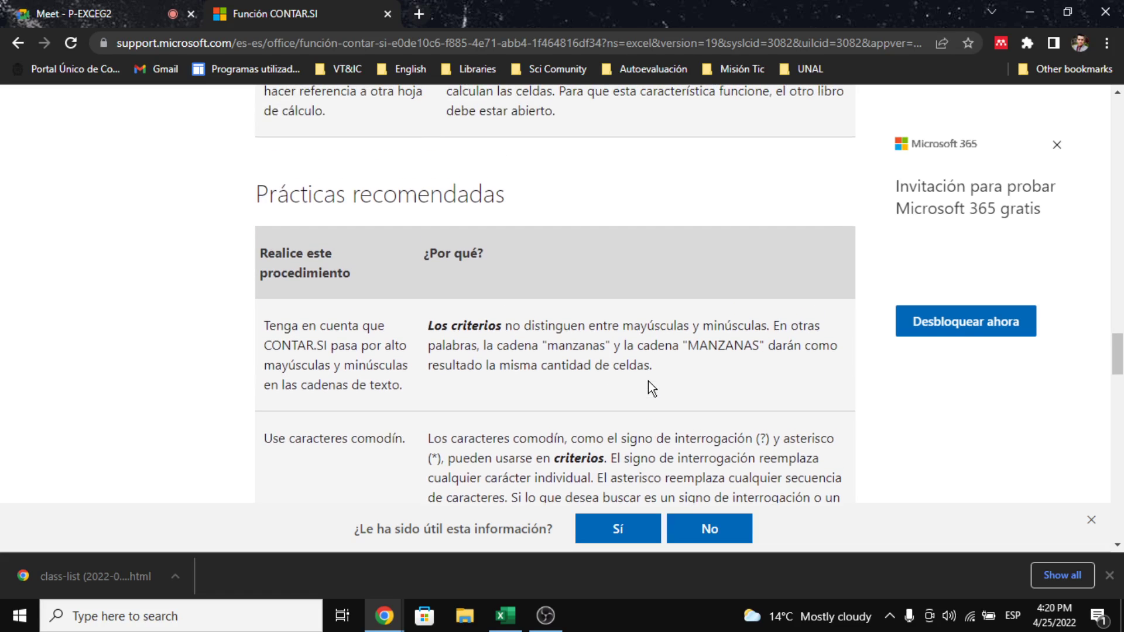
scroll(648, 380, up, 6)
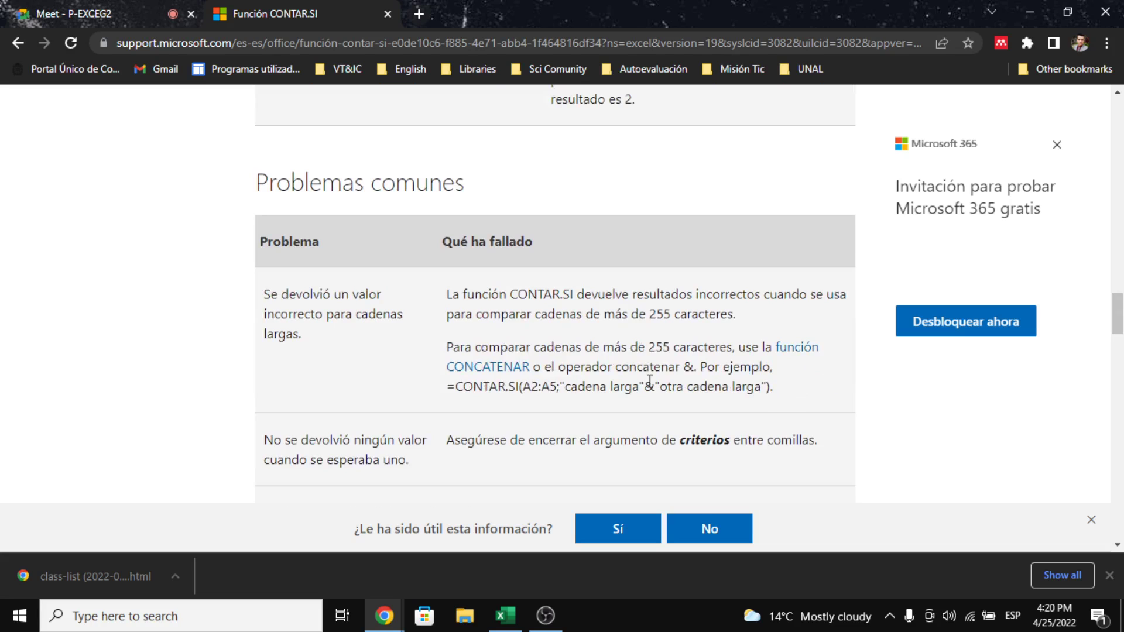
scroll(649, 381, up, 4)
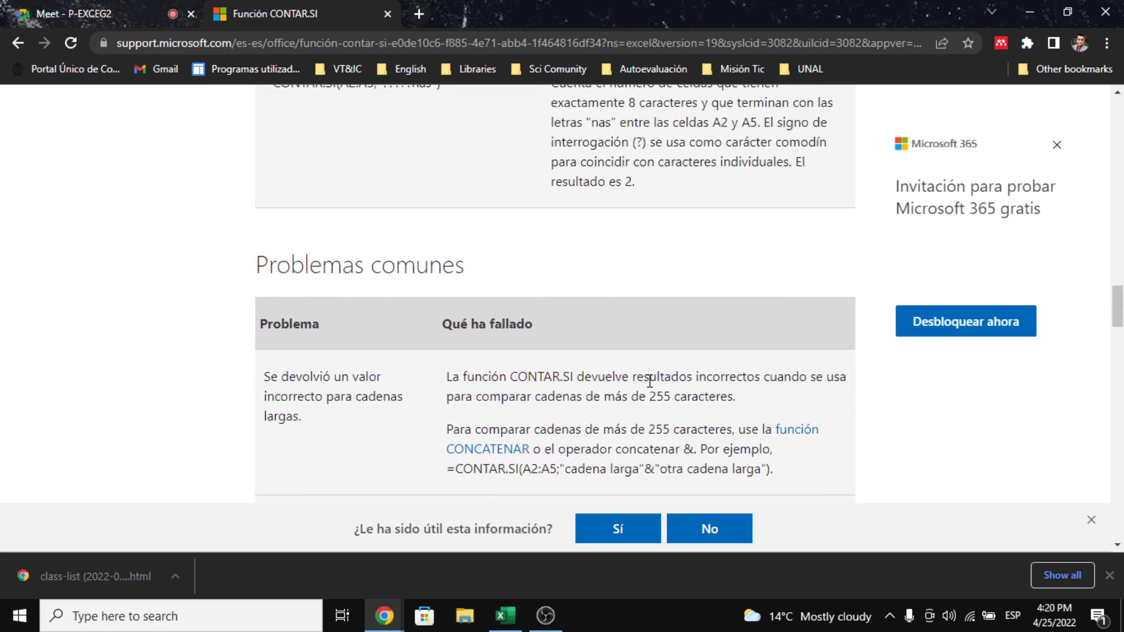
Search the CONTAR.SI article for "?" and go through the matches to the explanation of the "?????nas" example.
key(ctrl+f)
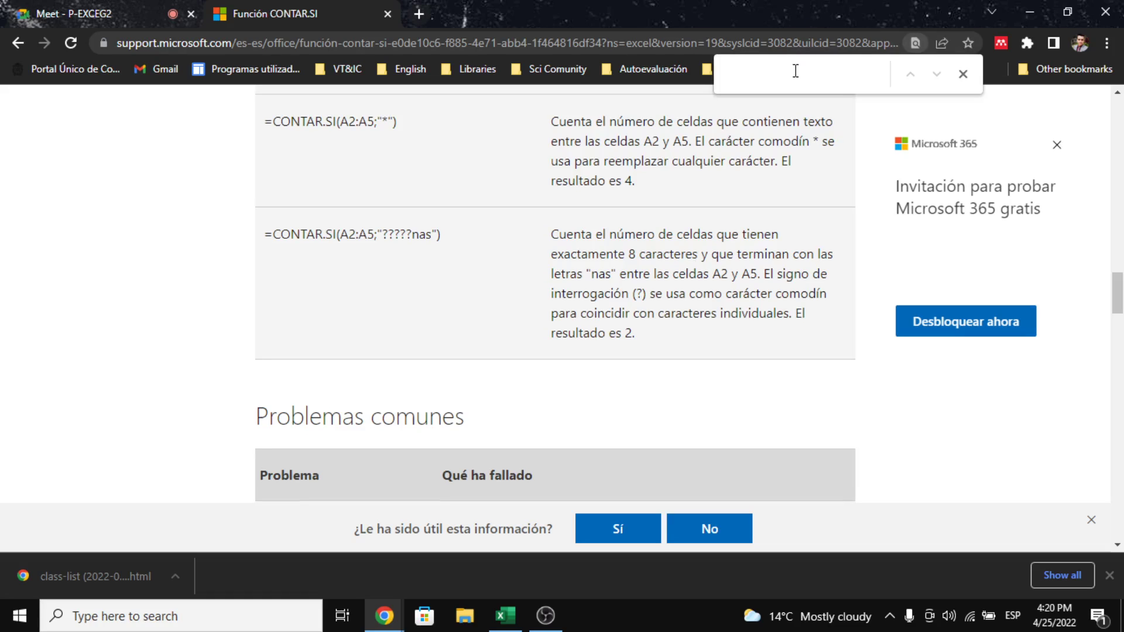
text(?)
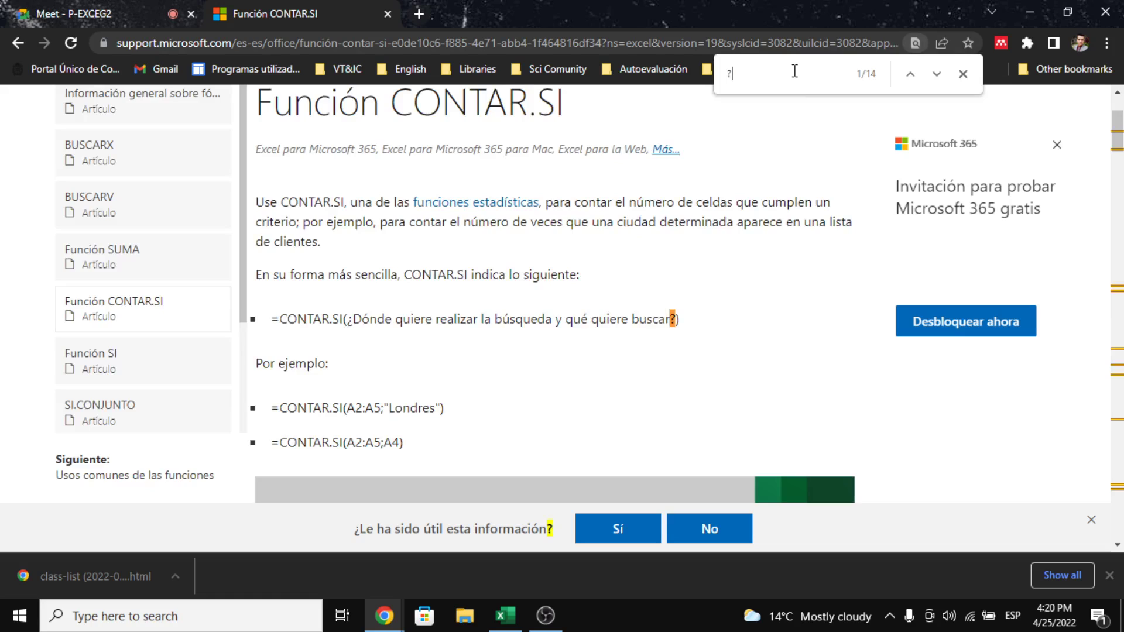
key(Return)
key(Return)
key(Return)
key(Return)
key(Return)
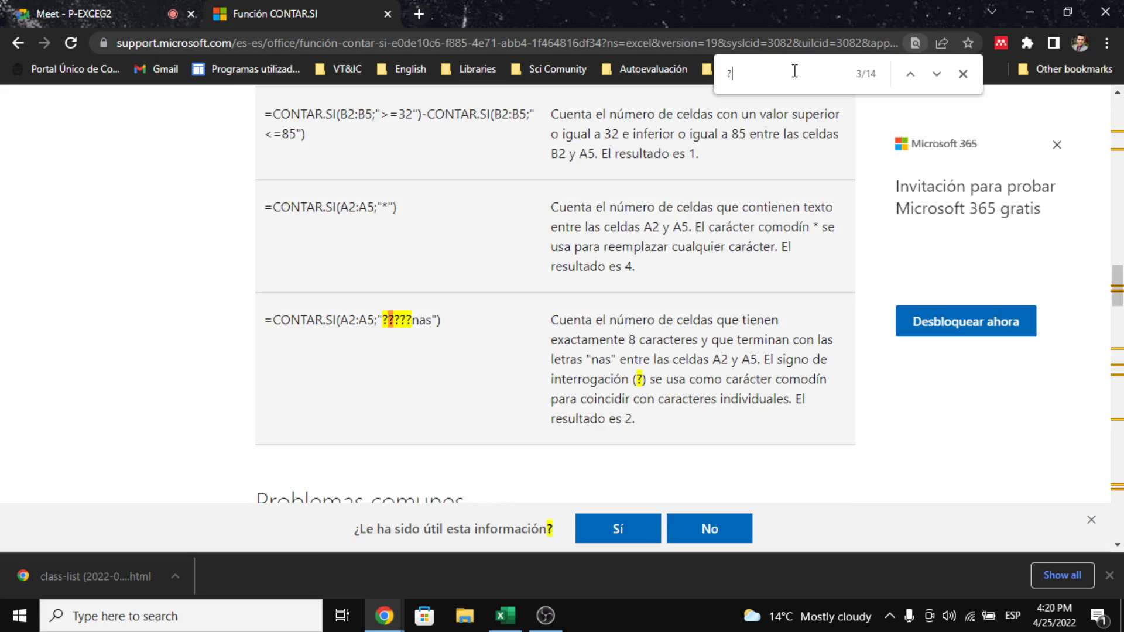
key(Return)
Switch back to the Excel workbook and set the criterion of the E27 CONTAR.SI formula to "?A?".
key(alt+Tab)
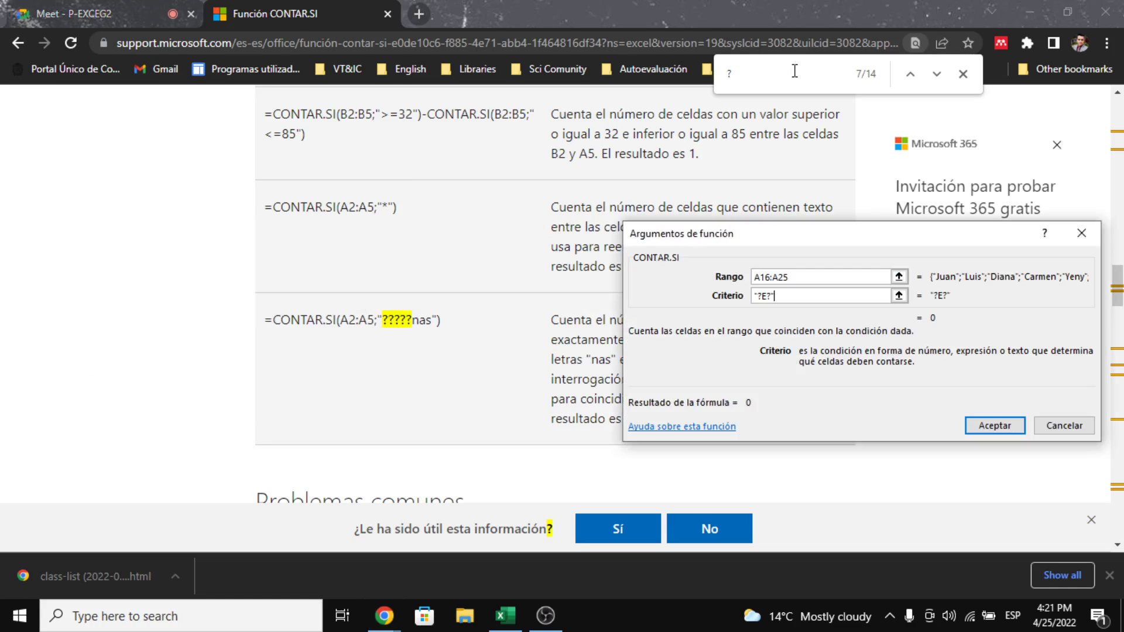
key(alt+Tab)
key(Tab)
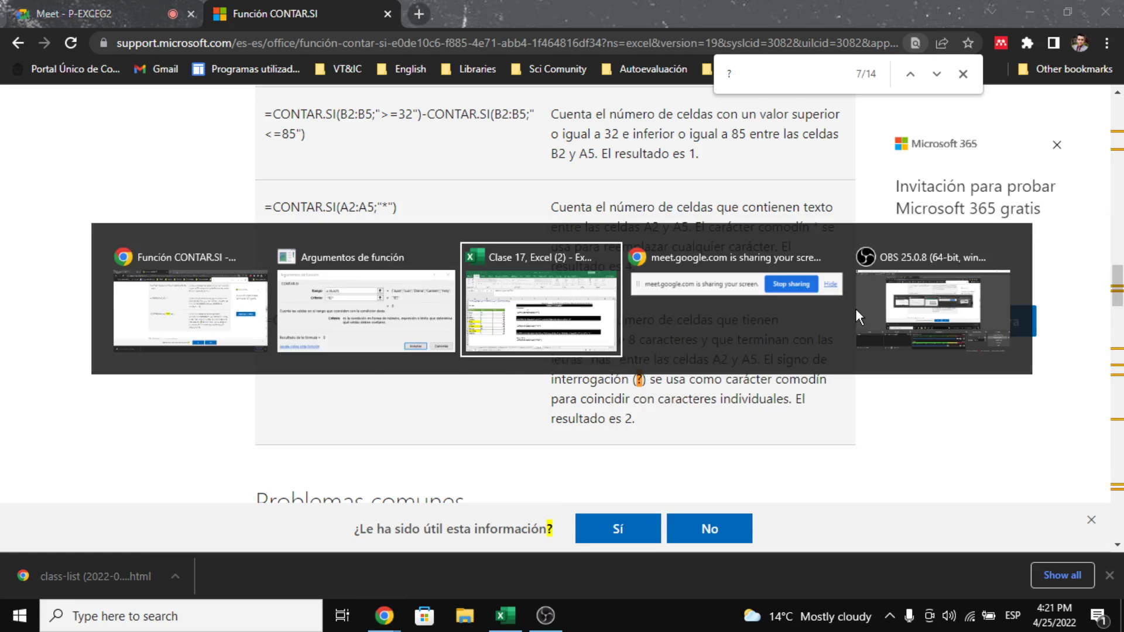
key(BackSpace)
text(a)
key(BackSpace)
text(A)
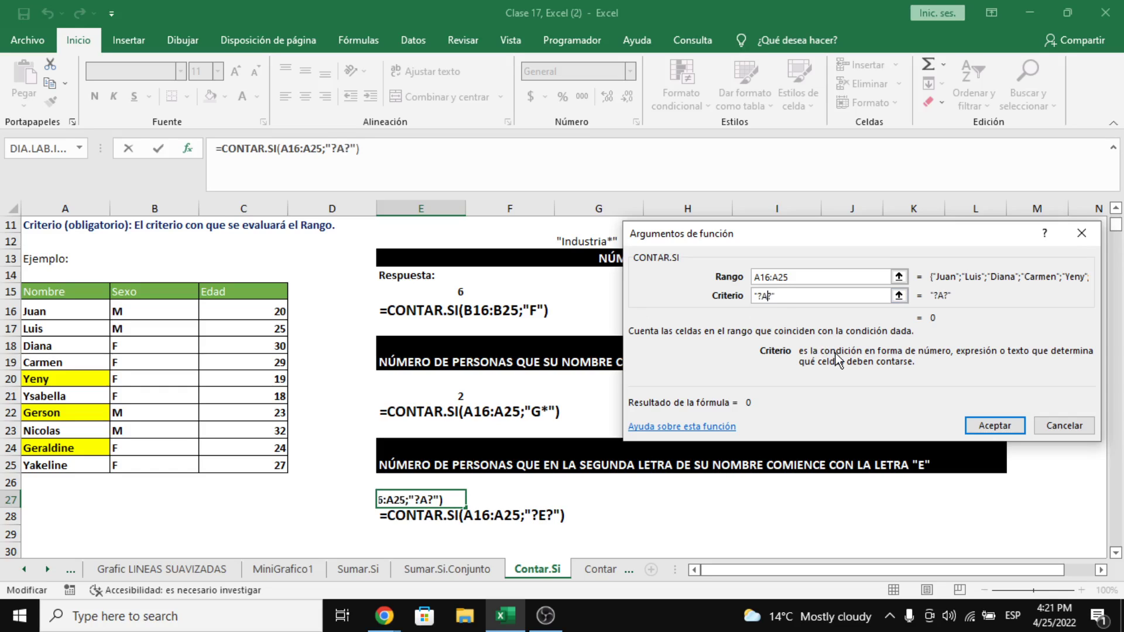
click(984, 422)
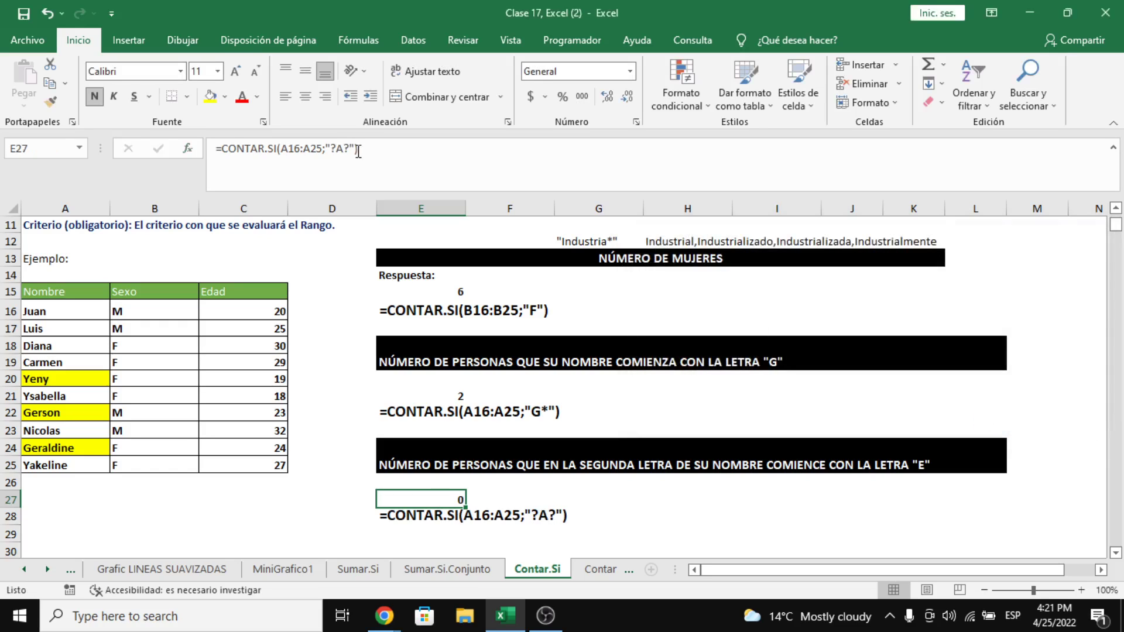
Change the criterion of the E27 formula to "*A*" by replacing both question marks with asterisks.
click(334, 148)
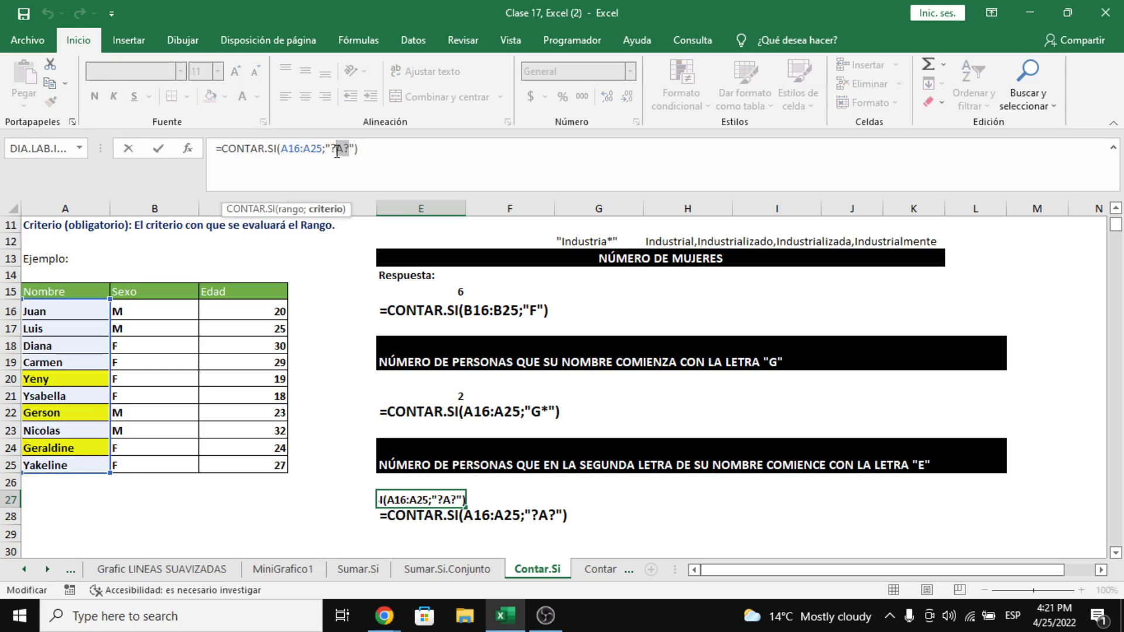
drag(330, 150, 350, 150)
click(337, 149)
key(BackSpace)
text(*)
key(BackSpace)
text(*)
key(Return)
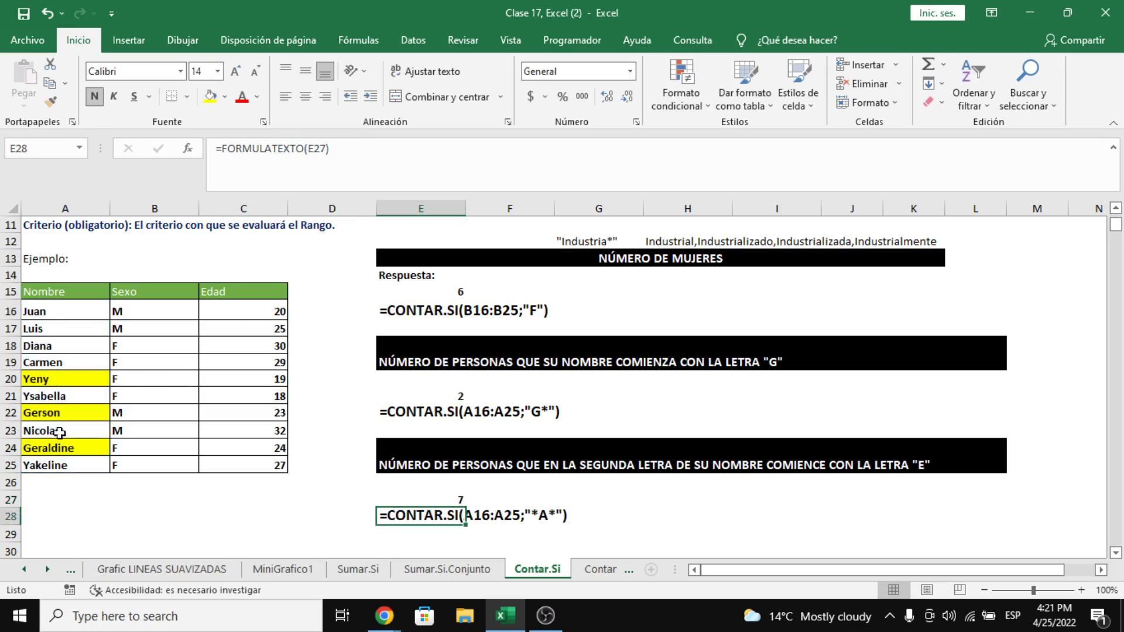
Select the names containing an A in A16, A18, A19, A21 and A23:A25 to verify the count, and clear the selection.
click(29, 310)
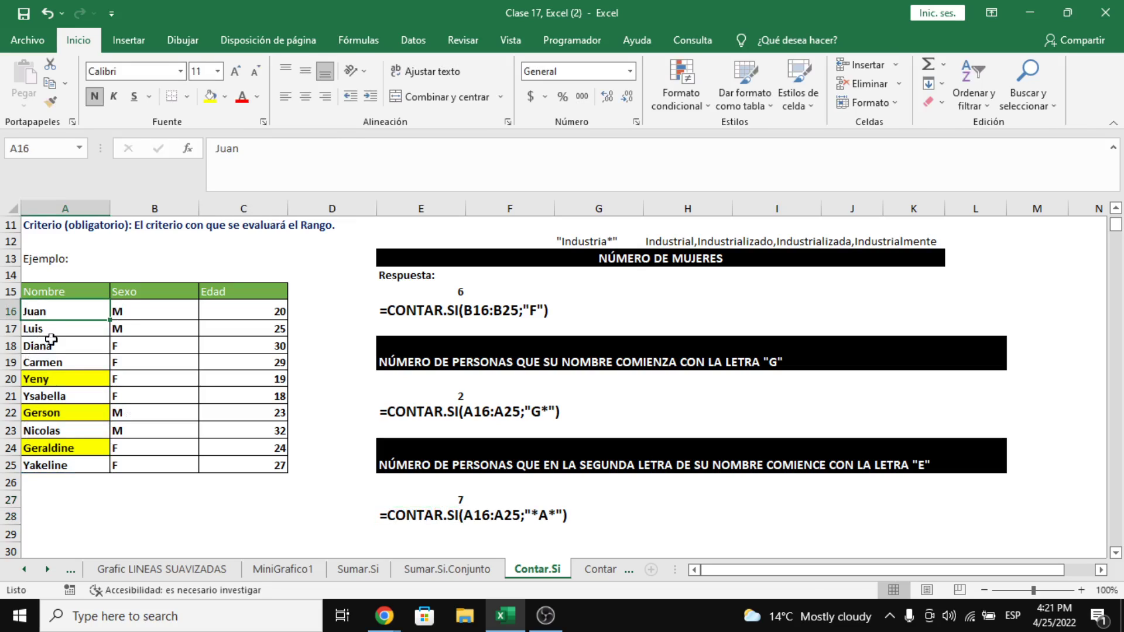
ctrl+click(51, 342)
ctrl+click(61, 362)
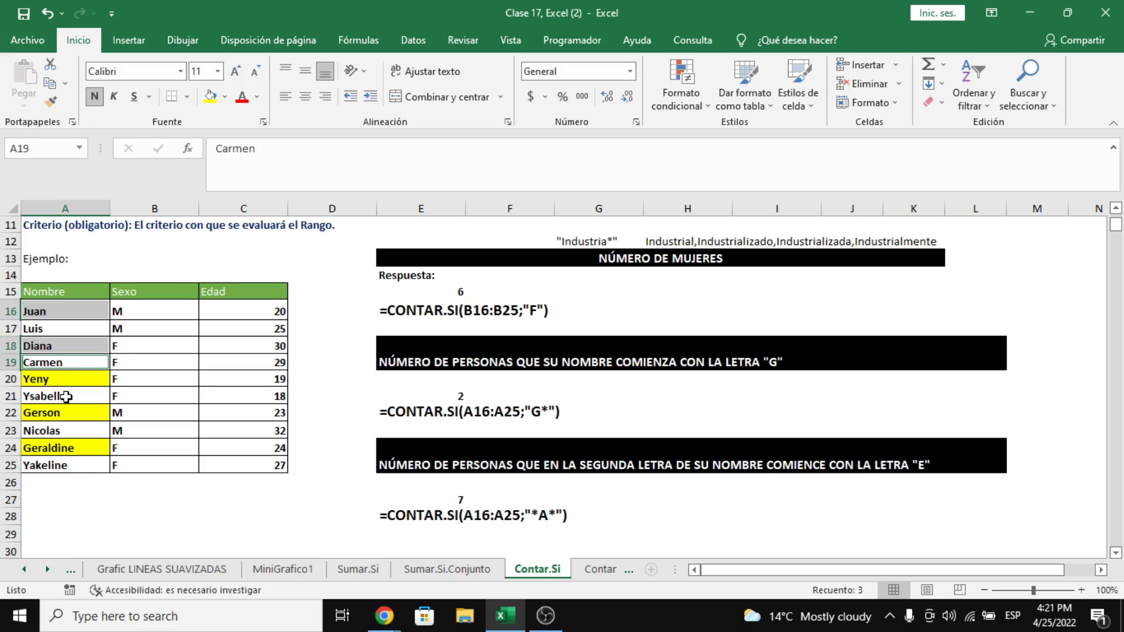
ctrl+click(65, 397)
ctrl+click(86, 431)
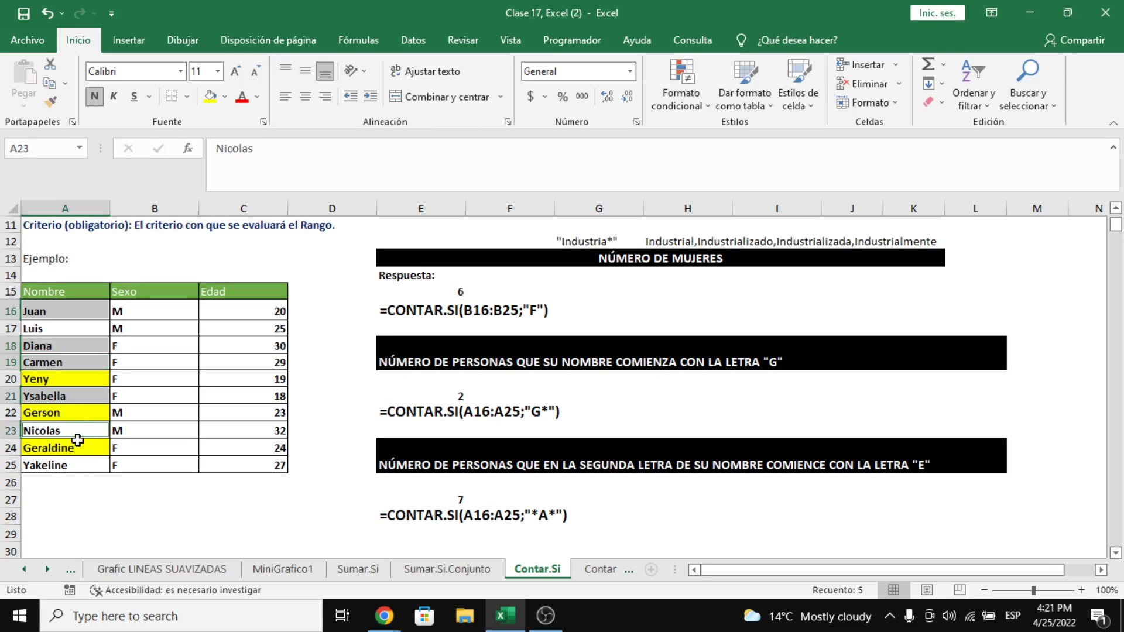
ctrl+click(77, 443)
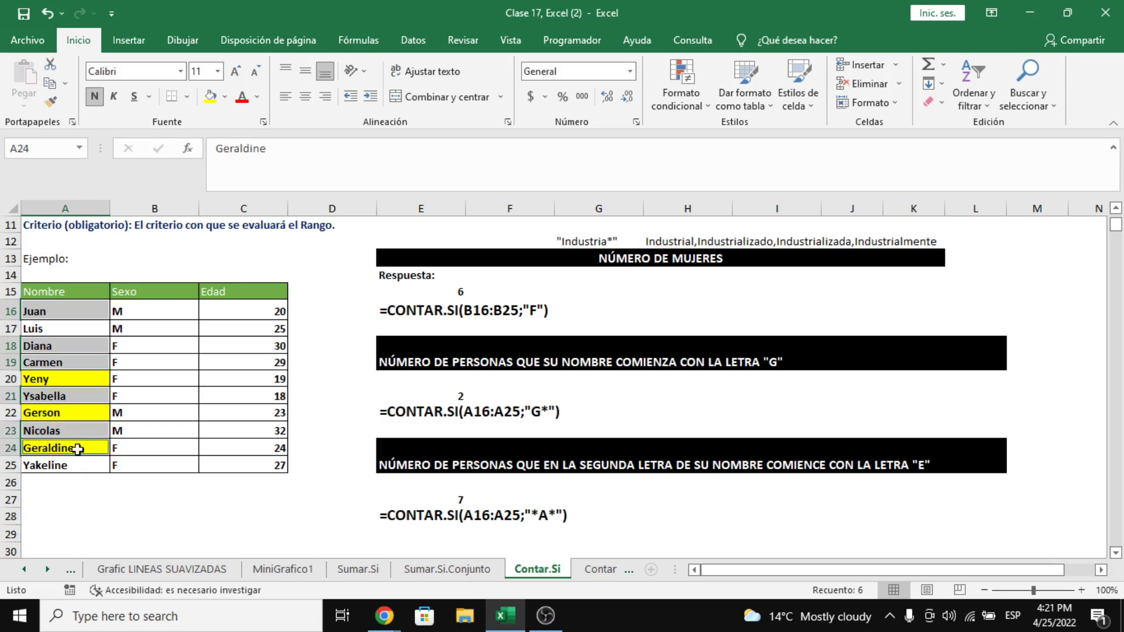
ctrl+click(66, 463)
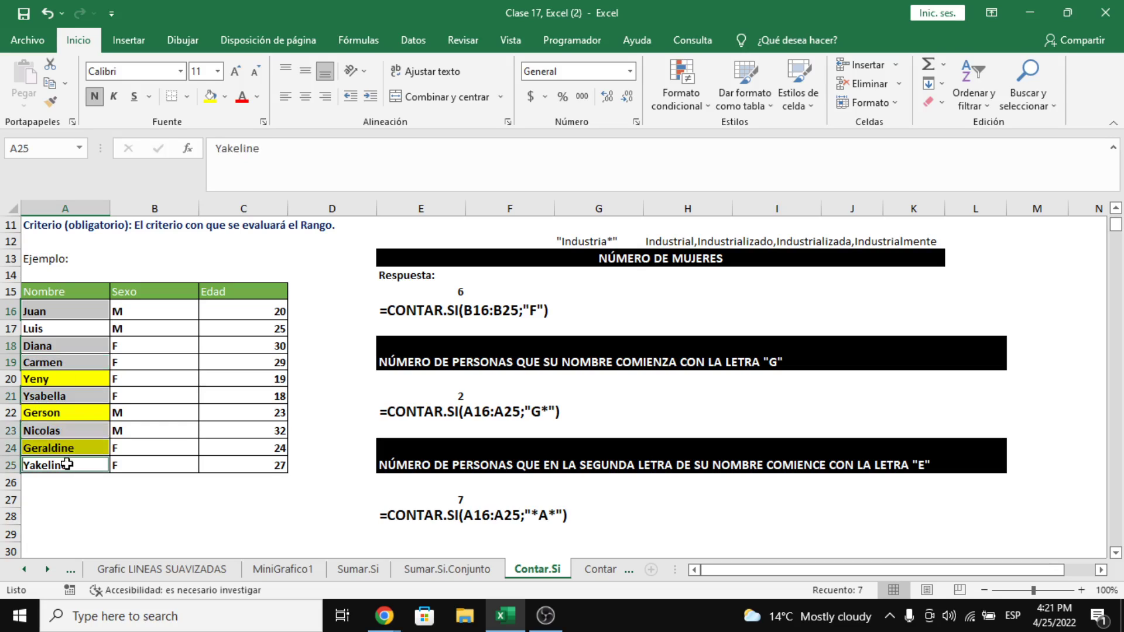
click(324, 503)
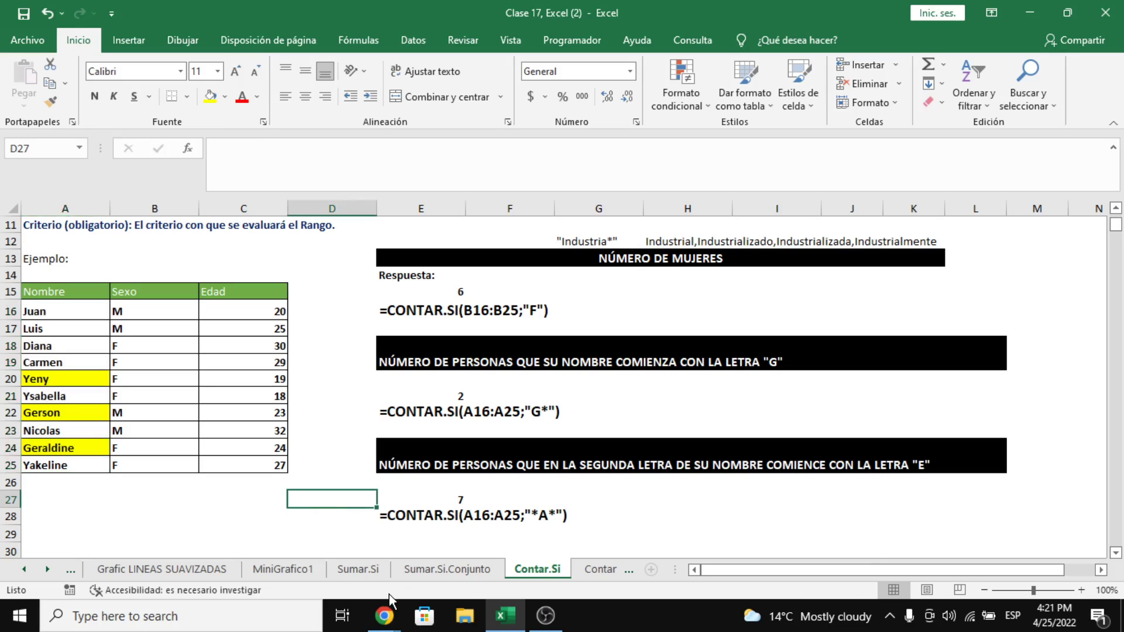
mouse_move(384, 614)
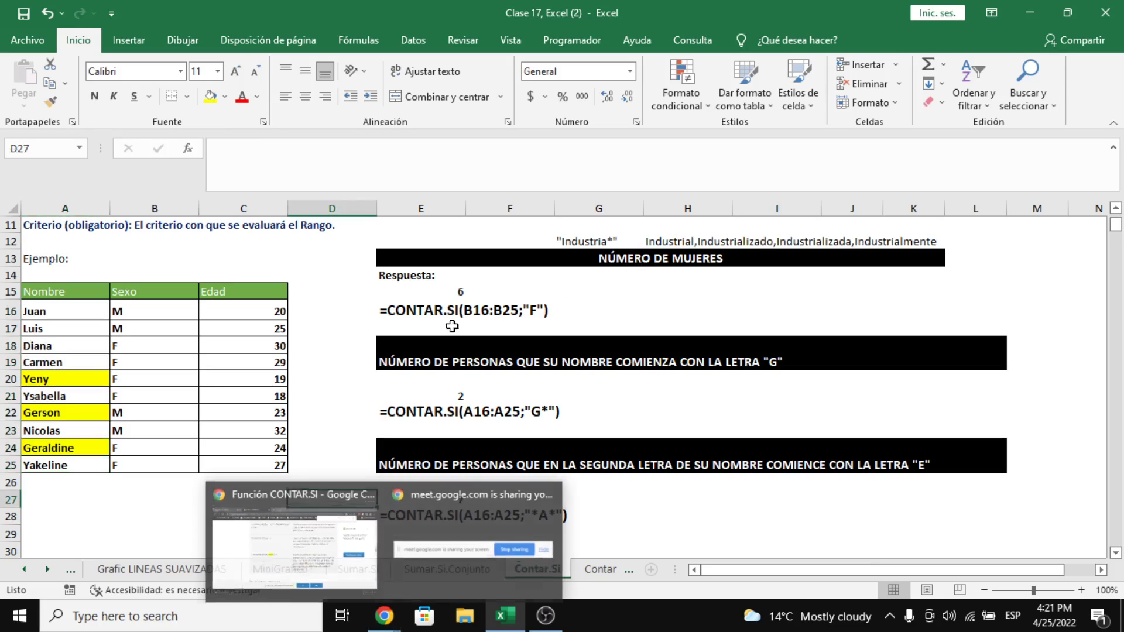
click(365, 378)
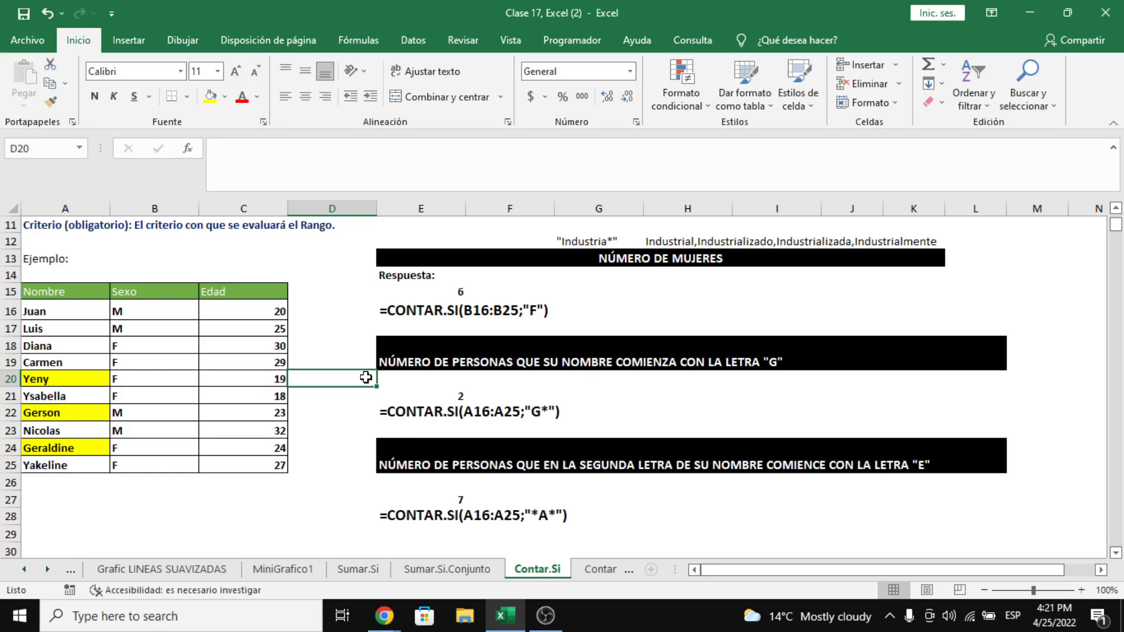
Return to the CONTAR.SI article in Chrome and highlight the sentence explaining what the question mark wildcard replaces.
click(397, 499)
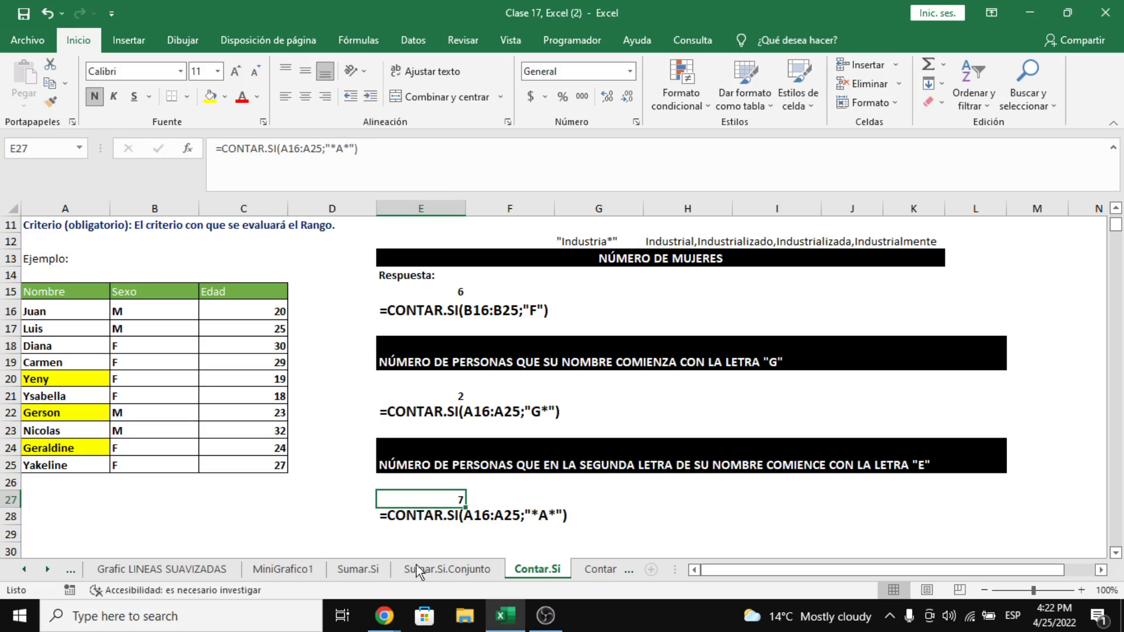
mouse_move(383, 615)
click(351, 527)
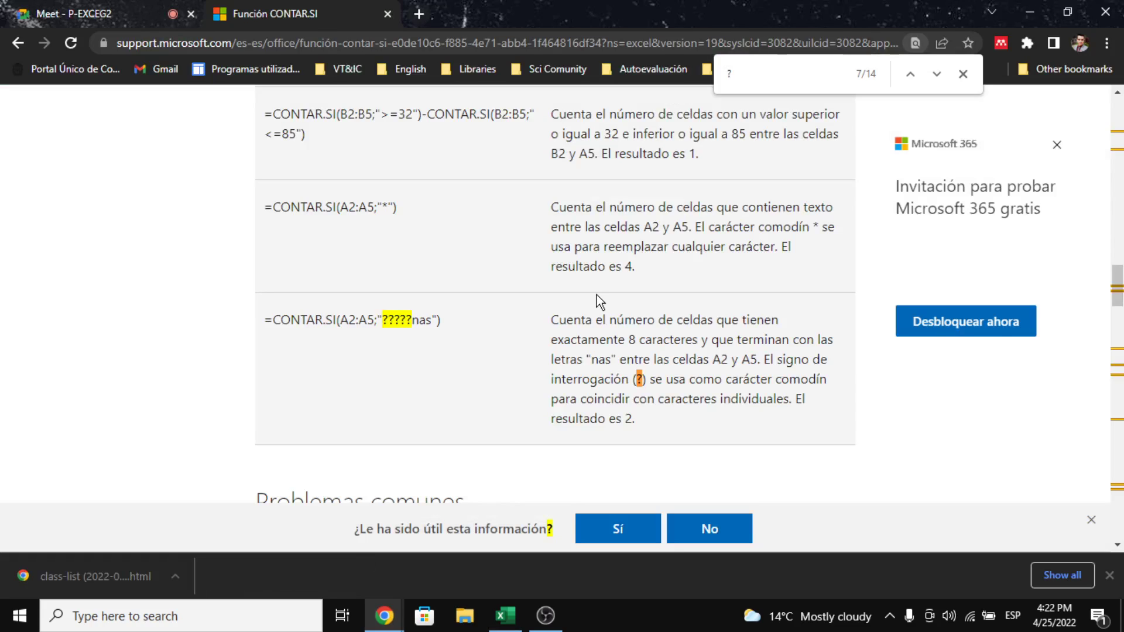
scroll(595, 294, down, 4)
scroll(596, 293, down, 12)
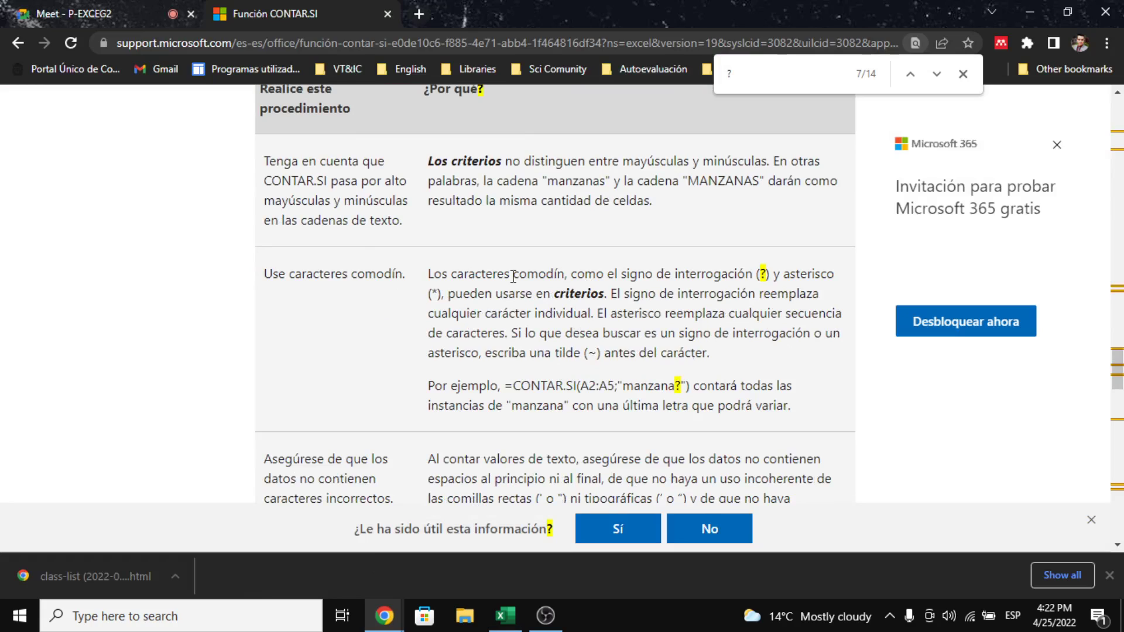
drag(427, 273, 702, 273)
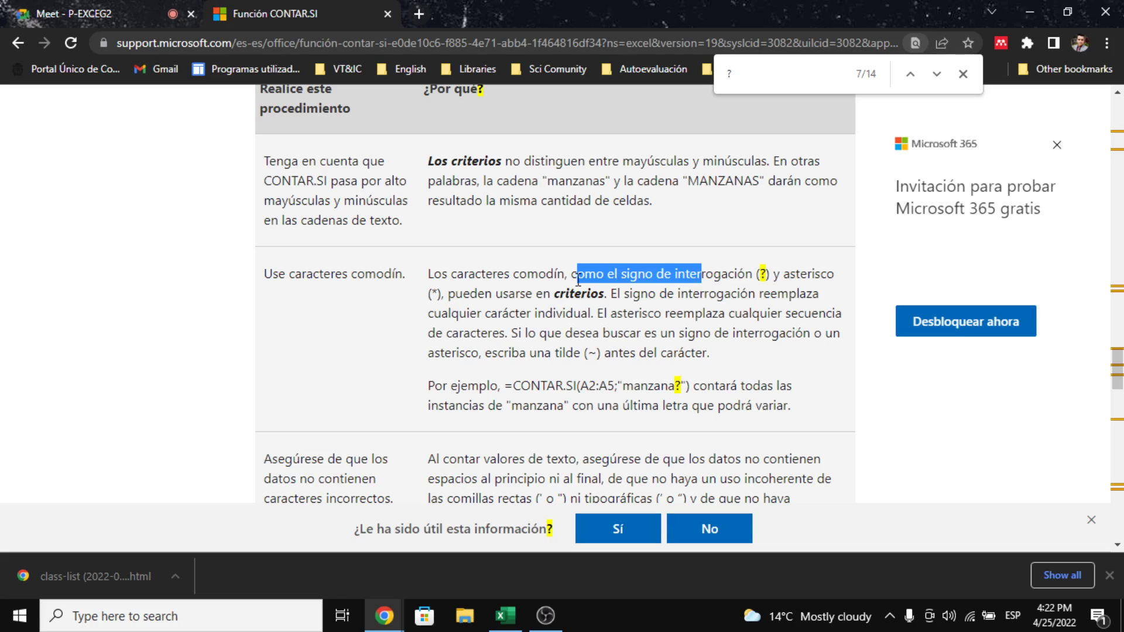
drag(435, 293, 441, 293)
drag(611, 293, 596, 319)
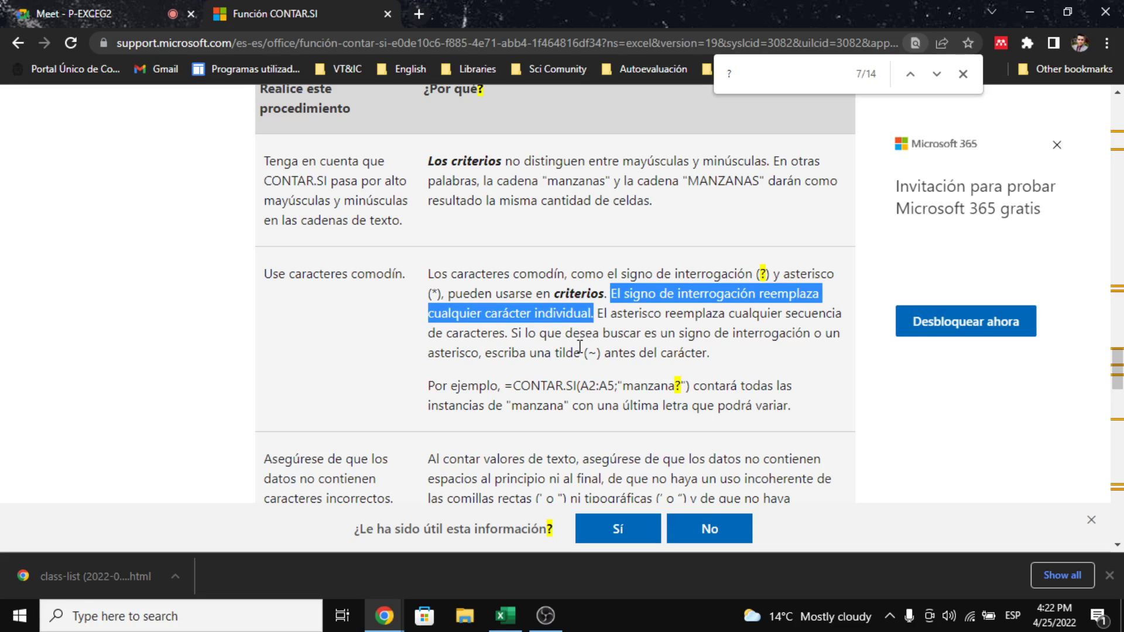
Switch back to Excel and replace the criterion of the E27 formula with "?E".
key(alt+Tab)
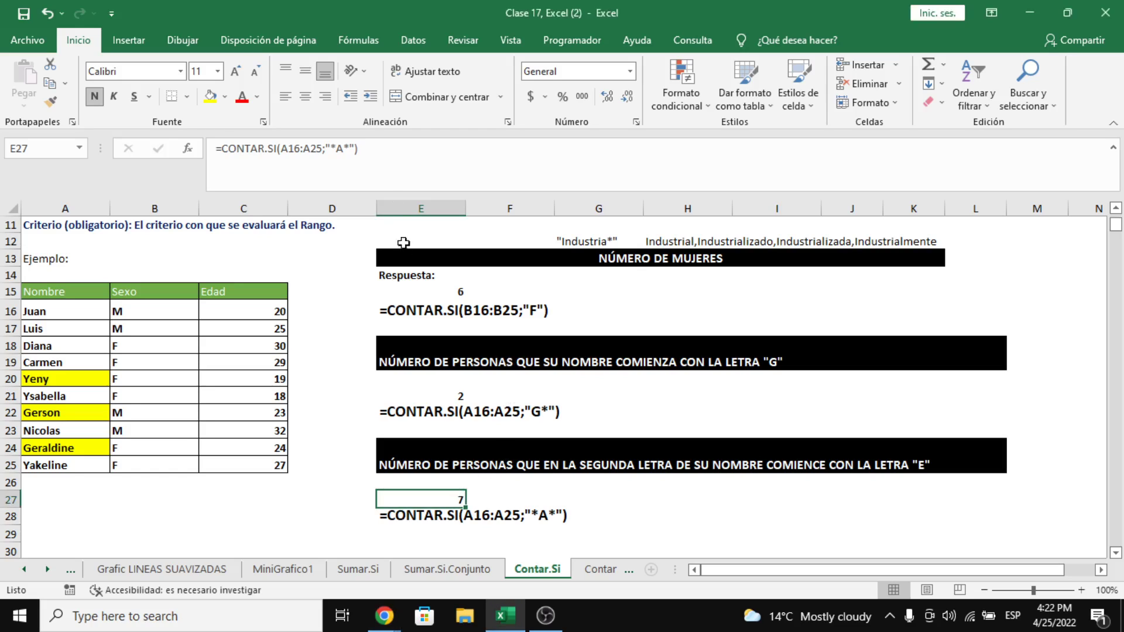
click(353, 155)
key(BackSpace)
key(BackSpace)
key(BackSpace)
text(?)
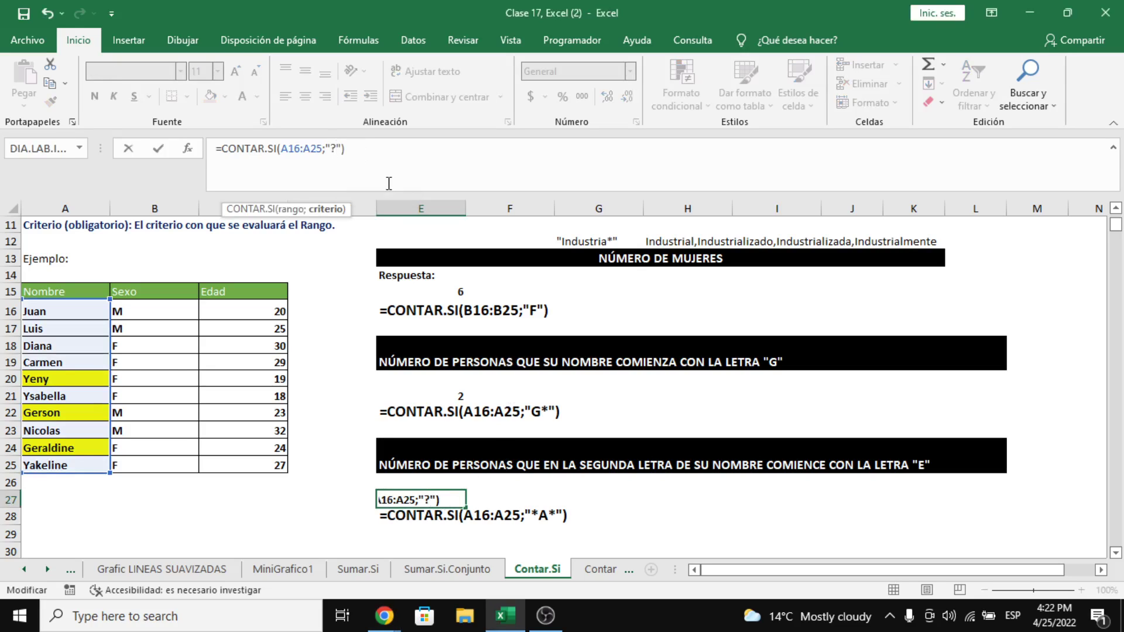
text(E)
Remove the question mark from the E27 criterion and add an asterisk after the letter, making it "E*".
drag(336, 149, 331, 149)
key(BackSpace)
text(*)
click(357, 157)
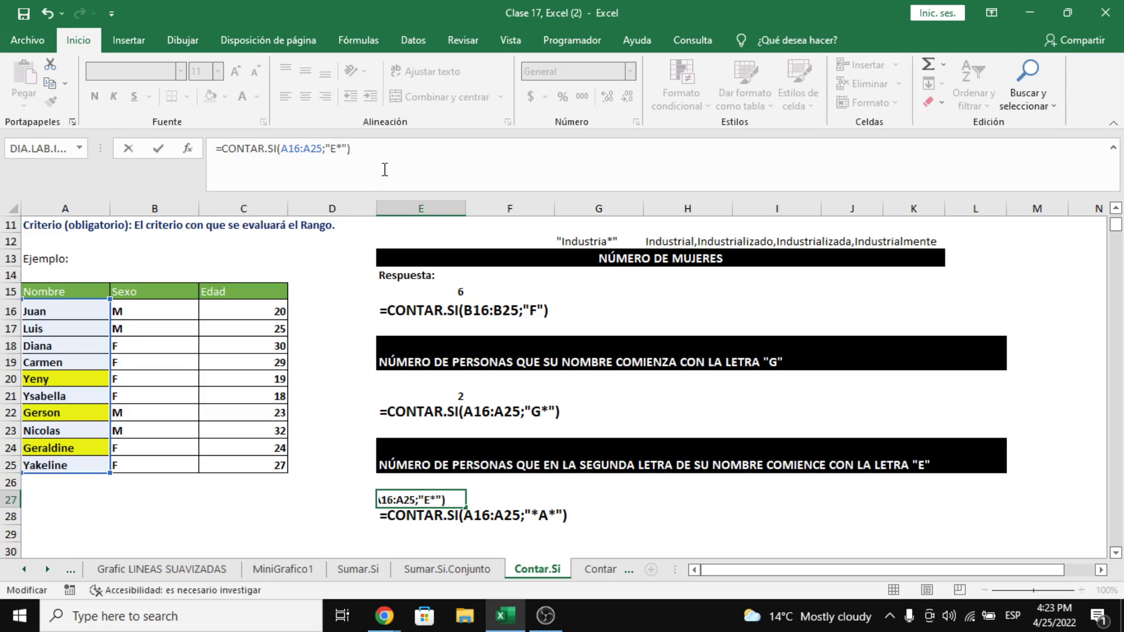
key(ctrl+Return)
key(Return)
key(Up)
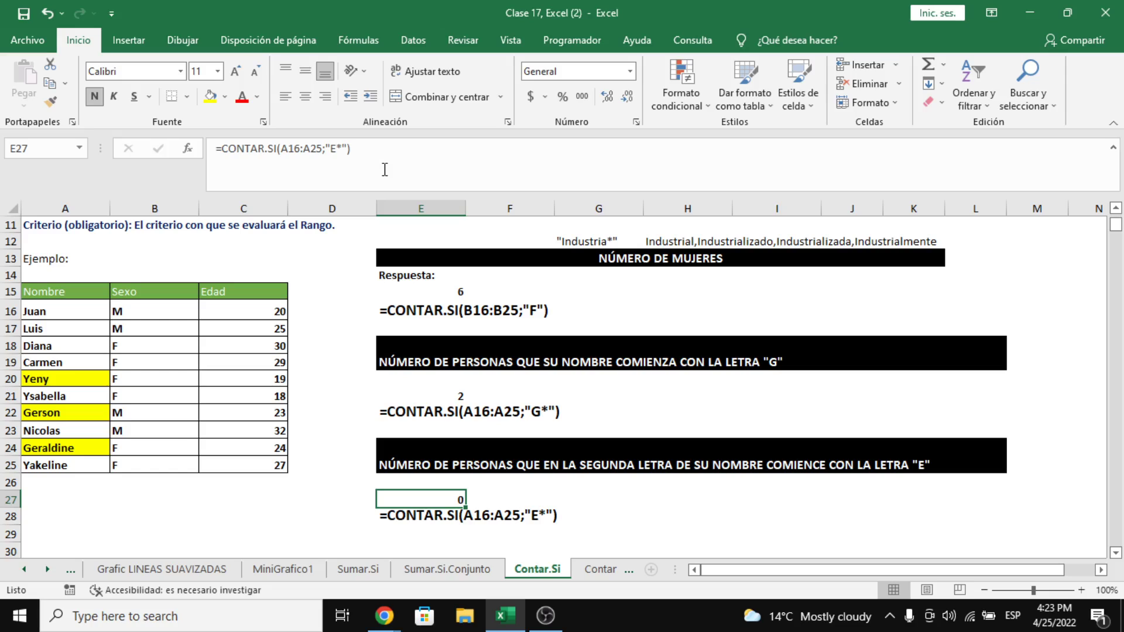
Add an asterisk before the letter in the E27 criterion, making it "*E*", and reselect the cell.
click(343, 150)
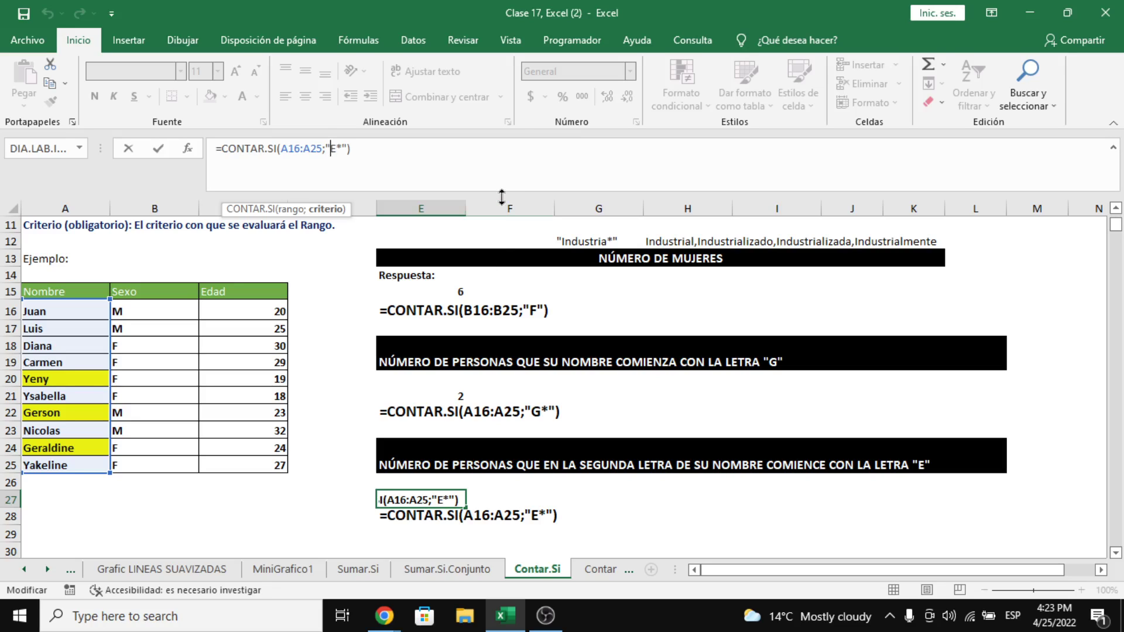
text(*)
key(Return)
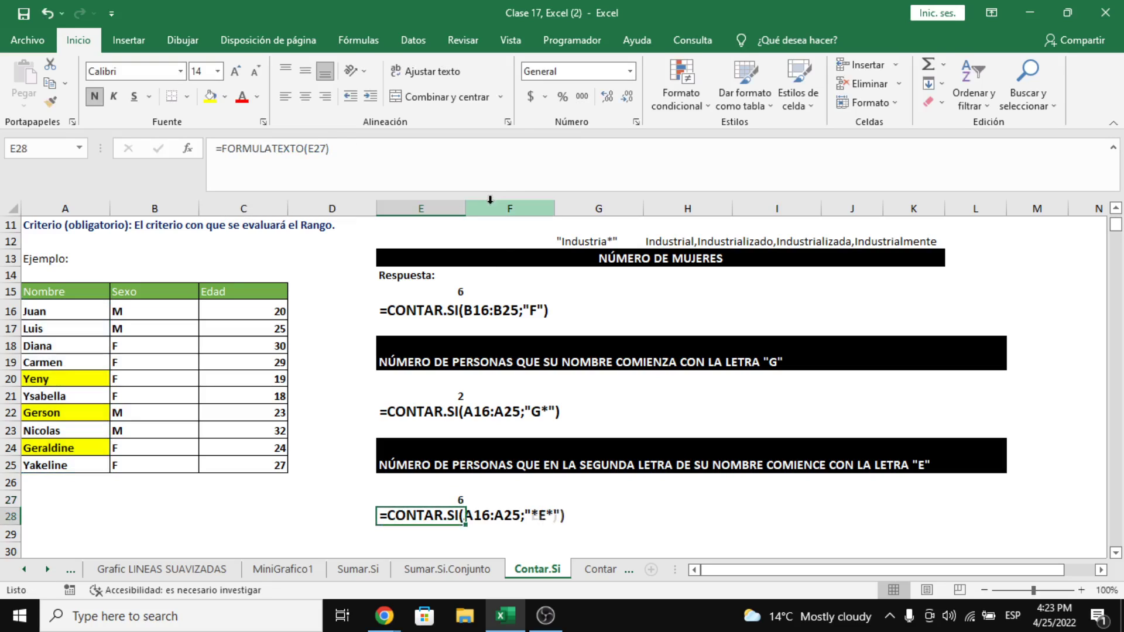
click(462, 498)
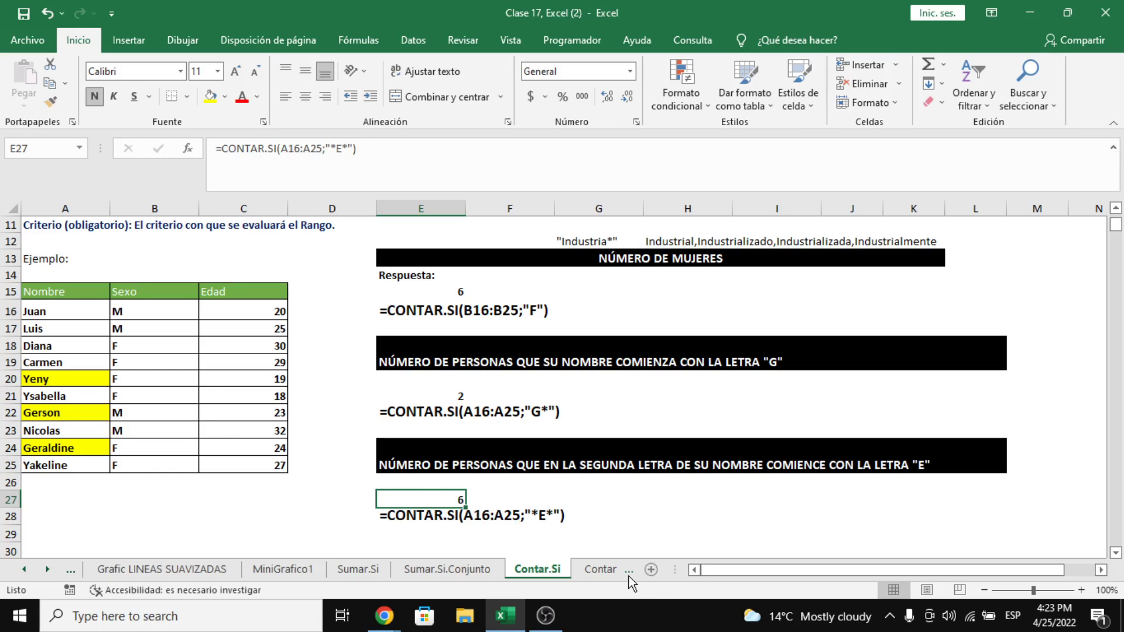
Open the Contar.Si.Conjunto sheet and select the function's description and the note about its 127 allowed ranges and criteria for reading.
click(595, 571)
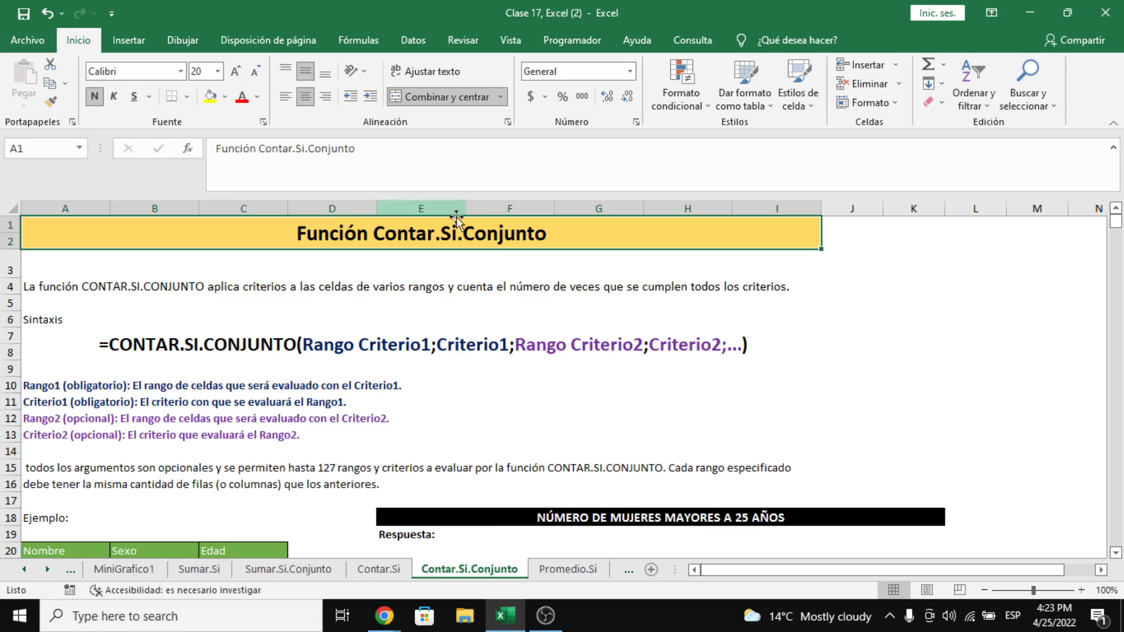
click(332, 287)
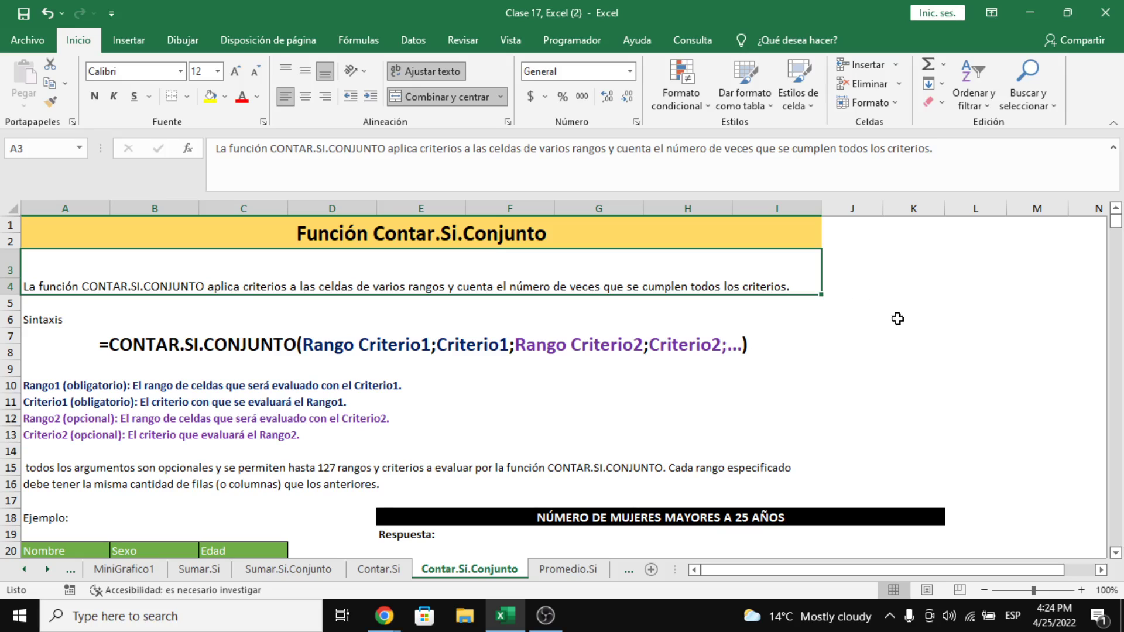
click(322, 474)
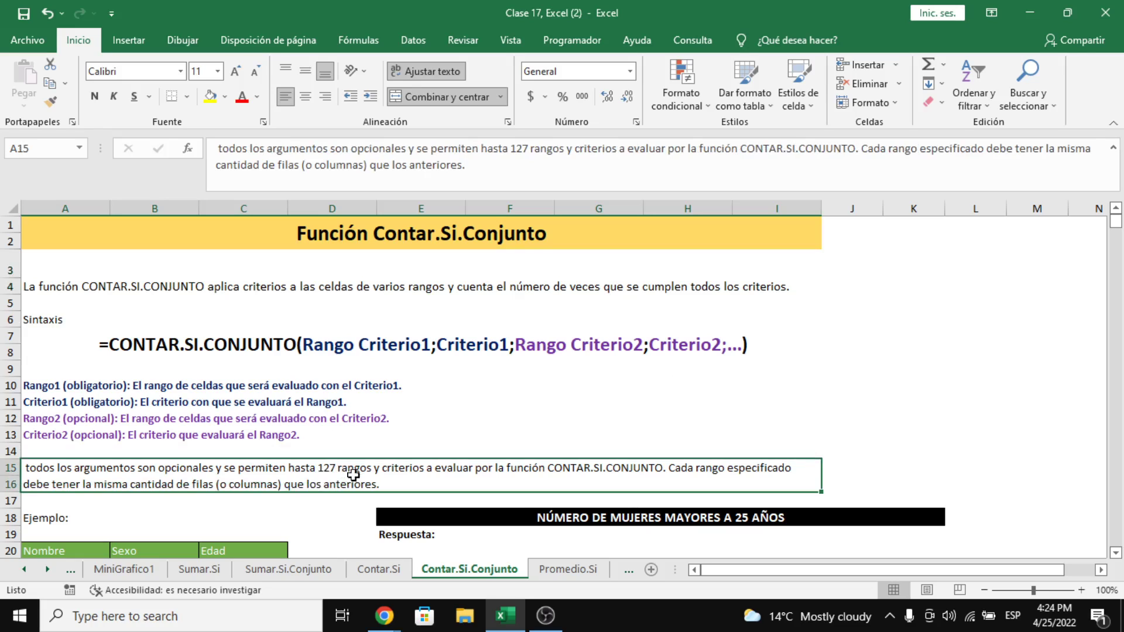
Correct the function name in E21 so the formula reads =FORMULATEXTO(E20).
scroll(353, 475, down, 2)
scroll(352, 474, down, 3)
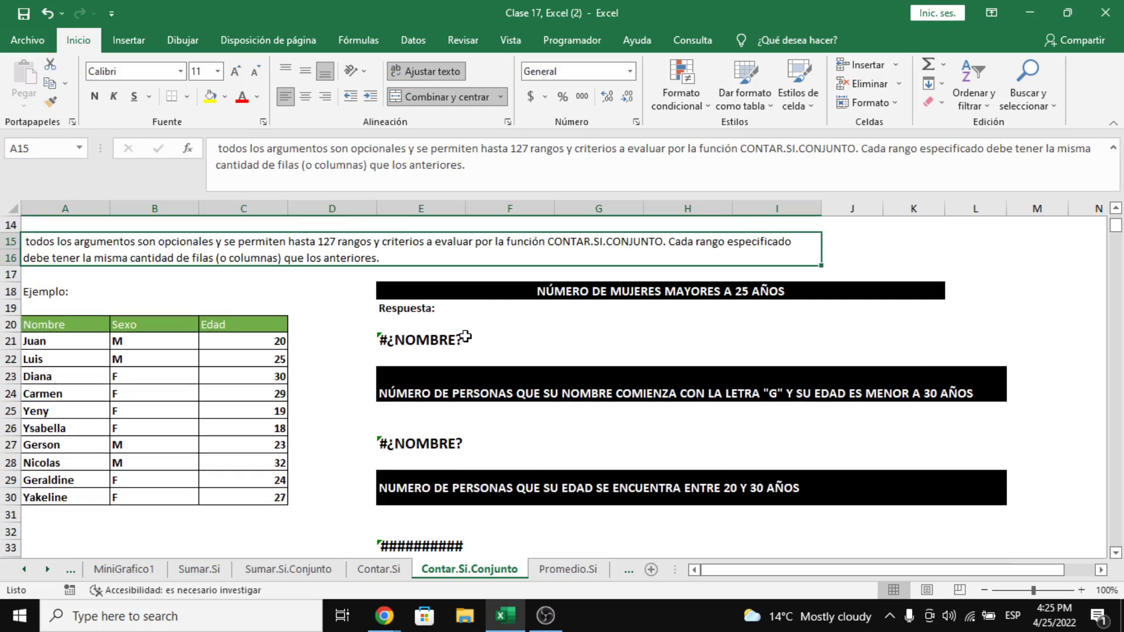
click(445, 336)
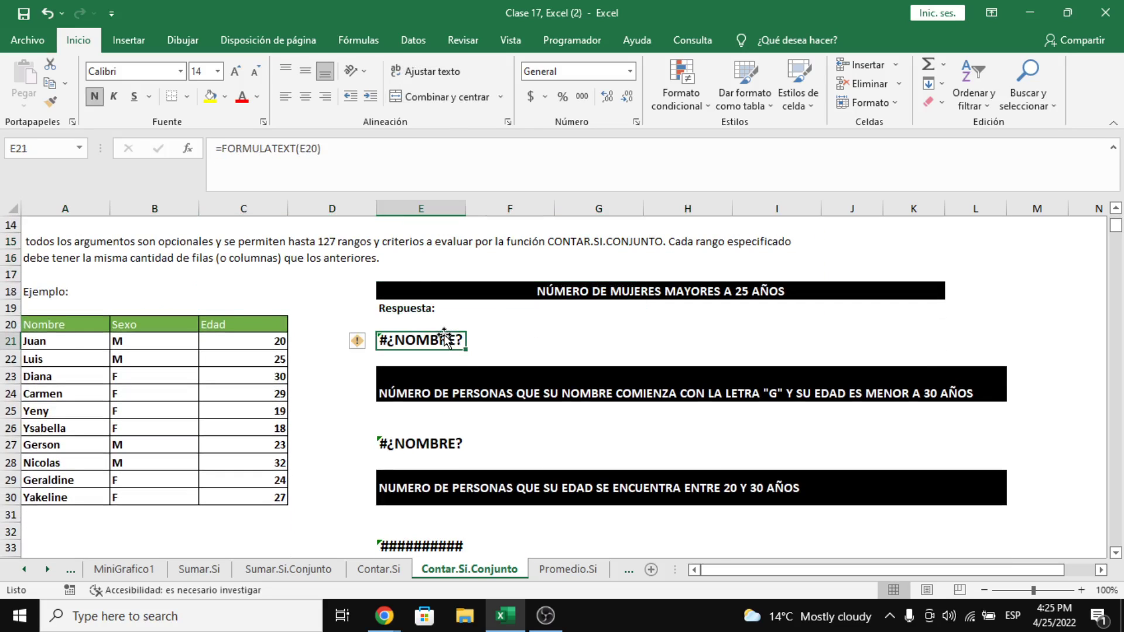
click(298, 149)
text(o)
key(Return)
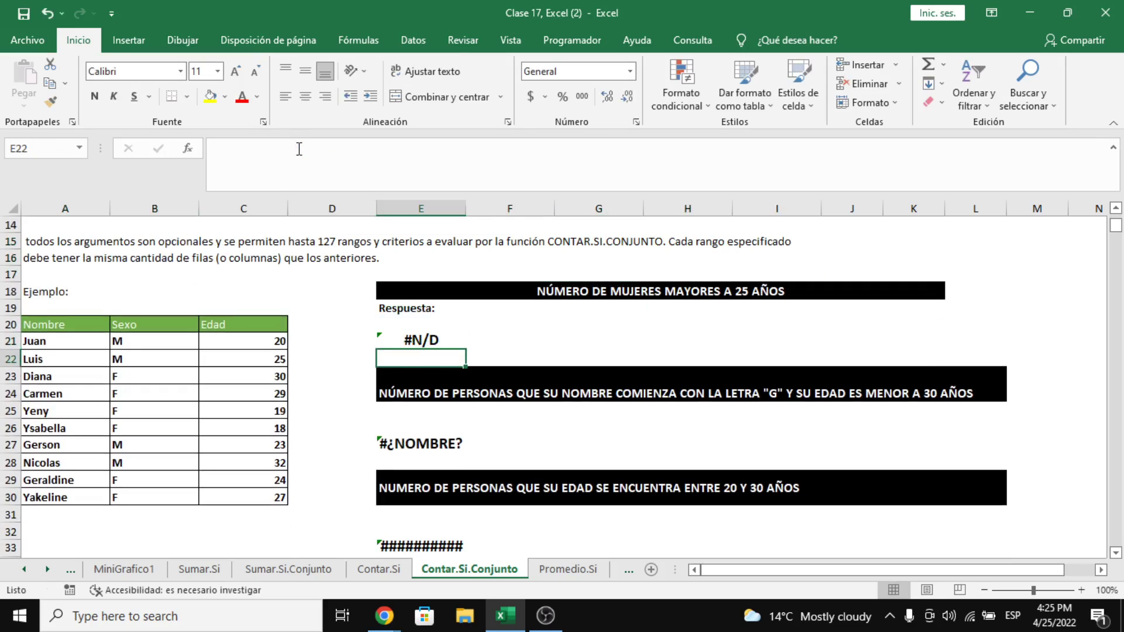
Fill the table rows of the women older than 25, A23:C23, A24:C24 and A30:C30, with yellow.
click(456, 329)
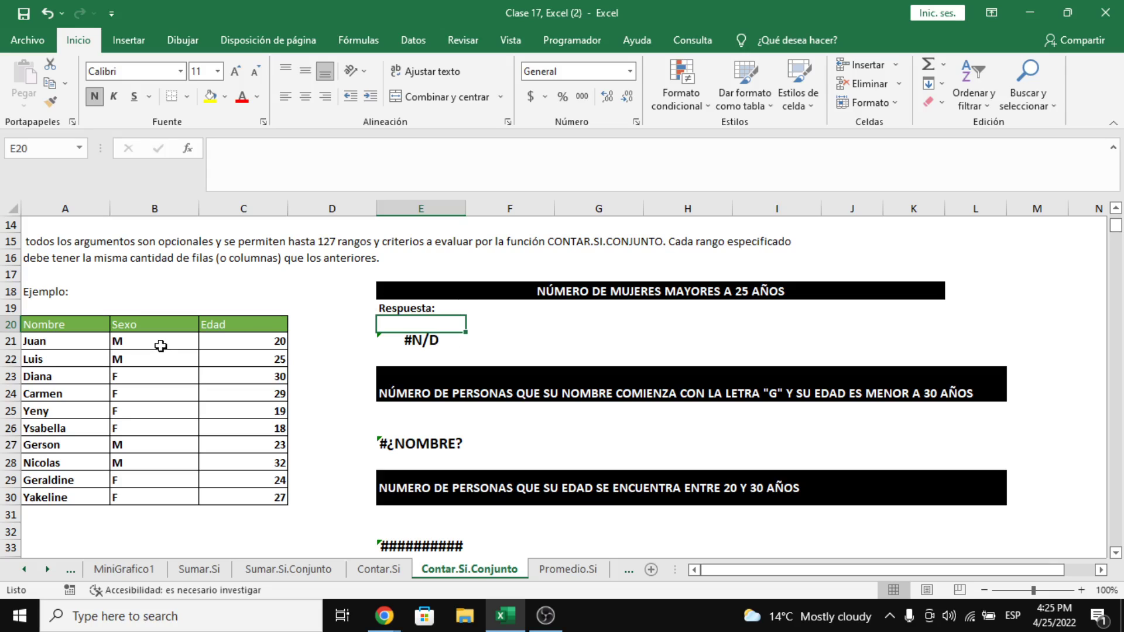
drag(125, 379, 125, 426)
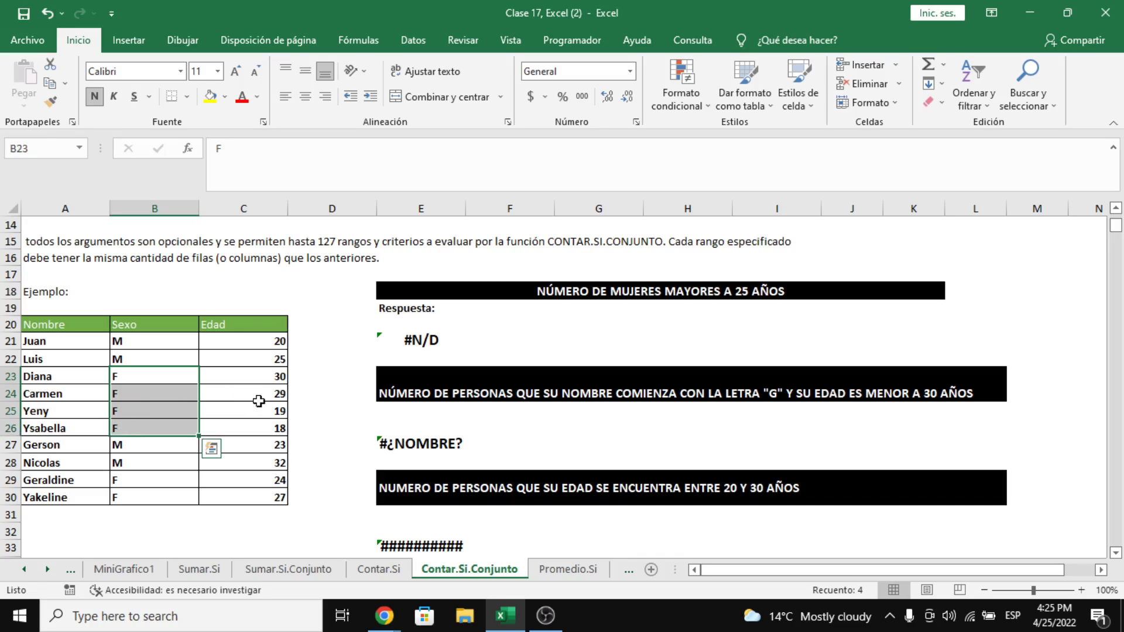
drag(80, 380, 217, 376)
click(210, 97)
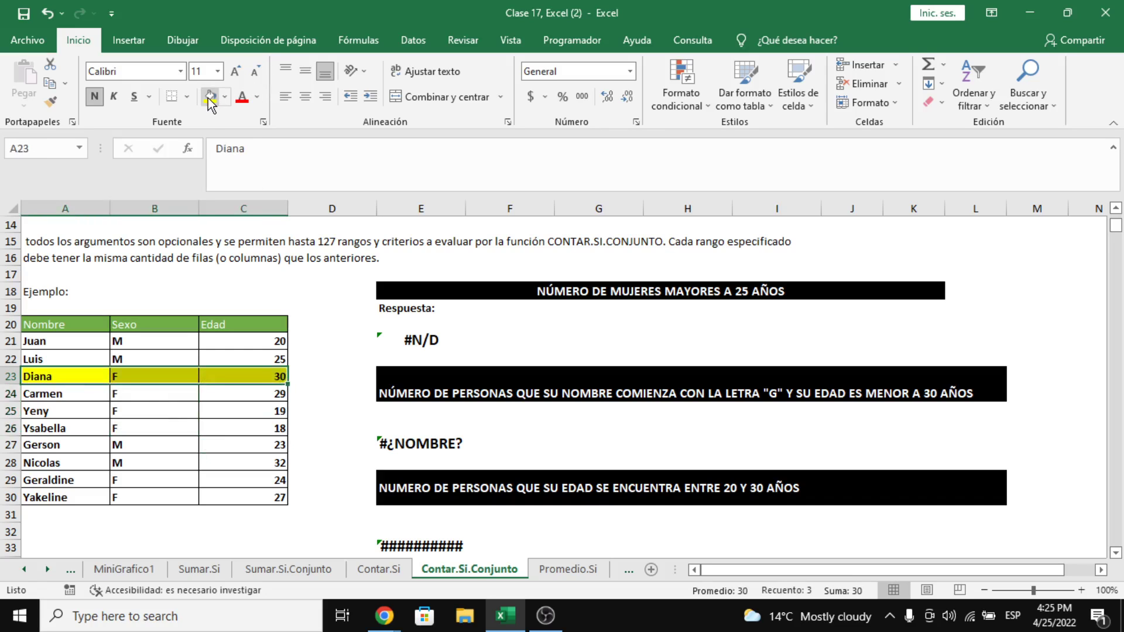
drag(93, 393, 268, 396)
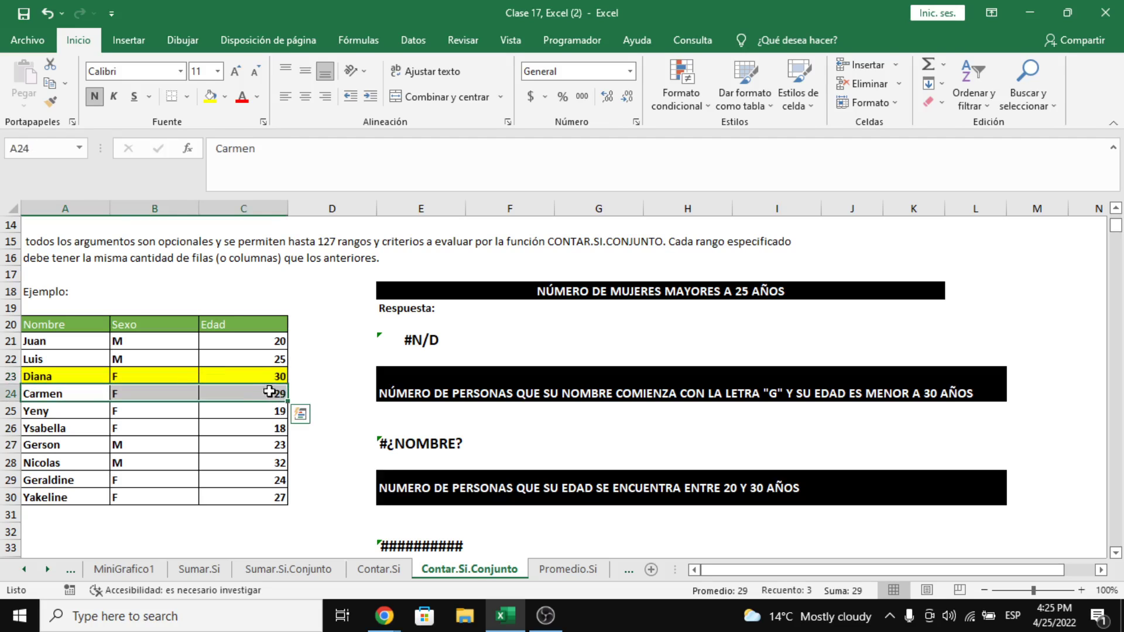
click(210, 97)
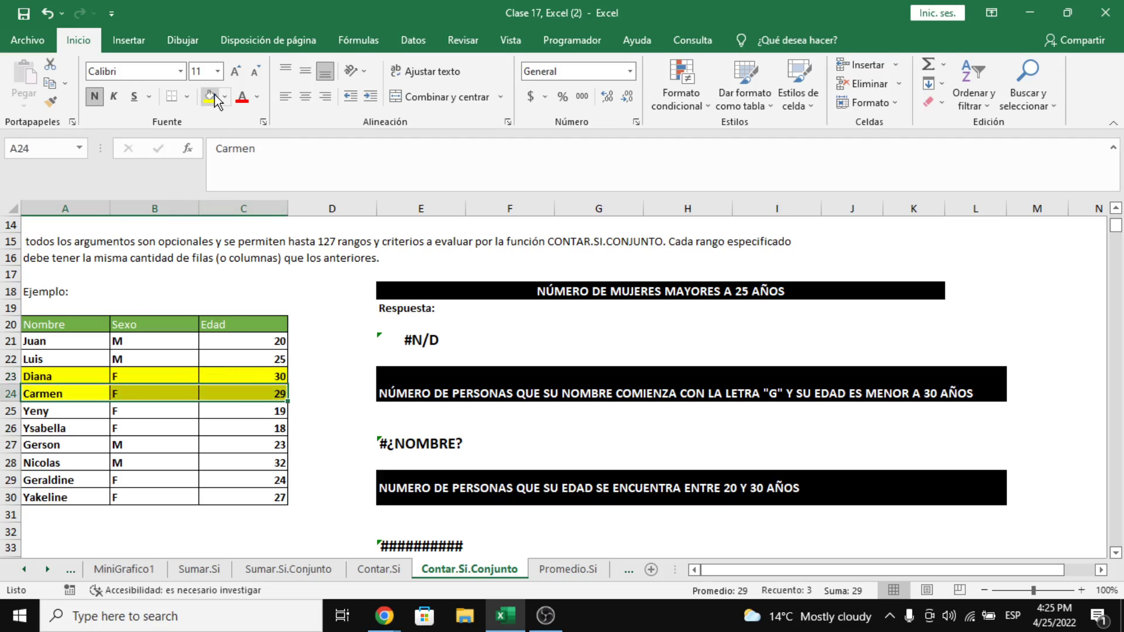
click(261, 412)
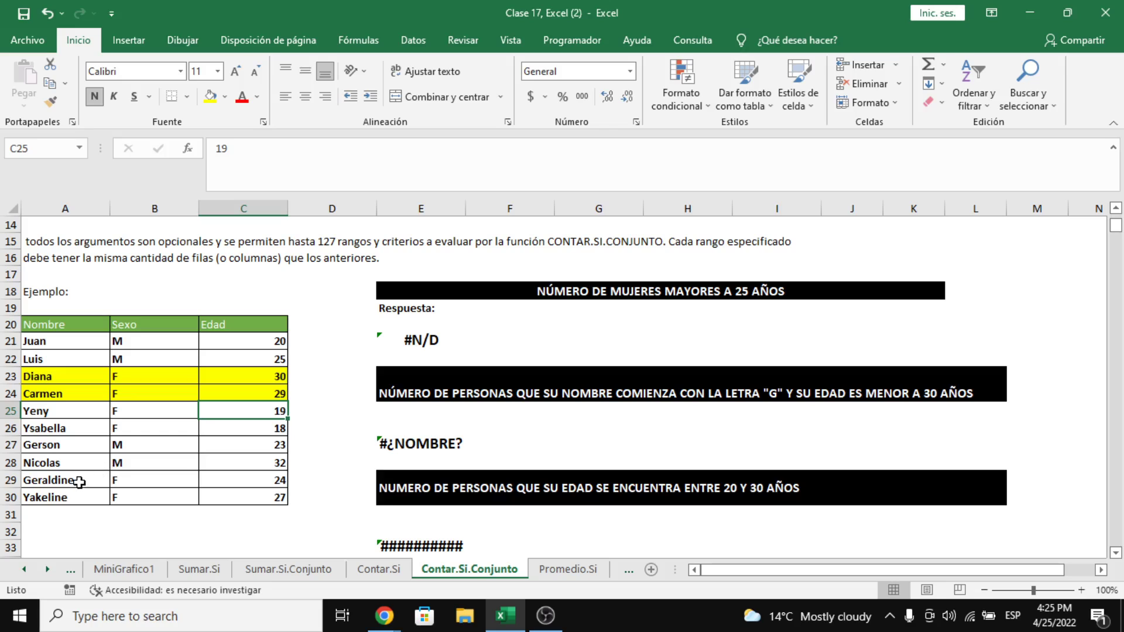
drag(82, 481, 251, 481)
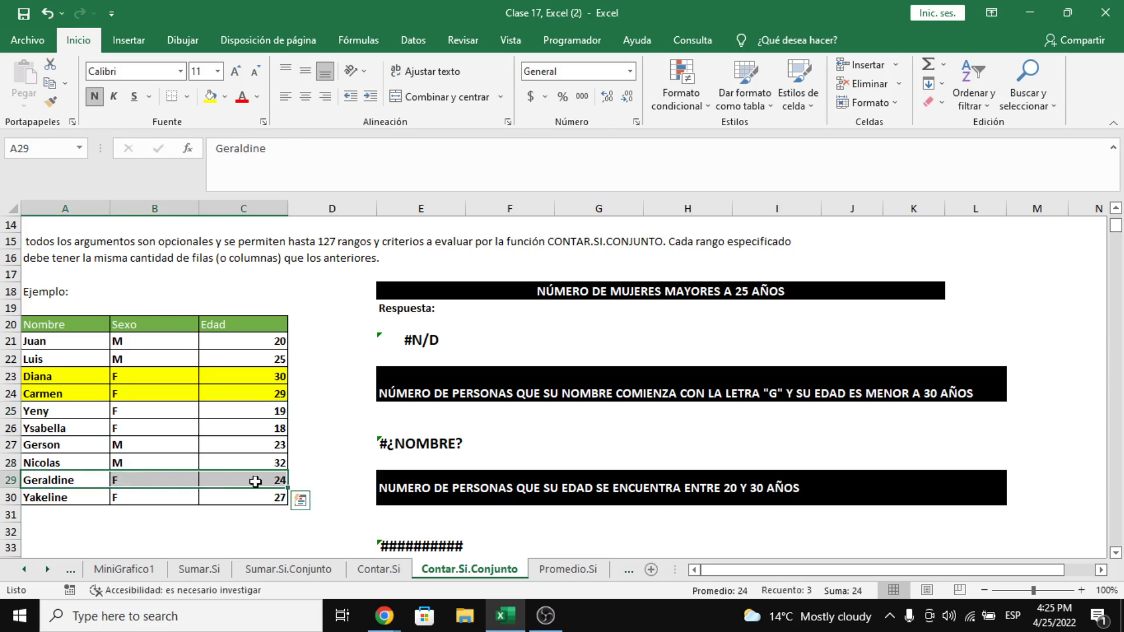
click(79, 496)
drag(151, 493, 278, 496)
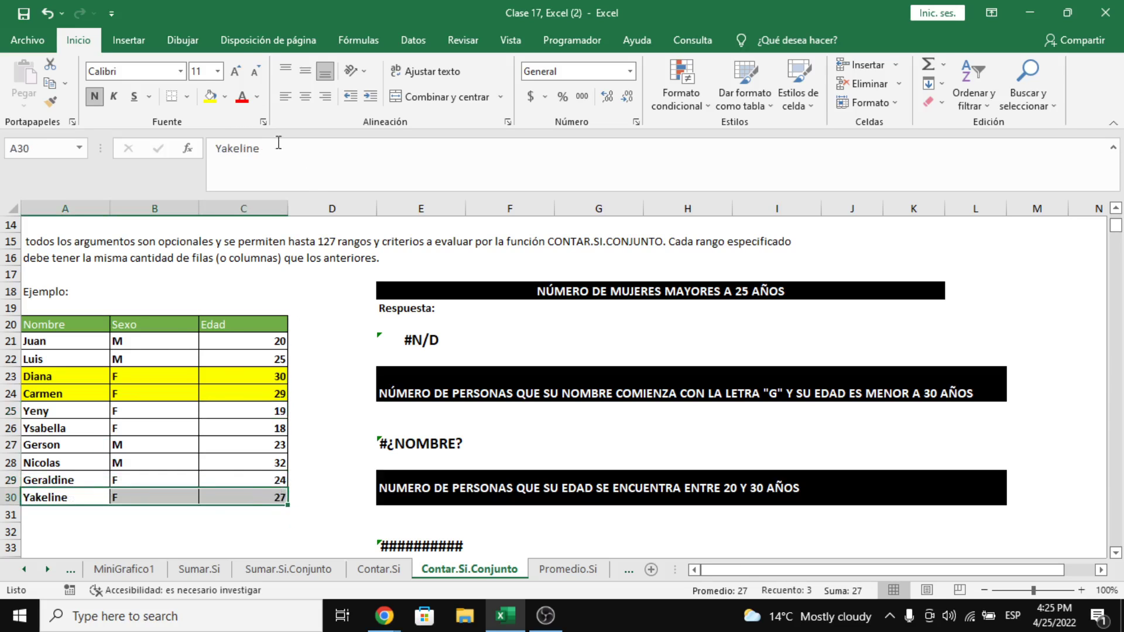
click(211, 98)
click(346, 378)
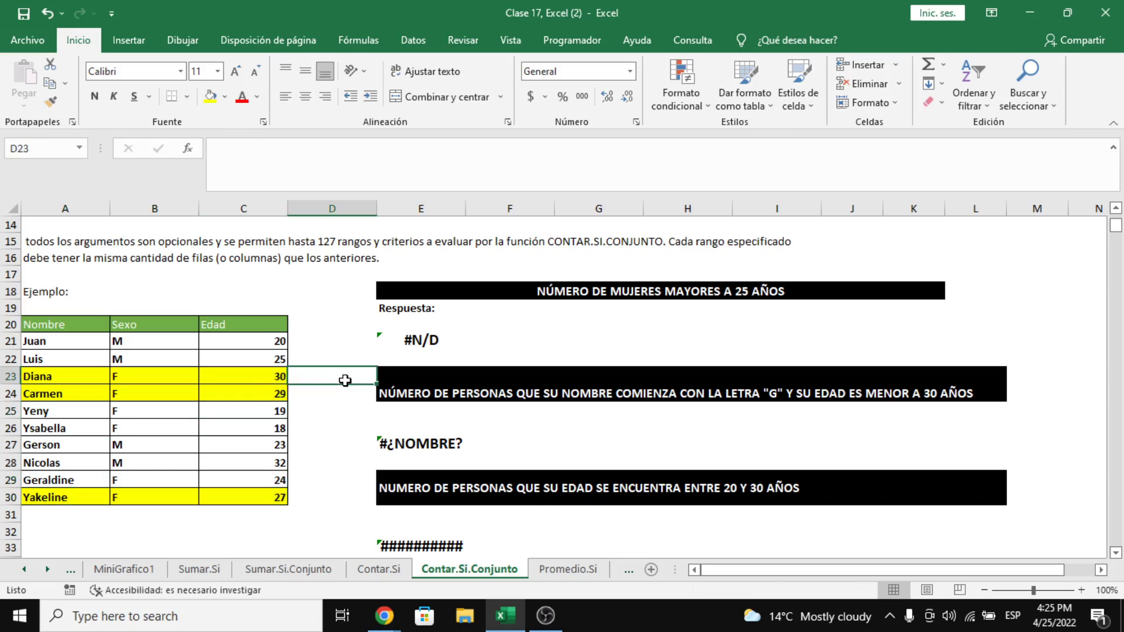
Write =CONTAR.SI.CONJUNTO(B21:B30;"M";C21:C30;">25") in E20 under the question about women older than 25.
click(422, 324)
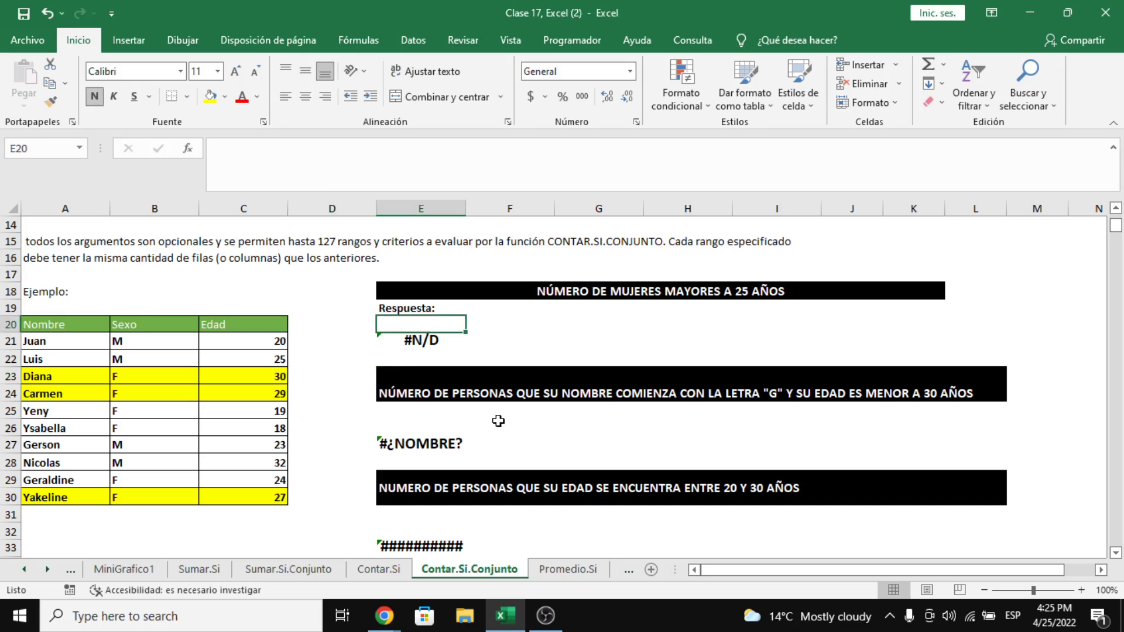
text(=contar.)
key(Down)
key(Down)
key(Tab)
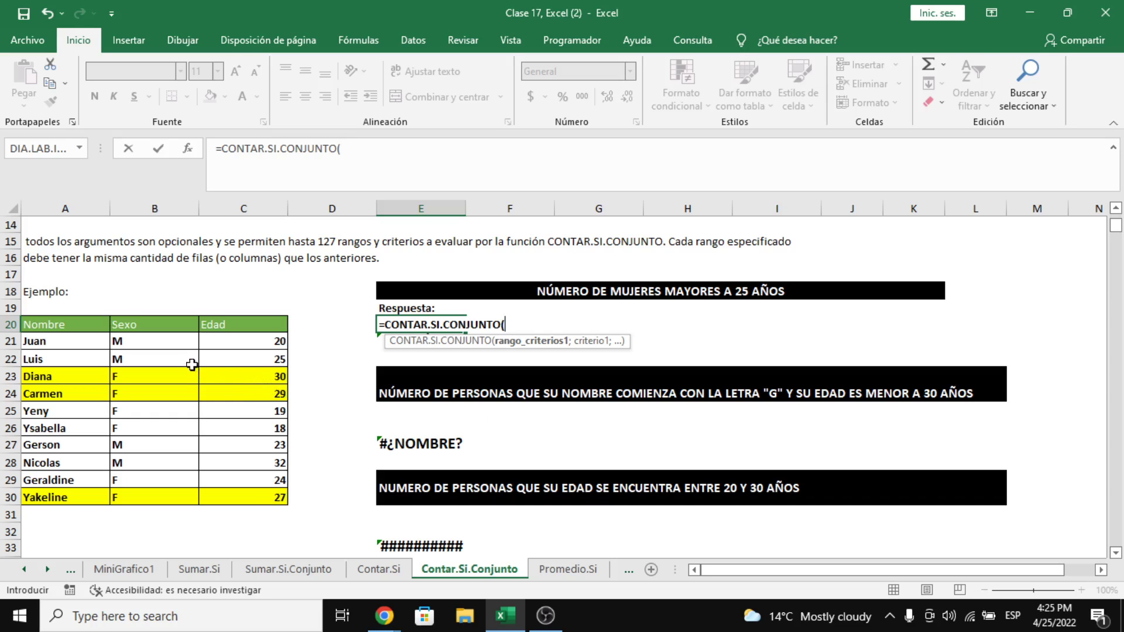
drag(177, 344, 181, 492)
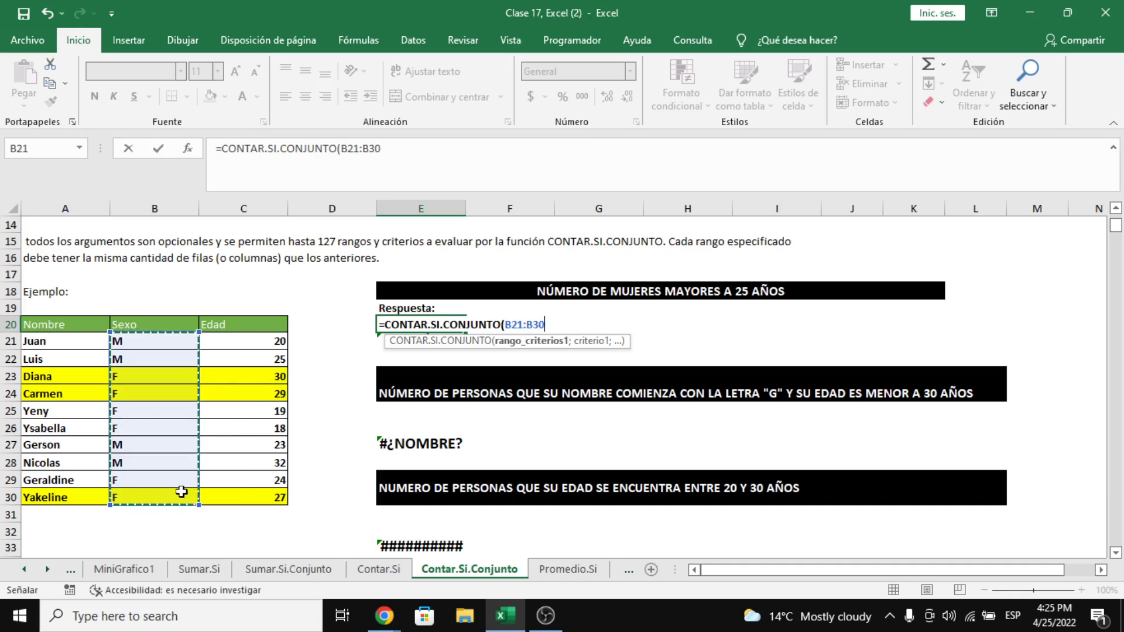
text(;)
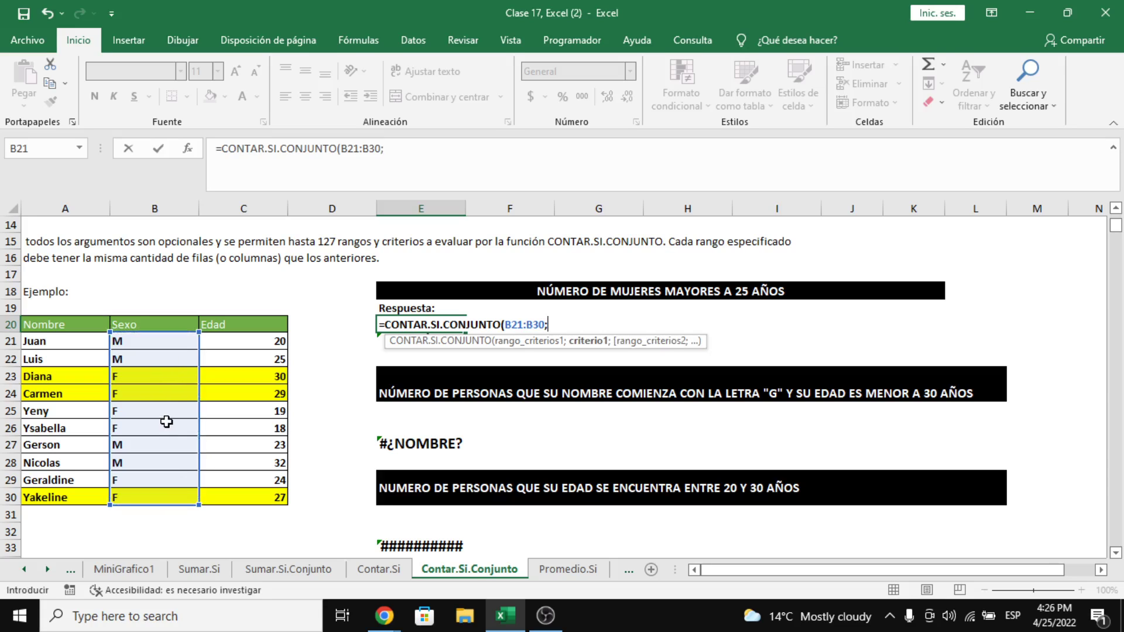
text("M";)
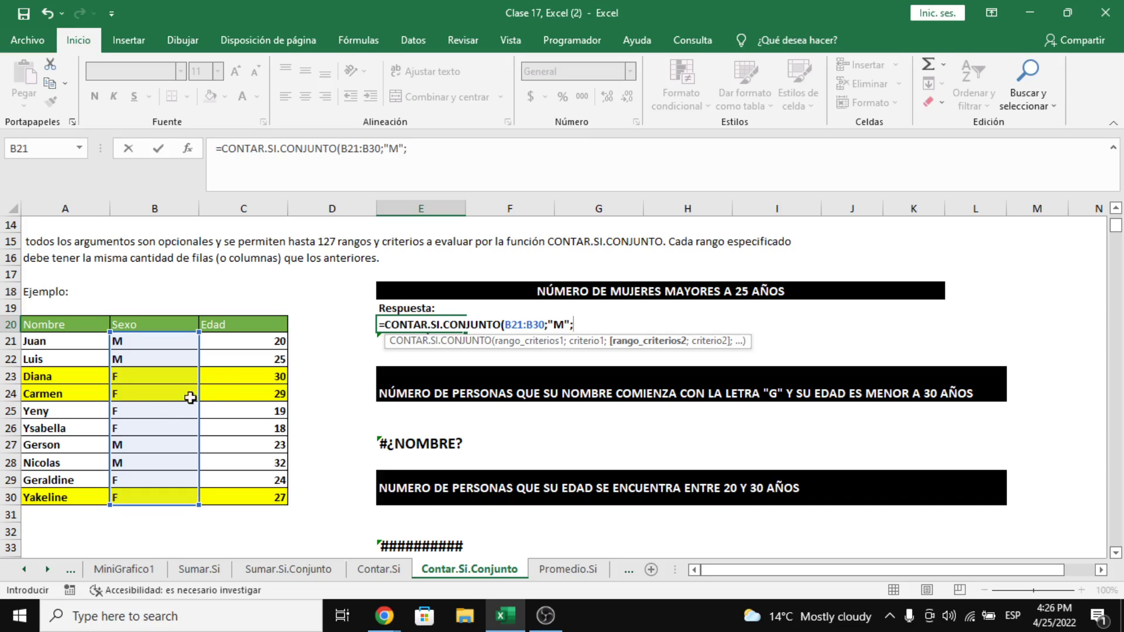
drag(266, 344, 271, 498)
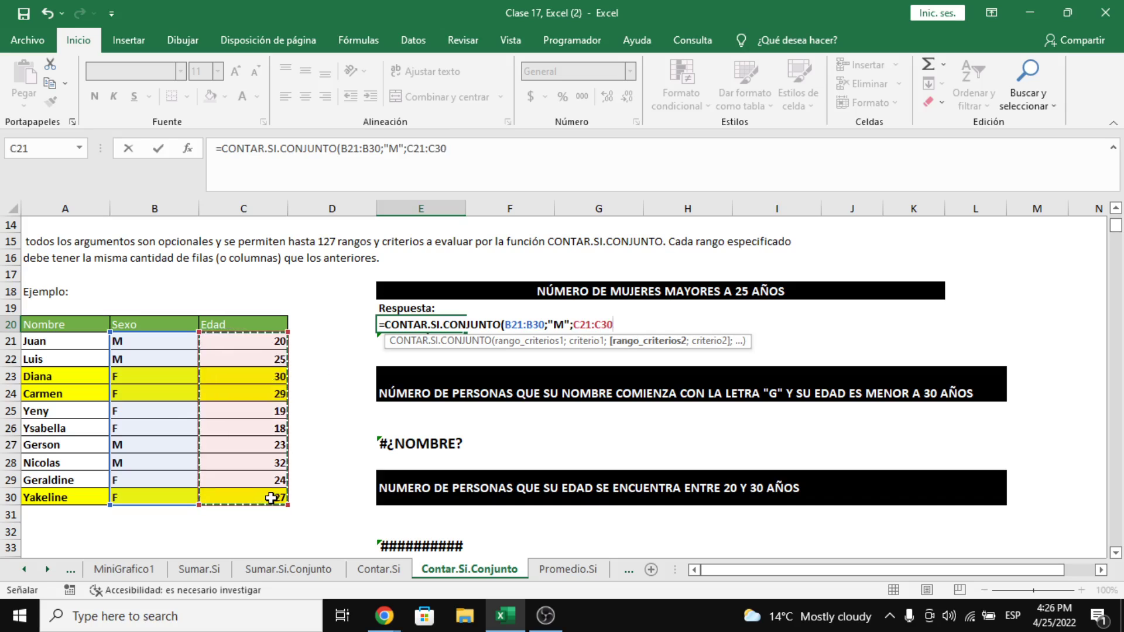
text(;">)
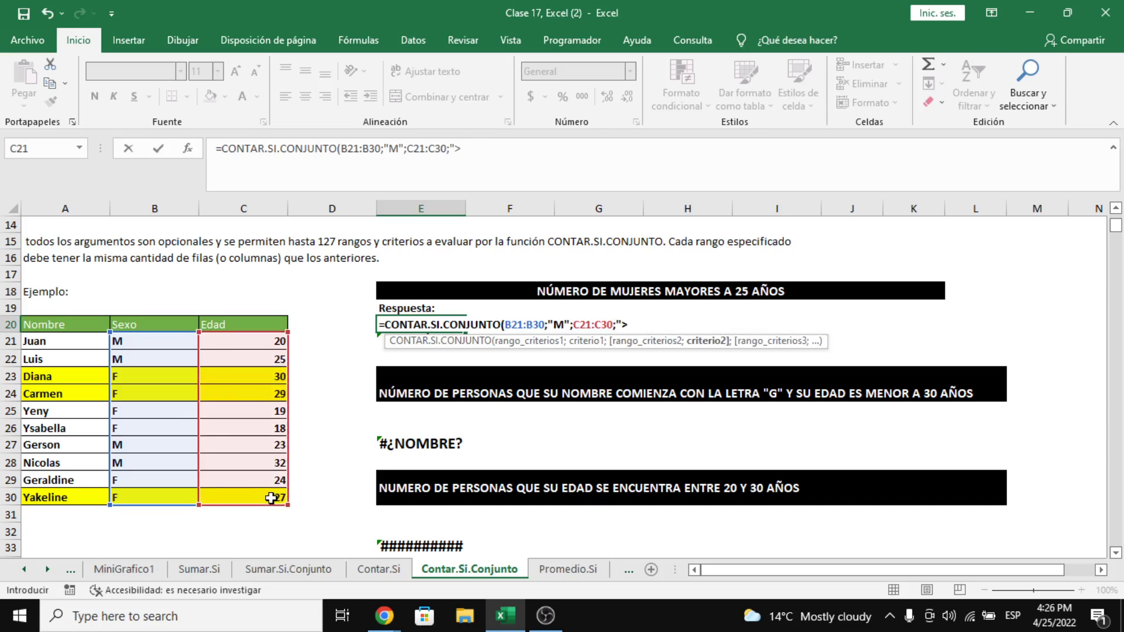
text(25"))
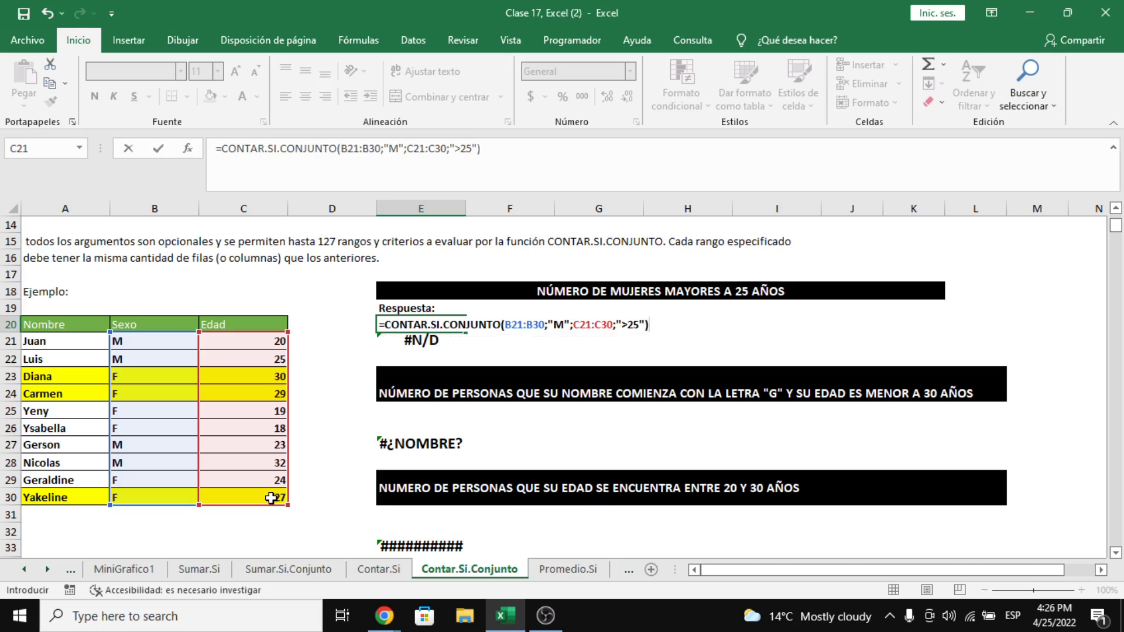
Change the E20 formula's first criterion to "F", enter it, and select the yellow rows to check the count.
click(397, 155)
key(BackSpace)
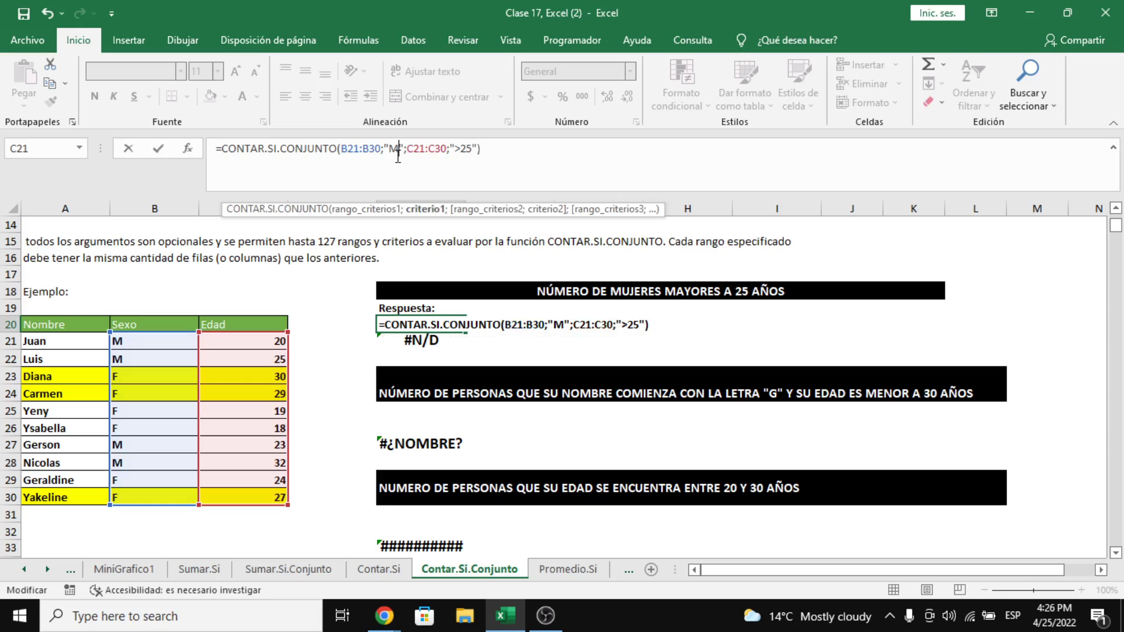
text(F)
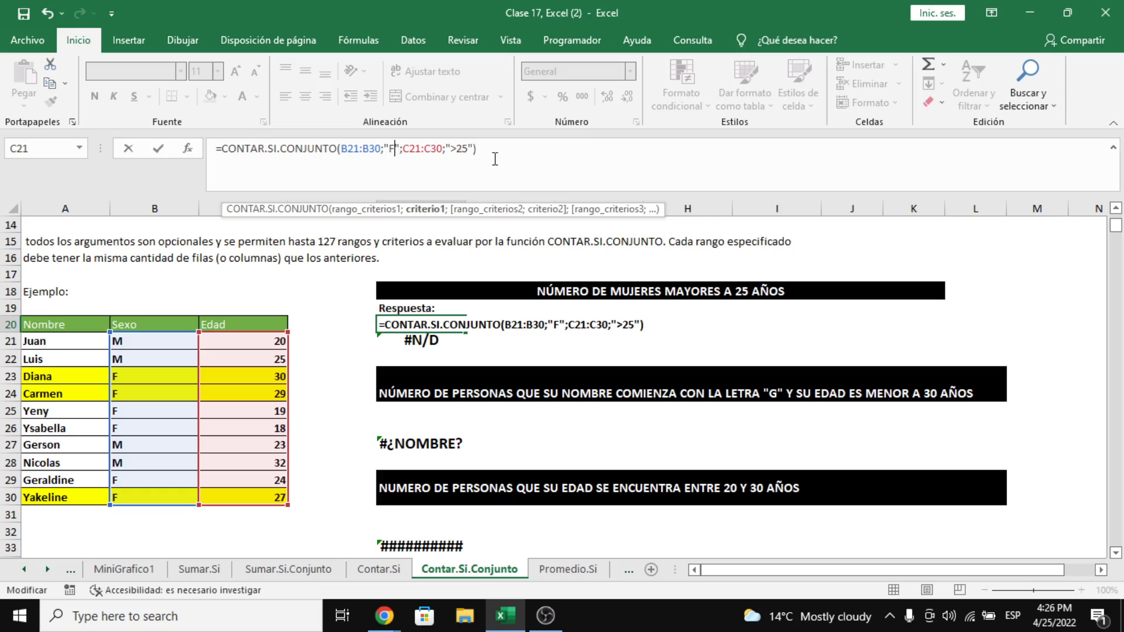
click(530, 157)
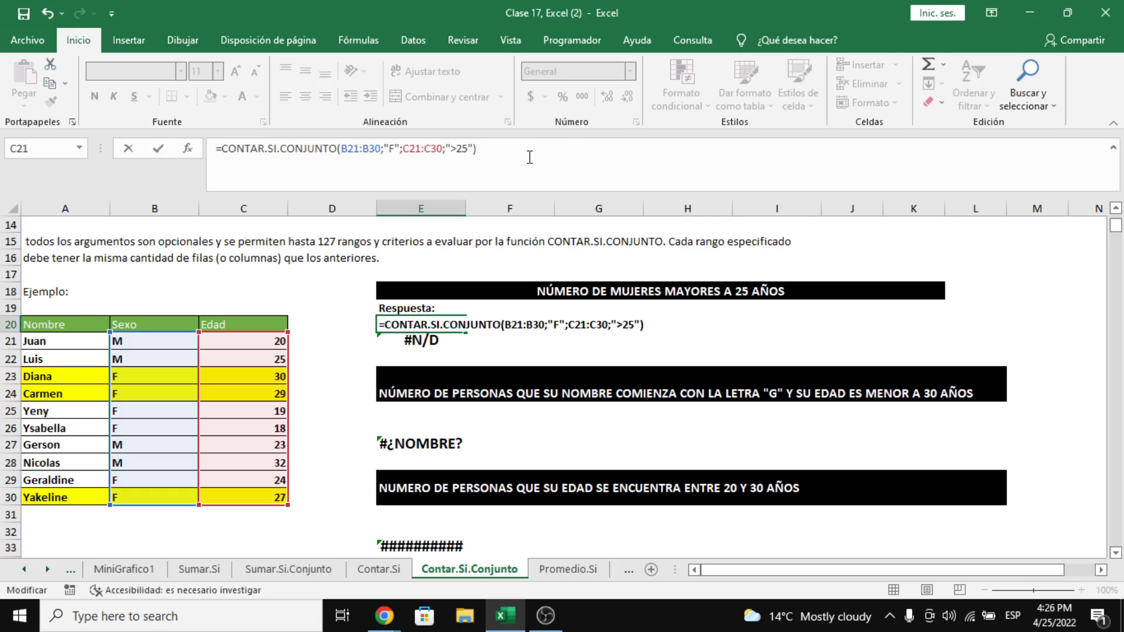
key(Return)
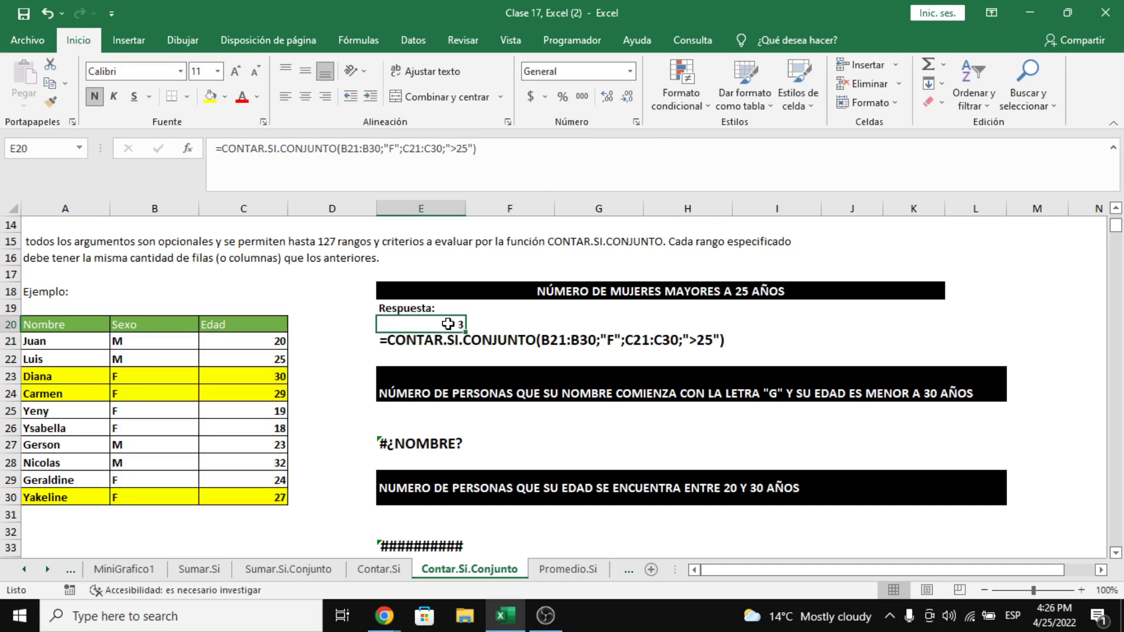
drag(59, 379, 261, 394)
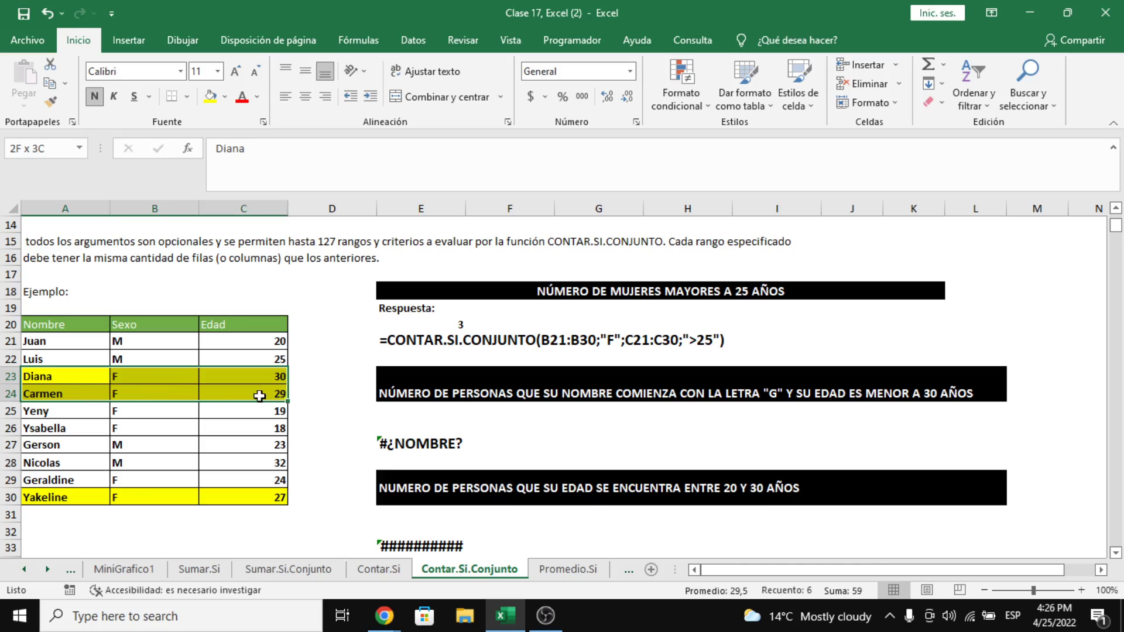
drag(71, 497, 264, 498)
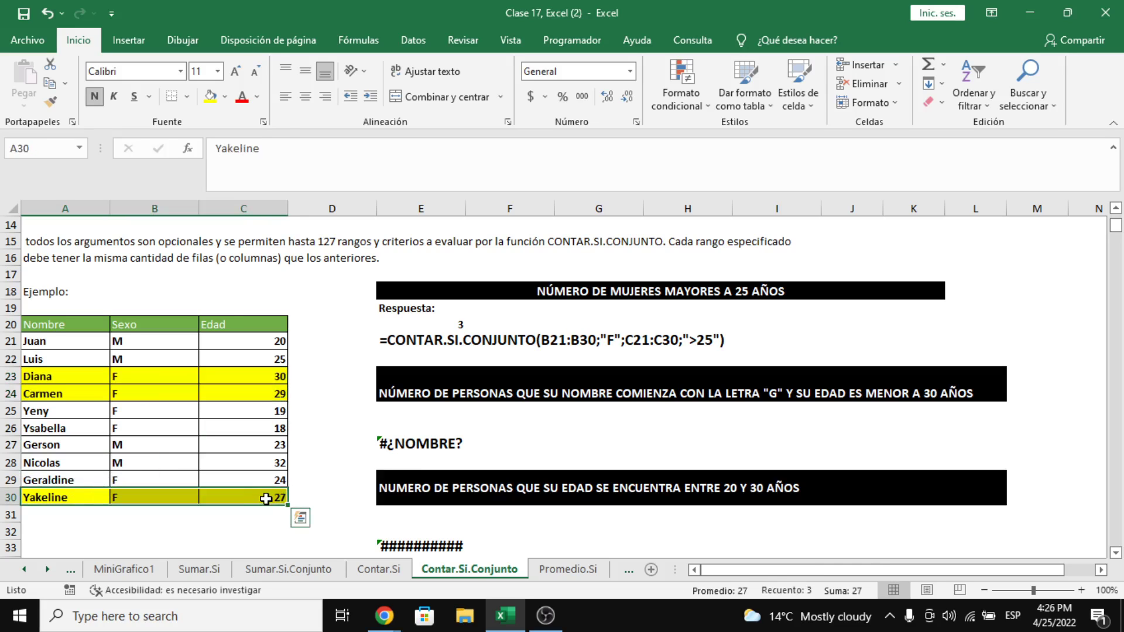
Correct the function name in E27 and E33 so they read =FORMULATEXTO(E26) and =FORMULATEXTO(E32).
click(407, 443)
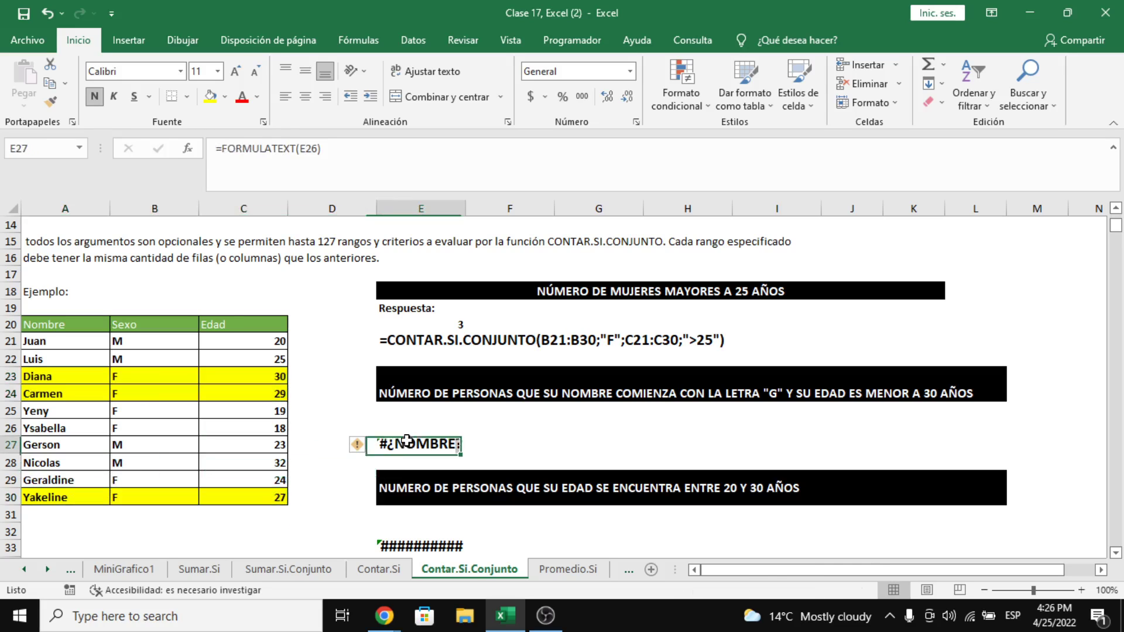
click(297, 151)
key(Return)
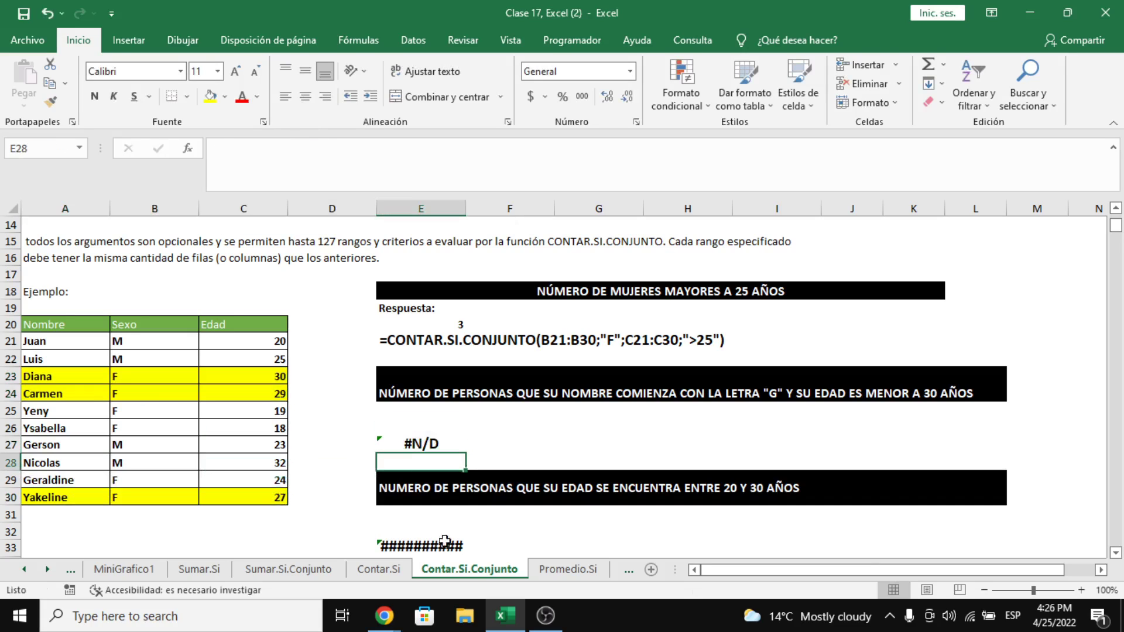
click(435, 545)
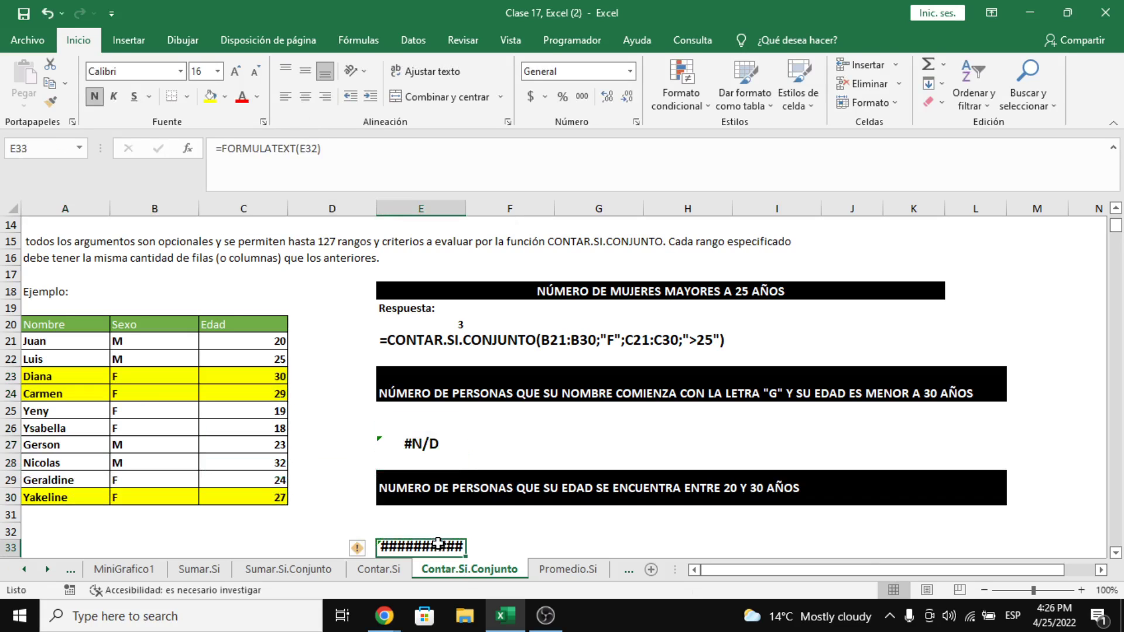
click(301, 149)
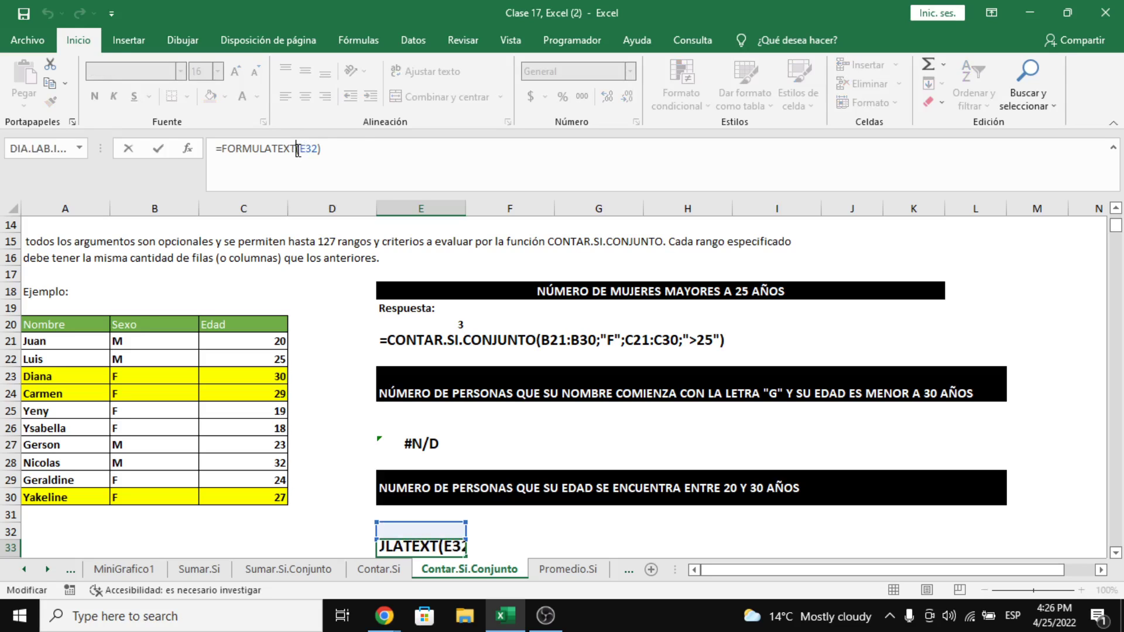
text(O)
key(Return)
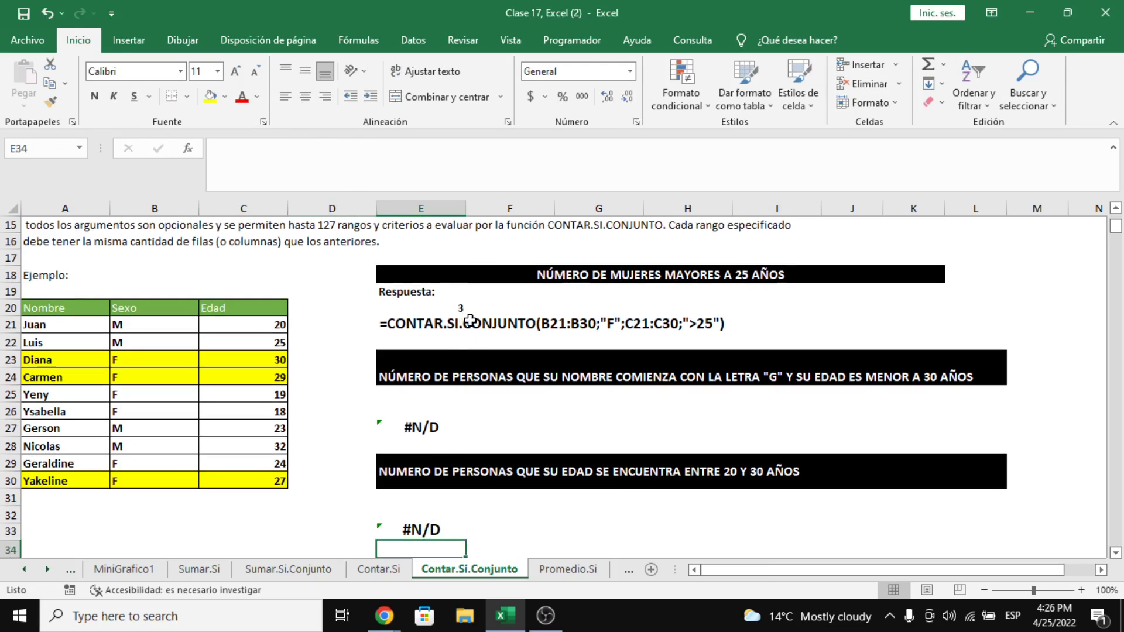
Write =CONTAR.SI.CONJUNTO(A21:A30;"G*";C21:C30;"<30") in E26 under the question about names starting with G and age under 30.
click(430, 426)
click(426, 412)
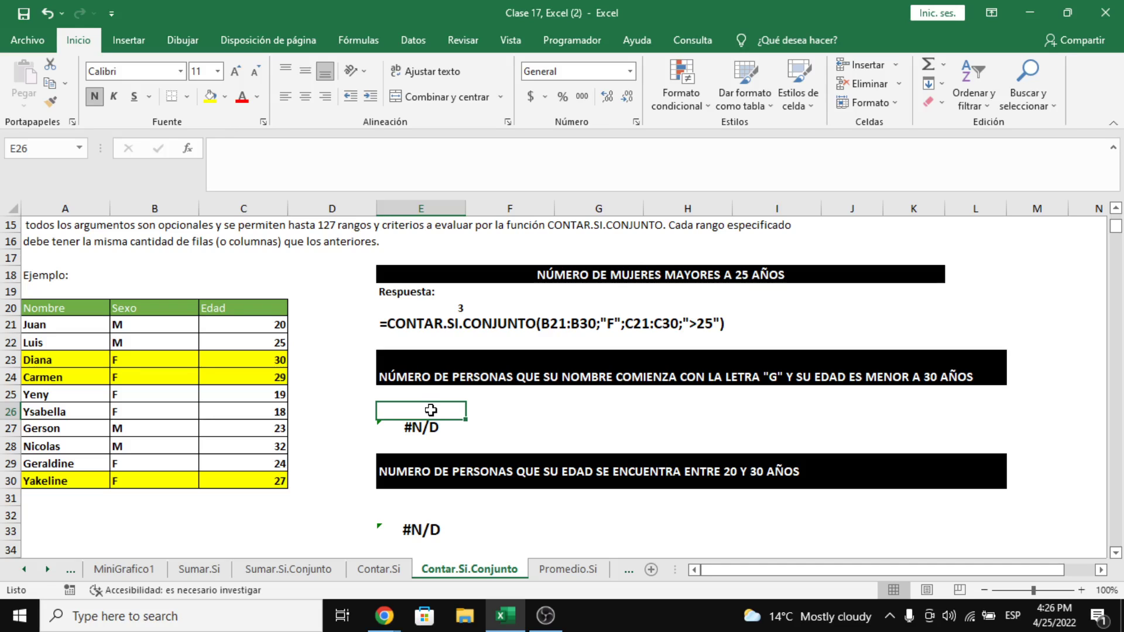
text(=CO)
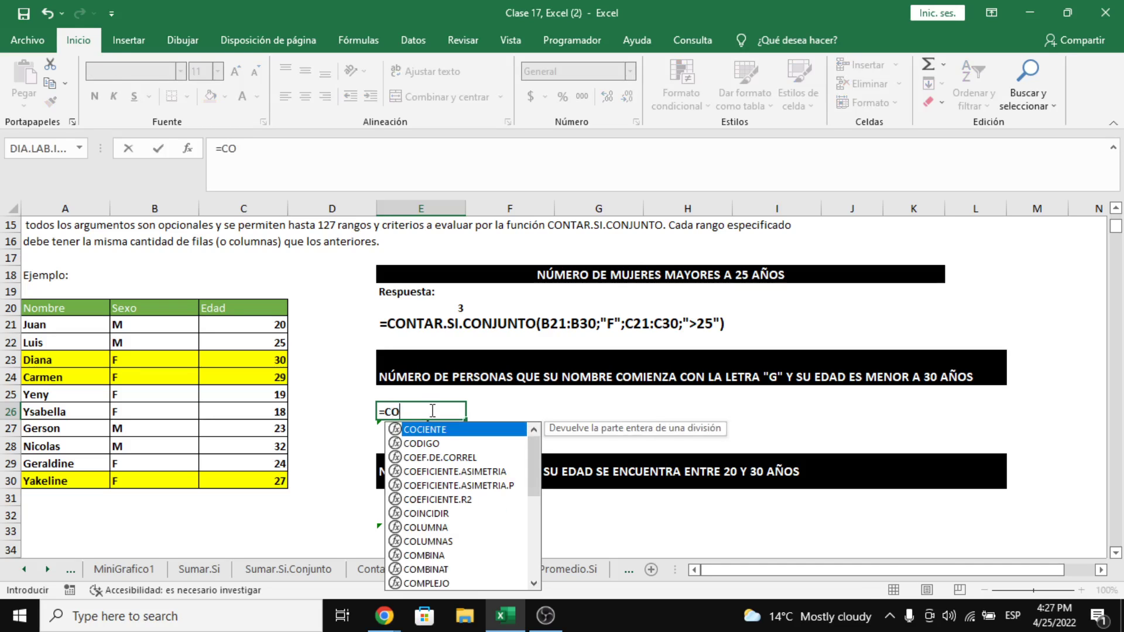
text(NTA)
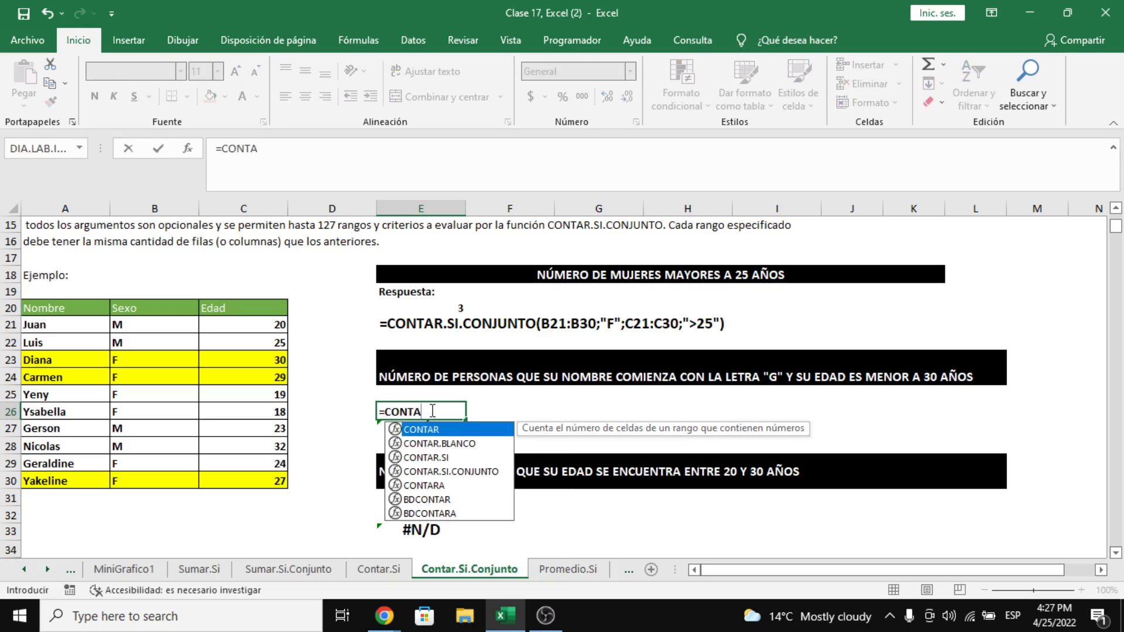
text(R.SI.)
key(Tab)
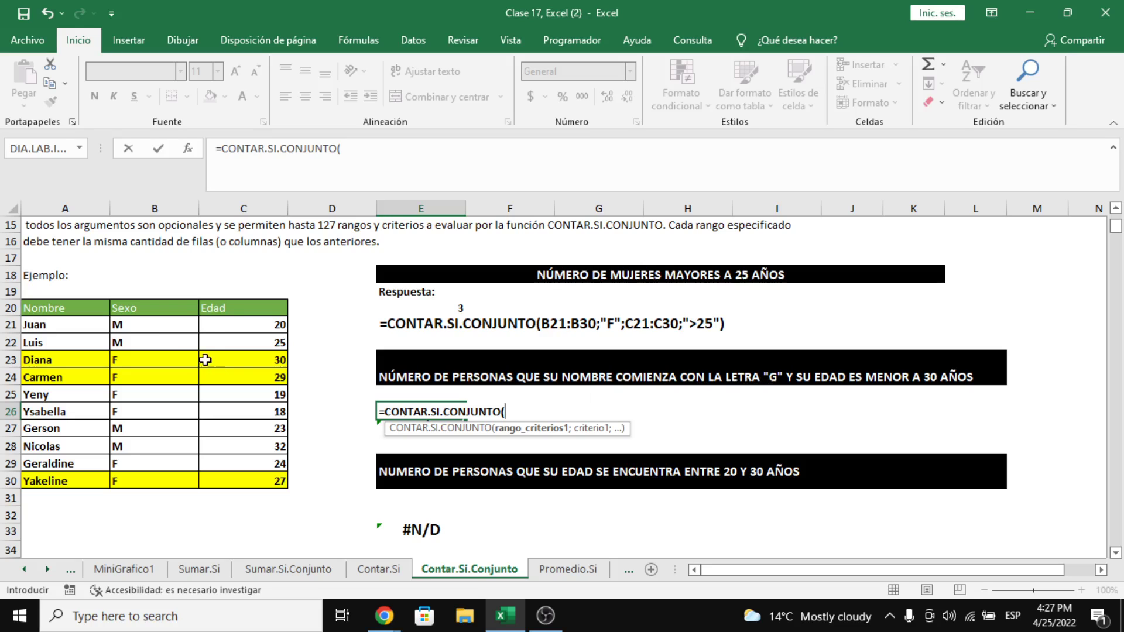
drag(86, 324, 96, 488)
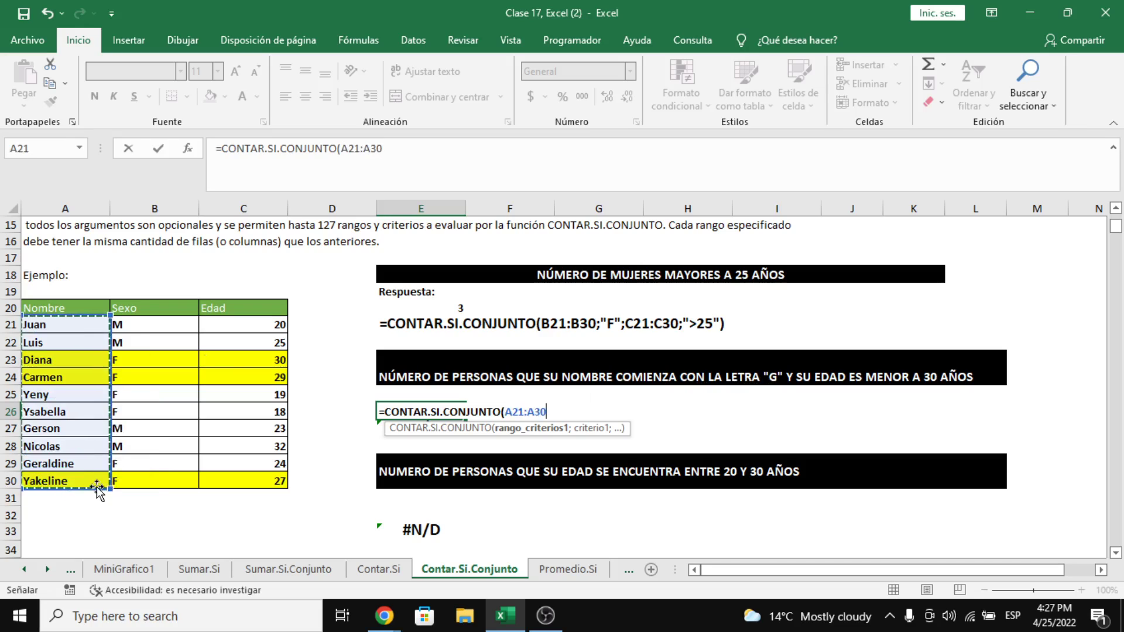
text(;"G*)
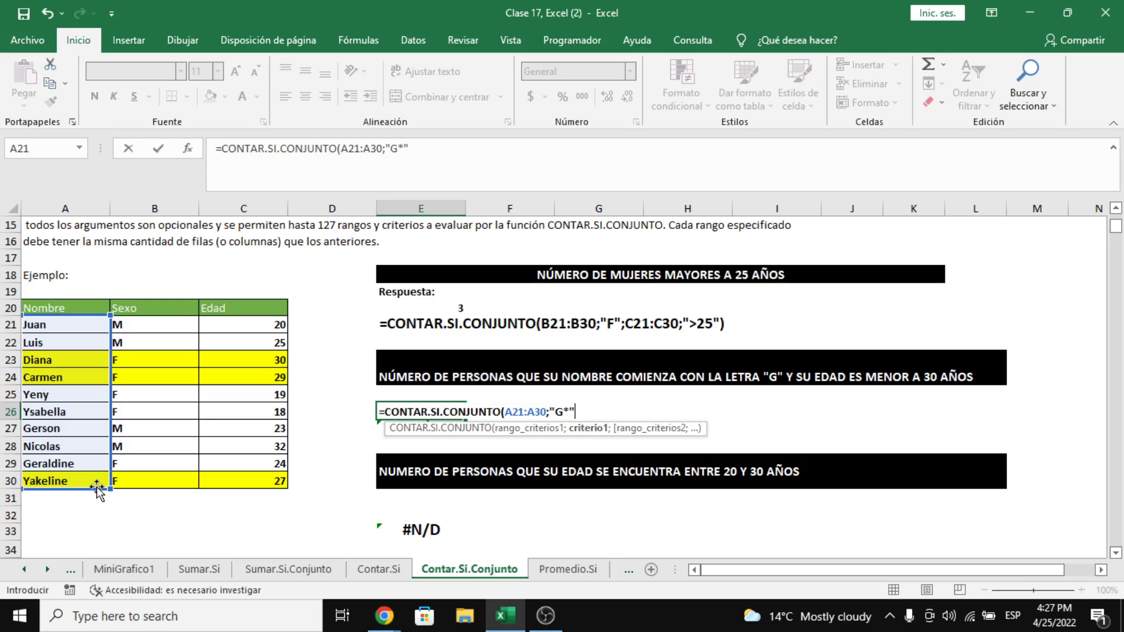
text(;)
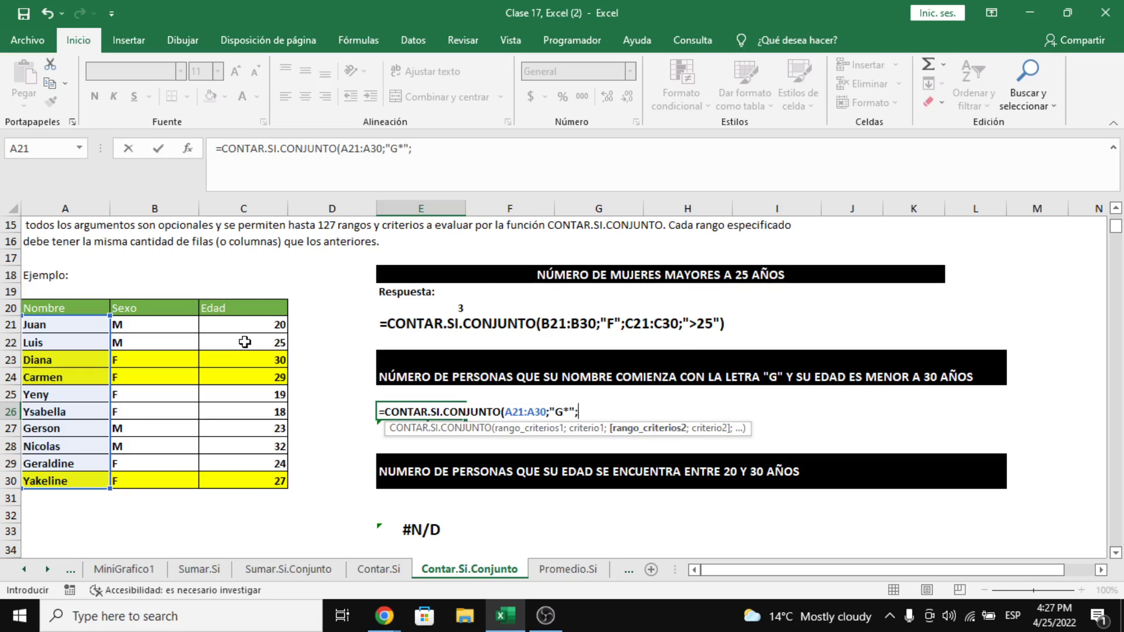
drag(253, 325, 256, 473)
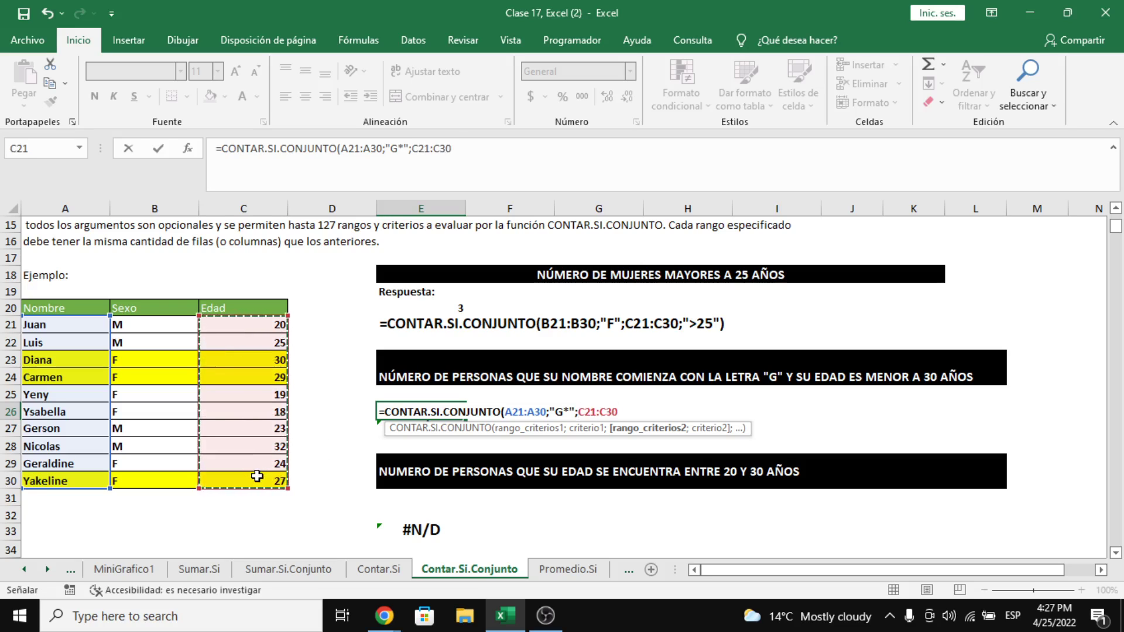
text(;)
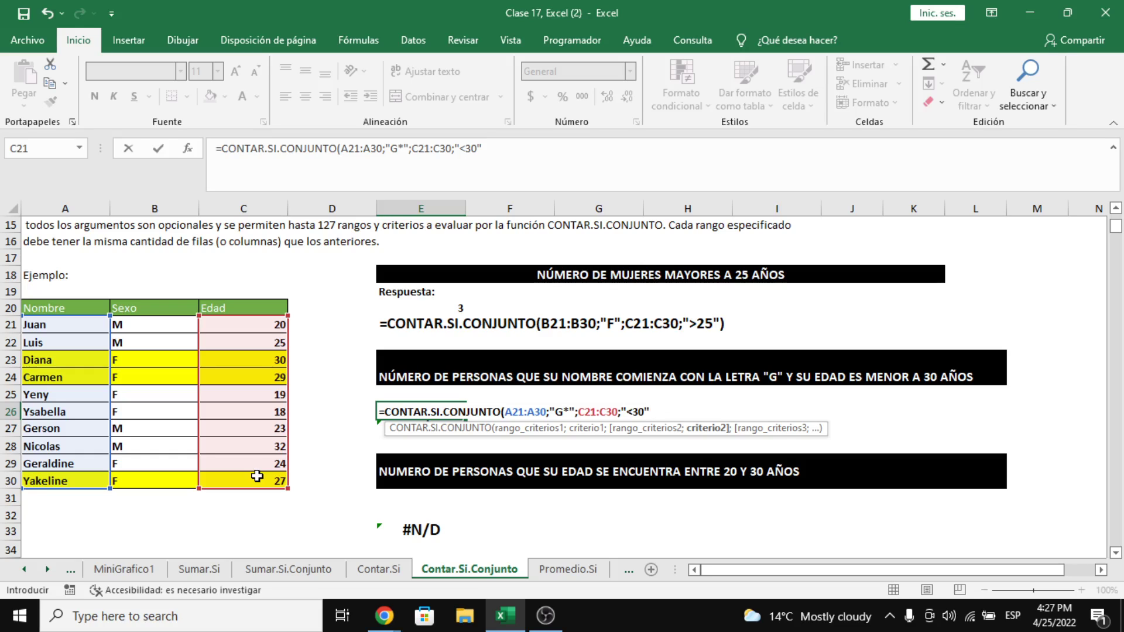
text("<30")
key(Return)
key(Up)
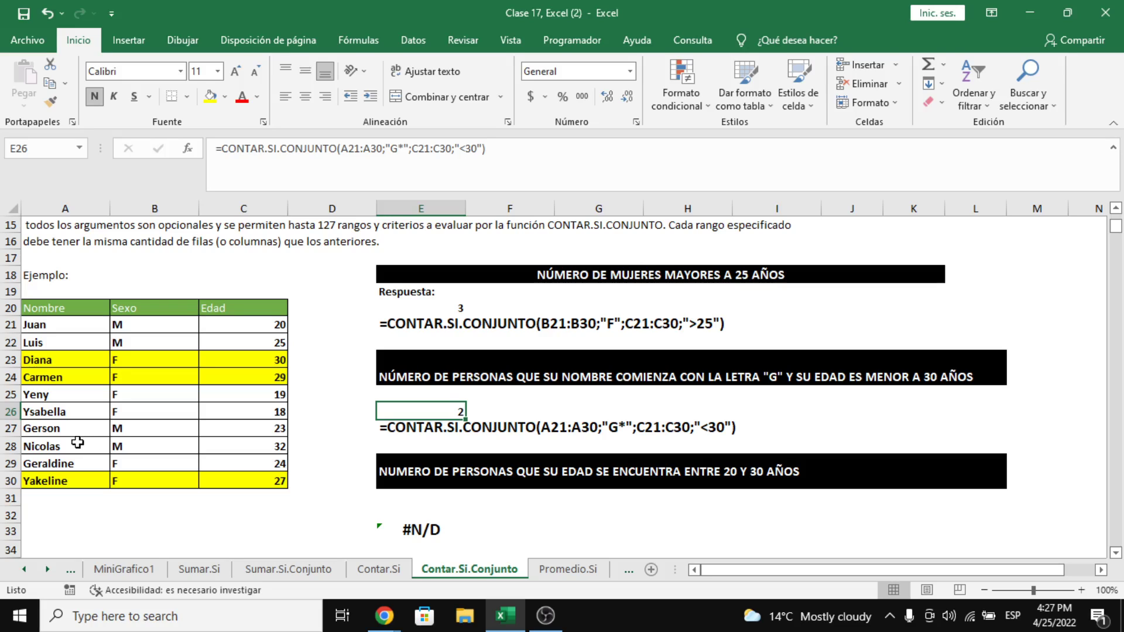
Fill the table rows of the people under 30 whose names start with G, A27:C27 and A29:C29, with light blue.
drag(77, 438, 237, 425)
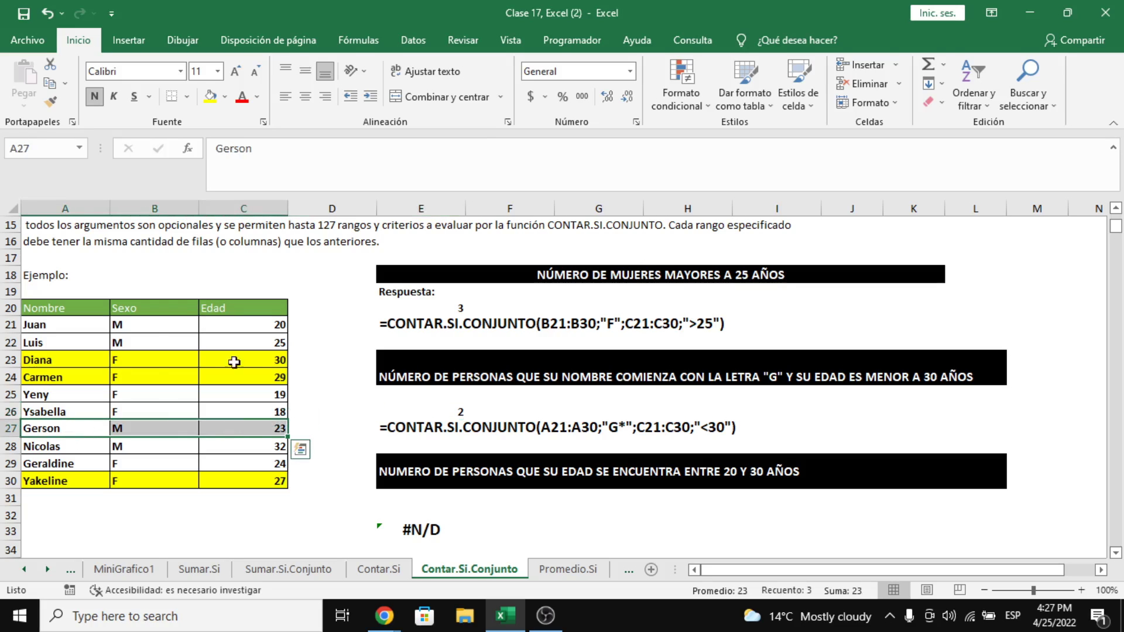
click(225, 98)
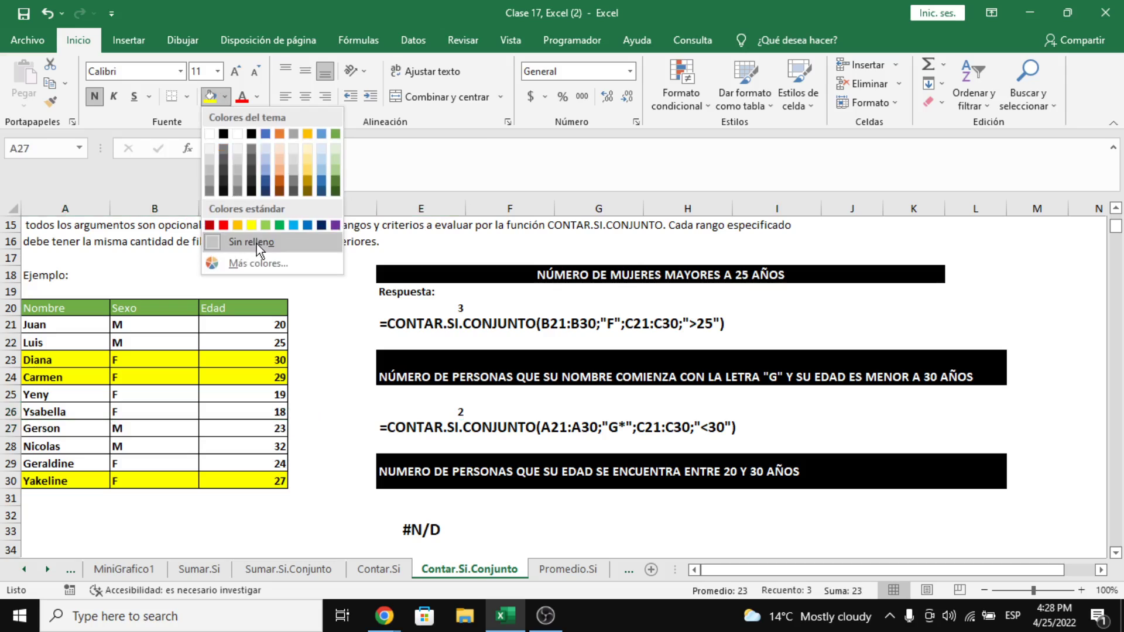
click(294, 226)
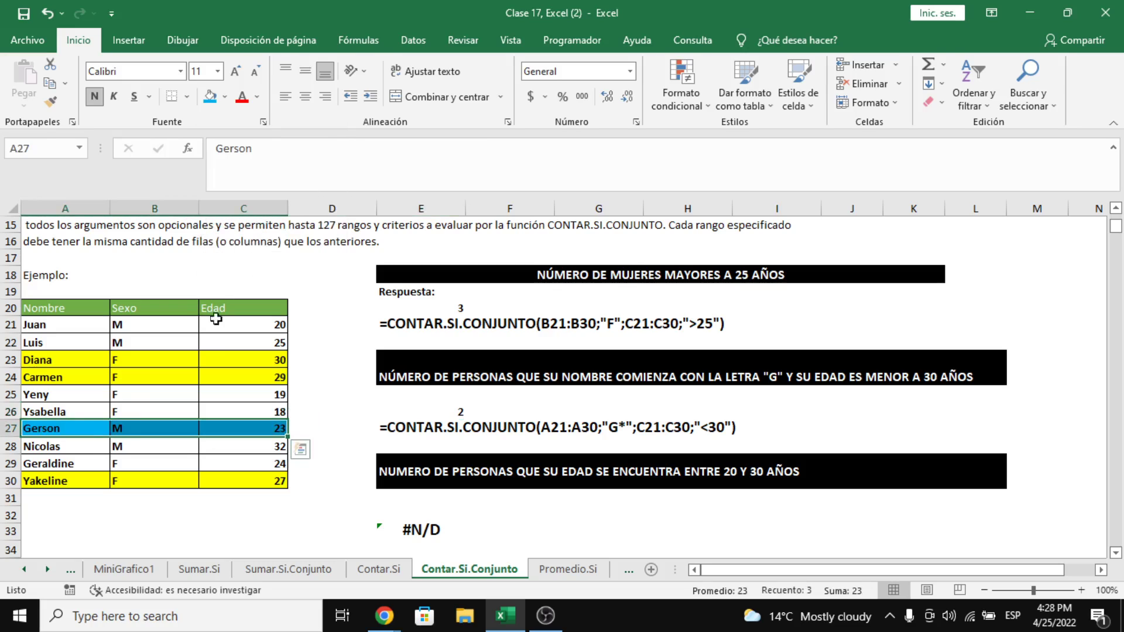
click(69, 461)
drag(233, 463, 233, 462)
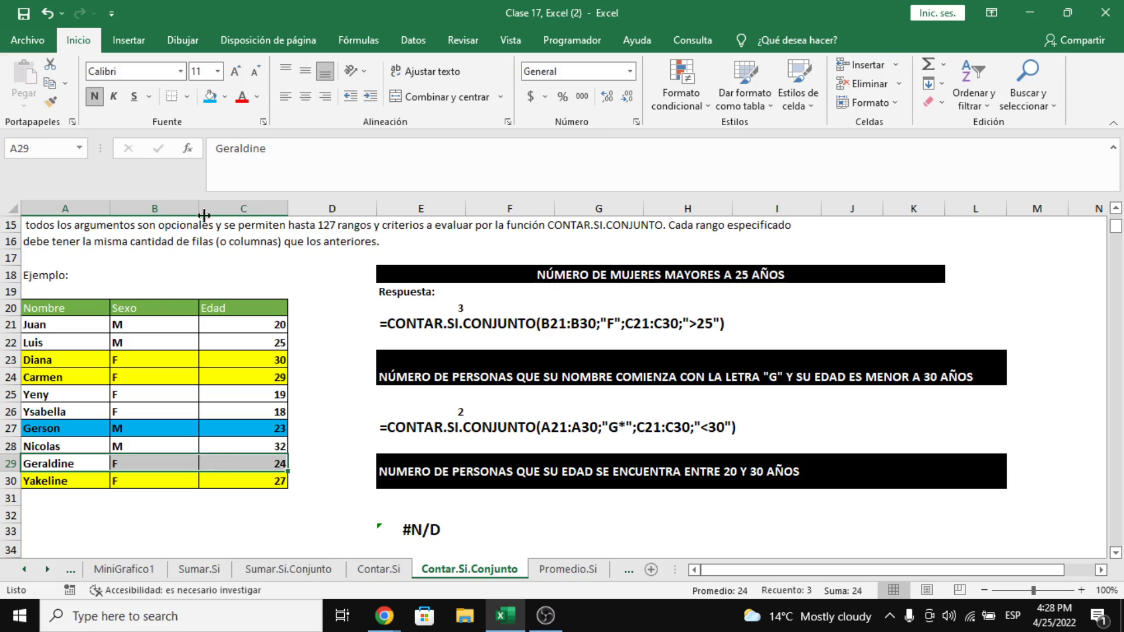
click(210, 97)
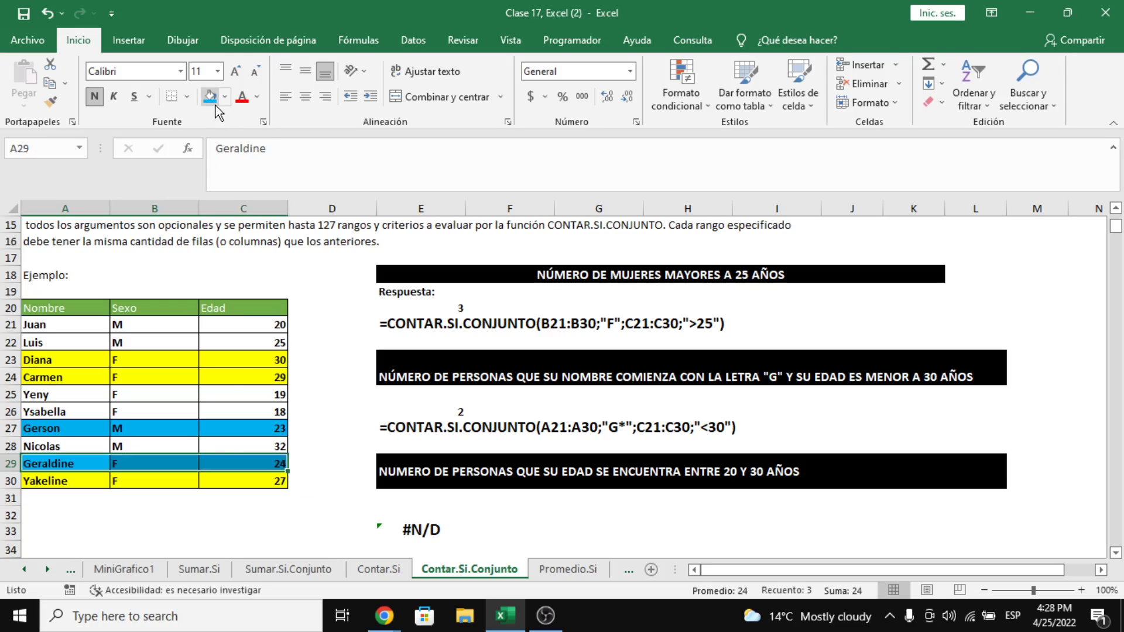
click(272, 435)
click(261, 466)
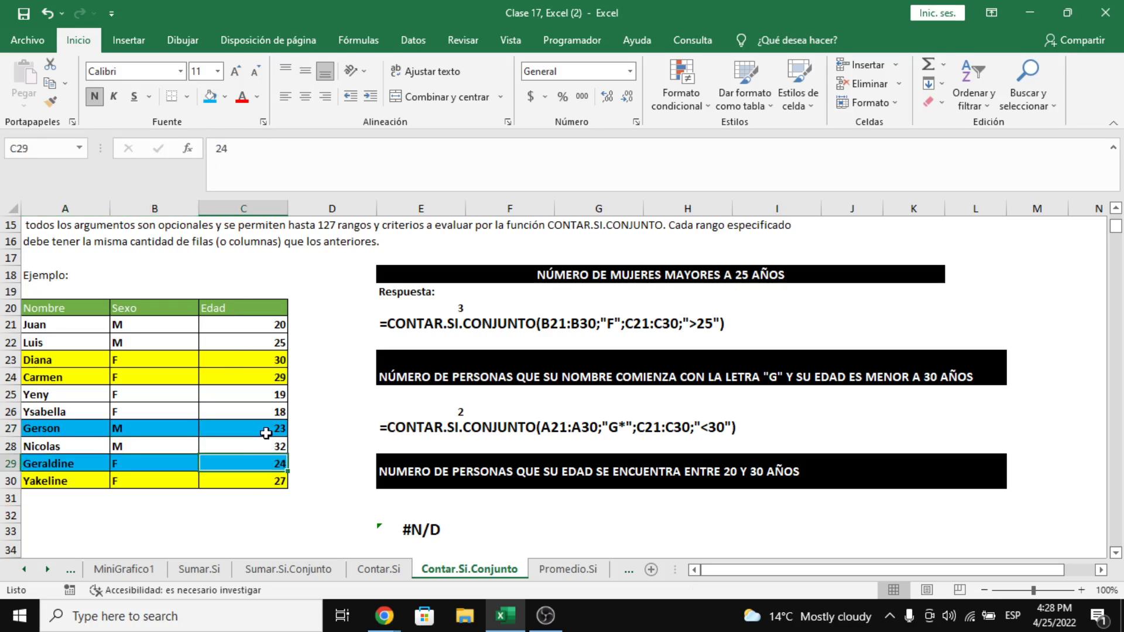
Color the answer cells to match their table rows: E26 light blue and E20 yellow.
click(413, 415)
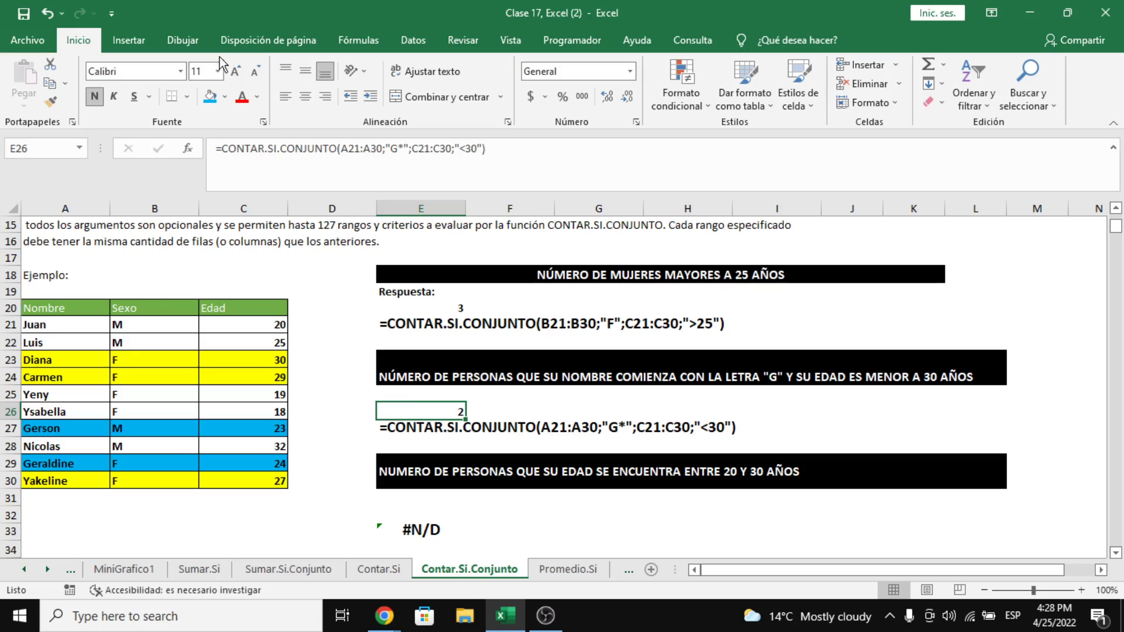
click(209, 96)
click(446, 308)
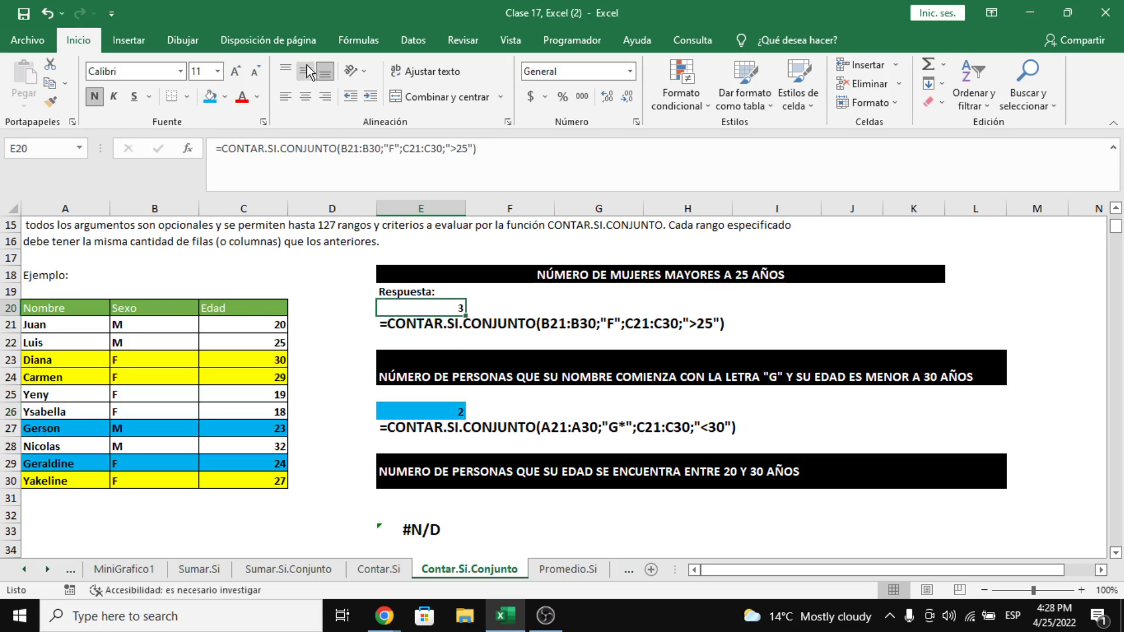
click(225, 97)
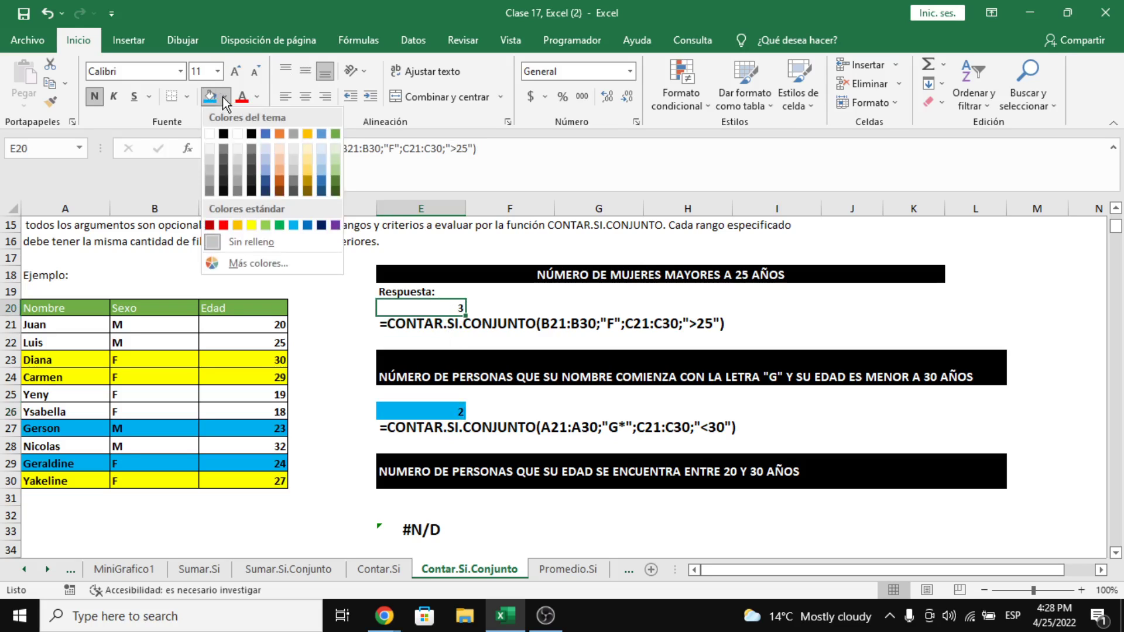
click(252, 226)
click(430, 426)
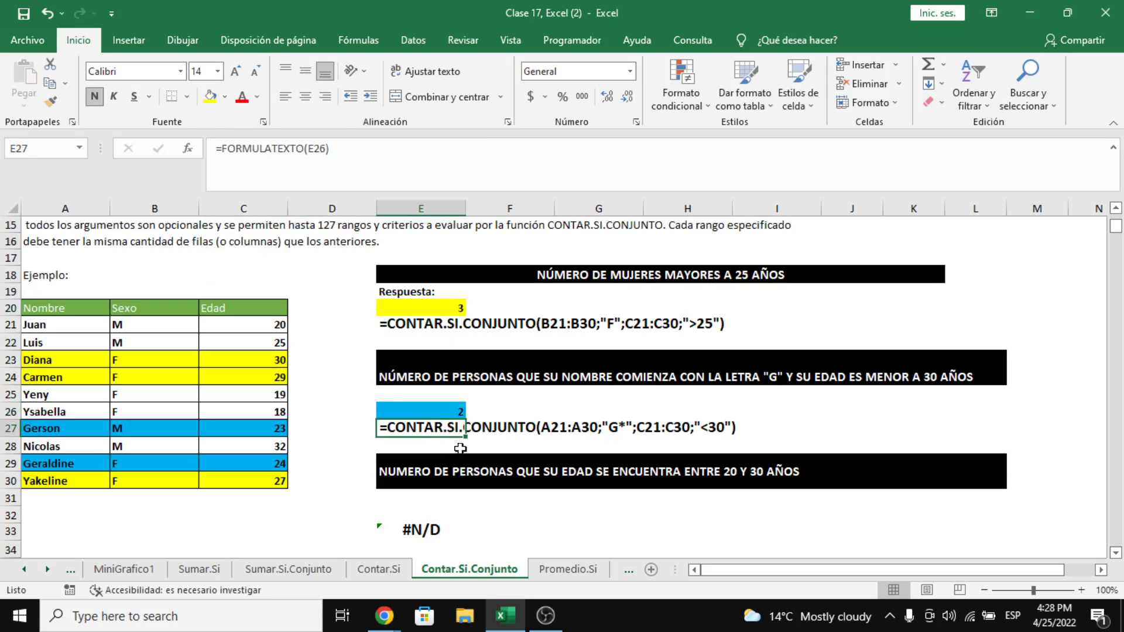
click(448, 446)
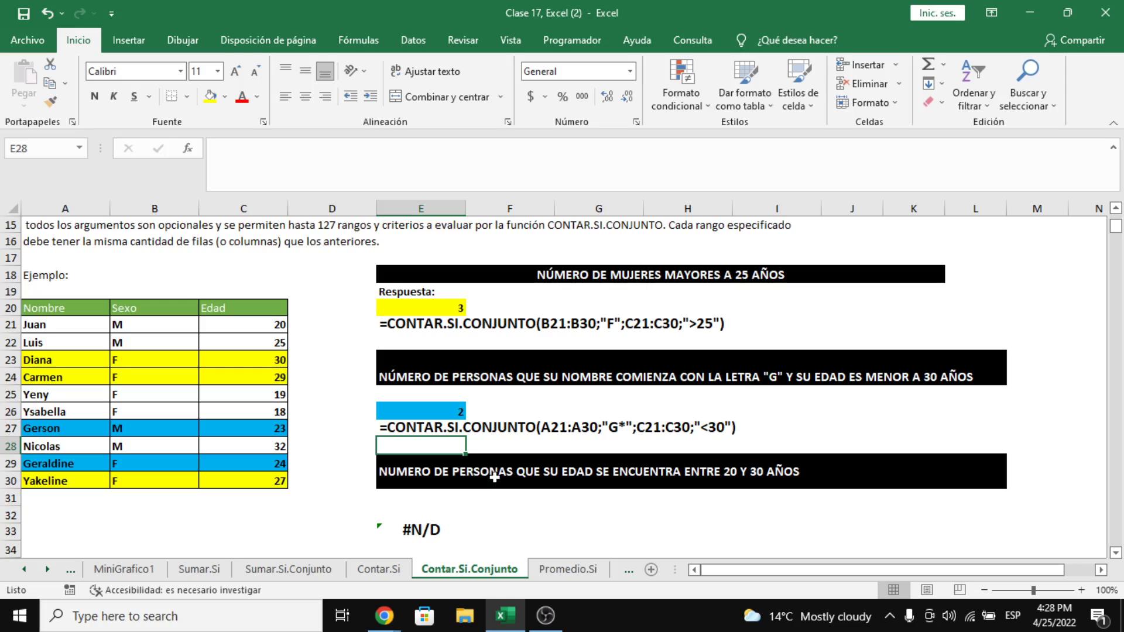
scroll(494, 477, down, 2)
scroll(494, 477, up, 1)
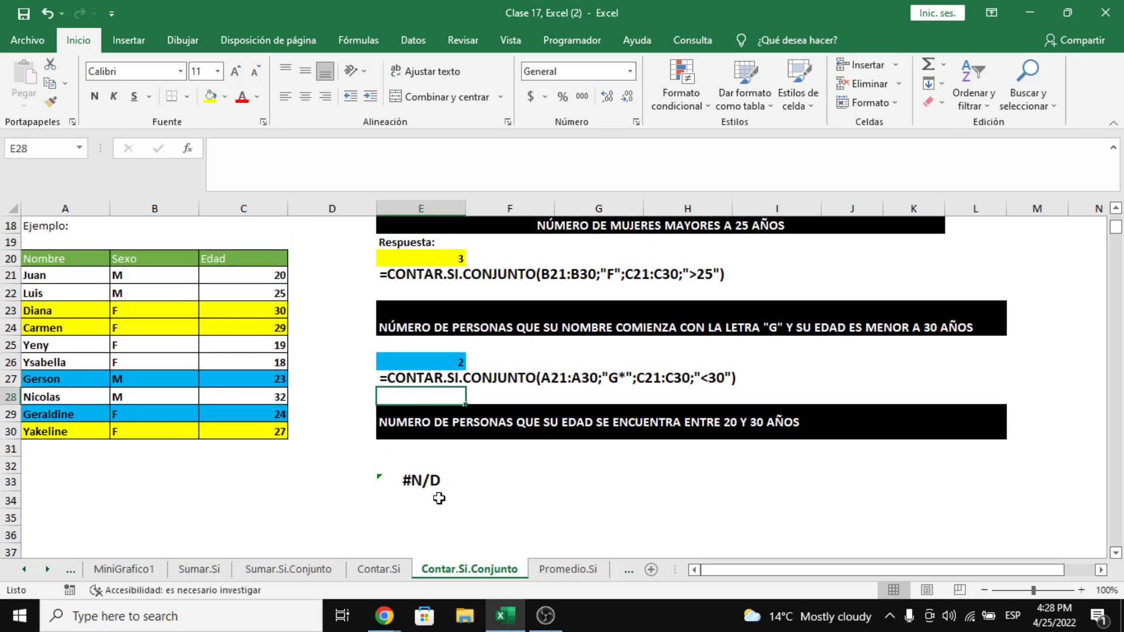
click(429, 482)
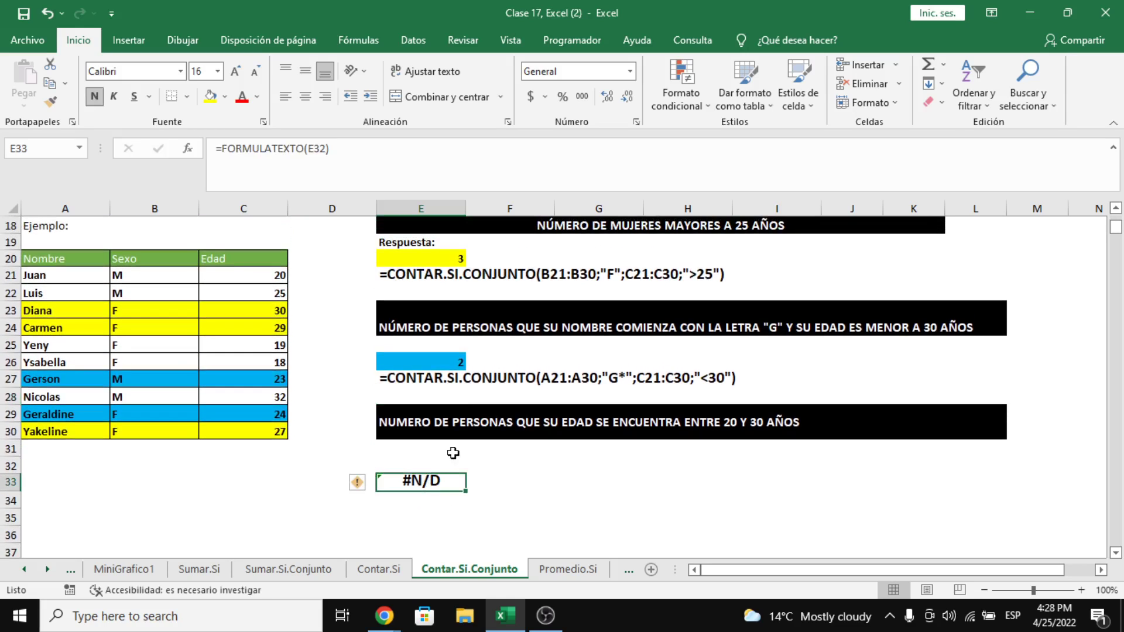
click(429, 462)
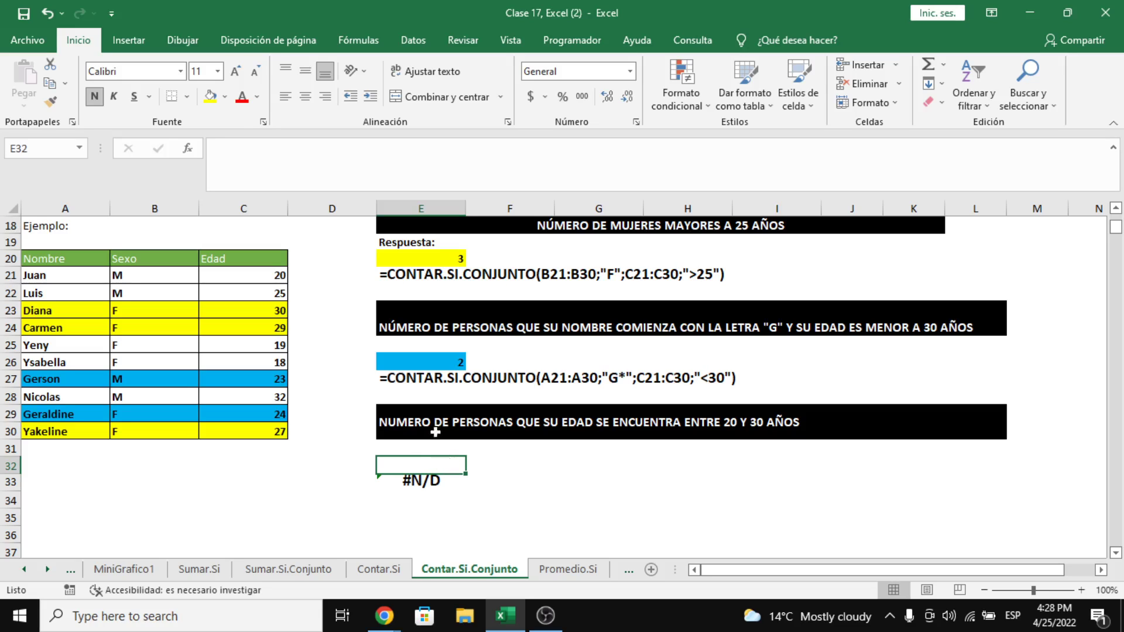
click(568, 477)
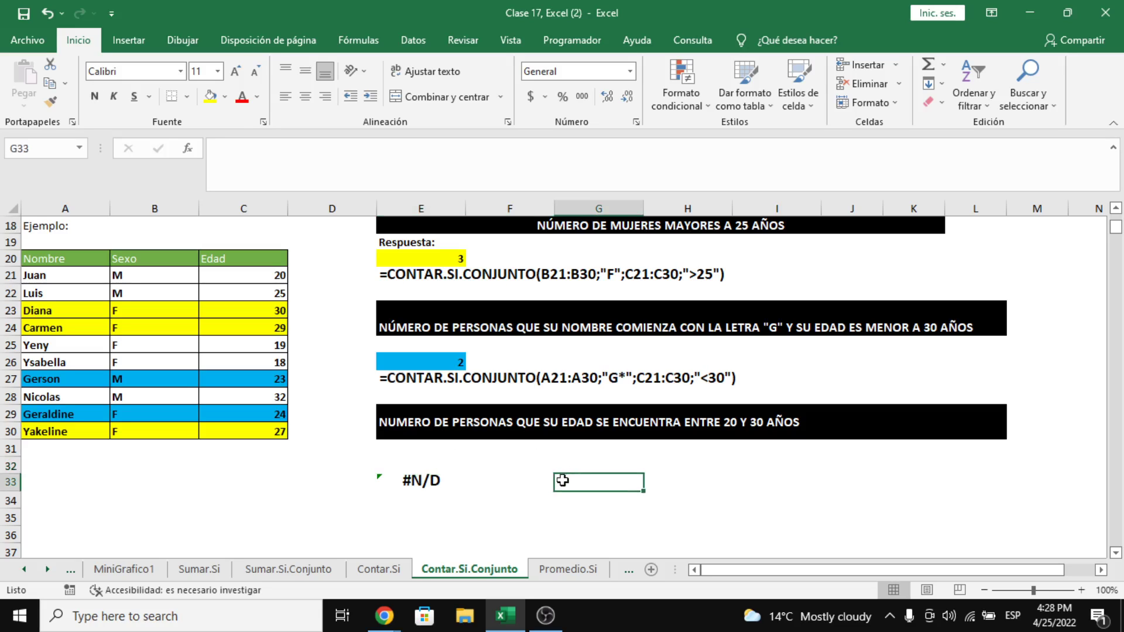
click(535, 468)
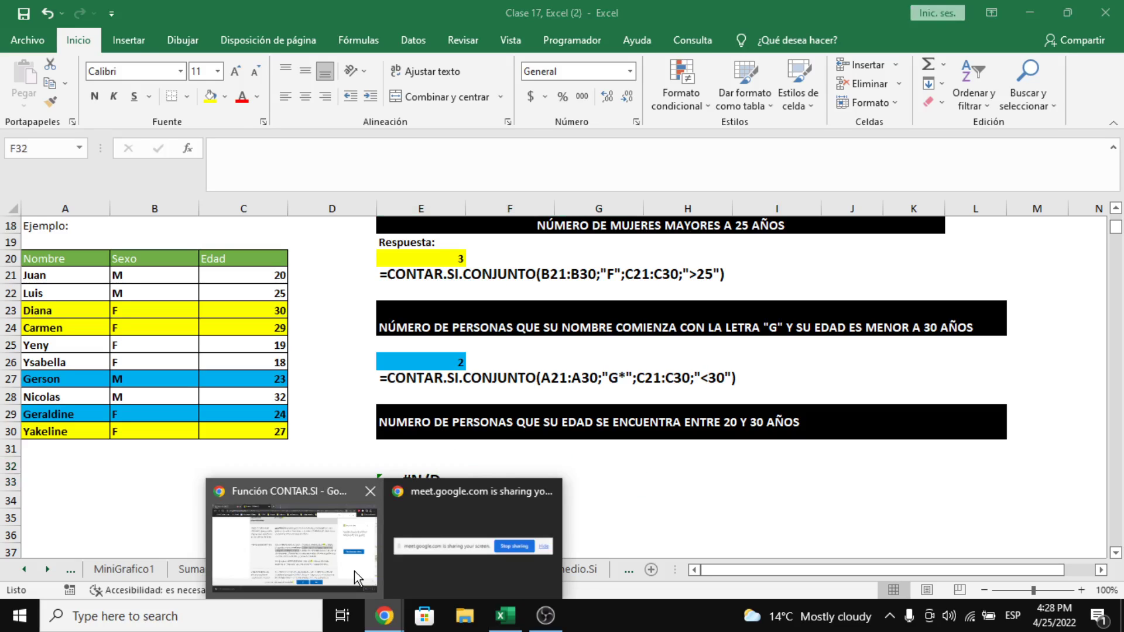
Switch to the Google Meet call in Chrome to look over the participant list, and return to the Excel workbook.
mouse_move(384, 614)
click(353, 570)
click(151, 6)
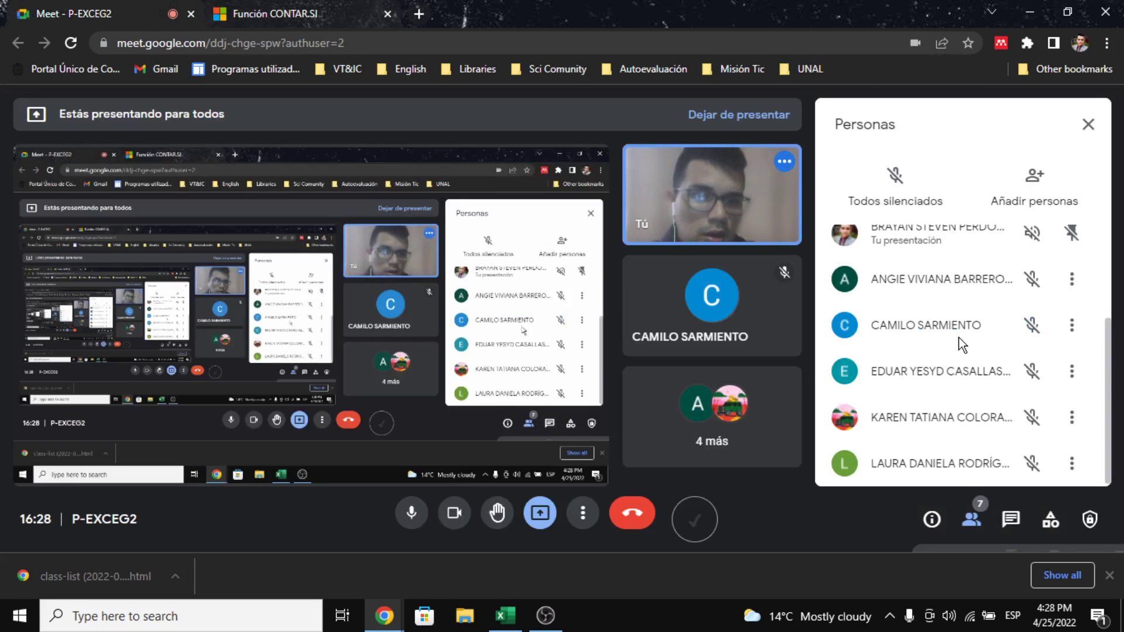
key(alt+Tab)
Write =CONTAR.SI.CONJUNTO(C21:C30;">=20";C21:C30;"<=30") in E32 under the question about people aged between 20 and 30.
click(446, 464)
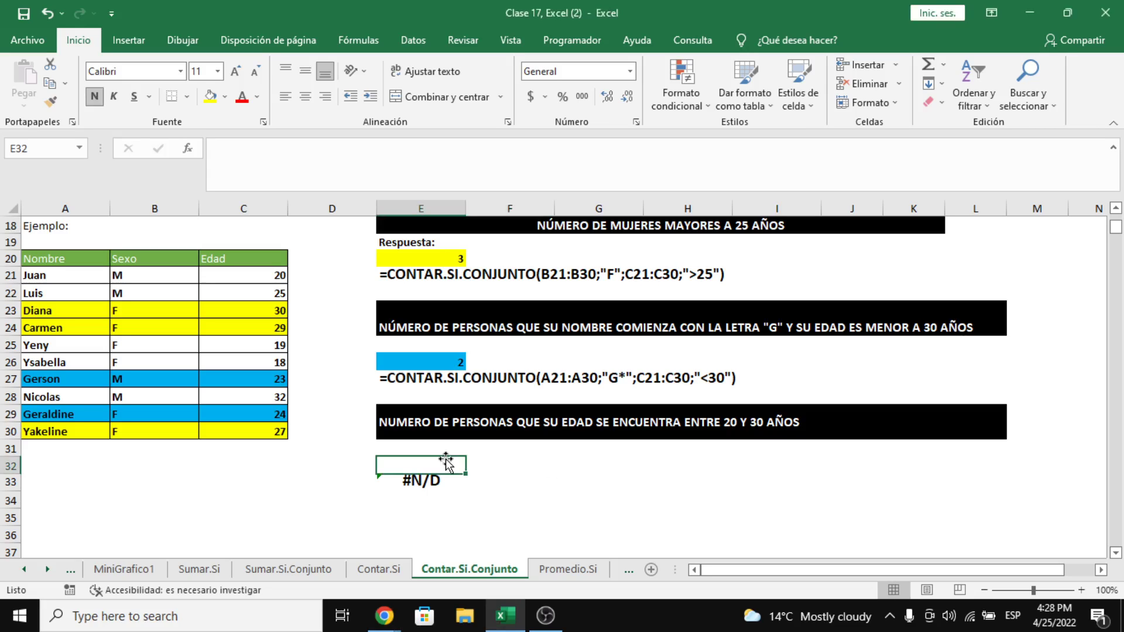
text(=CO)
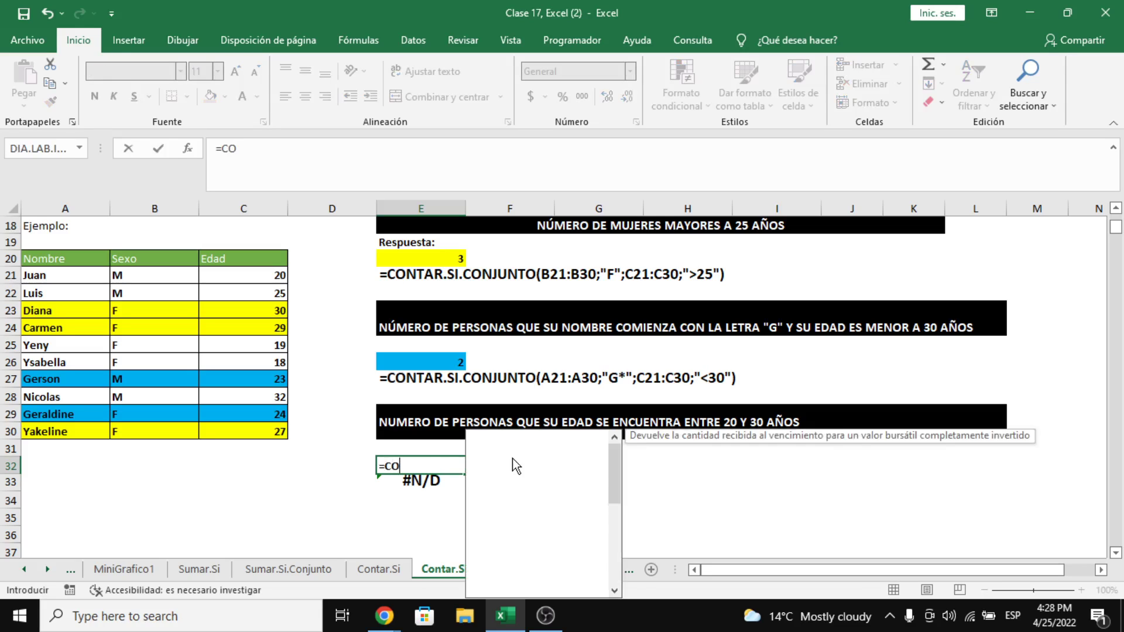
text(NTAR.SI.)
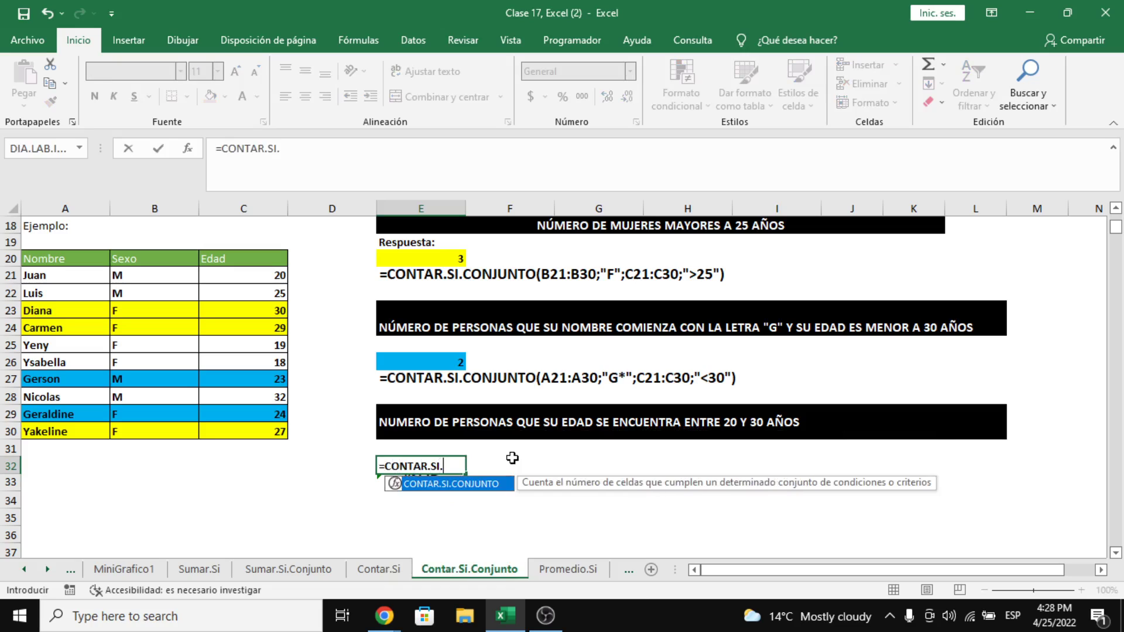
key(Tab)
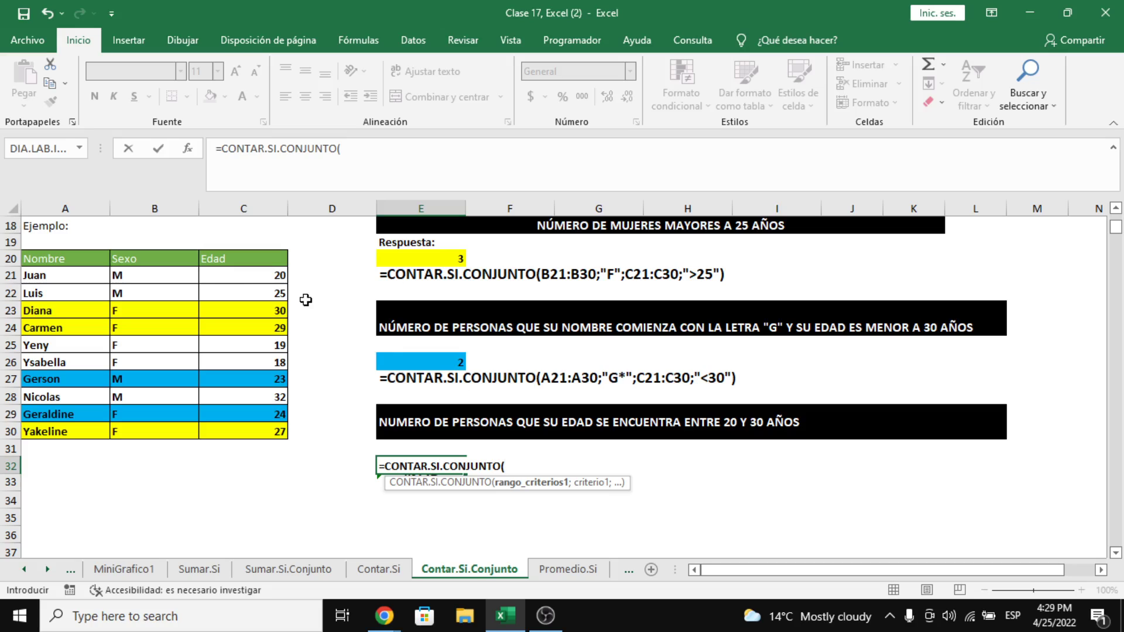
drag(258, 280, 265, 431)
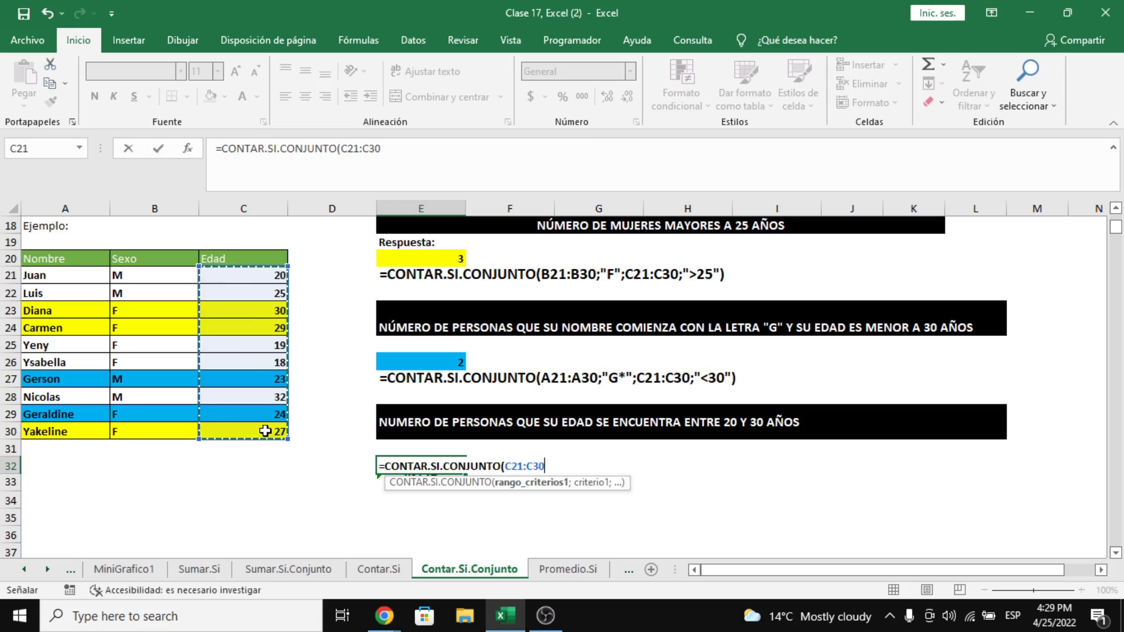
text(;)
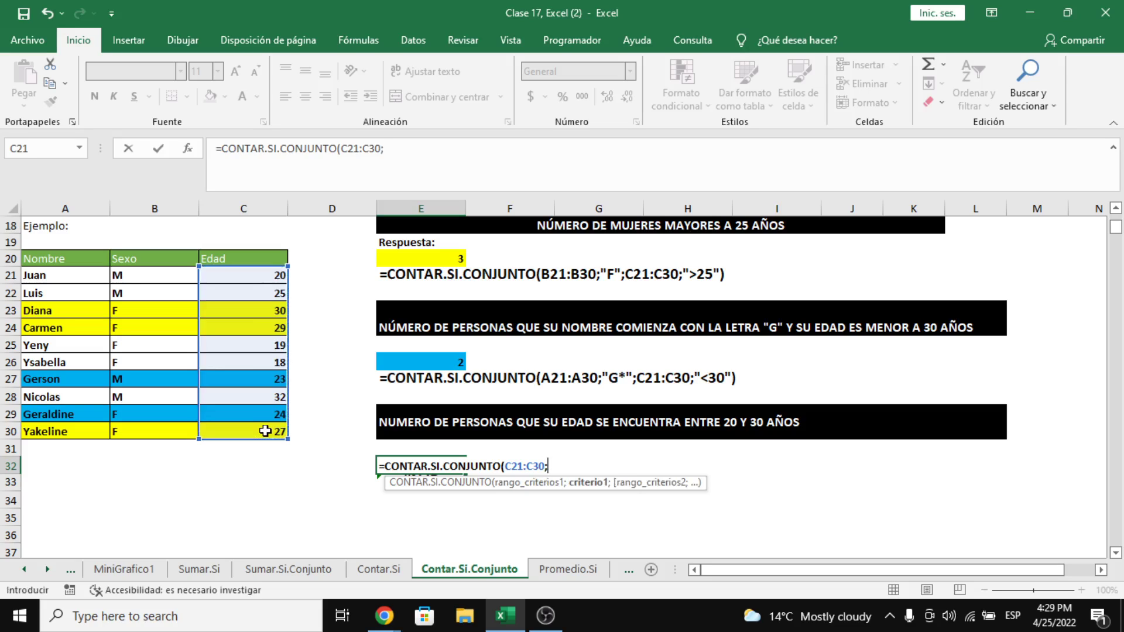
text(">=20";)
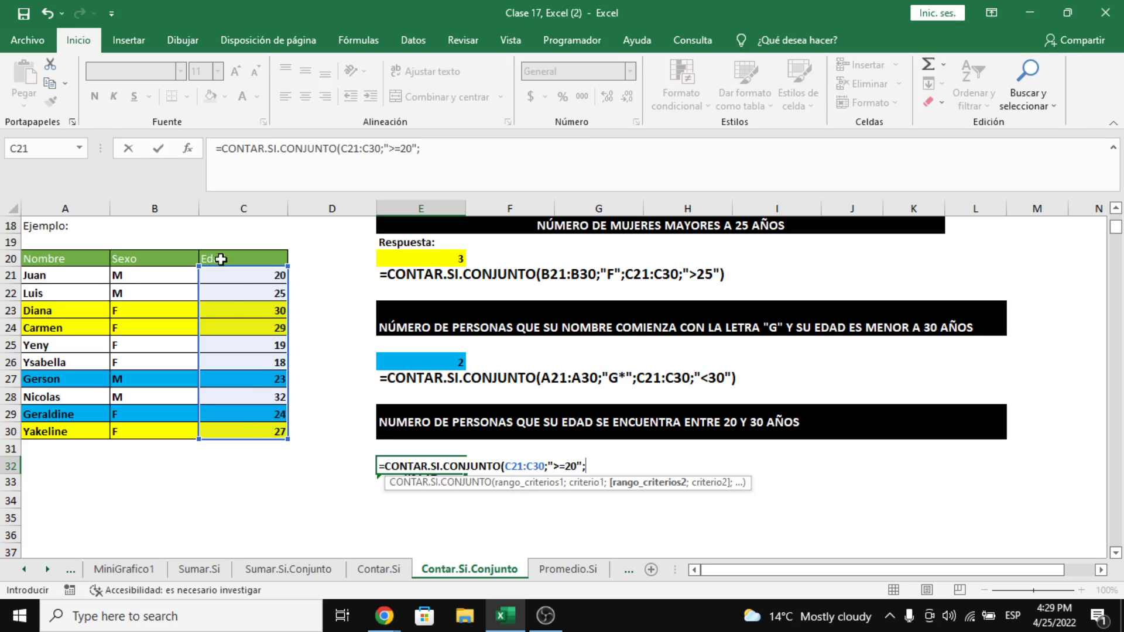
drag(221, 271, 238, 429)
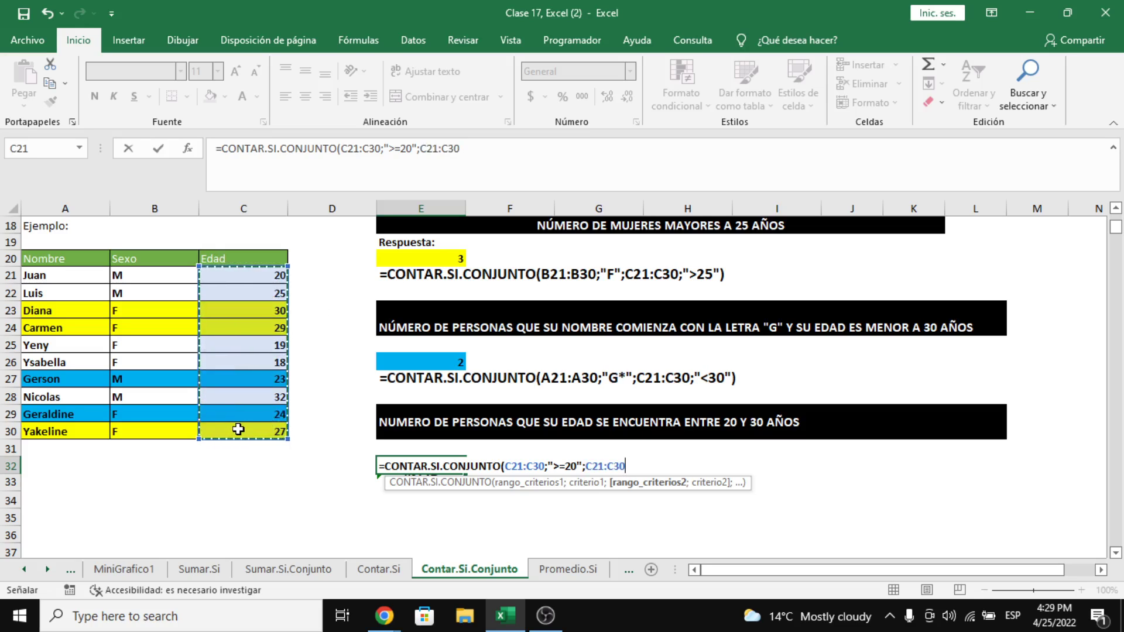
text(;)
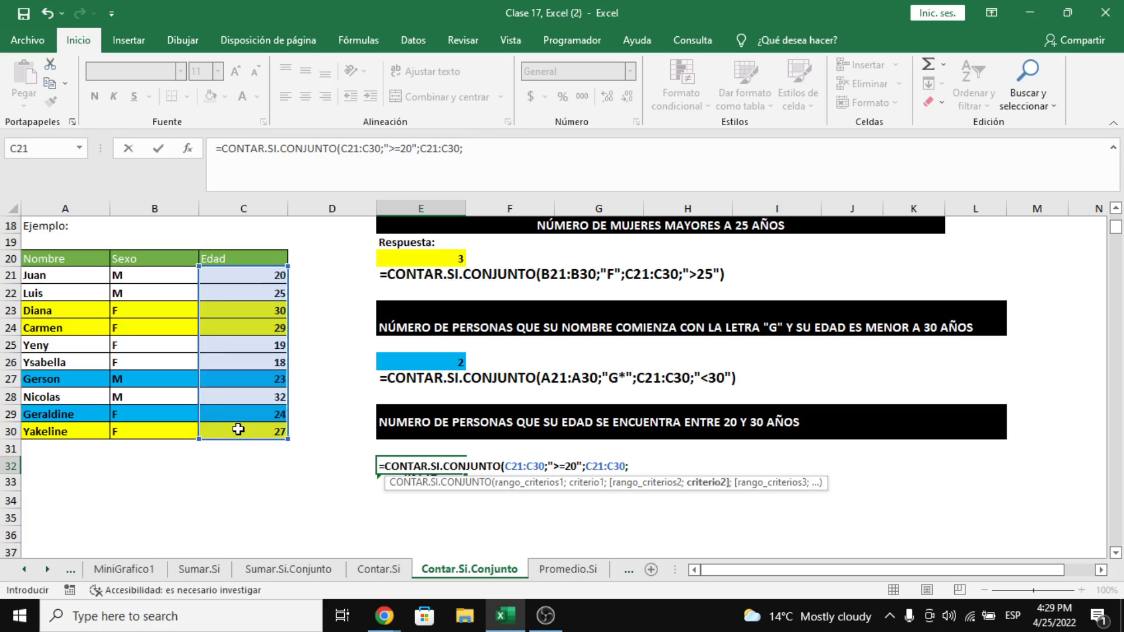
text("<=30")
key(Return)
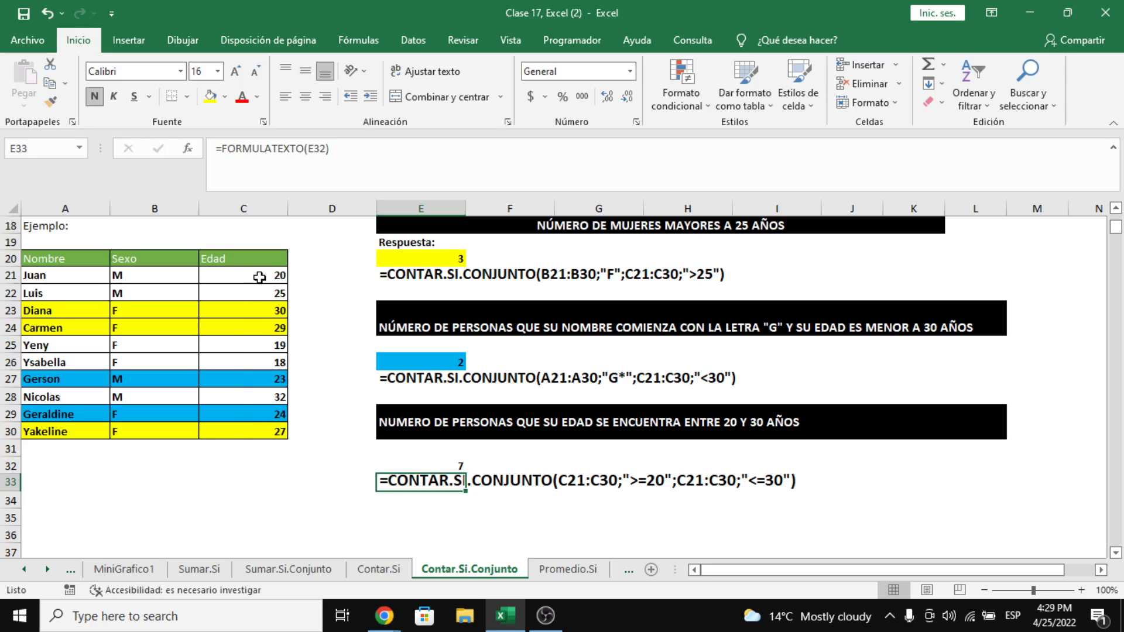
Fill the first four table rows, A21:C24, with purple to mark people aged between 20 and 30.
drag(259, 278, 13, 277)
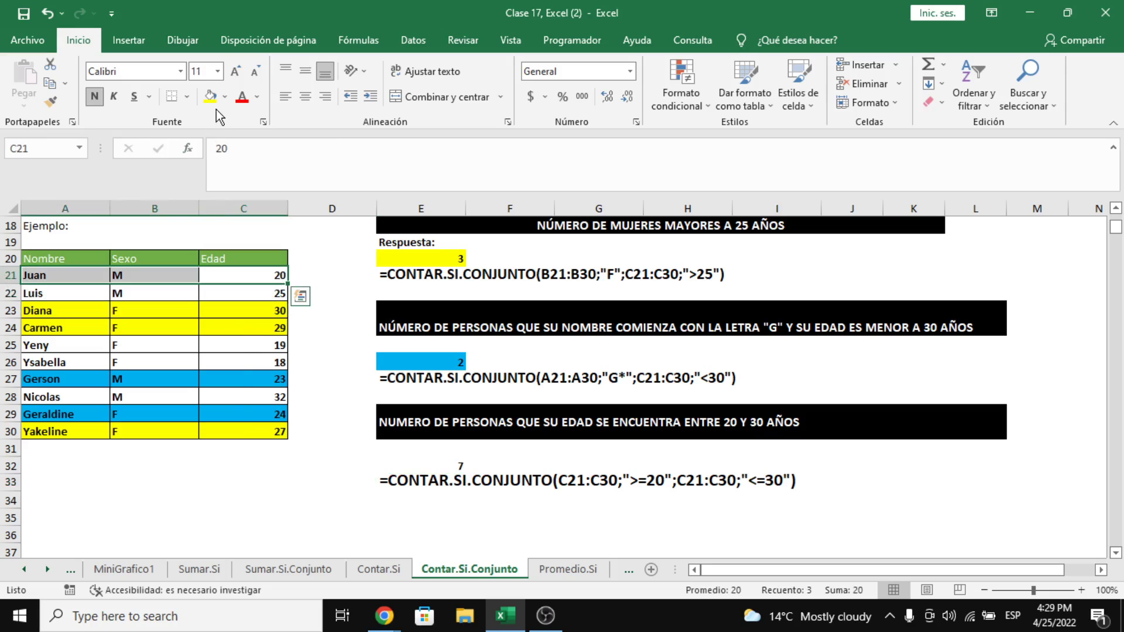
click(224, 97)
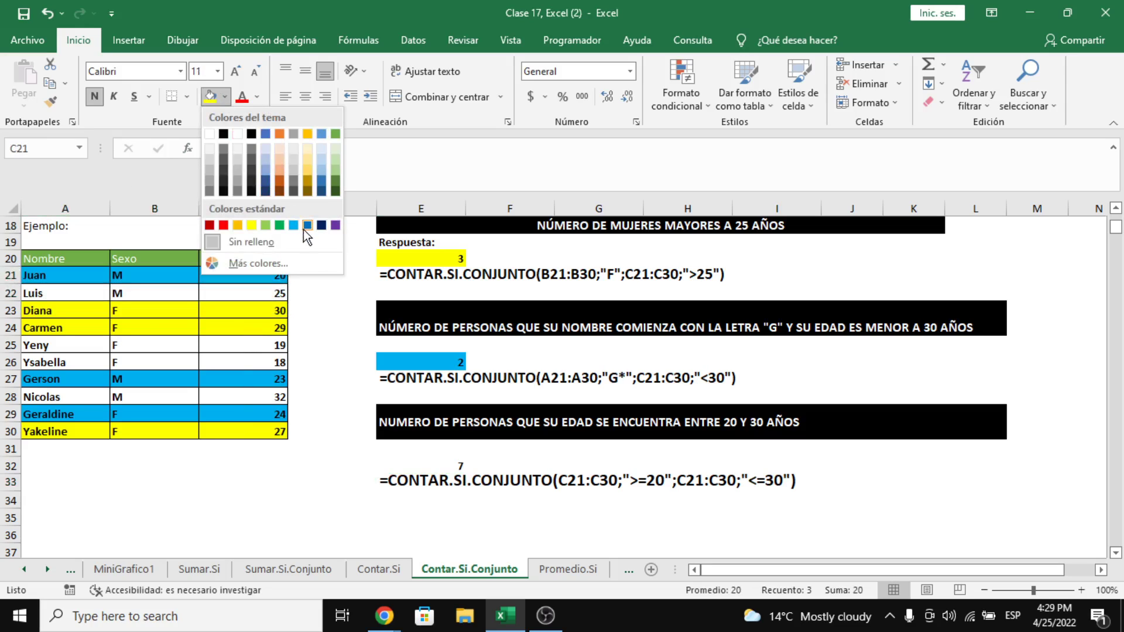
click(335, 225)
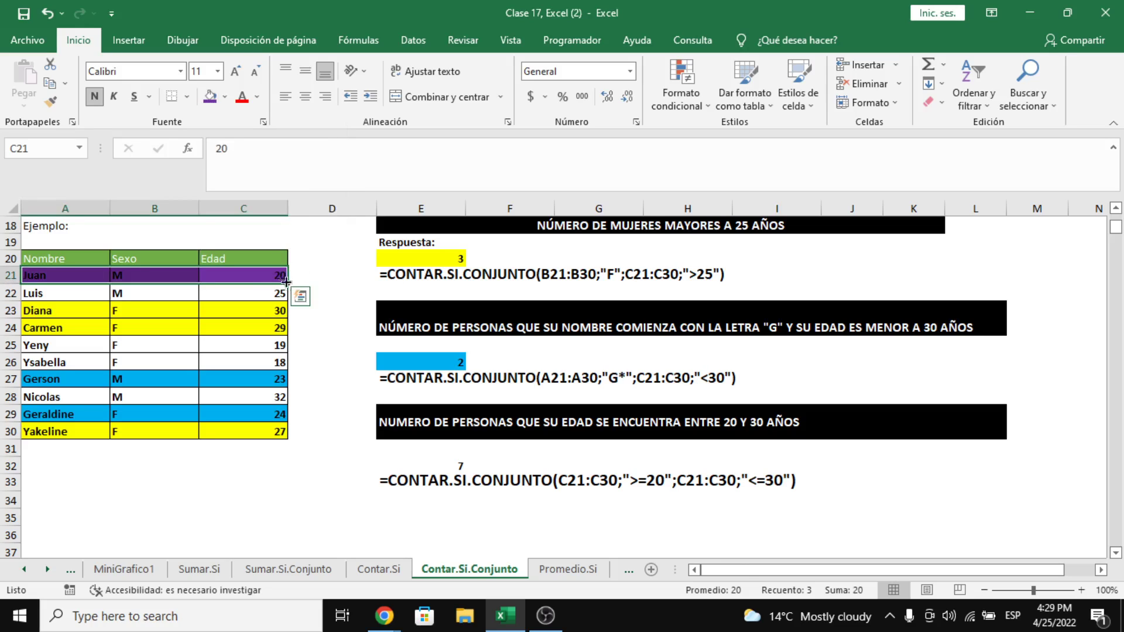
drag(275, 293, 45, 296)
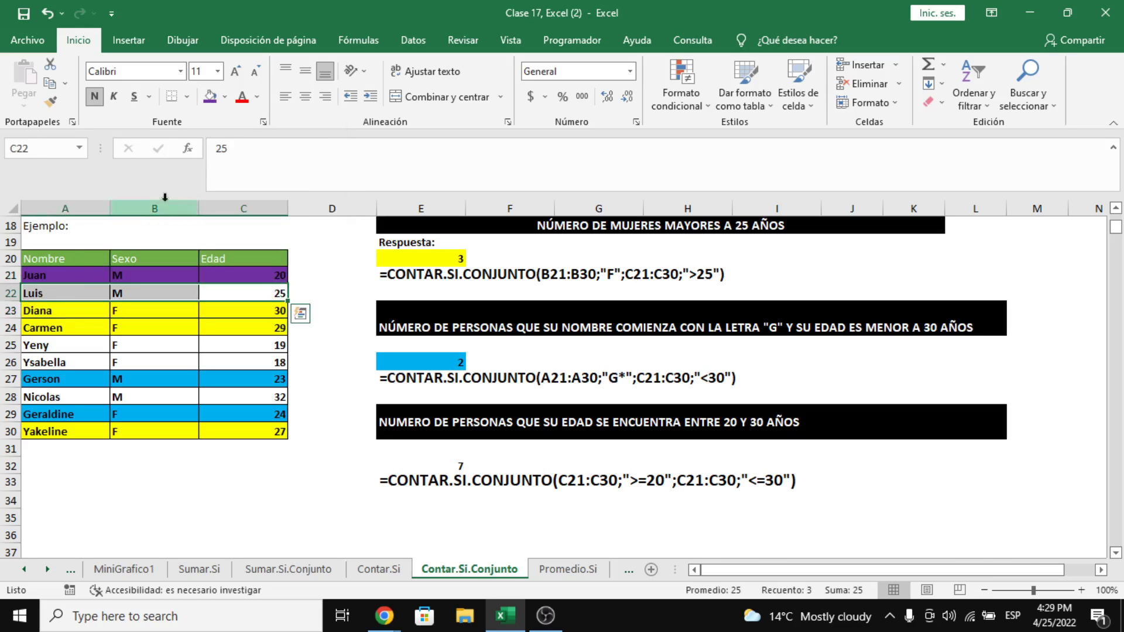
click(212, 98)
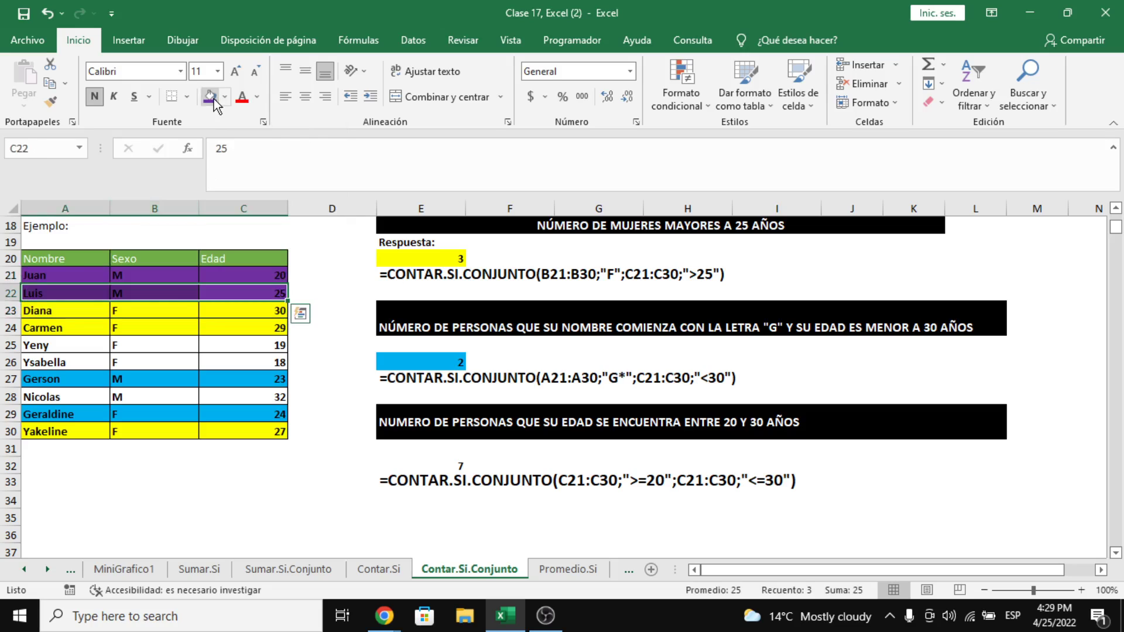
drag(79, 313, 226, 326)
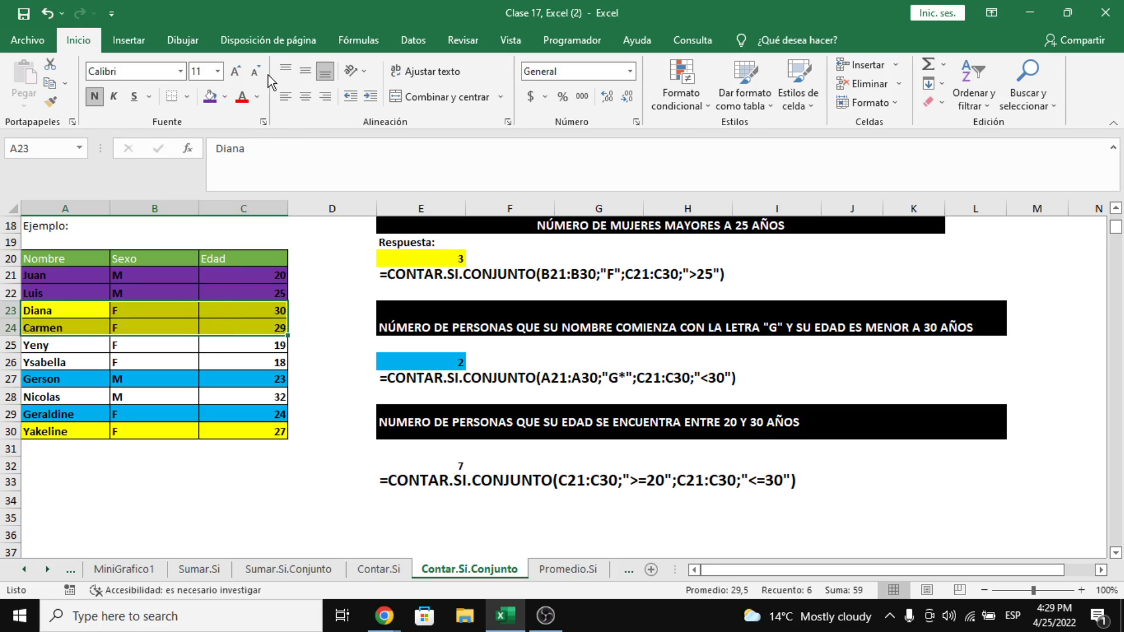
click(212, 97)
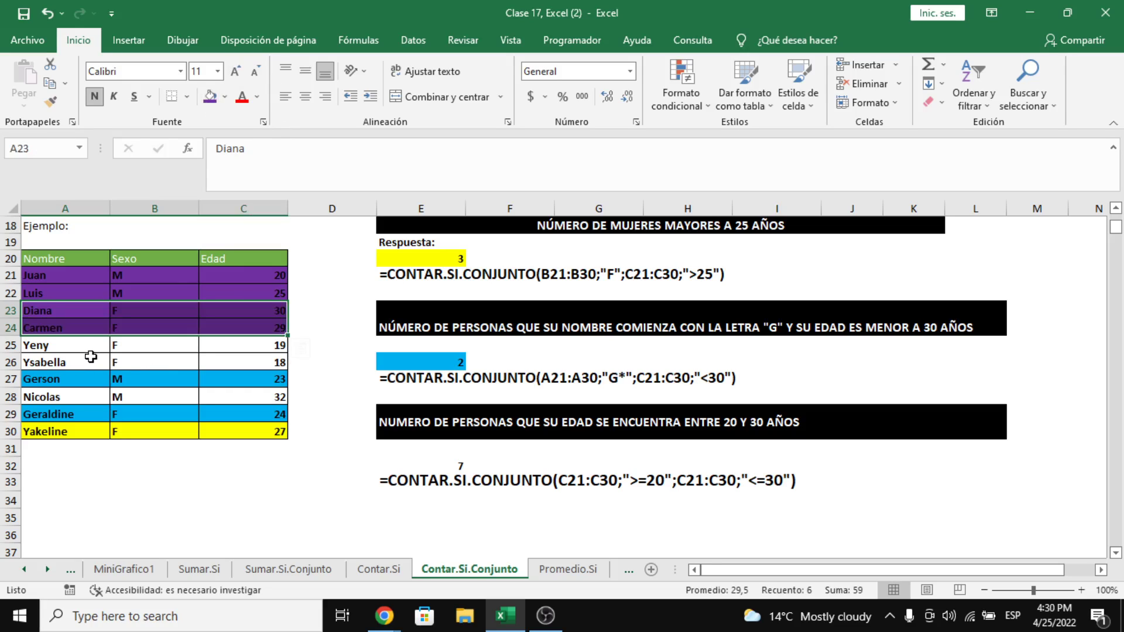
Fill the remaining rows of people aged 20 to 30, A27:C27 and A29:C30, with the same purple.
mouse_move(76, 380)
mouse_down()
mouse_move(241, 389)
mouse_move(89, 374)
mouse_up()
click(210, 95)
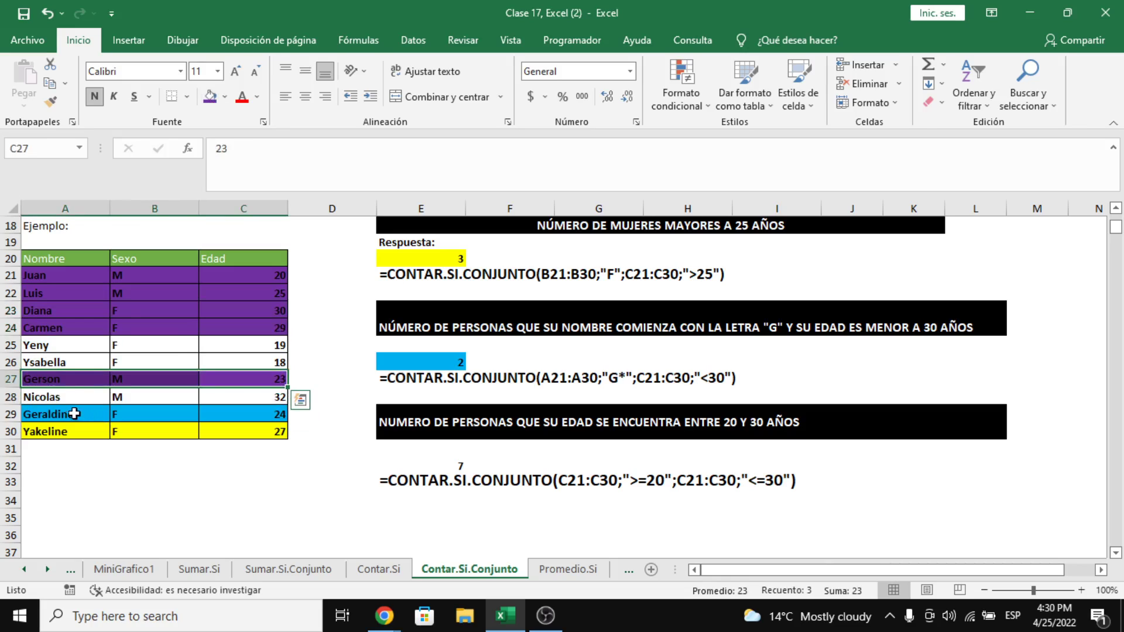
drag(71, 416, 276, 428)
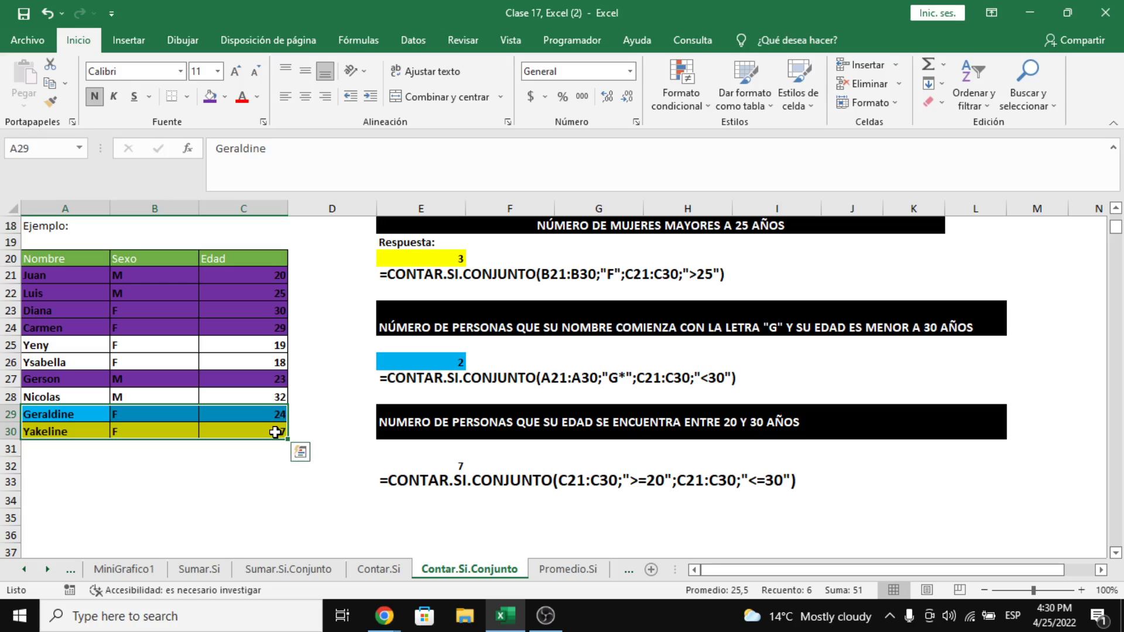
click(212, 105)
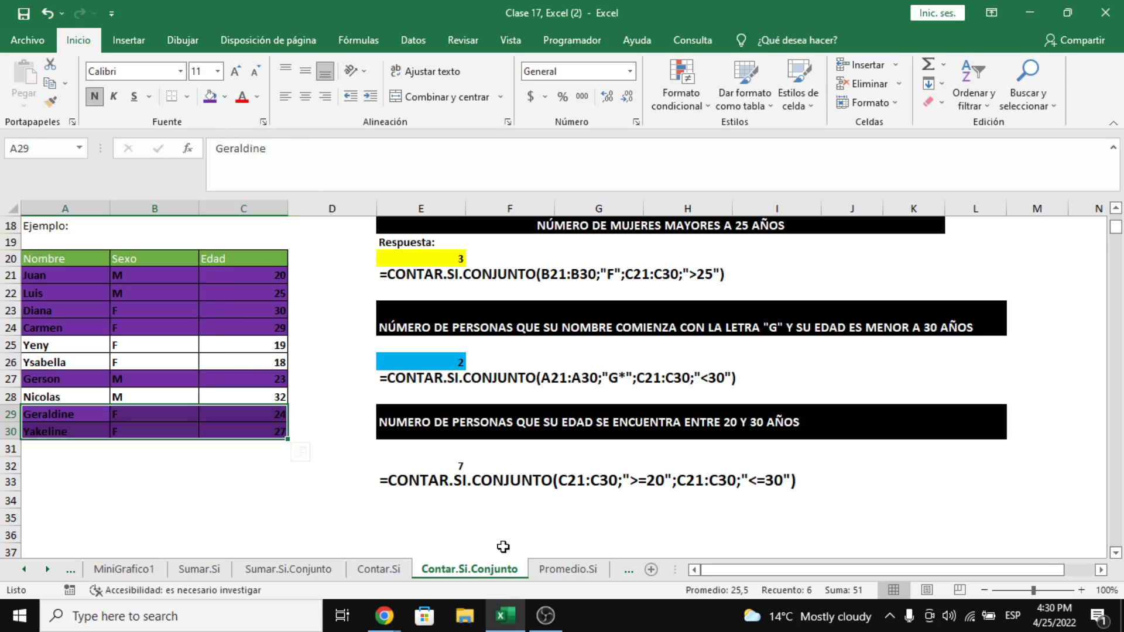
Open the Promedio.Si sheet and look over its function description, syntax and example exercise.
click(443, 454)
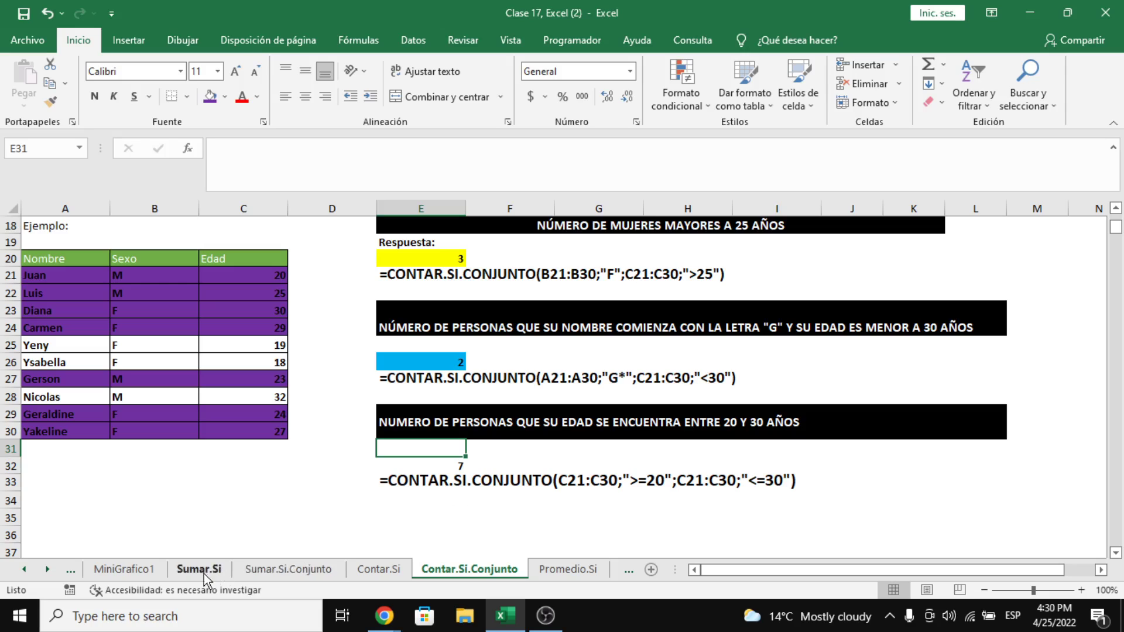
click(586, 549)
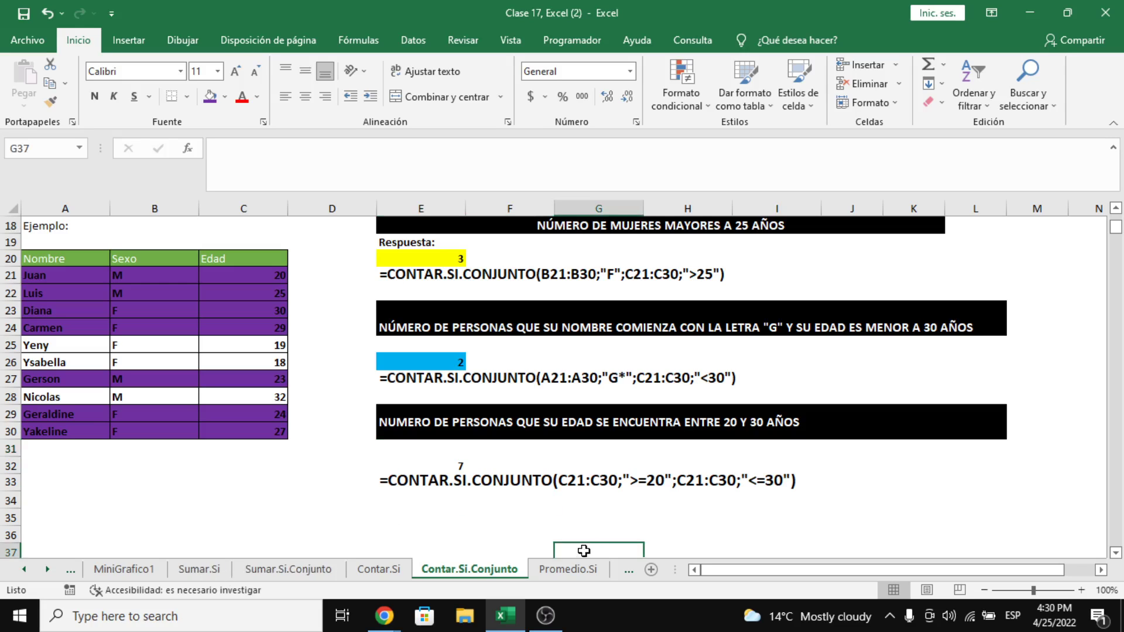
click(560, 571)
click(493, 568)
click(546, 570)
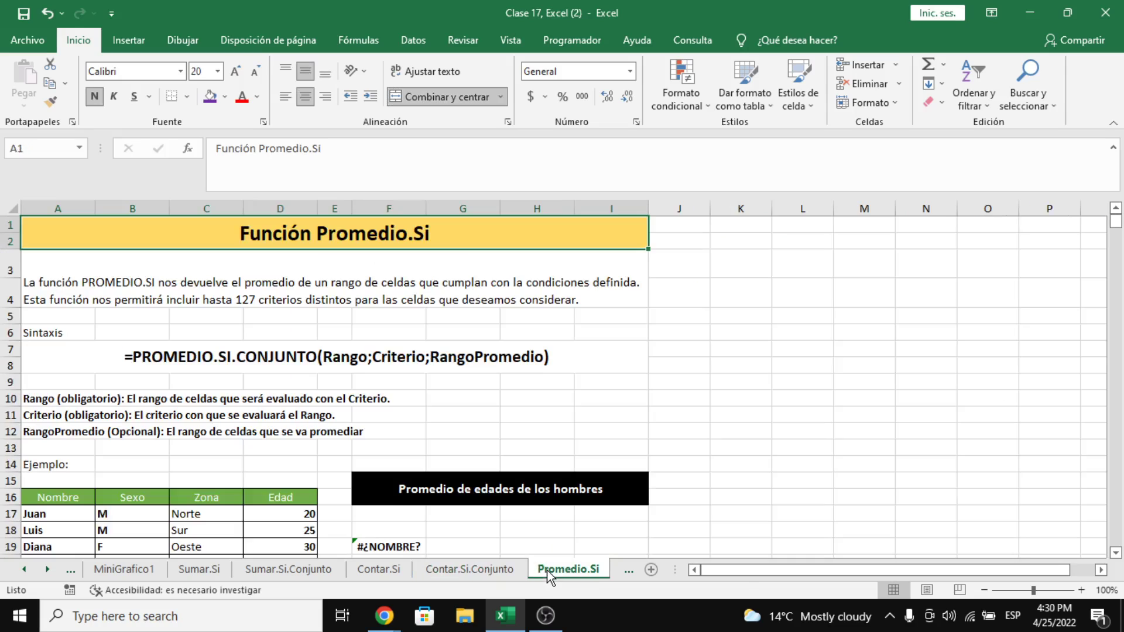
click(48, 572)
click(49, 572)
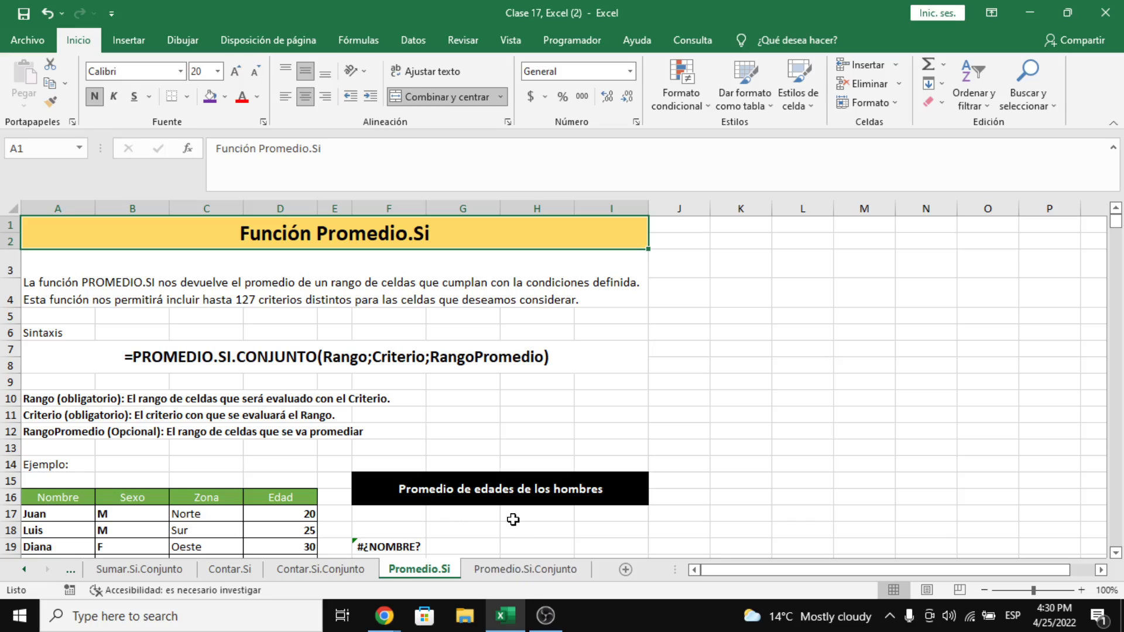
scroll(509, 465, down, 1)
scroll(508, 464, down, 1)
scroll(509, 464, up, 2)
click(24, 569)
click(24, 569)
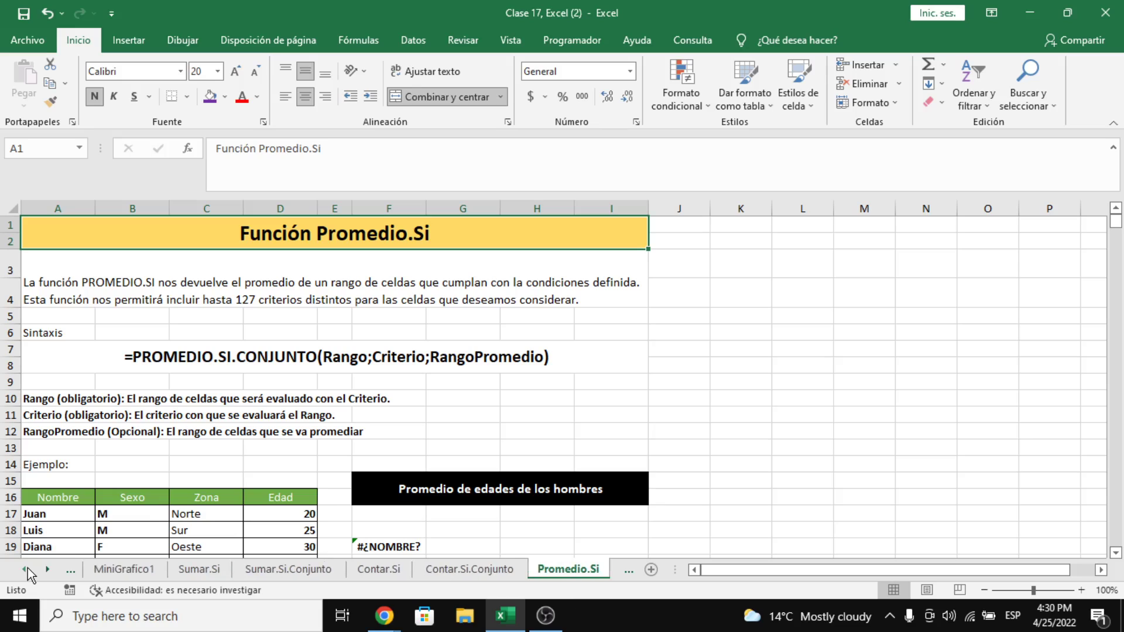
Review the Sumar.Si, Sumar.Si.Conjunto, Contar.Si and Contar.Si.Conjunto sheets one after another.
click(198, 577)
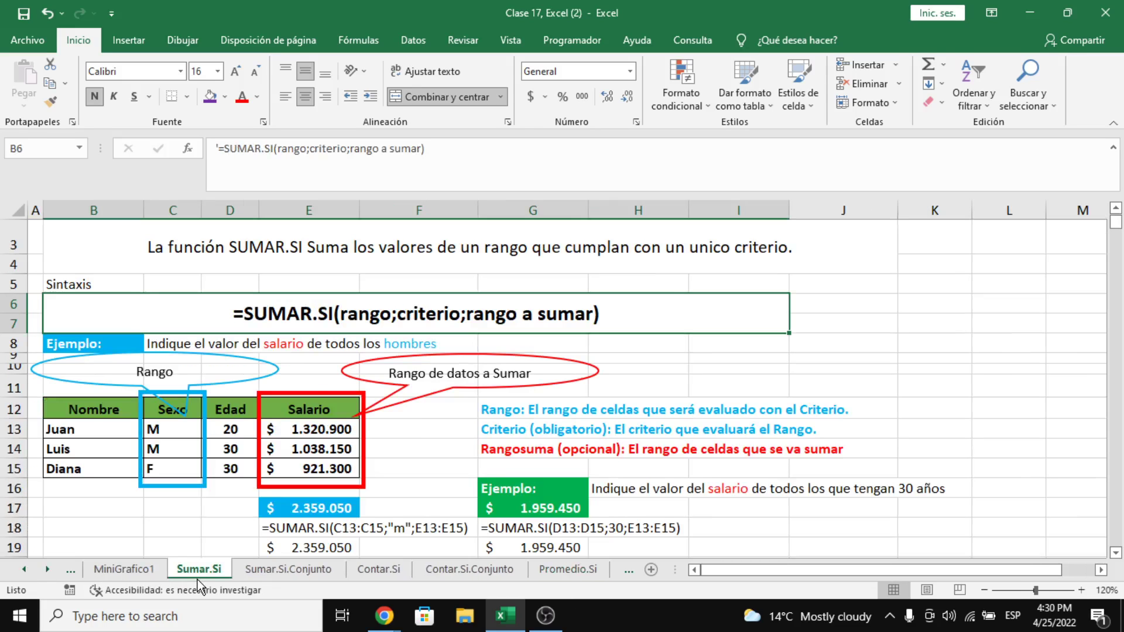
click(268, 577)
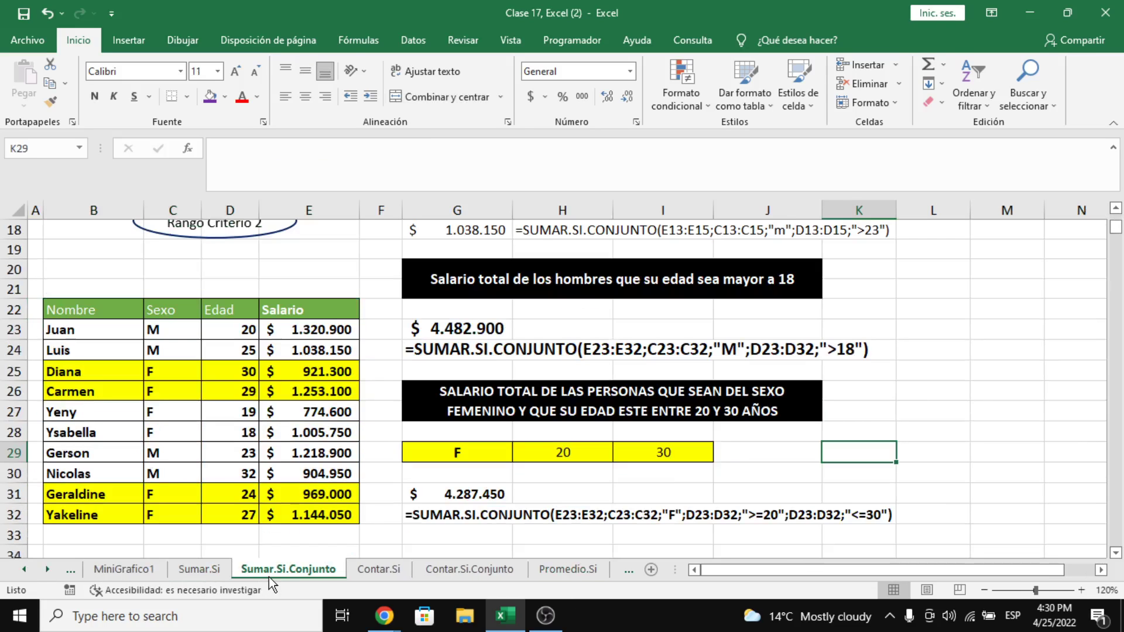
click(358, 570)
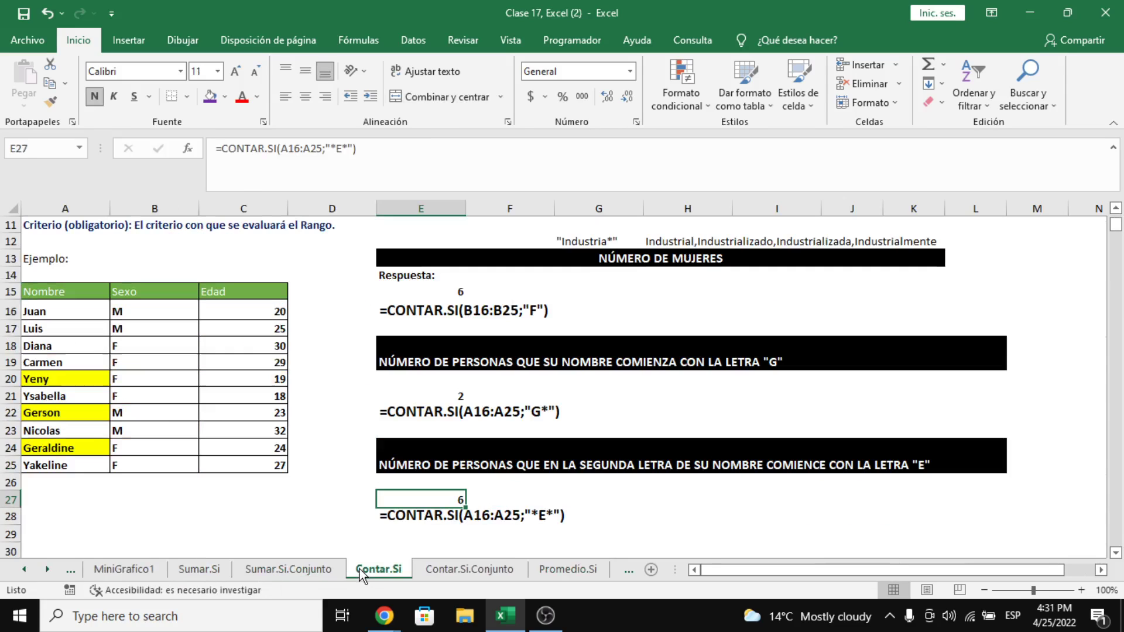
click(476, 576)
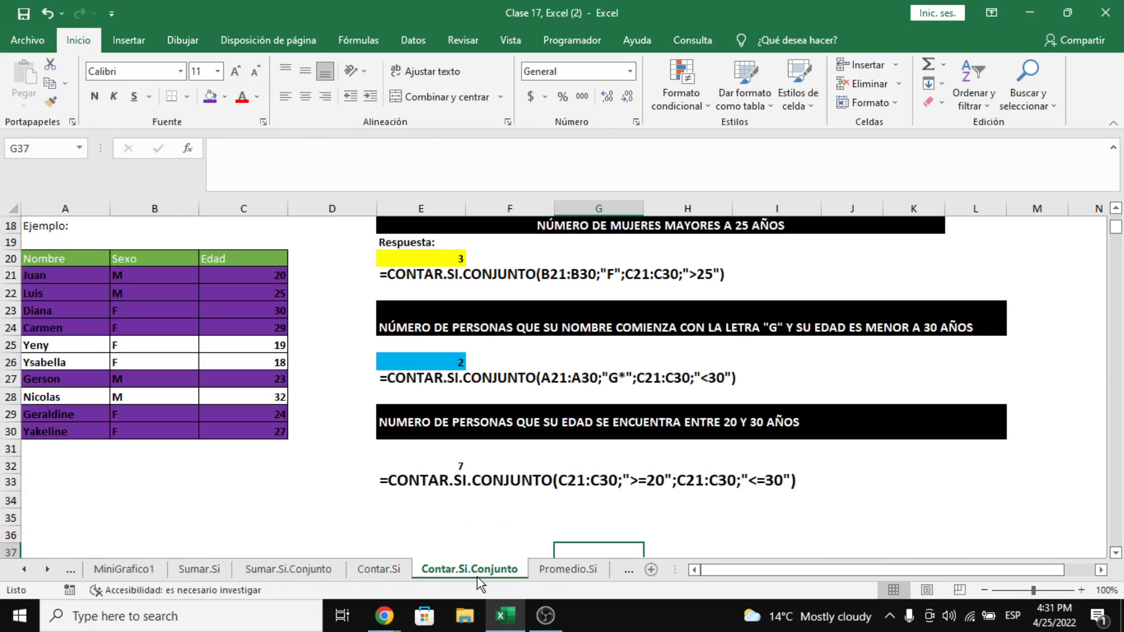
Look over the Promedio.Si and Promedio.Si.Conjunto sheets, ending on Promedio.Si.Conjunto with its syntax and arguments.
click(553, 574)
click(628, 570)
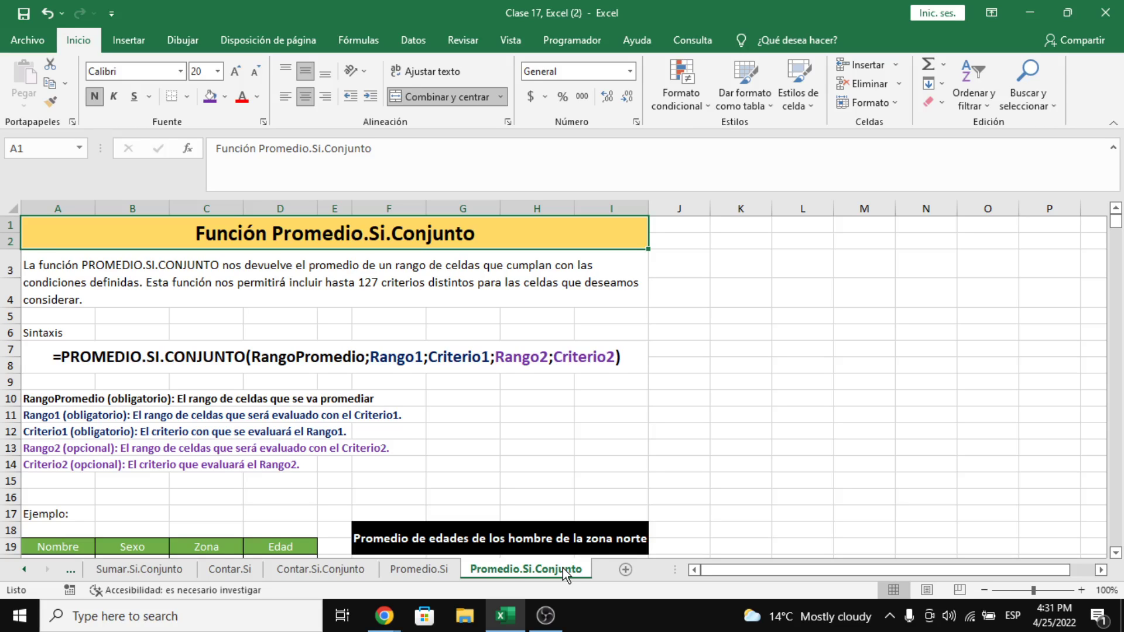
click(440, 567)
click(528, 567)
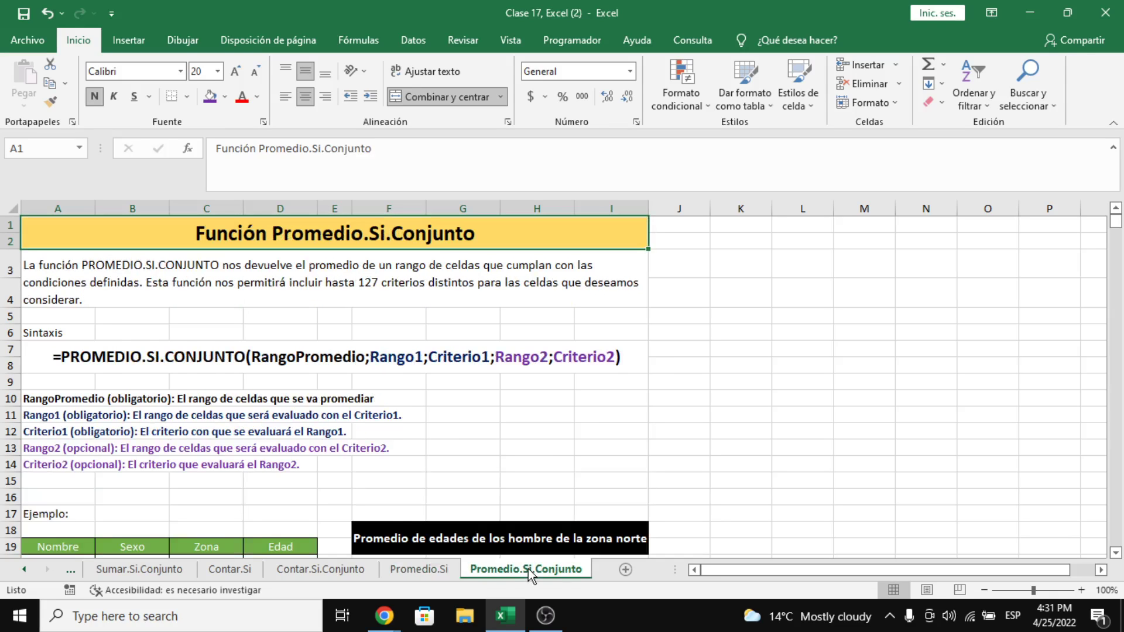